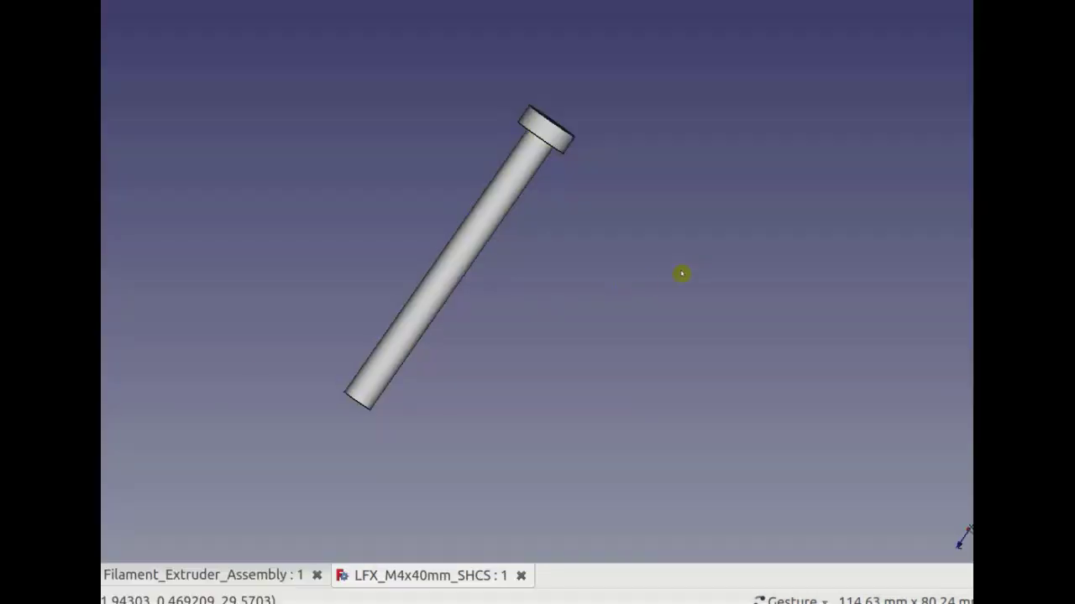
Step: Examine the M4x40mm SHCS screw model and look for it in the Filament_Extruder_Assembly document
drag(681, 273, 489, 364)
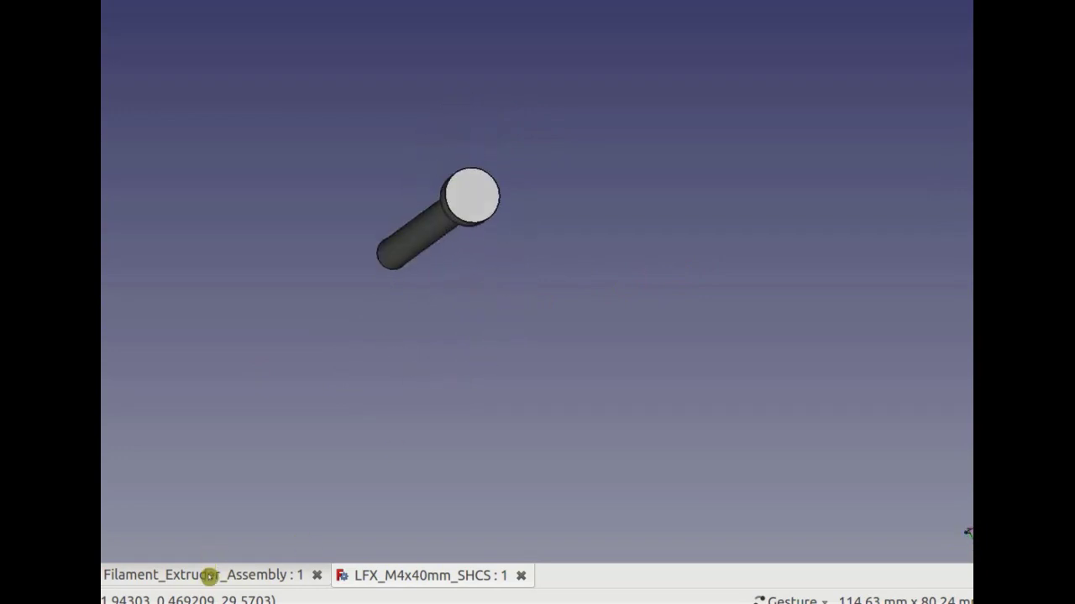
click(209, 576)
click(604, 462)
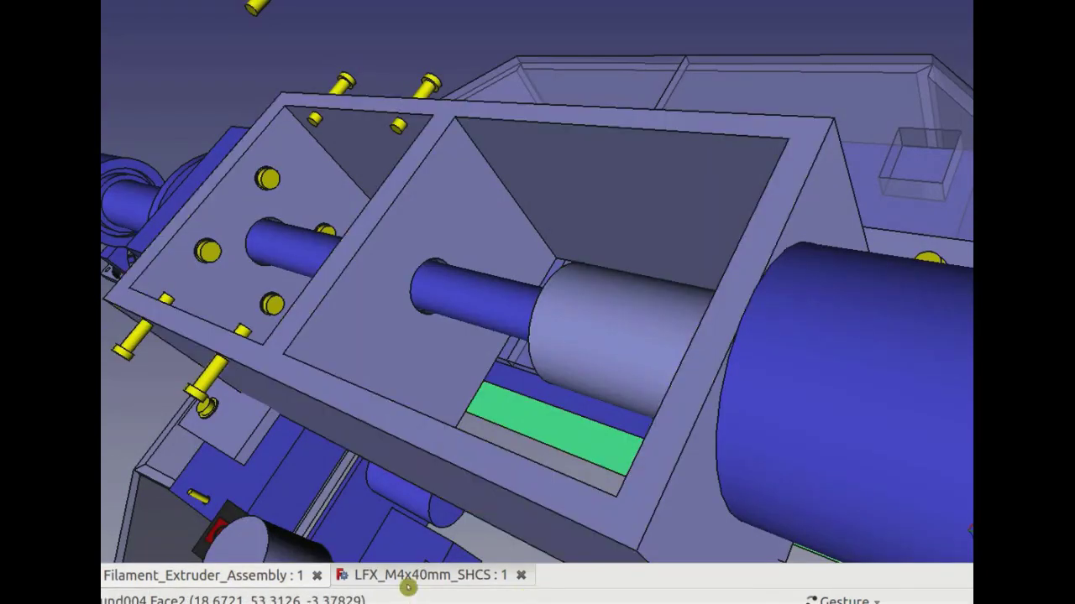
click(410, 578)
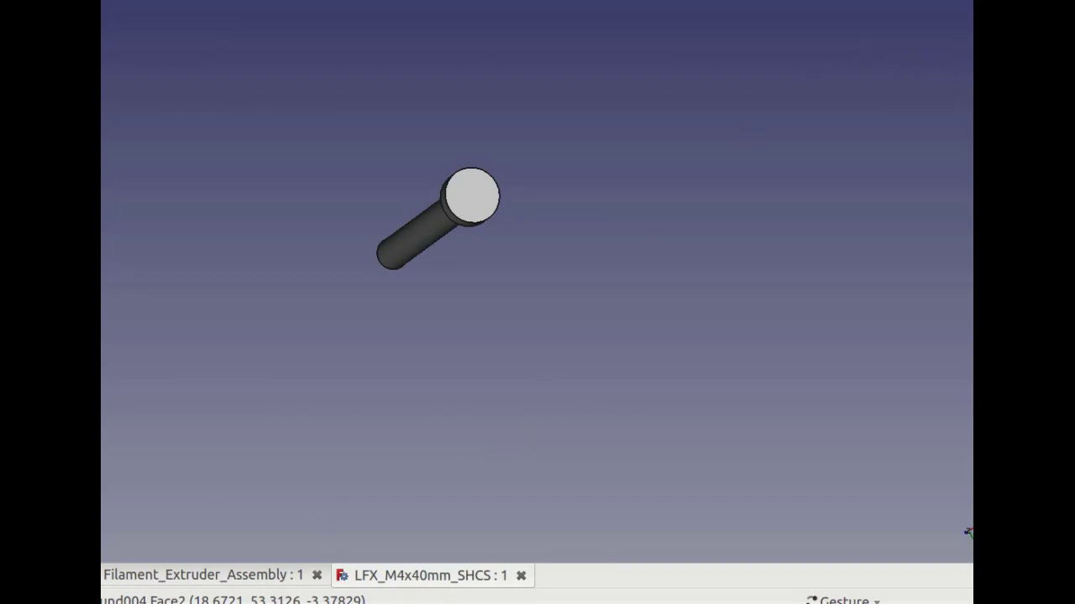
Step: Switch to the parts spreadsheet in the browser and find the row of the motor-to-auger coupler
key(alt+Tab)
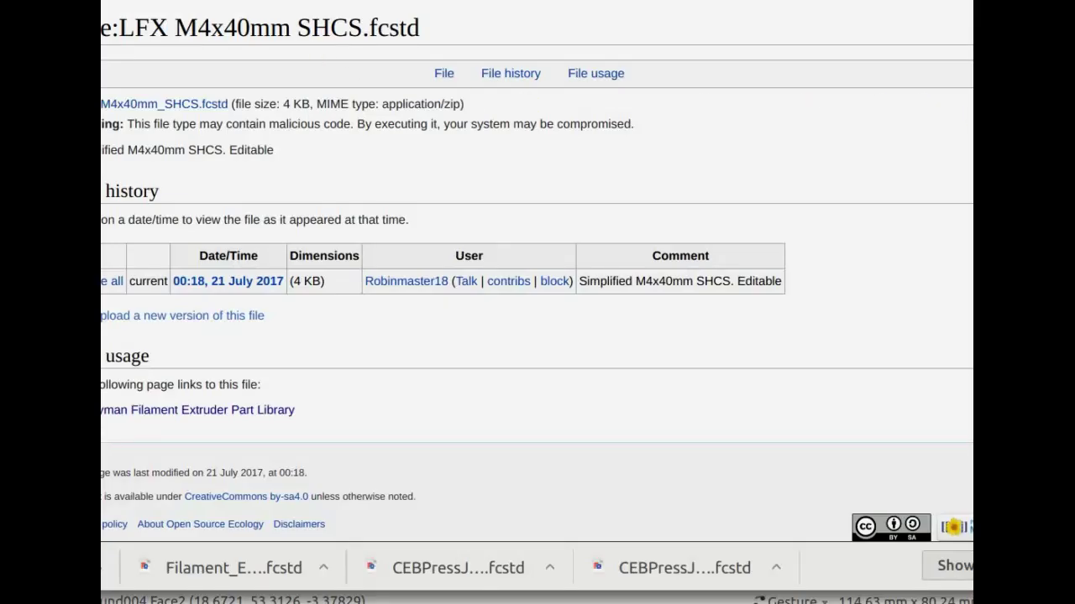
key(ctrl+shift+Tab)
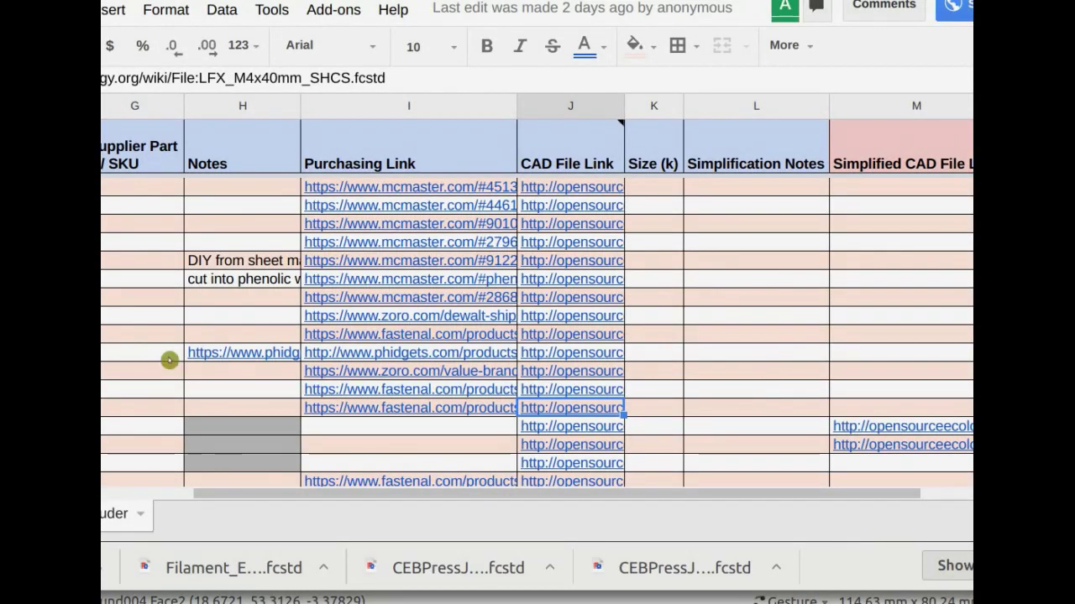
scroll(537, 333, up, 1)
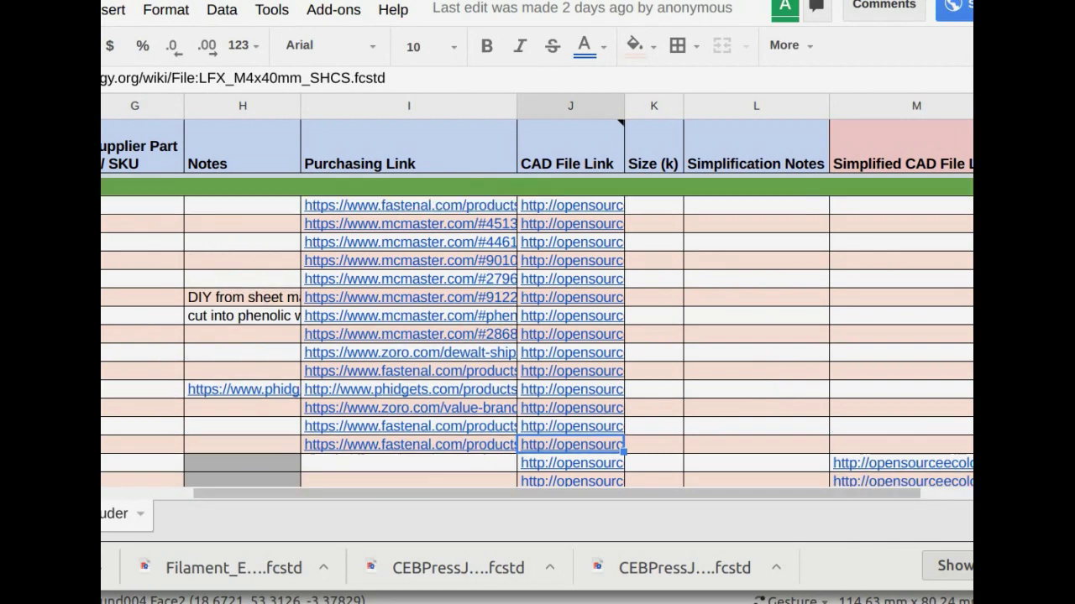
scroll(538, 333, down, 2)
scroll(537, 334, left, 5)
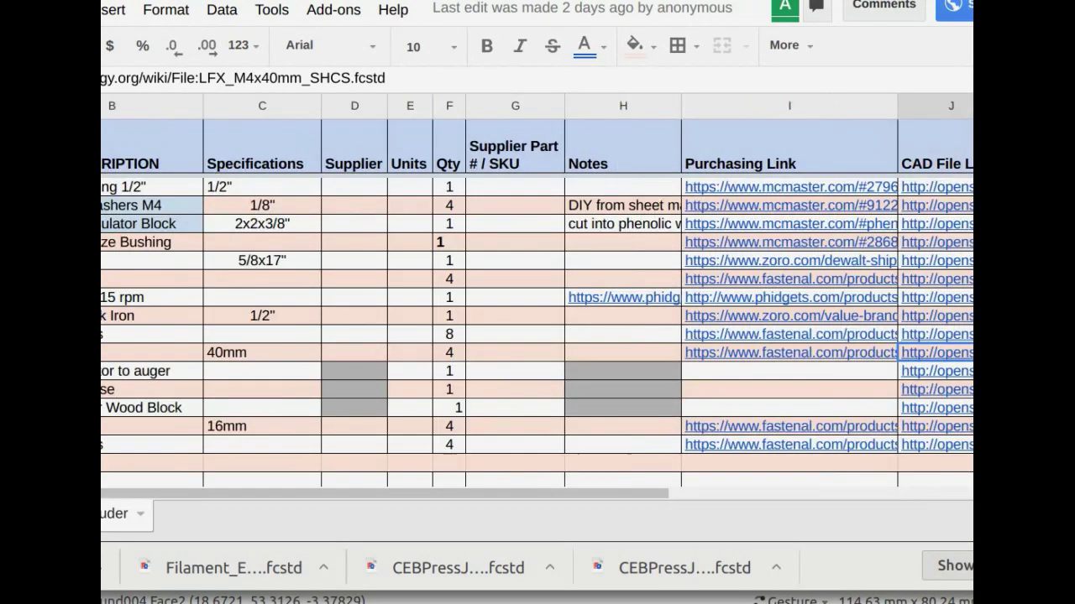
Step: Check the coupler's simplified CAD file link, and open its original CAD file link to 47_Part_21_coupler.stl
click(150, 372)
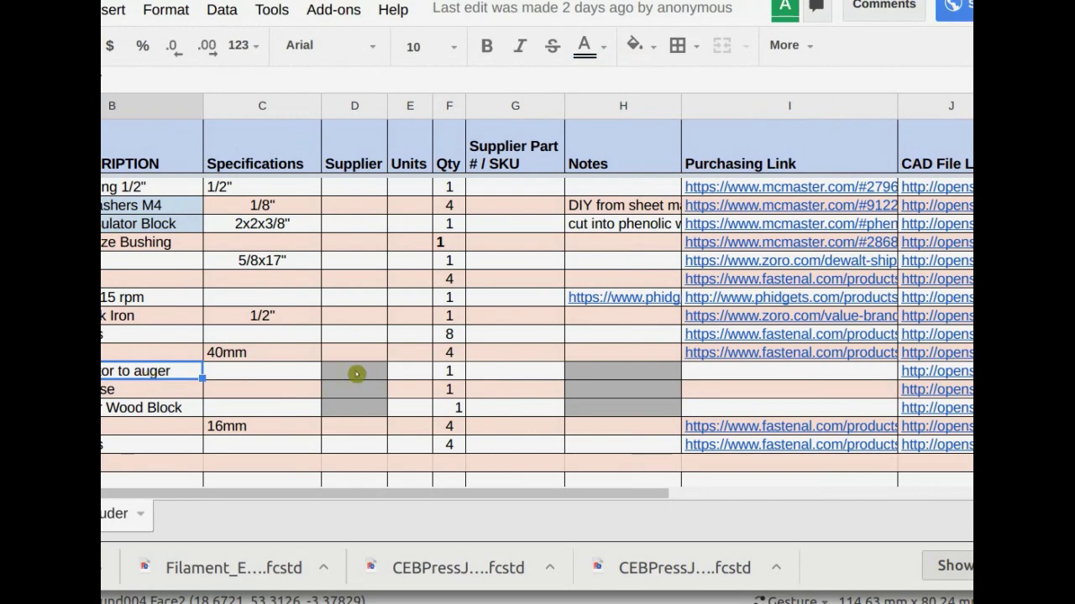
scroll(355, 373, right, 2)
scroll(356, 373, right, 4)
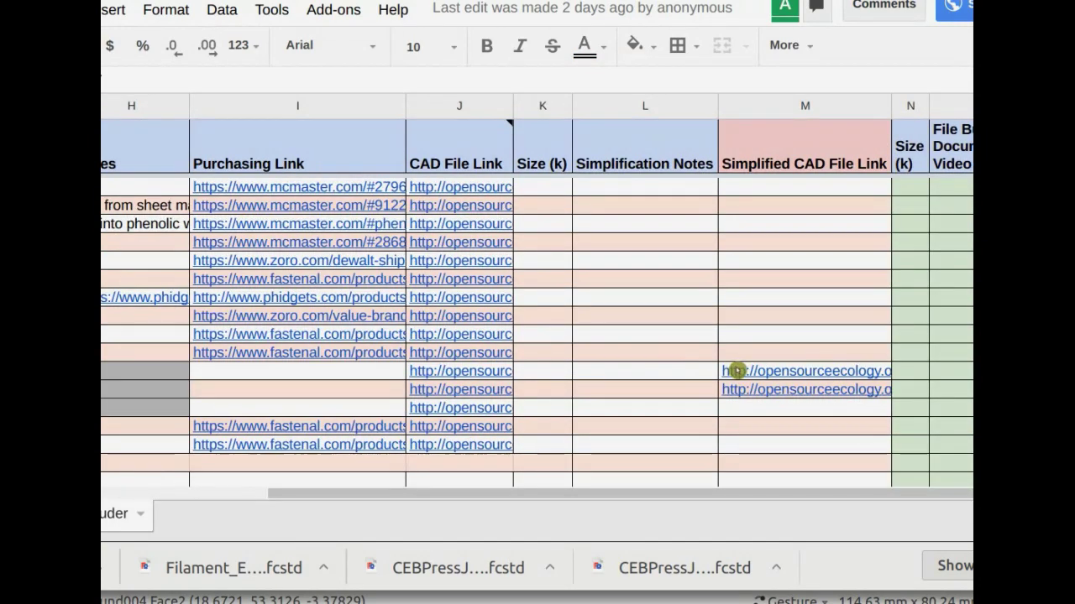
click(781, 376)
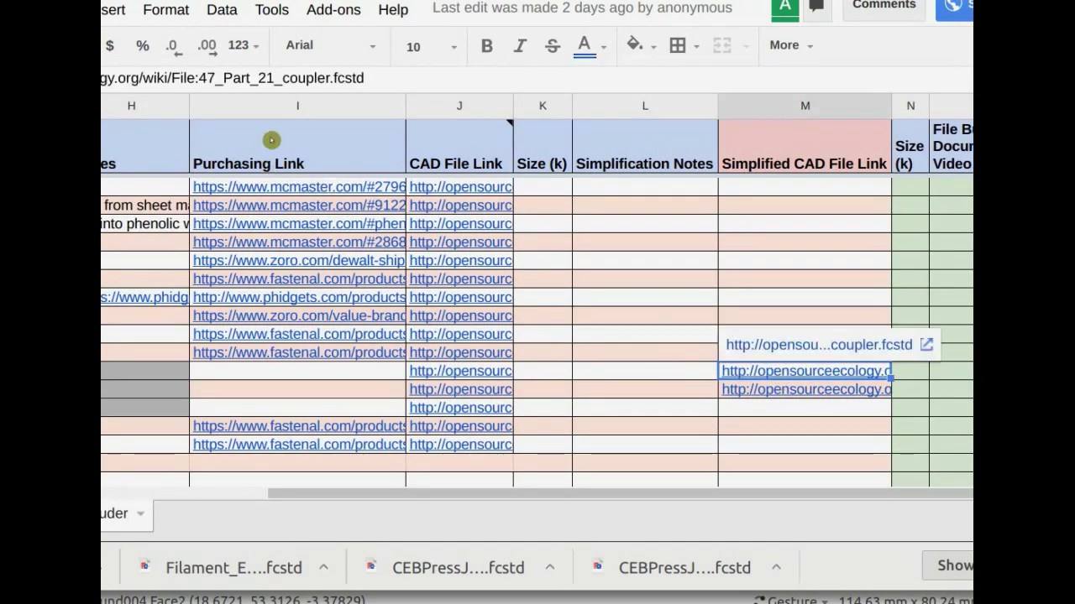
click(445, 379)
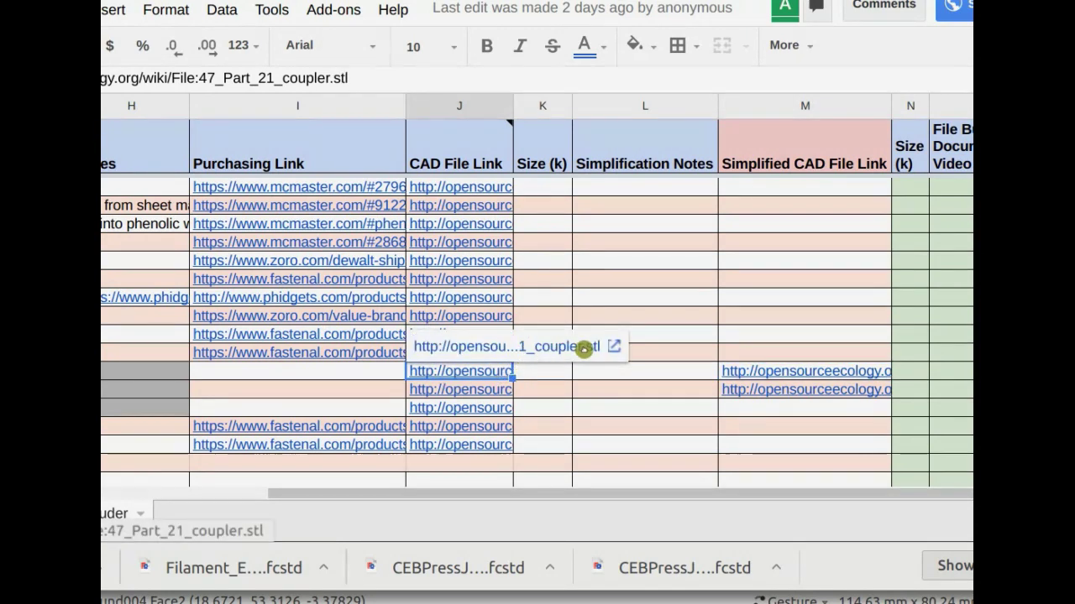
click(547, 347)
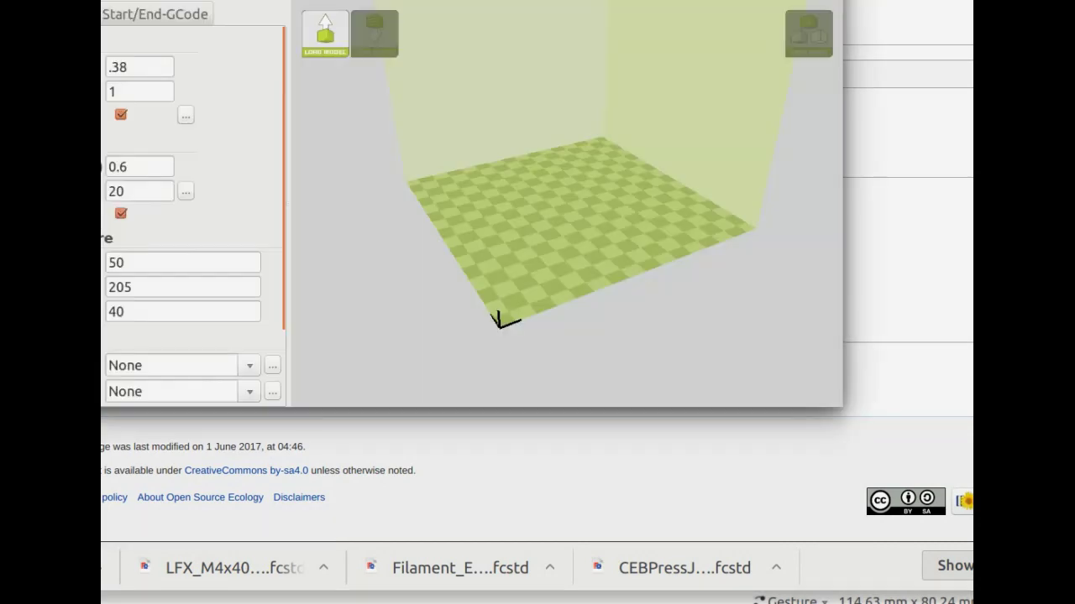
Step: Load the downloaded 47_Part_21_coupler.stl file into the slicer
drag(109, 568, 151, 566)
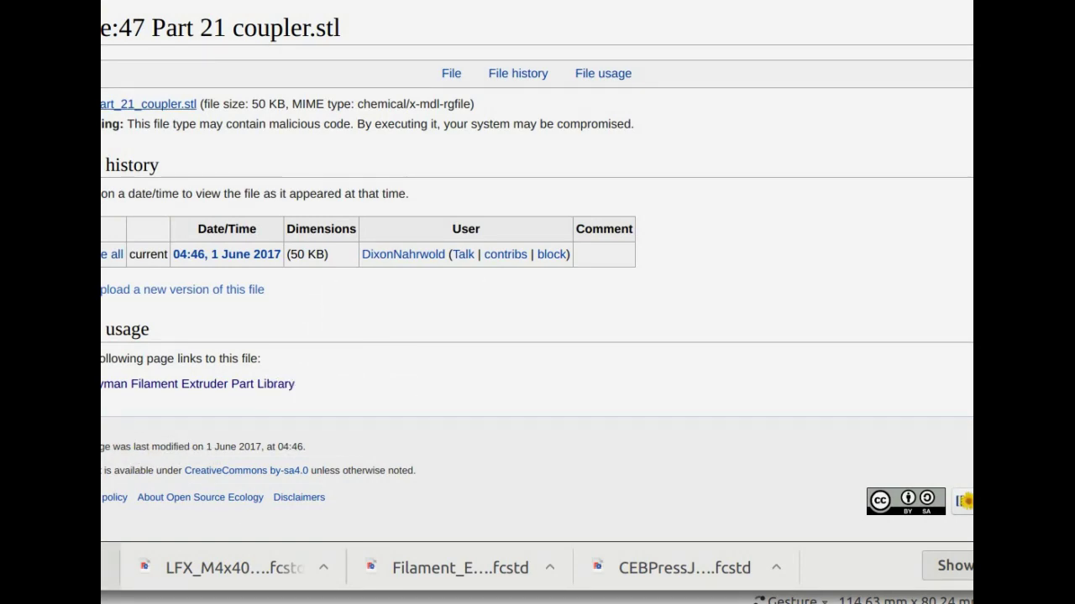
drag(101, 2, 981, 391)
drag(268, 2, 966, 54)
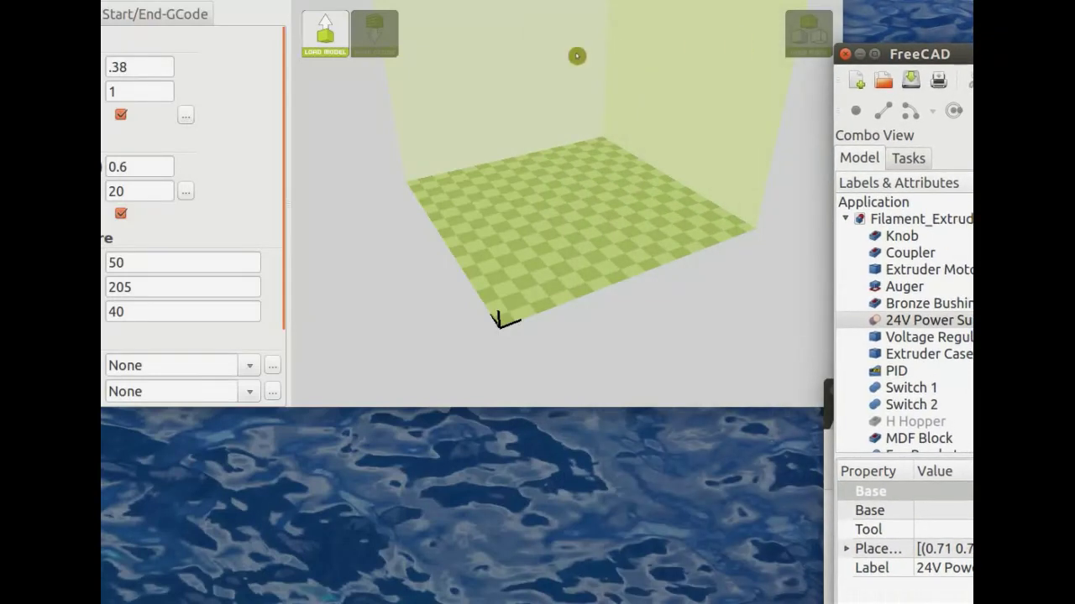
drag(134, 495, 554, 247)
click(775, 257)
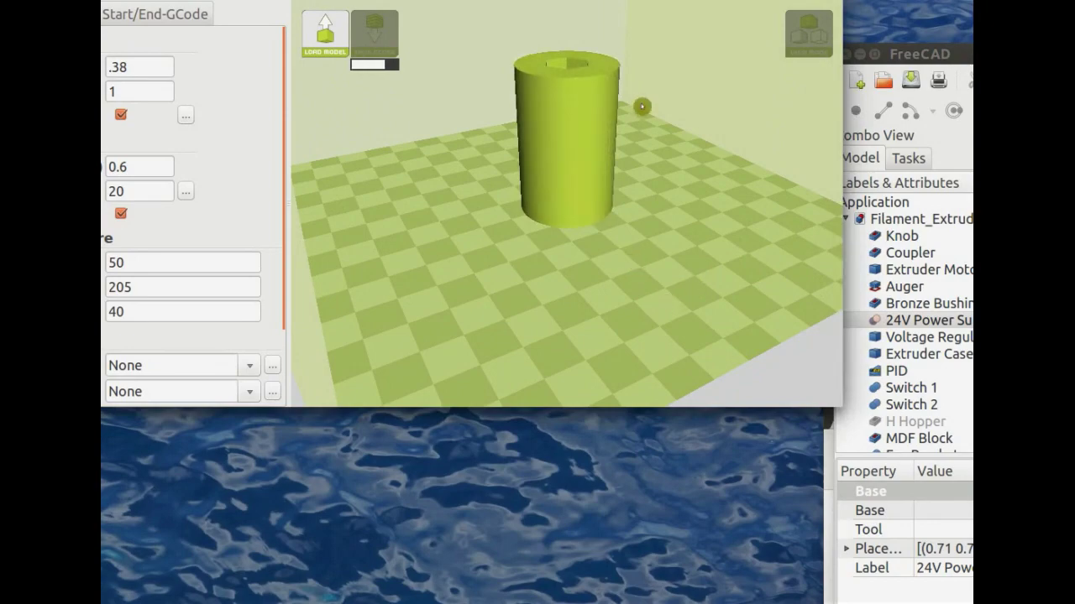
Step: Examine the coupler model from all sides, including the openings in both of its ends
right_drag(627, 175, 605, 200)
drag(604, 200, 565, 149)
scroll(570, 210, up, 6)
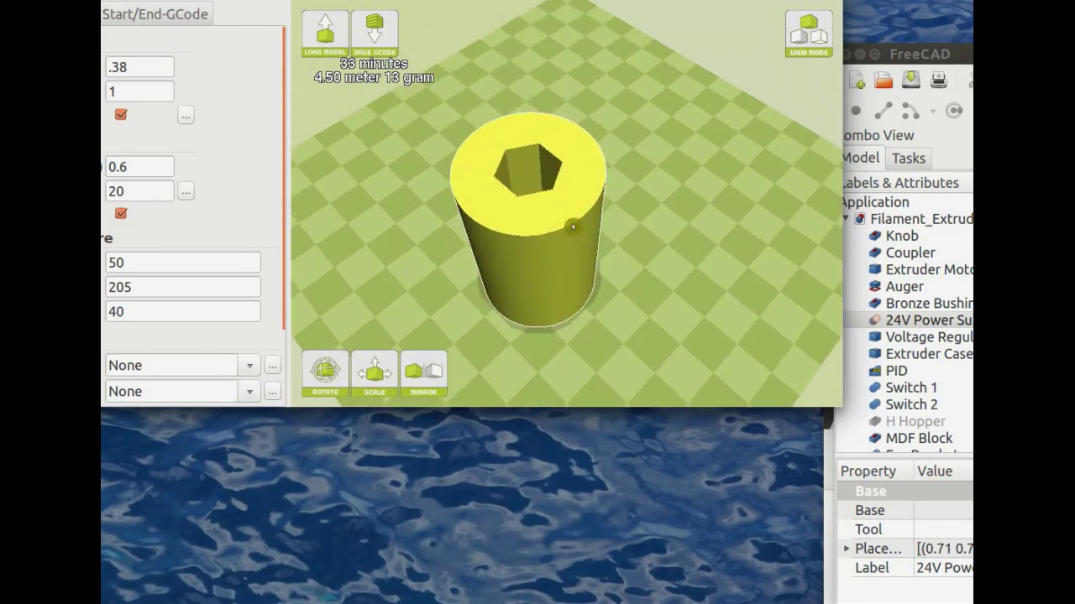
scroll(683, 227, down, 5)
right_drag(682, 228, 612, 288)
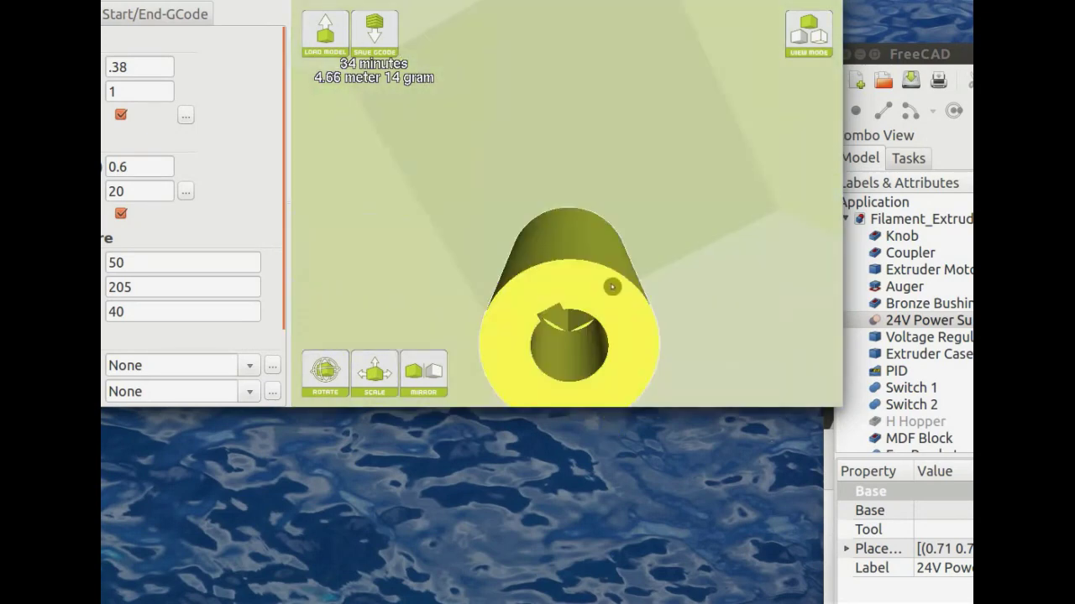
right_drag(601, 346, 605, 420)
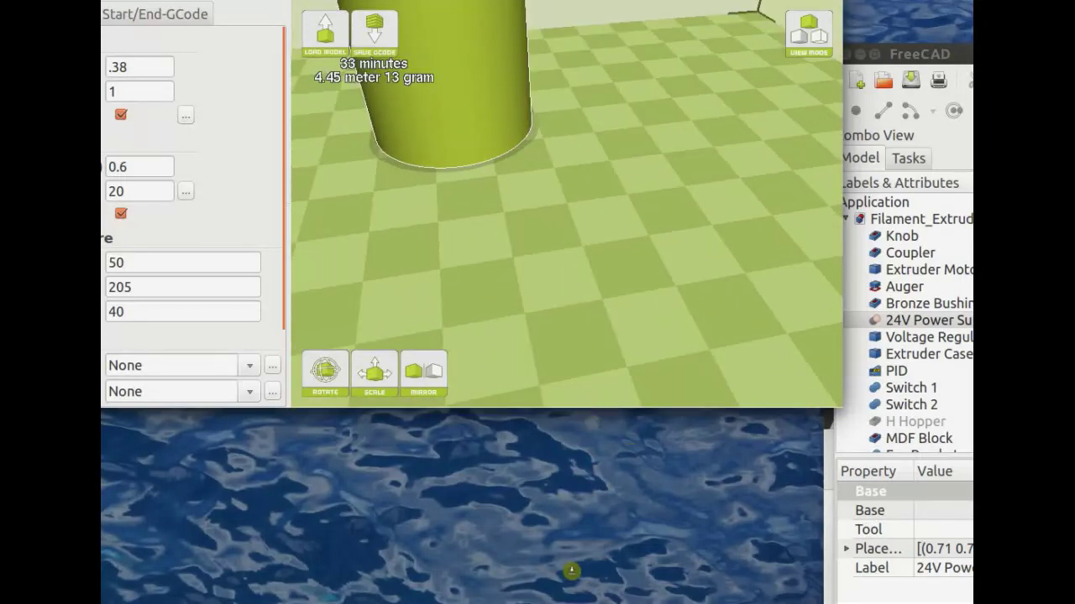
drag(572, 571, 572, 576)
scroll(576, 286, down, 5)
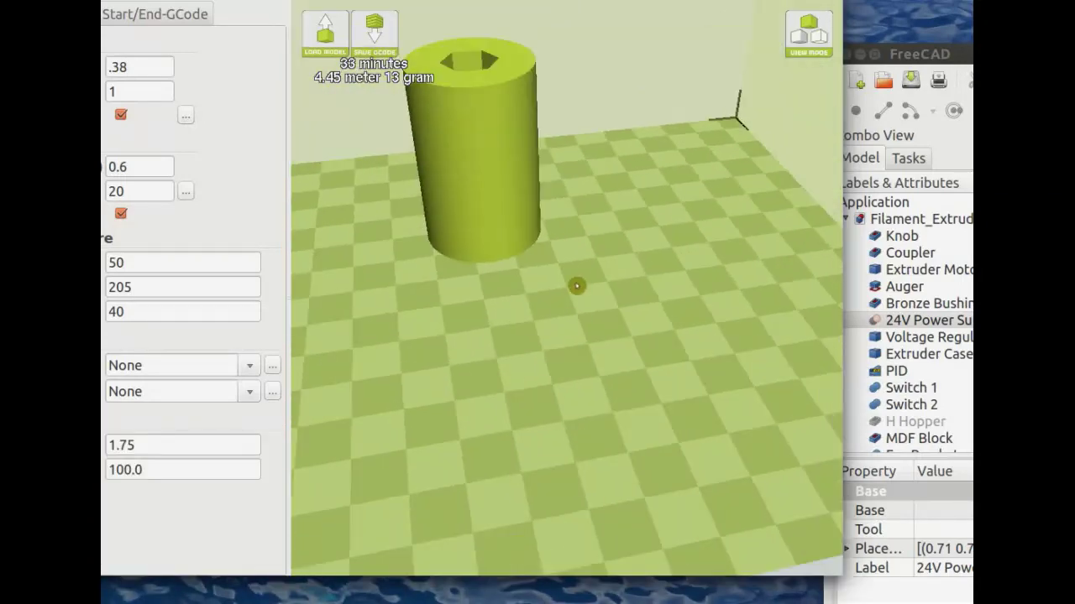
drag(499, 182, 560, 175)
right_drag(560, 175, 564, 281)
right_drag(621, 84, 412, 411)
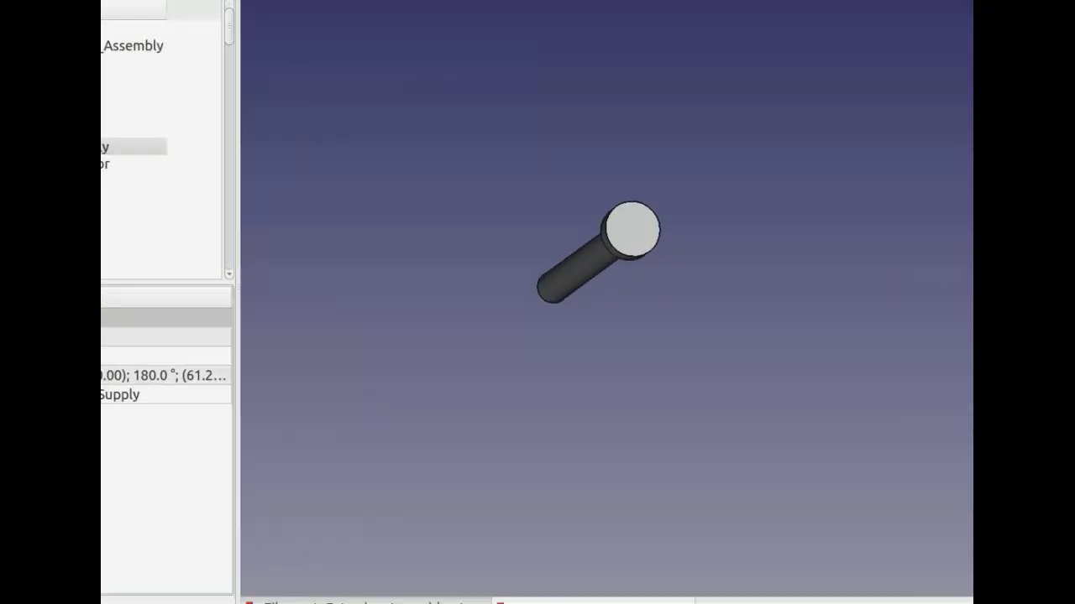
Step: Switch to the Filament Maker presentation and draw a green line from the coupler in the second slide's CAD picture to the blank margin beside it
click(642, 596)
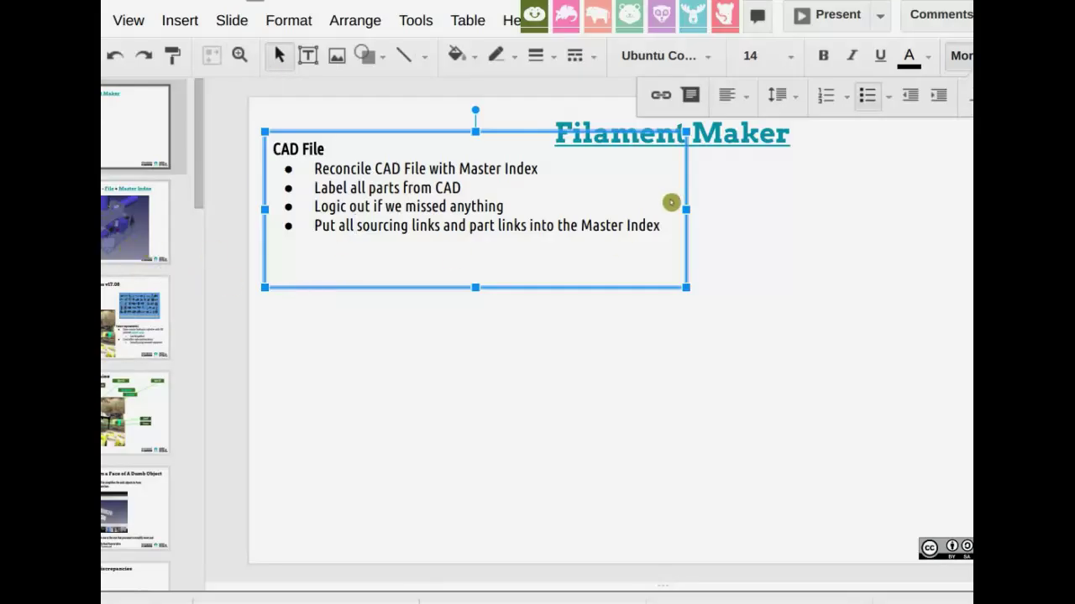
key(Page_Down)
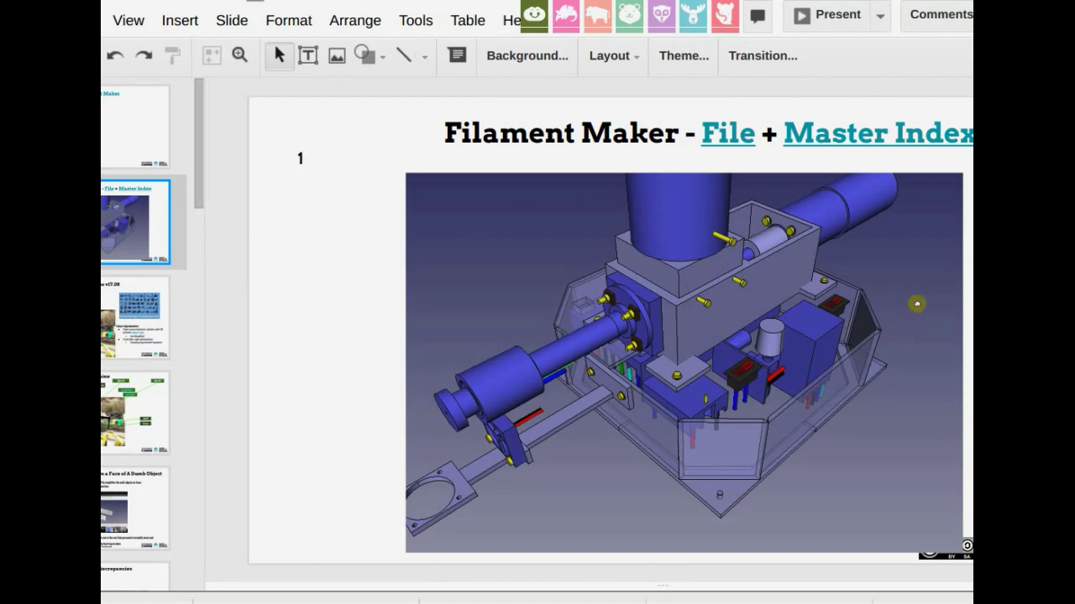
click(404, 55)
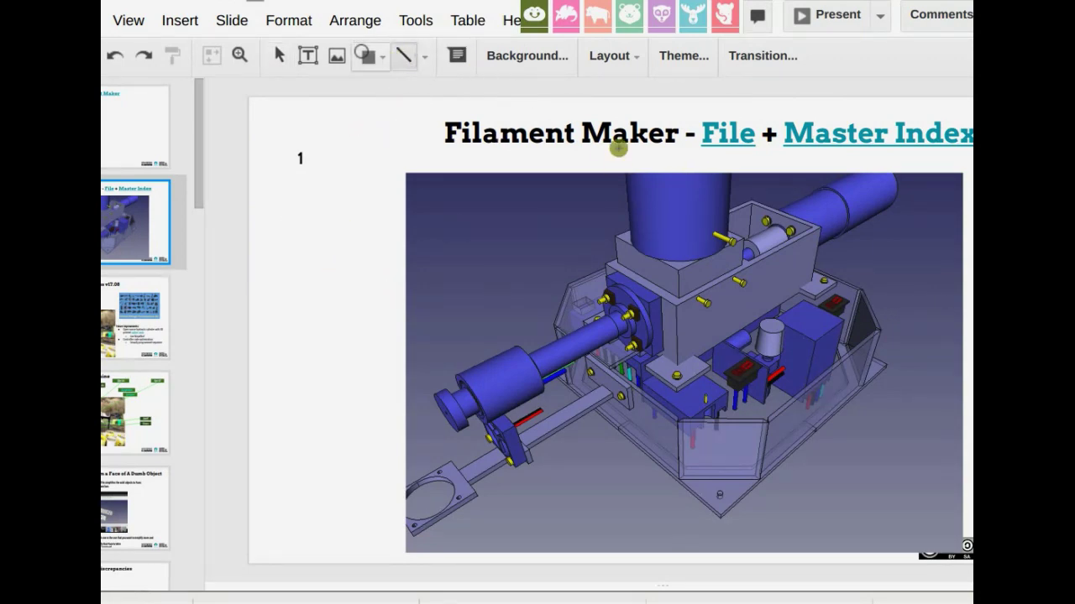
drag(766, 238, 972, 250)
click(462, 58)
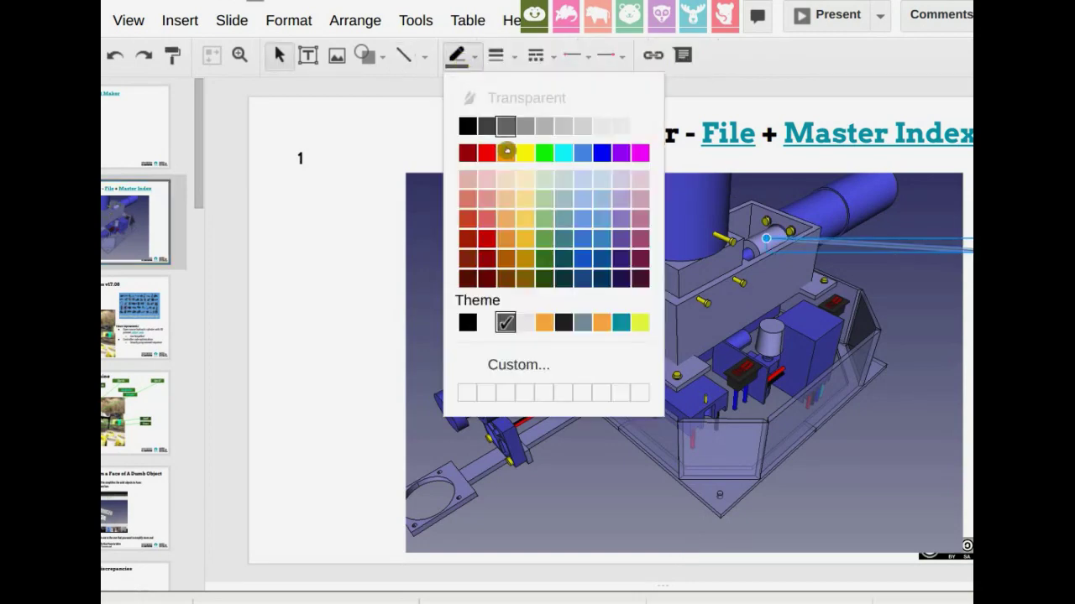
click(543, 154)
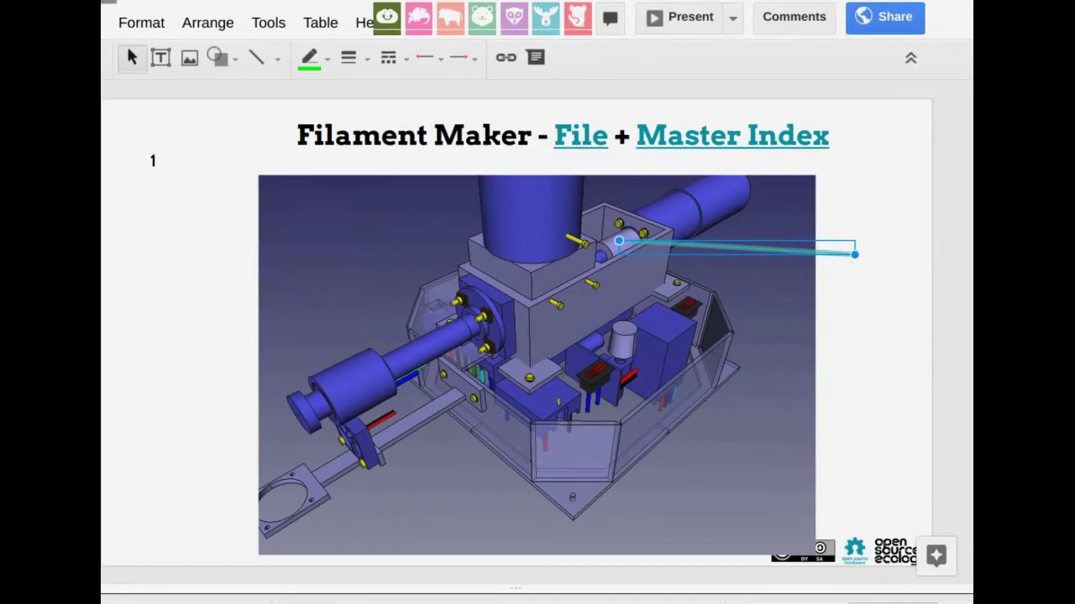
Step: Increase the weight of the green line attached to the coupler
click(891, 266)
click(832, 252)
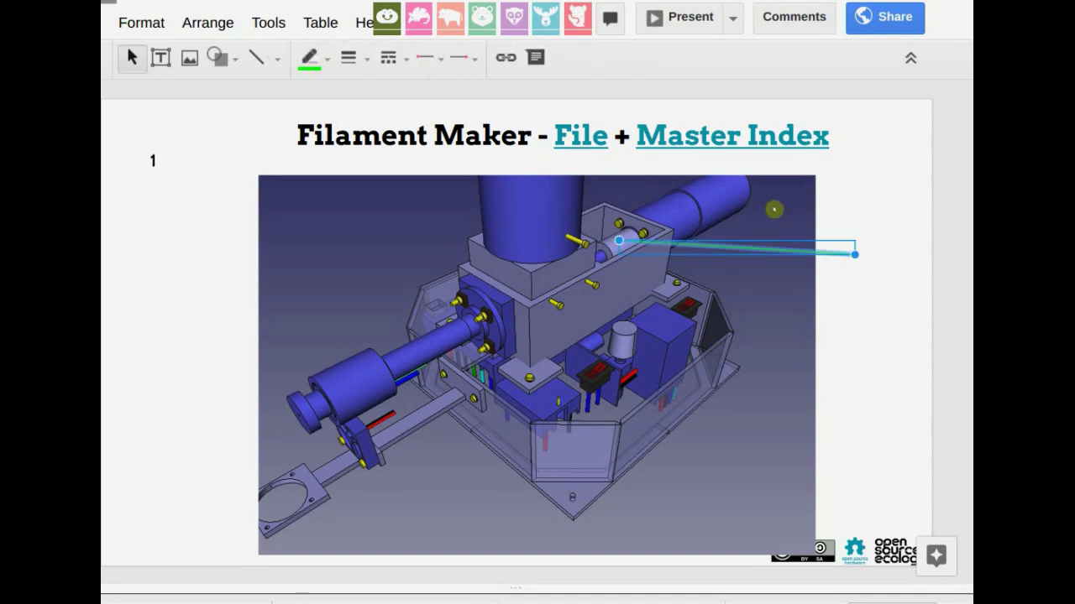
click(349, 57)
click(370, 106)
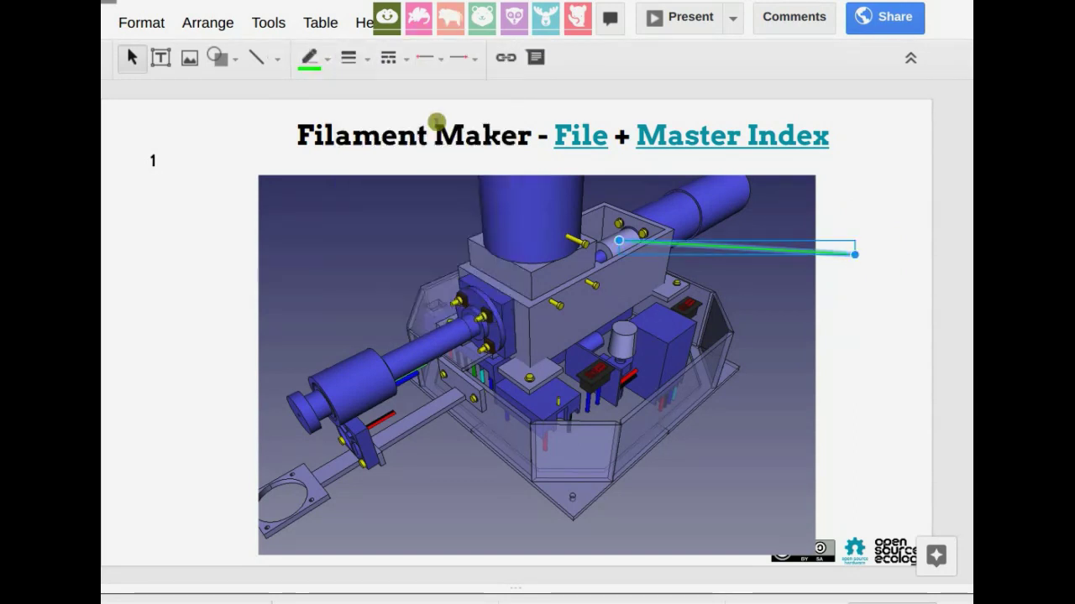
click(851, 244)
click(838, 254)
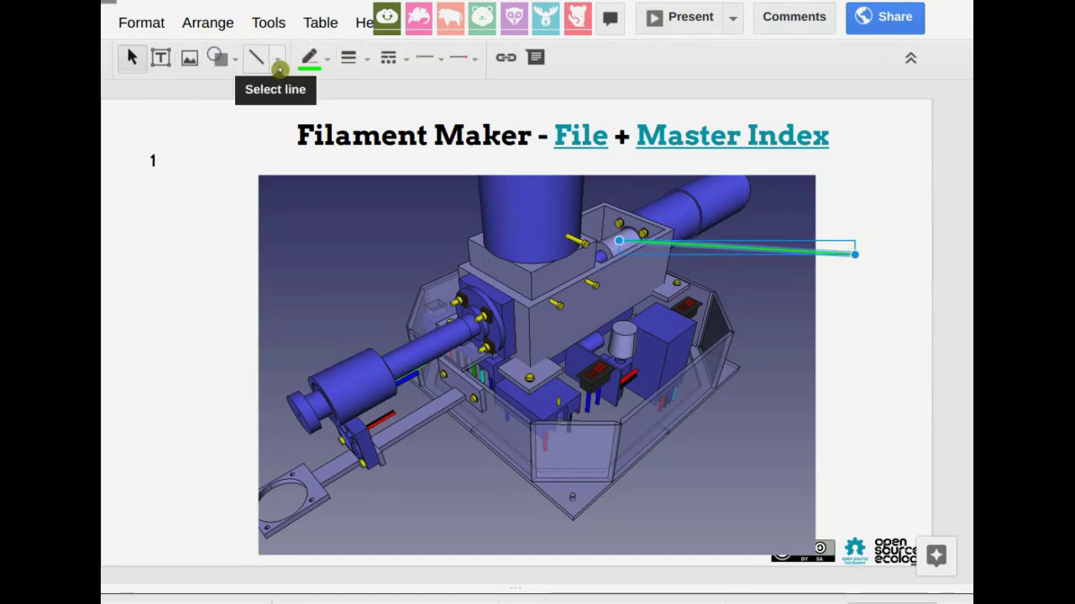
Step: Add a small circle beside the picture and move it against the outer end of the green line
click(217, 59)
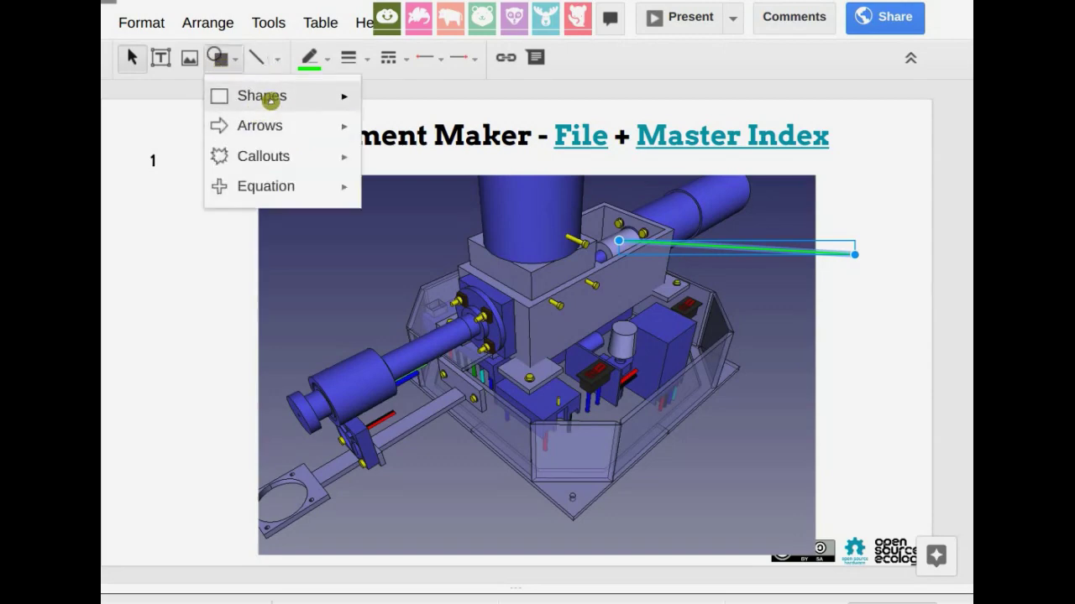
mouse_move(311, 100)
click(382, 142)
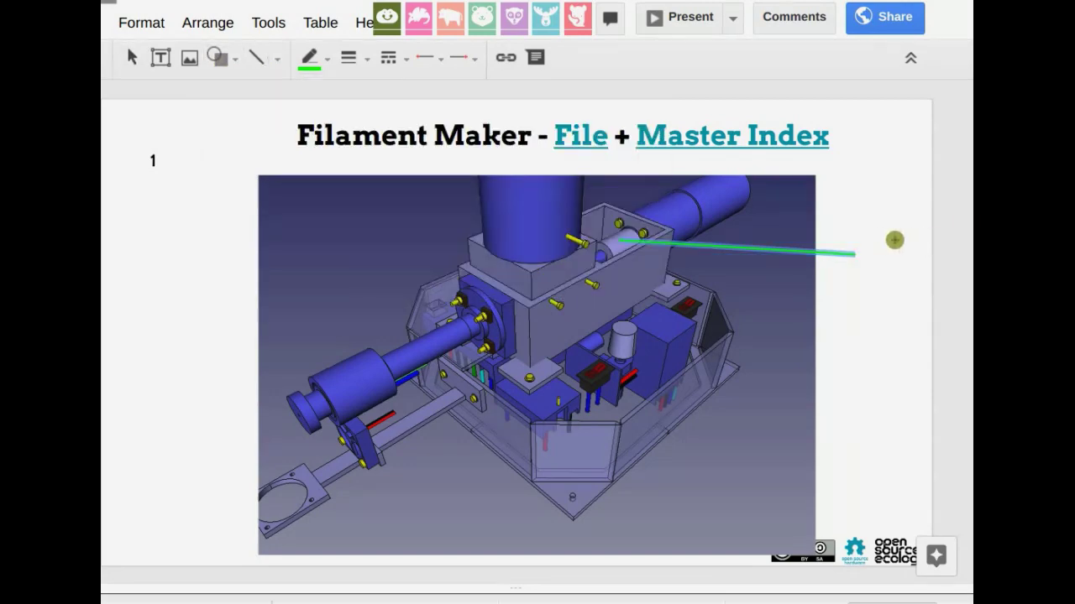
drag(874, 242, 897, 270)
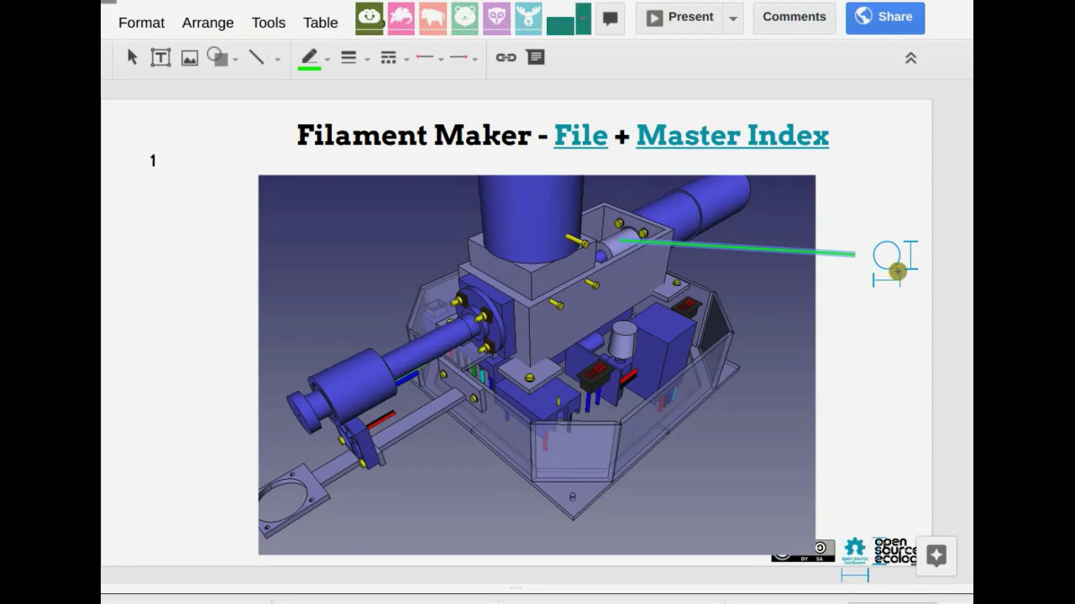
click(891, 260)
drag(880, 257, 862, 256)
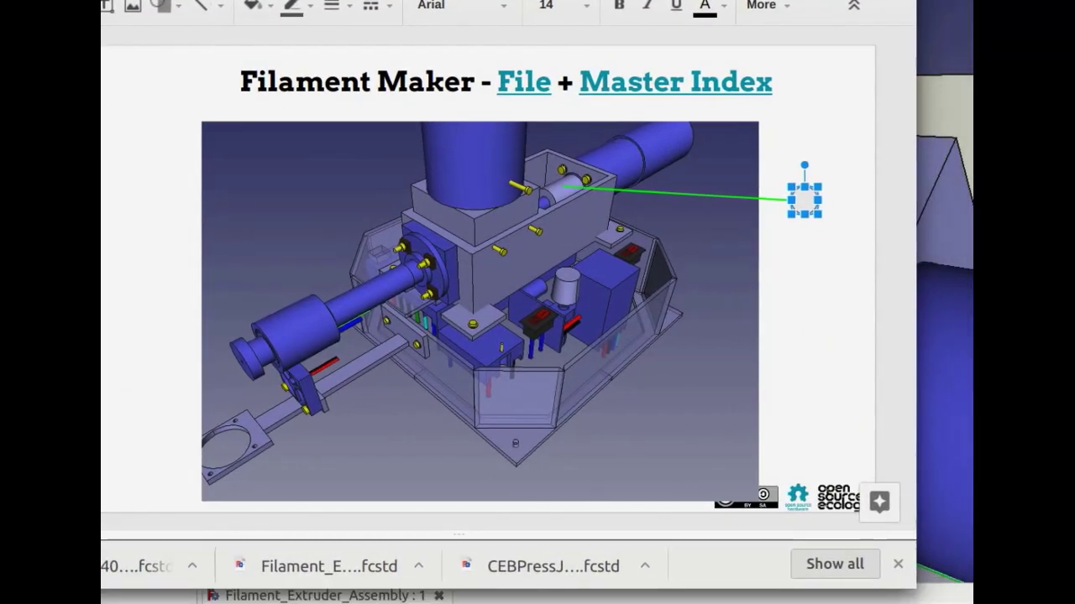
Step: Nudge the circle onto the end of the green line and give it a green fill and green outline
click(836, 209)
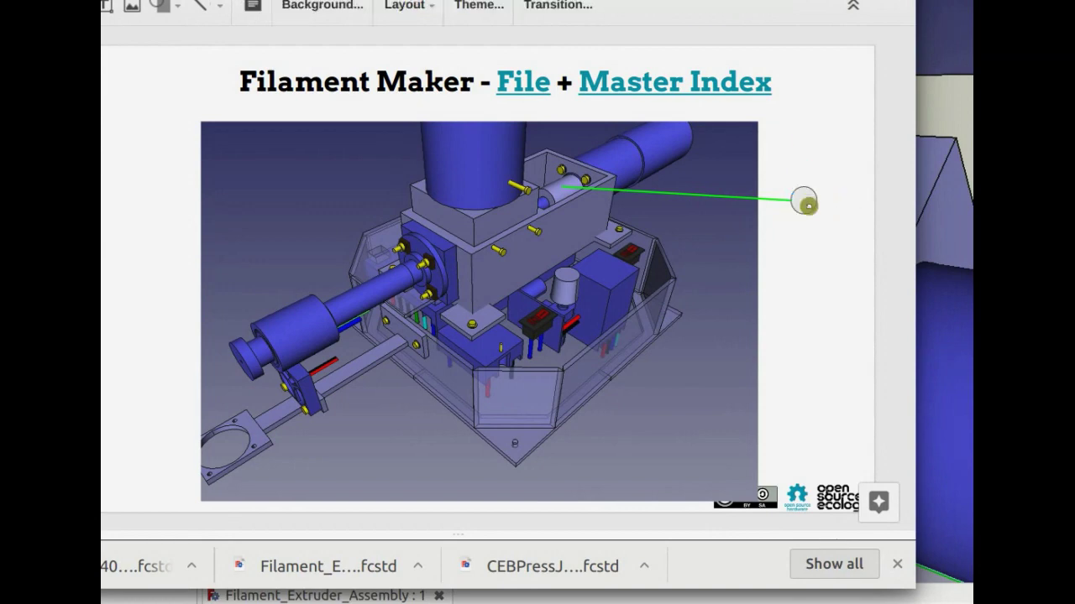
click(803, 204)
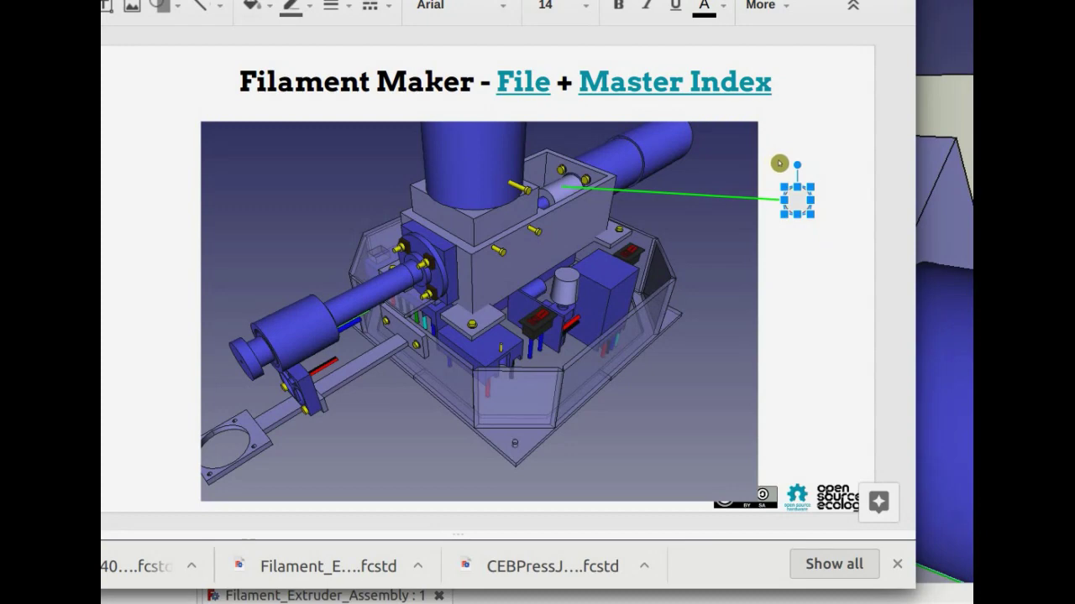
click(256, 7)
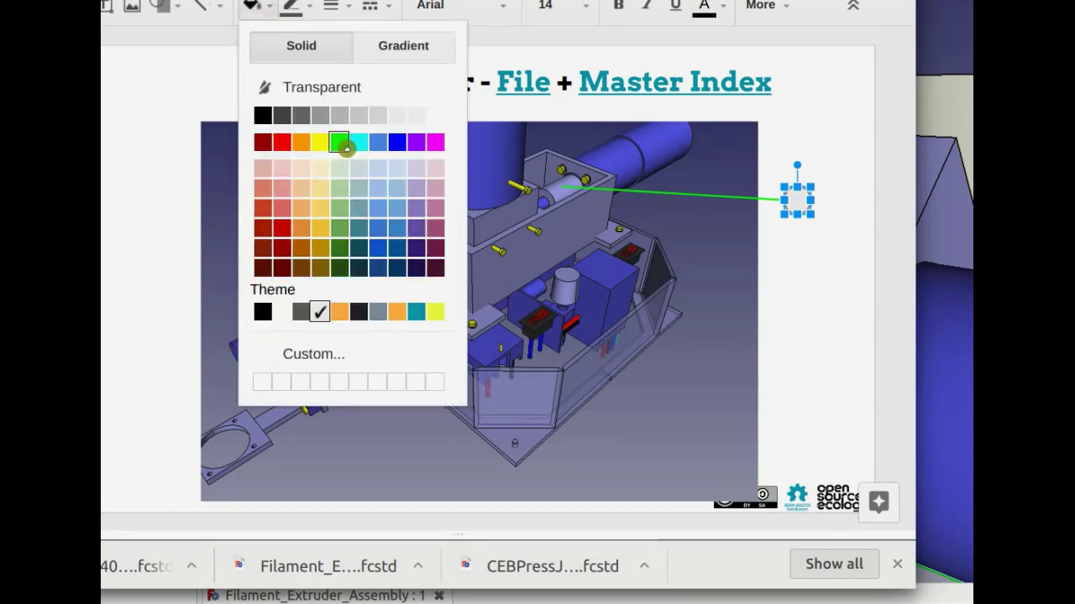
click(339, 142)
click(291, 7)
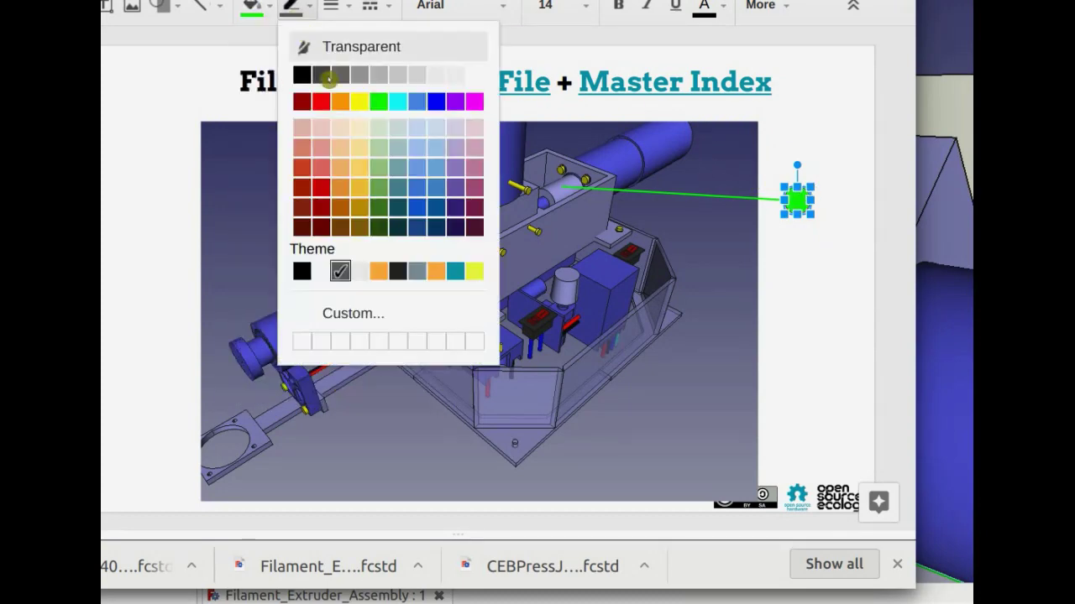
click(391, 126)
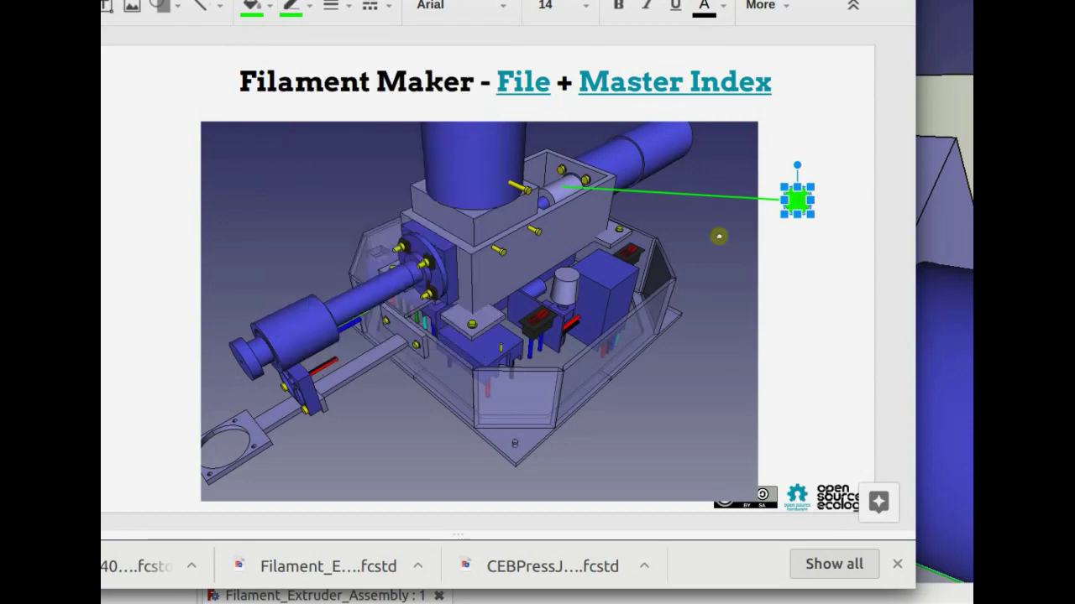
click(849, 204)
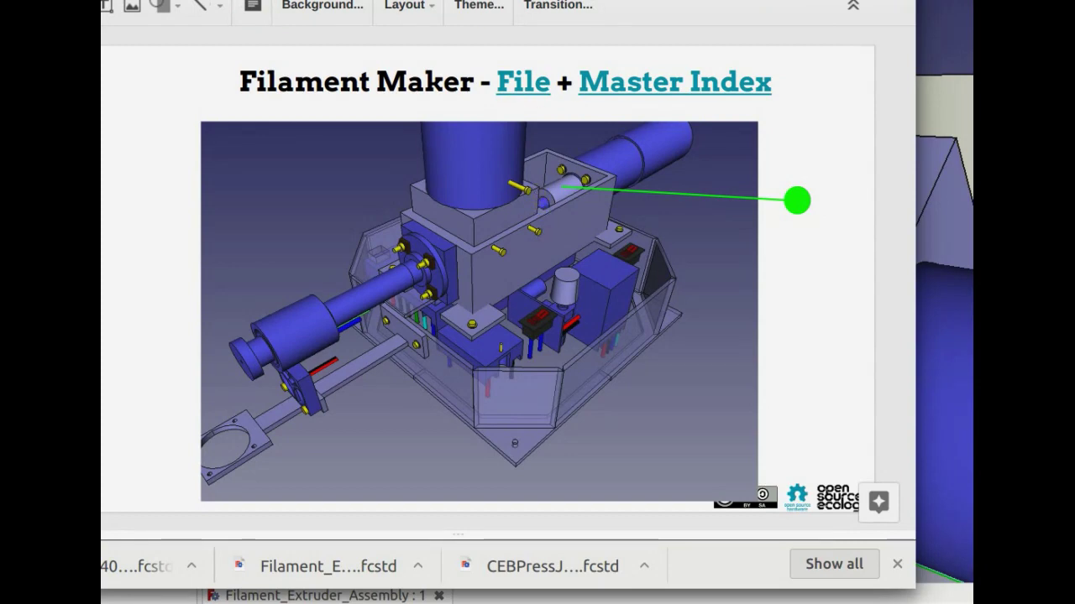
Step: Switch to the master index spreadsheet and narrow the Purchasing Link, Simplification Notes and Simplified CAD File Link columns
key(ctrl+Page_Down)
scroll(176, 352, down, 1)
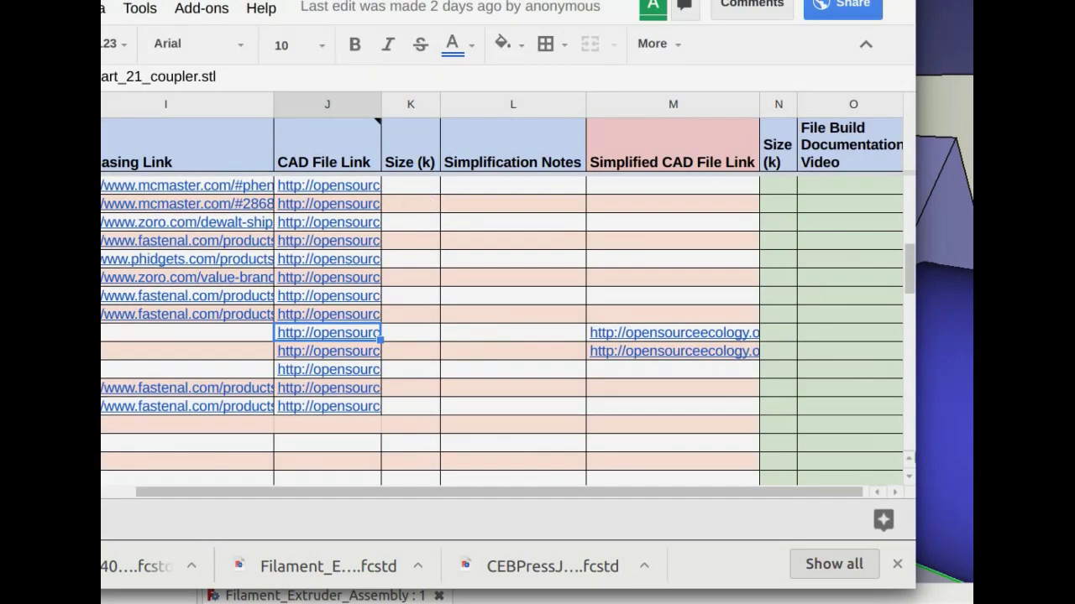
scroll(176, 352, up, 1)
scroll(504, 328, up, 1)
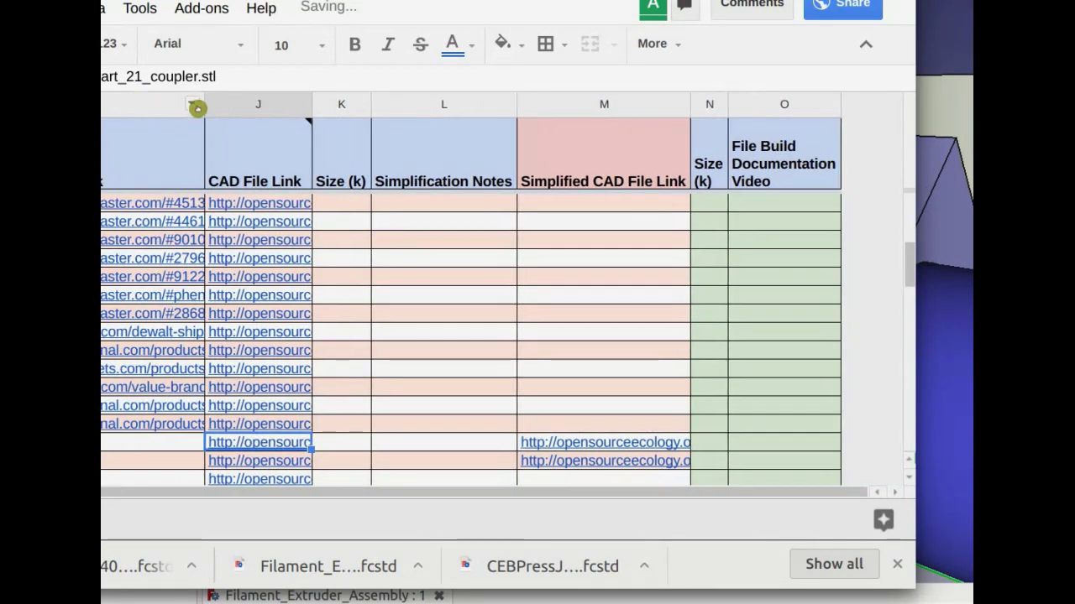
drag(202, 105, 102, 113)
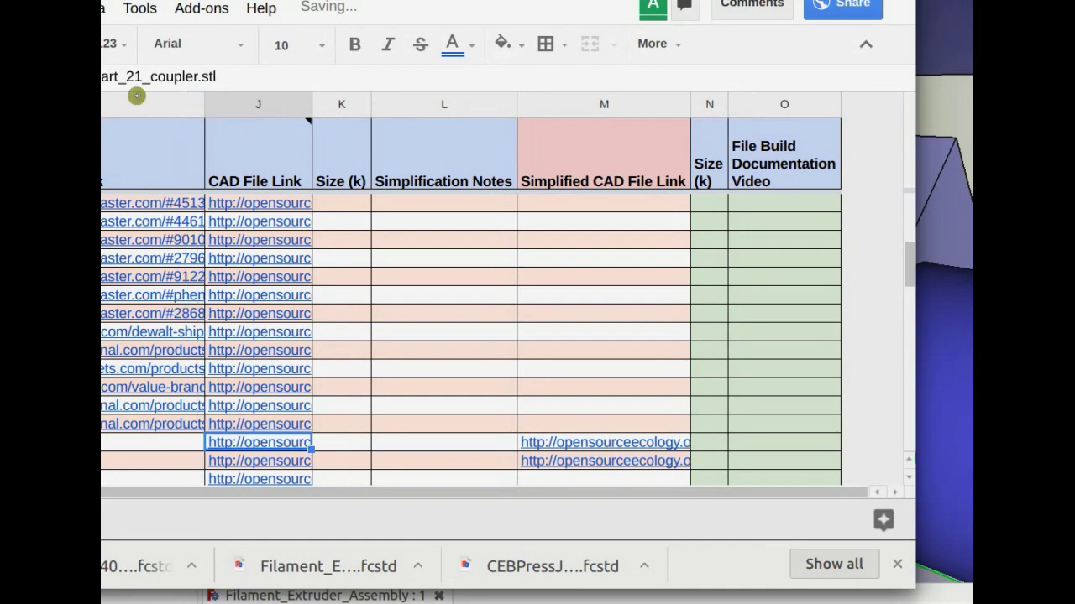
scroll(202, 101, left, 1)
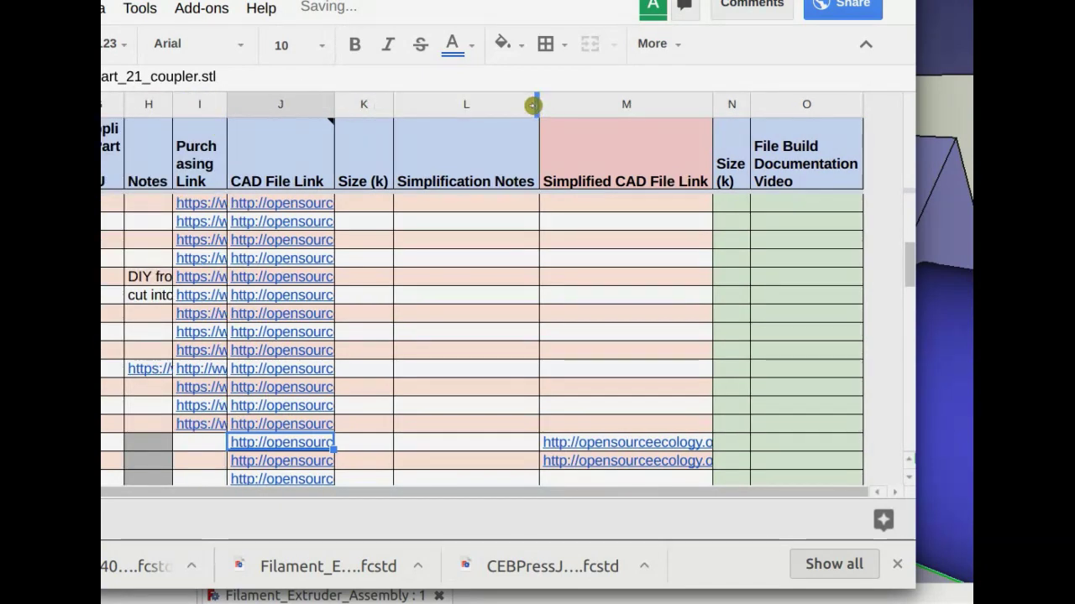
drag(532, 105, 478, 106)
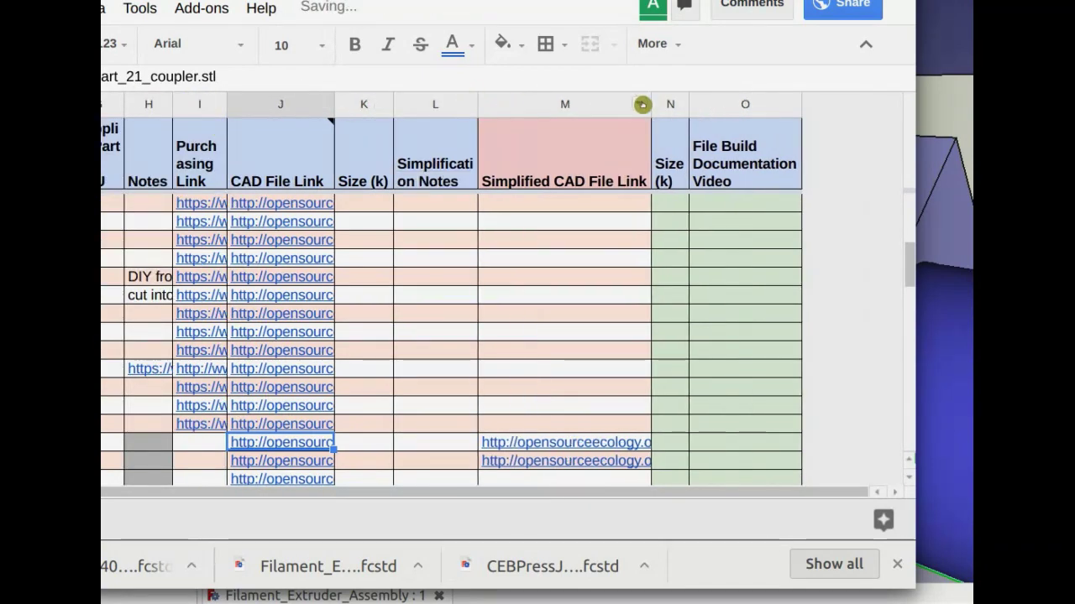
drag(641, 104, 546, 105)
Step: Look through the part rows of the master index, checking specifications, quantities and CAD file links in both sections
scroll(492, 339, up, 6)
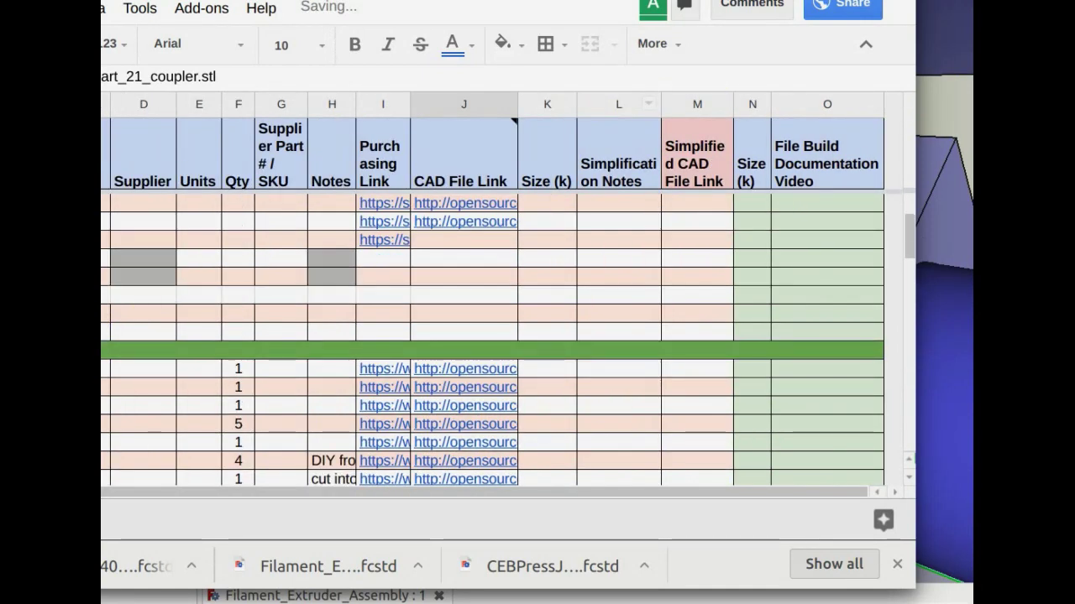
scroll(492, 340, up, 2)
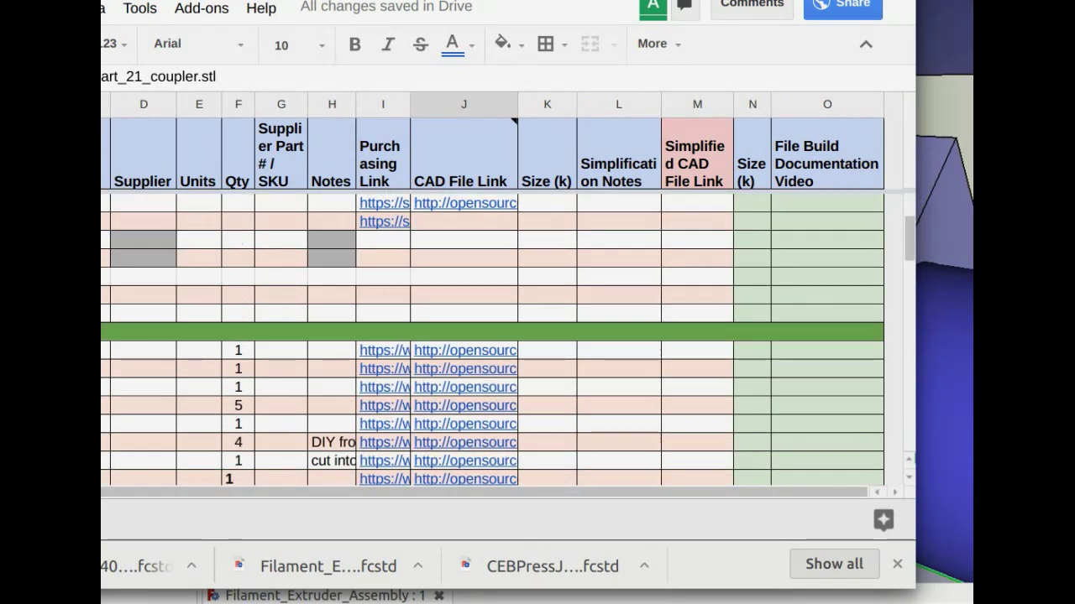
scroll(492, 340, down, 2)
scroll(492, 340, up, 2)
scroll(492, 340, down, 2)
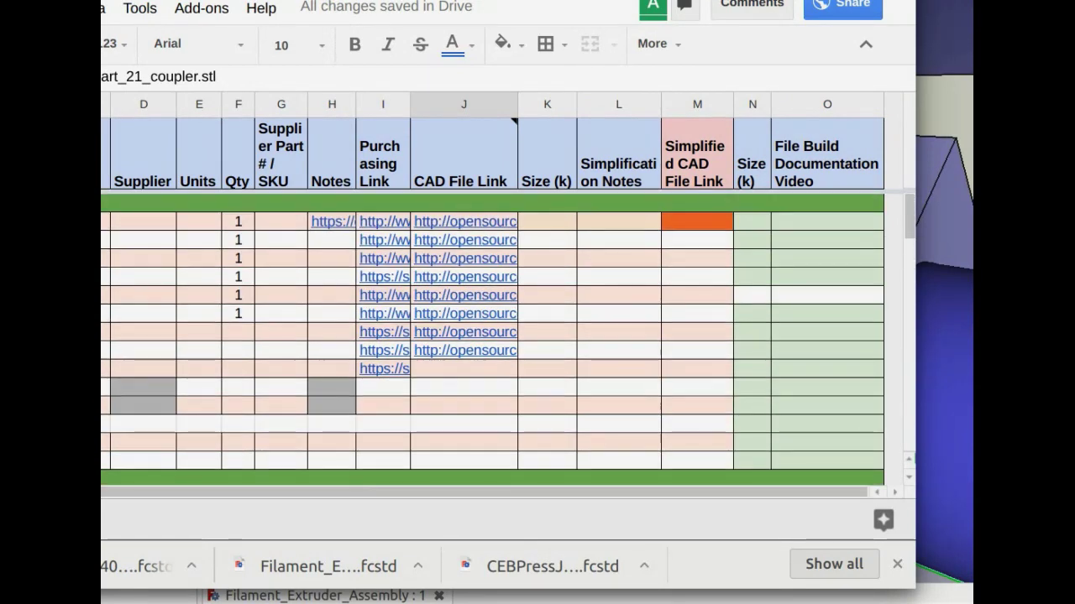
scroll(492, 336, left, 1)
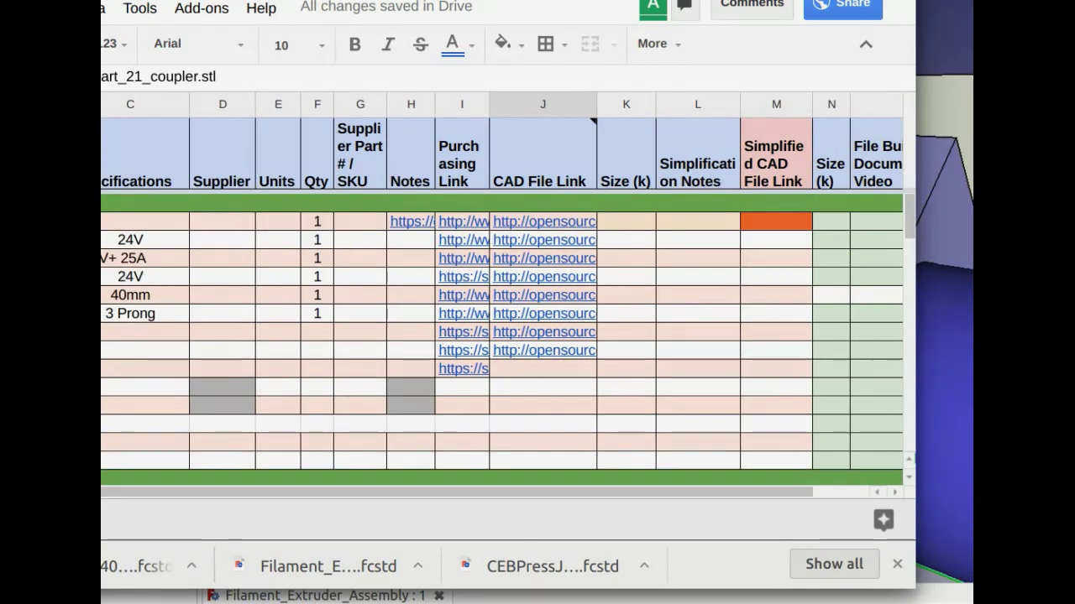
scroll(492, 336, down, 2)
scroll(492, 336, up, 2)
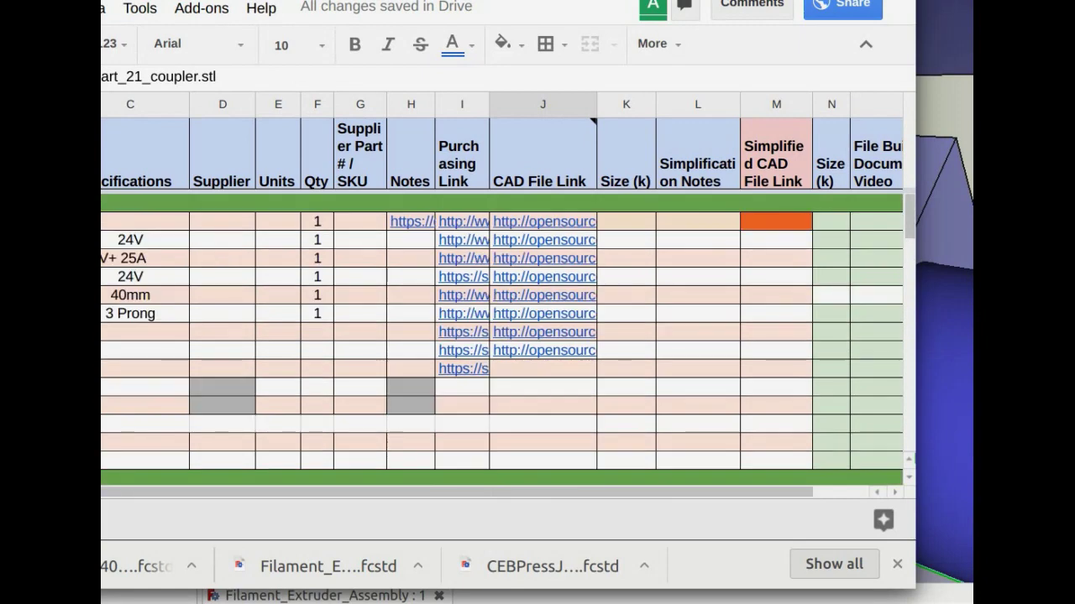
scroll(492, 336, down, 10)
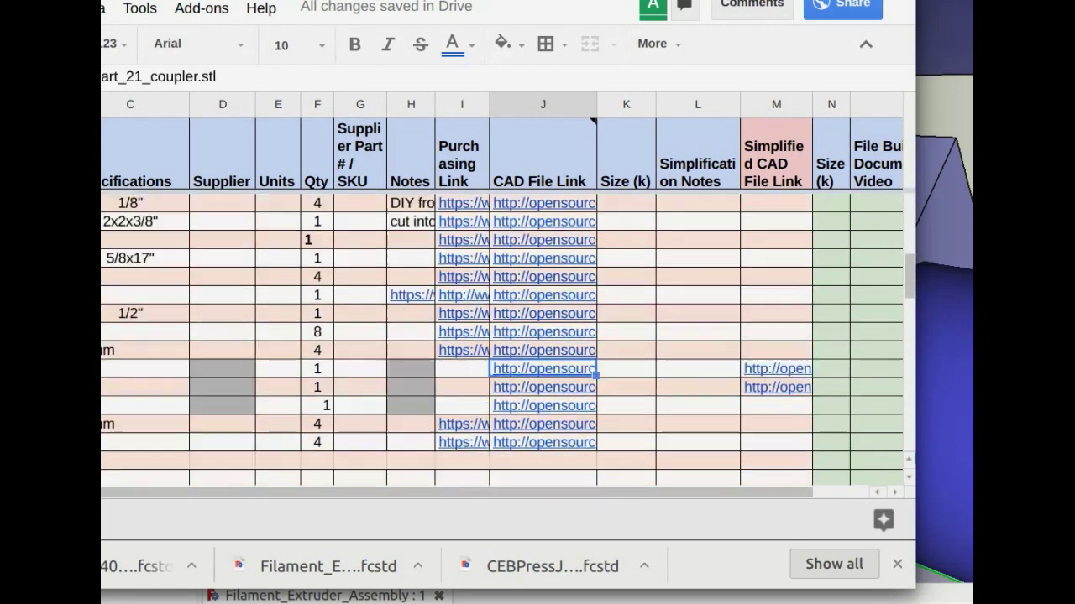
scroll(502, 340, up, 5)
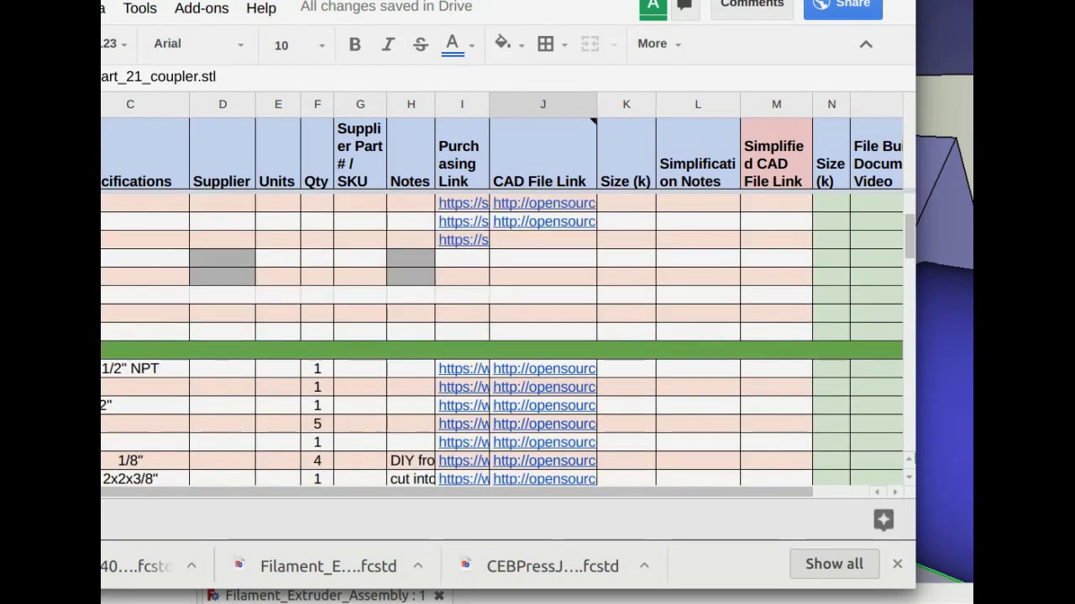
Step: Narrow the CAD File Link and Specifications columns of the master index
scroll(502, 340, down, 2)
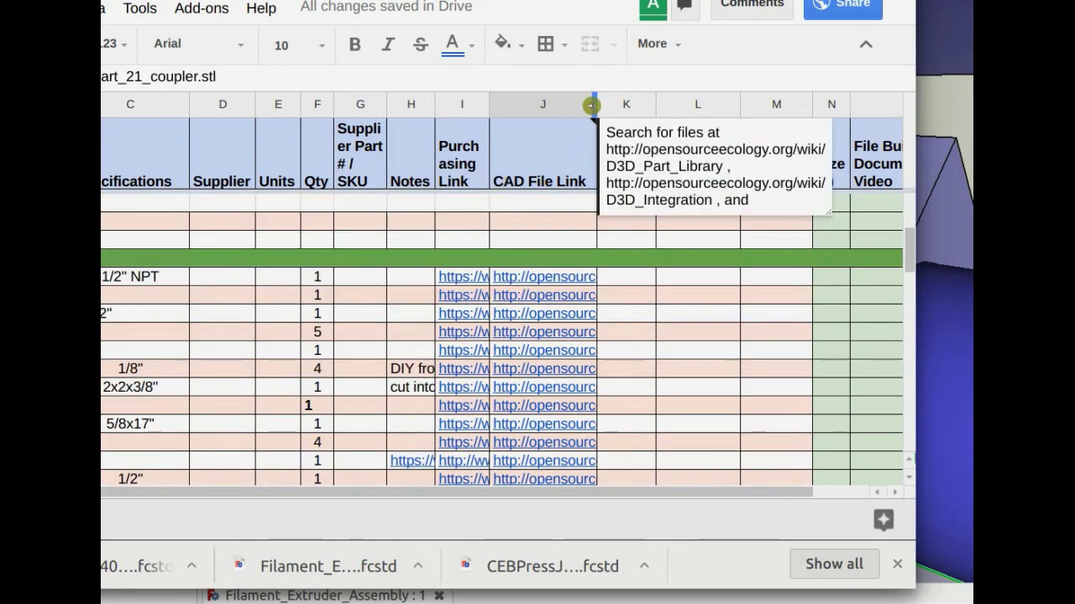
drag(595, 103, 534, 124)
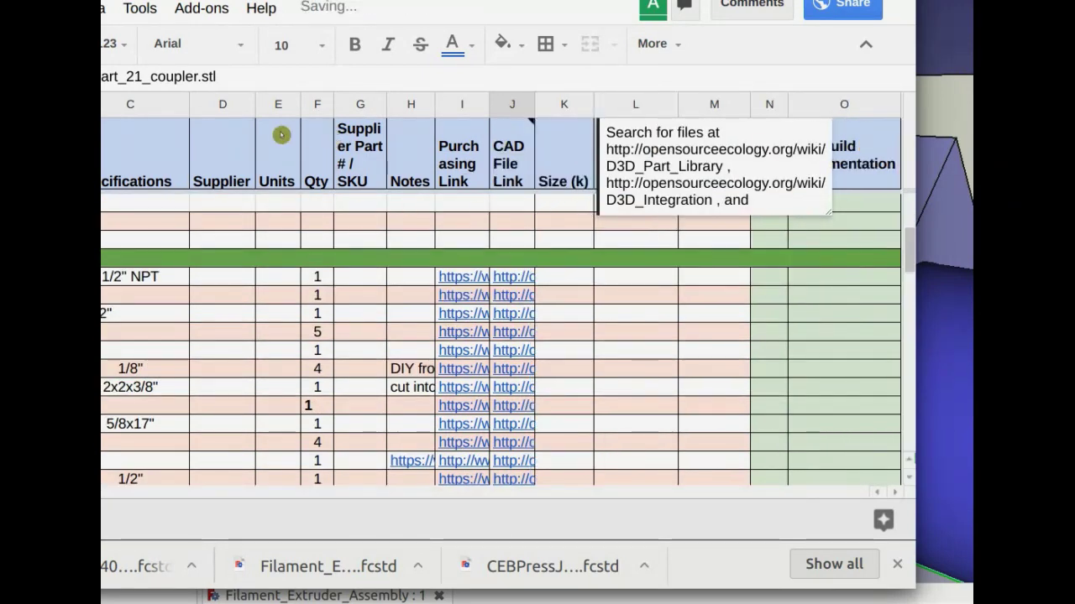
drag(181, 106, 112, 126)
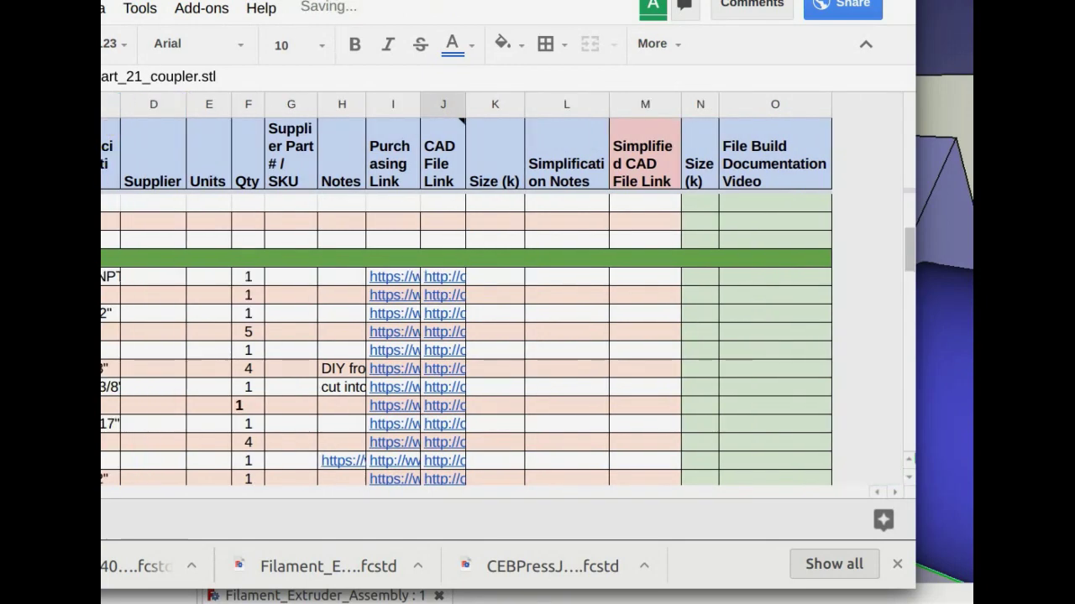
Step: Open the purchasing link of the 5/8x17" part and shift the browser window so the auger bit's photo is in view
scroll(466, 339, down, 2)
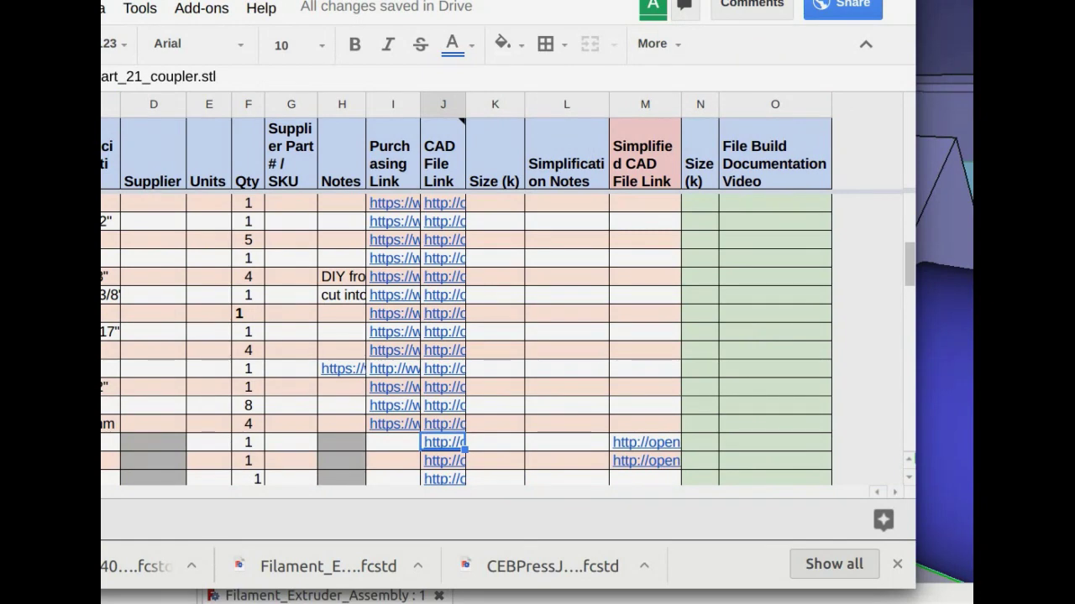
scroll(466, 339, up, 5)
scroll(465, 339, down, 2)
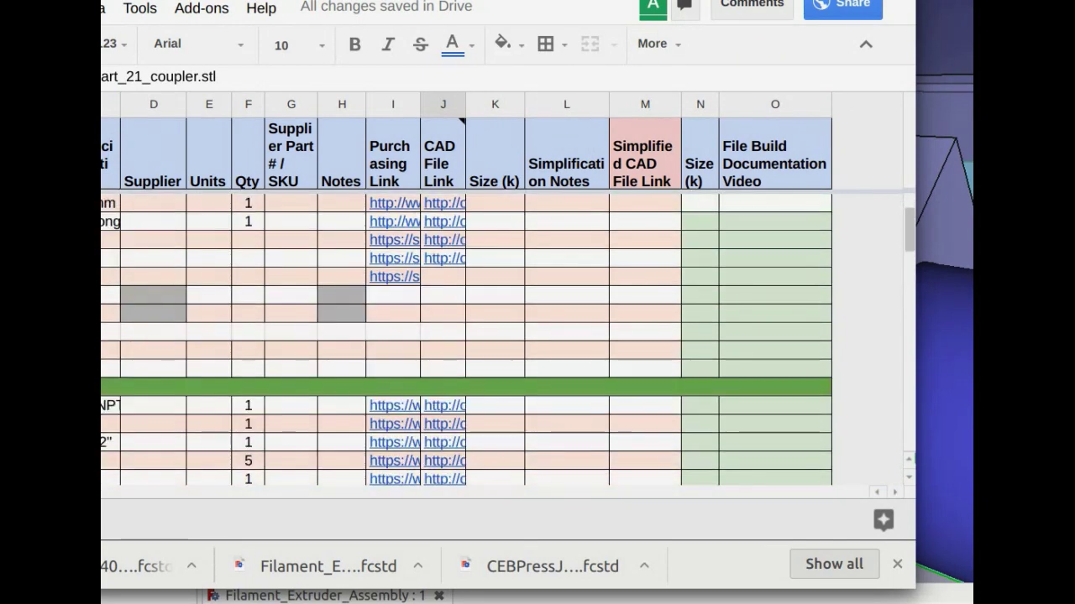
scroll(466, 339, down, 4)
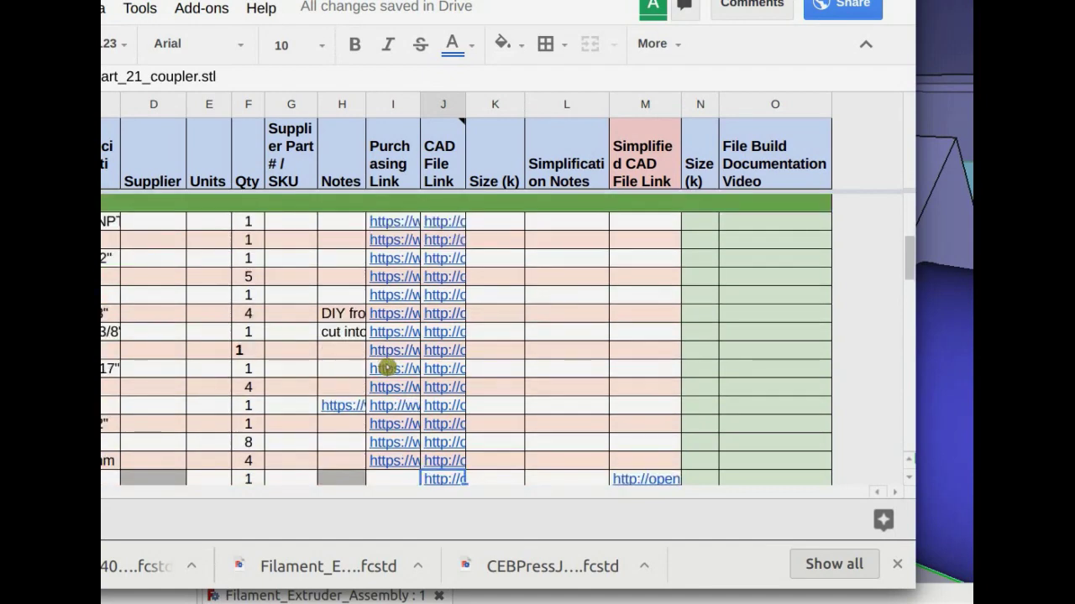
mouse_move(454, 372)
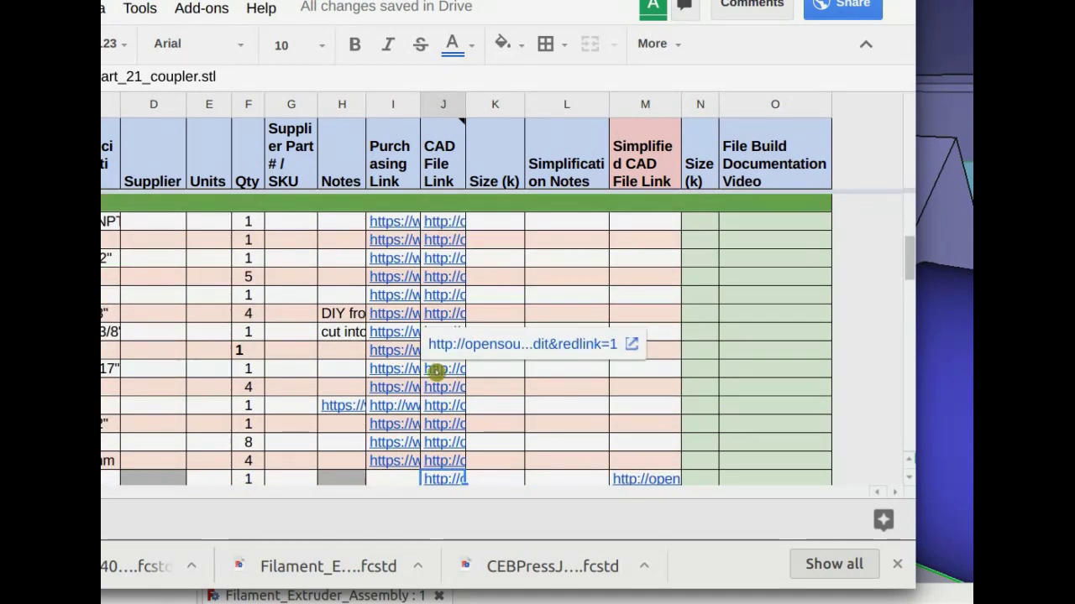
click(403, 365)
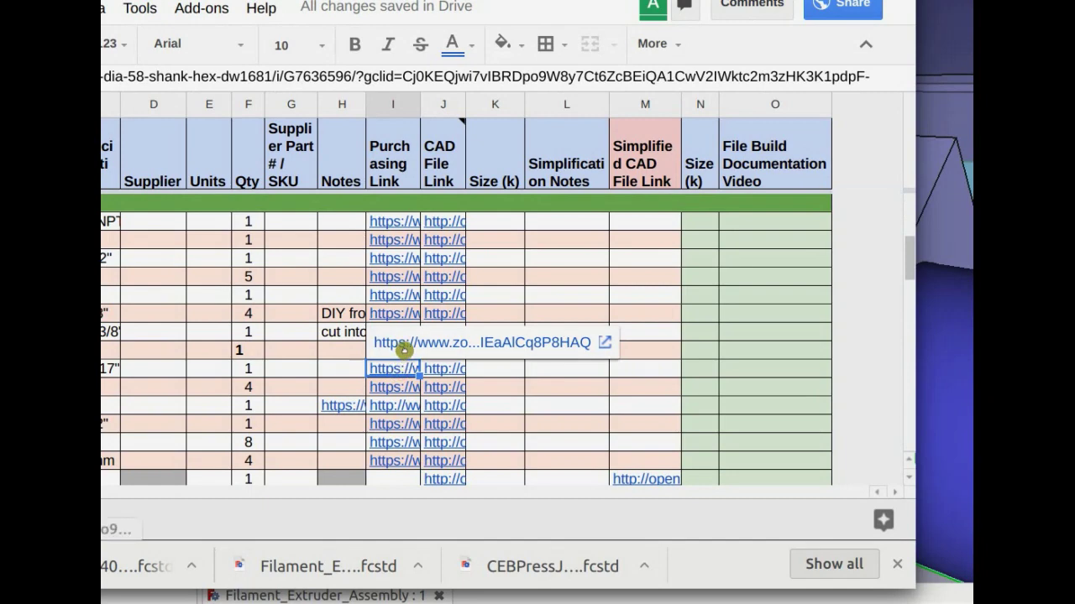
click(404, 346)
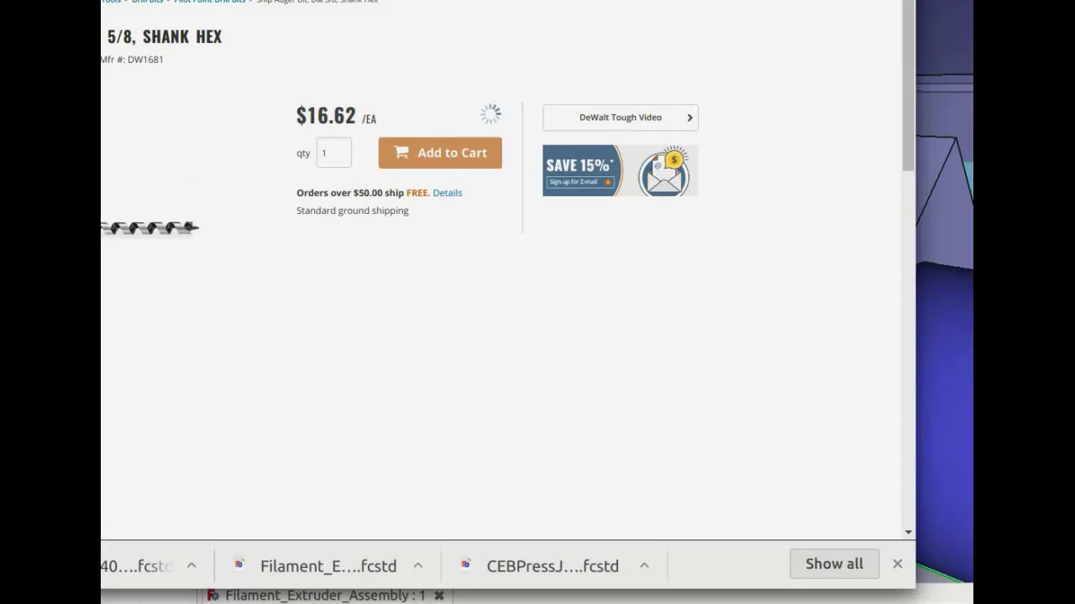
drag(410, 0, 670, 9)
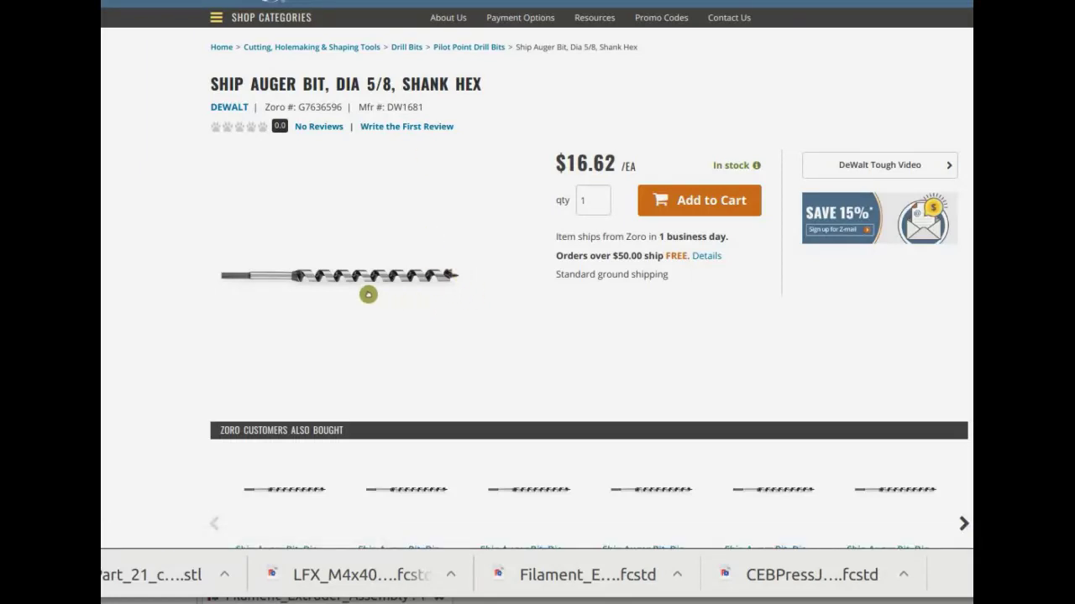
Step: Discard the earlier unsaved assembly screenshot and capture an area screenshot around the ship auger bit's product photo
key(alt+Tab)
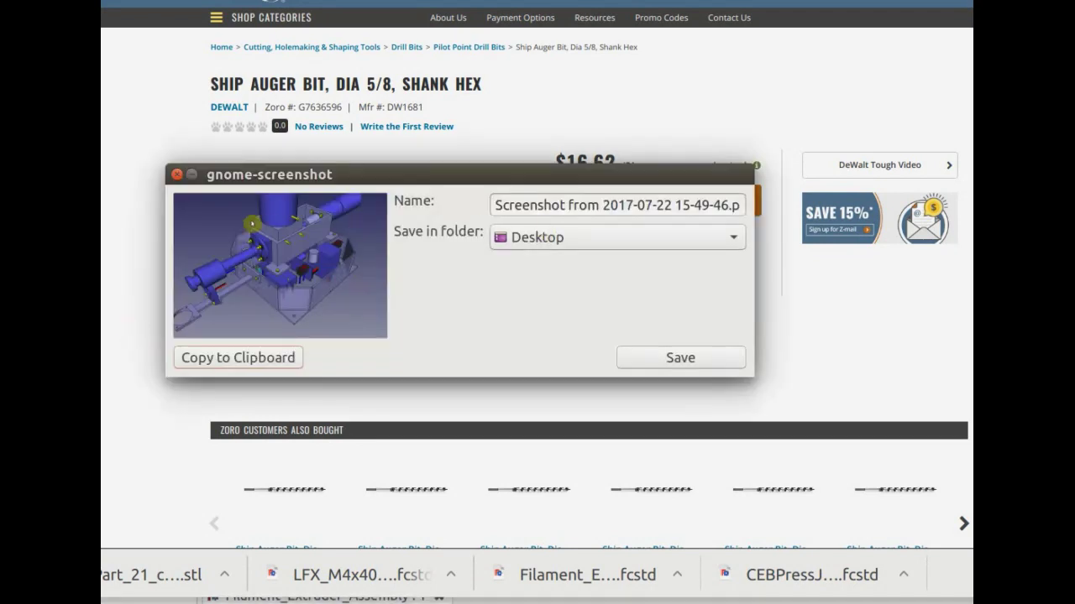
click(177, 174)
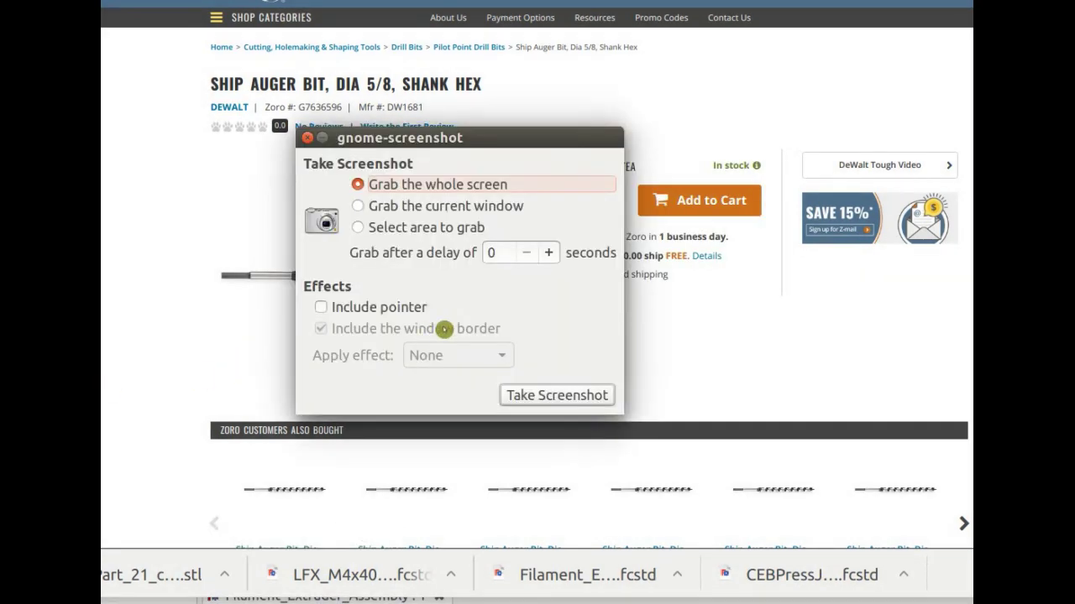
click(358, 227)
click(557, 394)
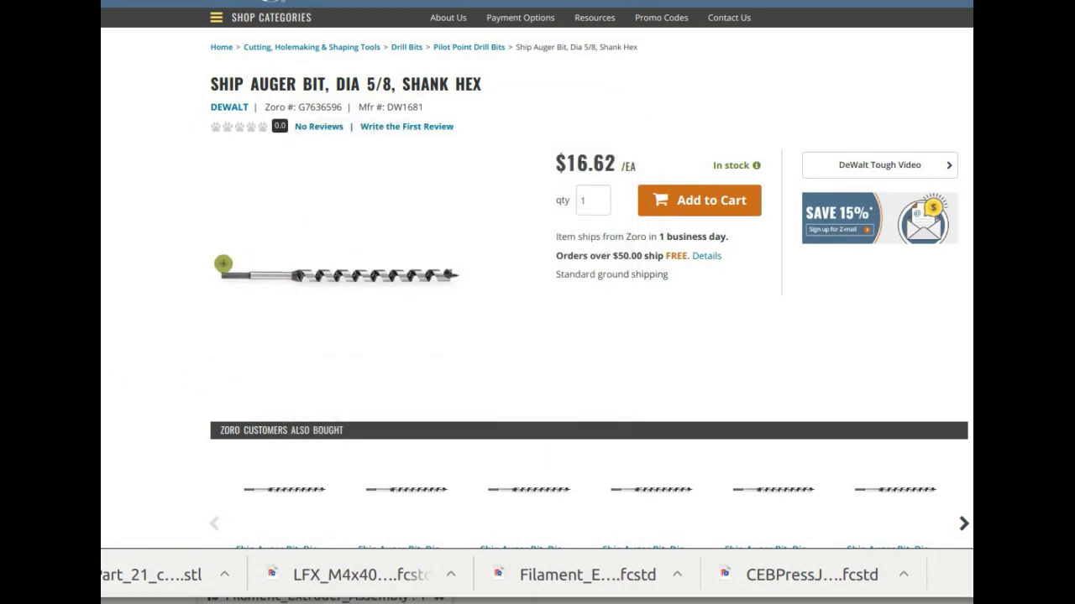
drag(218, 264, 462, 290)
Step: Switch back to the Filament Maker slide, delete the wrongly pasted wiki link text and copy the auger bit screenshot to the clipboard
key(ctrl+Page_Up)
key(ctrl+Page_Up)
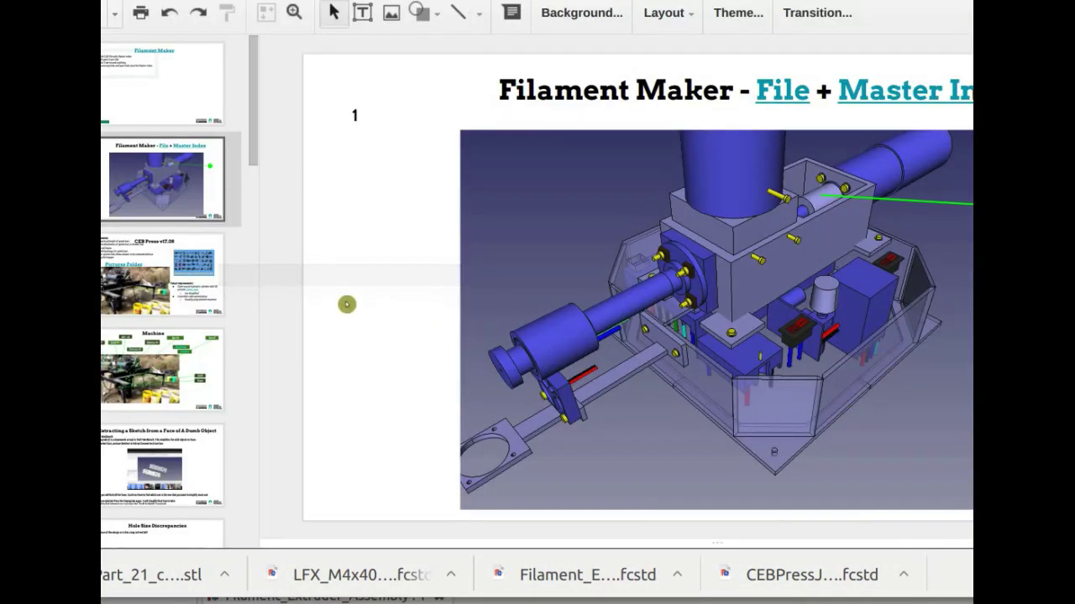
text(http://opensourceecology.org/wiki/Lyman_Filament_Extruder)
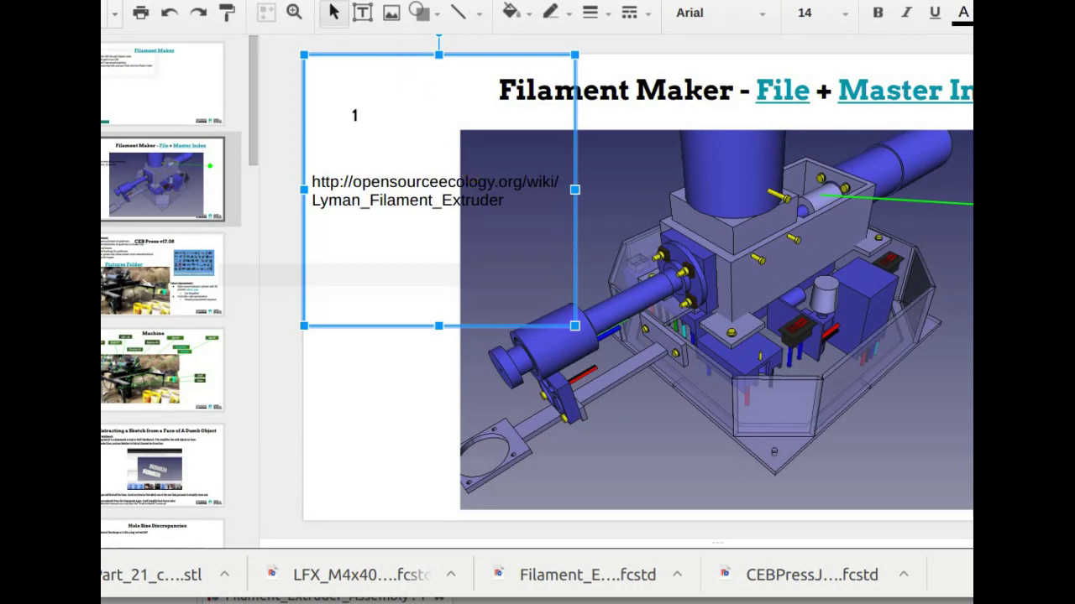
key(Delete)
key(Print)
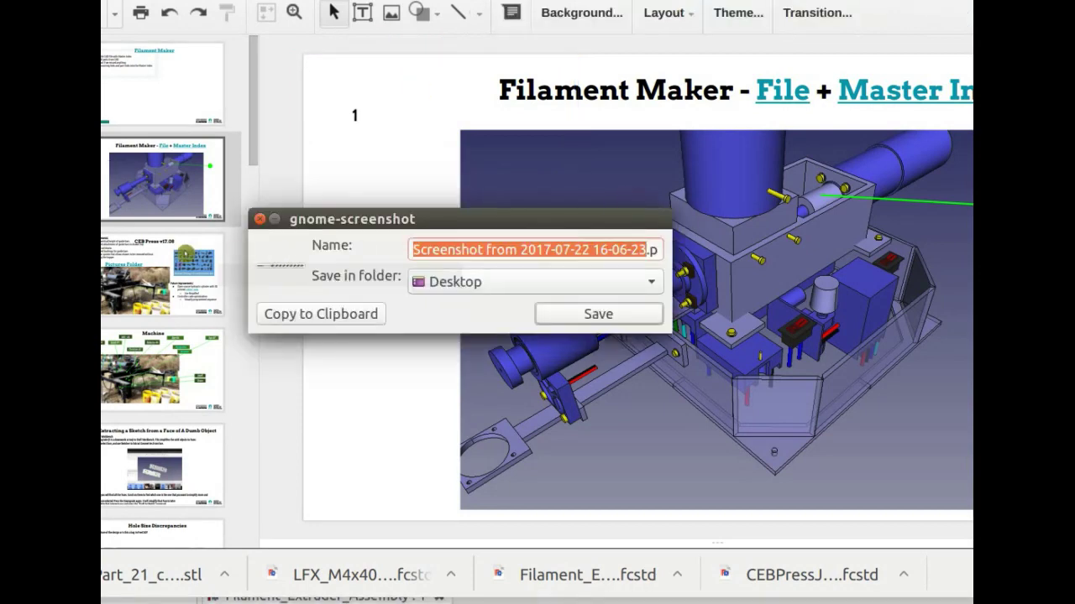
click(342, 319)
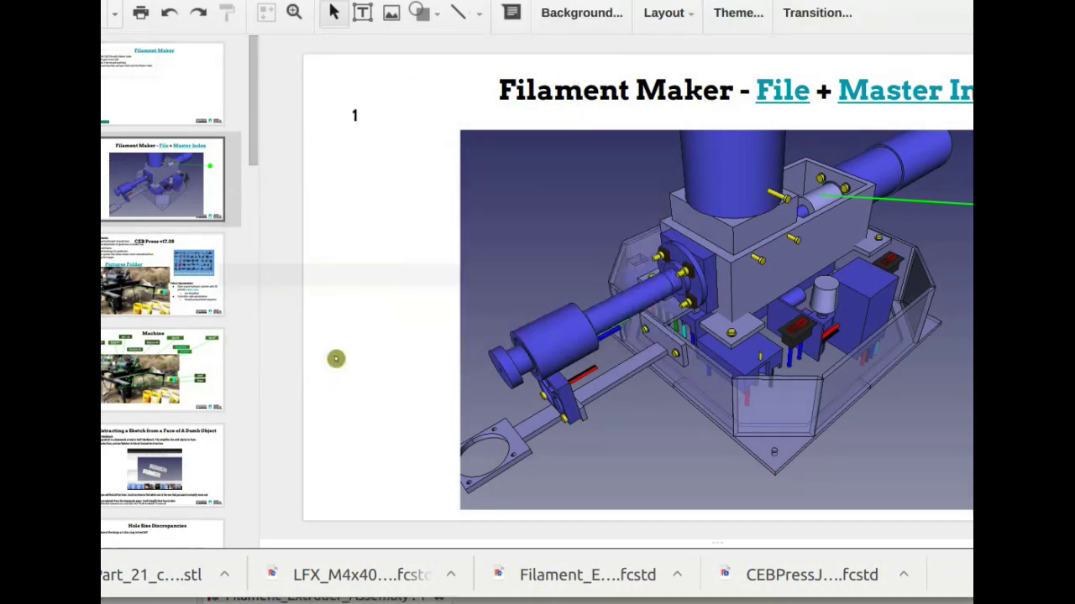
Step: Paste the auger bit picture onto the Filament Maker slide, shrink it and align it along the extruder barrel with its shank toward the motor
key(ctrl+v)
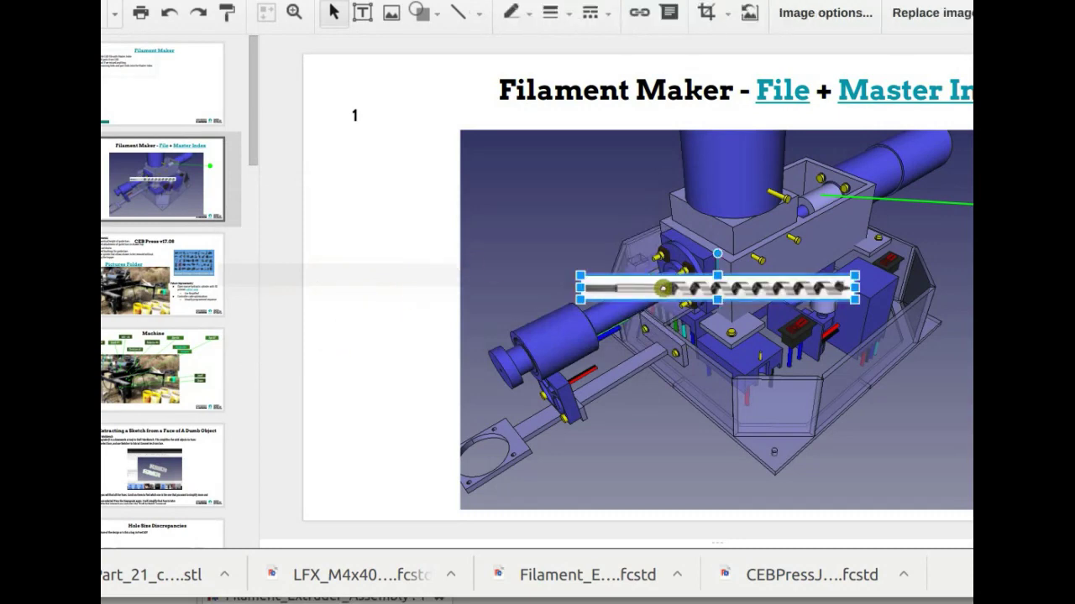
drag(662, 289, 457, 289)
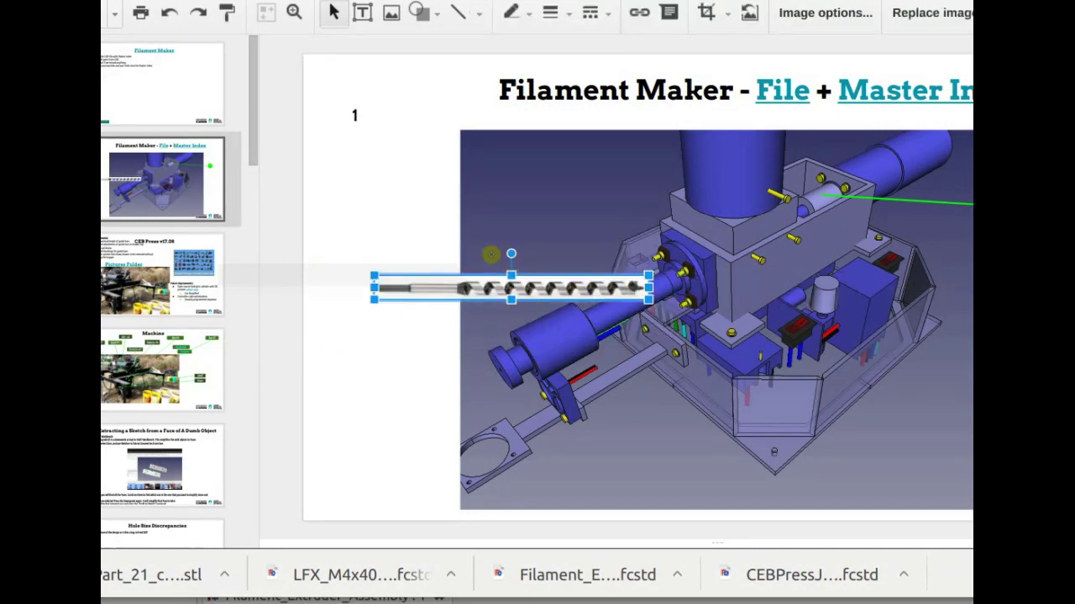
drag(511, 253, 494, 257)
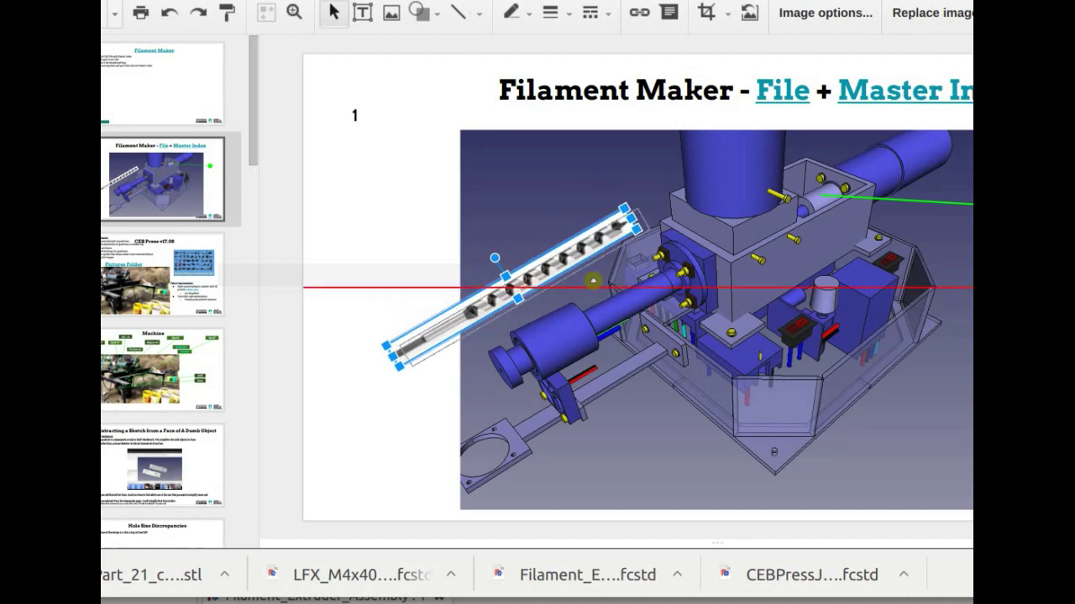
drag(593, 281, 685, 286)
click(416, 280)
click(544, 304)
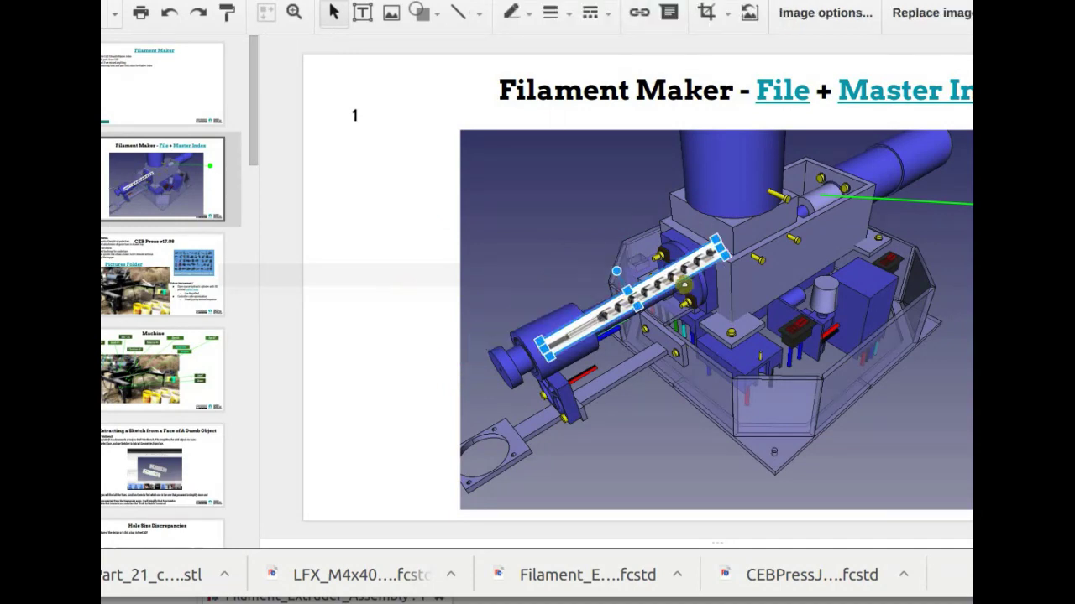
drag(615, 271, 646, 324)
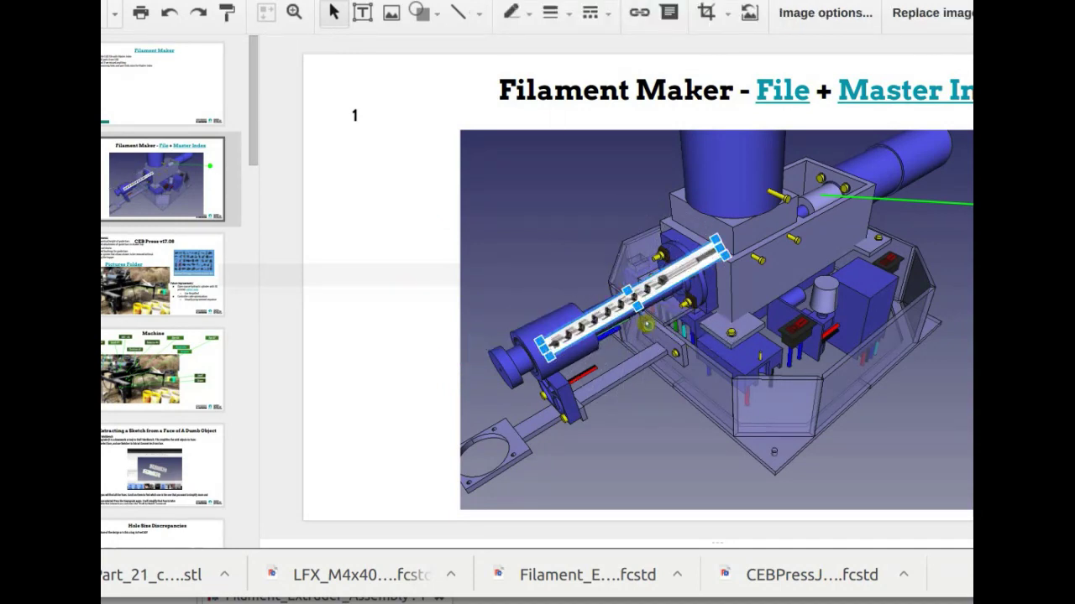
mouse_move(676, 279)
mouse_down()
mouse_move(691, 281)
mouse_move(675, 289)
mouse_up()
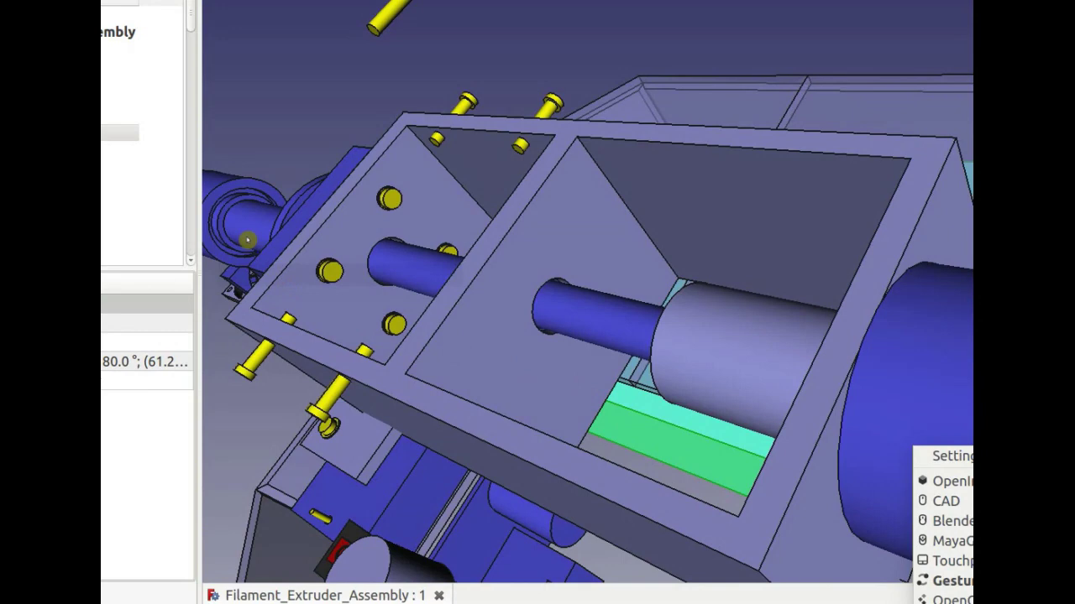
Step: Switch to the Filament_Extruder_Assembly model, select the shaft inside the barrel and compare it with the annotated slide
click(247, 240)
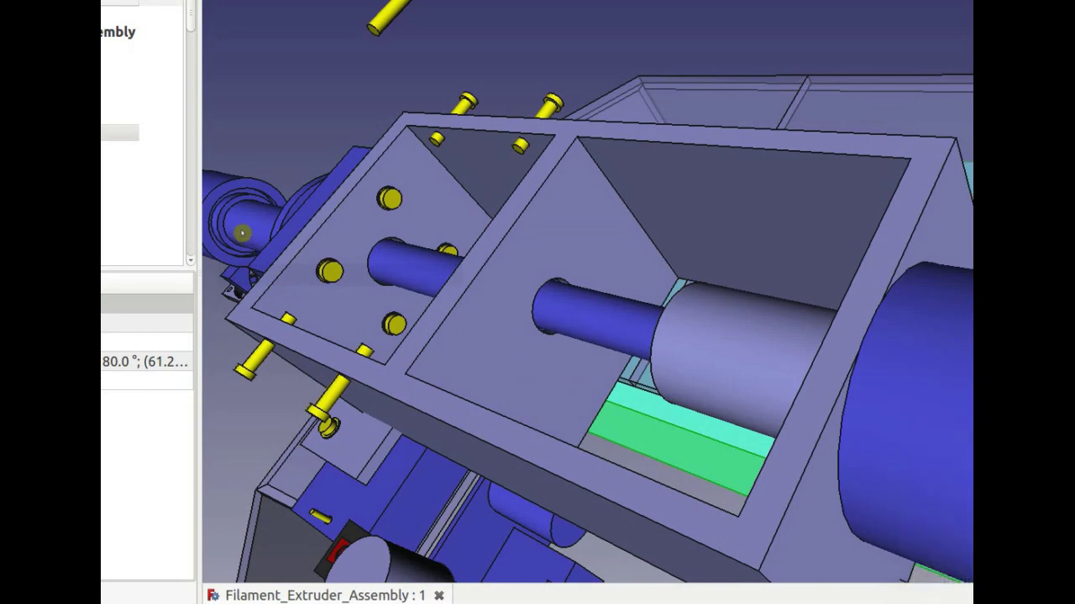
click(242, 214)
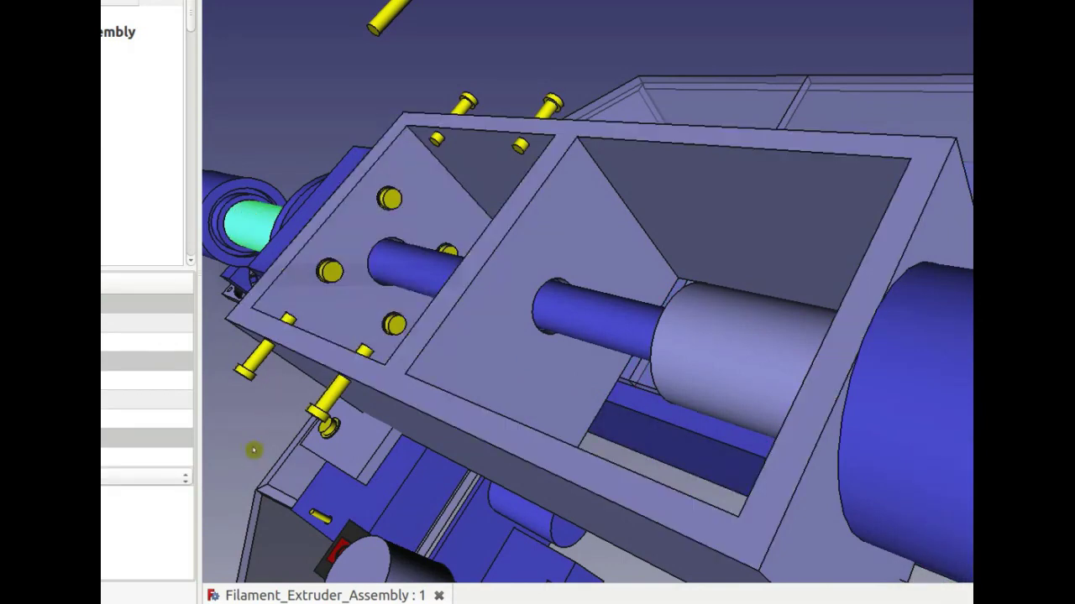
middle_drag(254, 450, 497, 503)
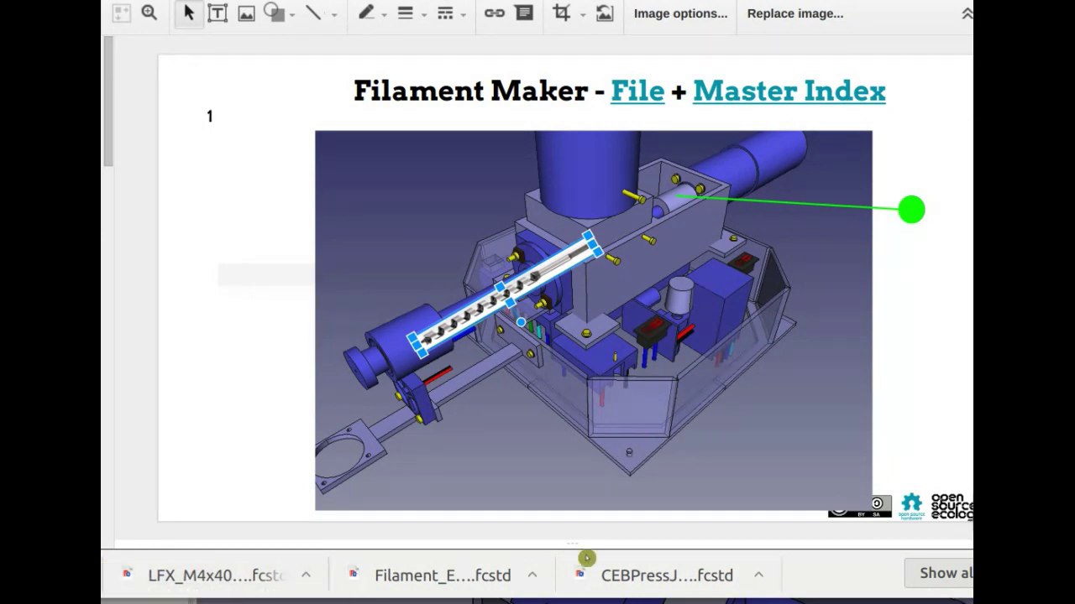
click(663, 204)
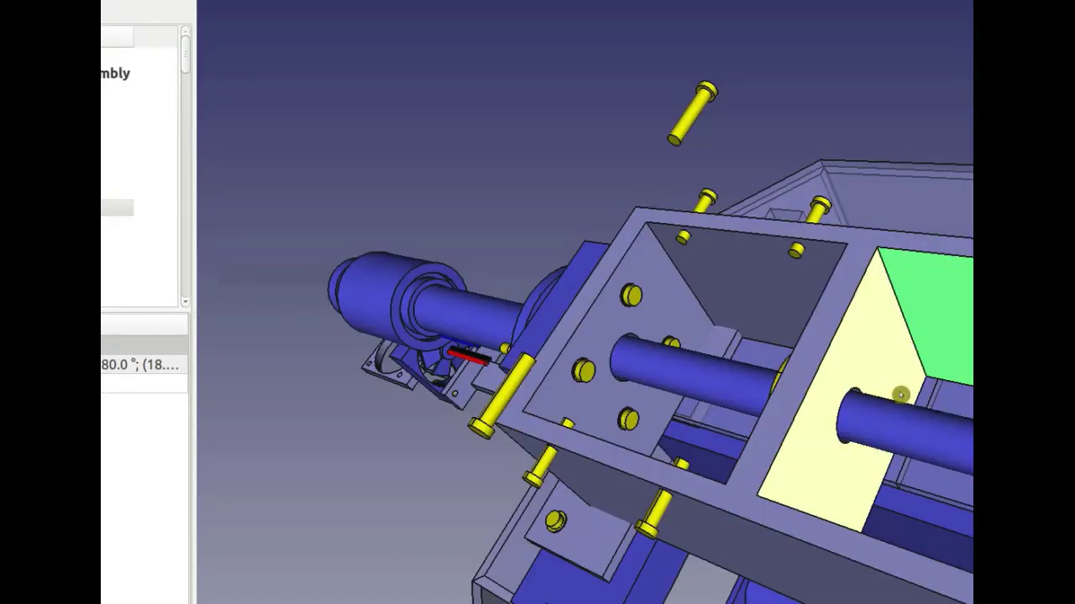
Step: Select the auger shaft beside the coupler in the assembly and measure the diameter of the shaft's hole in the case's dividing wall
scroll(907, 441, down, 3)
middle_drag(907, 440, 965, 454)
click(946, 418)
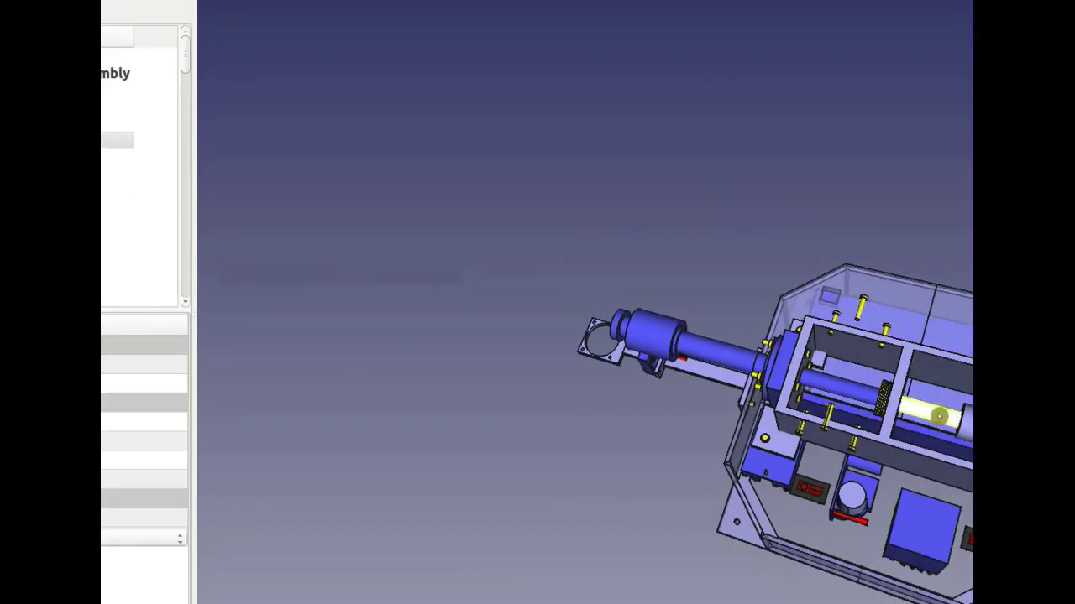
middle_drag(946, 418, 715, 492)
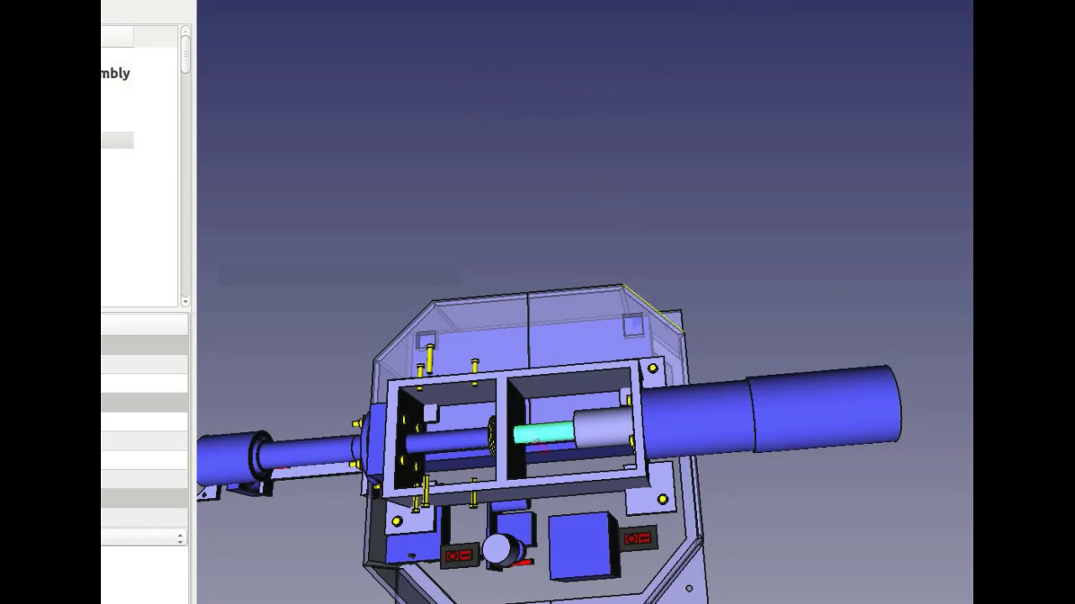
scroll(537, 445, up, 5)
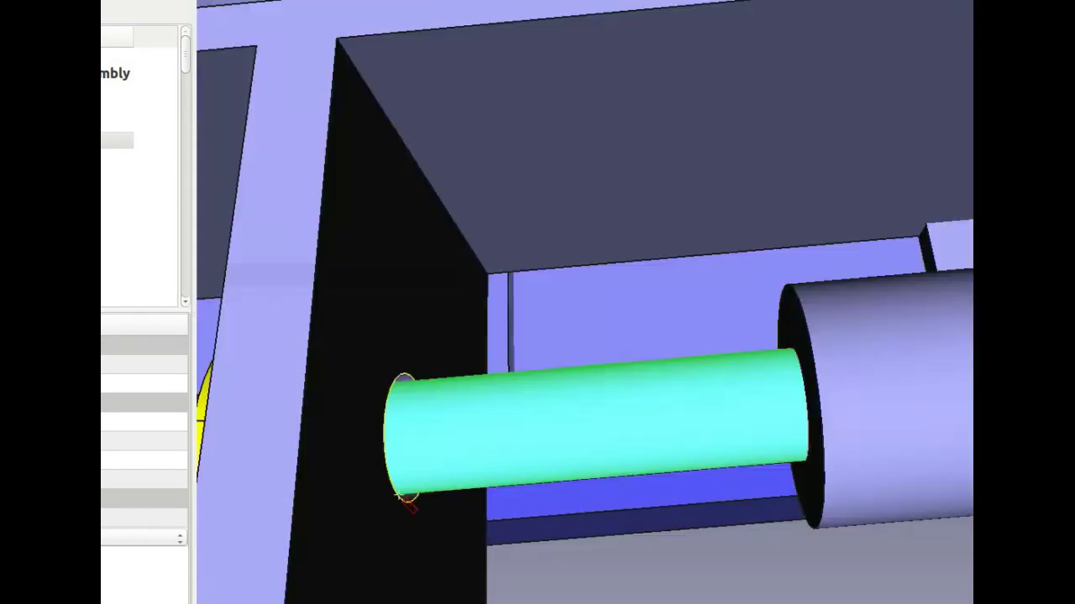
click(410, 377)
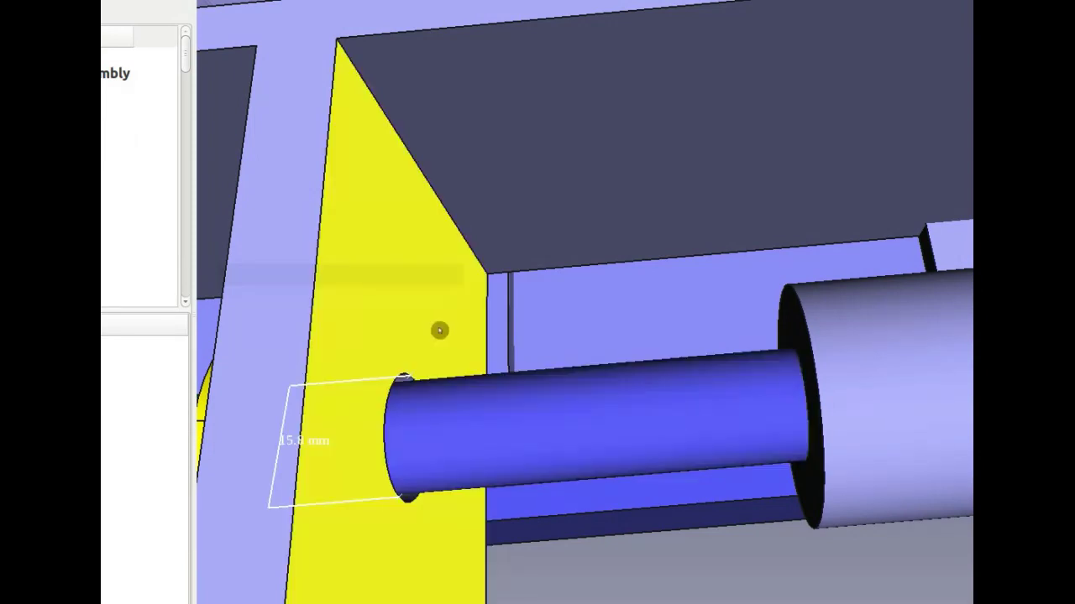
middle_drag(450, 324, 537, 290)
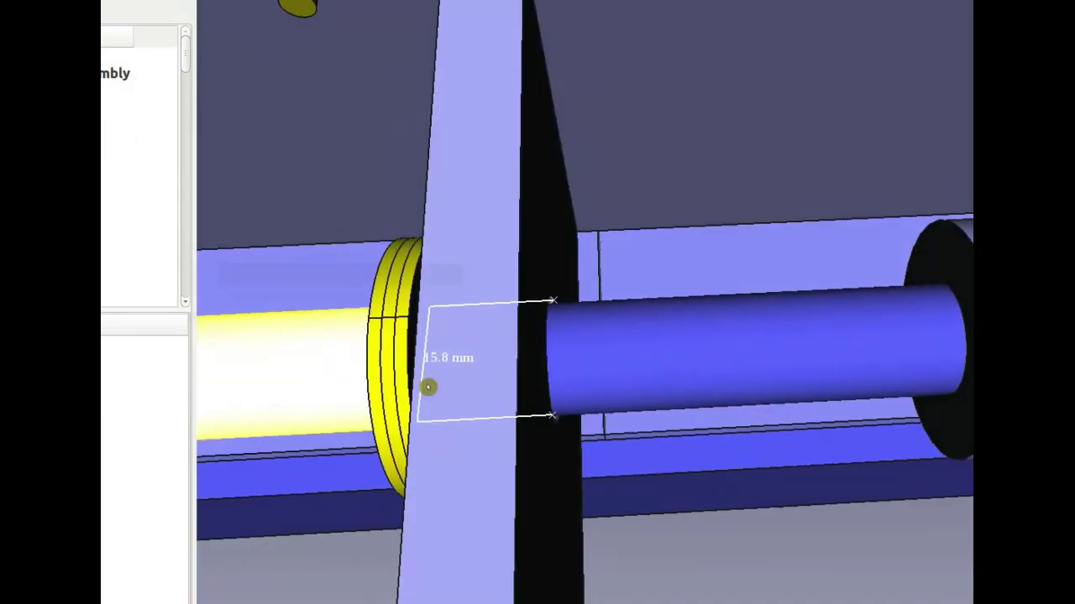
middle_drag(427, 384, 898, 319)
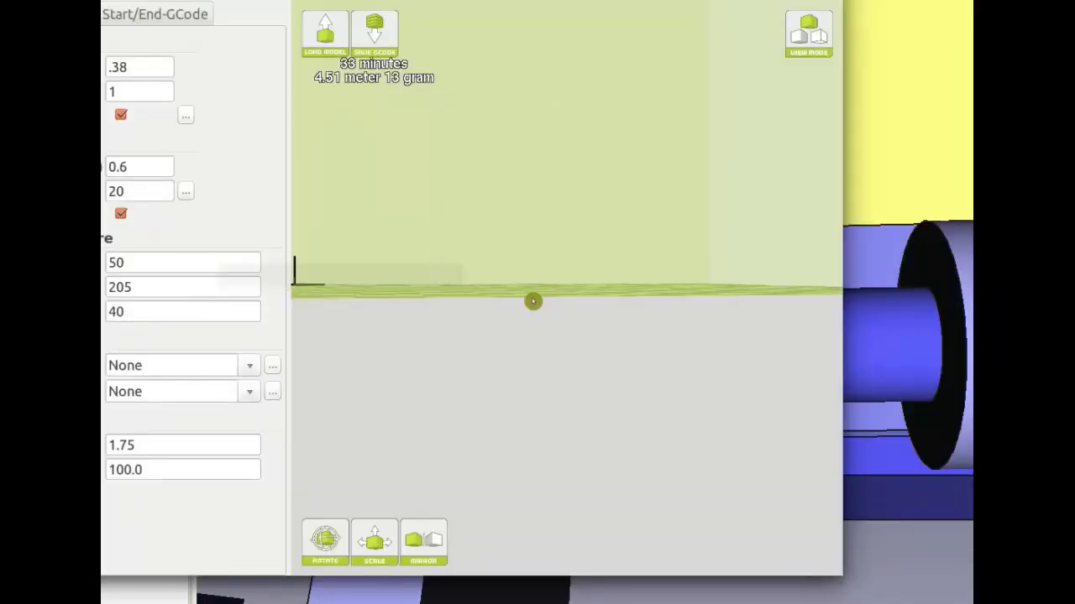
Step: Switch to the Cura slicer and orbit the coupler model to show its hexagonal socket from above, comparing it with the assembly's auger shaft
right_drag(535, 219, 564, 312)
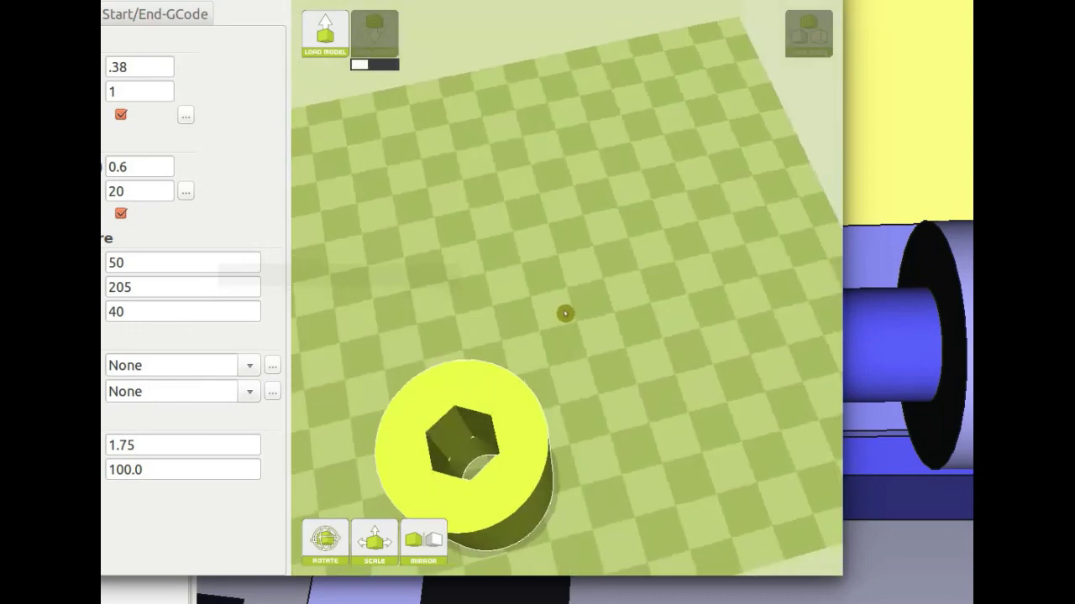
right_drag(535, 429, 582, 247)
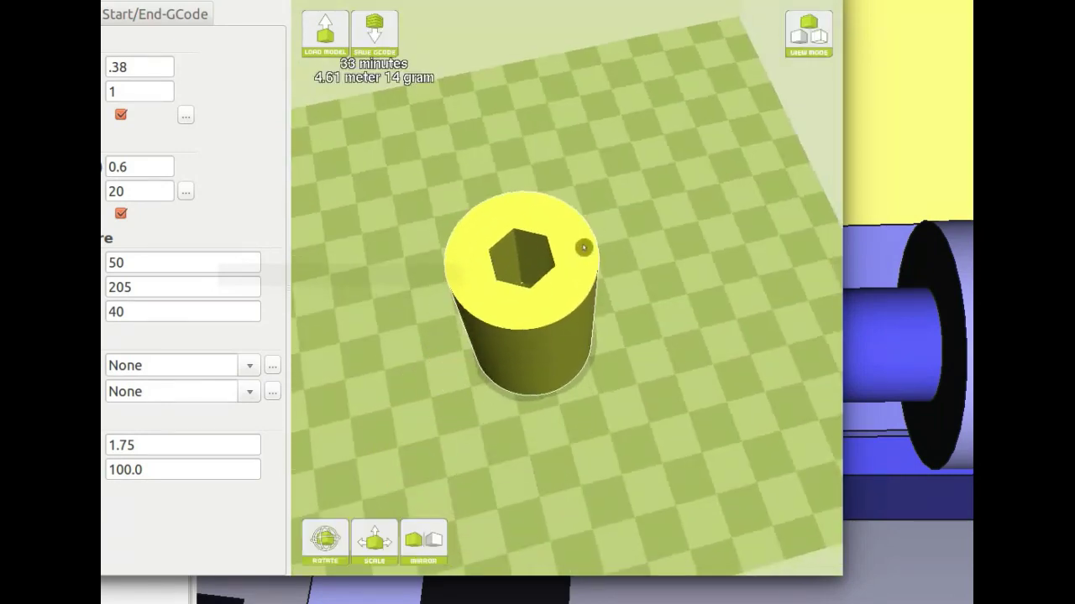
click(881, 370)
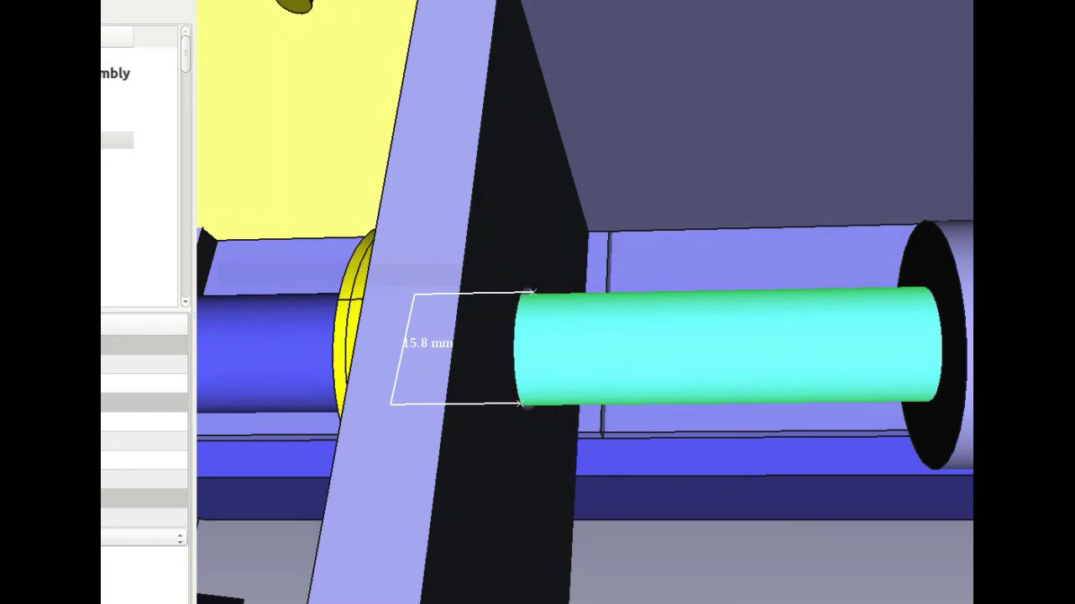
drag(327, 0, 465, 307)
click(549, 173)
right_drag(591, 227, 608, 278)
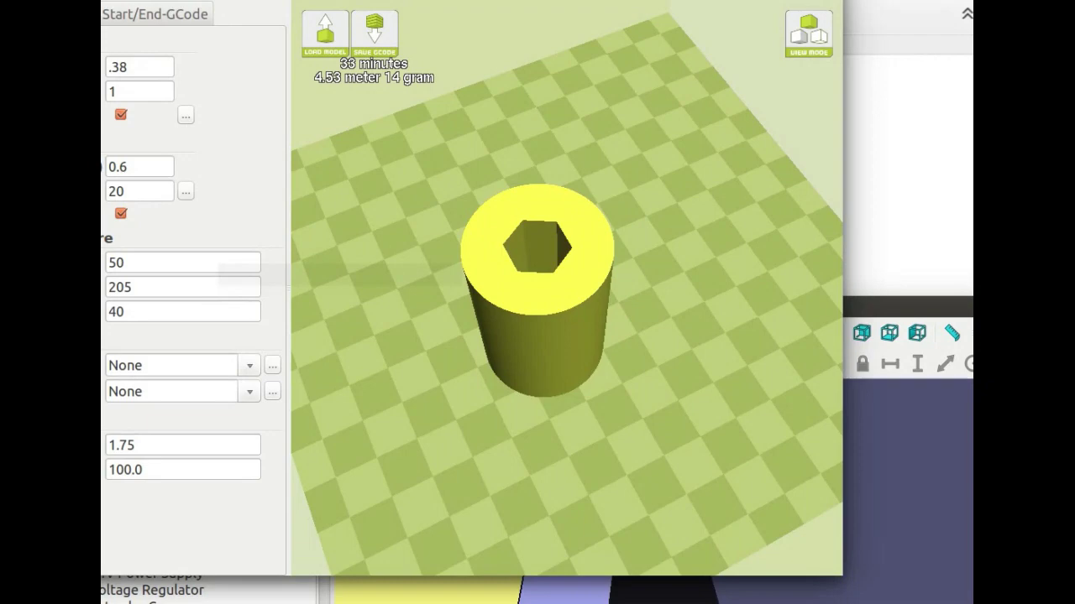
Step: Check the ship auger bit's shank on the Zoro product page and return to the coupler model in the slicer
key(alt+Tab)
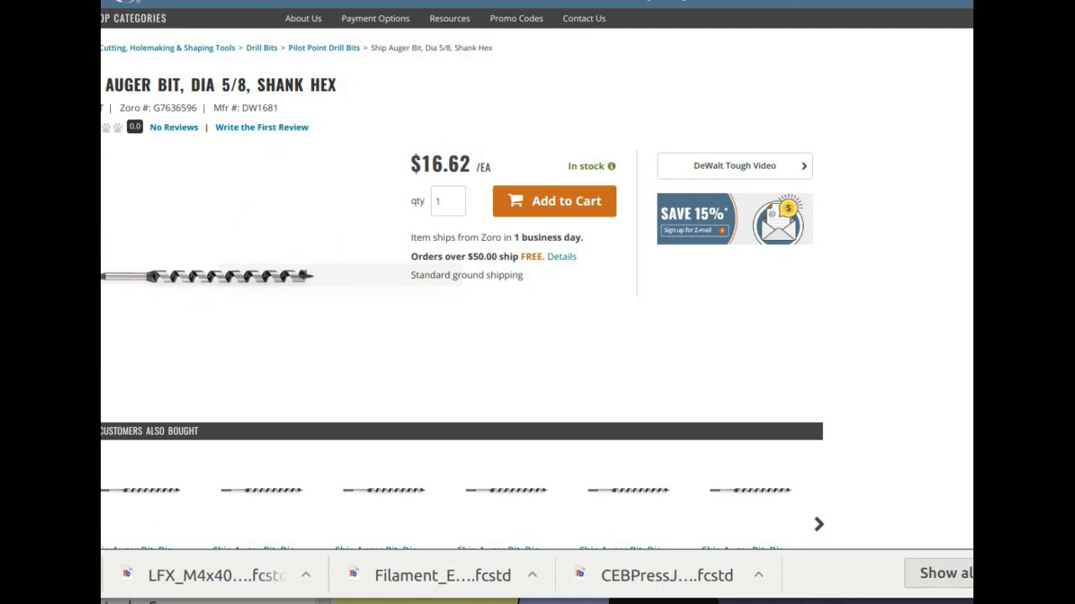
scroll(580, 267, down, 2)
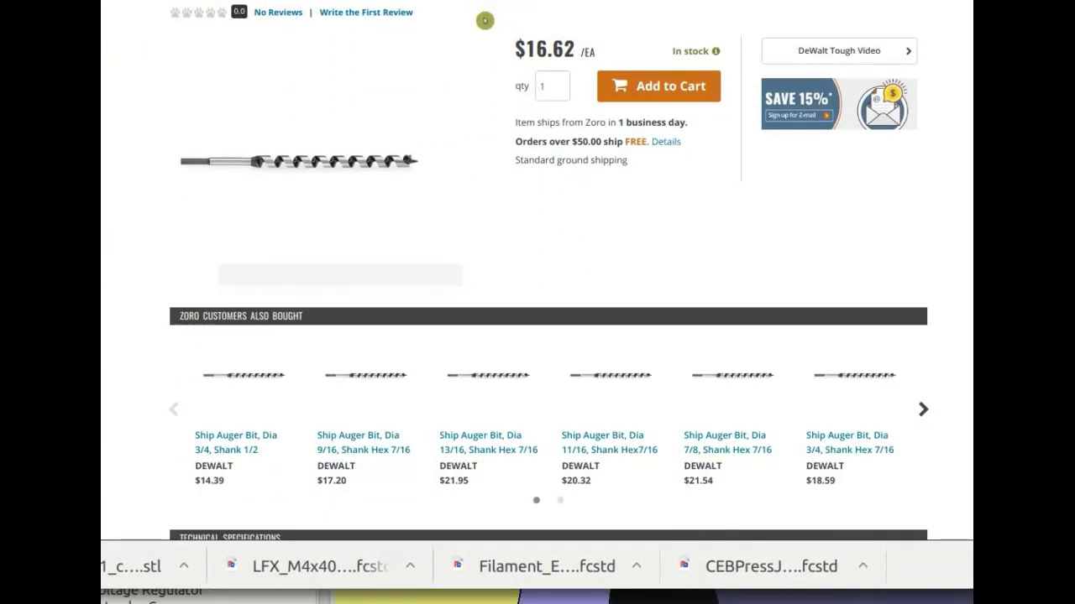
scroll(491, 49, up, 2)
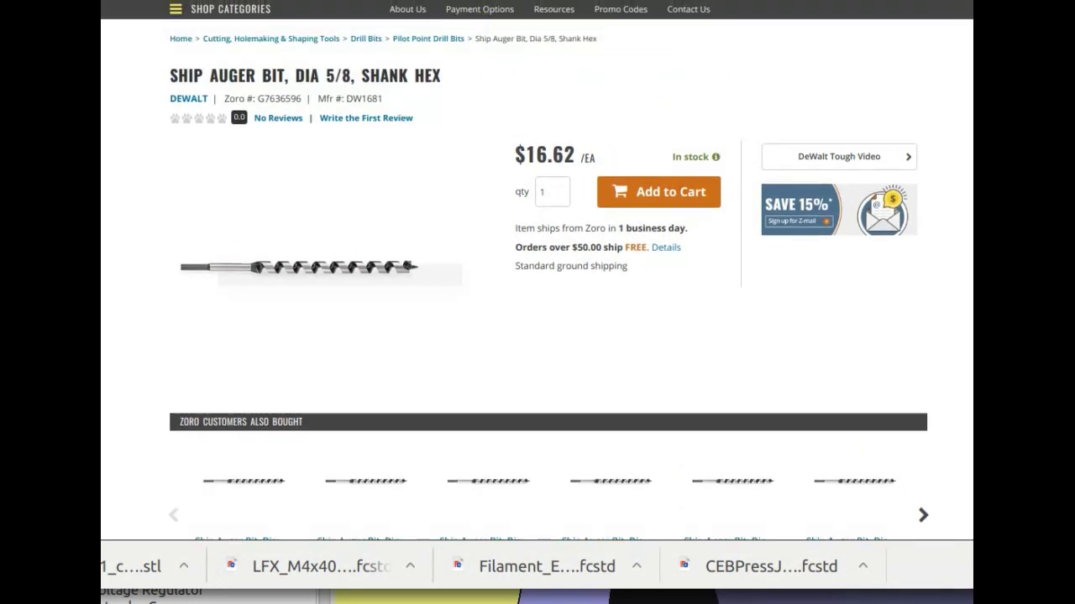
key(alt+Tab)
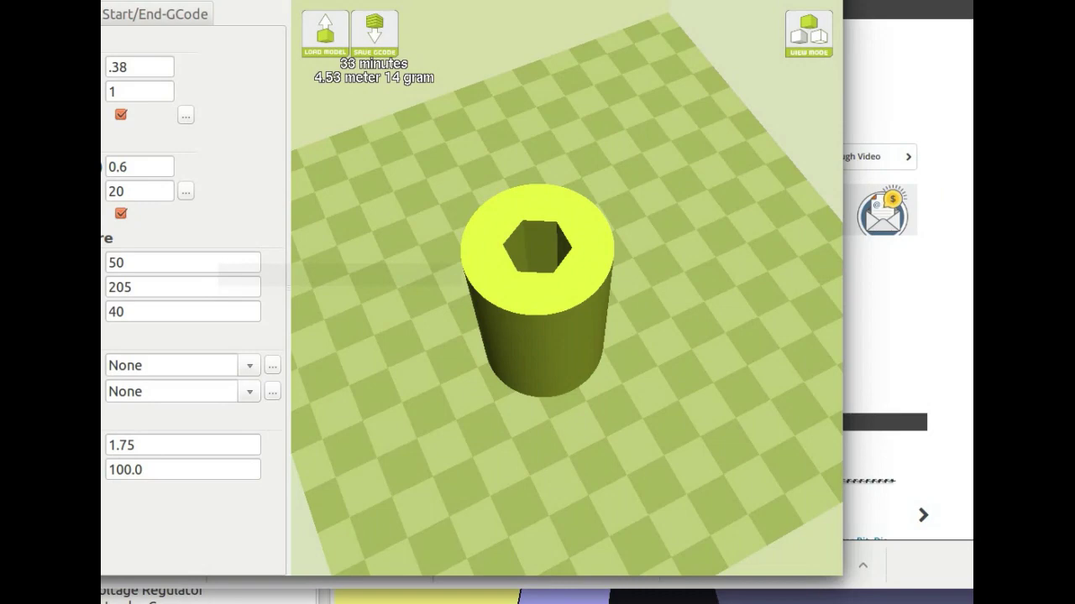
Step: Discard the earlier auger bit screenshot and capture an area screenshot tightly around the coupler with its hexagonal socket
key(Print)
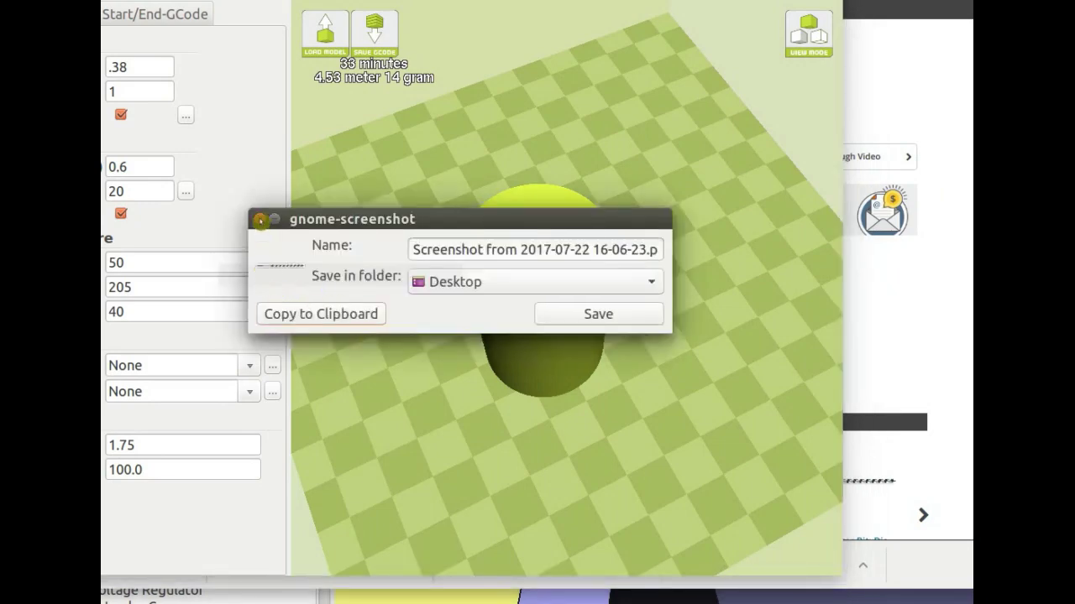
click(260, 220)
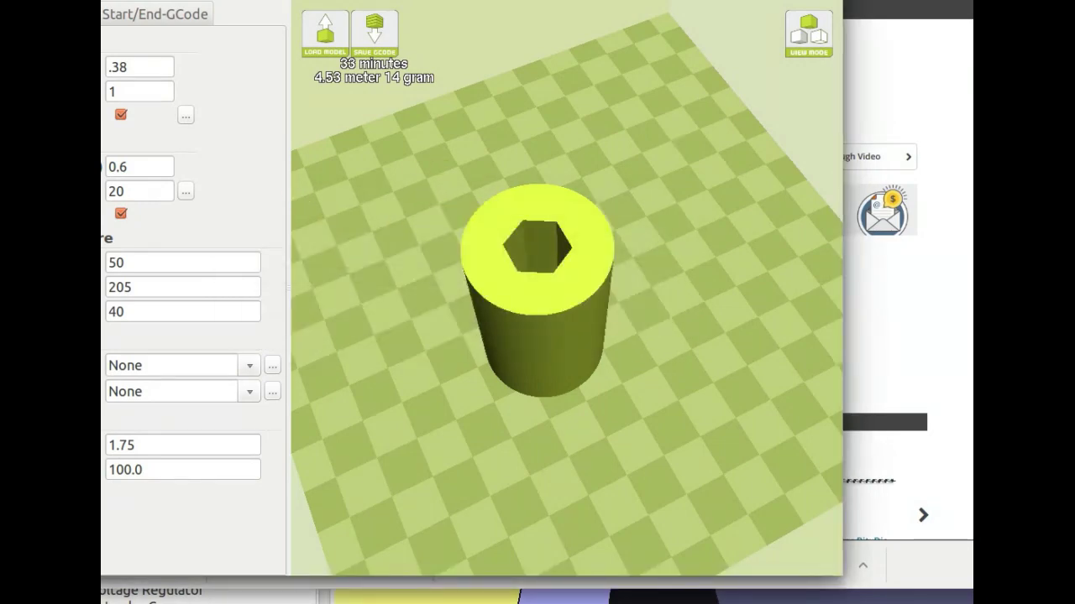
click(377, 227)
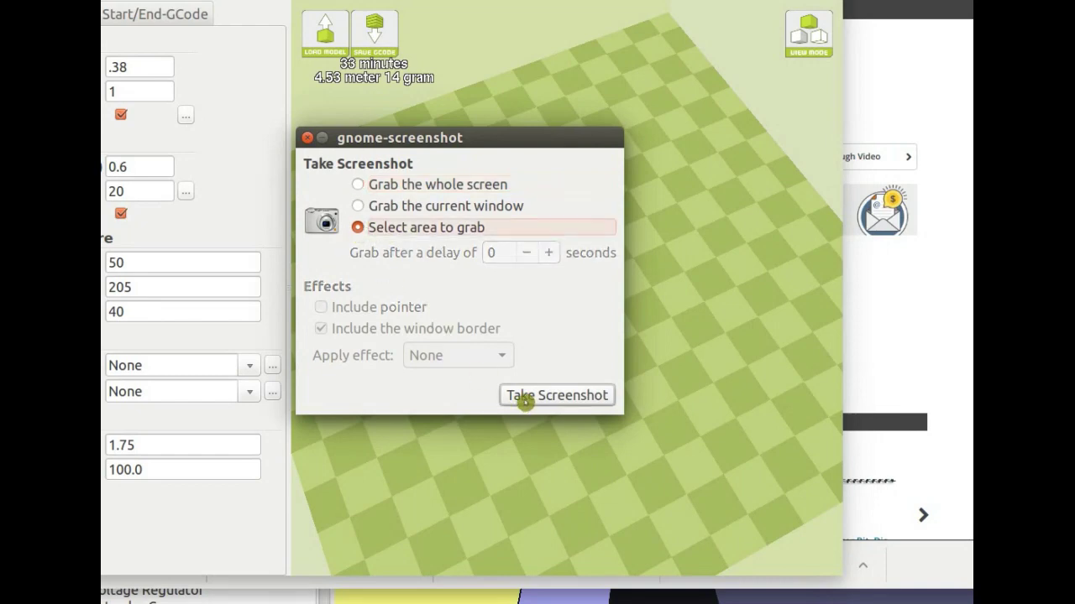
click(537, 395)
drag(462, 174, 612, 409)
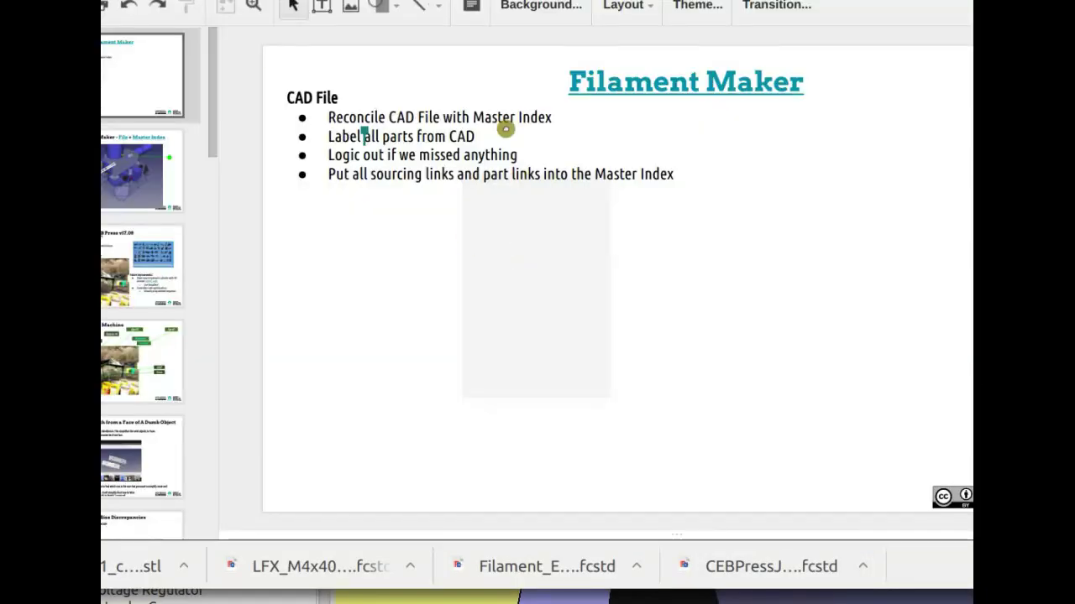
Step: Paste the coupler screenshot onto the Filament Maker slide with the CAD image, halve its size and place it at the coupler's green marker
click(141, 172)
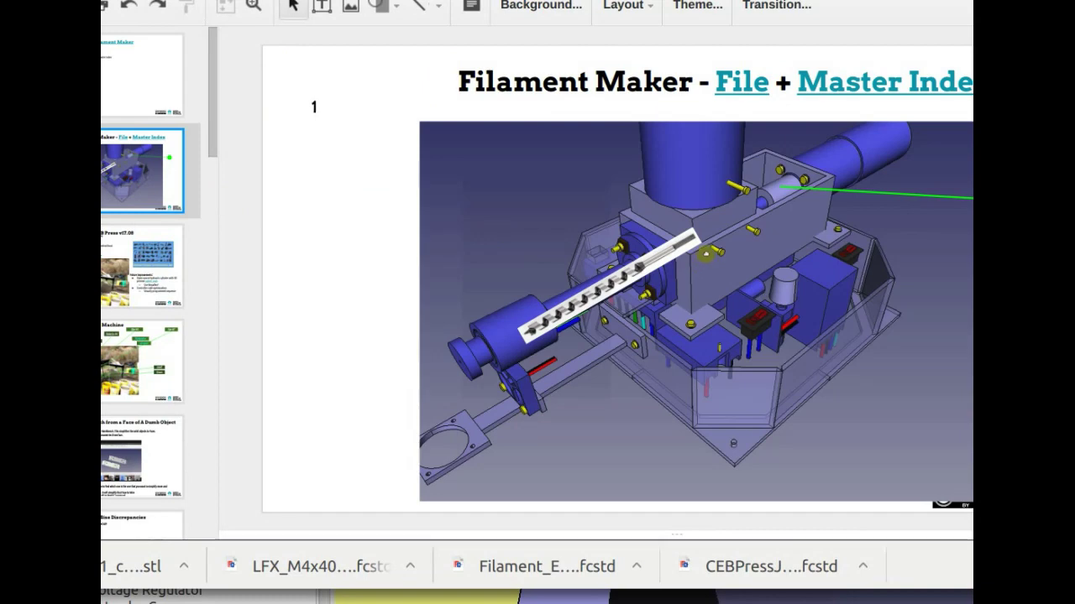
key(ctrl+v)
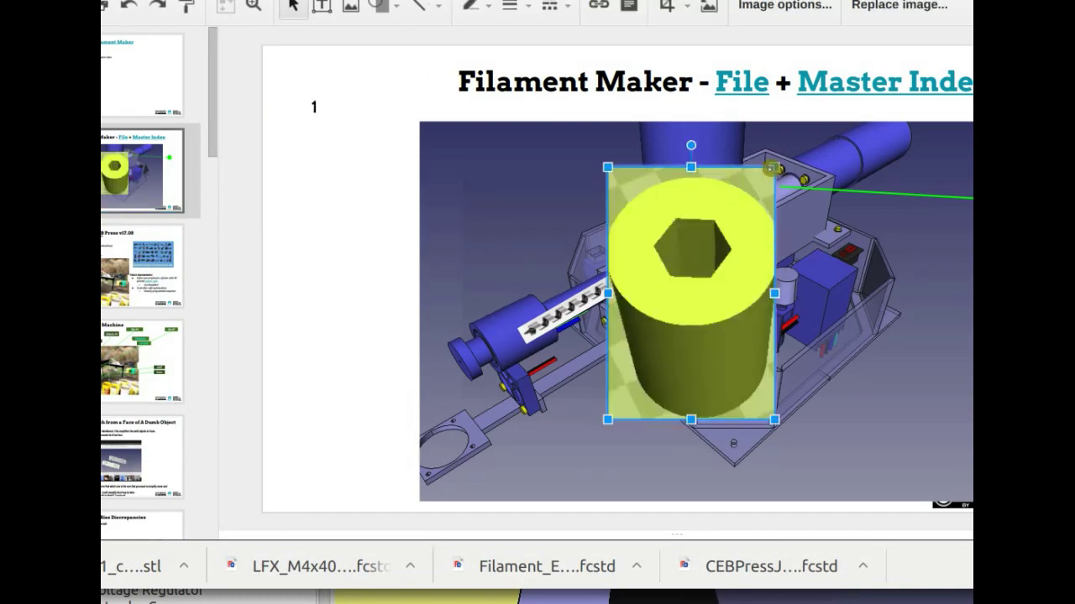
drag(773, 169, 690, 294)
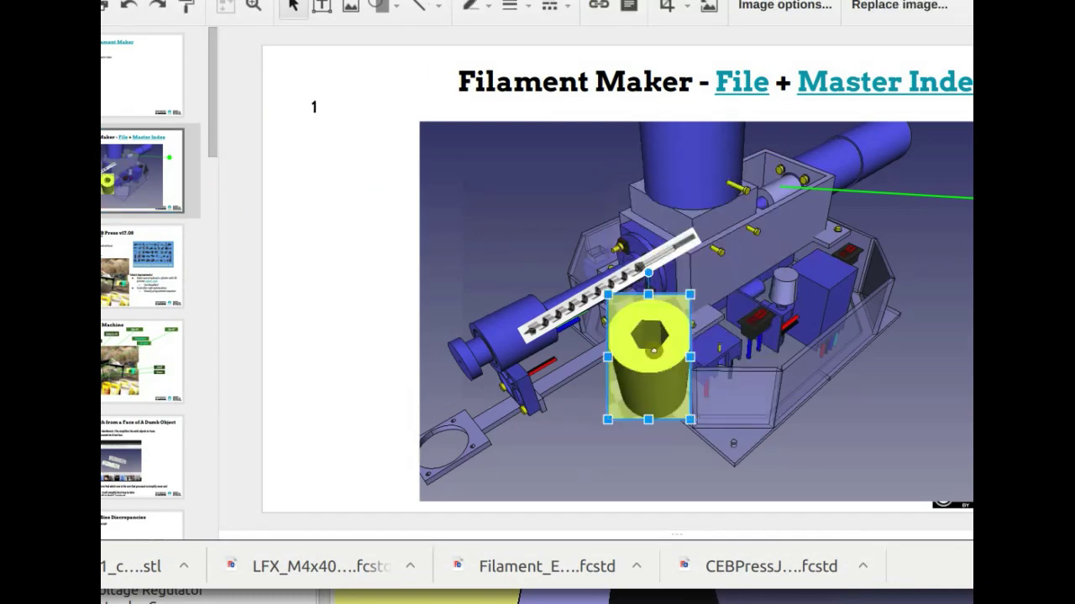
drag(655, 348, 1024, 168)
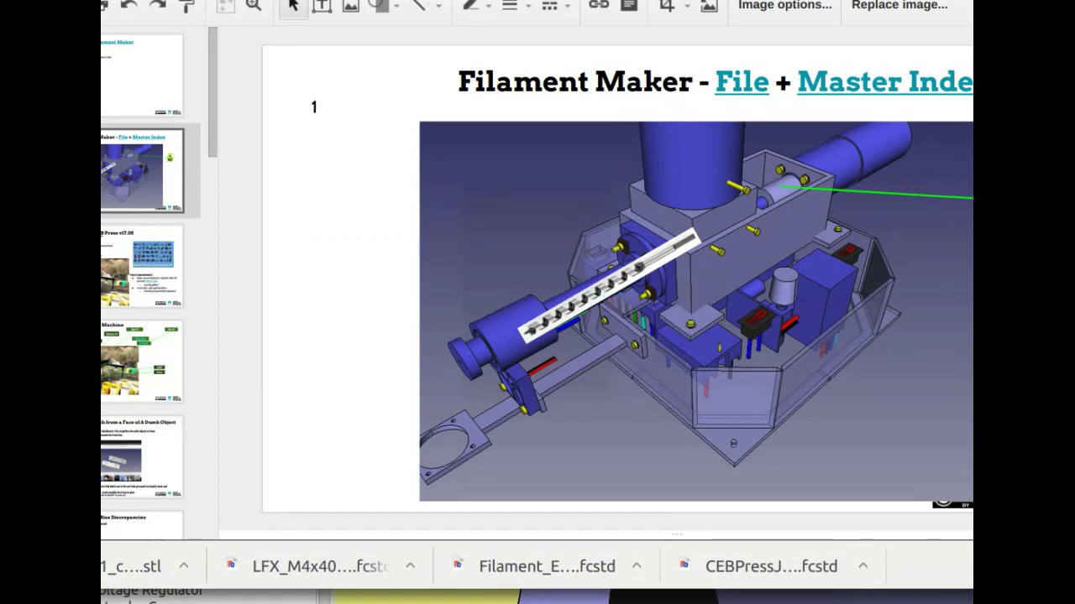
key(Escape)
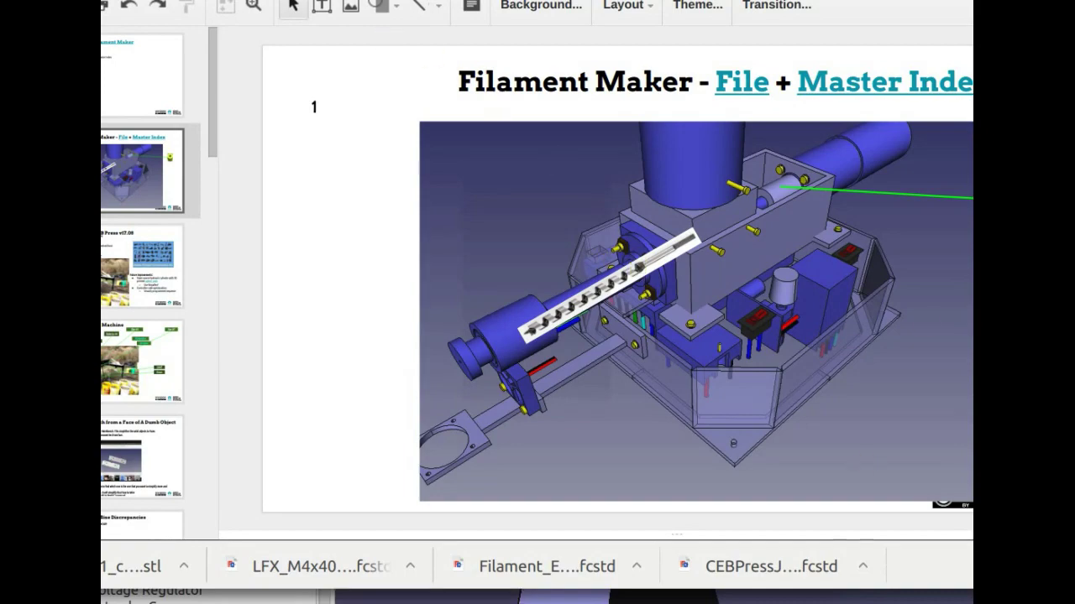
Step: Switch back to the extruder assembly in FreeCAD and show the whole machine to review its remaining parts
click(854, 595)
scroll(854, 588, down, 5)
double_click(724, 308)
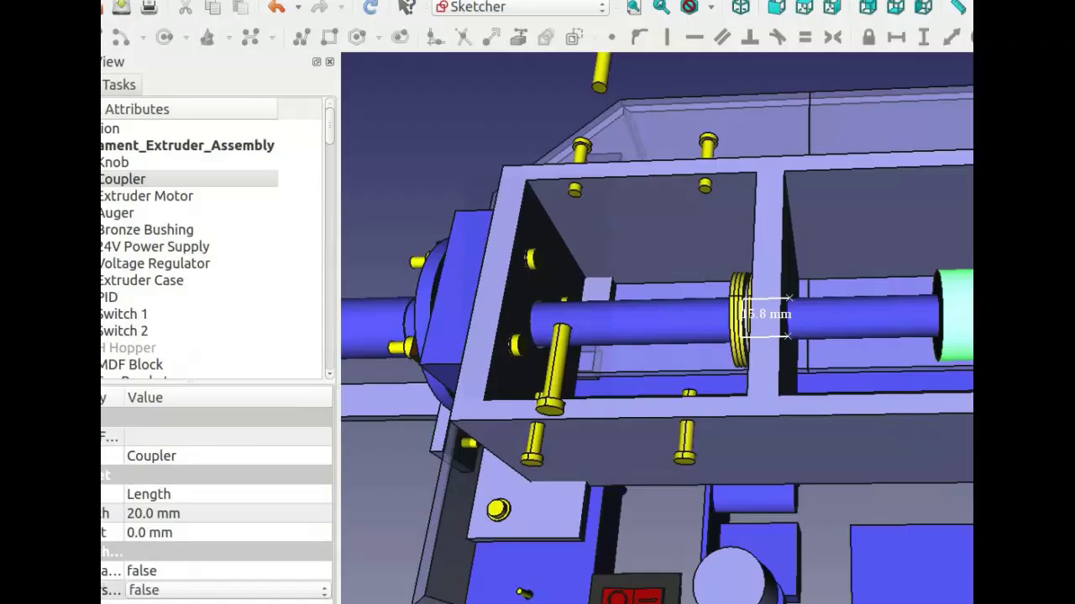
scroll(651, 110, down, 5)
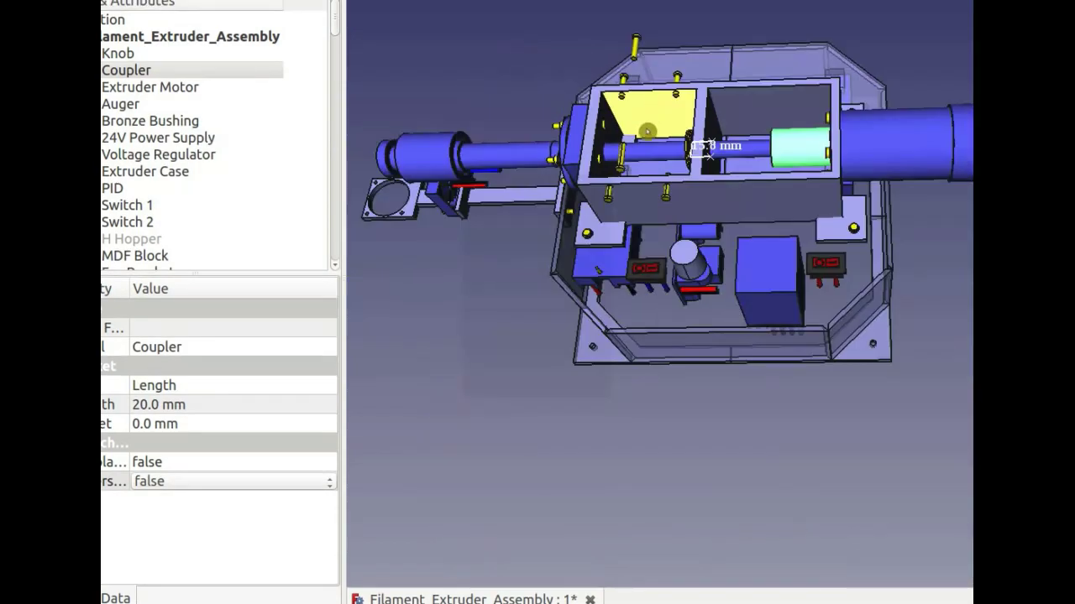
Step: Measure the lower base frame's front edge from its middle seam to the outer corner
middle_drag(647, 132, 662, 84)
scroll(797, 370, up, 5)
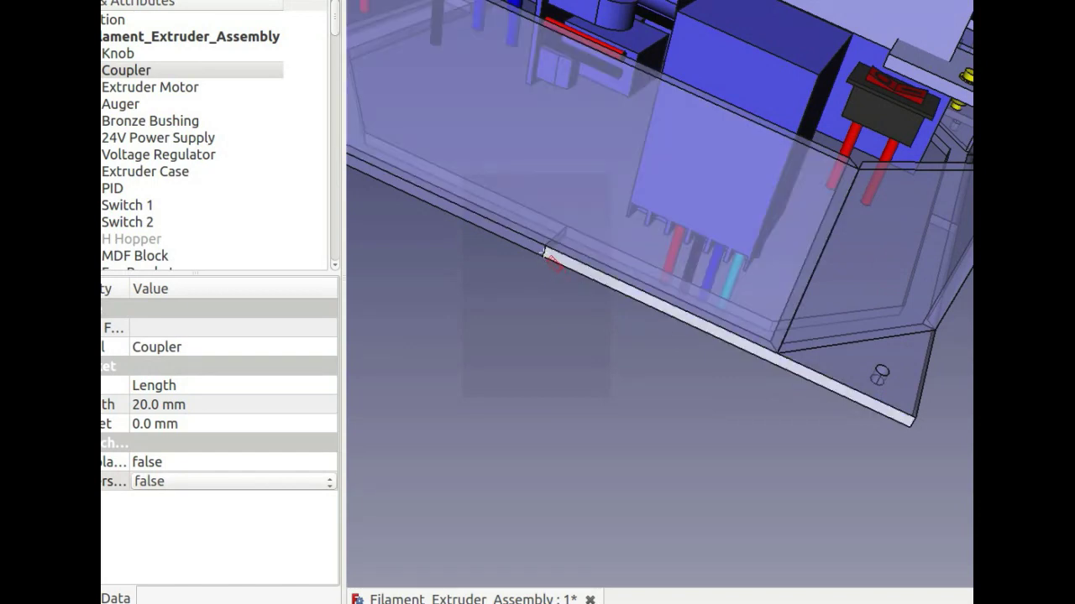
click(912, 424)
scroll(766, 443, down, 4)
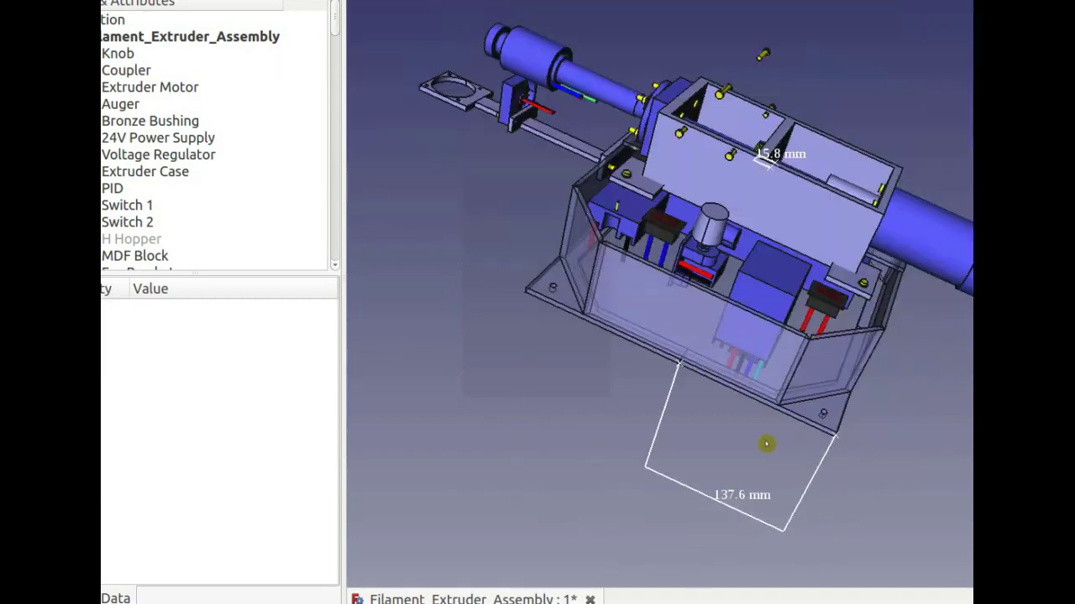
middle_drag(852, 491, 825, 444)
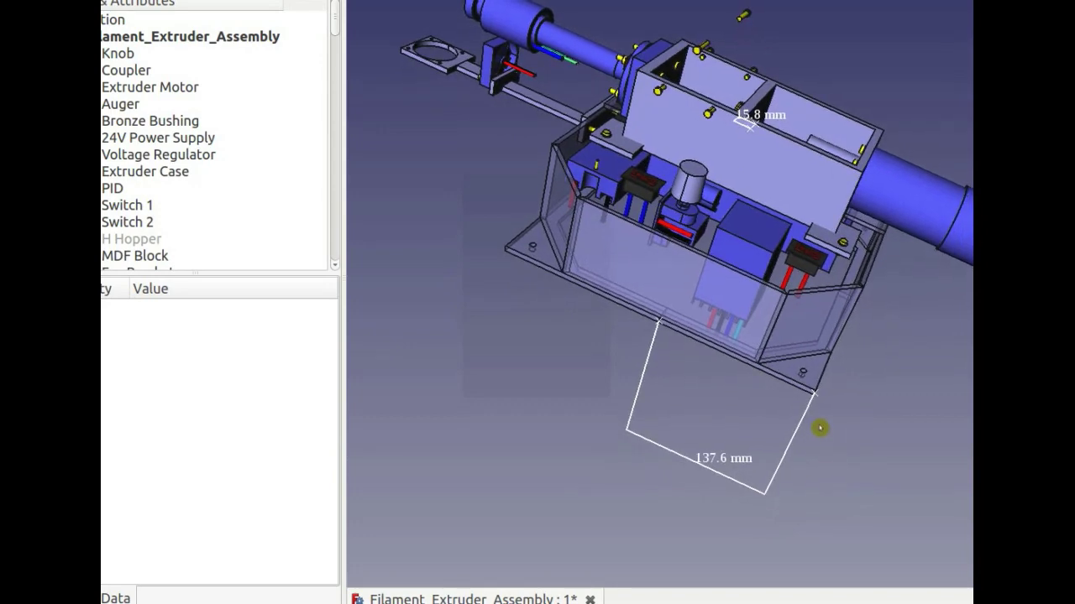
Step: Measure the distance between the outer corners of the extruder case's two front mounting tabs
middle_drag(666, 423, 686, 562)
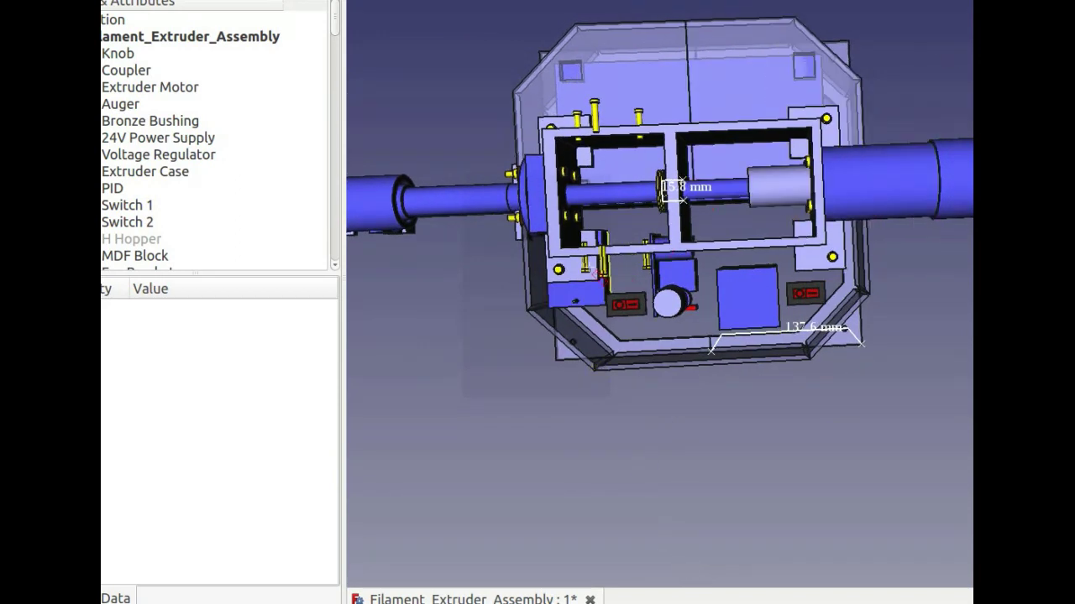
click(558, 289)
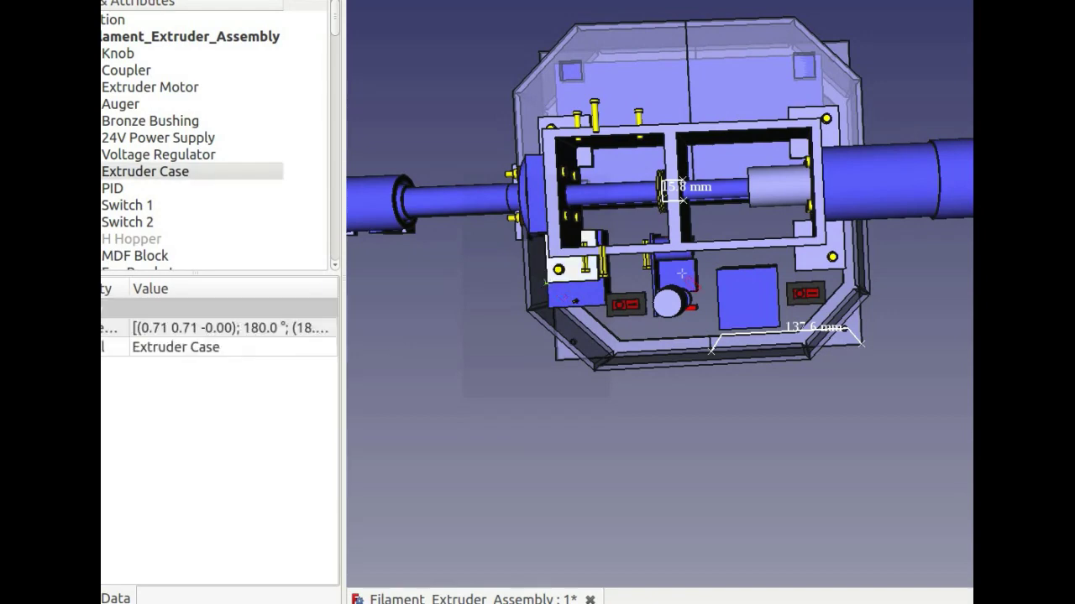
click(847, 273)
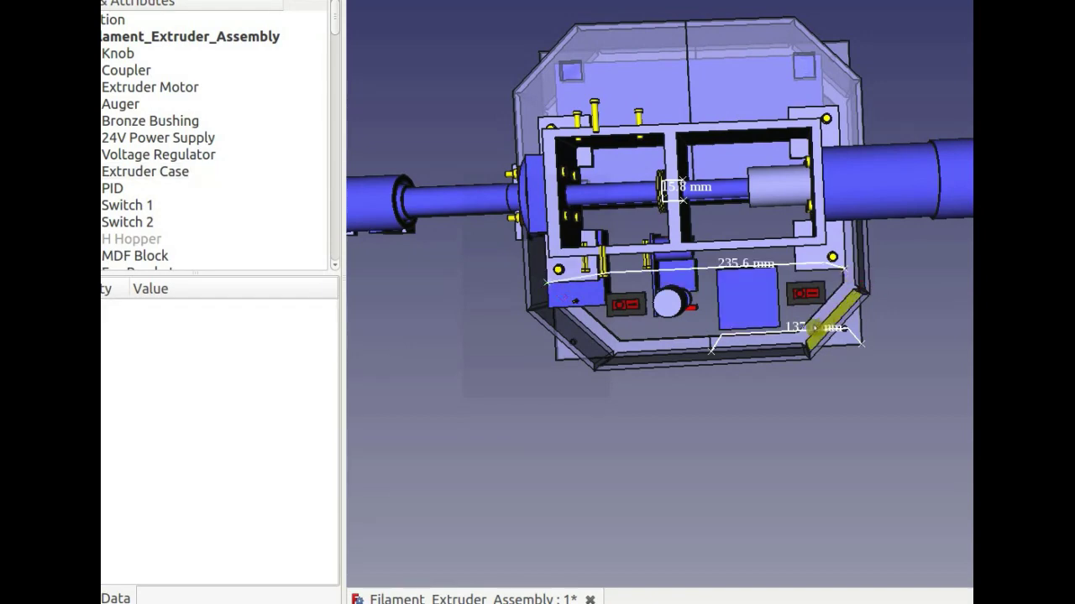
middle_drag(691, 339, 750, 172)
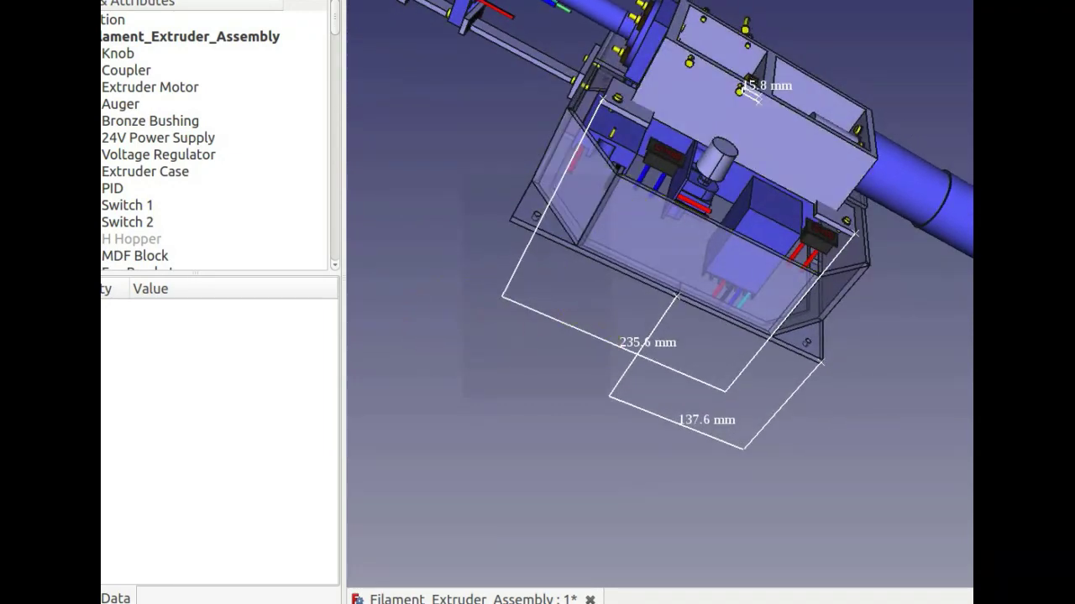
Step: Convert 235 mm to inches by calculating 235÷25.4, and move the calculator and screenshot dialog off the assembly
key(Print)
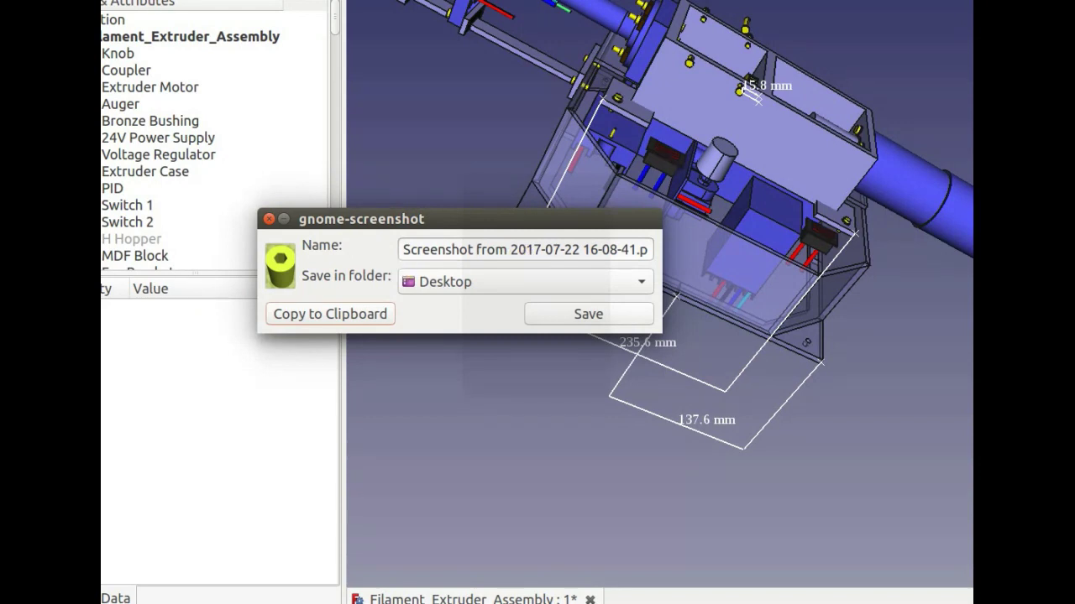
key(Return)
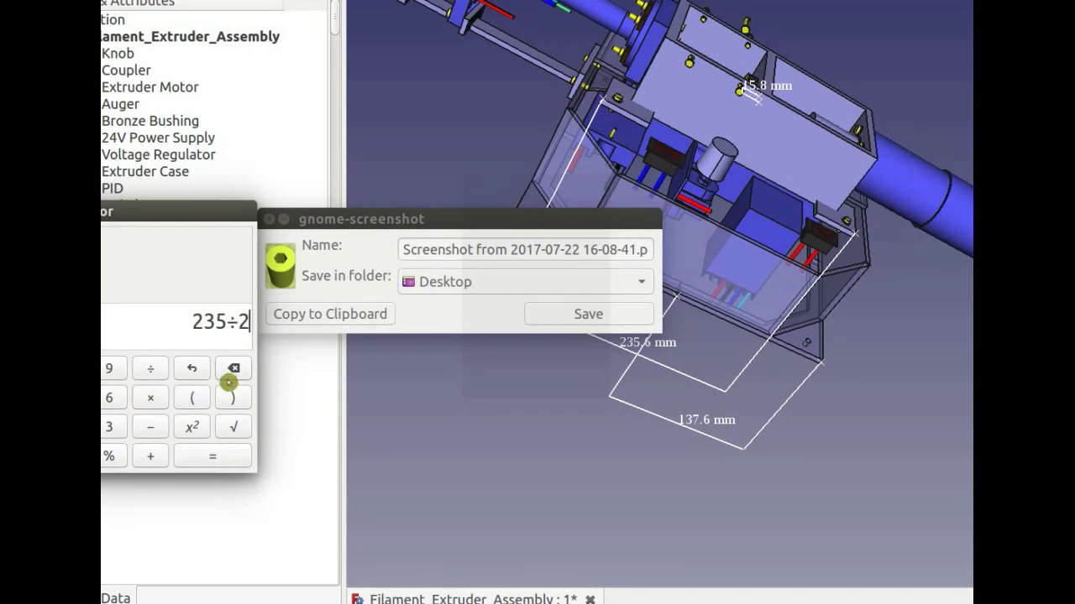
text(5.)
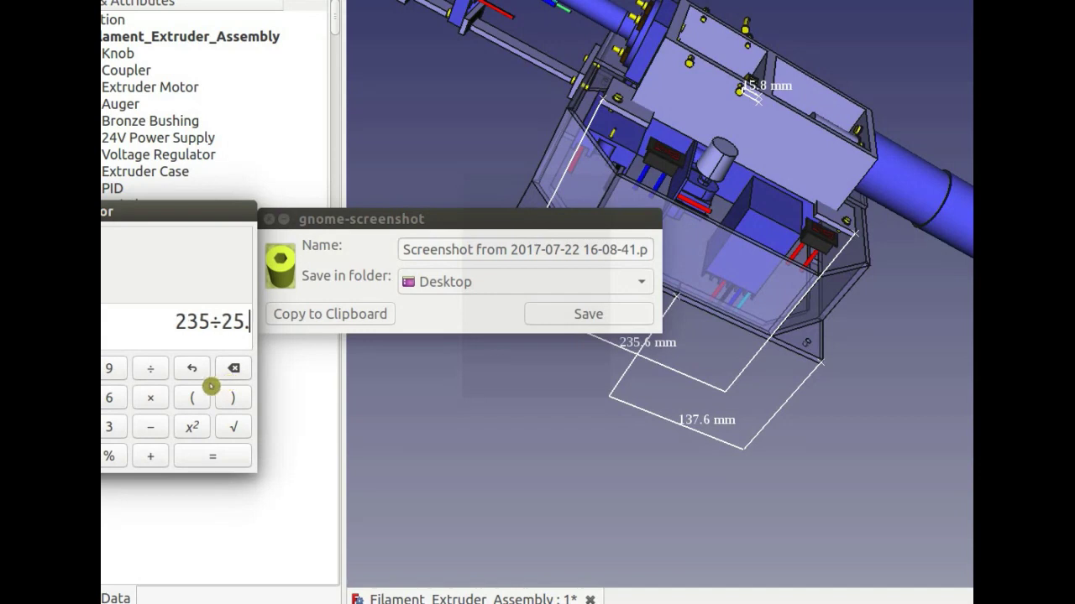
text(4)
key(Return)
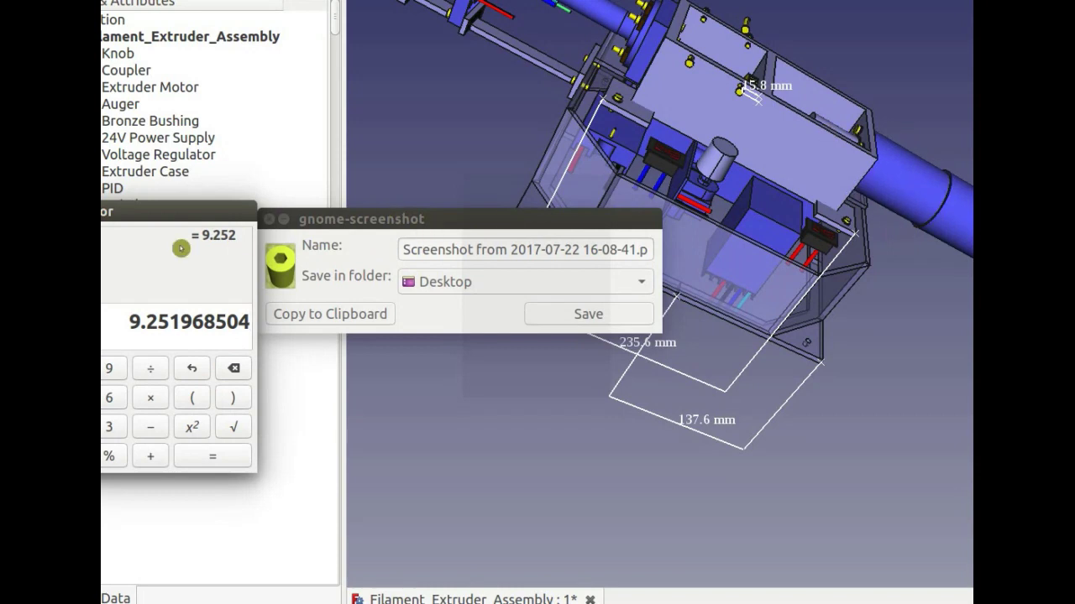
drag(175, 218, 8, 233)
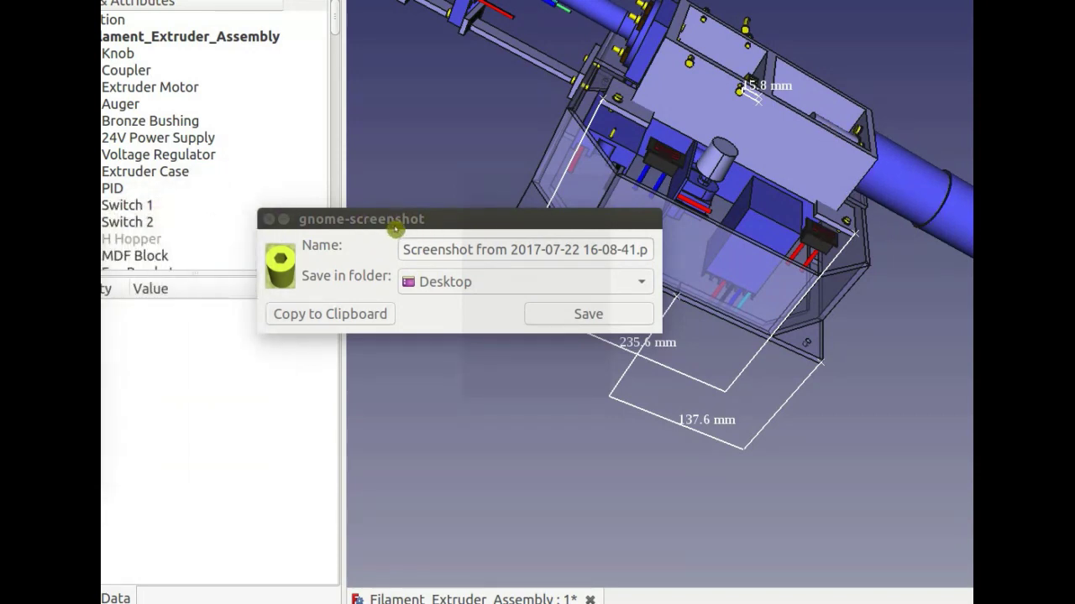
drag(398, 218, 0, 421)
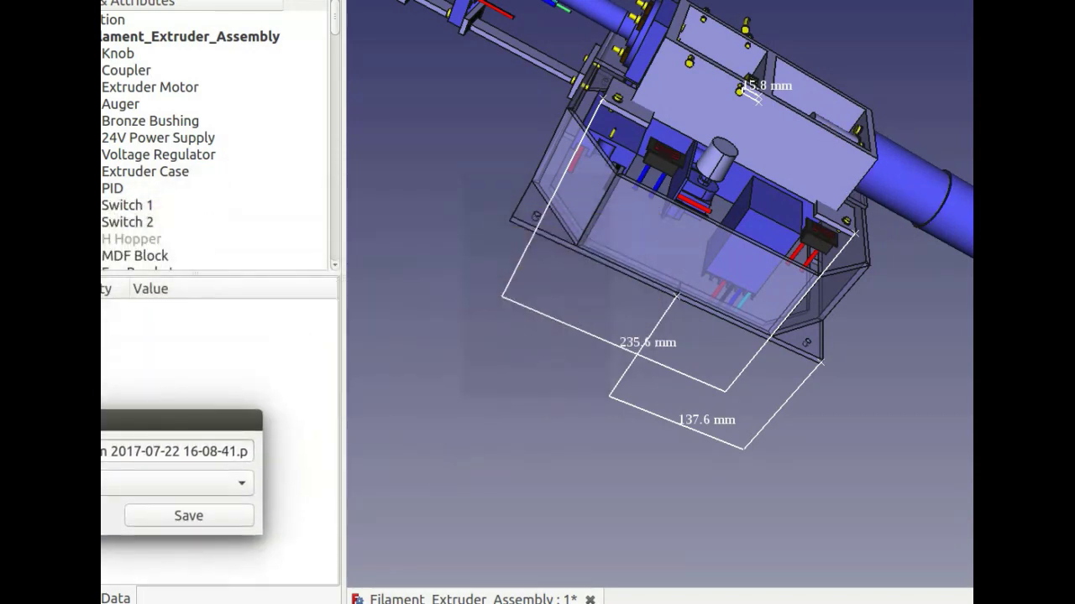
Step: Examine the extruder case, hopper compartments, case panels and mounted electronics from several angles
middle_drag(924, 215, 861, 266)
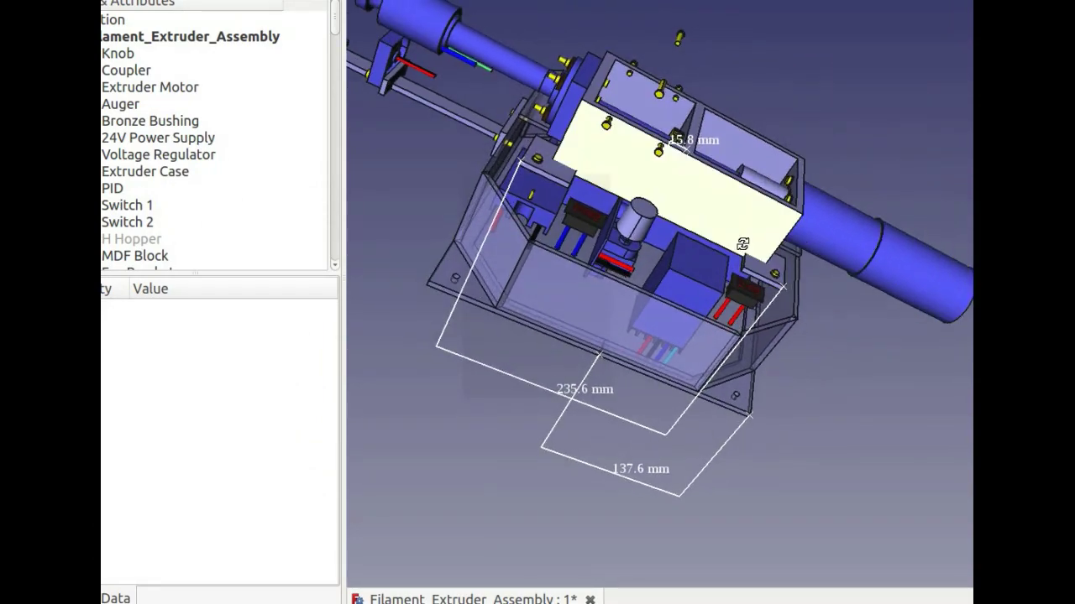
middle_drag(744, 243, 857, 157)
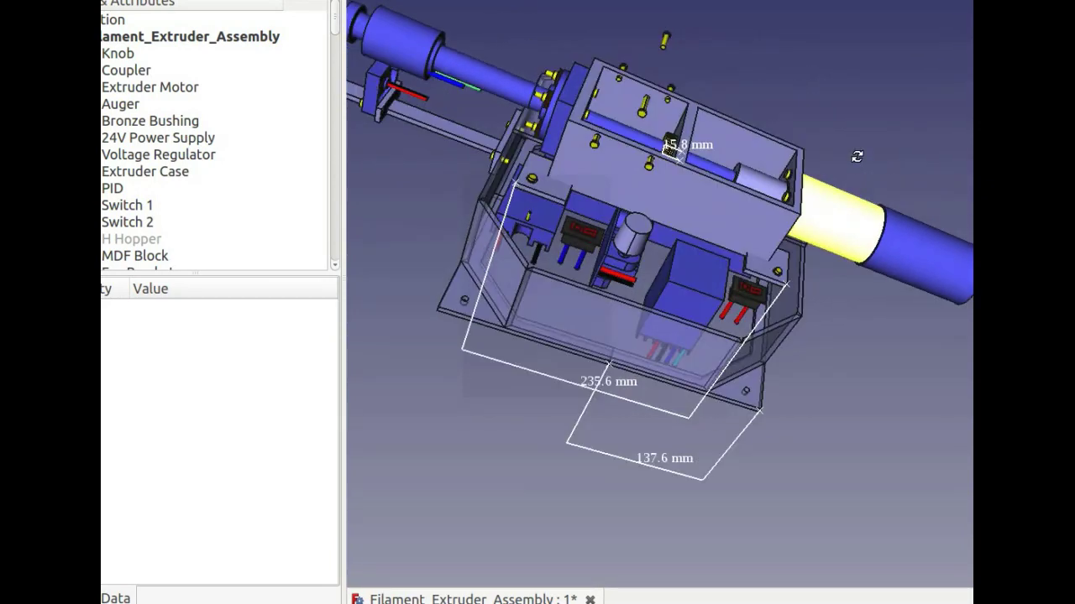
middle_drag(593, 181, 521, 254)
mouse_move(710, 270)
middle_down()
mouse_move(677, 347)
mouse_move(685, 262)
mouse_move(690, 270)
middle_up()
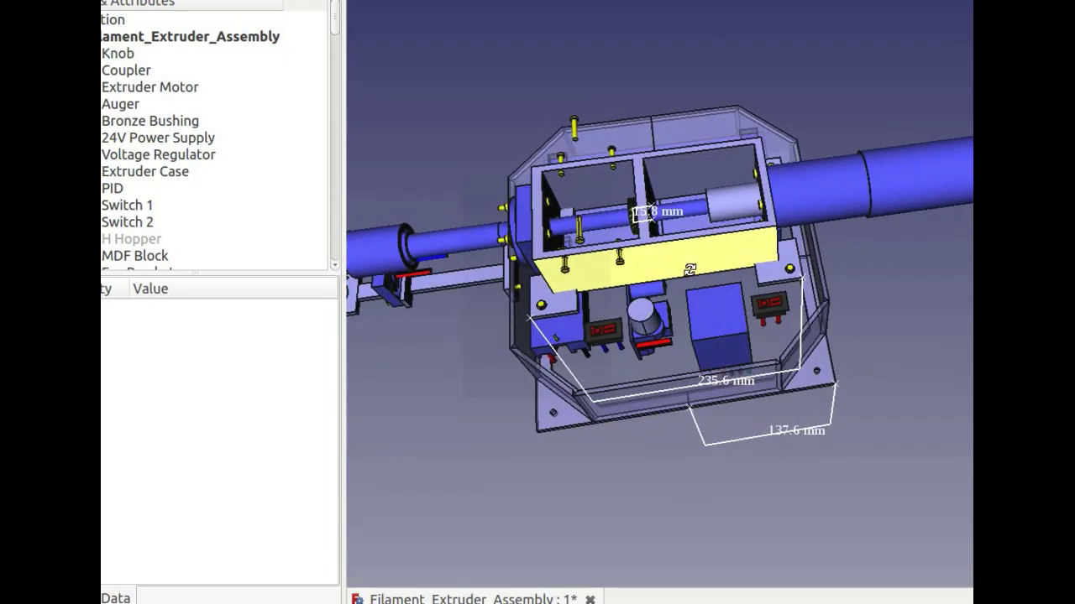
middle_drag(503, 117, 531, 106)
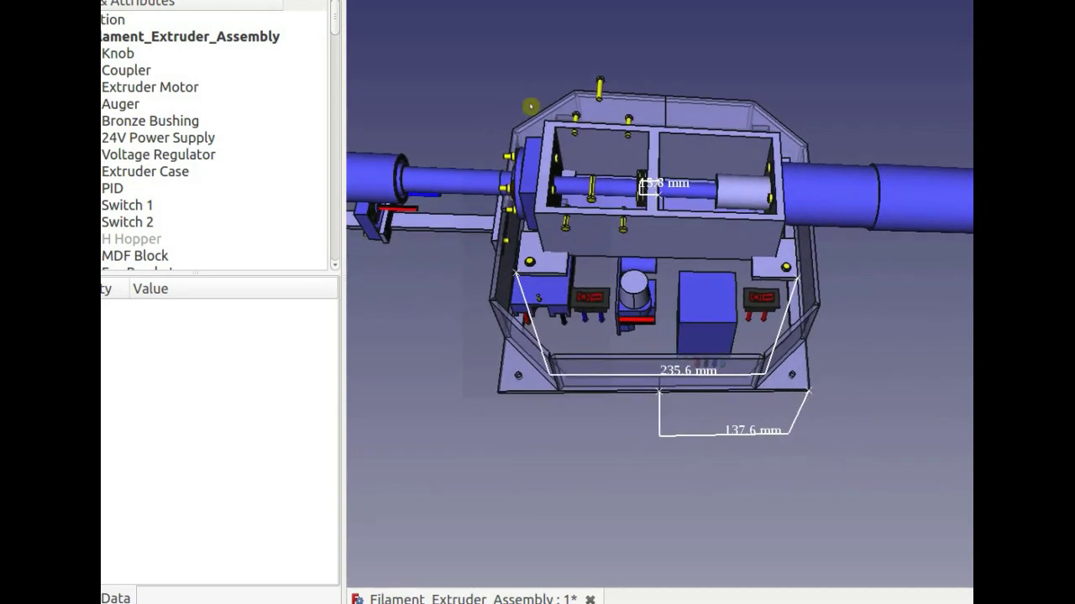
middle_drag(602, 154, 612, 184)
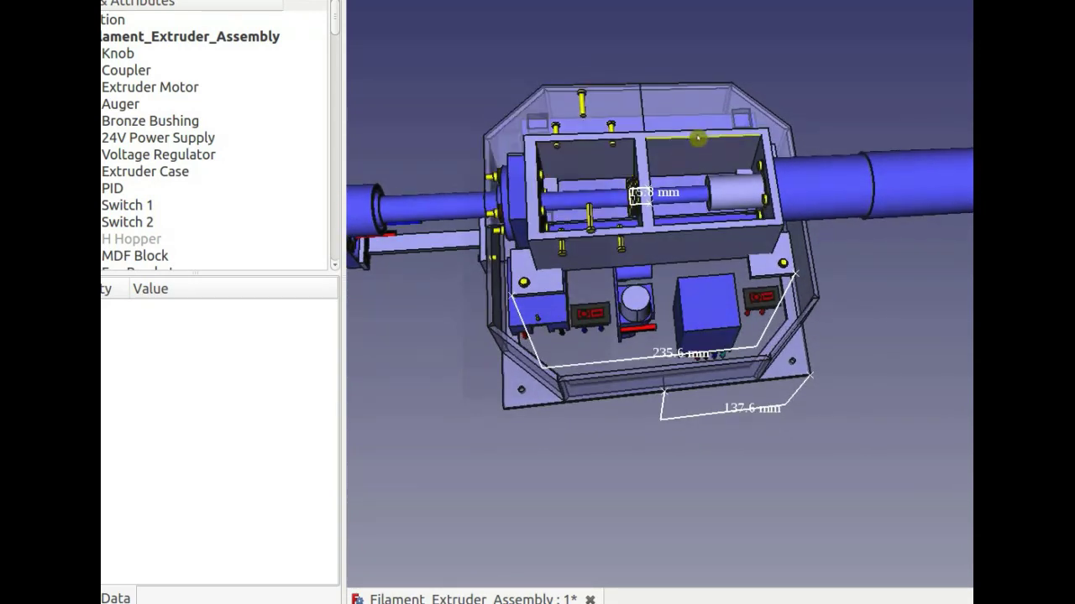
middle_drag(713, 127, 700, 268)
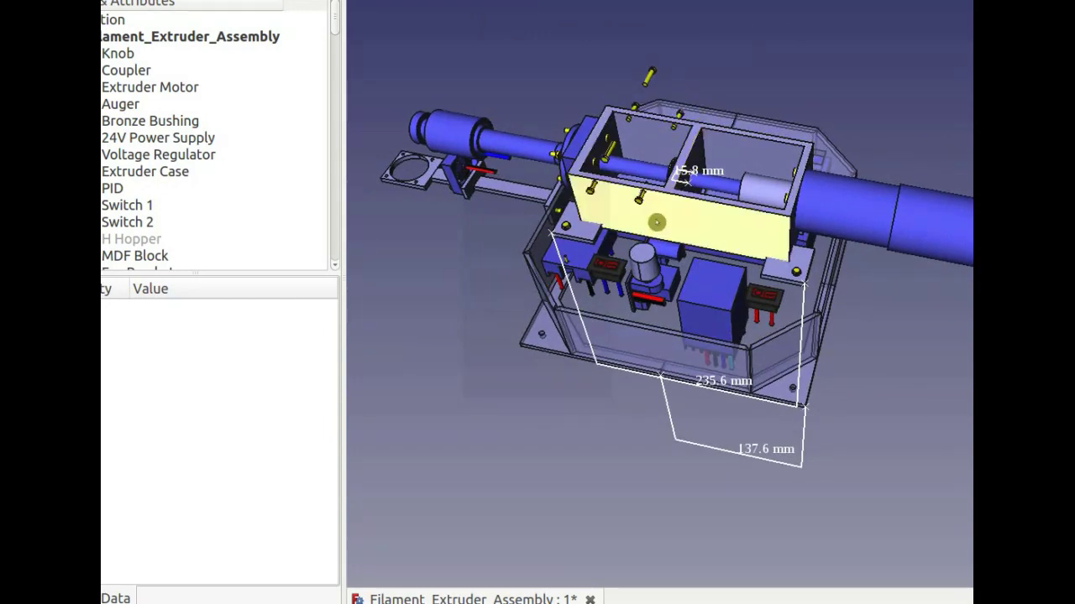
middle_drag(632, 256, 827, 430)
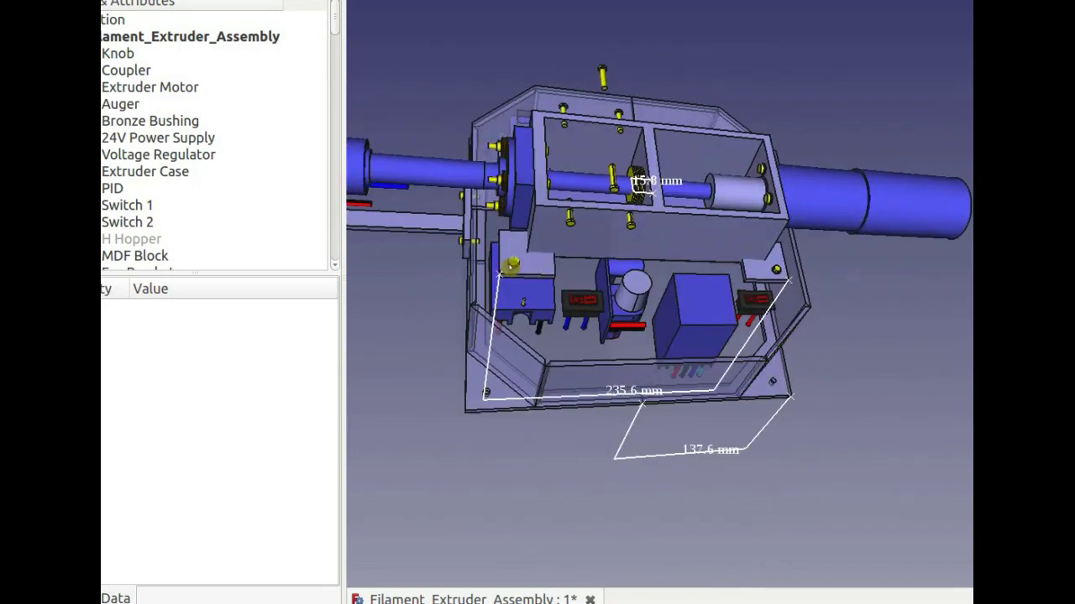
middle_drag(517, 308, 540, 297)
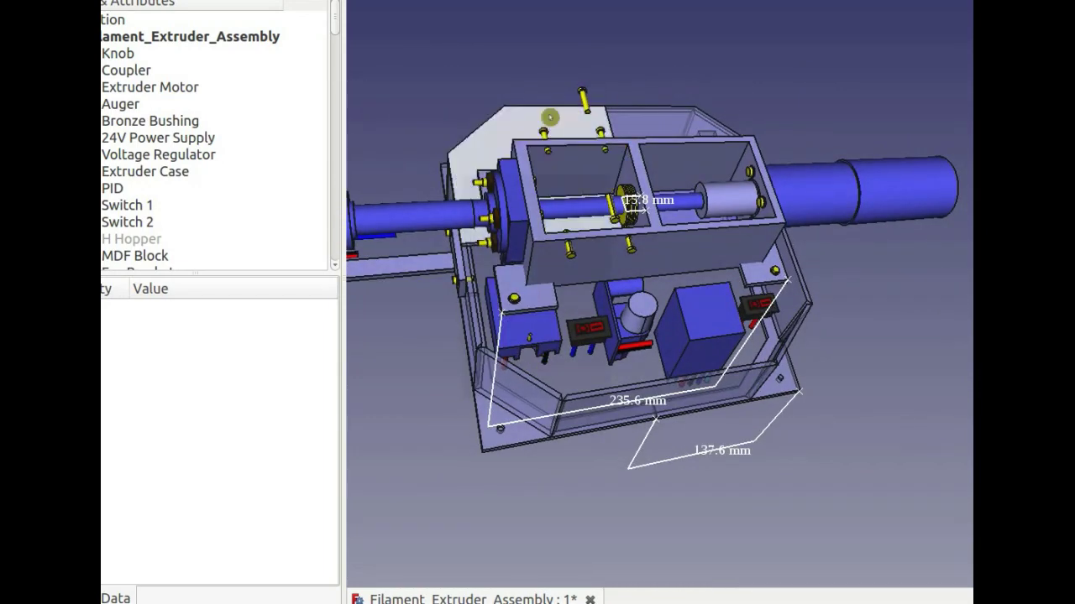
Step: Identify the Case BR panel, and hide the 24V Power Supply on the underside of the assembly
click(550, 117)
middle_drag(671, 243, 814, 341)
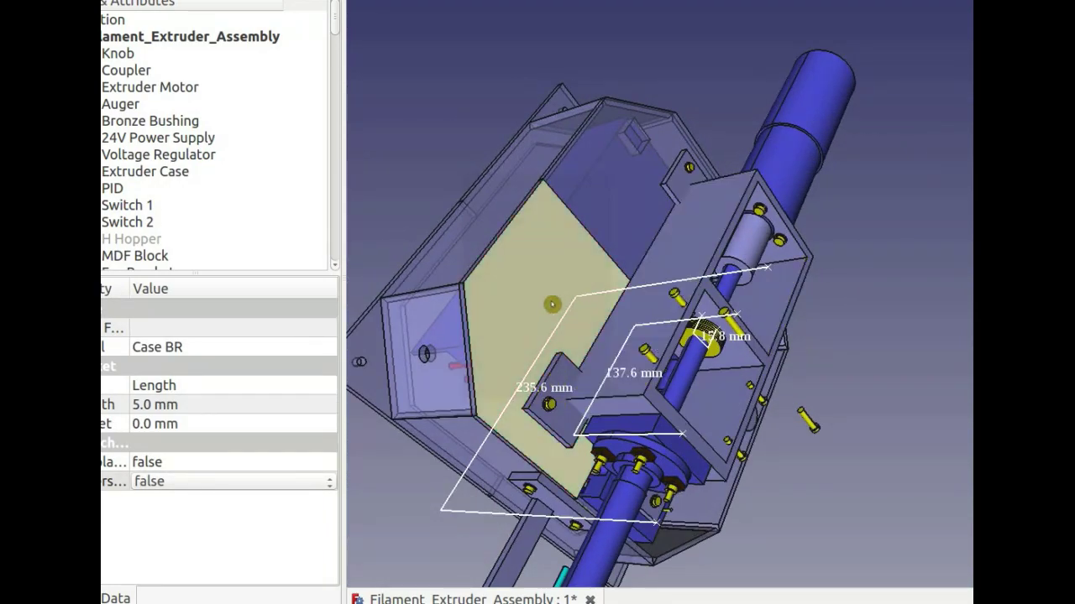
middle_drag(552, 305, 964, 163)
click(964, 162)
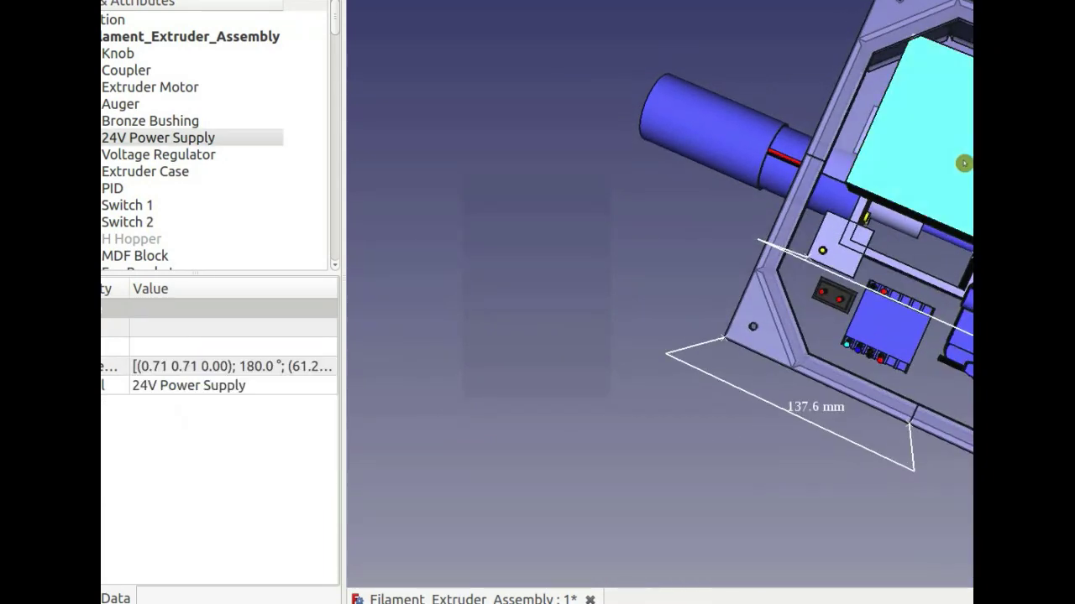
key(space)
key(space)
key(space)
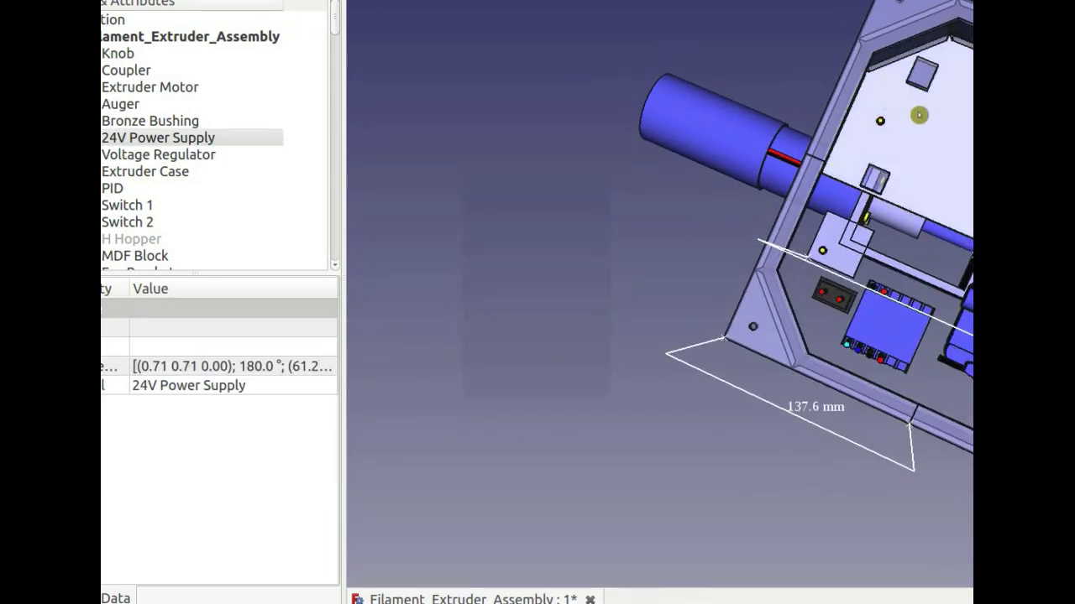
Step: Toggle the visibility of the Case TR panel off and on again
click(964, 117)
key(space)
key(space)
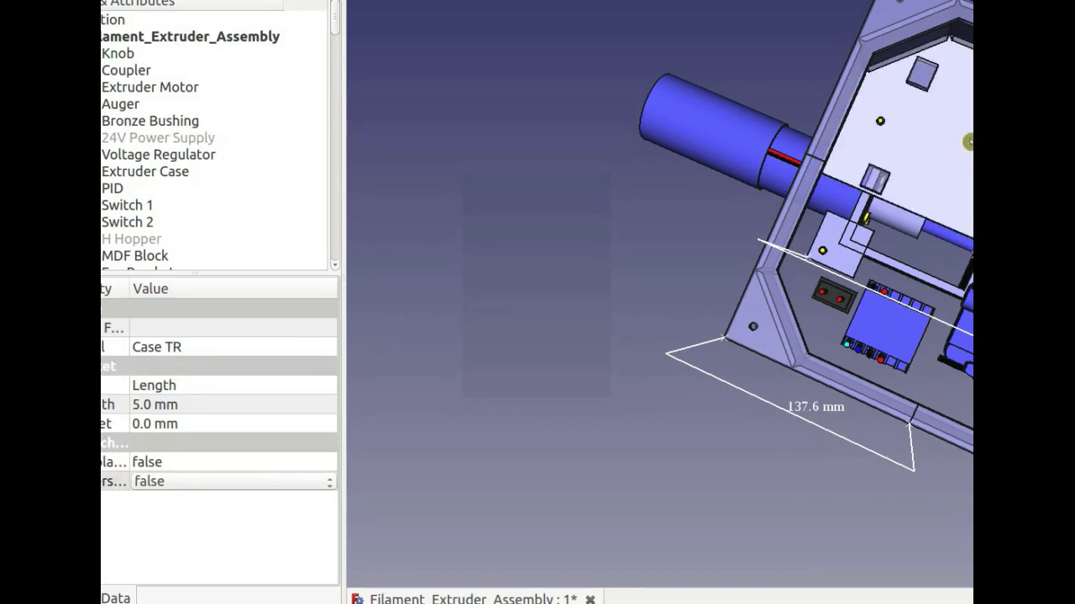
Step: Examine the mounting tabs, switches, PID and voltage regulator inside the case from above and from the front
middle_drag(965, 146, 829, 182)
middle_drag(846, 161, 478, 252)
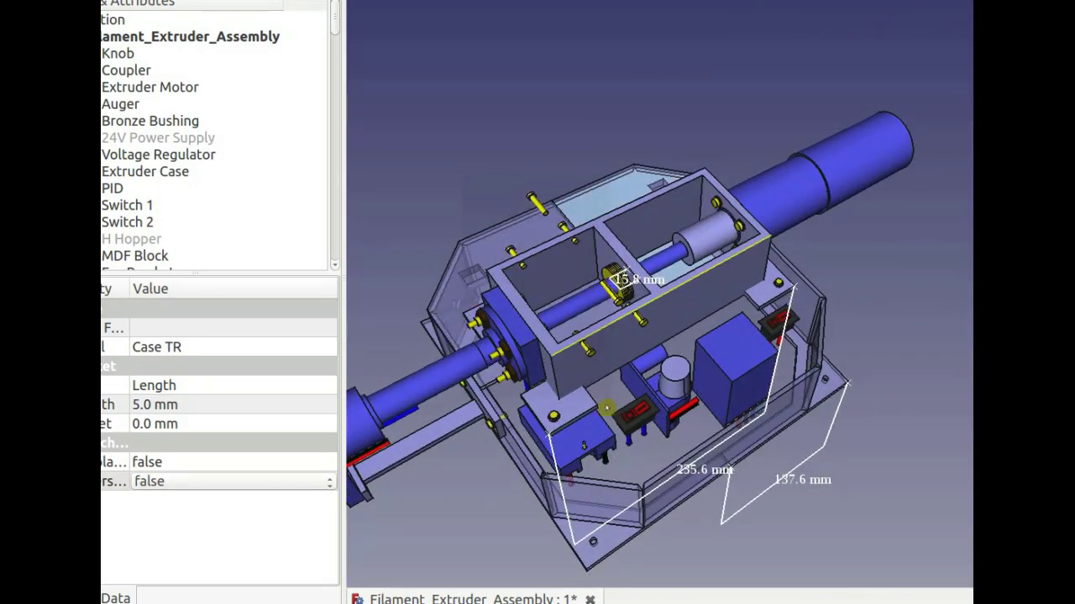
scroll(755, 311, up, 2)
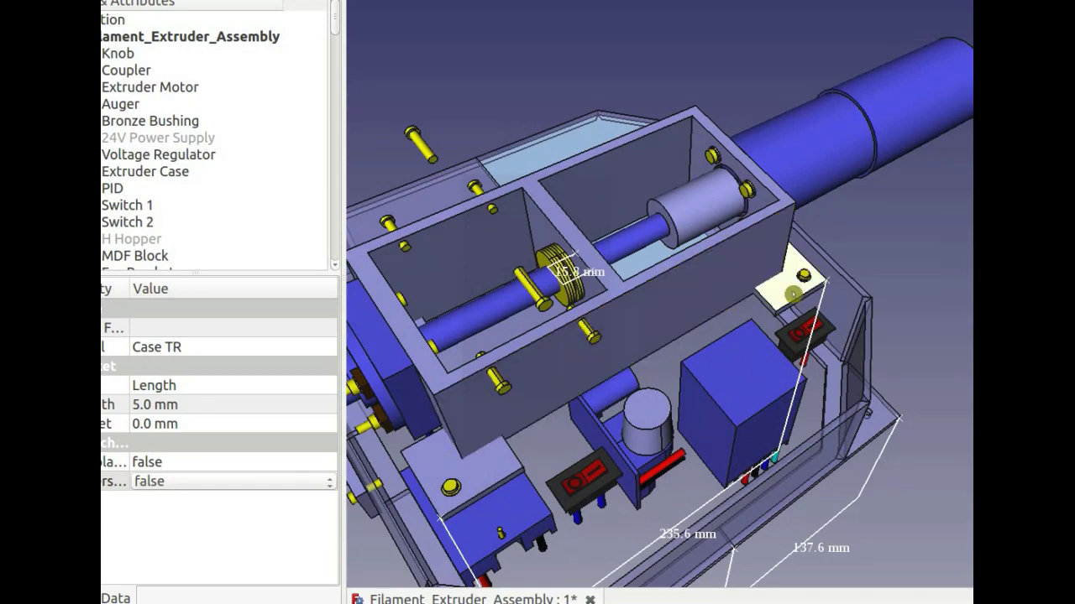
middle_drag(790, 317, 714, 280)
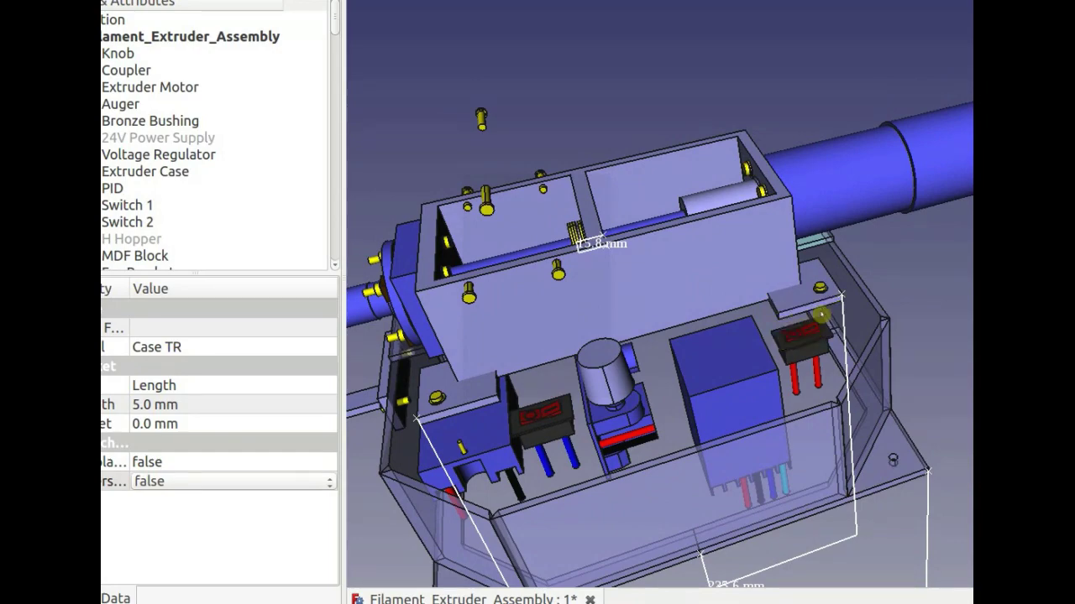
middle_drag(848, 352, 954, 372)
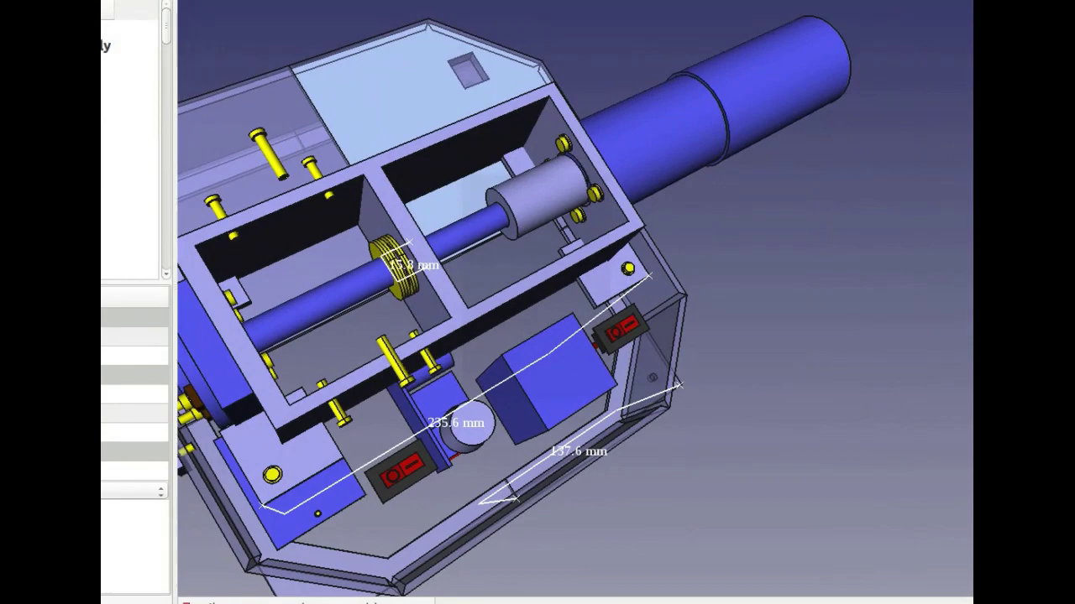
middle_drag(445, 139, 460, 358)
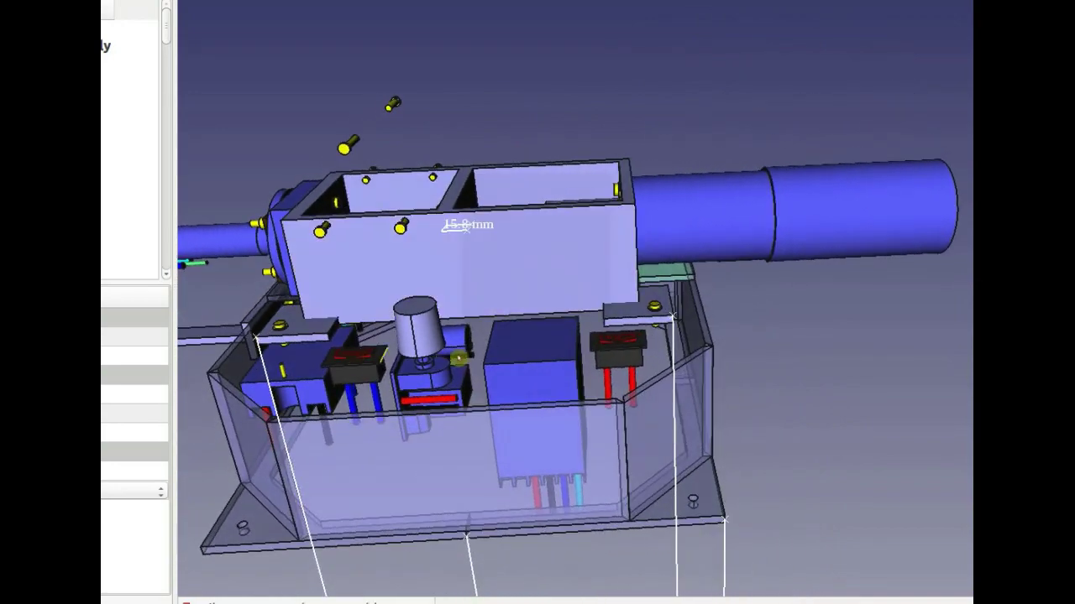
mouse_move(563, 339)
middle_down()
mouse_move(591, 230)
mouse_move(563, 300)
mouse_move(559, 273)
mouse_move(556, 334)
middle_up()
mouse_move(522, 240)
middle_down()
mouse_move(540, 297)
mouse_move(566, 235)
mouse_move(568, 355)
mouse_move(575, 306)
mouse_move(601, 261)
mouse_move(571, 324)
mouse_move(560, 413)
mouse_move(570, 580)
mouse_move(554, 494)
mouse_move(600, 353)
mouse_move(584, 538)
mouse_move(574, 356)
mouse_move(465, 384)
mouse_move(392, 540)
mouse_move(439, 451)
mouse_move(480, 530)
mouse_move(492, 521)
mouse_move(513, 579)
mouse_move(429, 552)
middle_up()
Step: Measure the length of the front case panel between its two upper corners
click(435, 468)
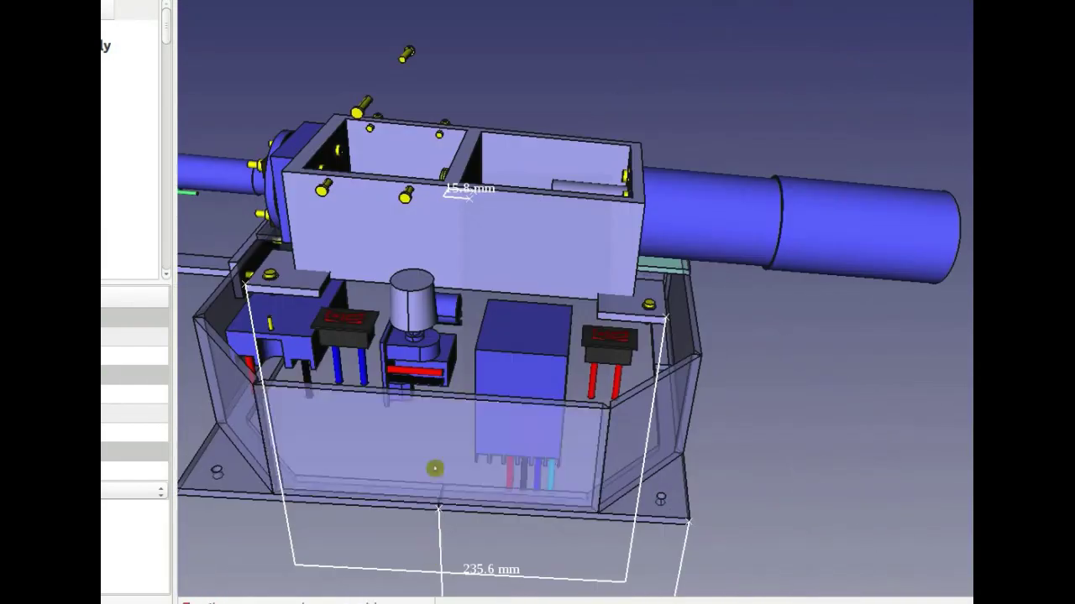
click(463, 433)
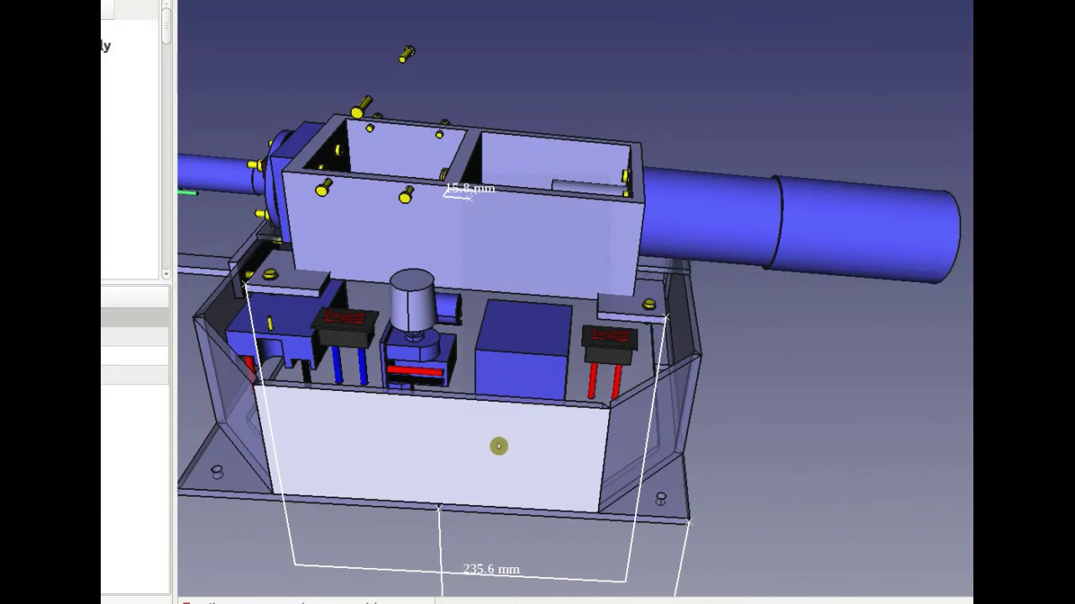
middle_drag(499, 446, 788, 379)
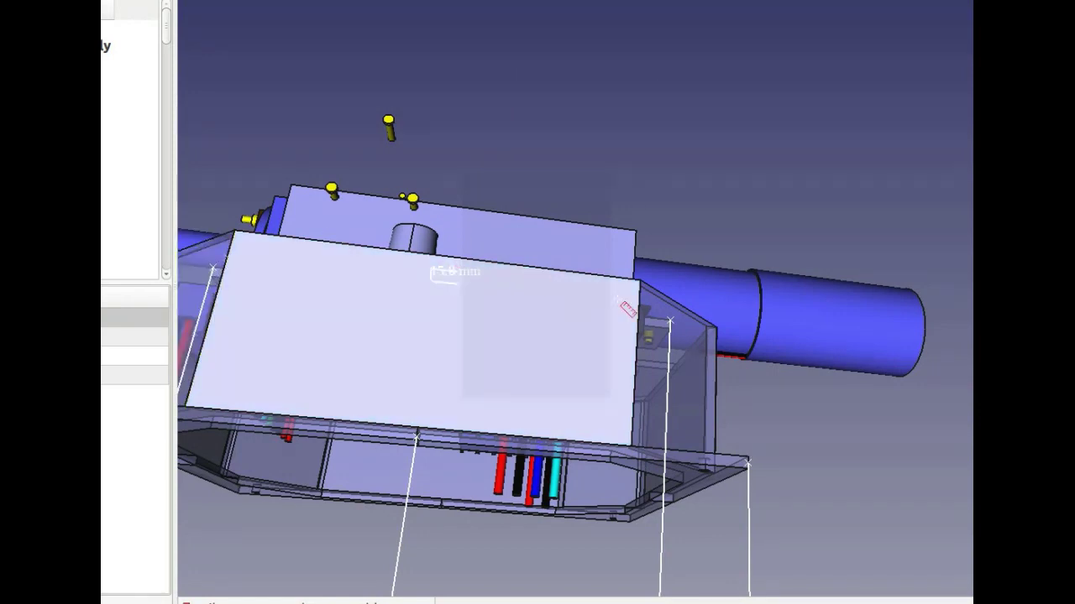
click(640, 309)
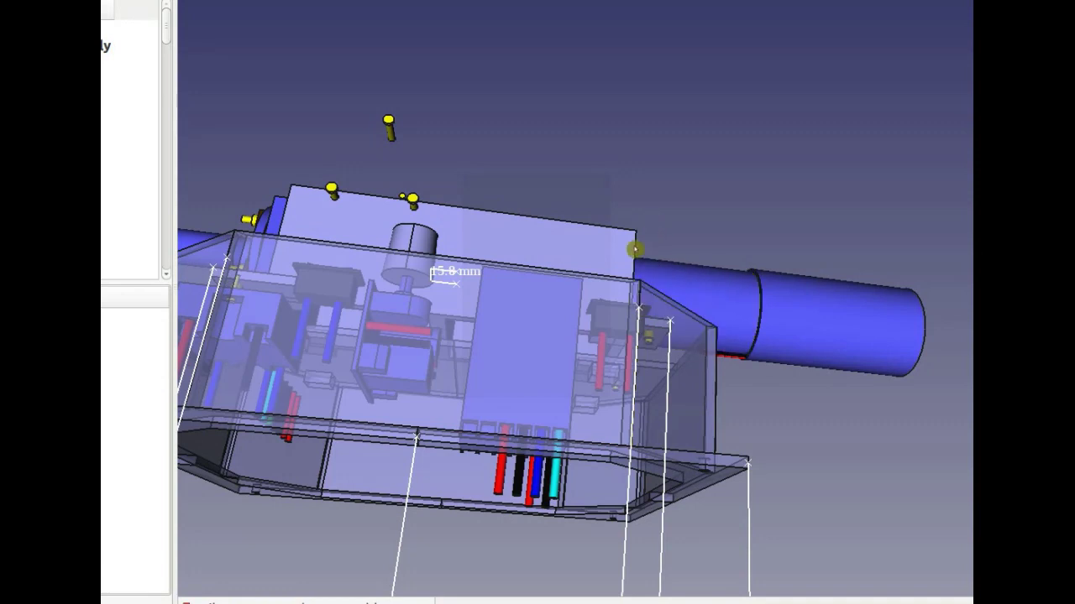
scroll(635, 250, down, 5)
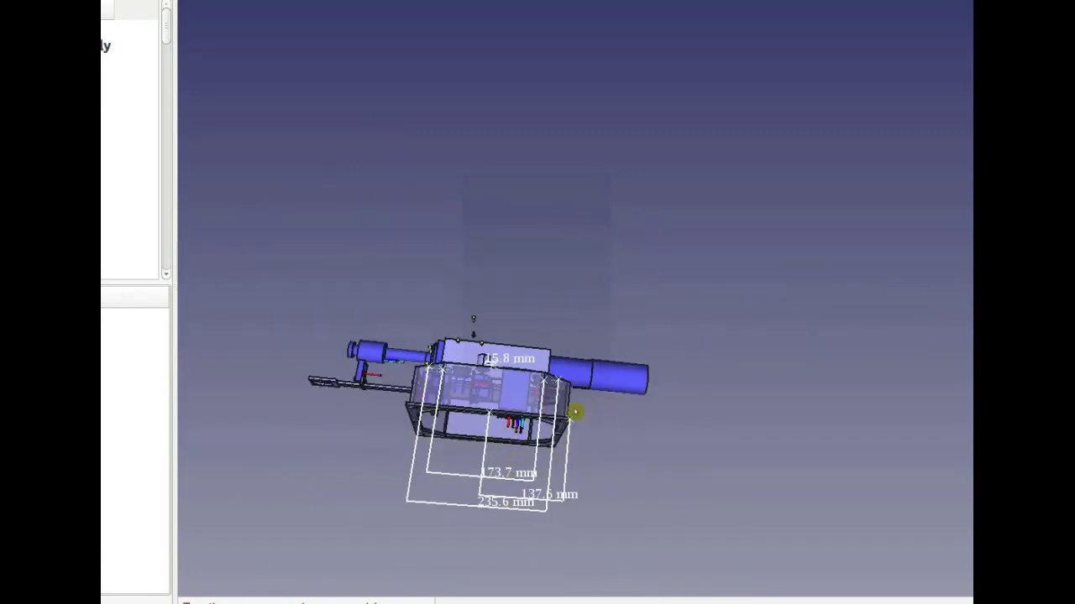
Step: Delete the 235.6 mm, 15.8 mm and 137.6 mm distance measurements from the assembly, leaving only the 173.7 mm one
scroll(575, 412, up, 2)
scroll(570, 412, up, 2)
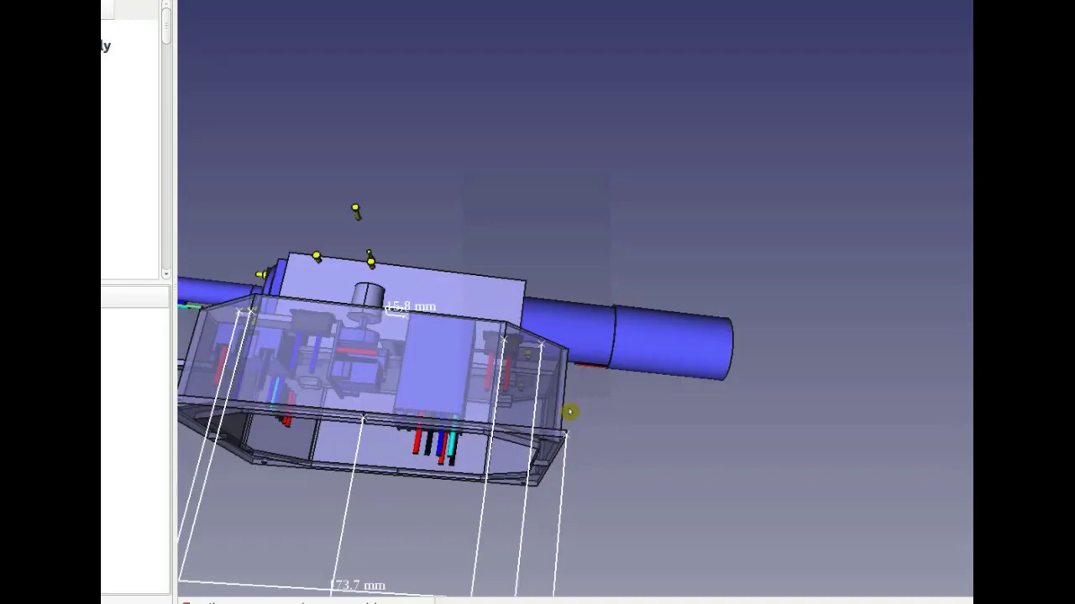
scroll(570, 412, down, 2)
scroll(570, 413, down, 2)
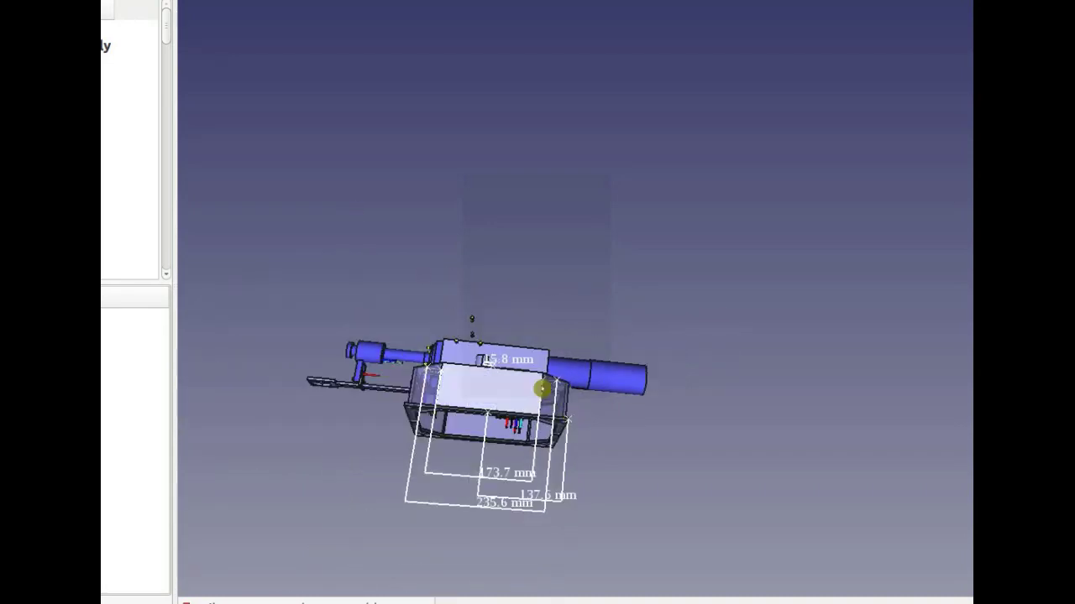
middle_drag(529, 502, 534, 411)
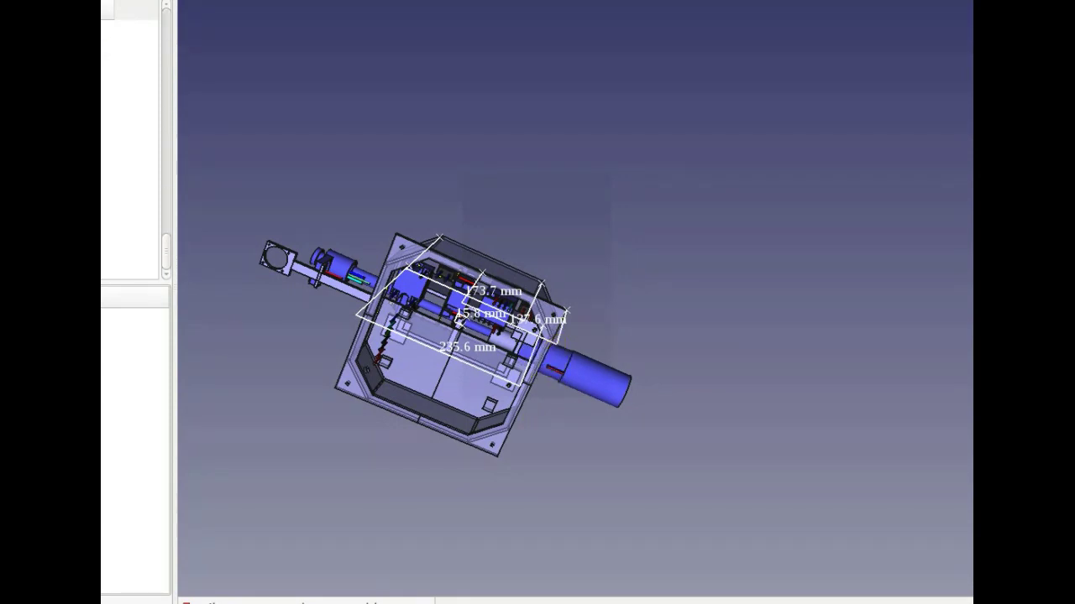
click(108, 230)
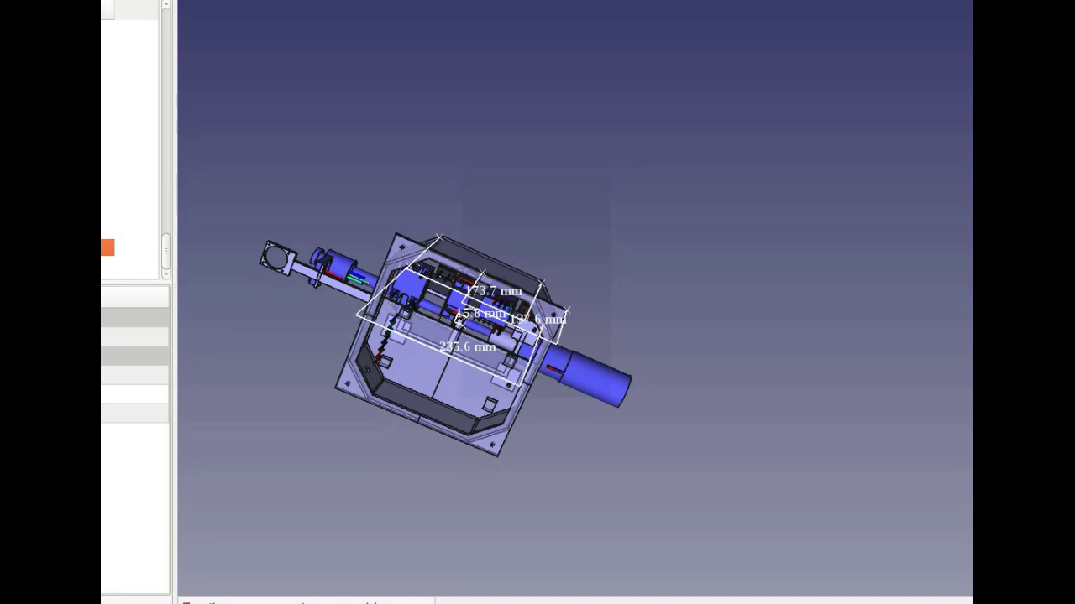
key(Delete)
click(107, 231)
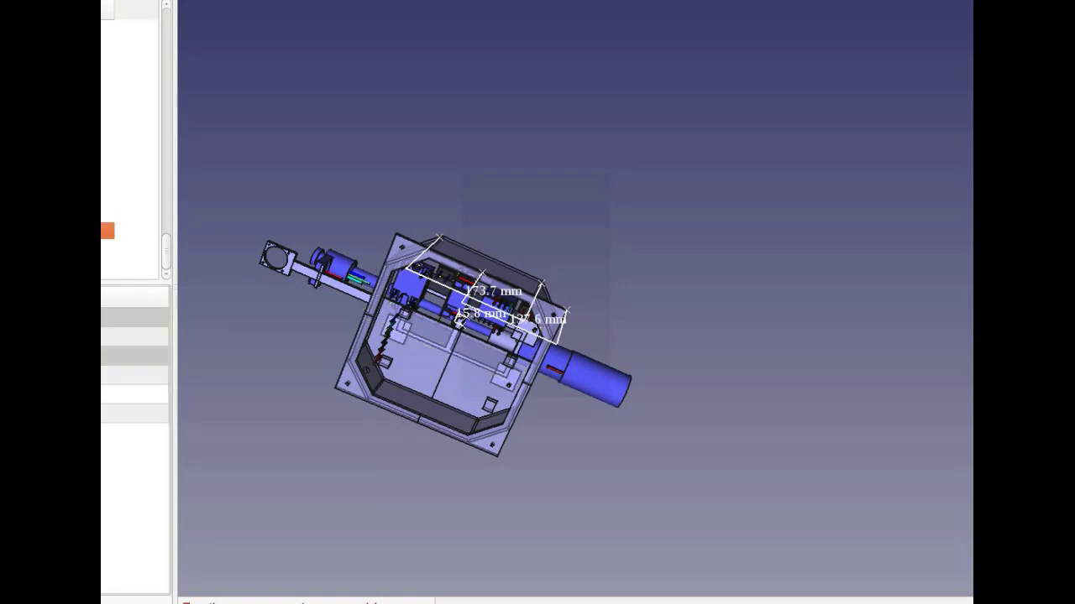
key(Delete)
click(107, 248)
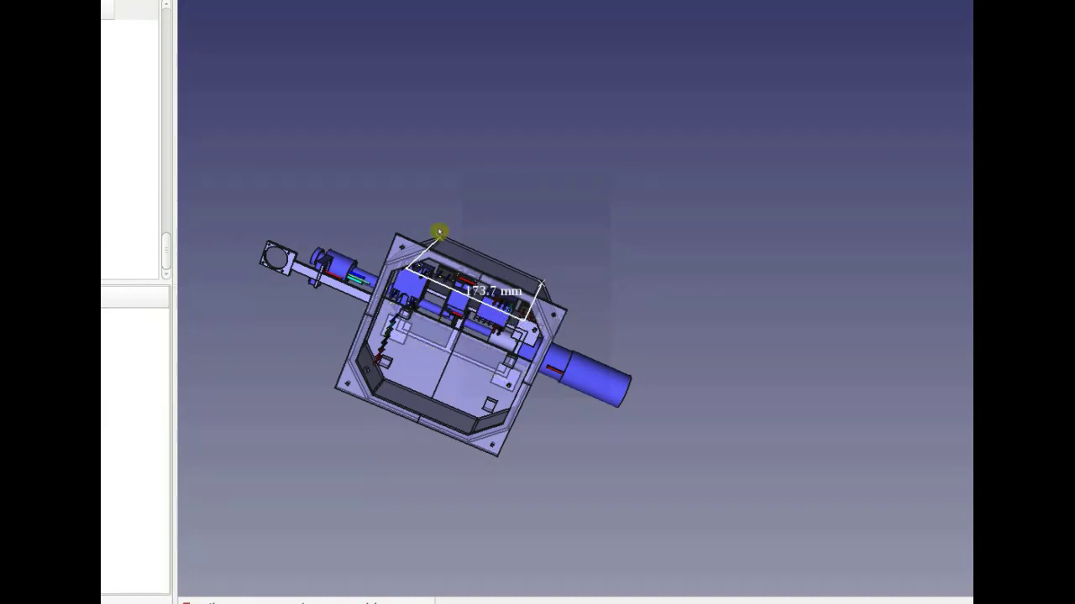
mouse_move(439, 231)
middle_down()
mouse_move(439, 350)
mouse_move(426, 347)
middle_up()
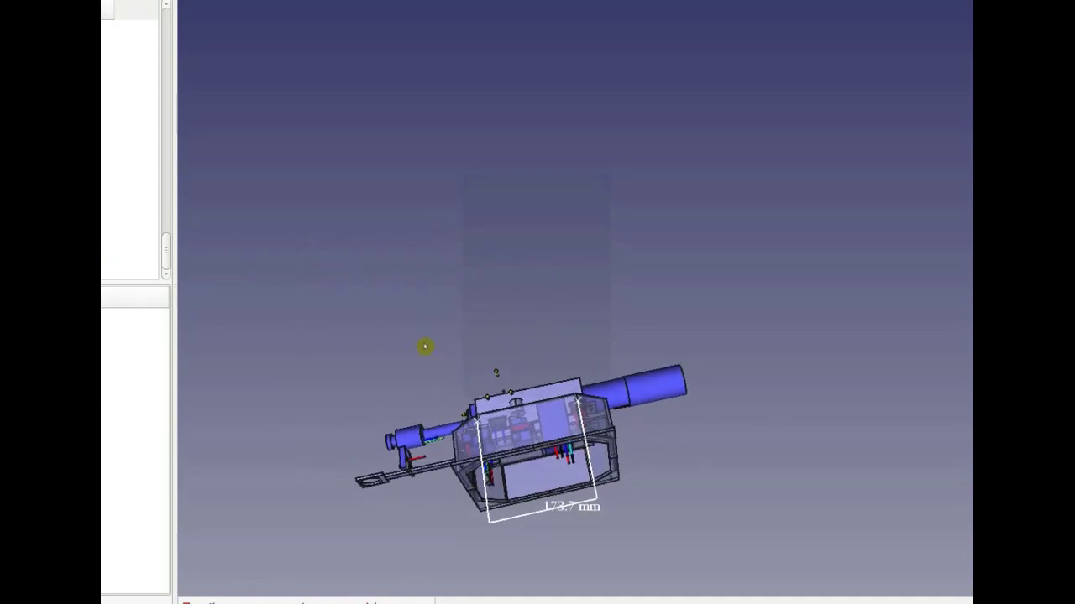
middle_drag(484, 352, 809, 434)
middle_drag(626, 441, 589, 449)
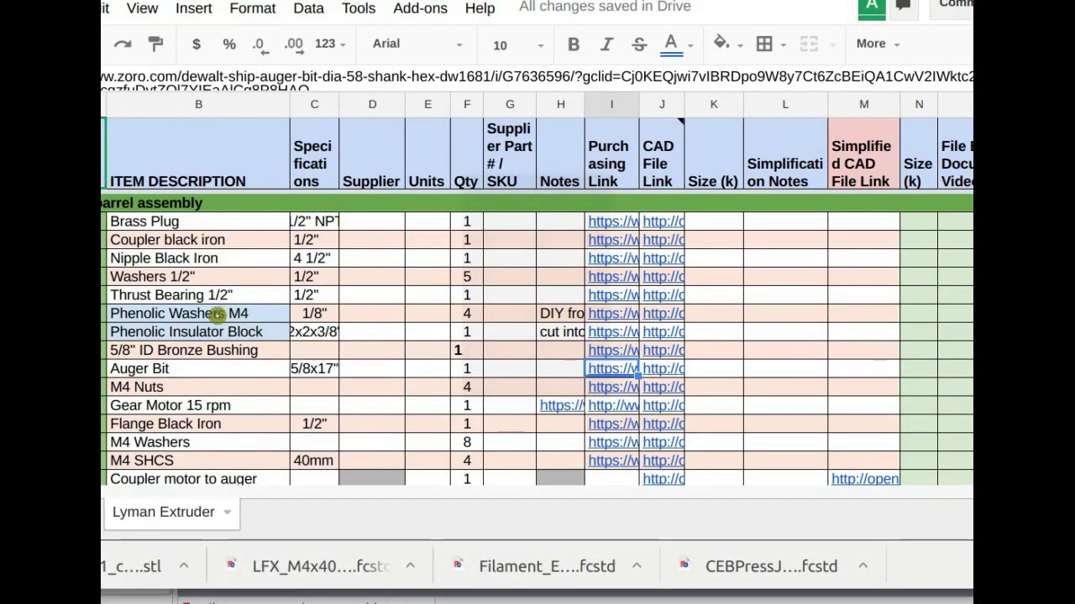
Step: Download 26_Extruder_Case.fcstd through the Extruder Case row's simplified CAD file link in the Lyman Extruder spreadsheet, and close its wiki page
scroll(217, 314, down, 2)
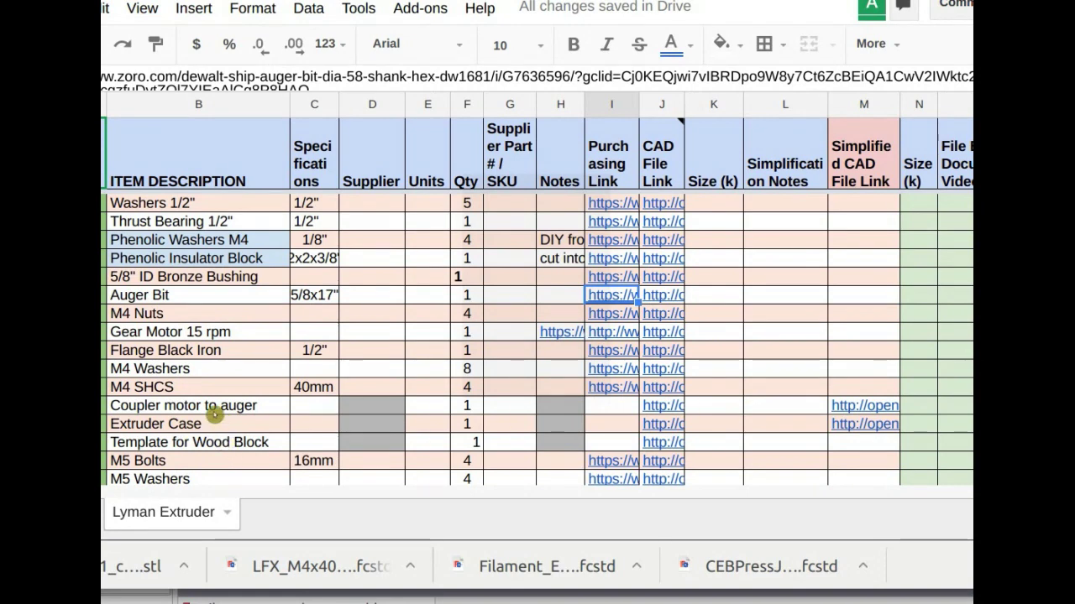
scroll(440, 418, down, 2)
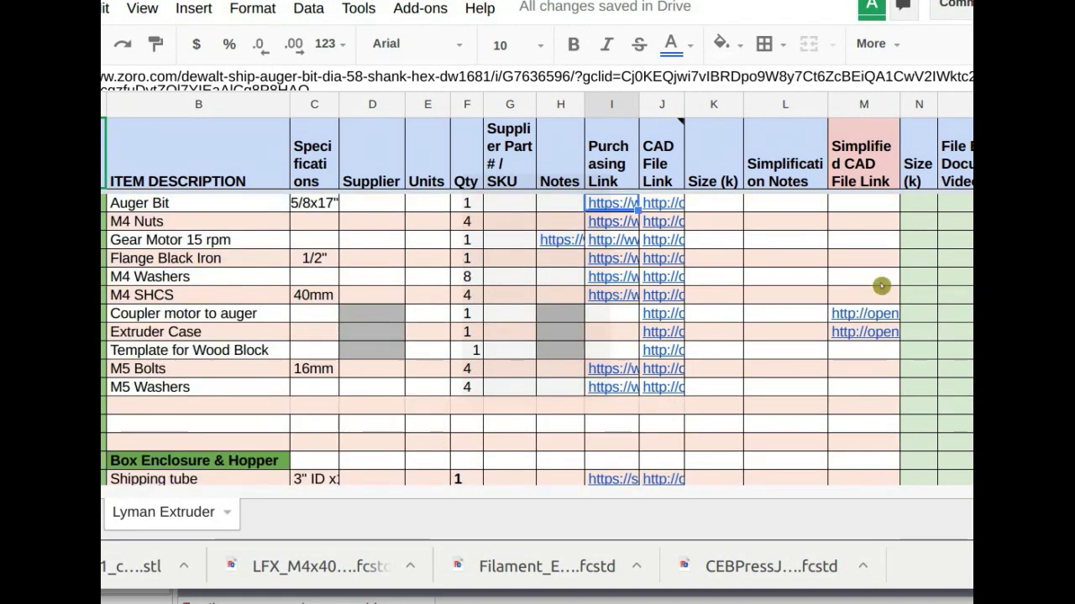
click(873, 338)
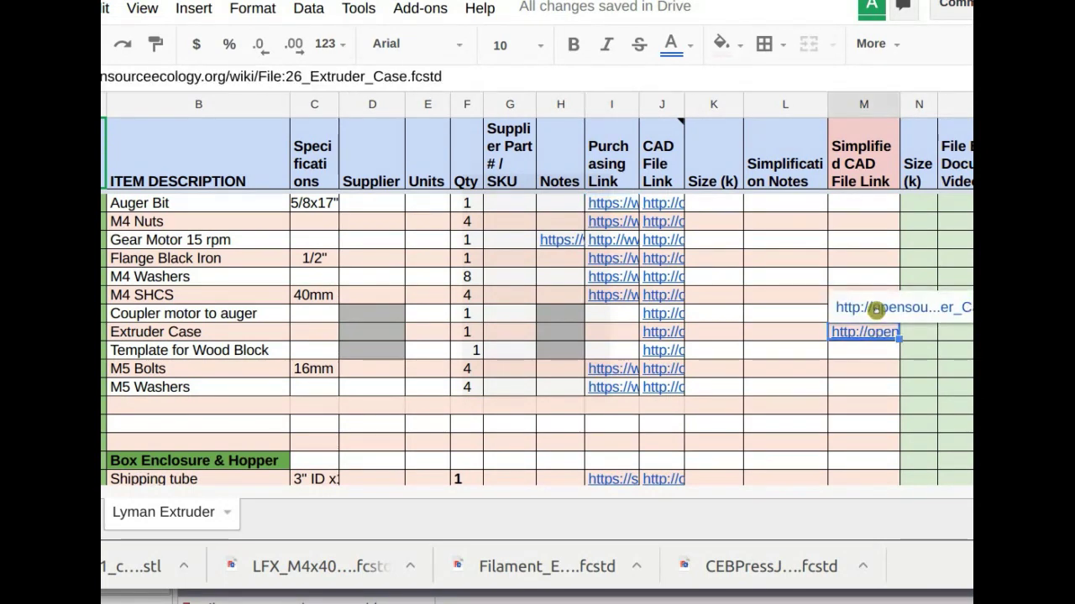
click(875, 308)
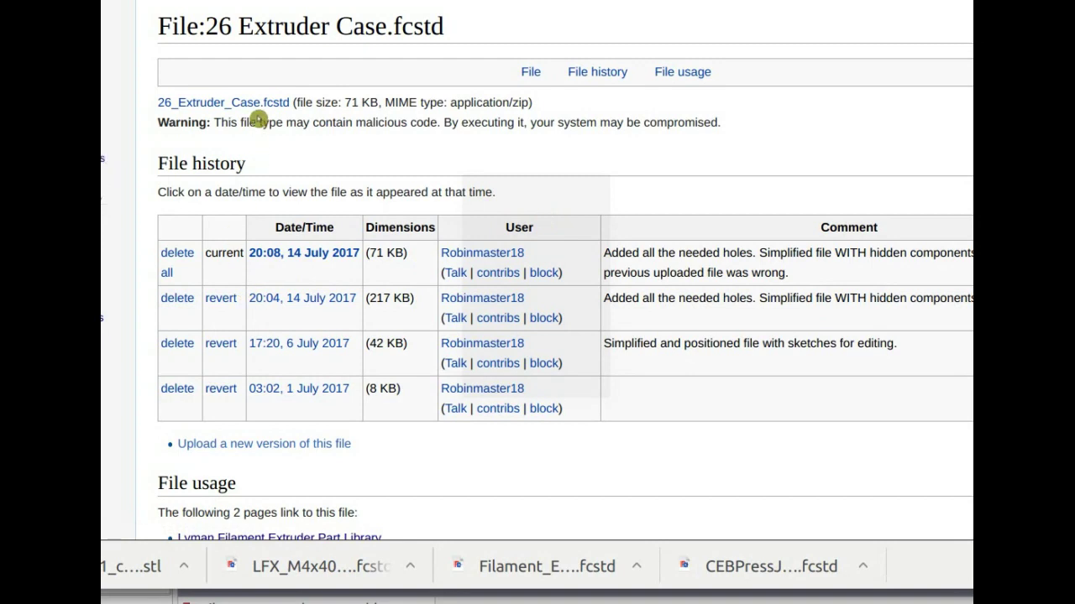
click(253, 106)
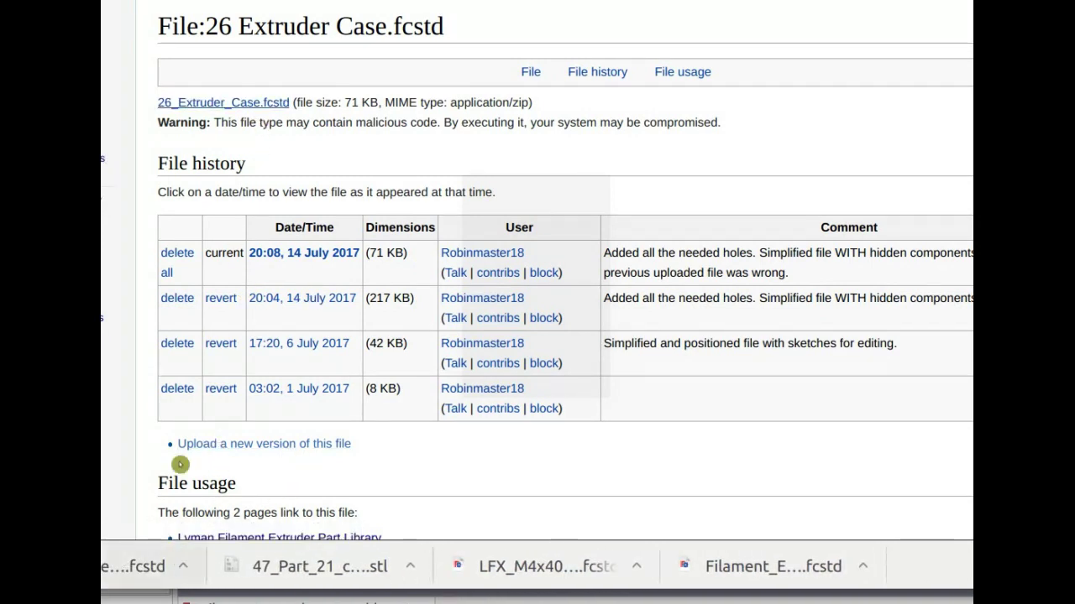
key(ctrl+w)
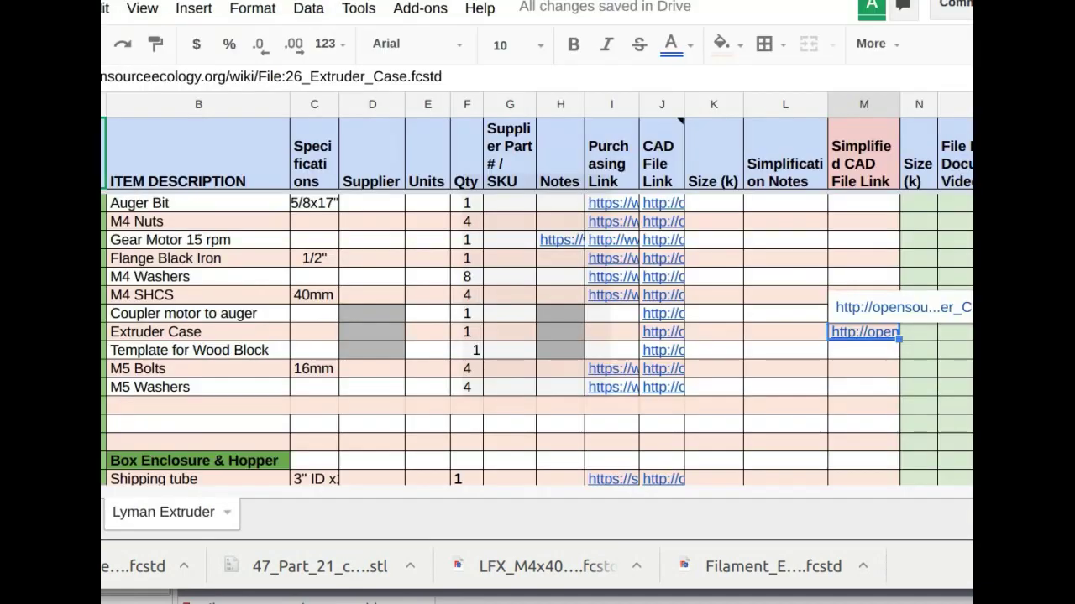
Step: Review the barrel assembly and Box Enclosure & Hopper rows of the parts list for case parts
scroll(276, 438, down, 1)
scroll(275, 438, up, 6)
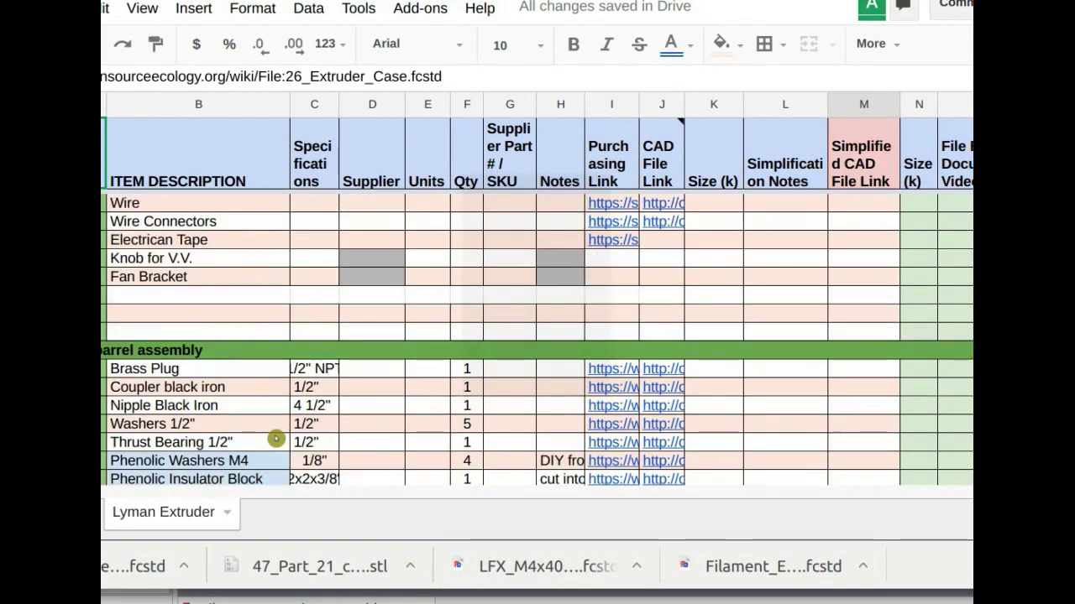
scroll(276, 438, down, 2)
scroll(275, 438, down, 4)
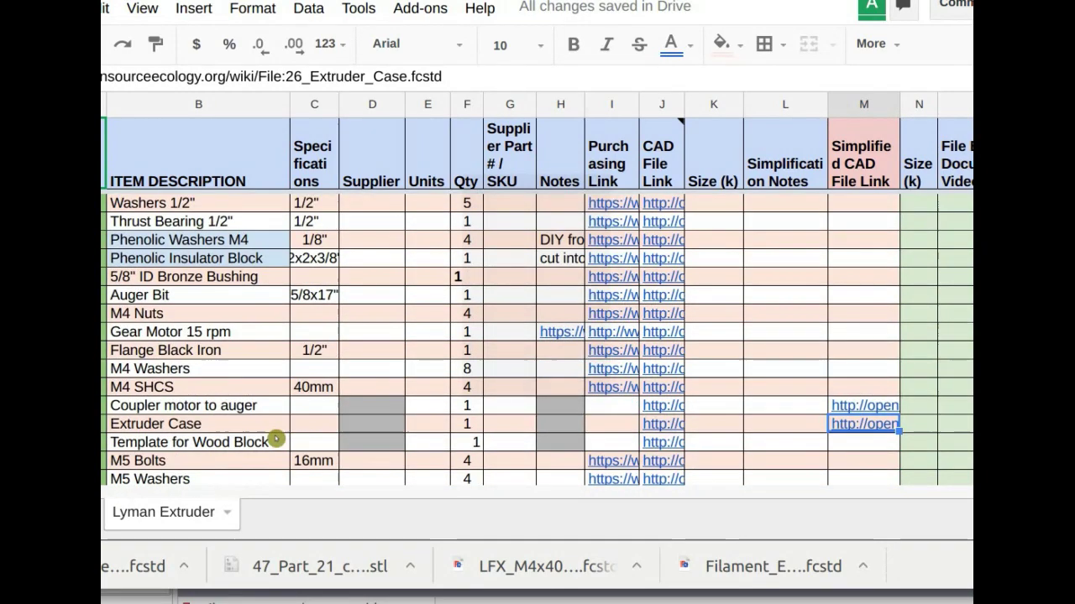
scroll(276, 438, down, 7)
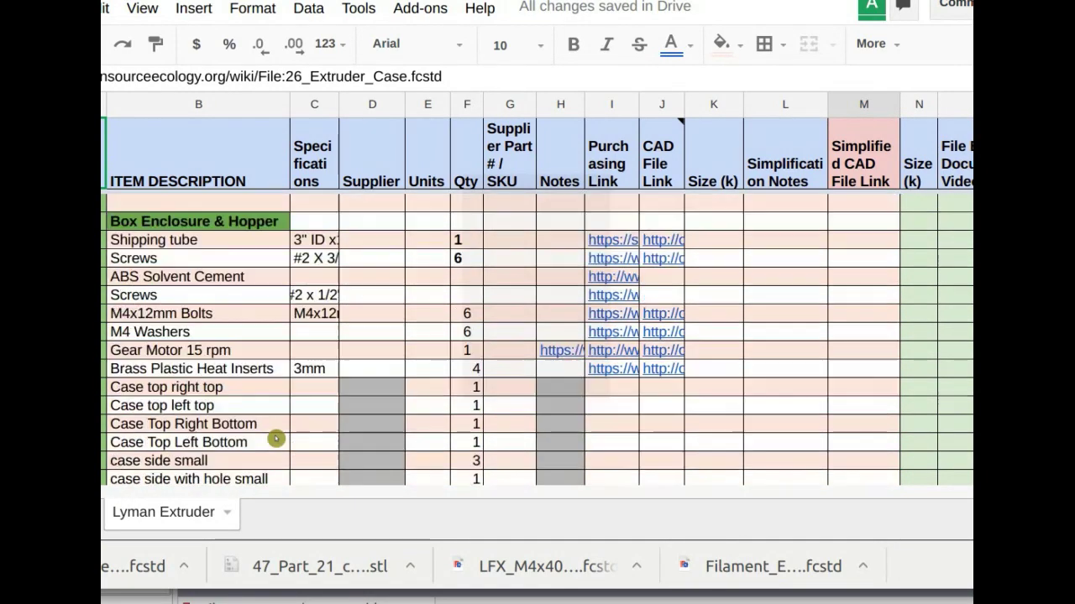
scroll(276, 439, down, 2)
scroll(275, 438, up, 8)
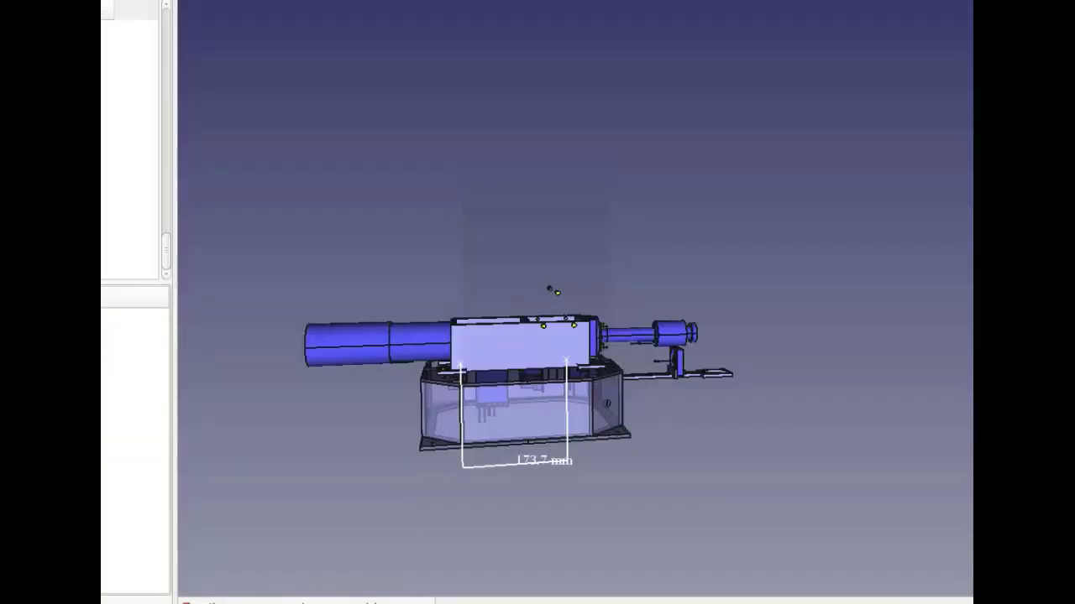
Step: Switch to FreeCAD, create a new document and load the downloaded extruder case into it
drag(0, 7, 344, 11)
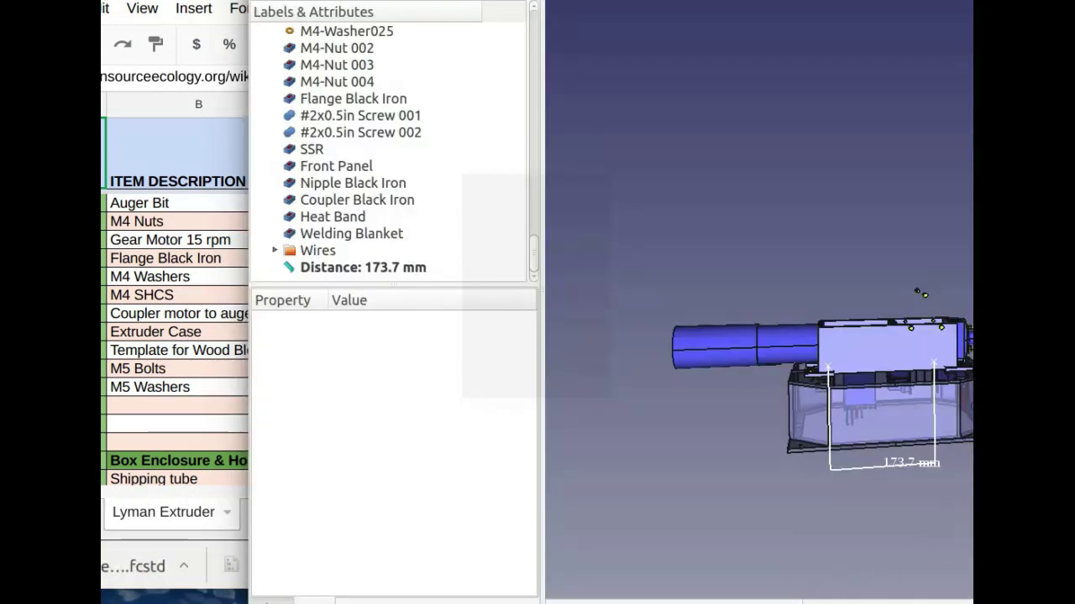
key(ctrl+n)
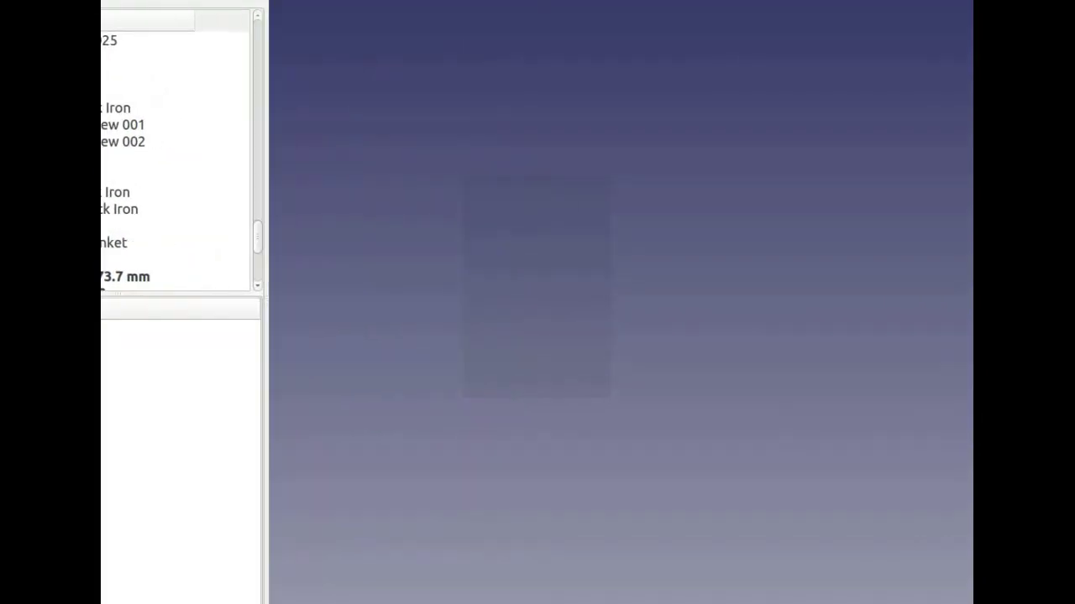
middle_drag(569, 301, 770, 329)
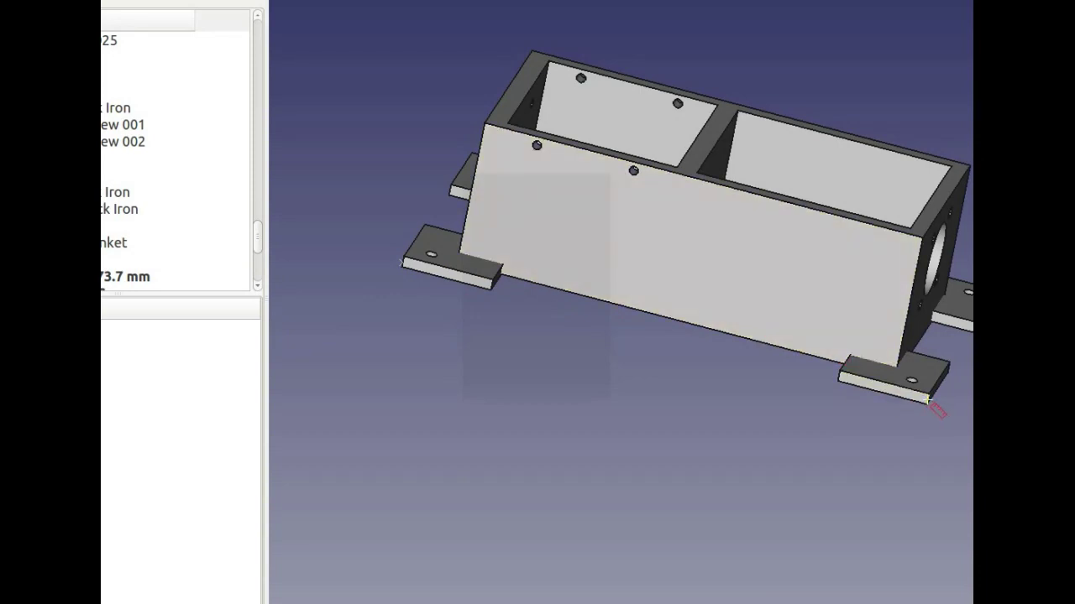
Step: Measure the extruder case's overall length between the outer corners of the mounting tabs on one long side
middle_drag(792, 192, 482, 220)
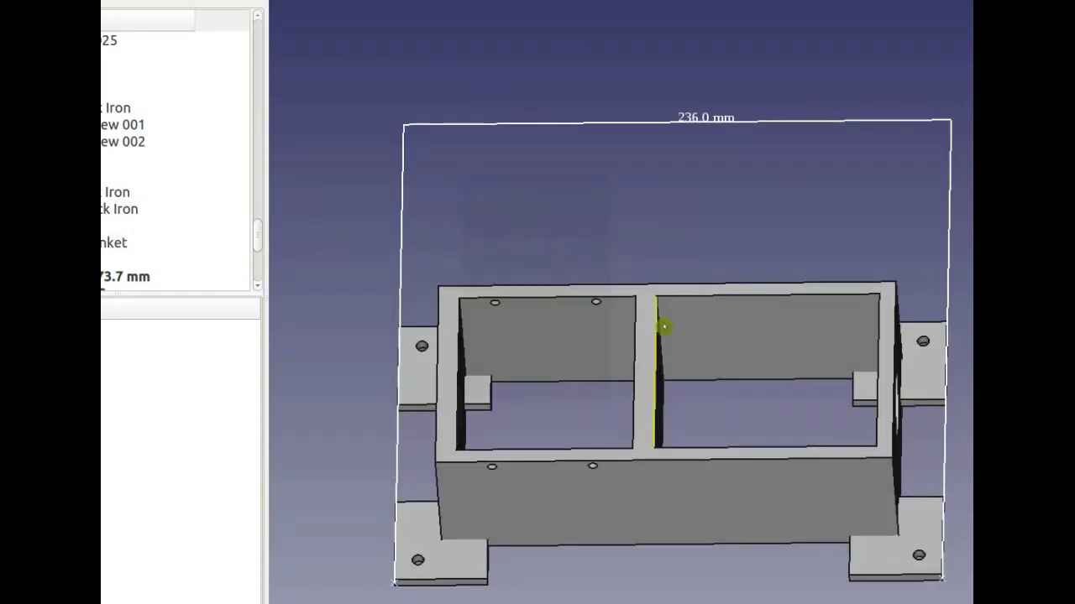
middle_drag(665, 322, 682, 278)
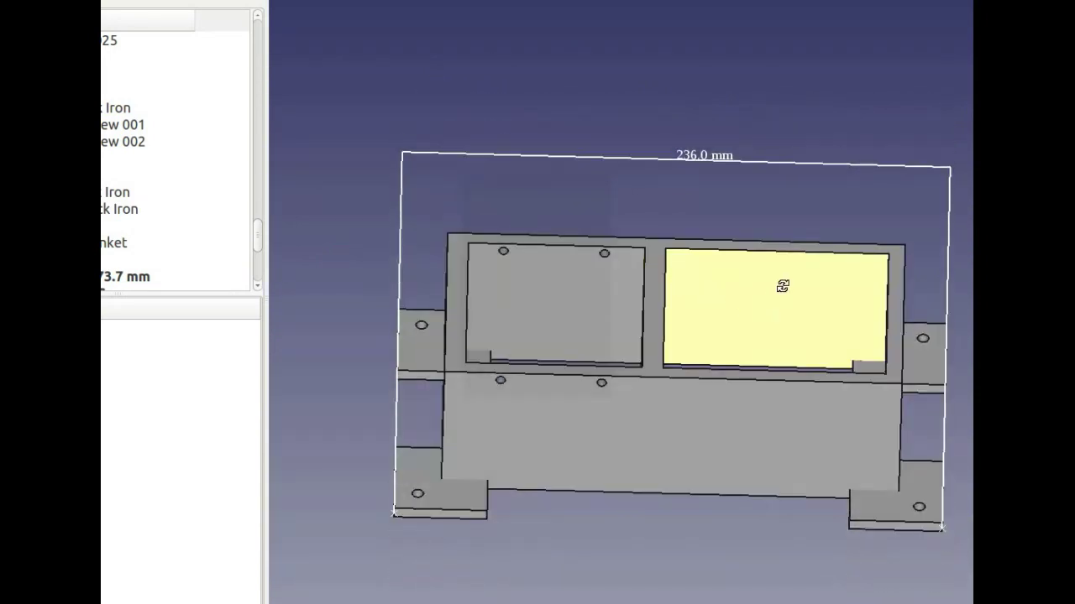
middle_drag(783, 285, 700, 445)
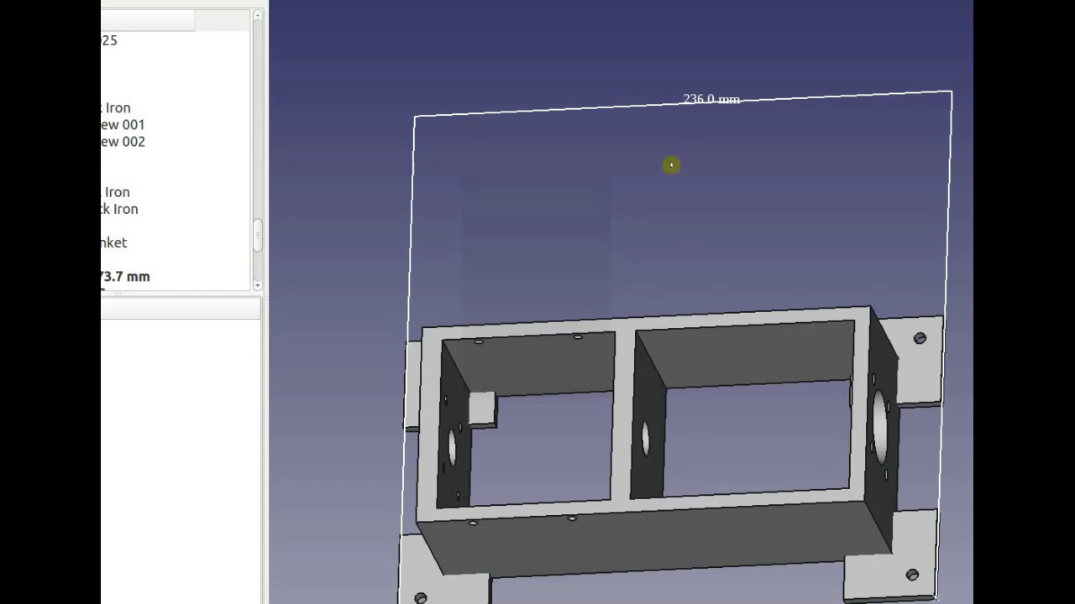
Step: Switch to the Filament Maker slide in the presentation
key(alt+Tab)
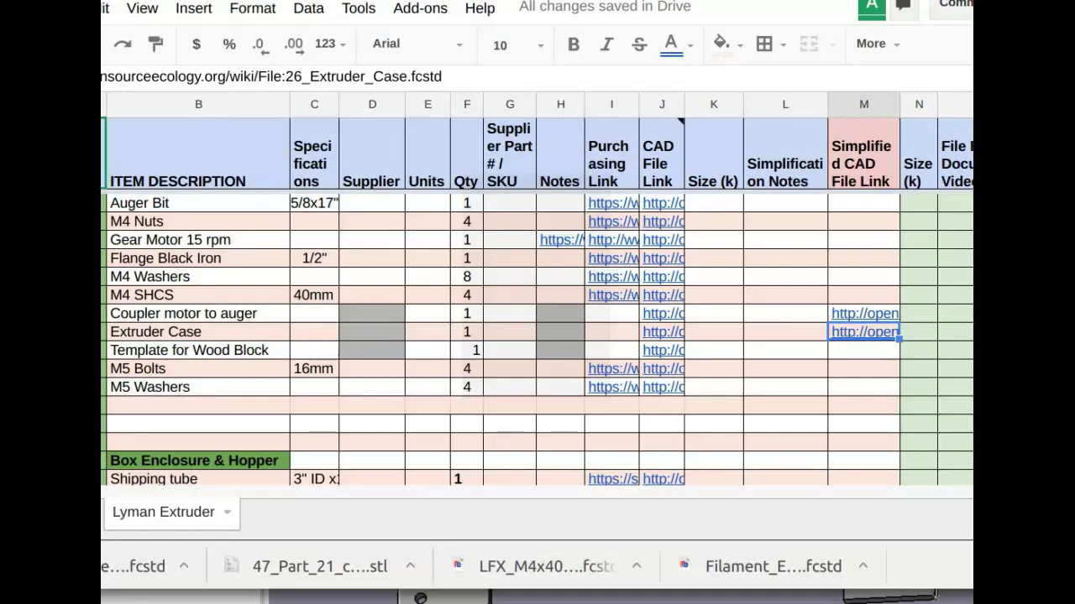
key(alt+Tab)
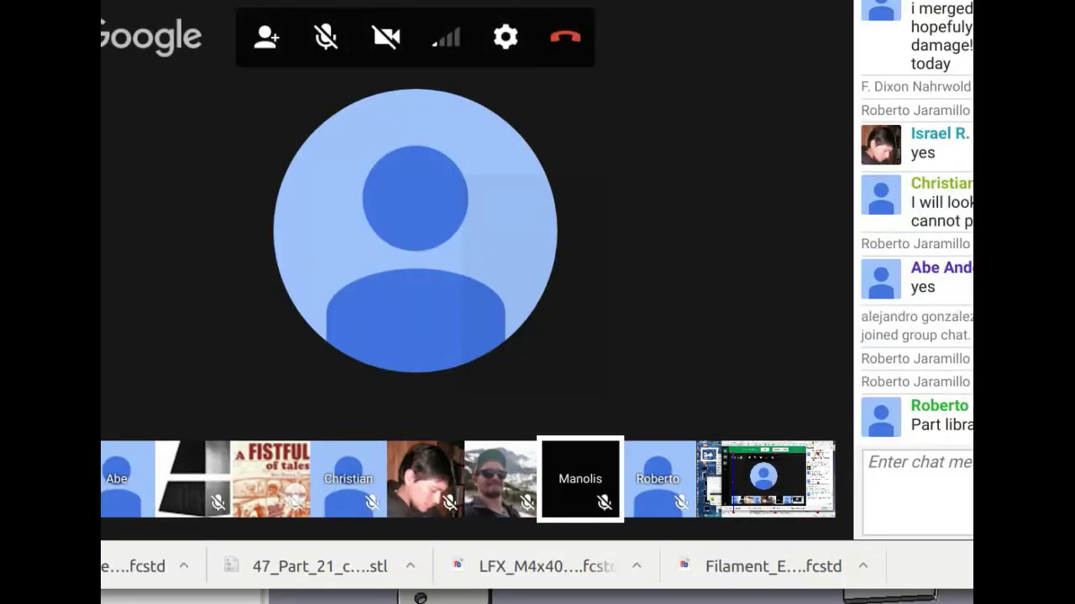
key(alt+Tab)
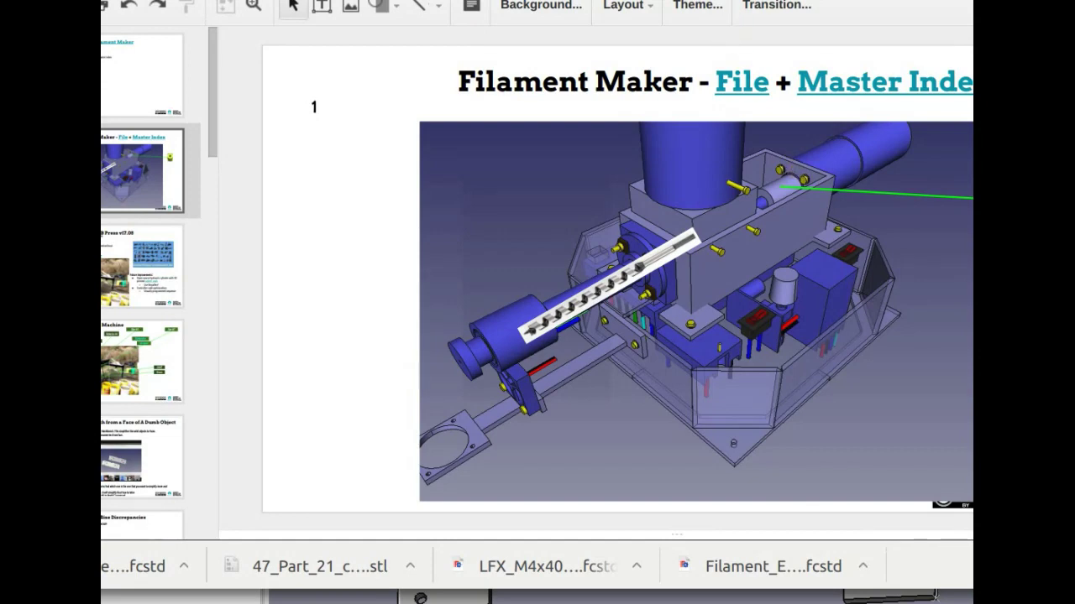
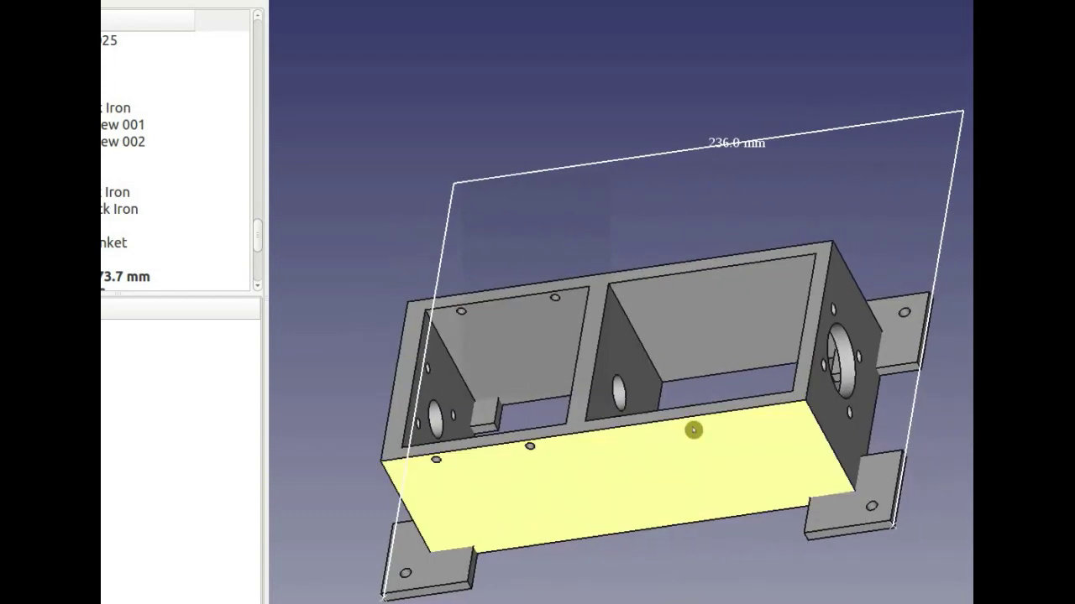
Step: Examine the extruder case's divider, the holes in its end walls and its mounting tabs from several angles
drag(730, 446, 590, 340)
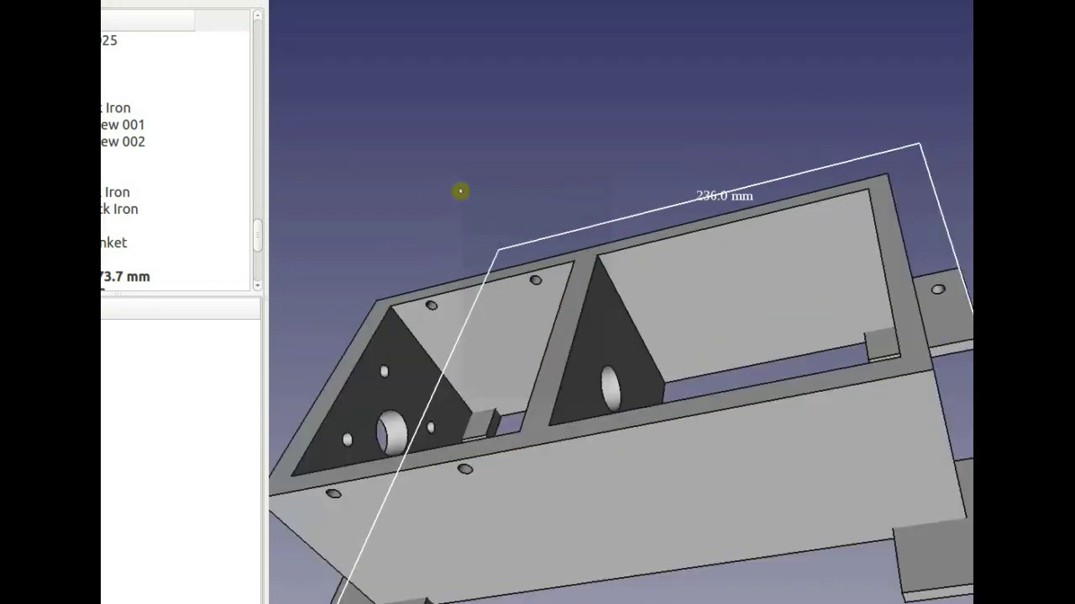
middle_drag(750, 477, 663, 453)
scroll(772, 463, down, 7)
scroll(762, 469, up, 5)
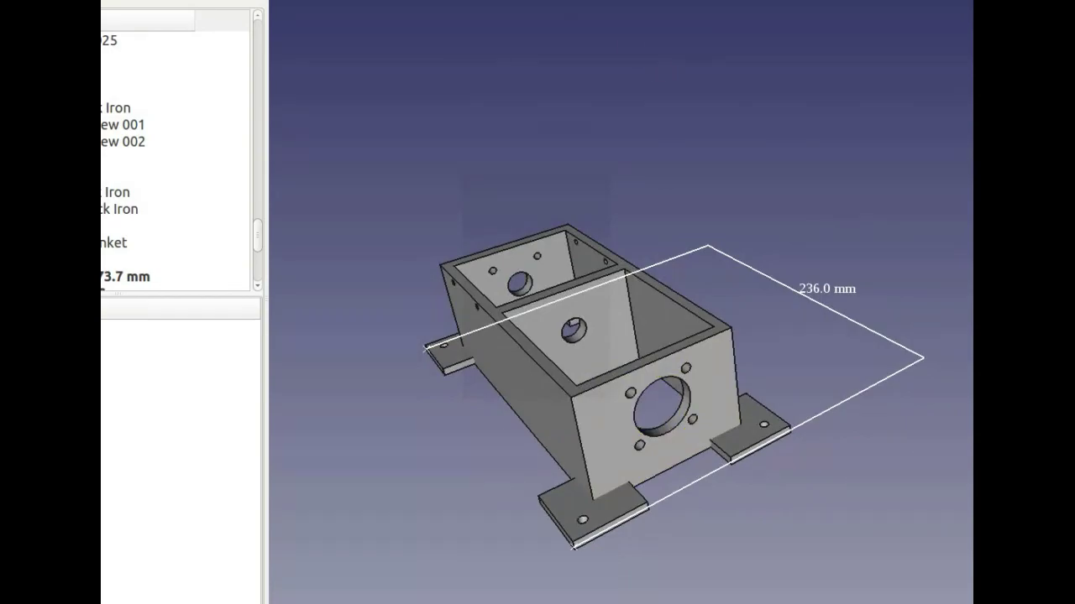
Step: Open the wiki page for 46 Part 20b case.stl in the browser and download the file
key(alt+Tab)
click(915, 361)
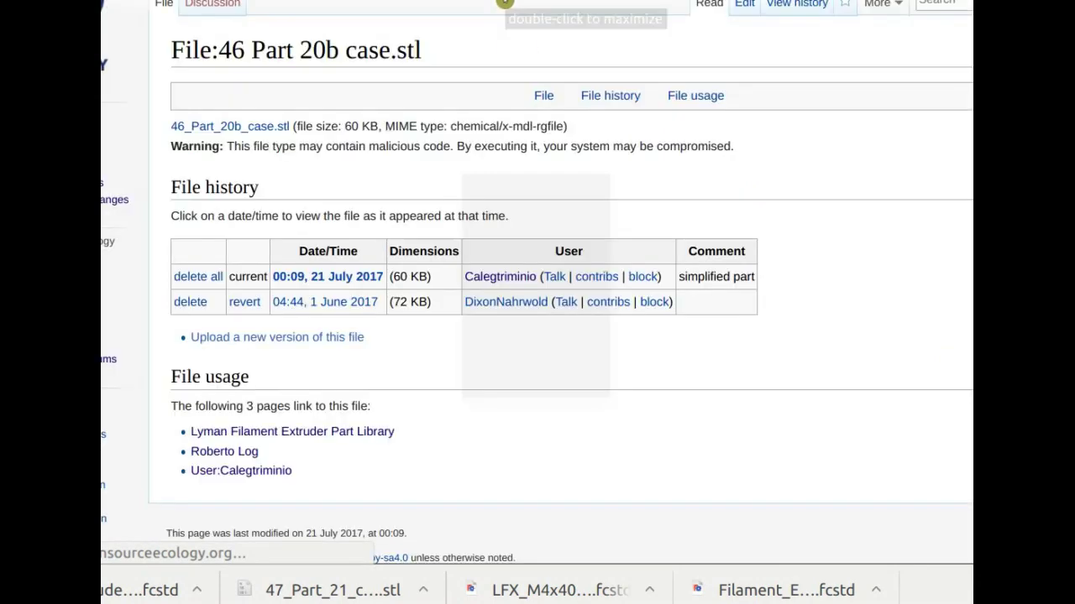
click(221, 128)
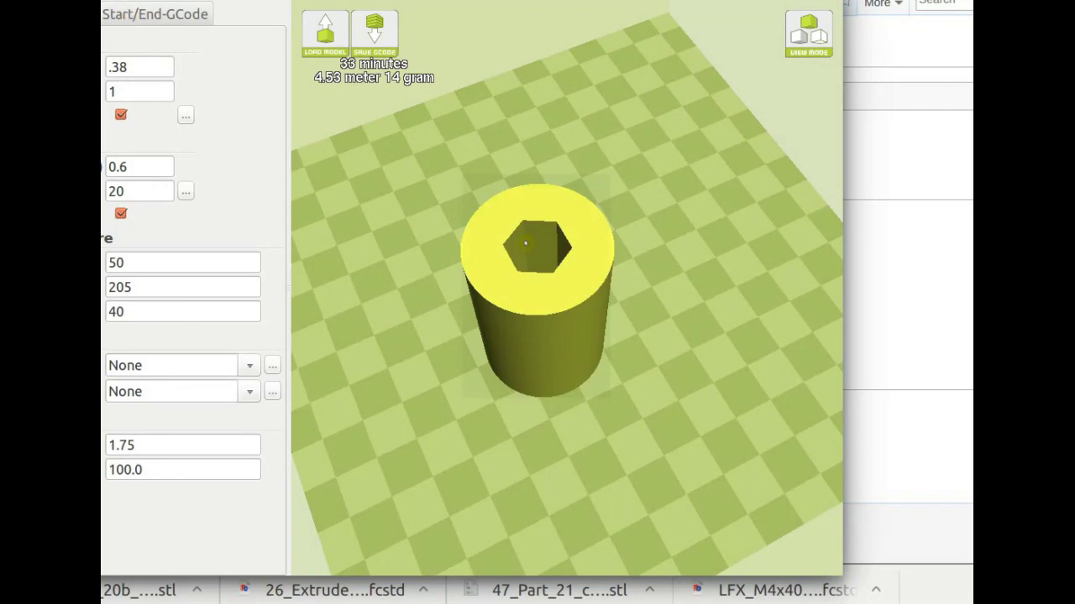
Step: Replace the cylindrical coupler on the Cura print bed with the downloaded Part 20b case STL, and inspect it from the side
right_click(523, 300)
click(577, 328)
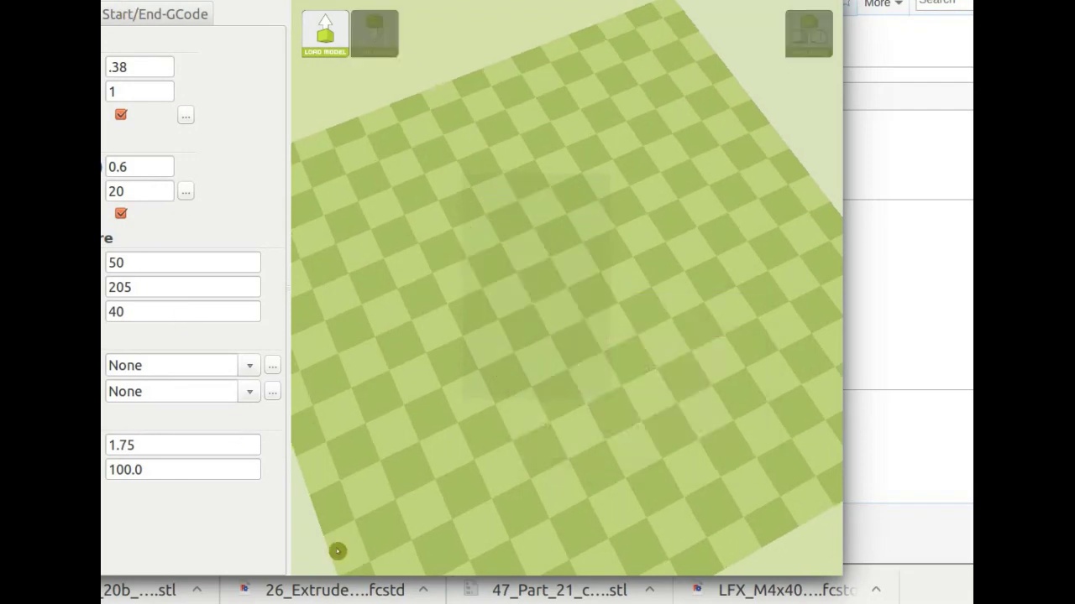
drag(138, 590, 606, 291)
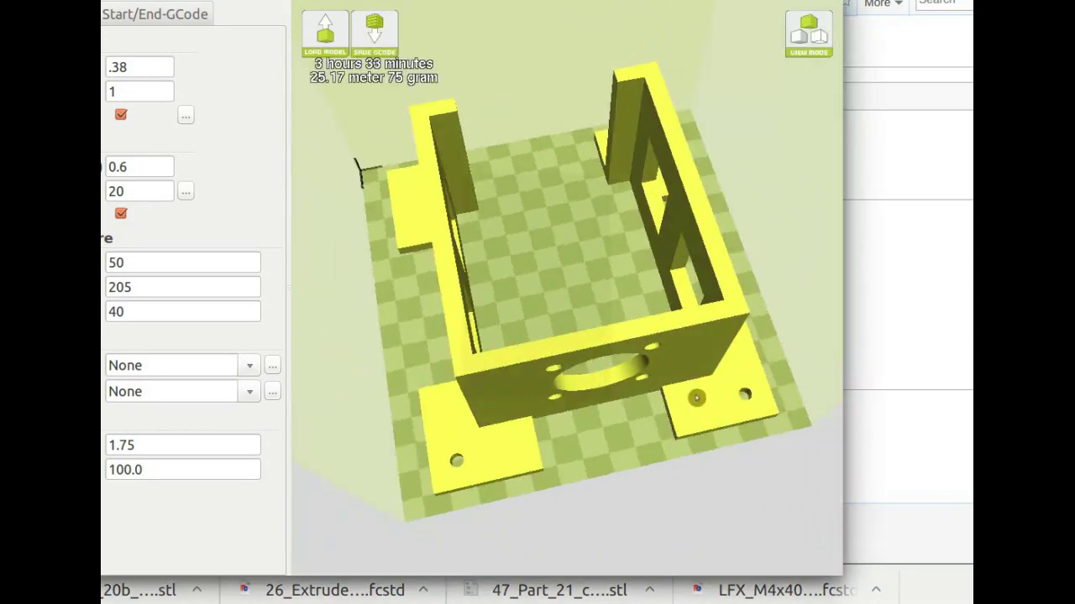
mouse_move(637, 382)
right_down()
mouse_move(604, 379)
mouse_move(637, 366)
mouse_move(633, 401)
mouse_move(621, 369)
mouse_move(650, 364)
mouse_move(663, 395)
mouse_move(638, 407)
mouse_move(579, 372)
mouse_move(621, 369)
right_up()
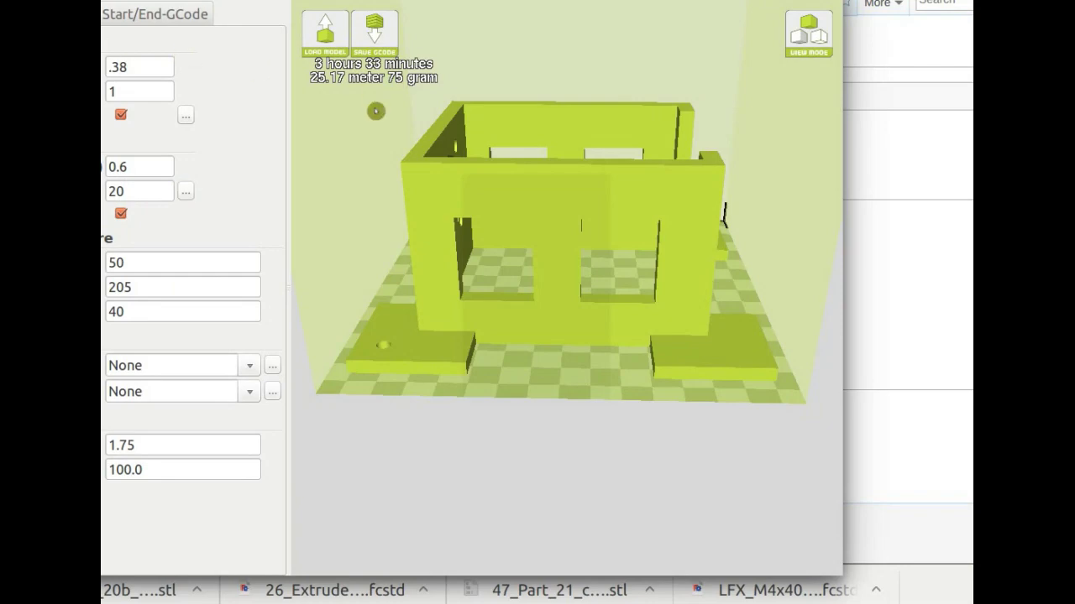
Step: View the Part 20b case from above, open the 42 Part 20a case.stl wiki page from the meeting chat, and download the file
right_drag(435, 151, 431, 189)
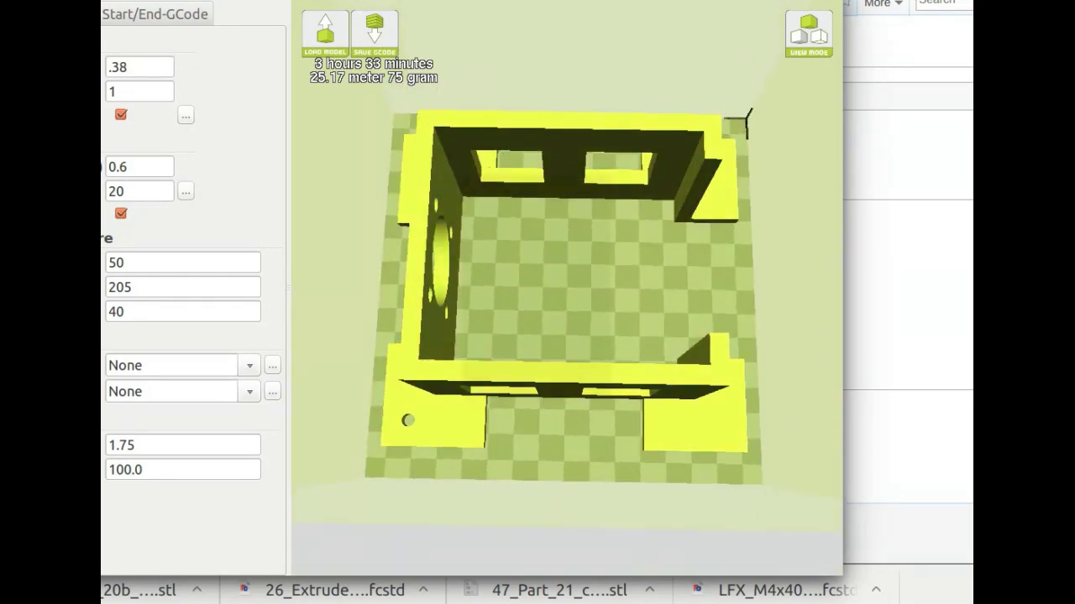
key(alt+Tab)
key(ctrl+Tab)
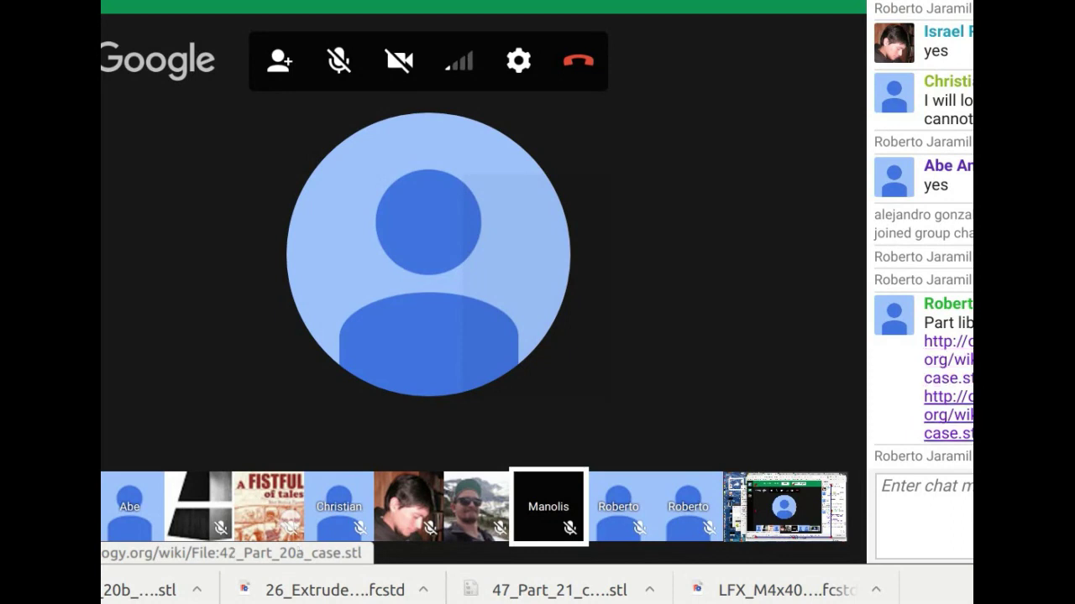
click(928, 374)
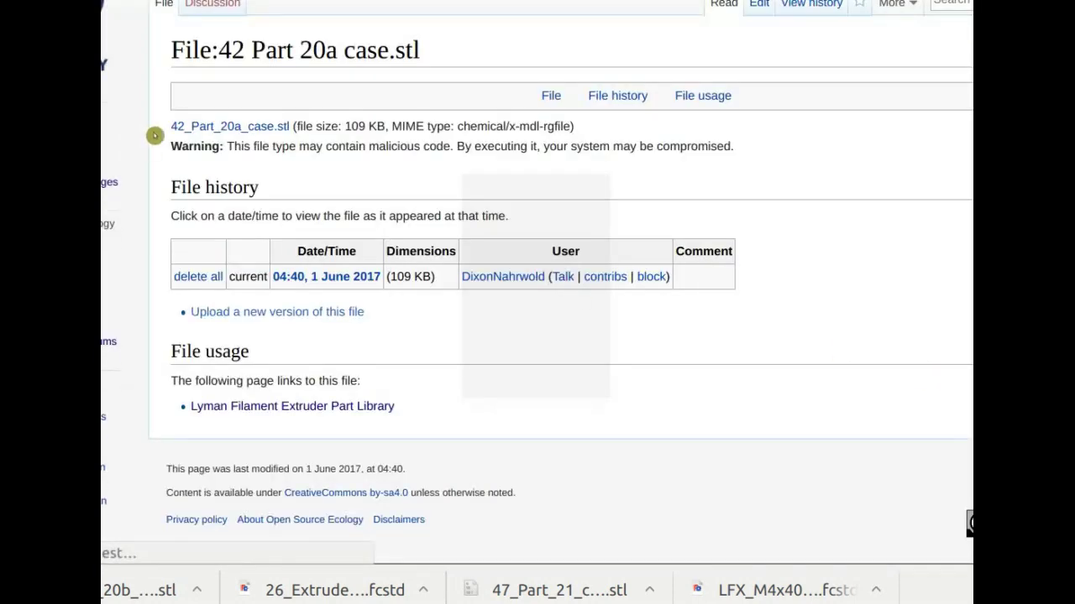
click(185, 129)
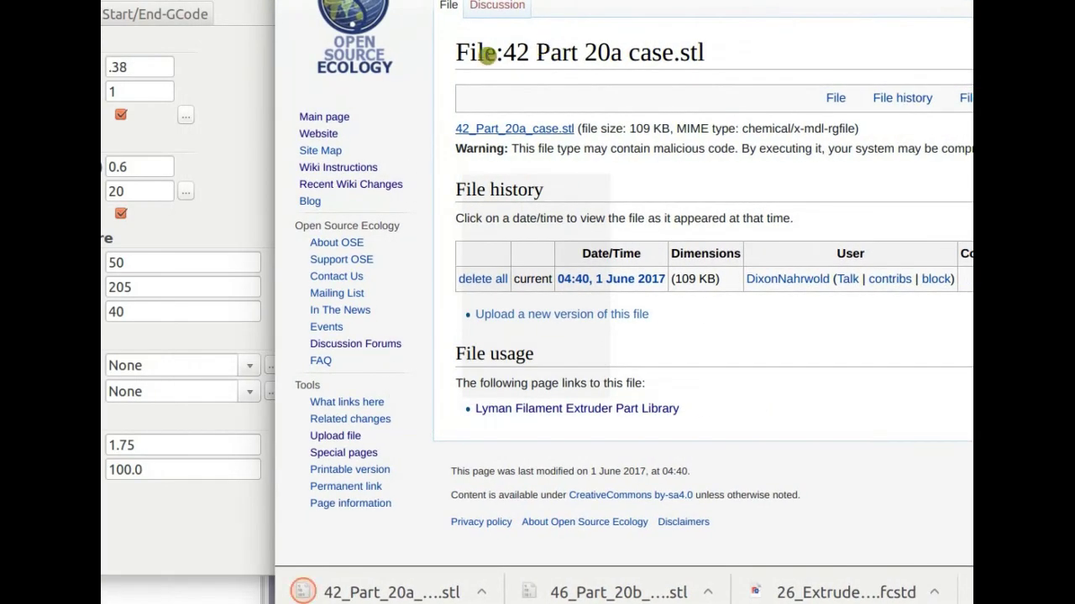
Step: Move the FreeCAD window out of the way and reposition the Cura window so the desktop beside it is exposed
key(alt+Tab)
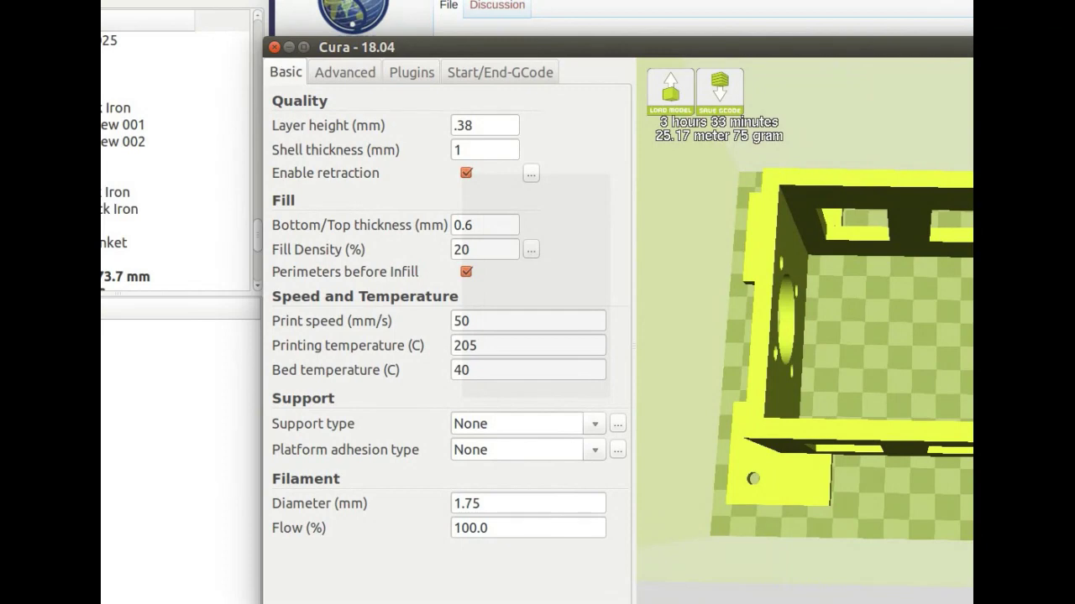
key(alt+Tab)
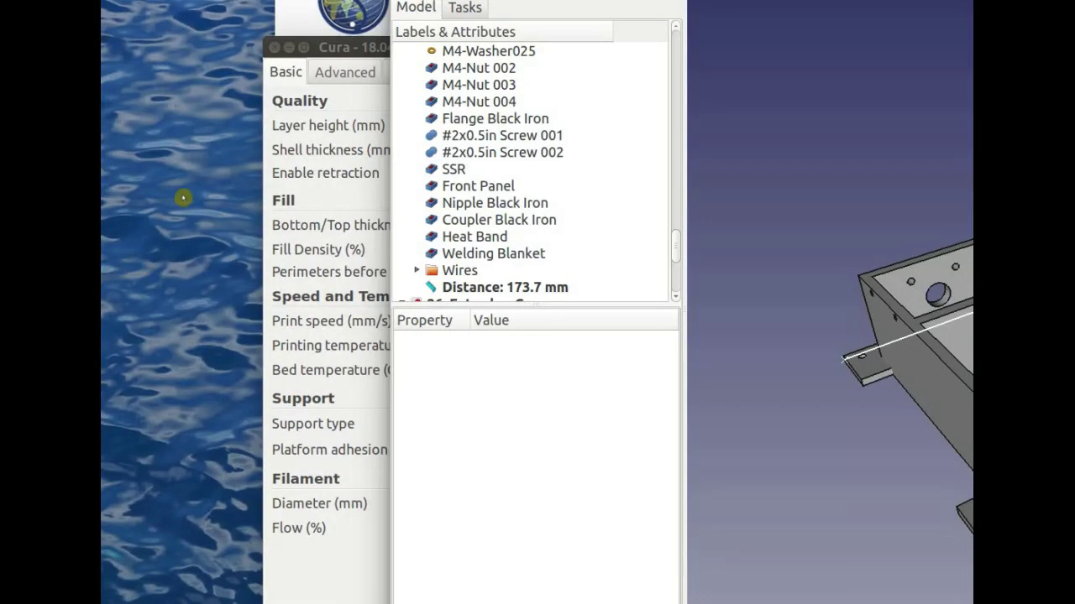
drag(966, 4, 470, 497)
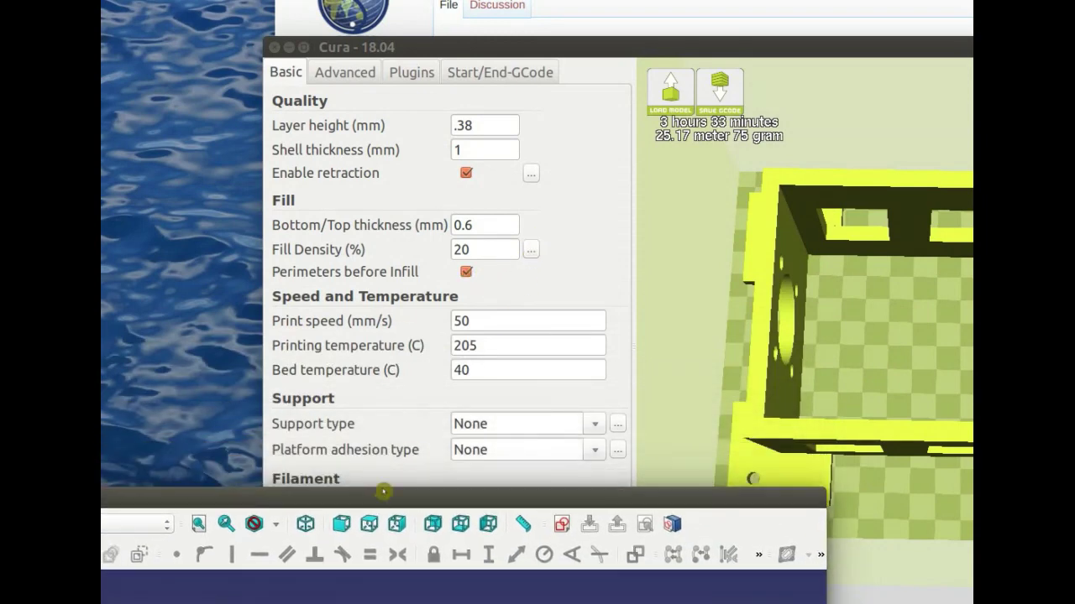
drag(376, 502, 644, 603)
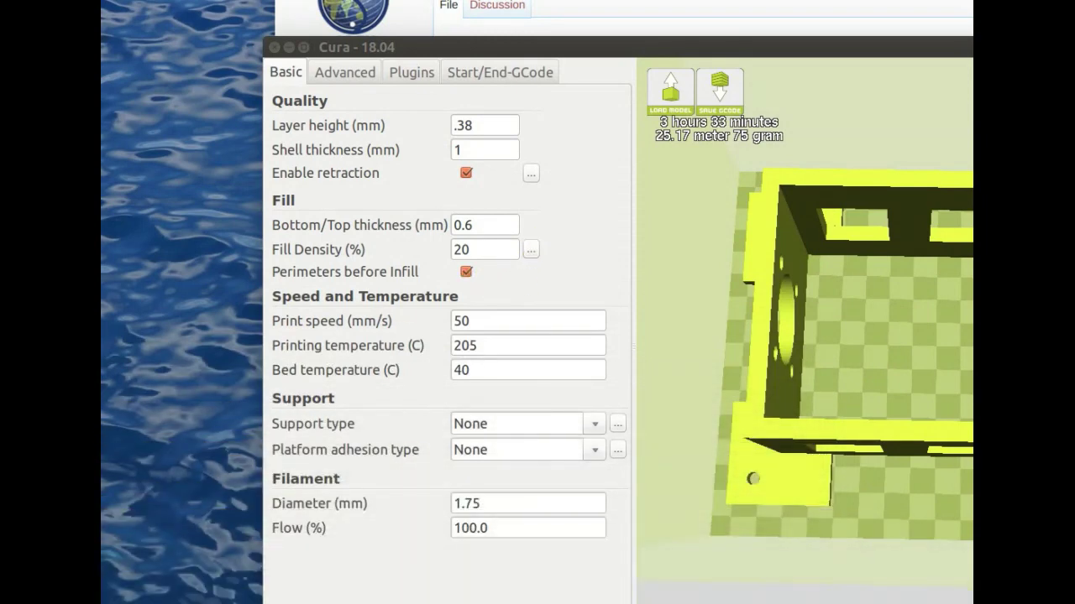
drag(685, 573, 768, 2)
drag(514, 47, 405, 1)
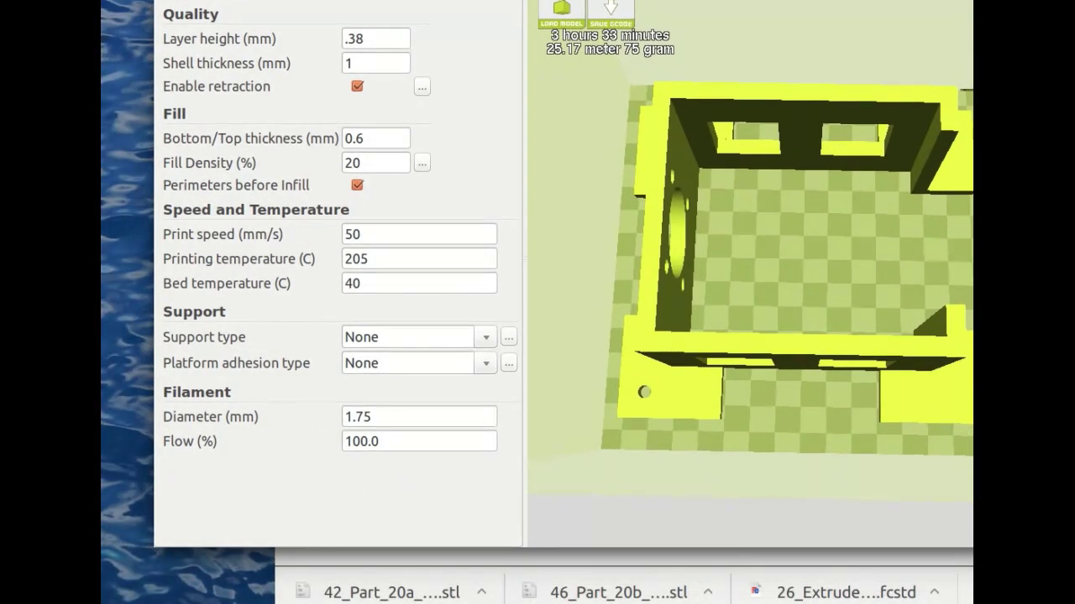
Step: Delete the Part 20b case from the Cura print bed and load the downloaded Part 20a case STL in its place
right_click(650, 336)
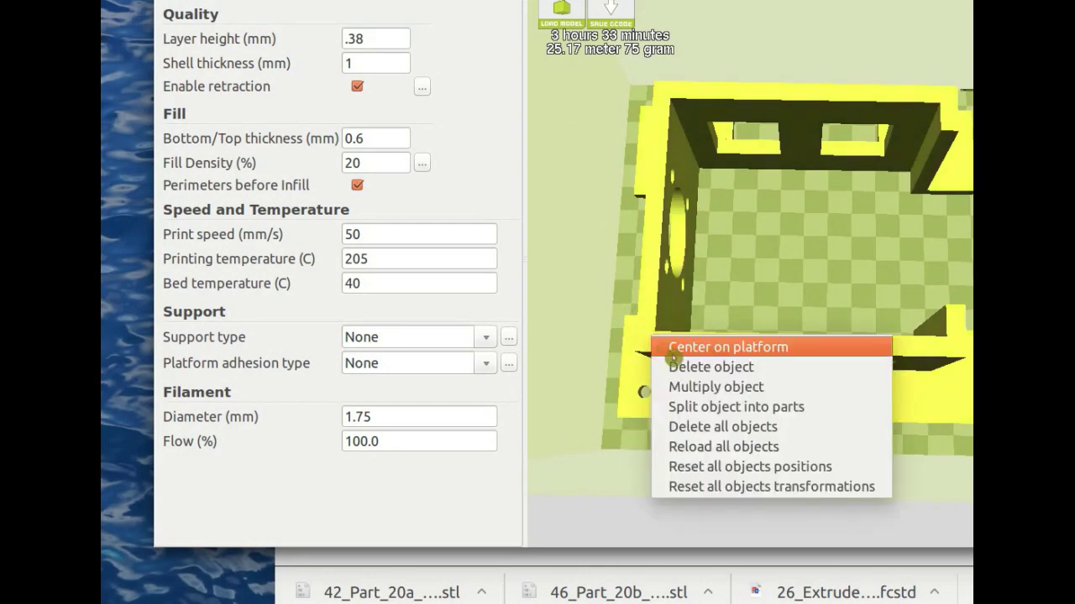
click(690, 375)
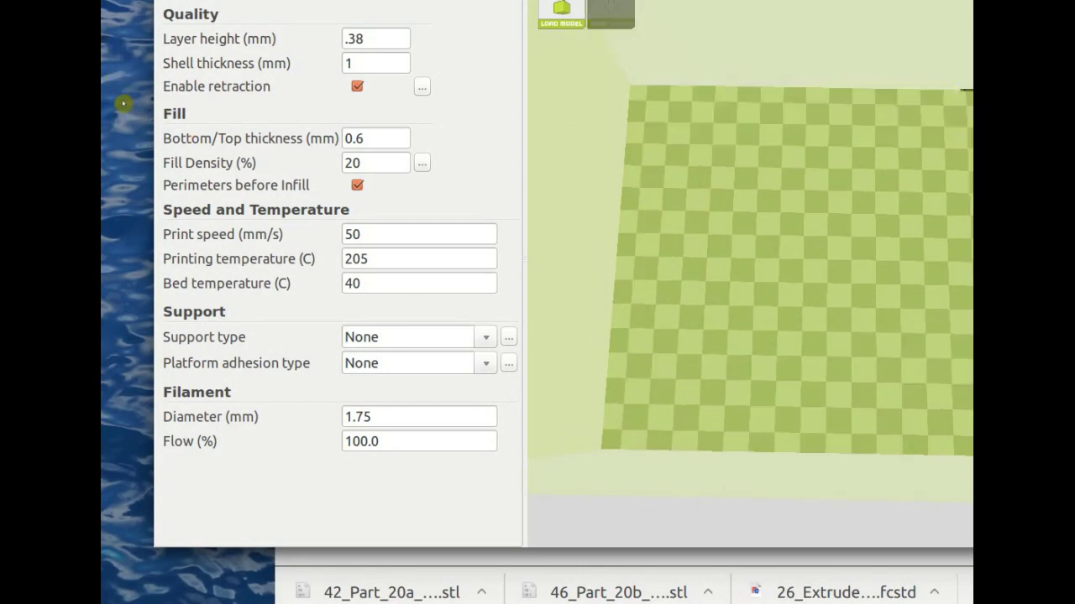
key(alt+Tab)
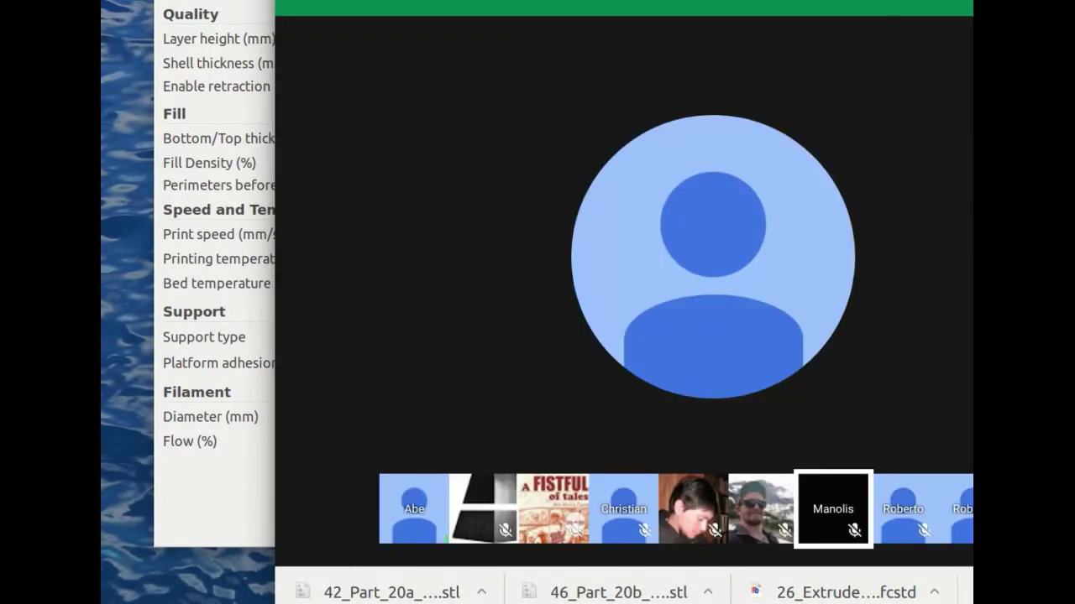
key(super+Up)
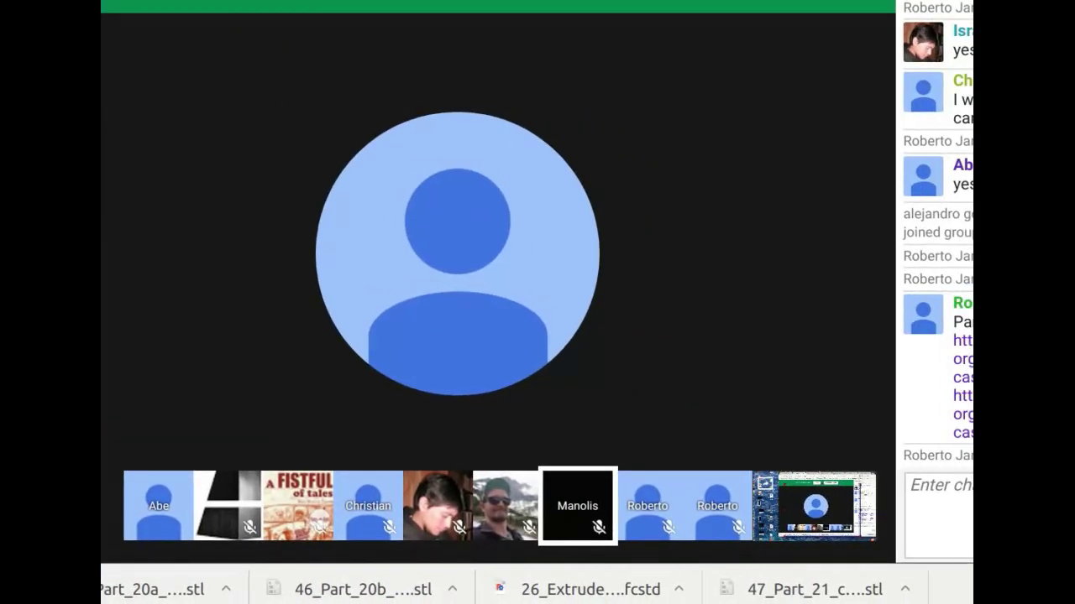
key(super+Down)
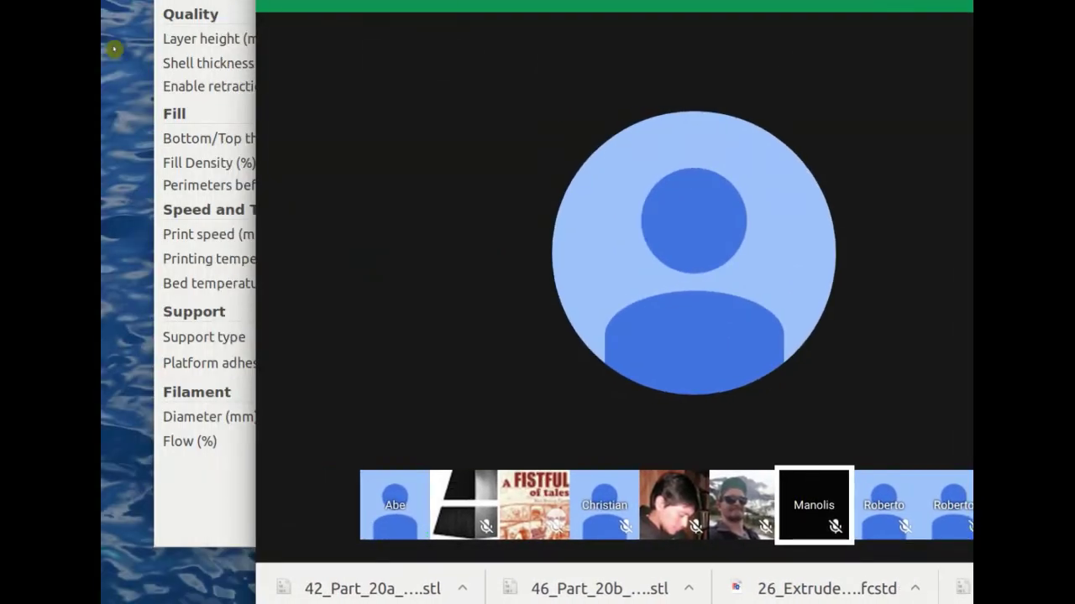
click(235, 130)
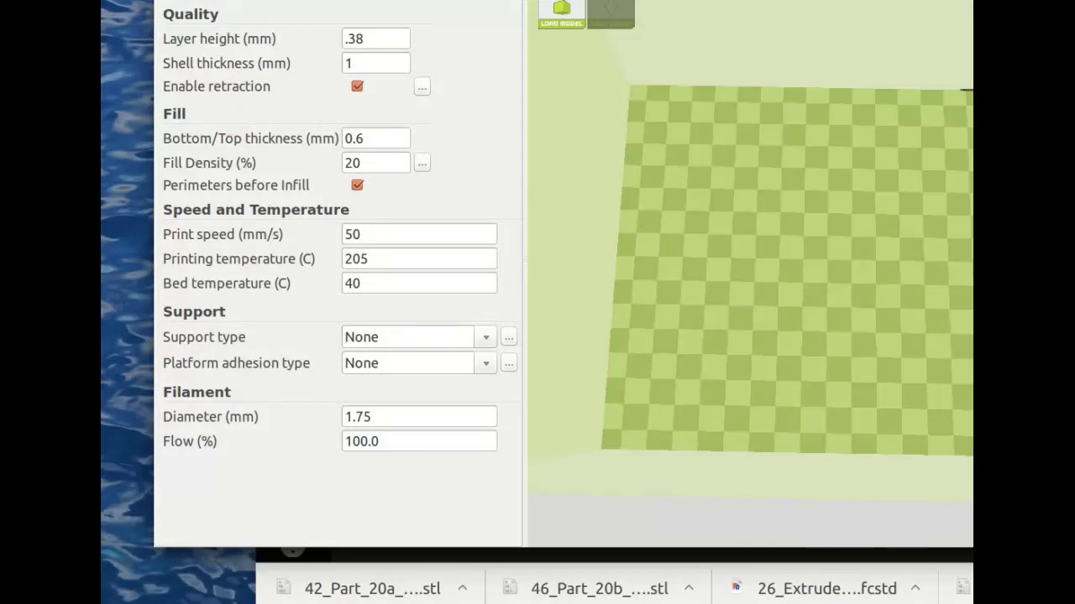
drag(105, 84, 882, 237)
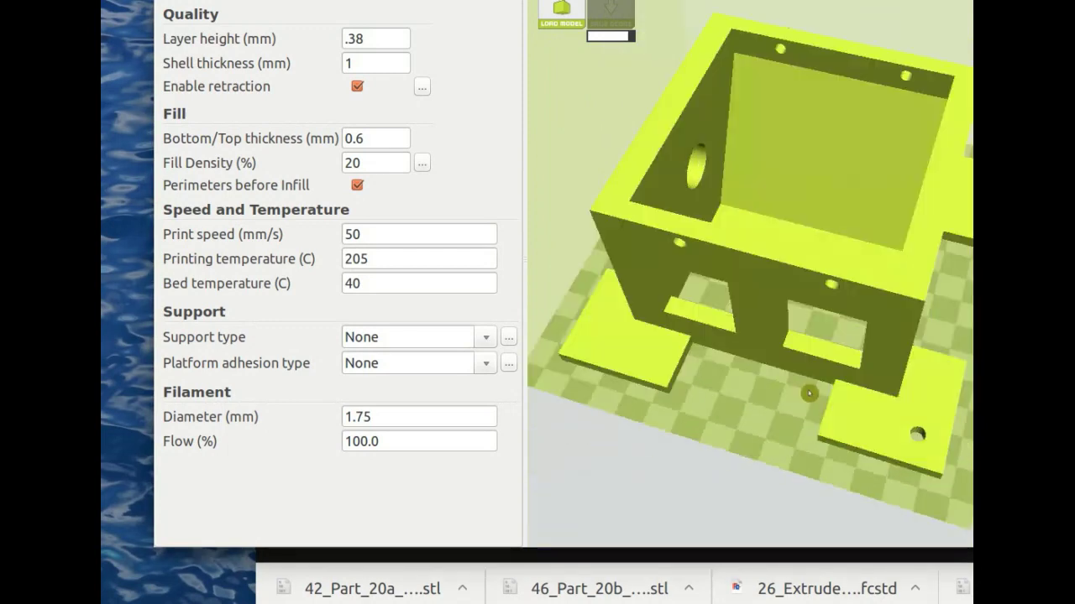
Step: Examine the Part 20a case's interior, wall holes, window cutouts and mounting tabs from several angles
right_drag(808, 393, 417, 411)
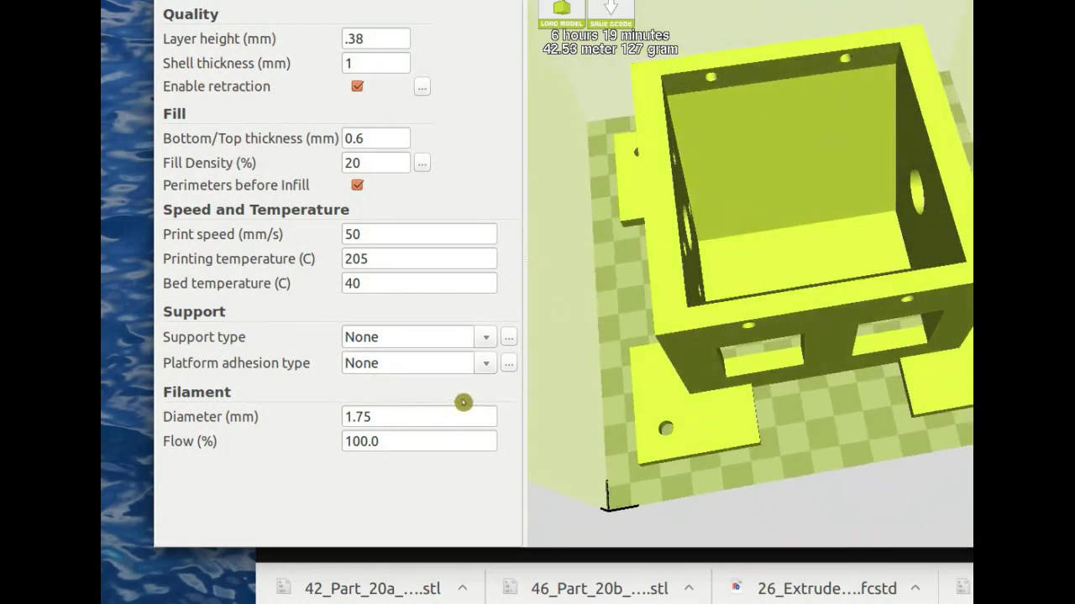
right_drag(579, 396, 607, 181)
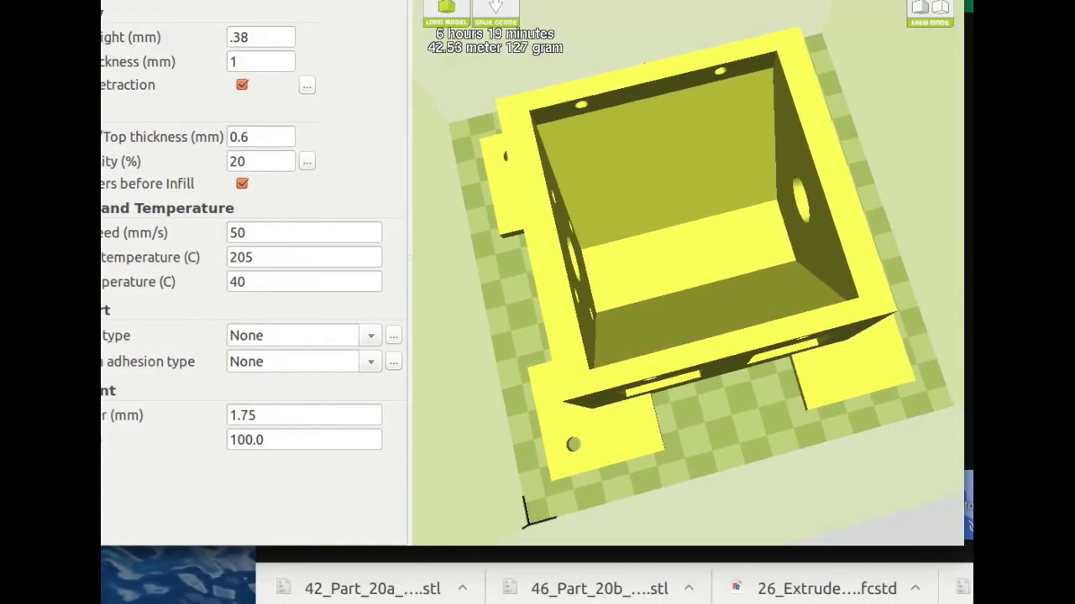
right_drag(697, 292, 666, 325)
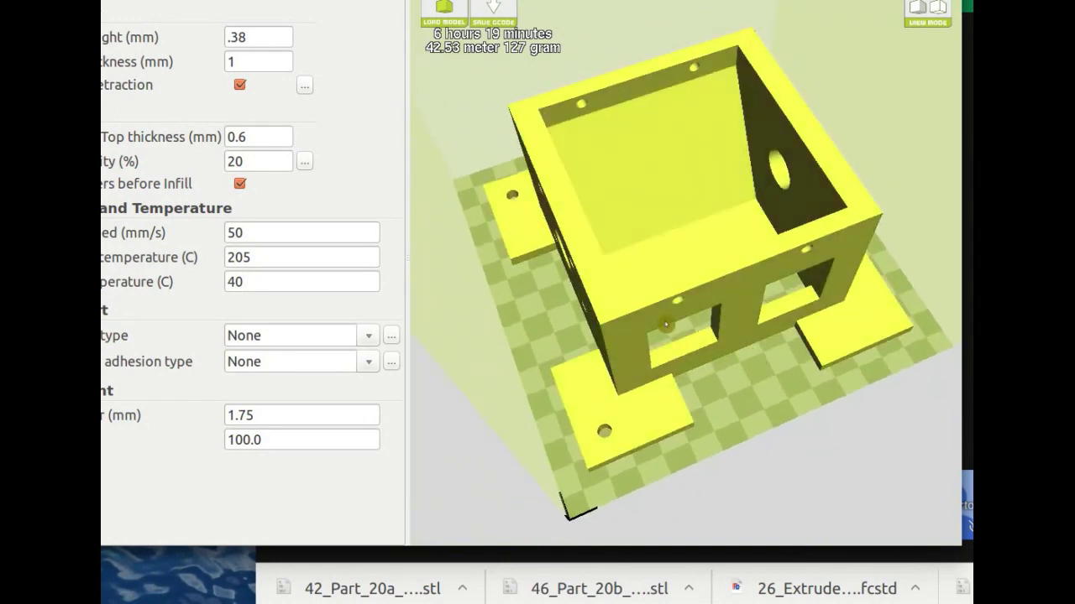
right_drag(593, 284, 728, 363)
right_drag(649, 334, 709, 337)
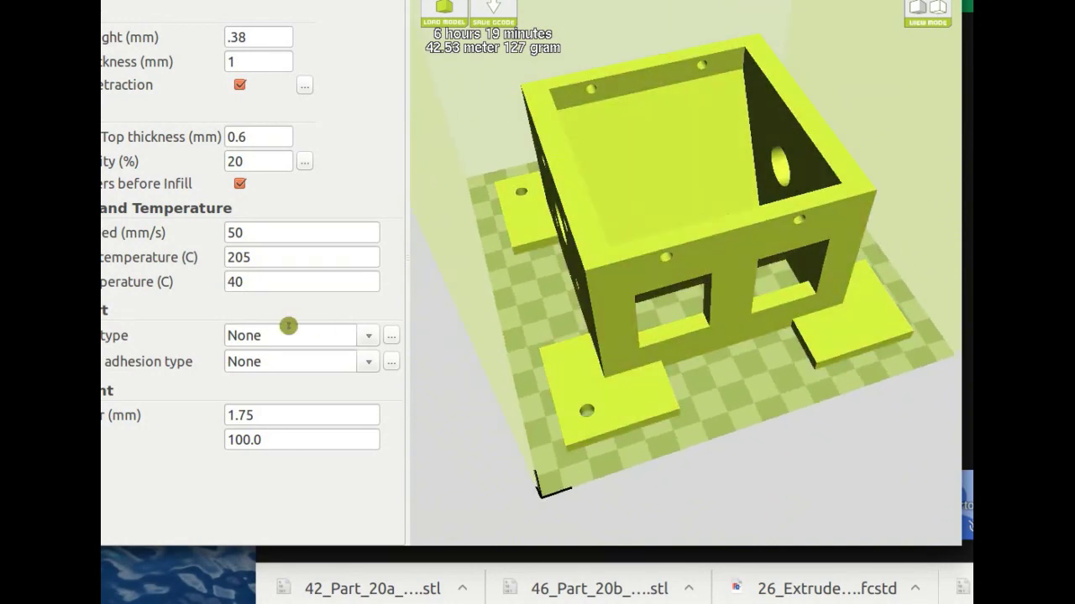
right_drag(517, 305, 526, 306)
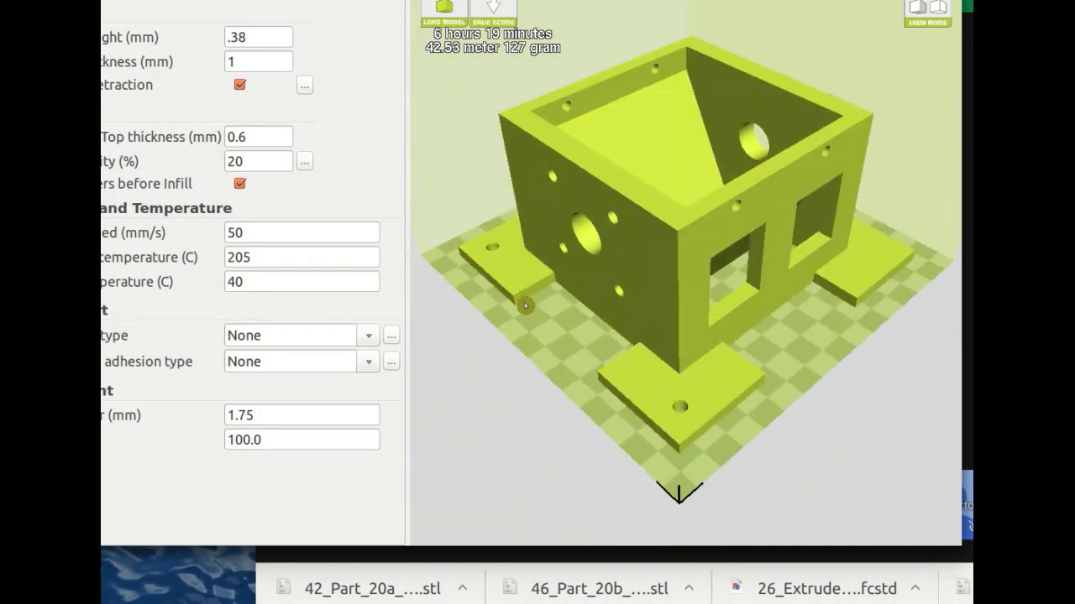
right_drag(723, 345, 707, 385)
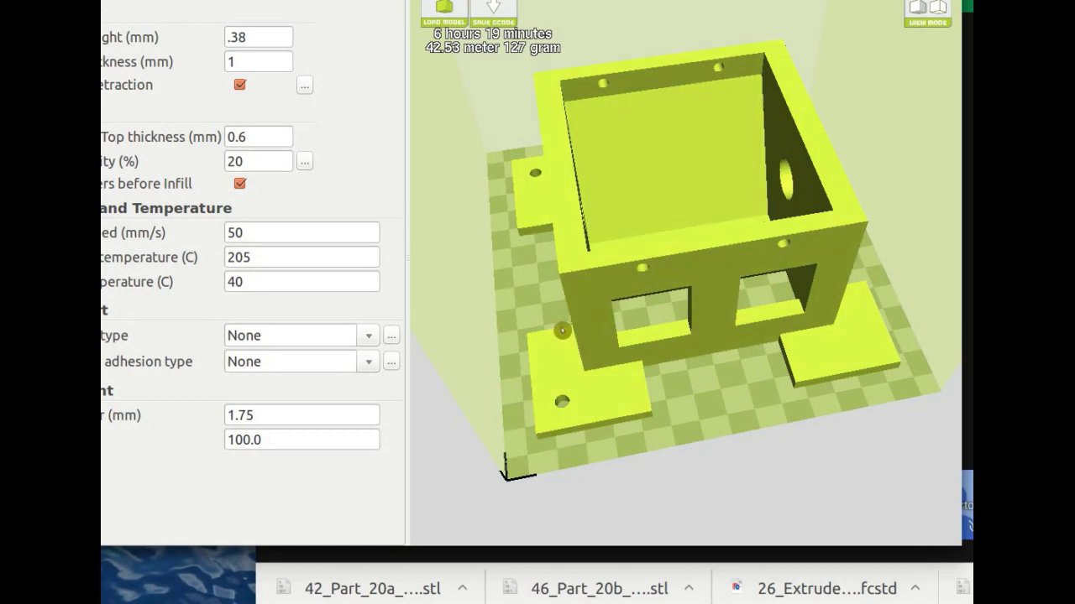
right_drag(562, 330, 782, 317)
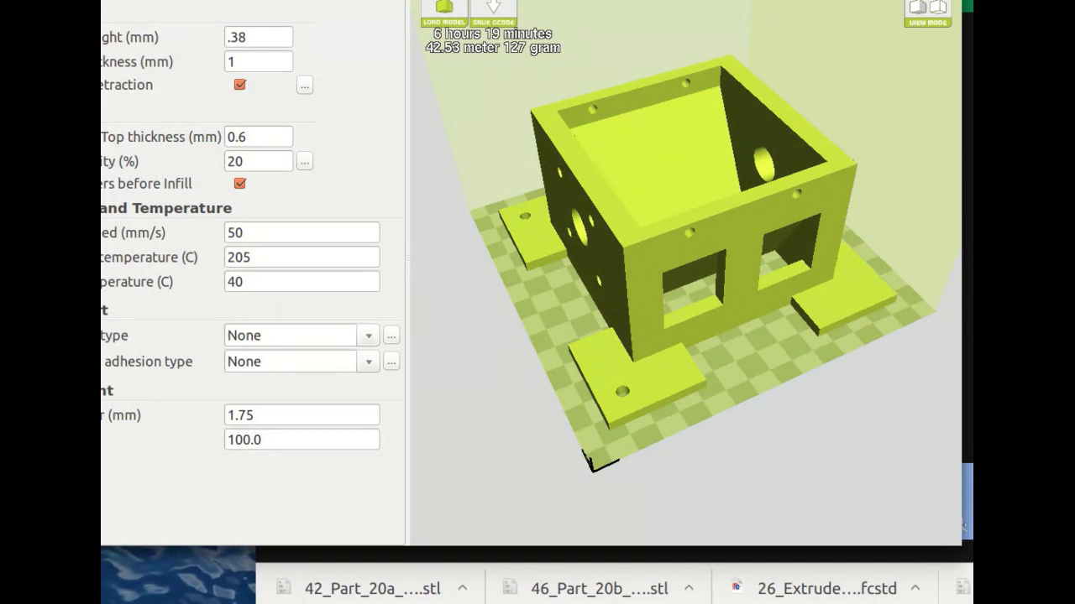
Step: Minimize the screen recorder and take an area screenshot of the Part 20a case on the print bed
drag(877, 280, 290, 356)
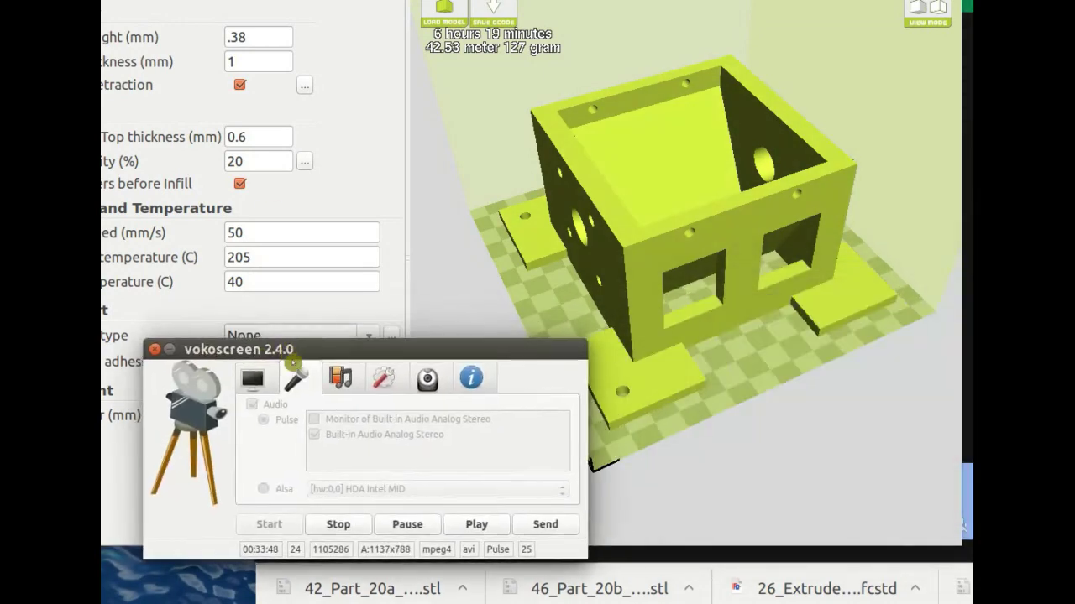
click(169, 350)
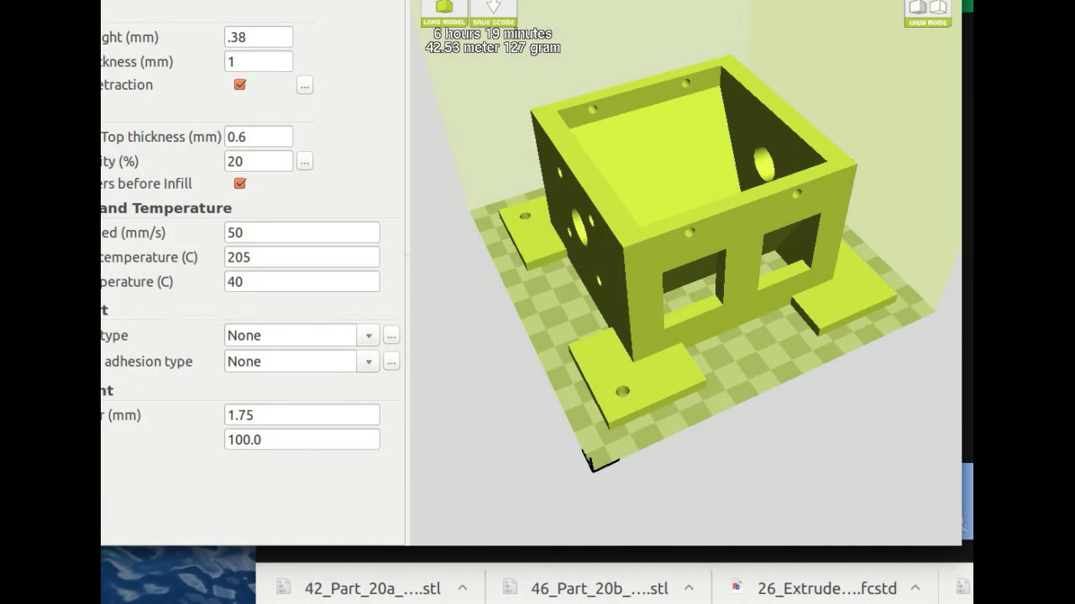
key(Print)
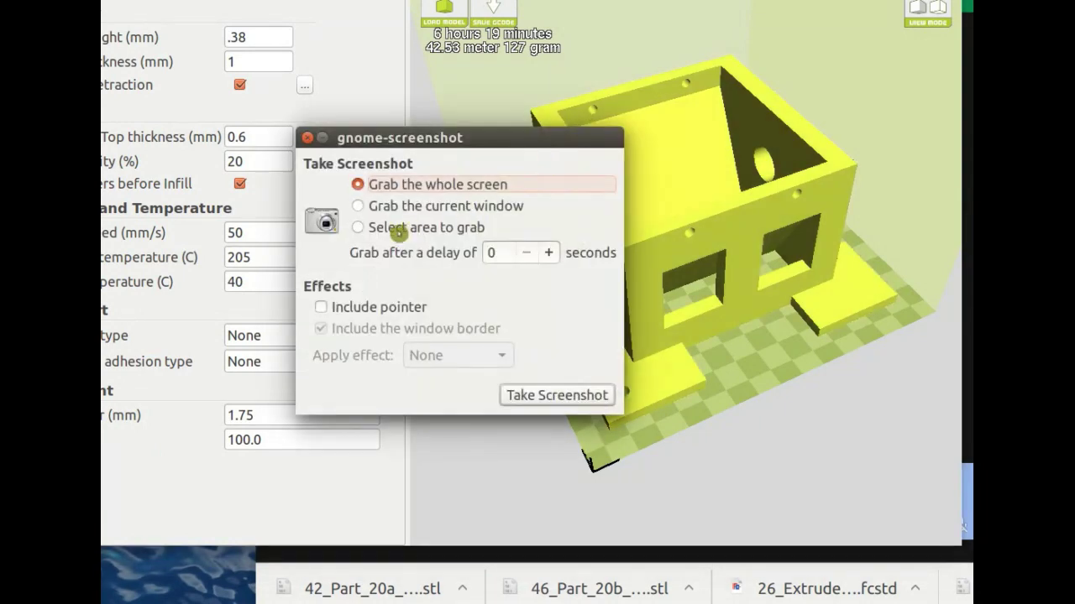
click(363, 229)
click(363, 228)
click(557, 395)
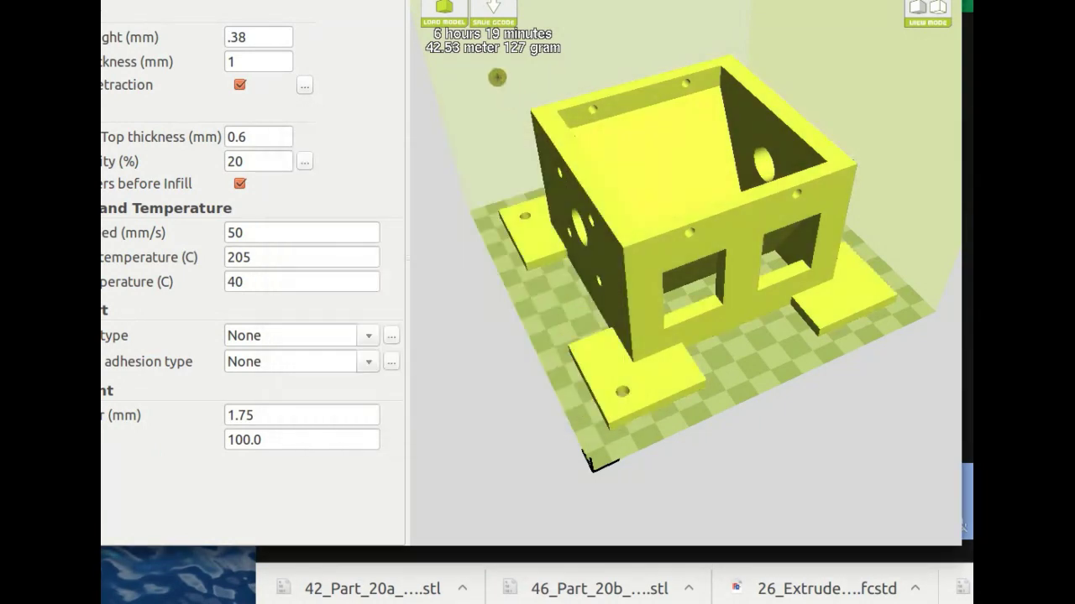
drag(493, 59, 909, 396)
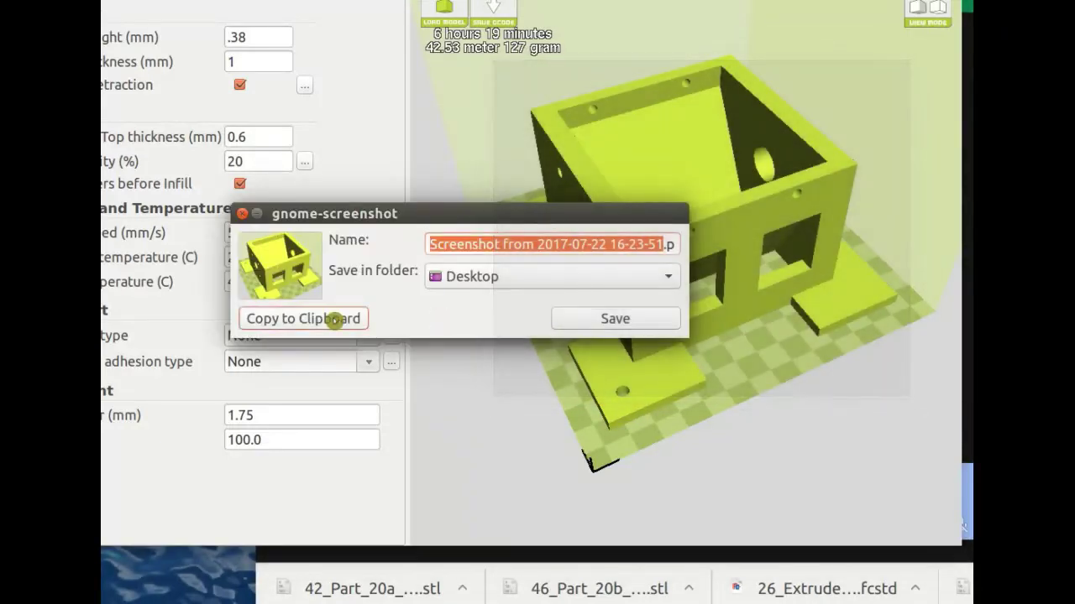
key(alt+Tab)
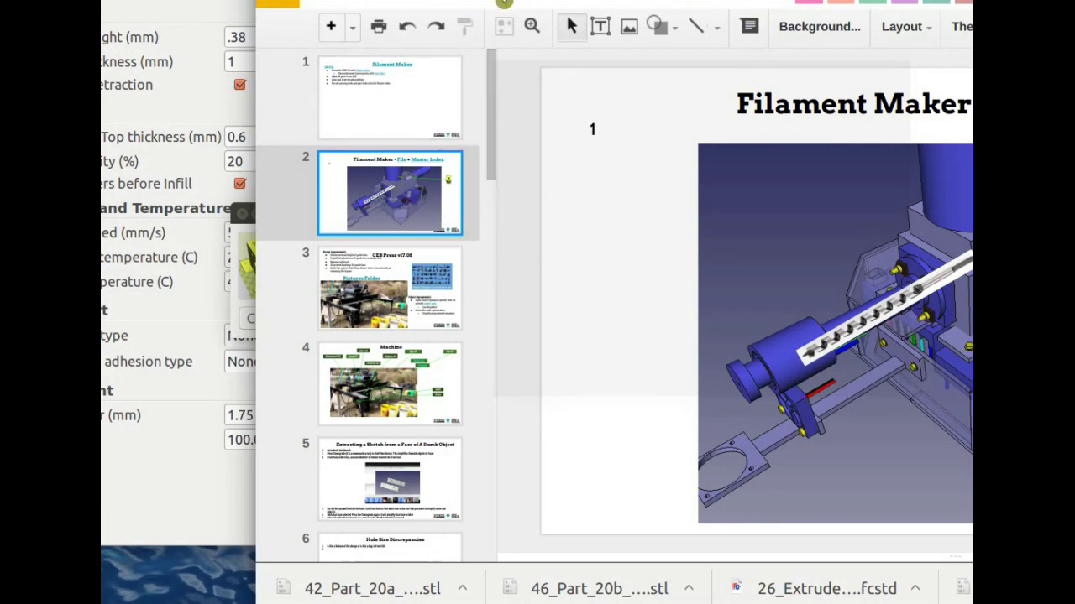
drag(534, 7, 525, 0)
click(521, 0)
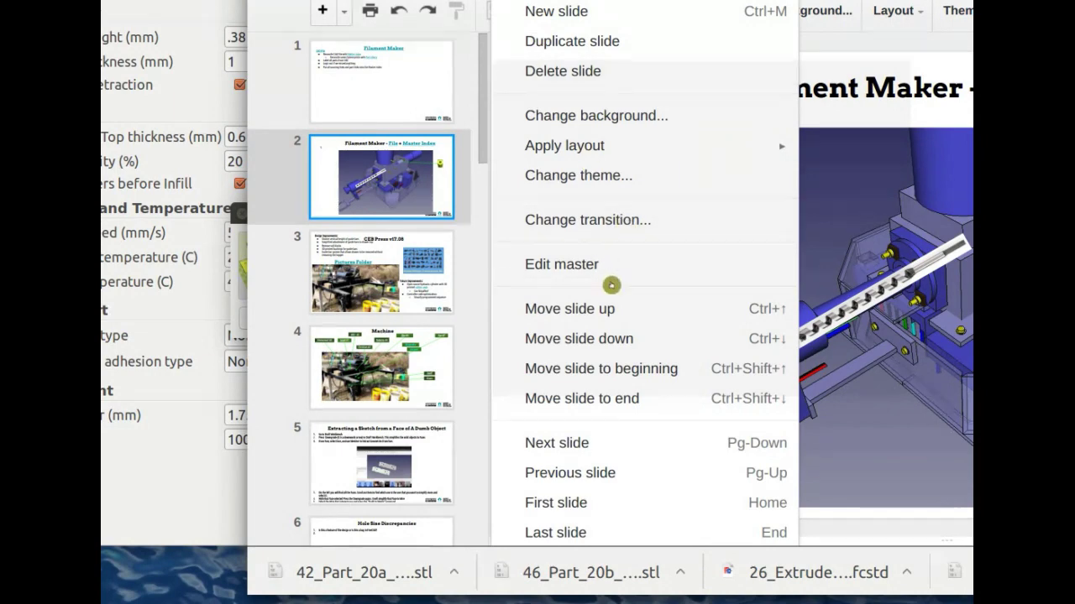
Step: Return to Cura and inspect the Part 20a case's end wall with the large central hole and four small holes
click(173, 117)
drag(780, 210, 804, 228)
right_drag(803, 247, 850, 238)
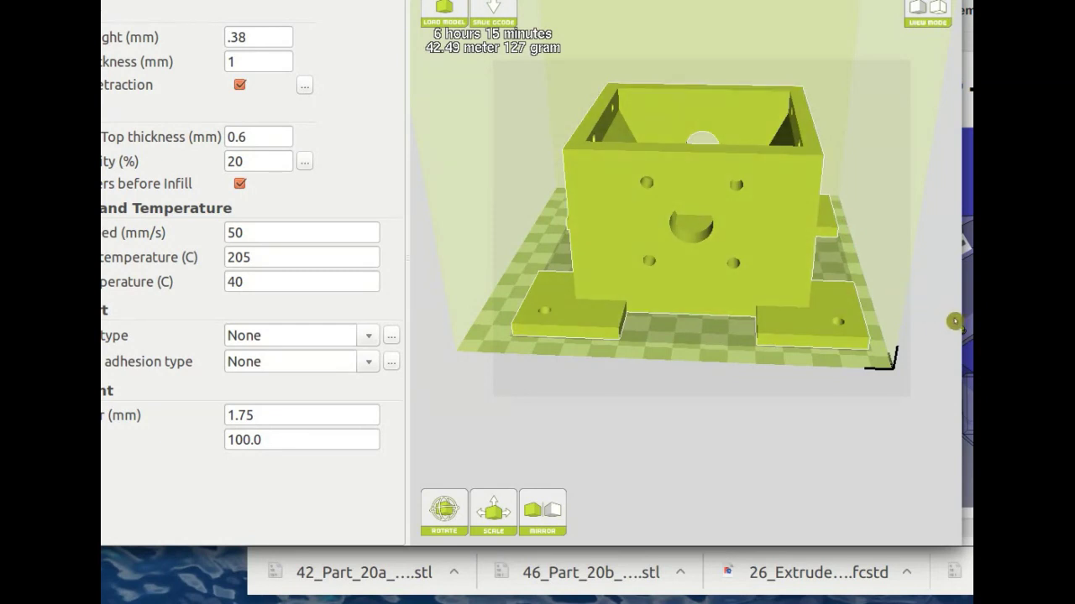
click(967, 168)
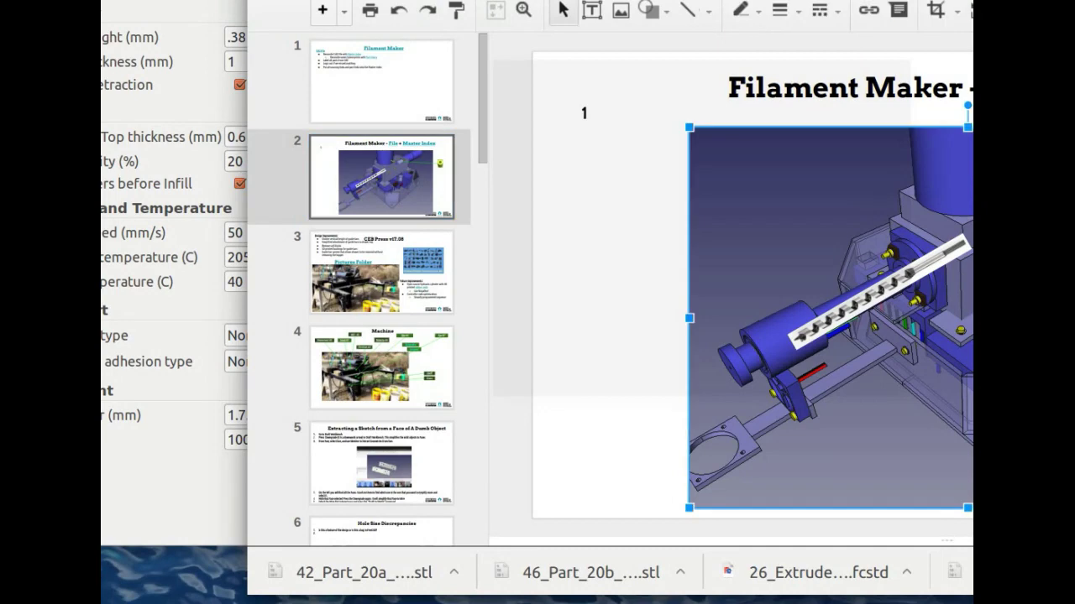
key(alt+f)
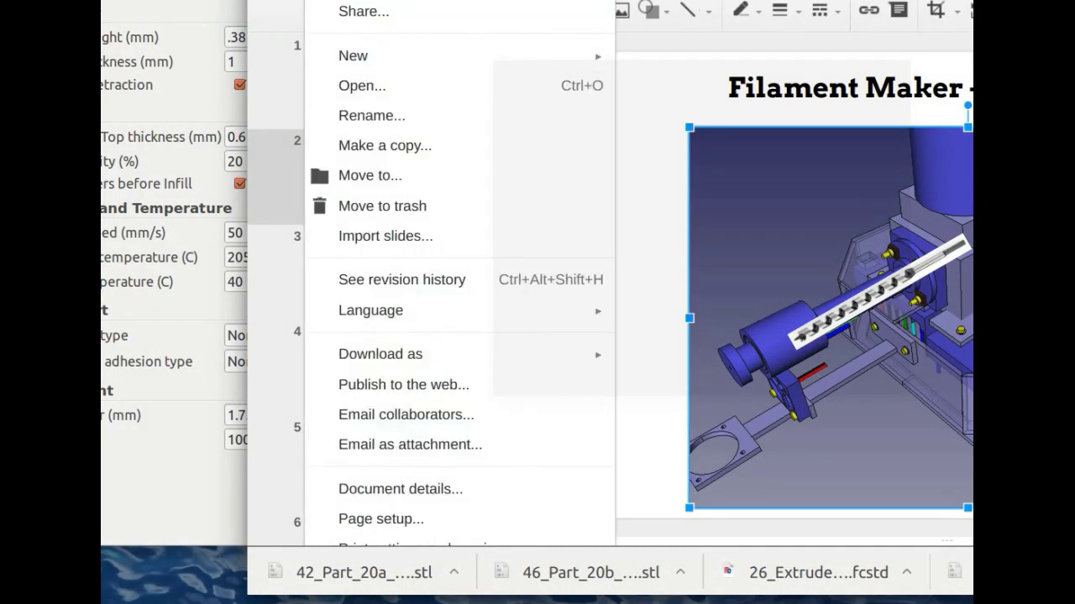
click(384, 149)
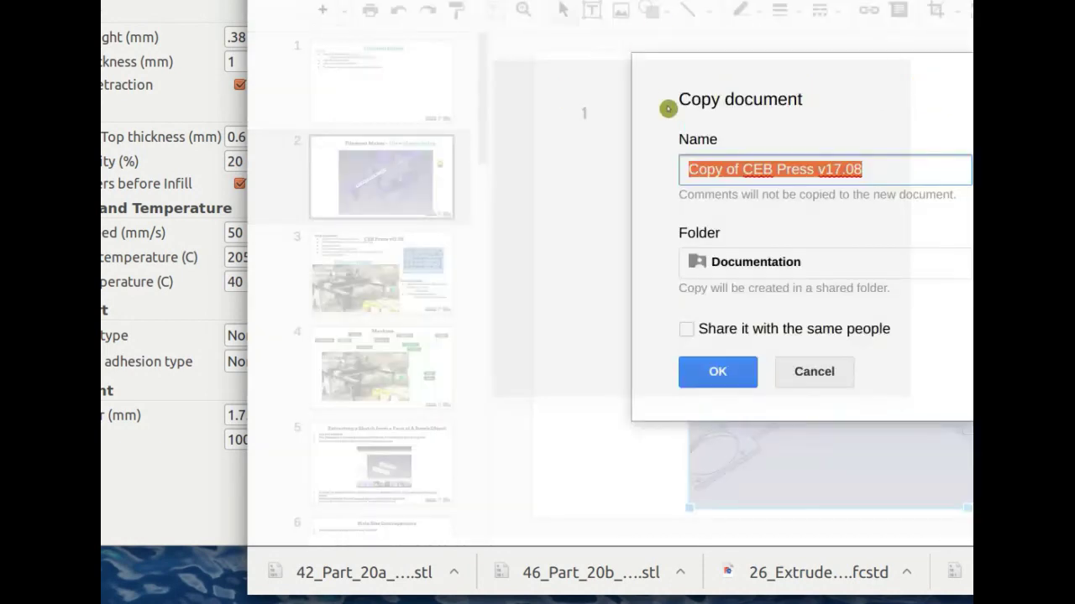
click(810, 378)
Step: Duplicate slide 2 and delete the assembly picture, the number 1 text box and the auger picture from the copy
click(508, 2)
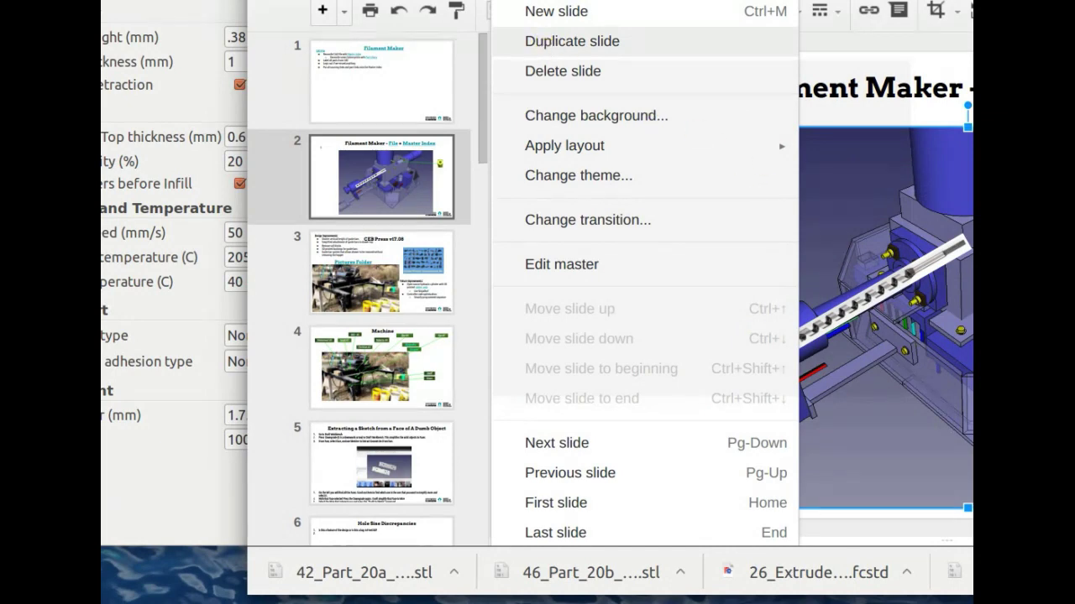
click(570, 41)
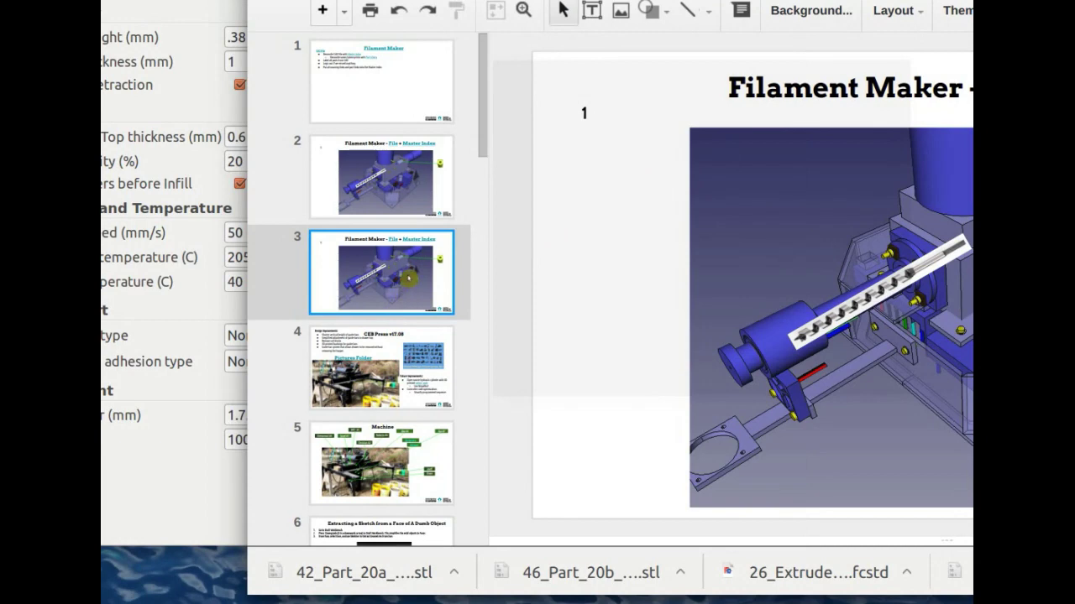
click(950, 301)
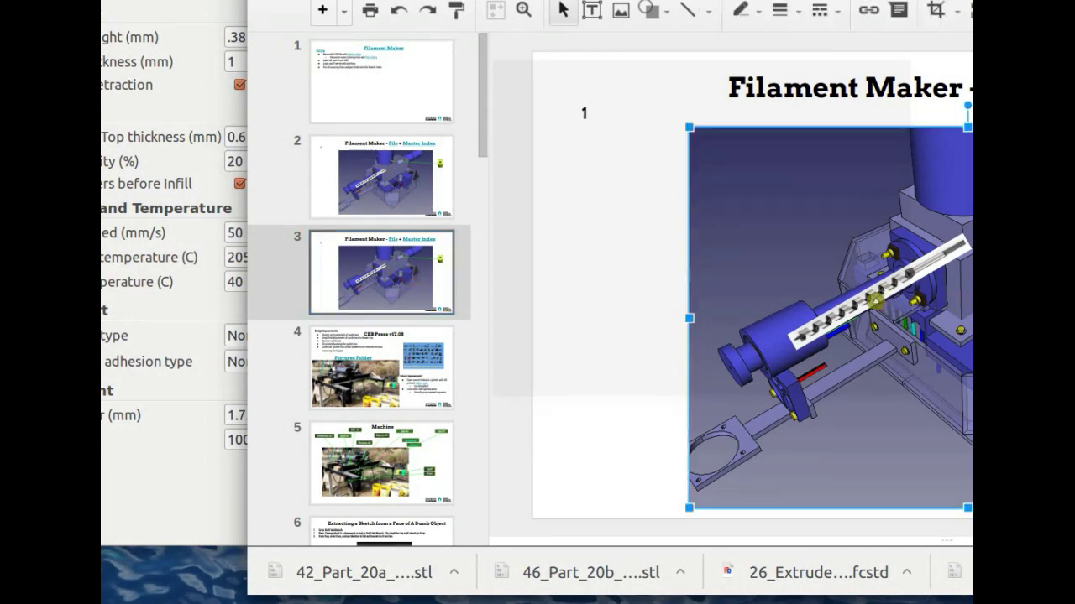
click(878, 295)
click(713, 266)
key(Delete)
click(849, 378)
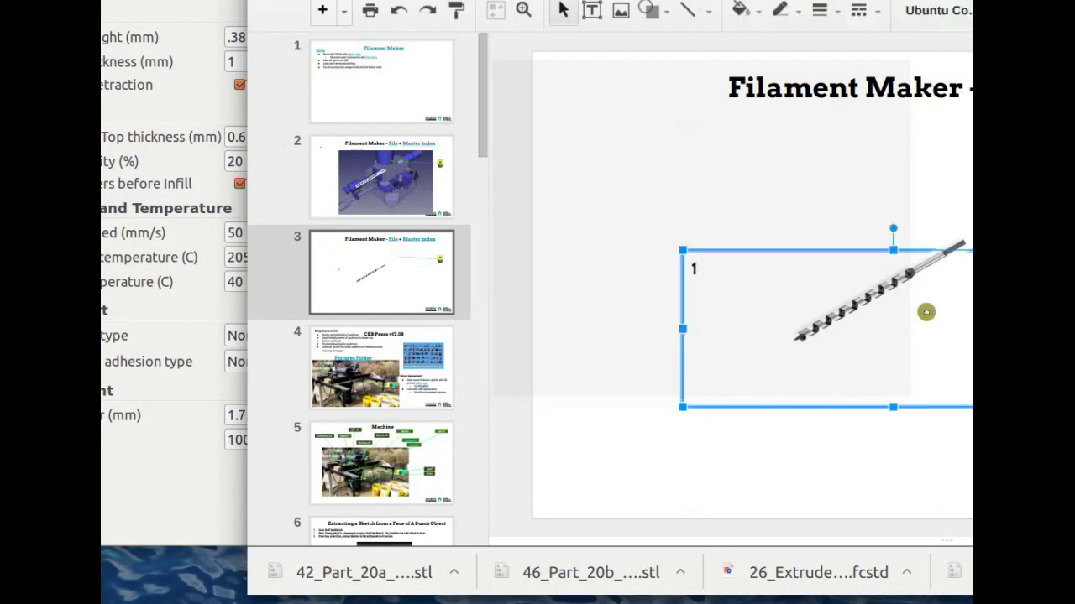
key(Escape)
click(895, 284)
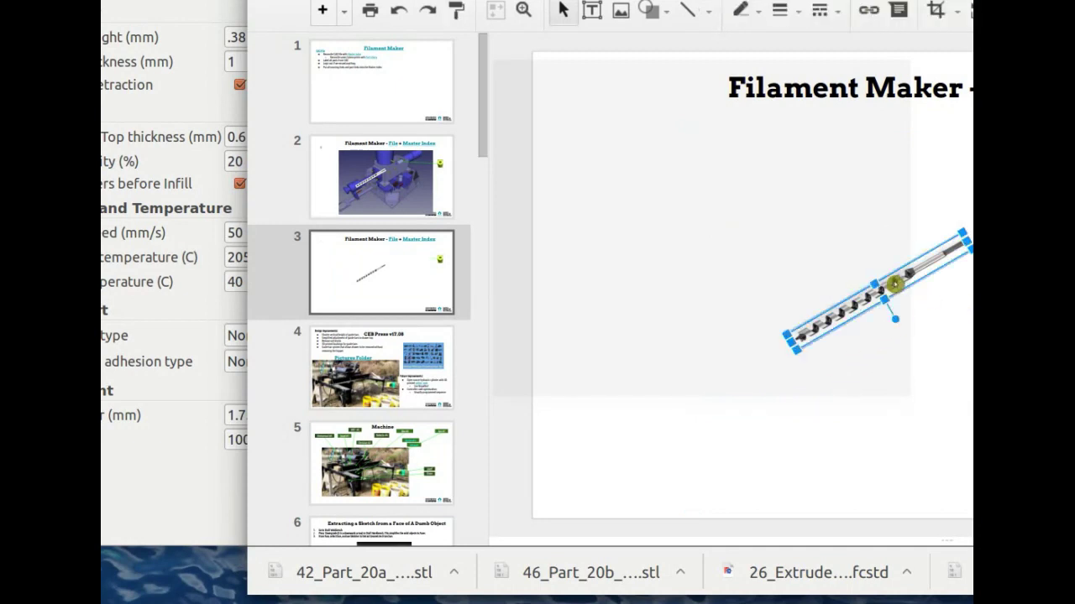
key(Delete)
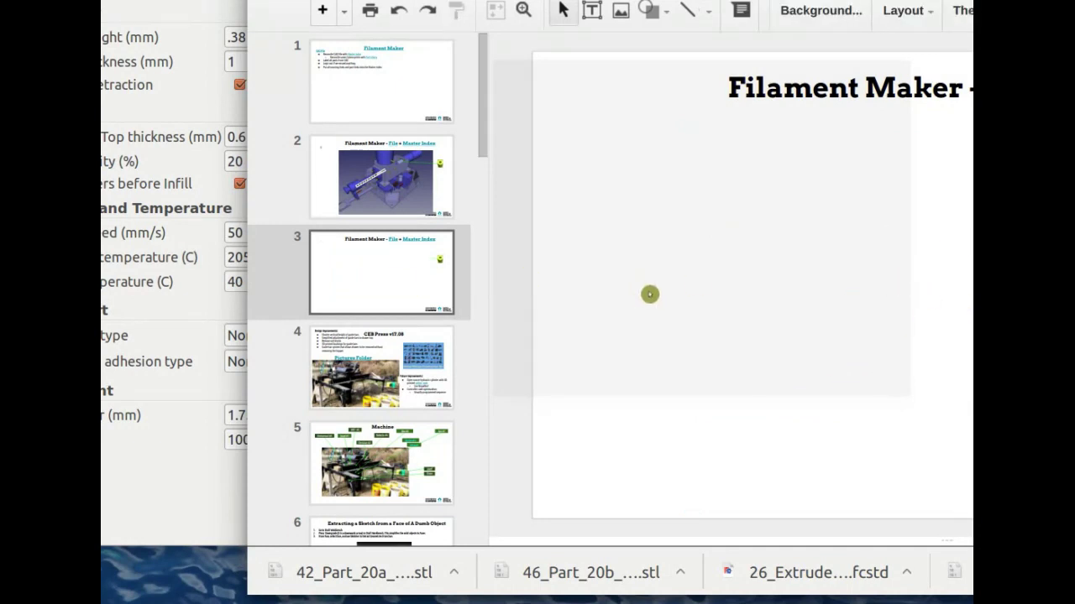
Step: Paste the Part 20a case screenshot onto slide 3, shrink it and place it in the middle of the slide
key(ctrl+v)
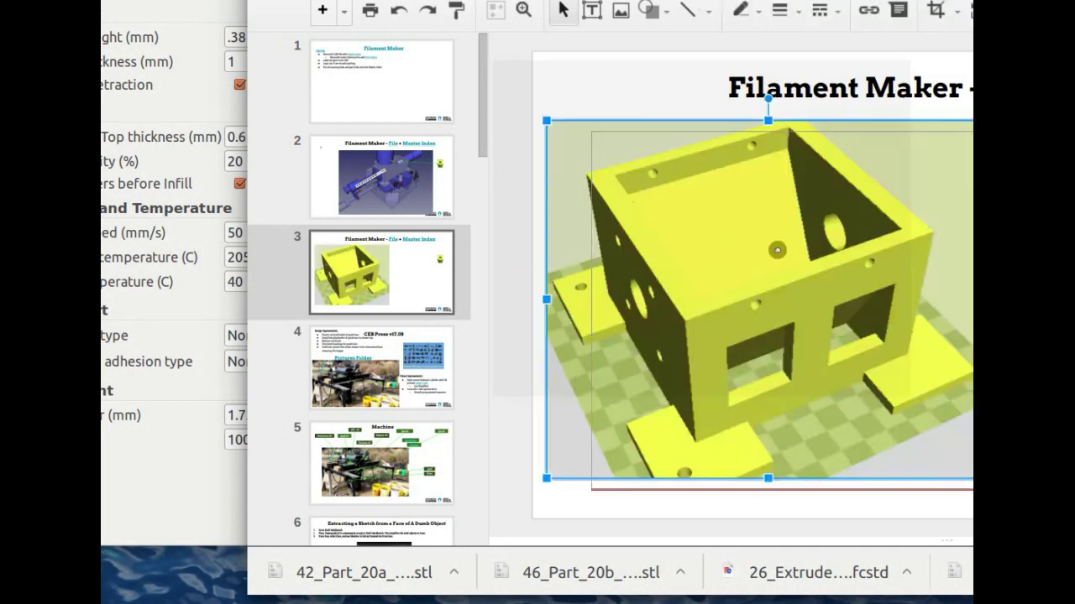
drag(1036, 132, 936, 211)
drag(751, 300, 883, 282)
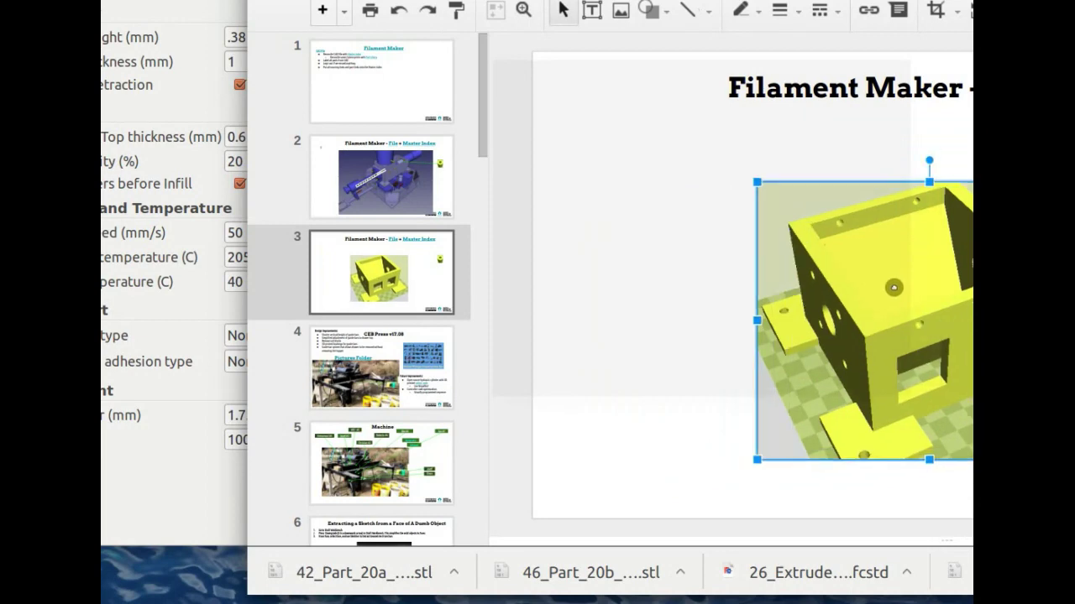
Step: Move the assembly picture on slide 2 slightly down and to the left, undoing the extra leftward shift
click(431, 210)
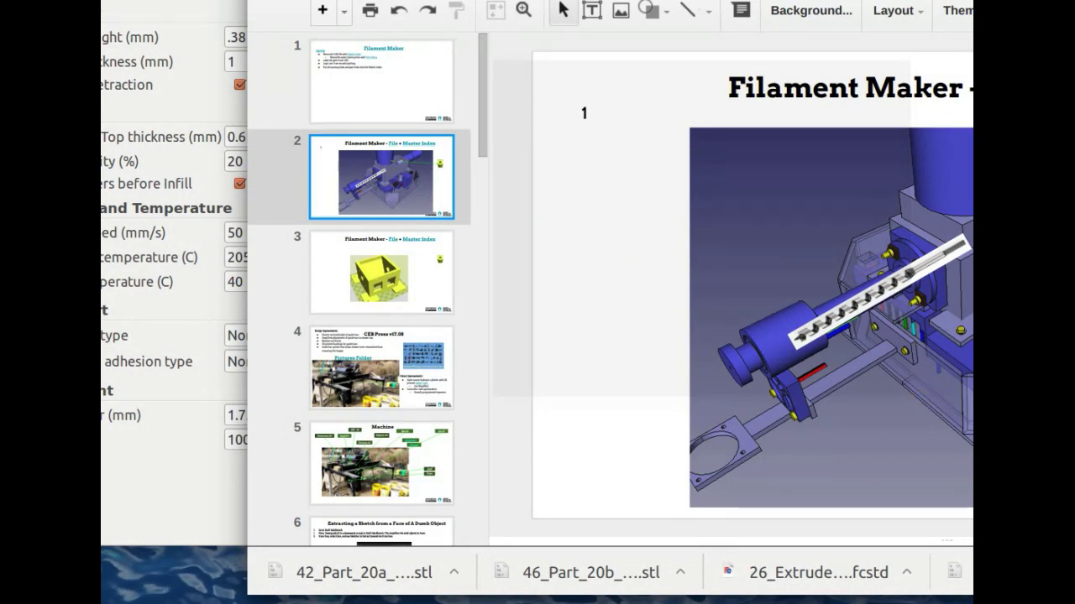
click(831, 193)
drag(827, 317, 806, 342)
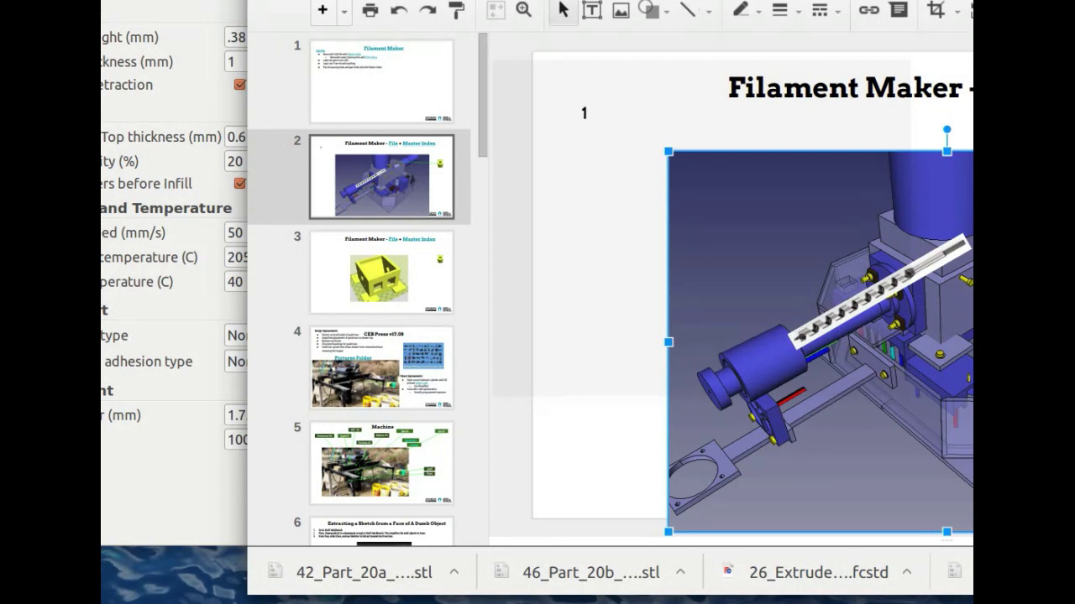
drag(947, 342, 911, 342)
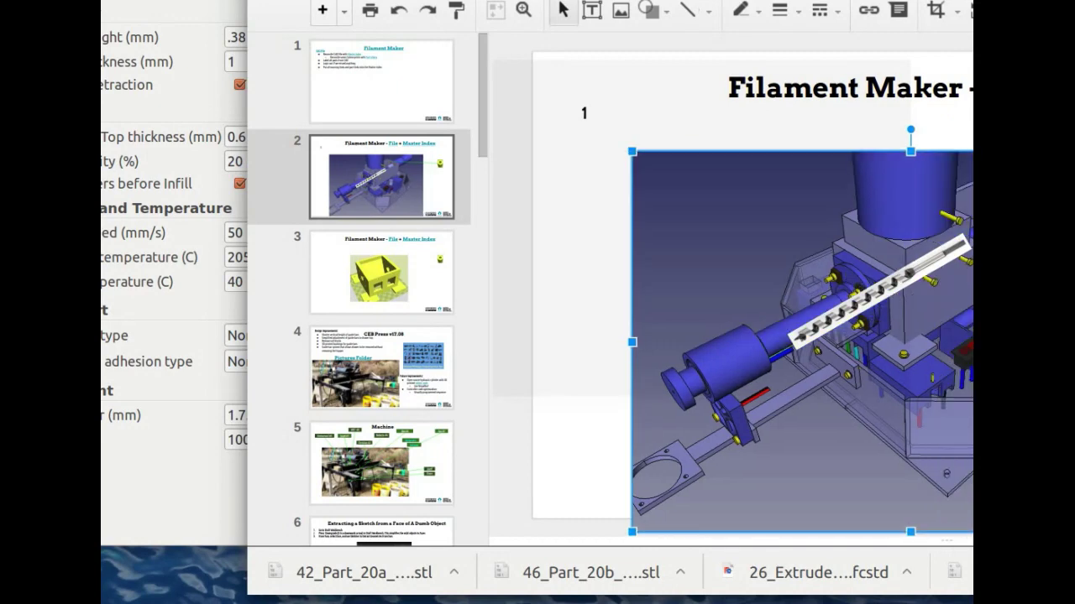
key(ctrl+z)
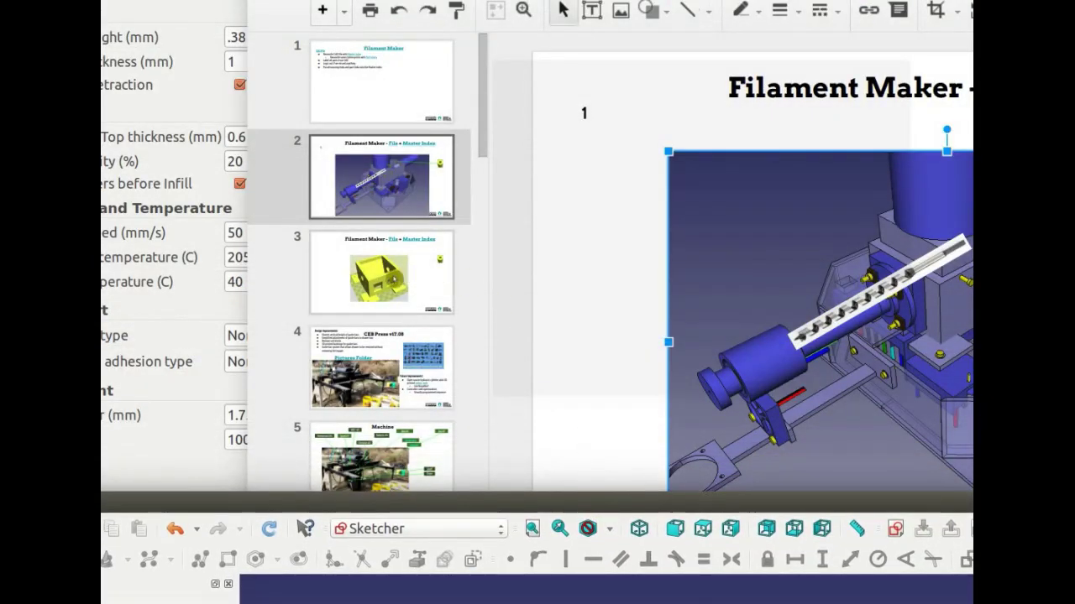
Step: Return to slide 3 and move the Part 20a case picture to the slide's left half
drag(346, 275, 342, 277)
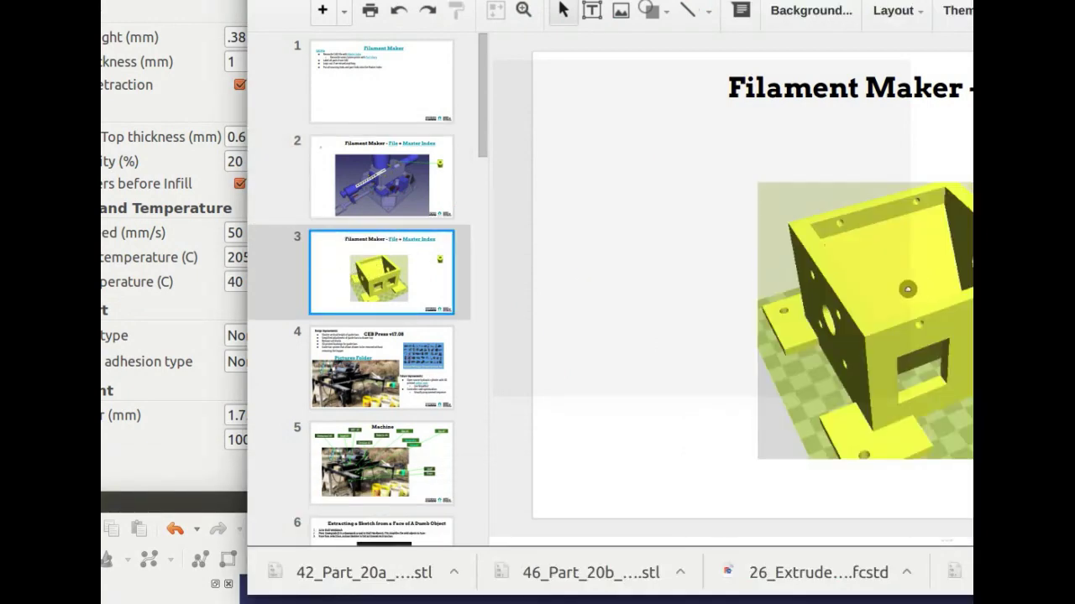
drag(881, 290, 688, 279)
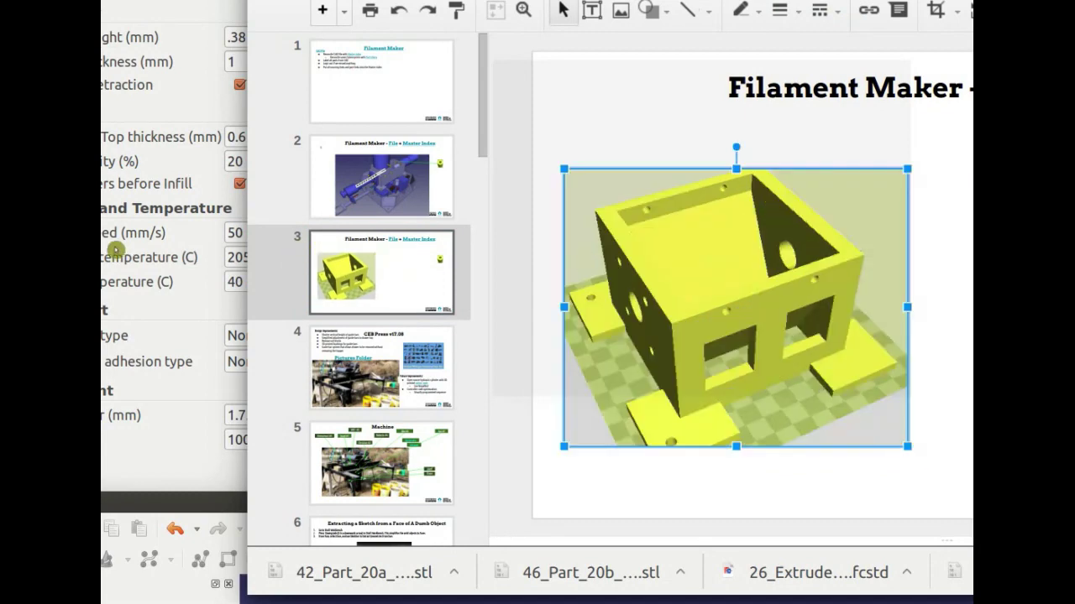
Step: Switch to Cura, delete the Part 20a case from the print bed and load the downloaded Part 20b case STL
click(203, 264)
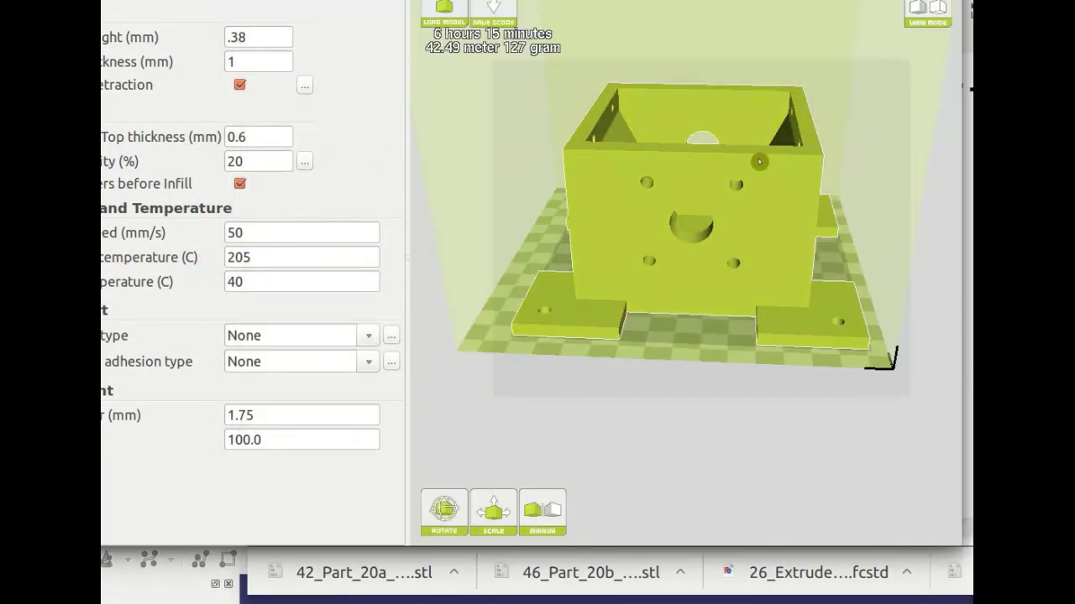
right_click(671, 217)
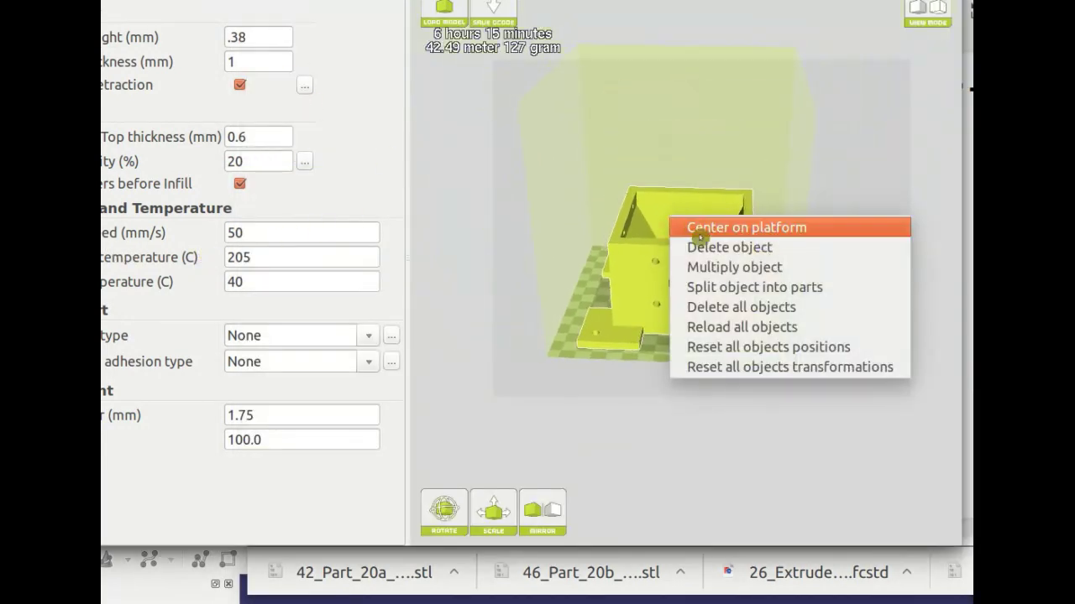
click(722, 247)
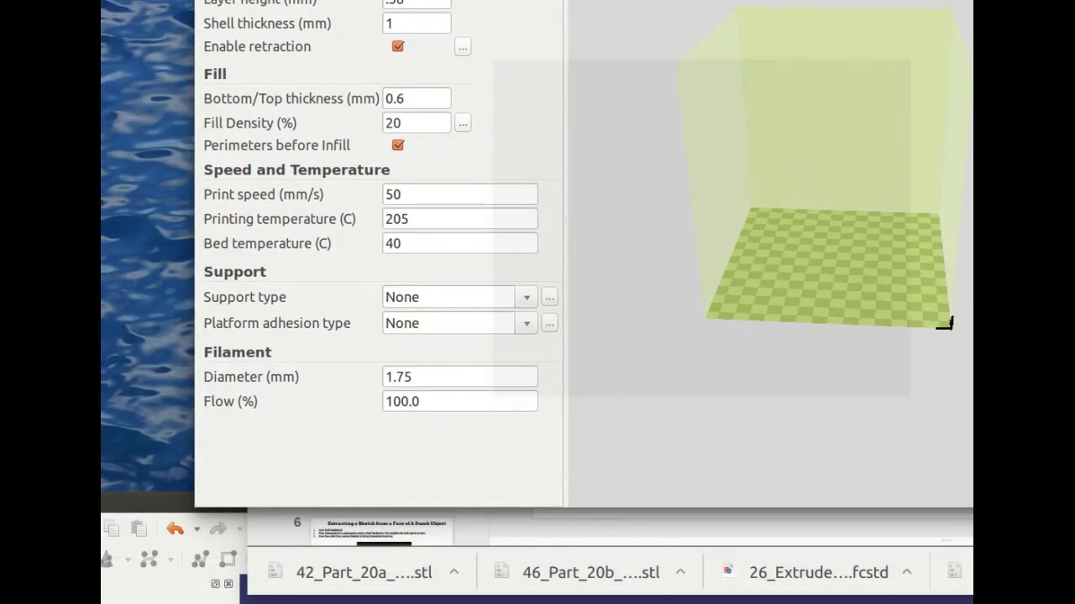
drag(105, 134, 818, 218)
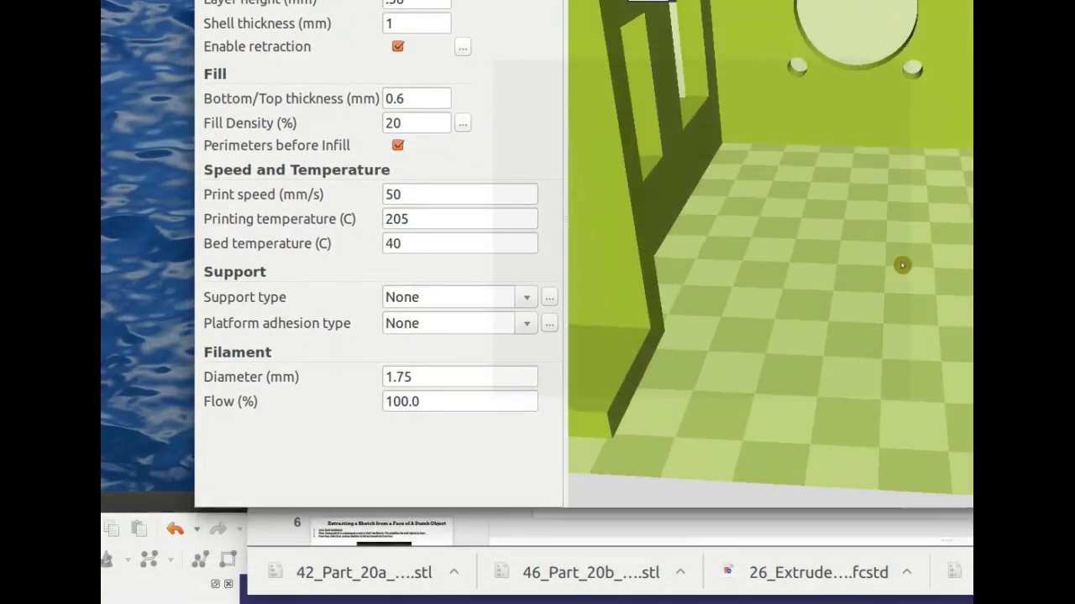
Step: Examine the Part 20b case from above and compare it with the filament maker assembly in FreeCAD
right_drag(902, 265, 755, 324)
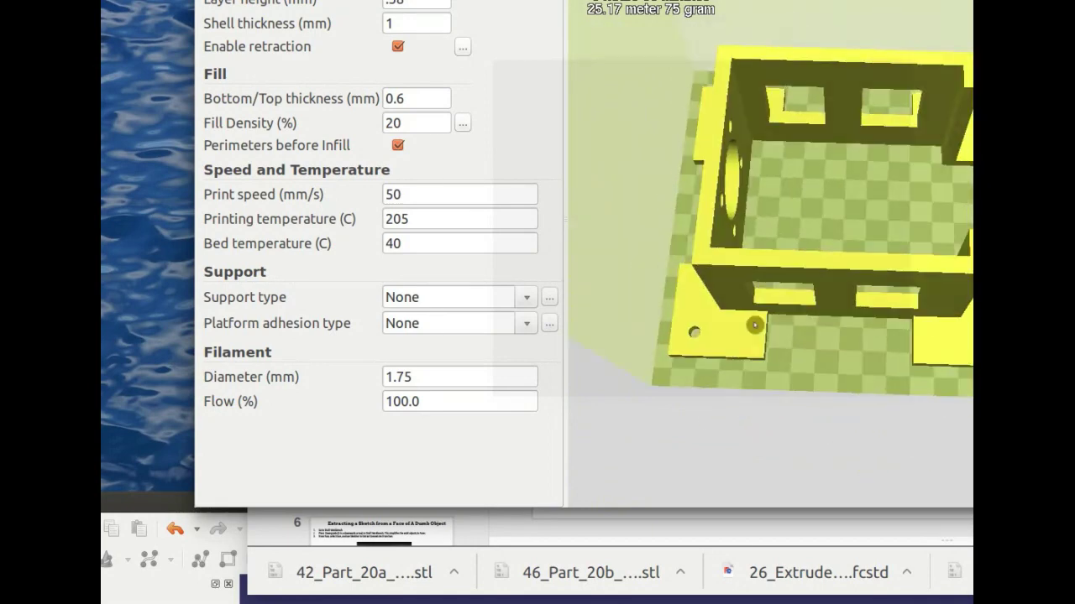
drag(112, 495, 7, 245)
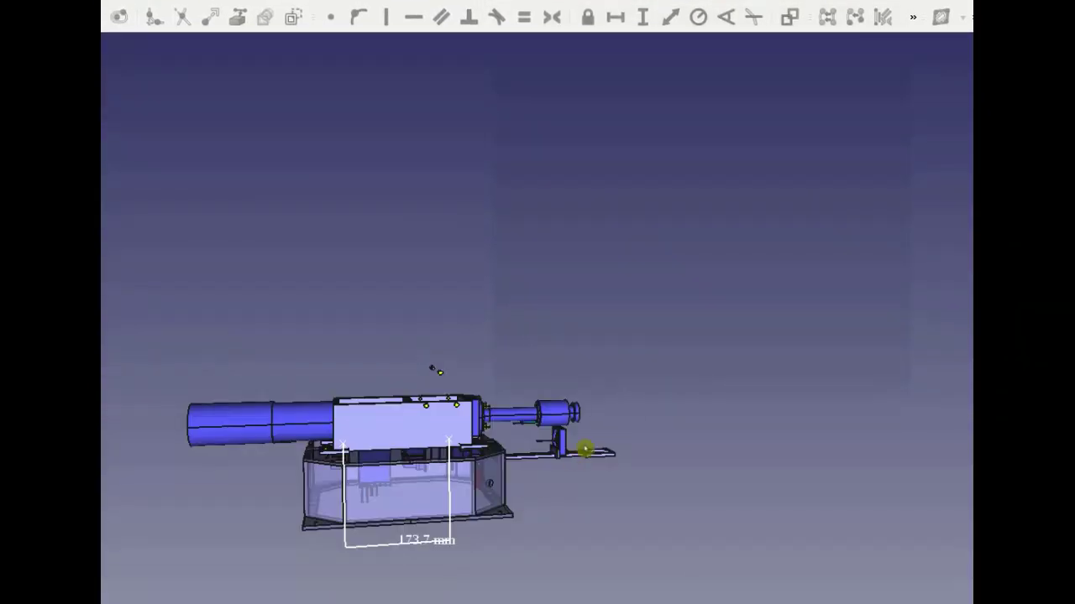
middle_drag(459, 399, 571, 484)
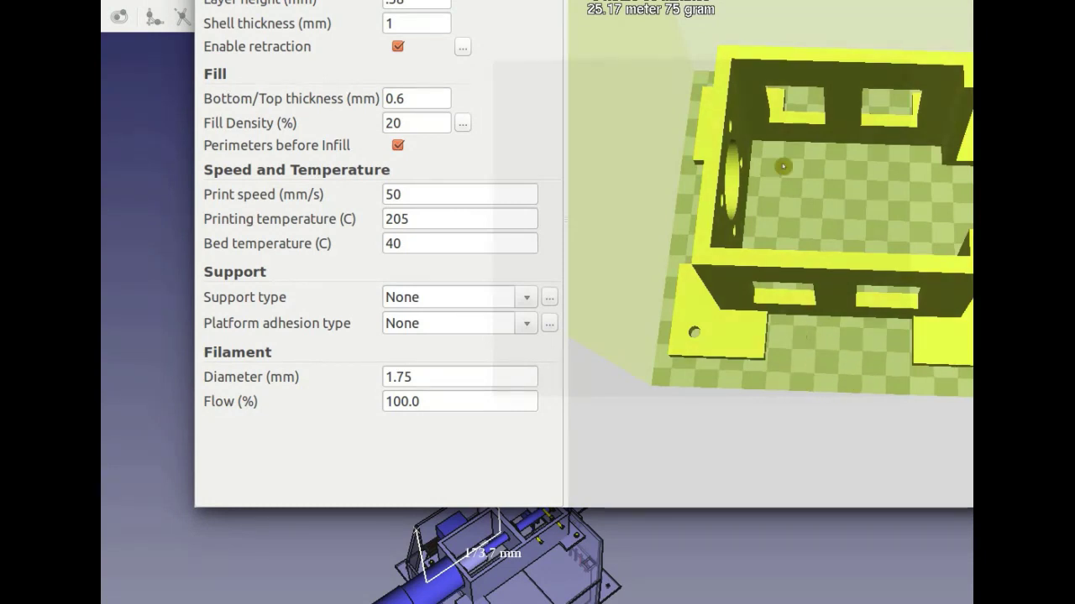
Step: Return to Cura and orient the Part 20b case to an angled view showing its open end, window cutouts and holed end wall
alt+drag(940, 195, 753, 158)
scroll(744, 147, up, 1)
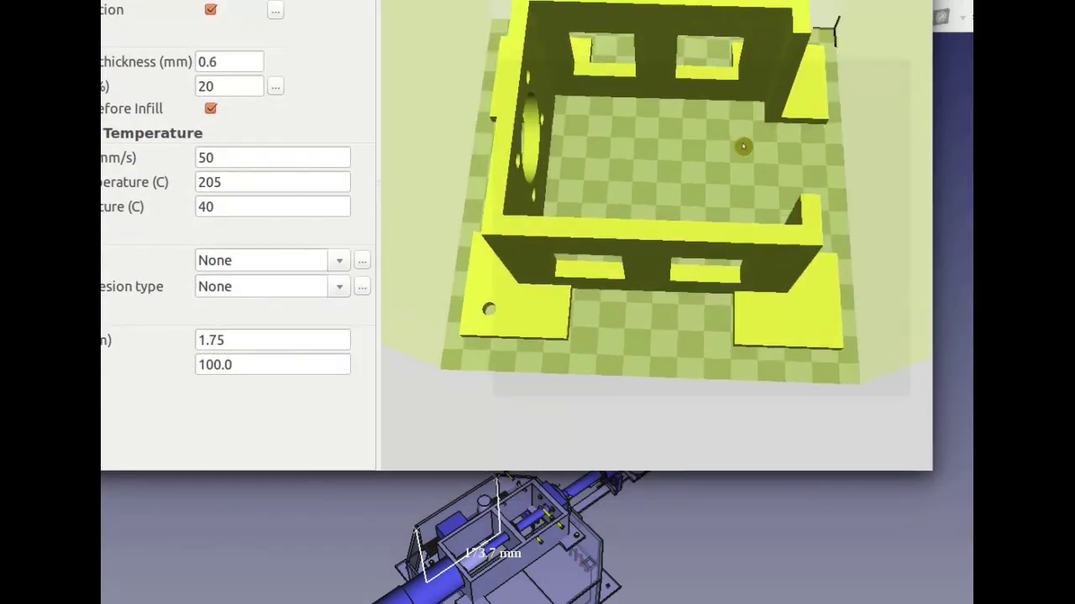
scroll(744, 147, down, 2)
drag(761, 269, 777, 290)
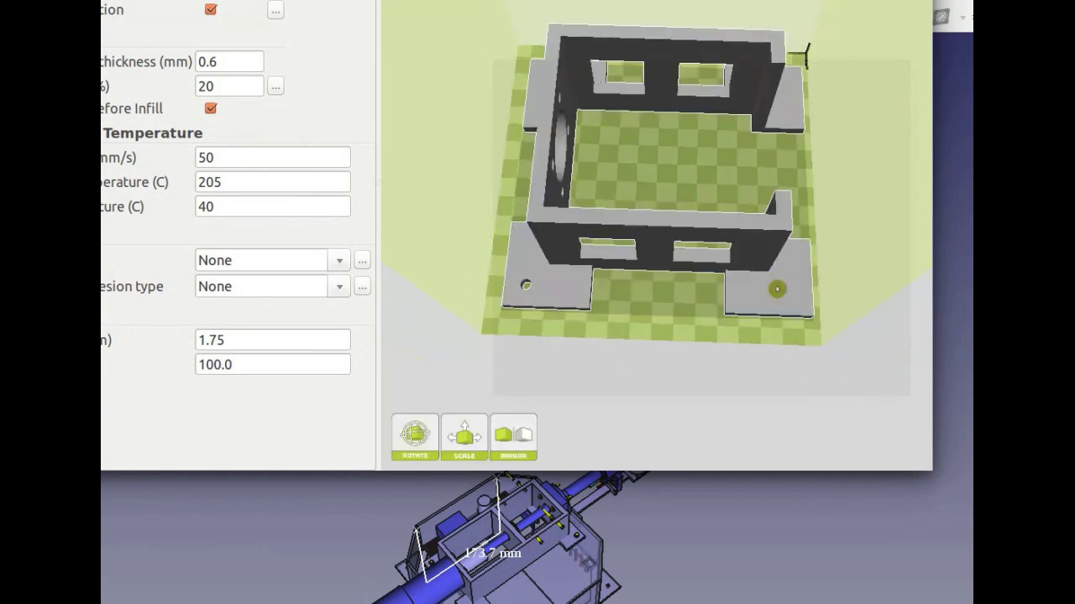
right_drag(778, 290, 736, 231)
drag(738, 230, 742, 231)
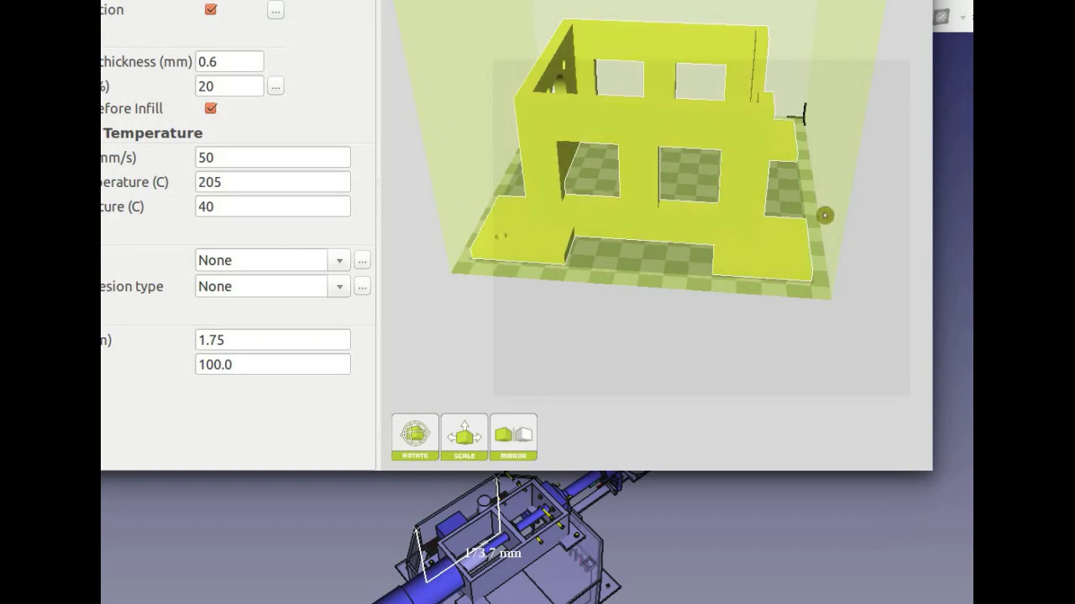
scroll(824, 217, down, 1)
right_drag(840, 275, 725, 276)
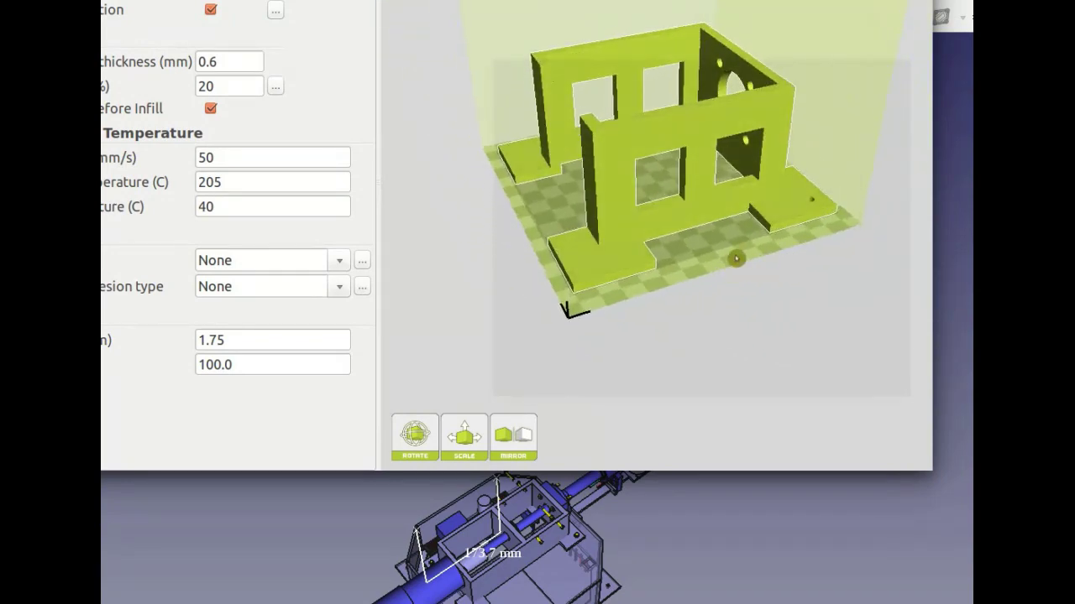
scroll(725, 257, down, 1)
right_drag(724, 257, 728, 266)
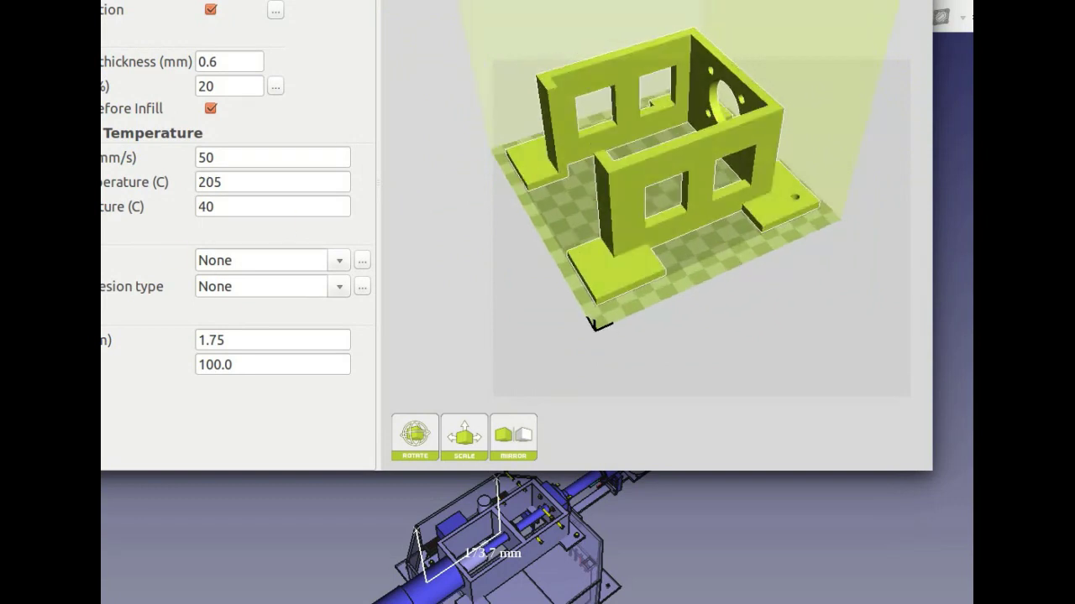
Step: Discard the previous unsaved screenshot and take an area screenshot of the Part 20b case on the print bed
key(Print)
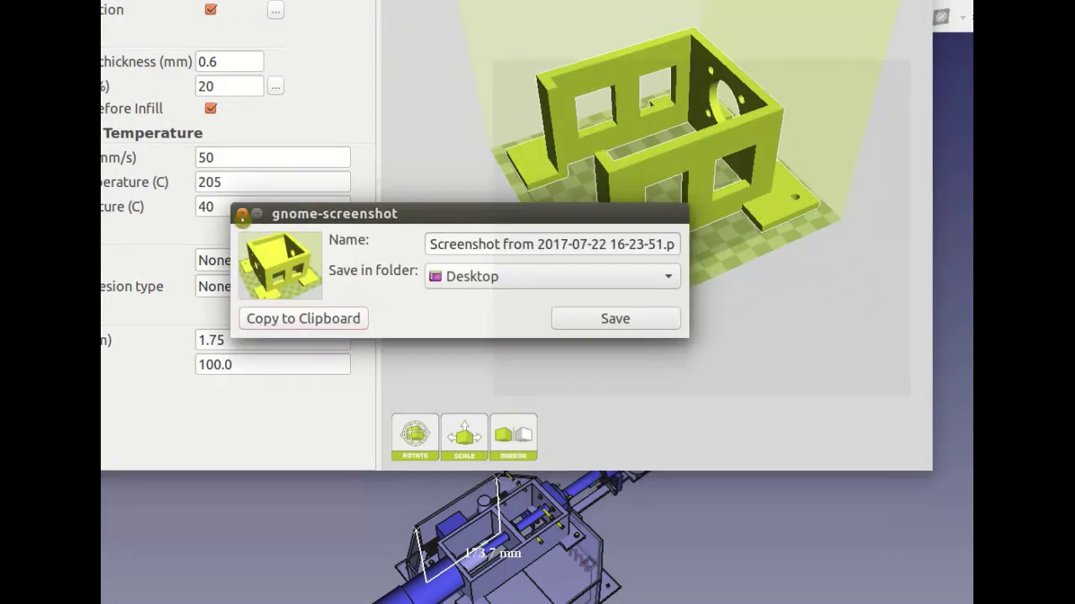
click(244, 213)
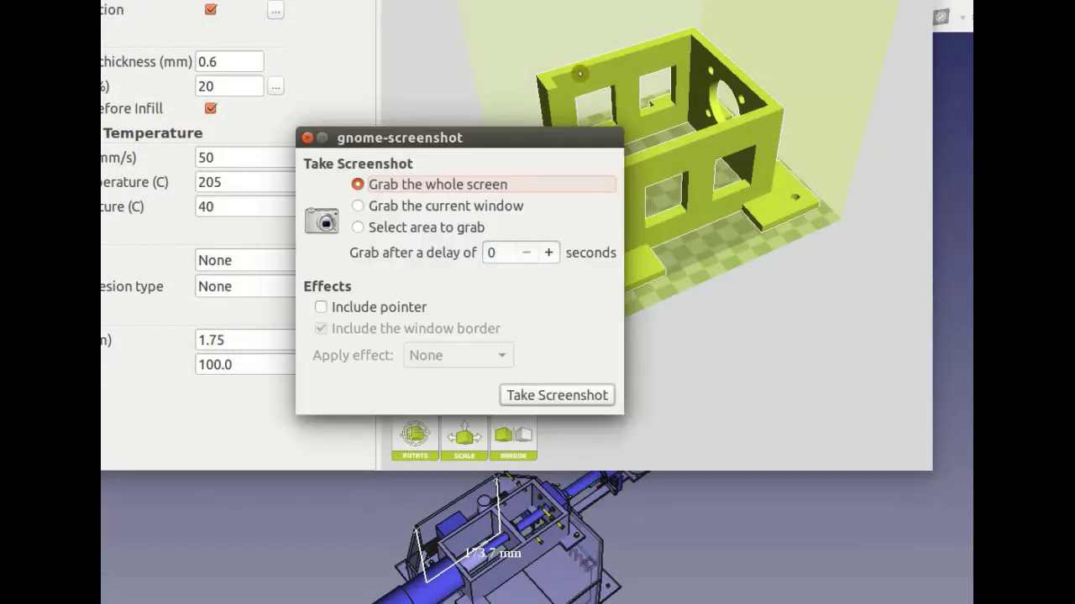
click(358, 227)
click(594, 378)
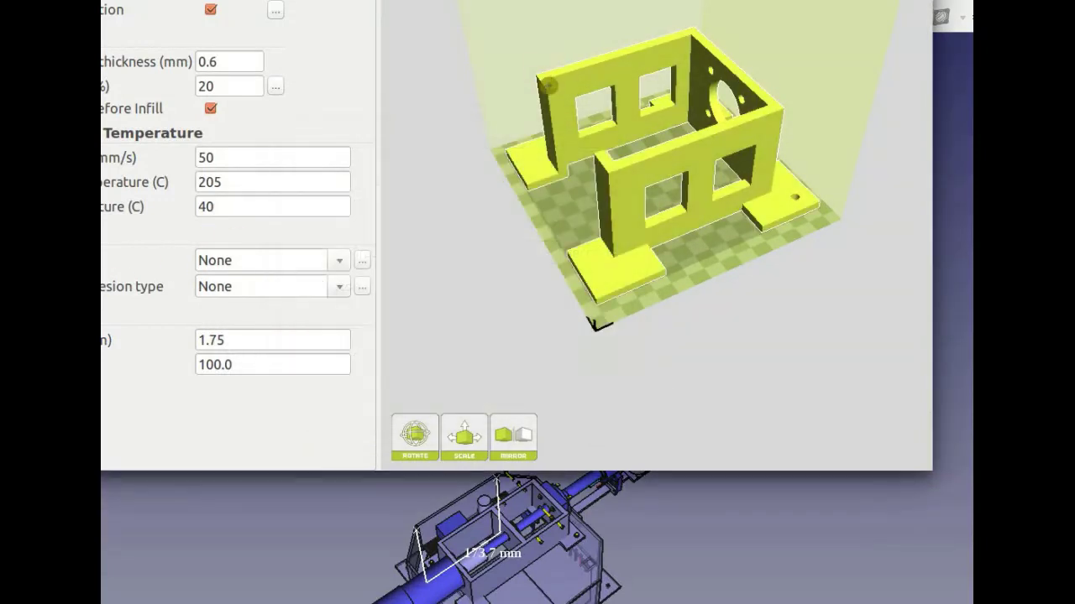
drag(496, 22, 848, 303)
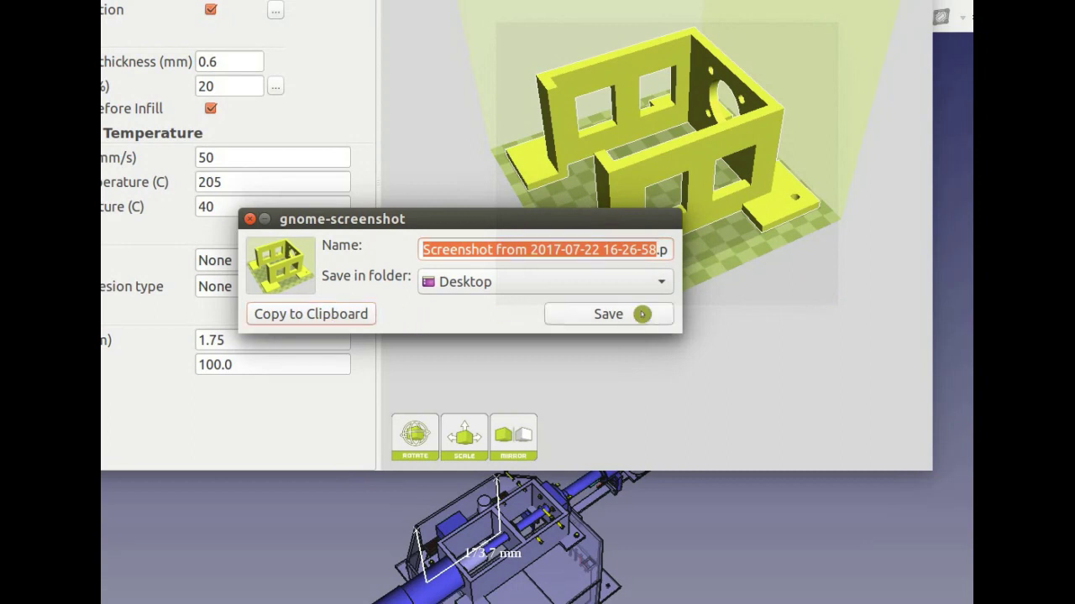
Step: Paste the Part 20b case screenshot onto slide 3 and align it side by side with the Part 20a case picture
click(967, 300)
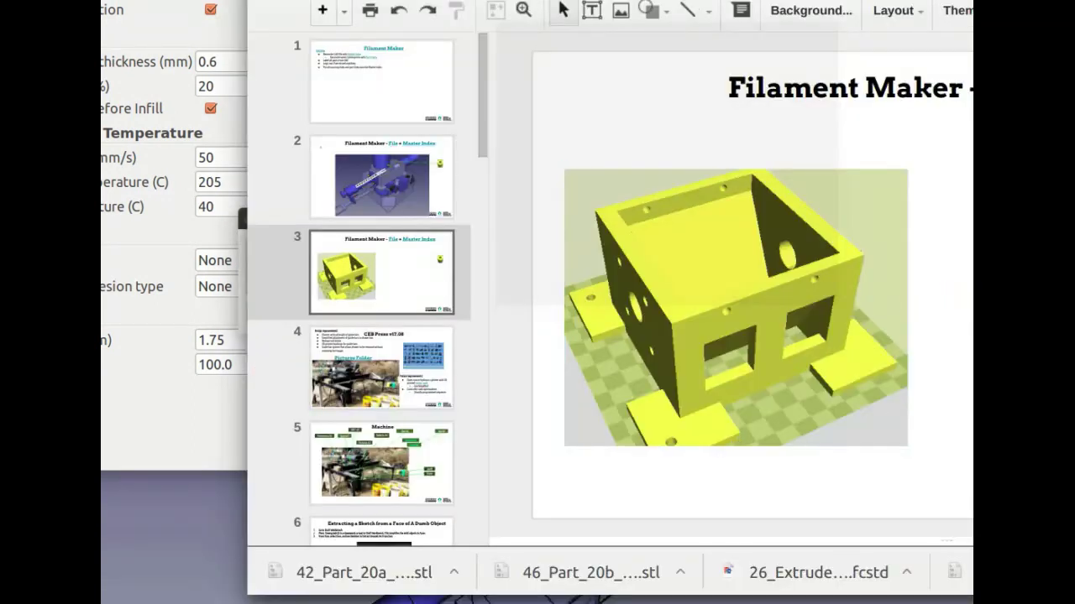
key(ctrl+v)
drag(965, 261, 965, 300)
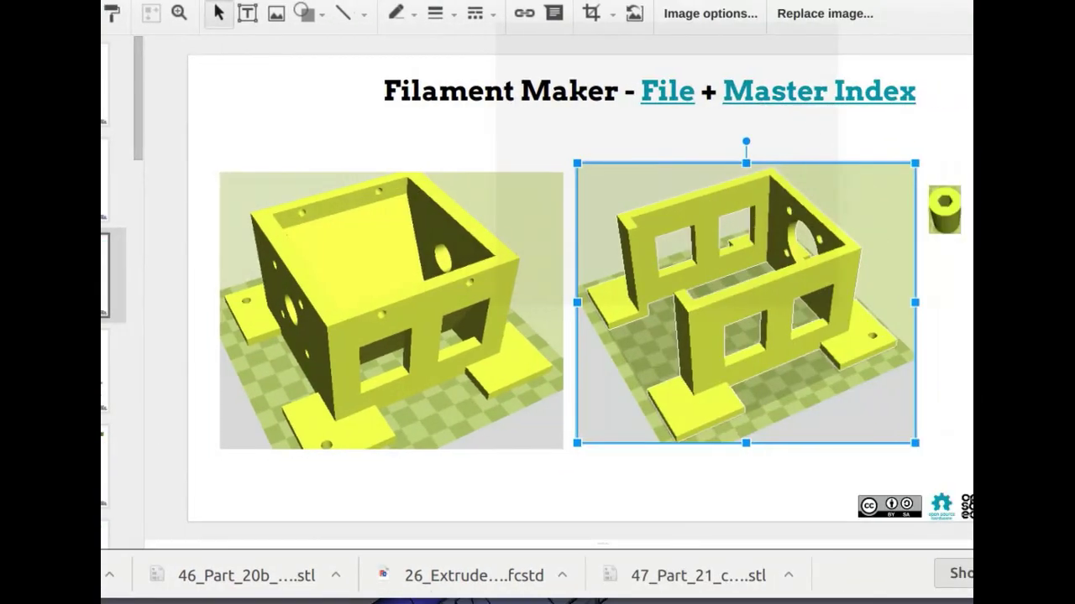
click(537, 230)
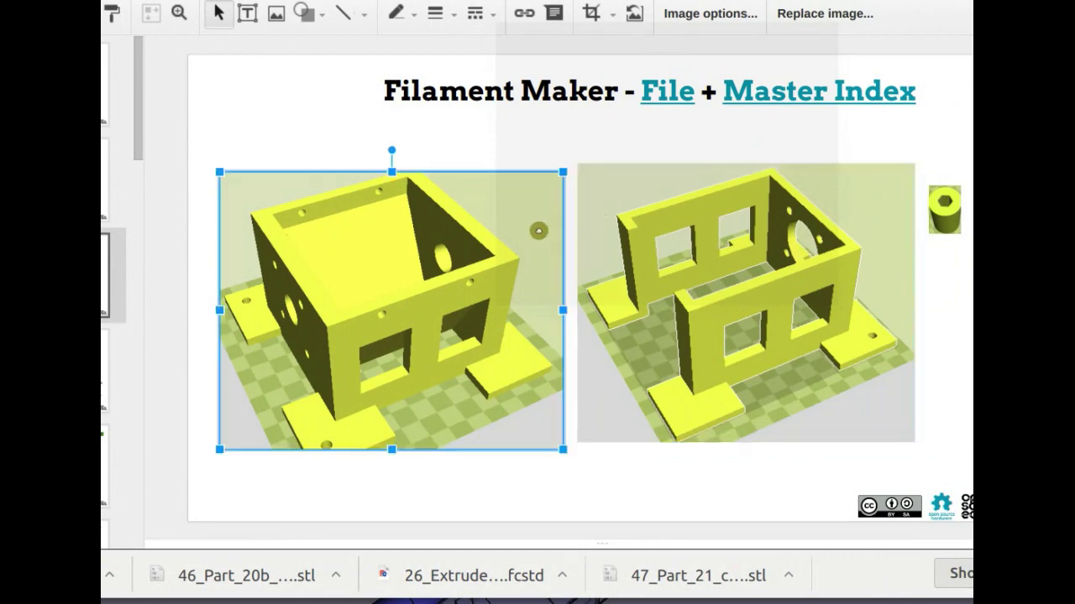
drag(537, 230, 529, 222)
click(632, 225)
drag(632, 227, 629, 227)
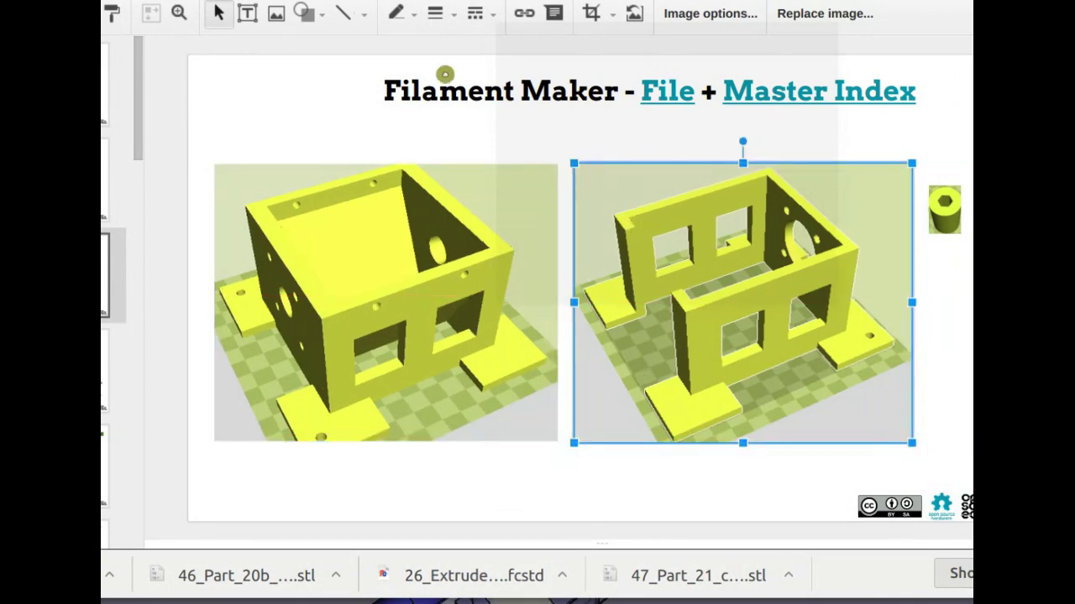
Step: Add the caption "Video to how these go together" on slide 3, shrink its text box, and place it beneath the two case pictures
click(247, 13)
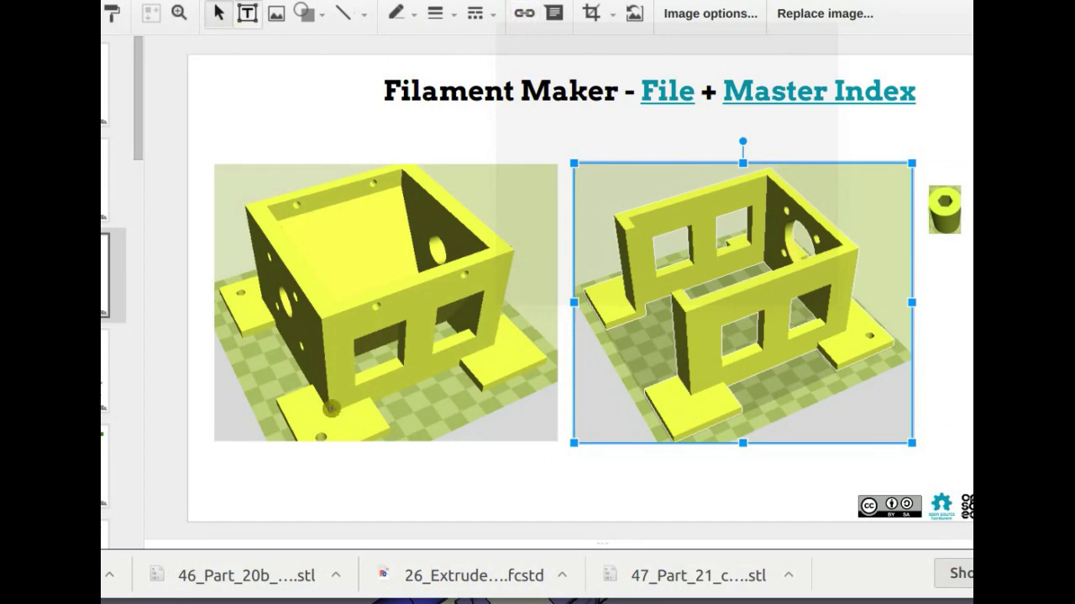
click(315, 477)
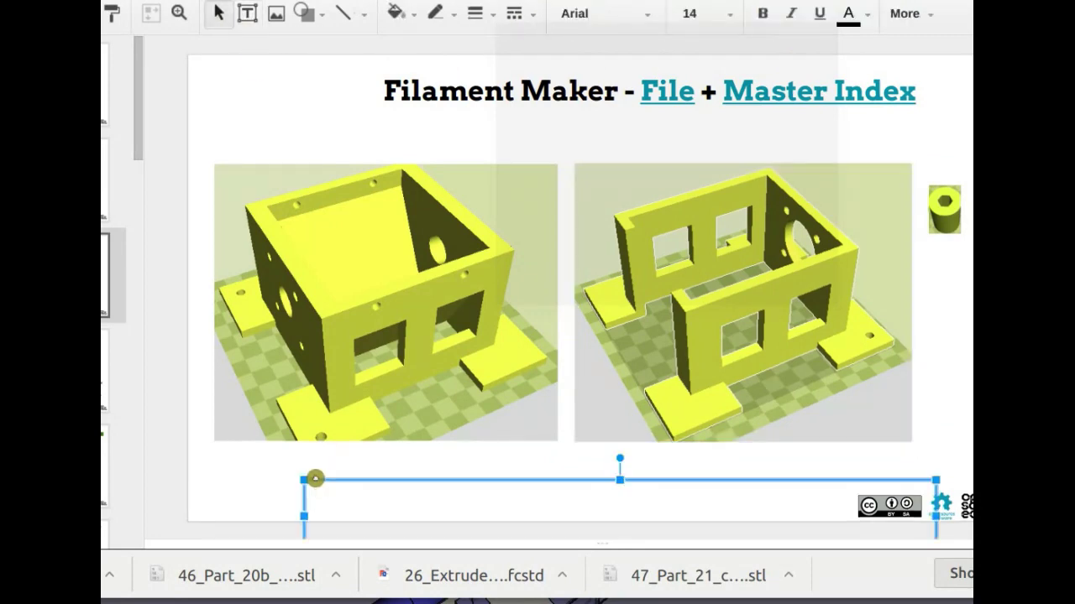
text(Video to how these go together)
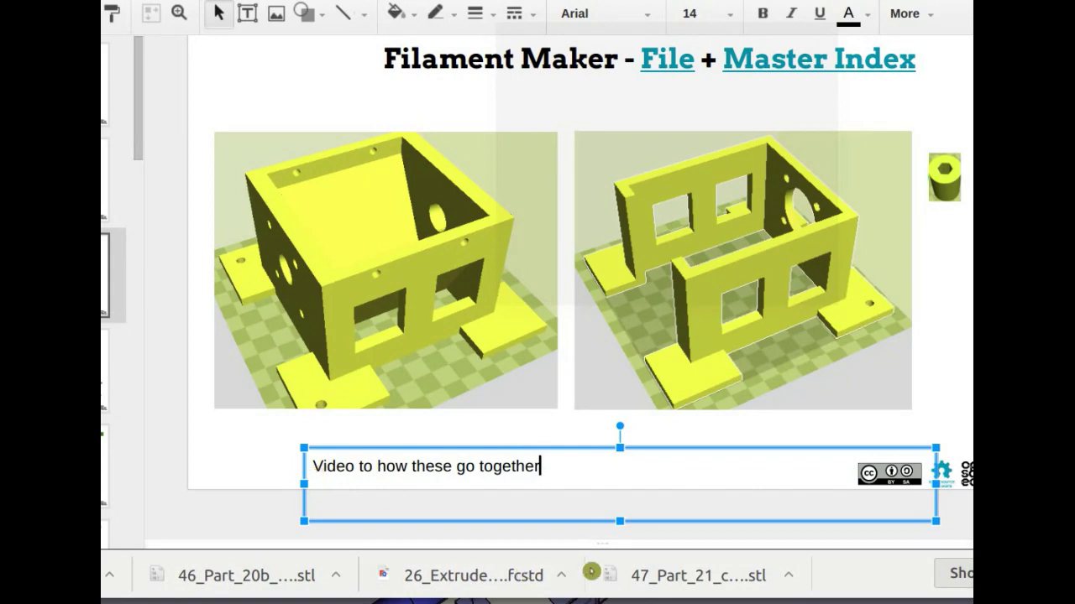
drag(935, 517, 615, 450)
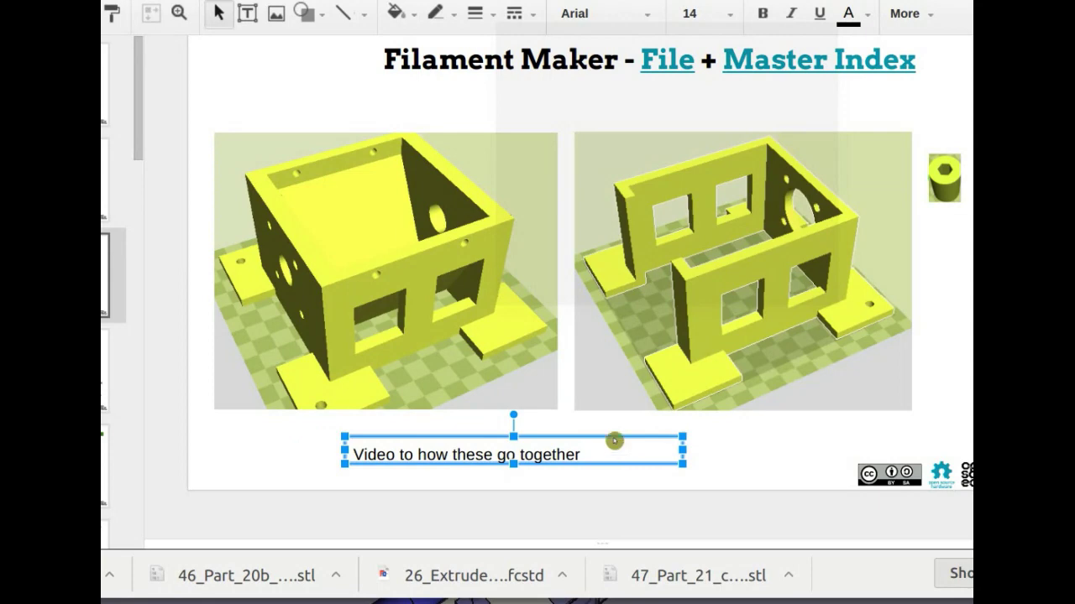
Step: Open the YouTube video link shared in the group chat and skip its advertisement
key(ctrl+Page_Up)
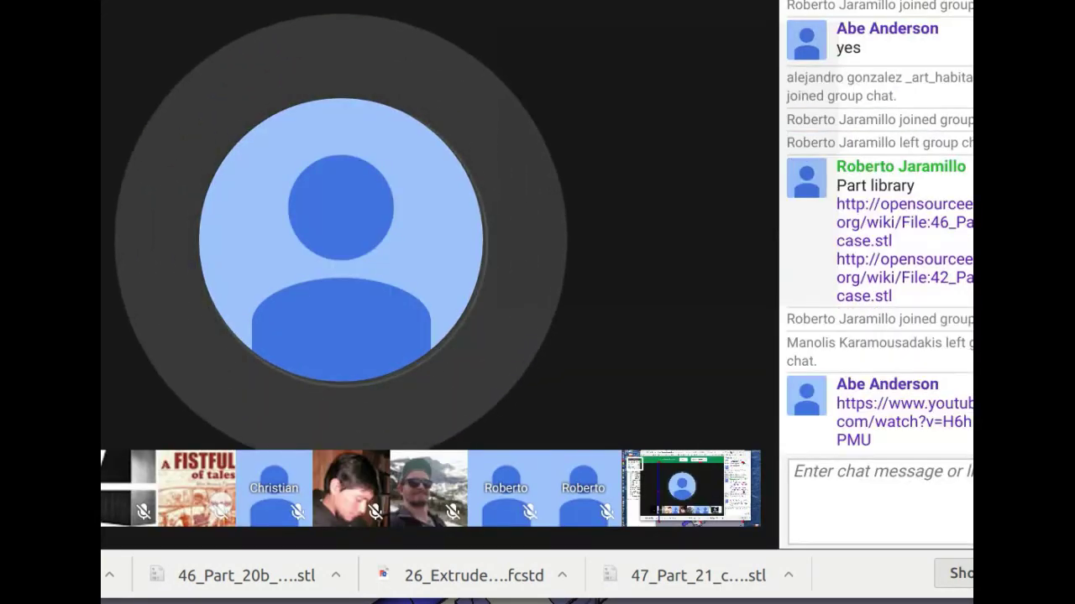
drag(887, 442, 842, 409)
click(862, 417)
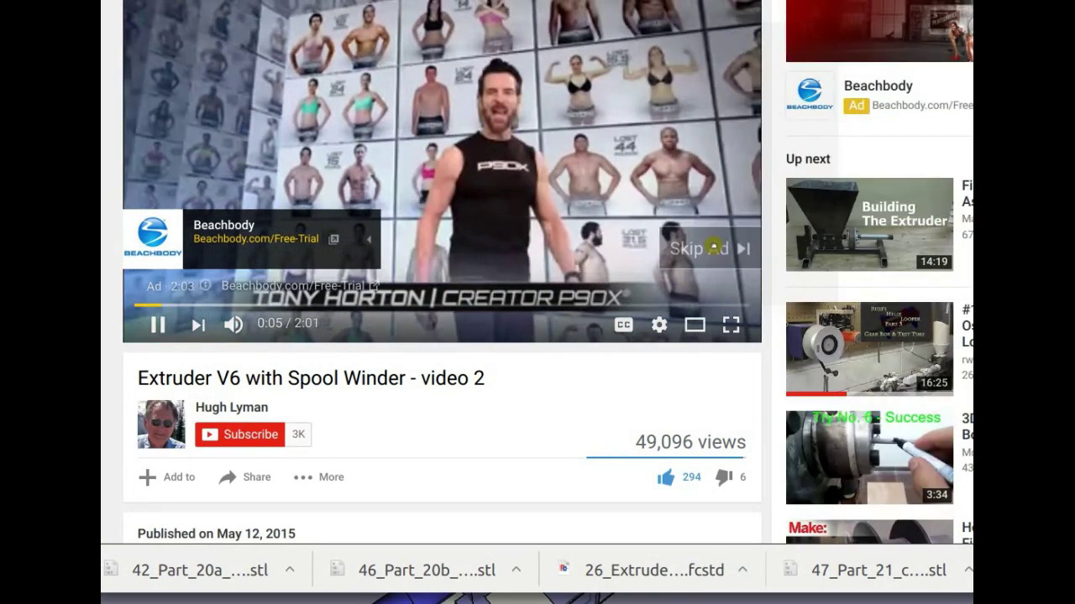
click(712, 248)
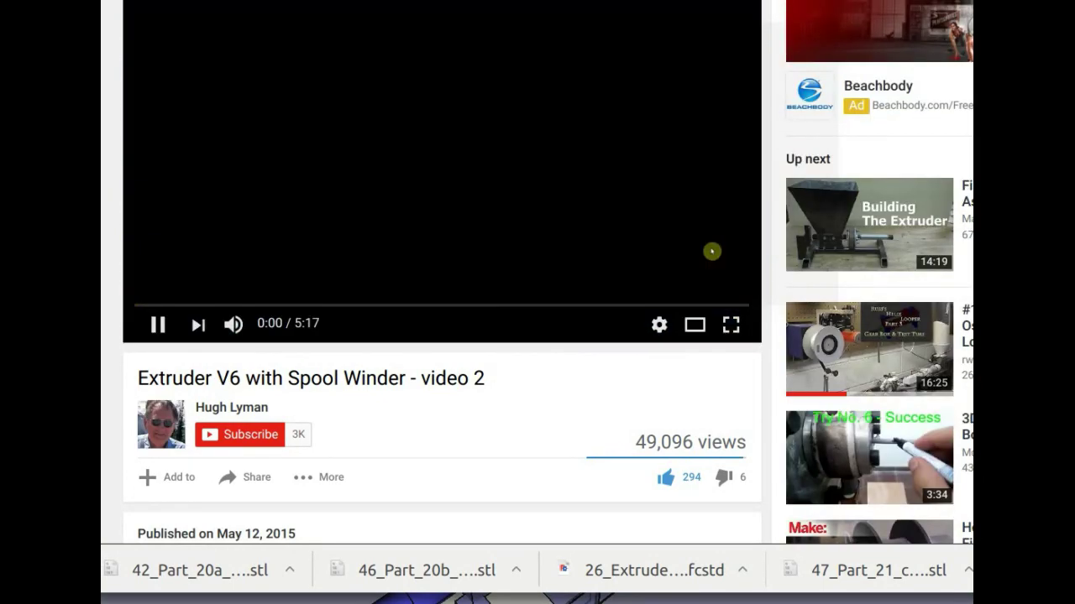
Step: Review the extruder and filament loop controller sections of the Extruder V6 with Spool Winder video, and pause it at 0:17
click(175, 304)
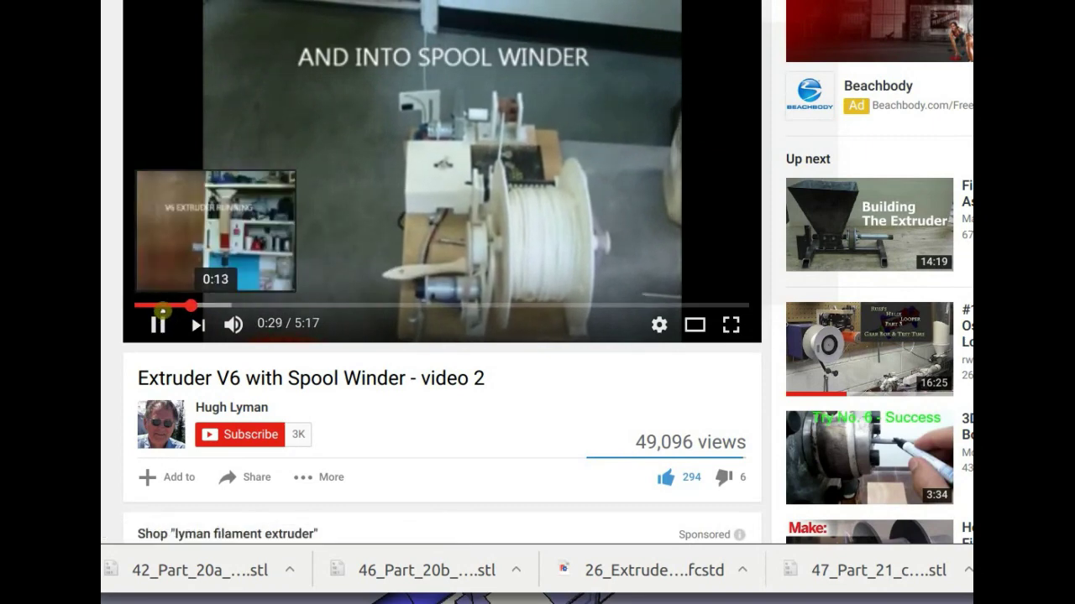
click(162, 307)
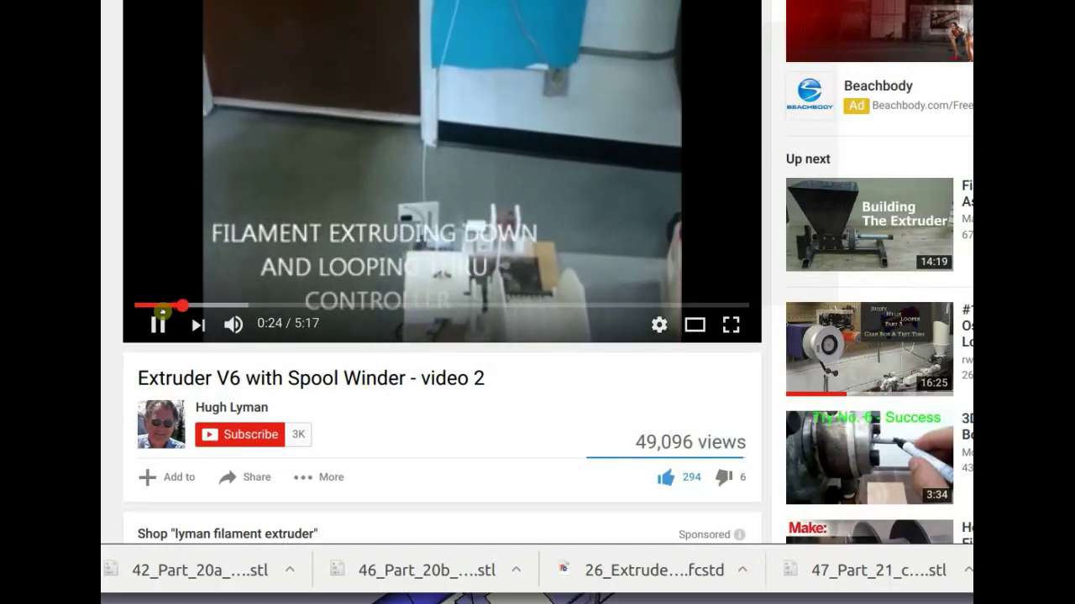
click(154, 307)
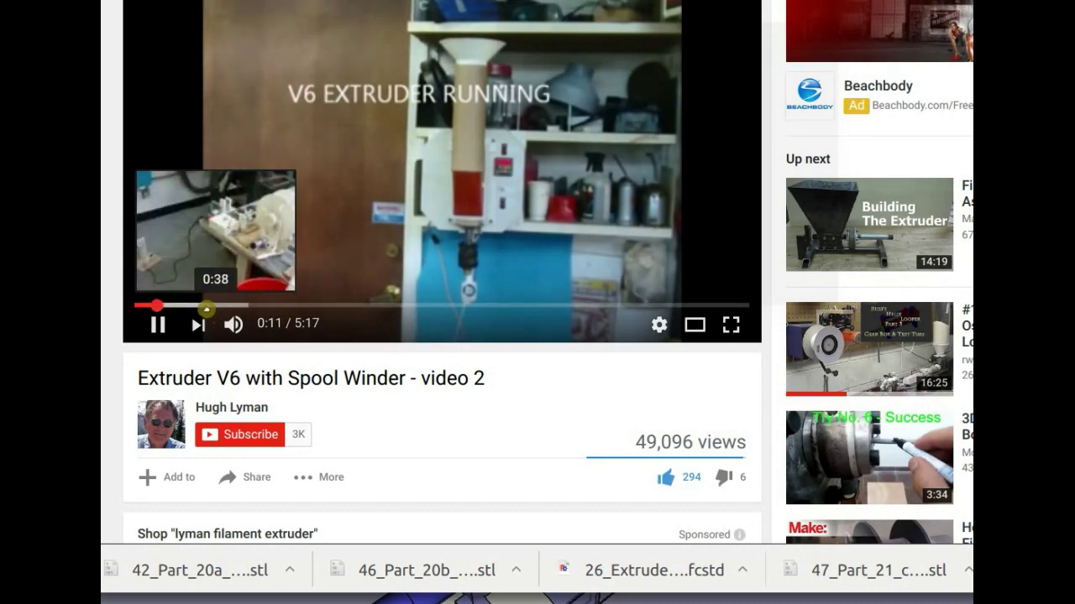
drag(207, 305, 691, 306)
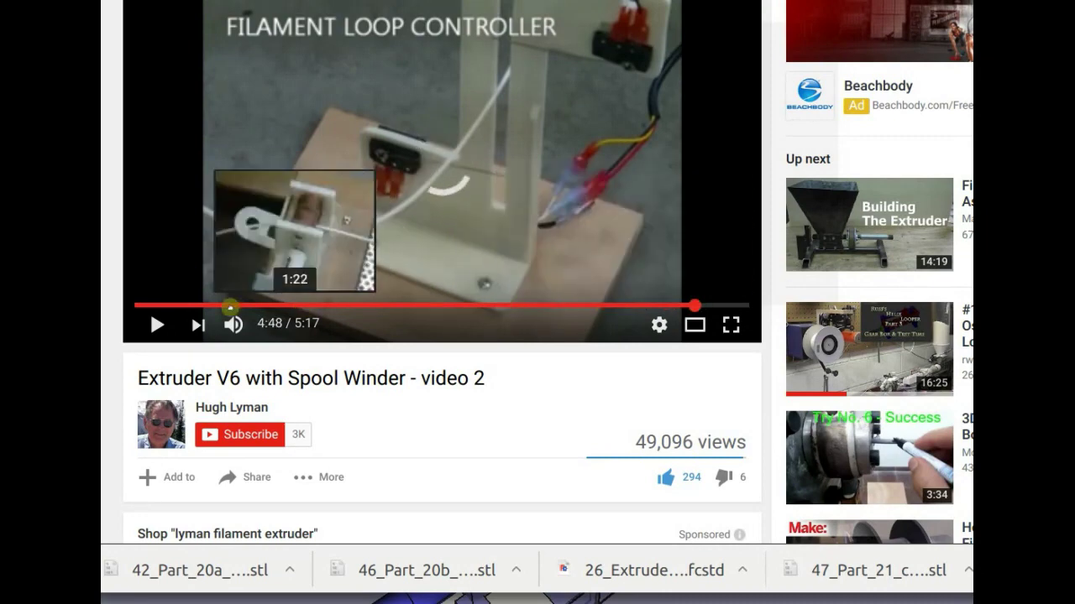
drag(225, 306, 181, 305)
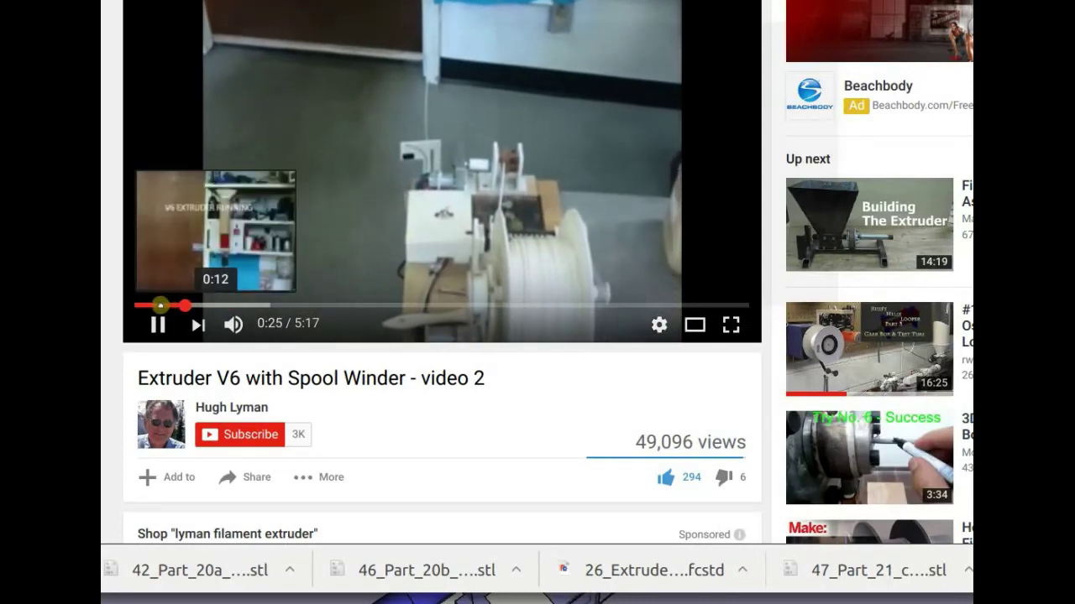
click(158, 305)
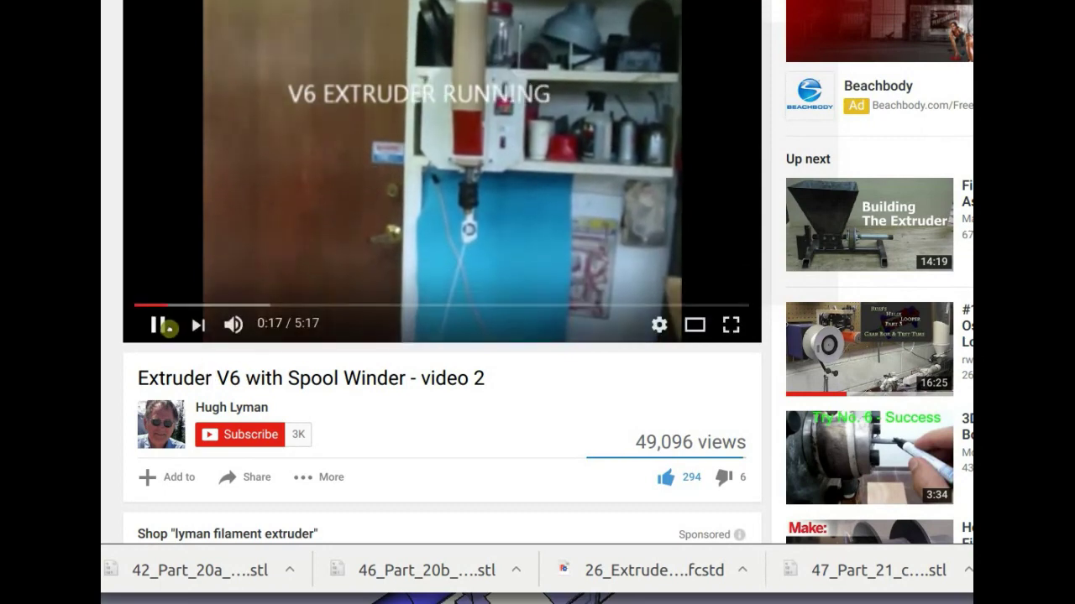
click(164, 324)
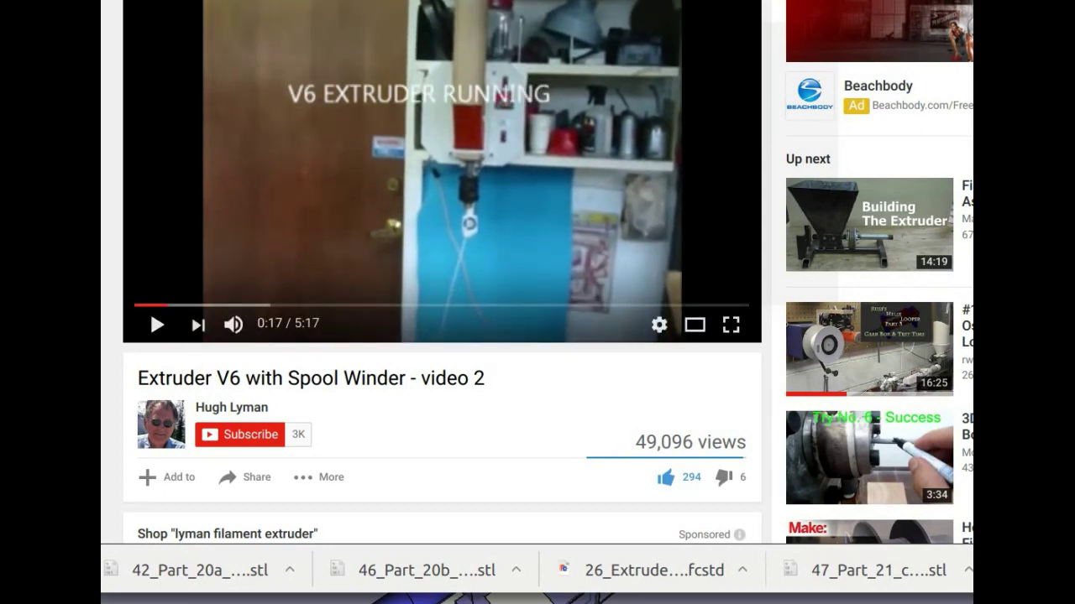
Step: Switch to Cura and reposition its window so the whole Part 20b case and print bed are in view
key(ctrl+Tab)
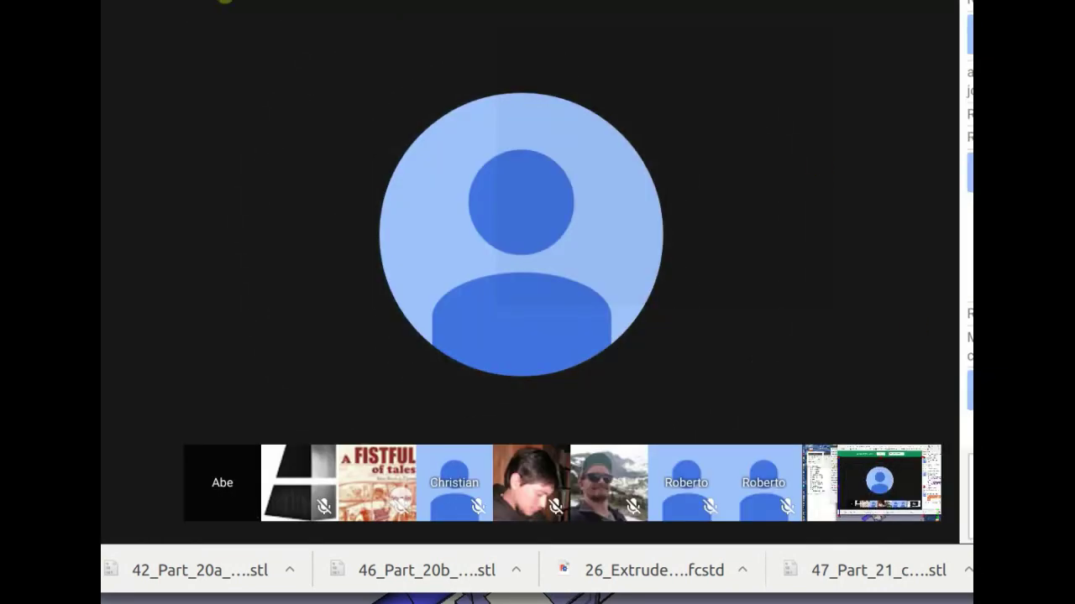
key(alt+Tab)
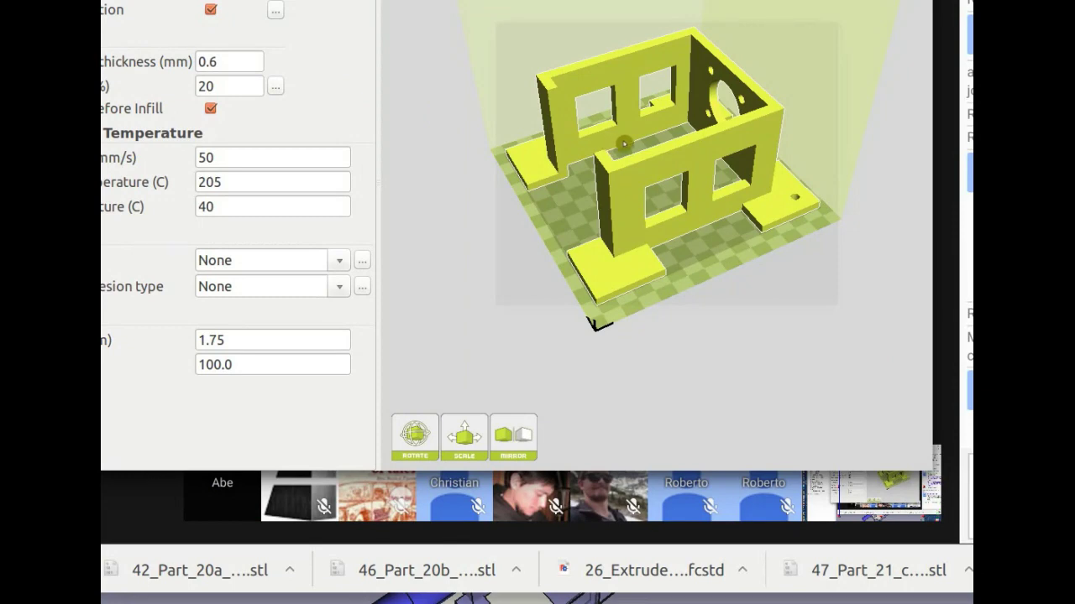
alt+drag(645, 152, 660, 236)
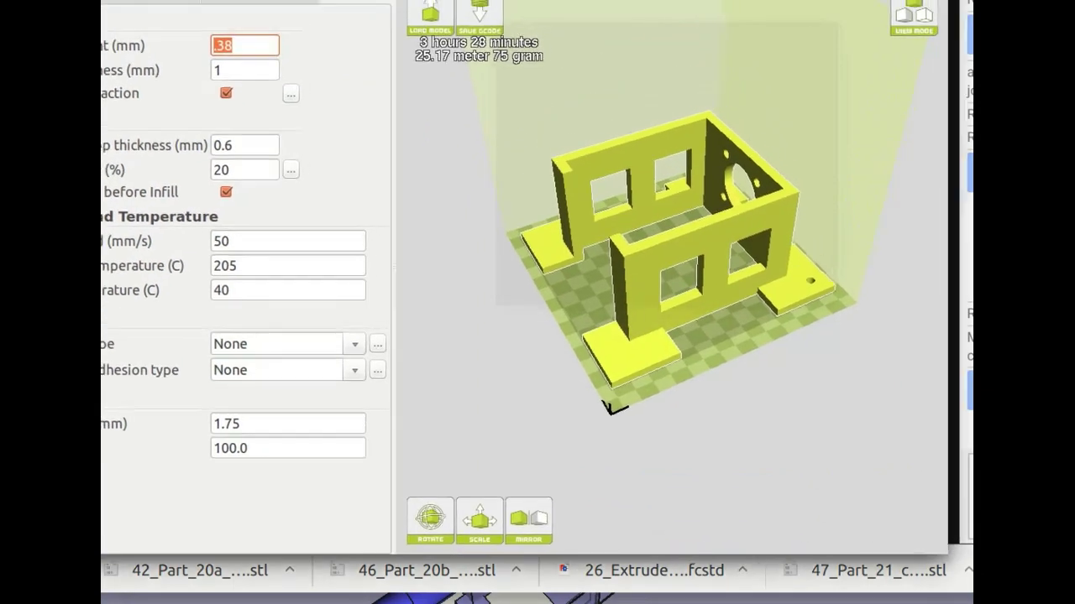
drag(425, 0, 404, 35)
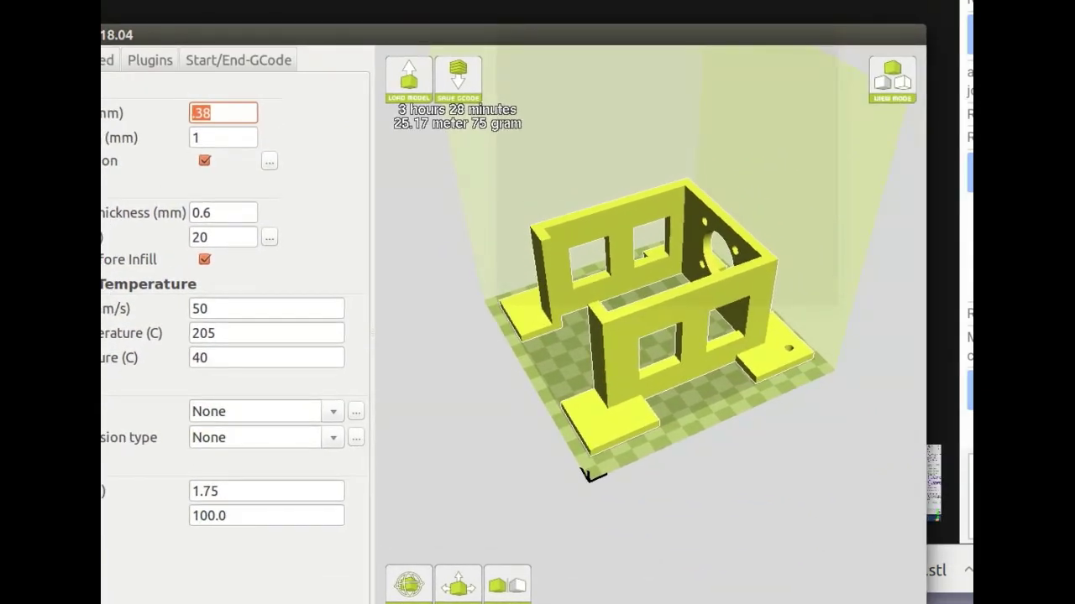
Step: Switch to the Lyman Extruder master index and look through the thermal and extruder barrel items for the Box Enclosure & Hopper section
key(alt+Tab)
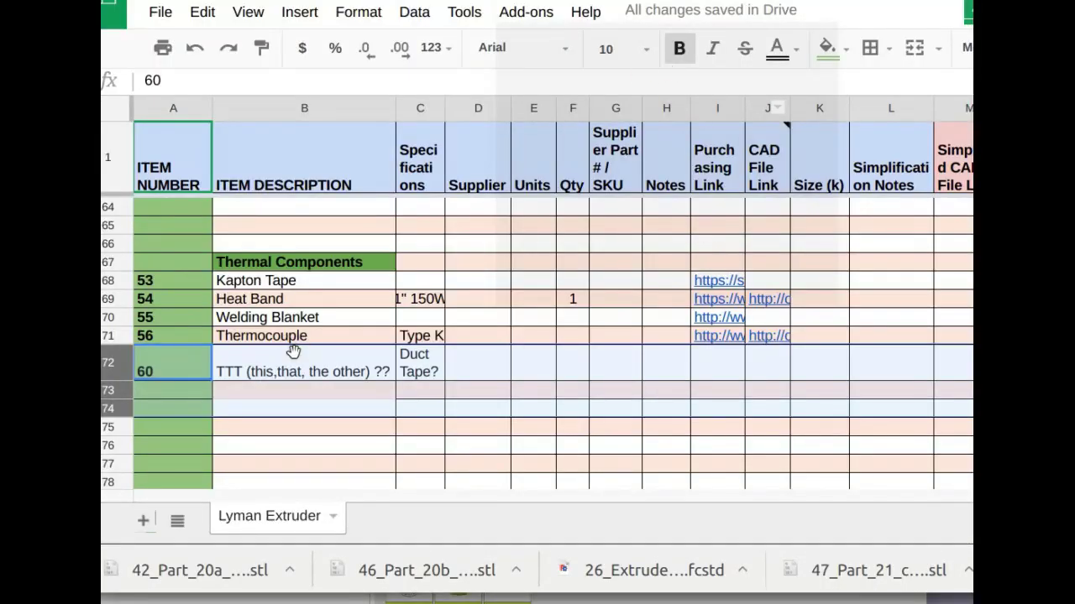
scroll(293, 351, down, 3)
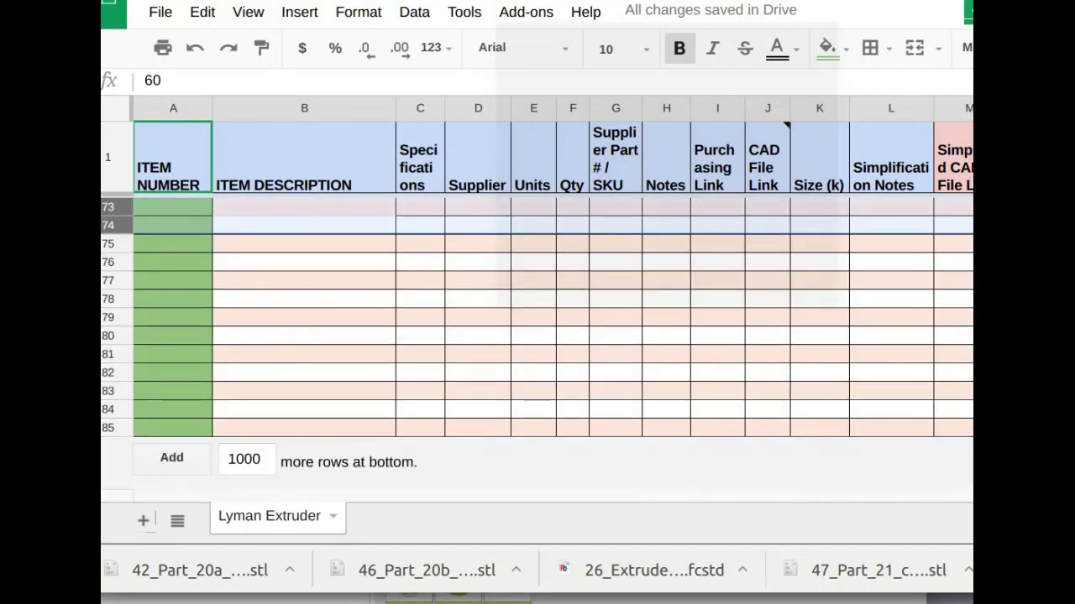
scroll(260, 210, up, 2)
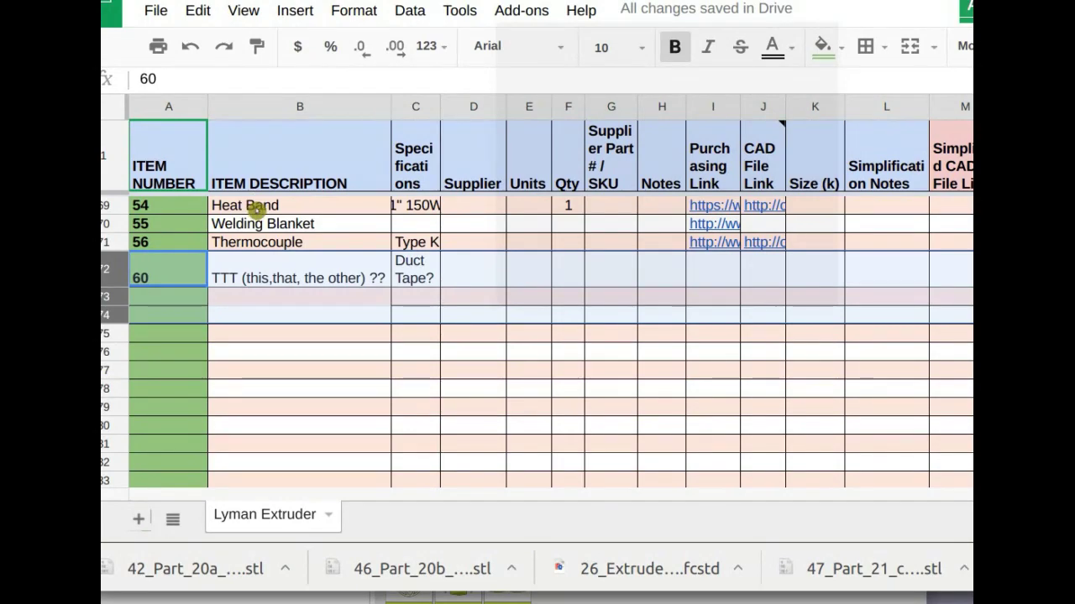
scroll(256, 210, up, 15)
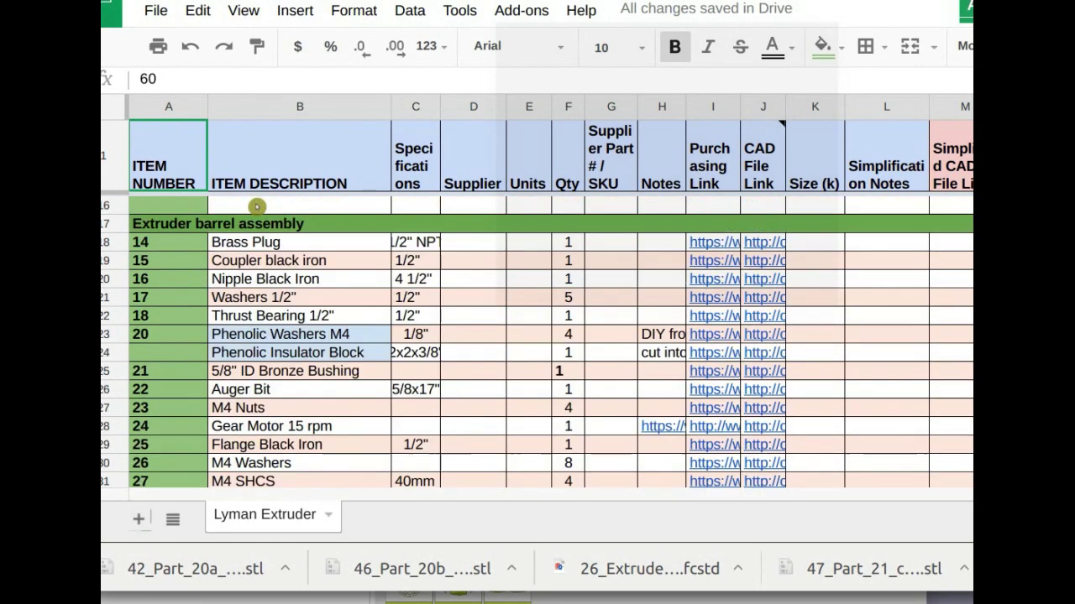
scroll(256, 205, up, 5)
scroll(256, 206, down, 6)
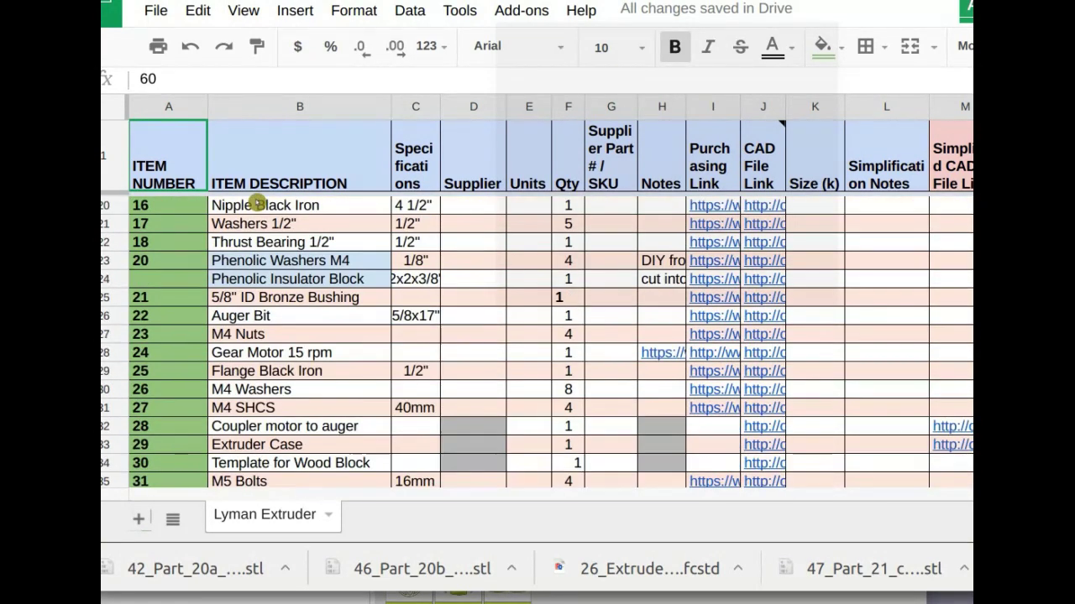
scroll(256, 204, down, 6)
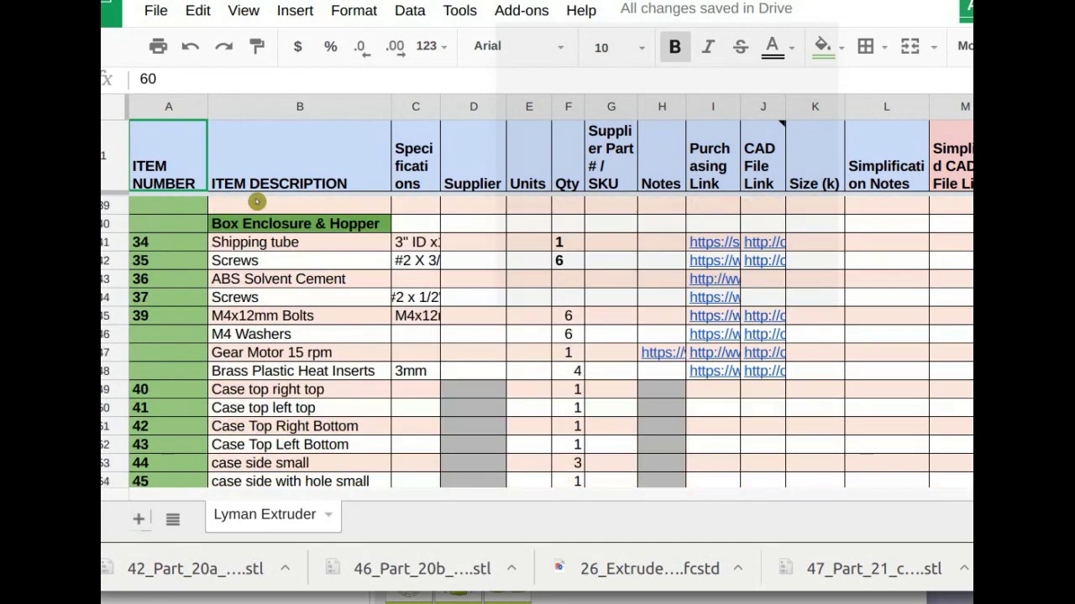
Step: Examine the case and hopper entries in the master index and select the rows from item 40 through Hopper Funnel
scroll(256, 201, down, 2)
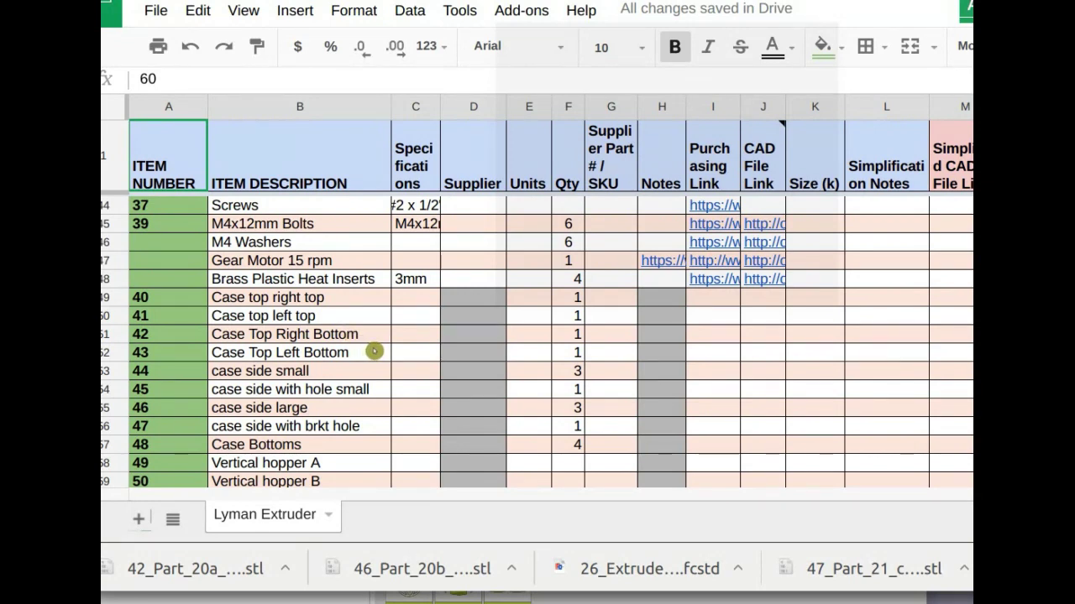
scroll(374, 352, down, 2)
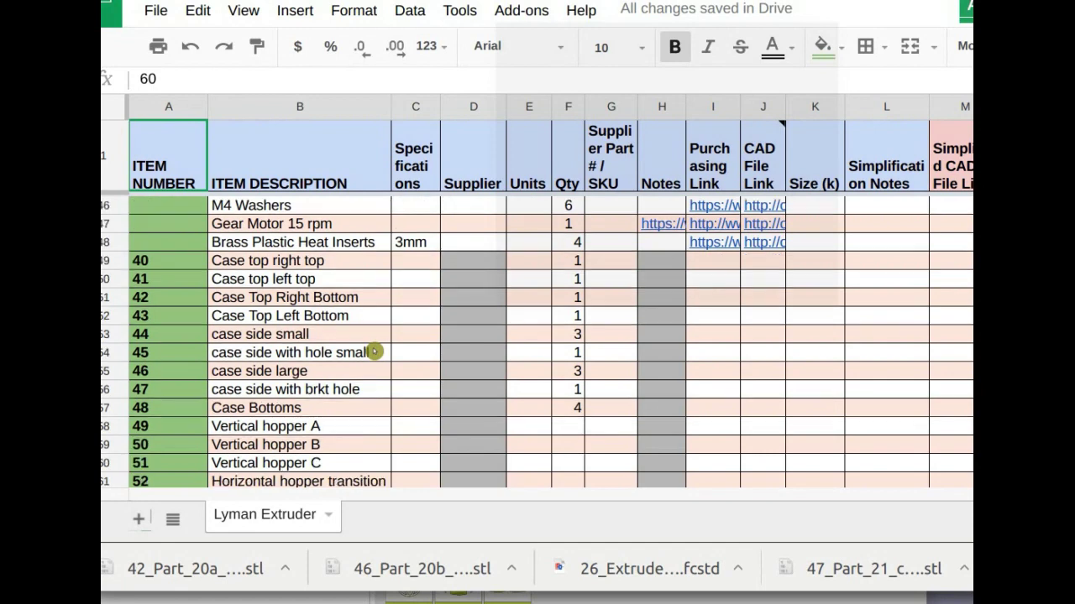
scroll(470, 356, down, 1)
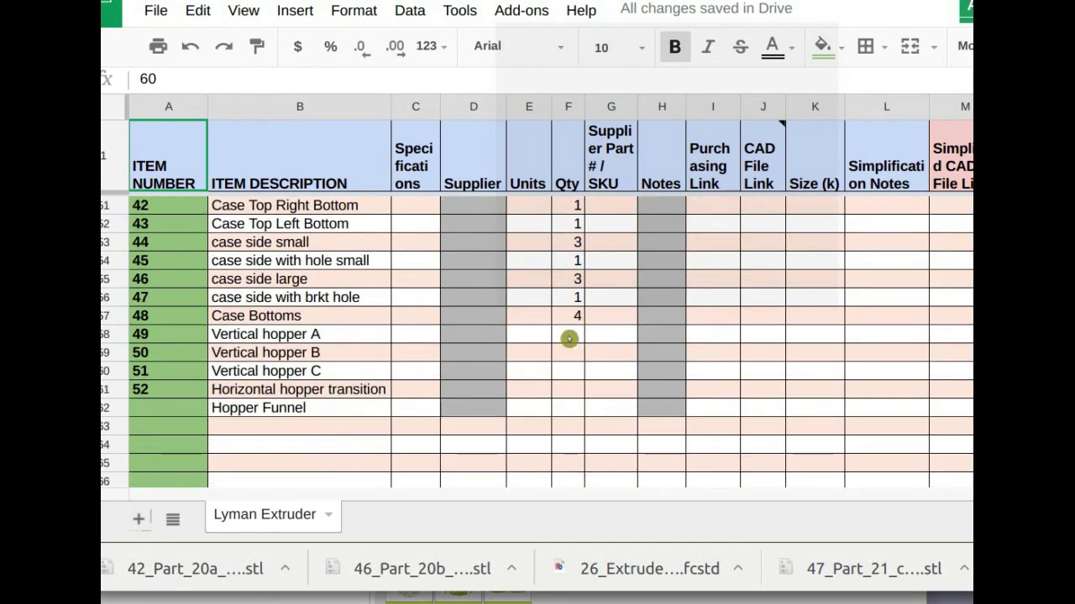
scroll(844, 329, up, 1)
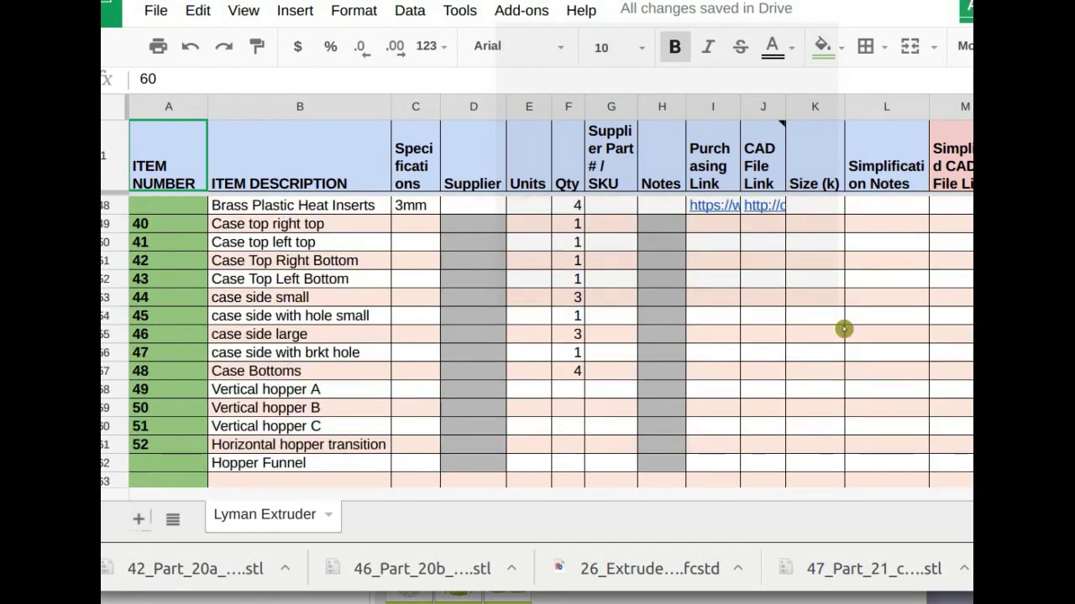
scroll(843, 329, up, 3)
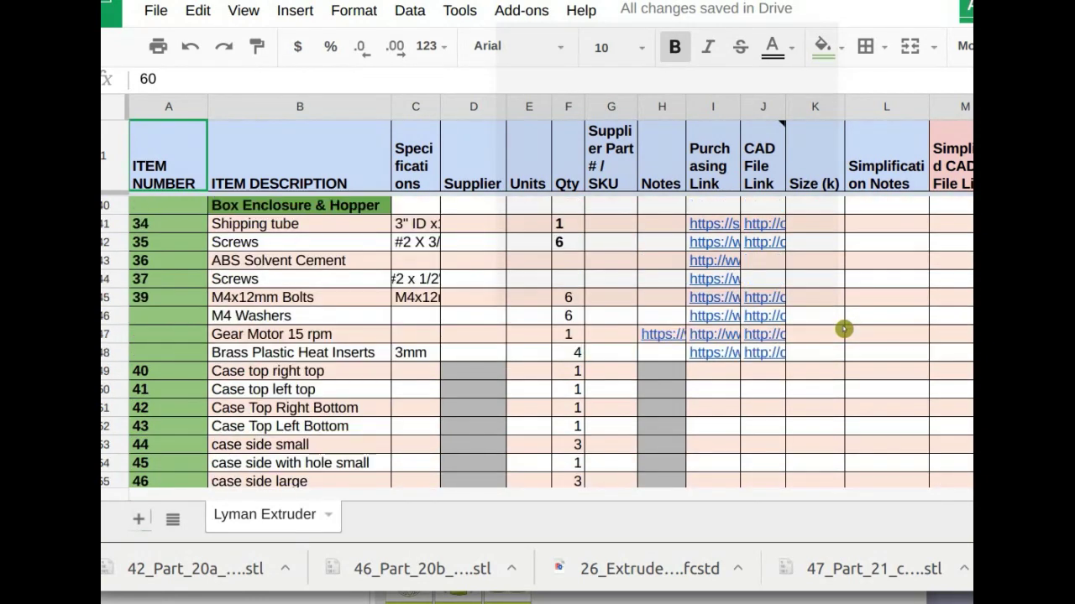
scroll(844, 329, down, 1)
scroll(844, 329, down, 3)
scroll(842, 329, up, 1)
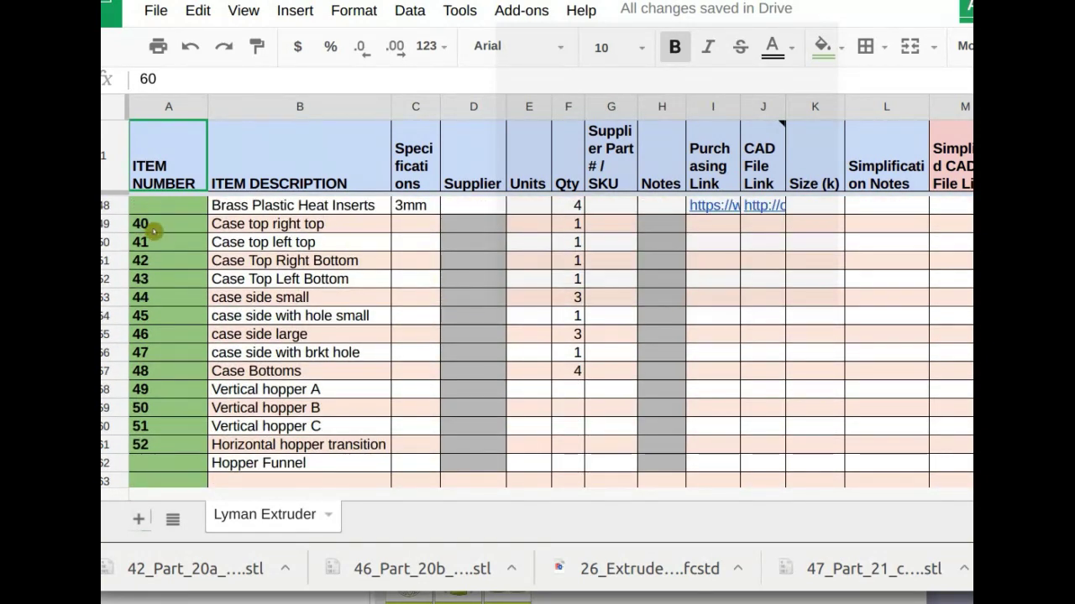
drag(141, 225, 957, 466)
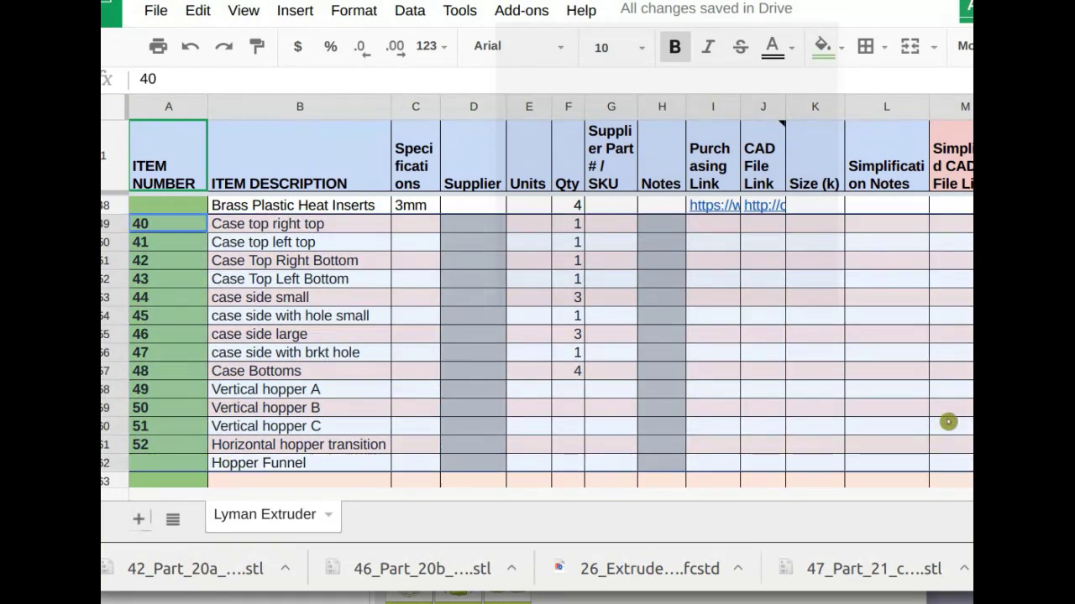
Step: Open the Part Library link from the presentation's first slide and bring up the Lyman Filament Extruder Part Library page
key(ctrl+Tab)
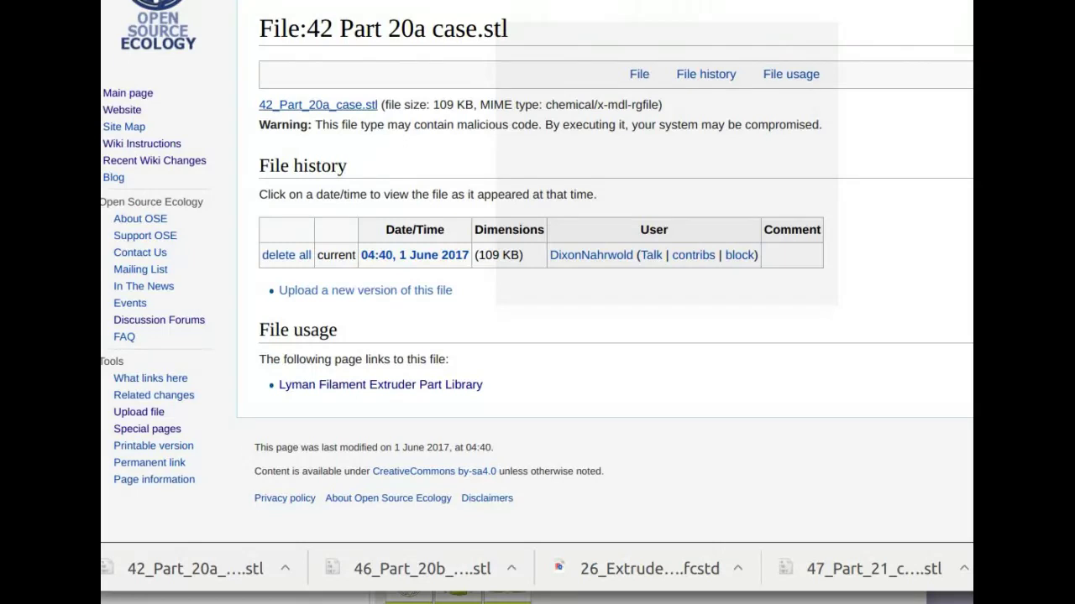
key(ctrl+Tab)
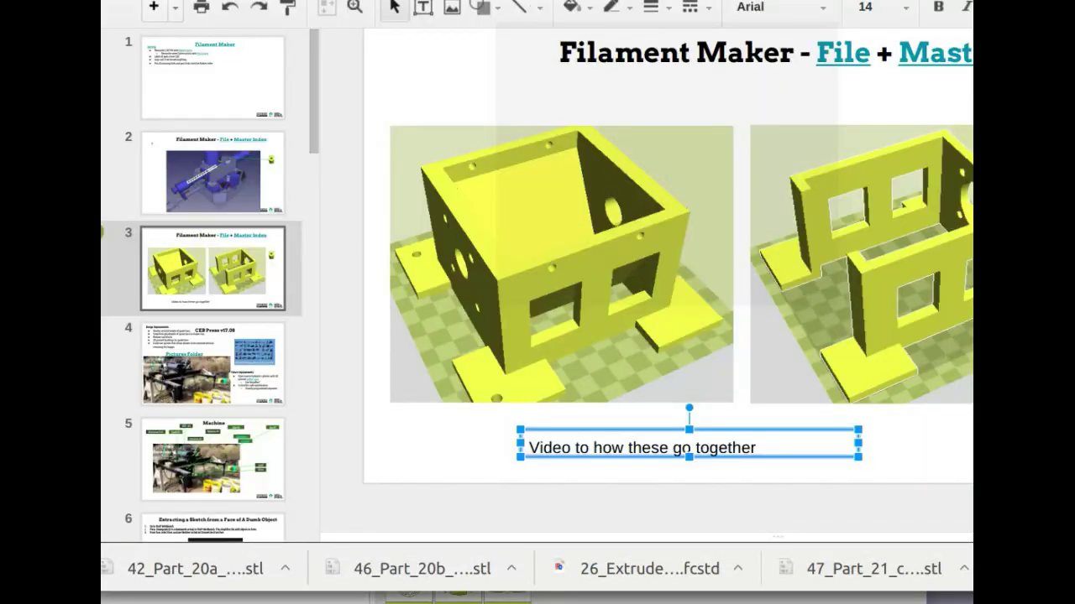
click(237, 107)
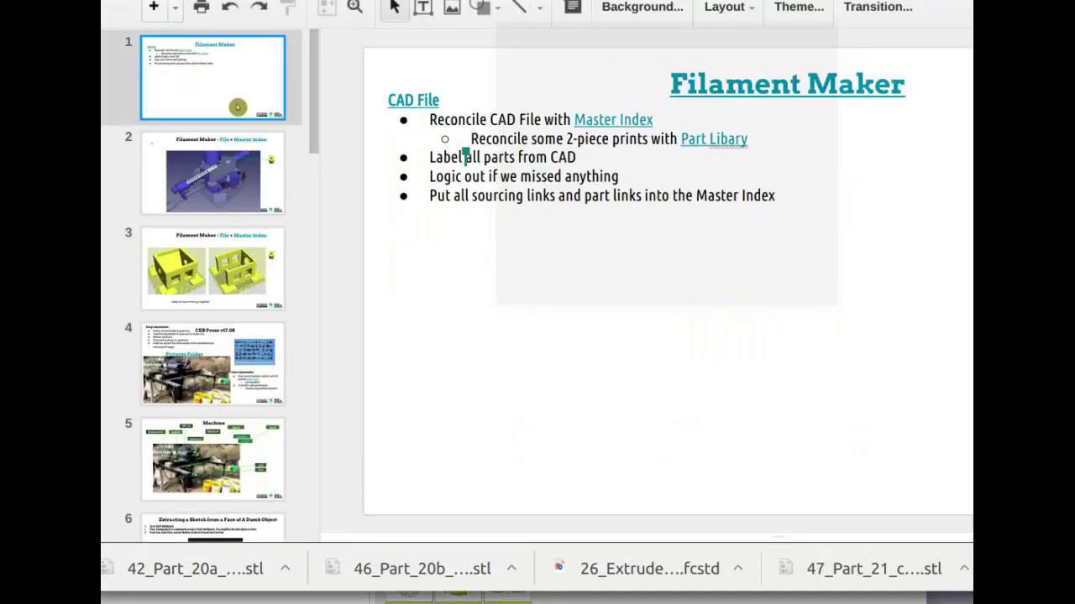
click(736, 141)
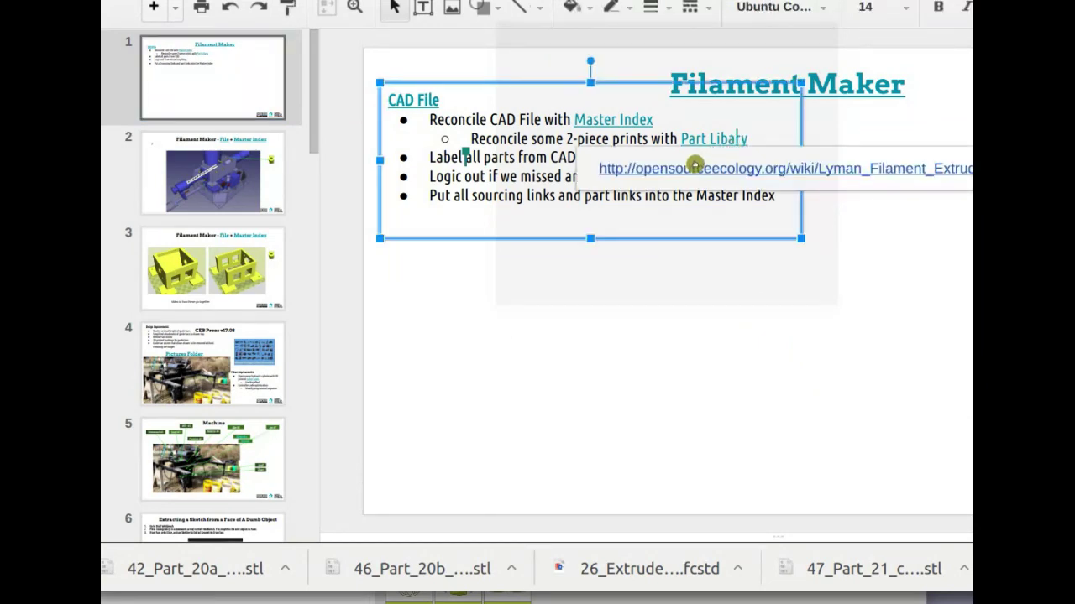
click(697, 165)
key(ctrl+Tab)
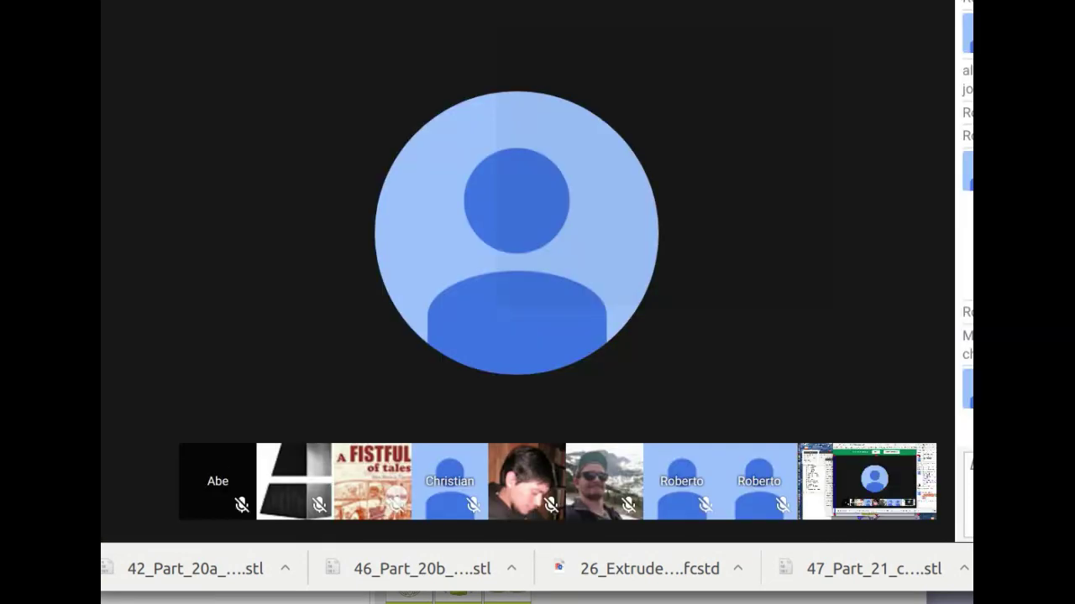
key(ctrl+Tab)
key(ctrl+Tab)
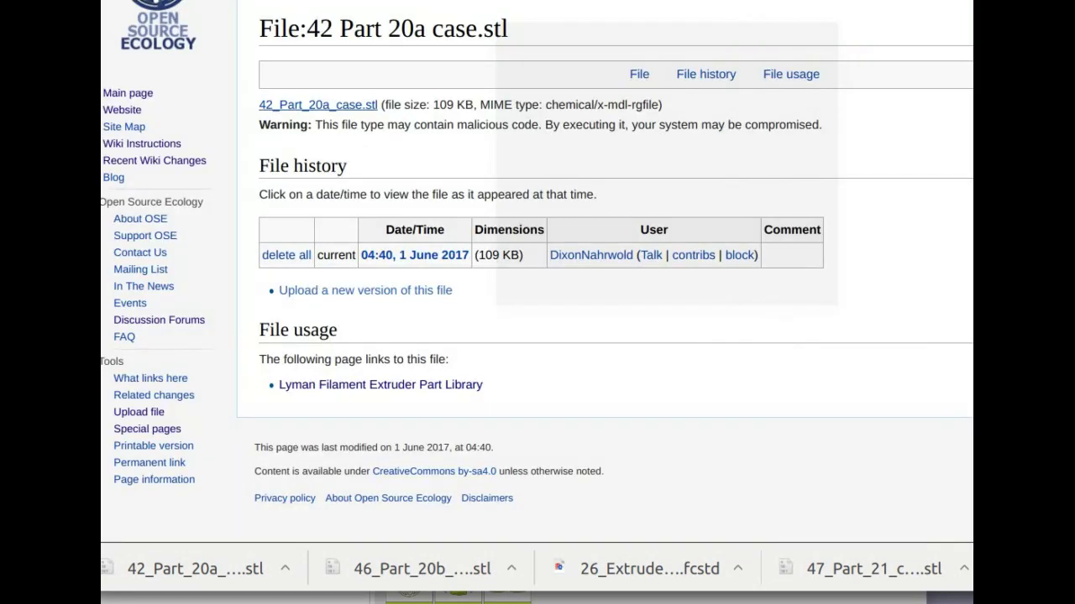
key(ctrl+Tab)
key(ctrl+Tab)
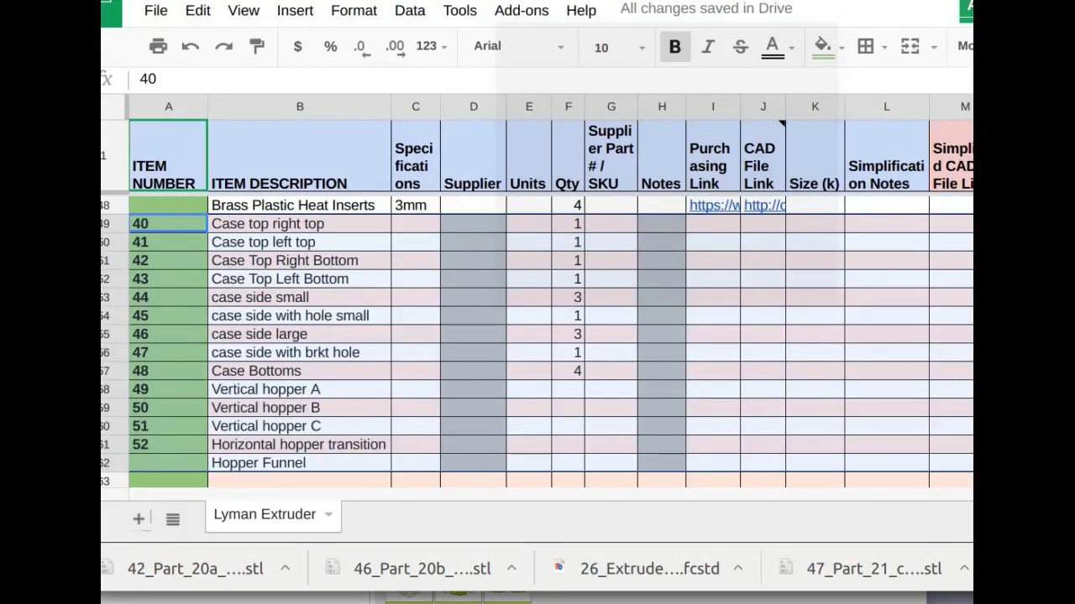
key(ctrl+Tab)
key(ctrl+Tab)
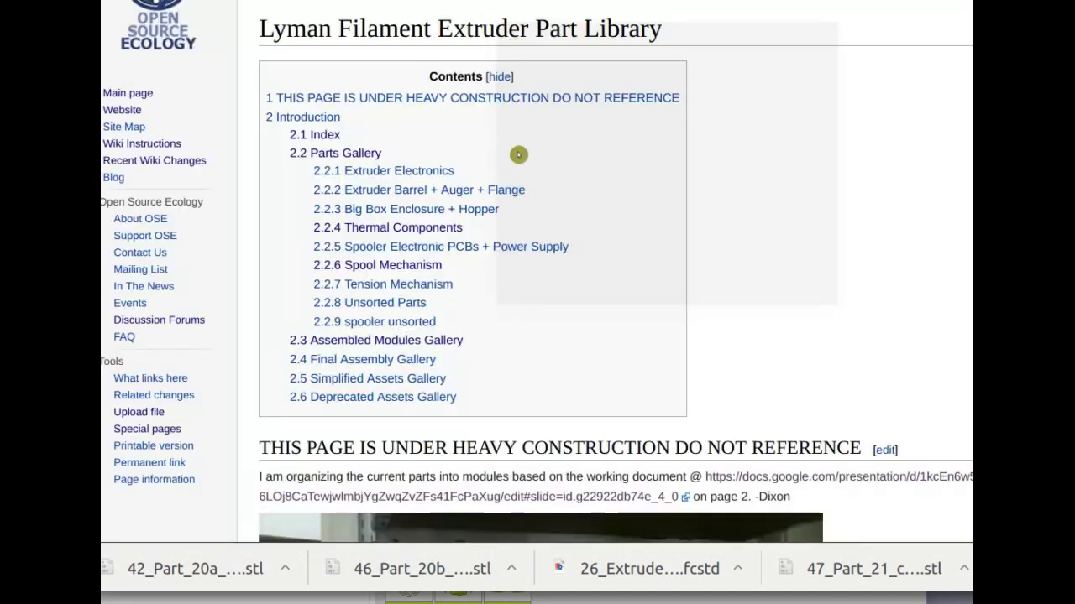
Step: Look through the part library's Parts Gallery from Extruder Electronics down to the Unsorted Parts section
scroll(638, 230, down, 3)
scroll(638, 230, down, 15)
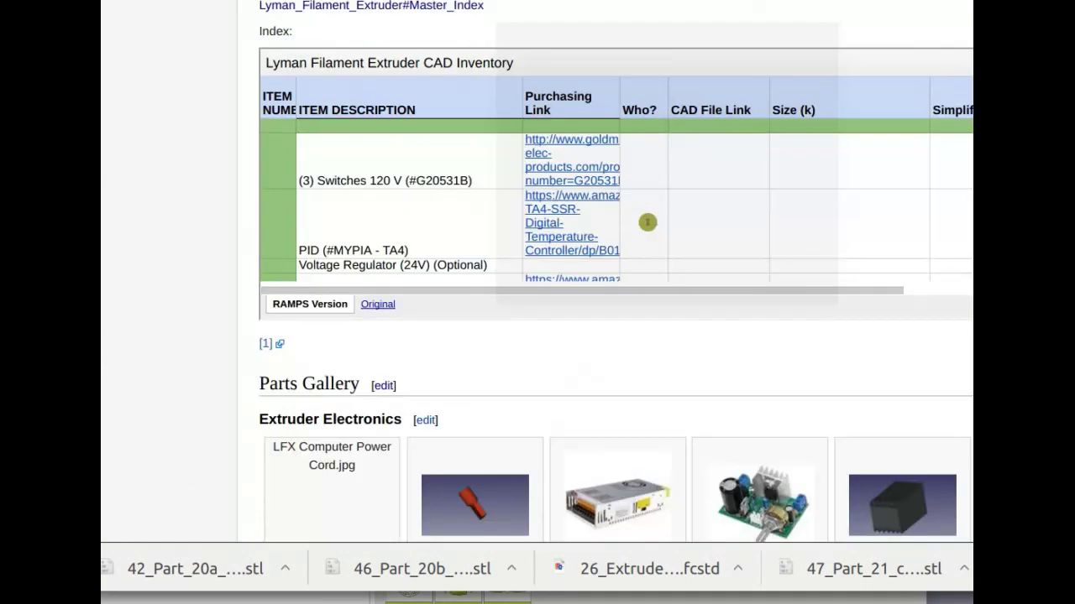
scroll(527, 370, down, 4)
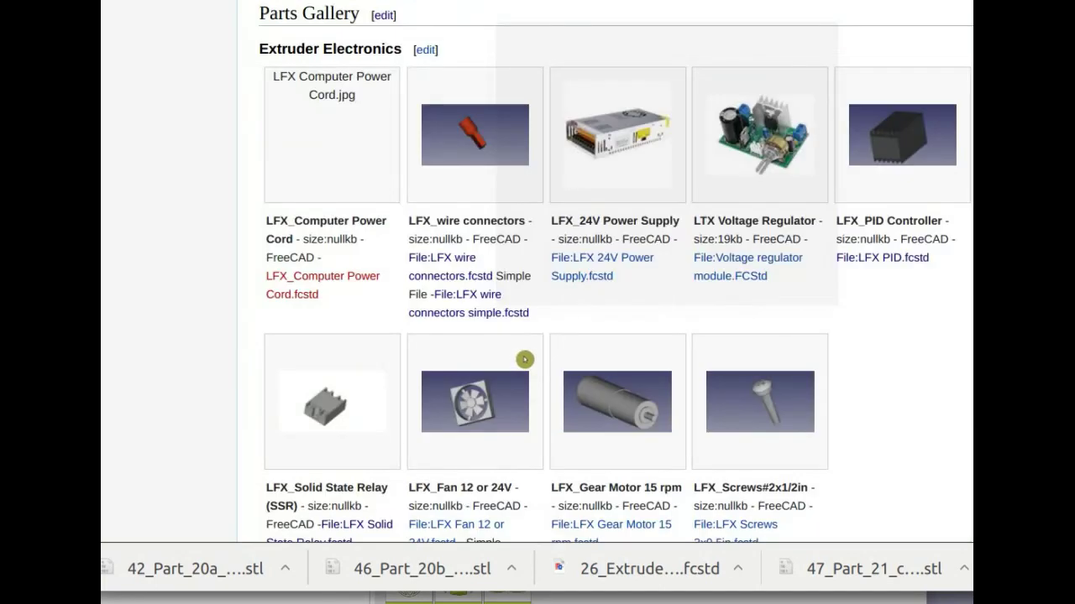
scroll(531, 355, down, 10)
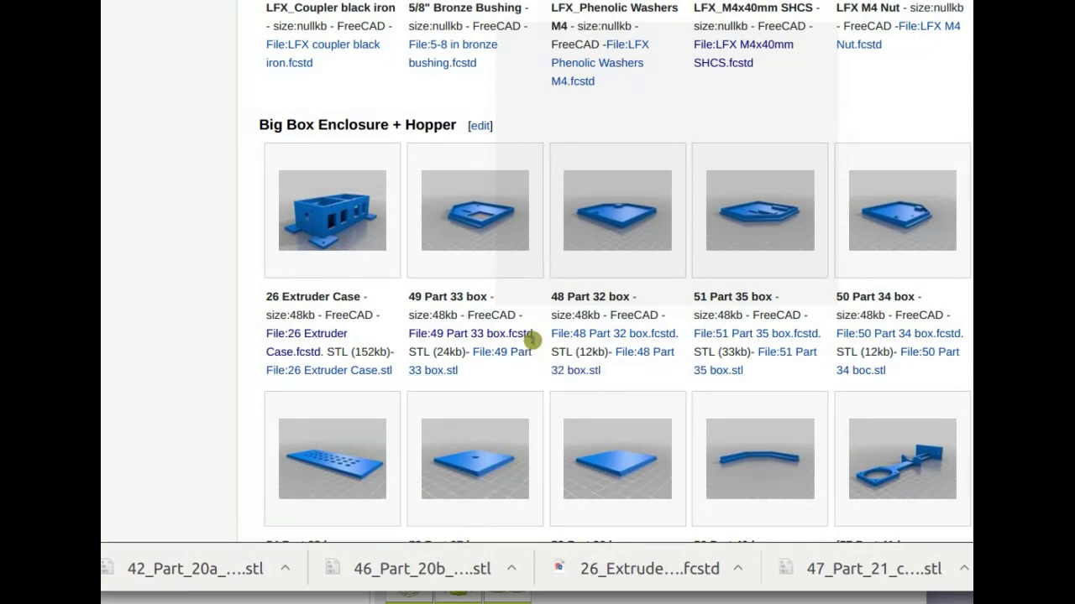
scroll(534, 349, down, 5)
scroll(533, 345, down, 12)
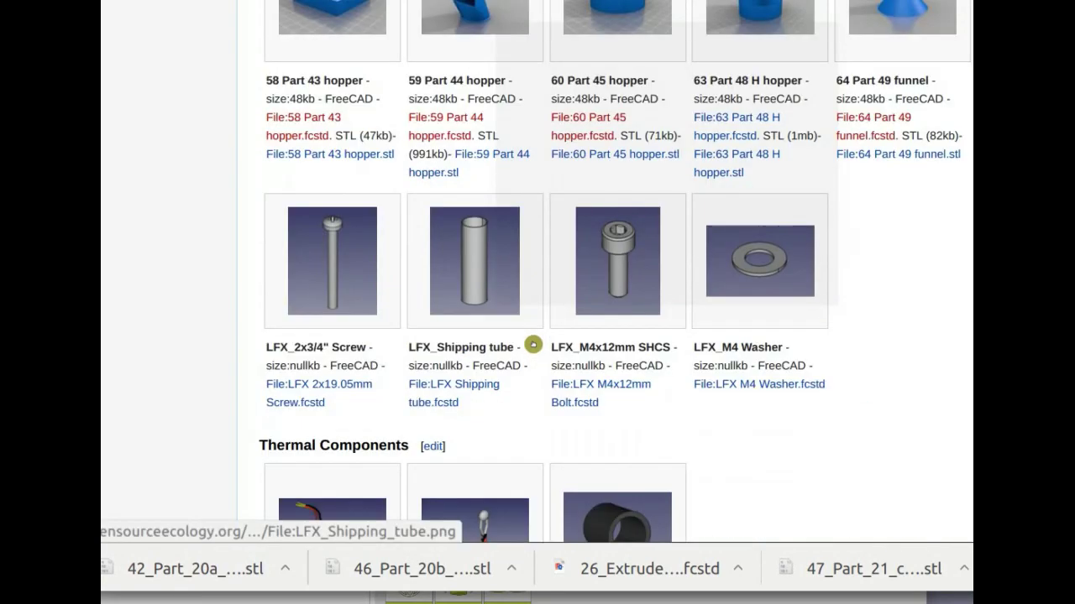
scroll(533, 345, down, 14)
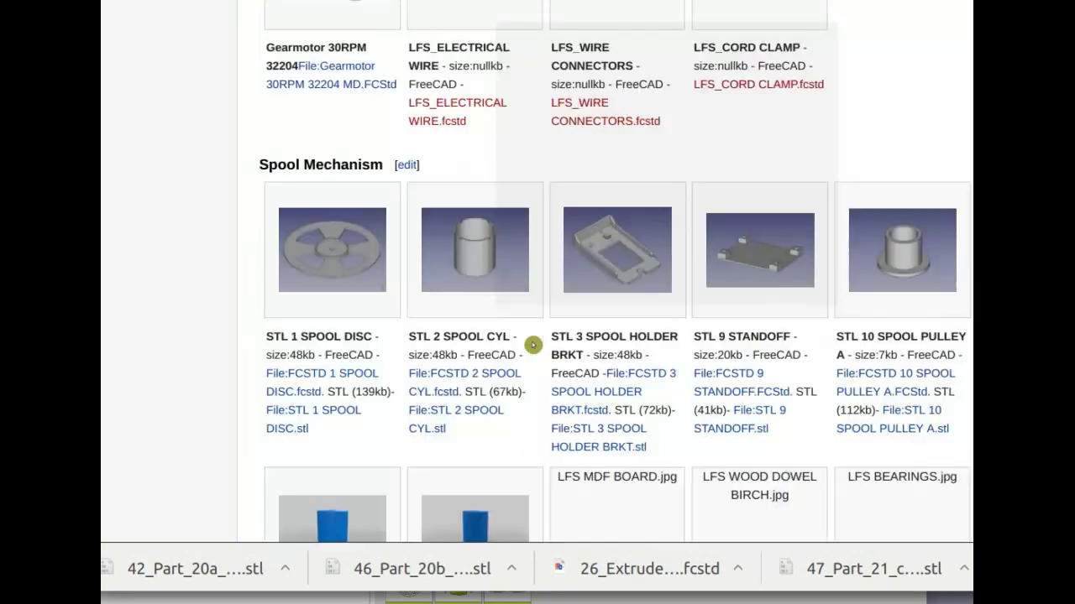
scroll(533, 345, down, 5)
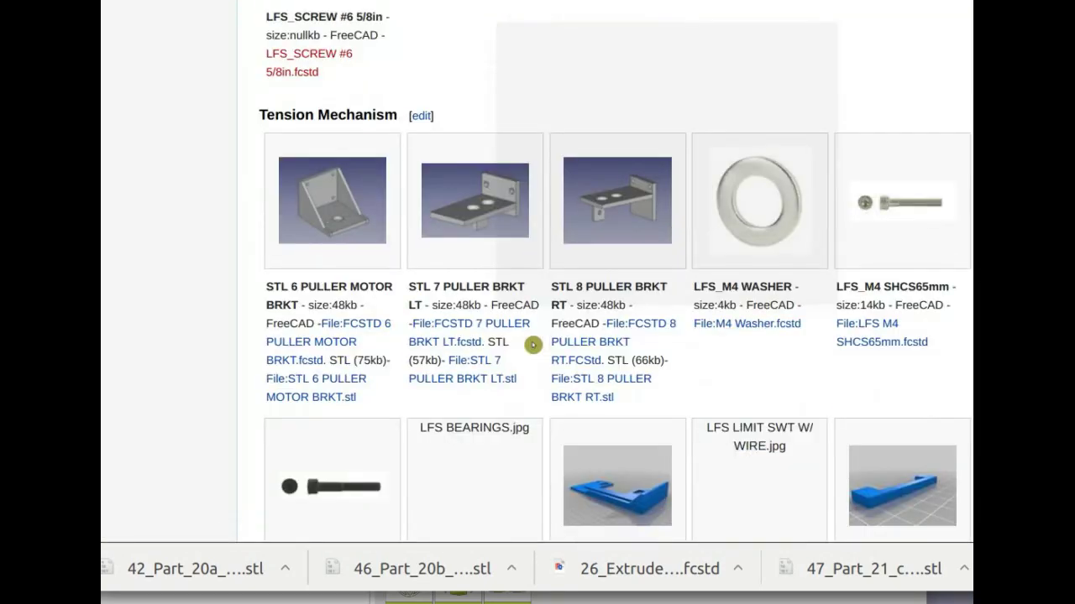
scroll(533, 344, down, 7)
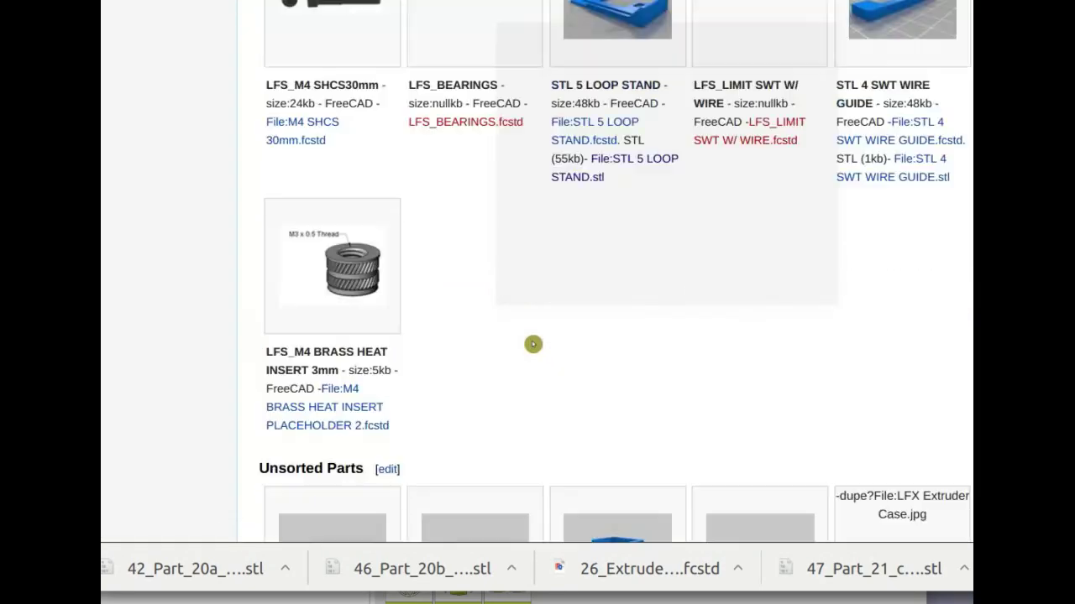
Step: Return to the Big Box Enclosure + Hopper gallery and examine its extruder case and box parts
scroll(534, 345, up, 14)
scroll(533, 345, up, 20)
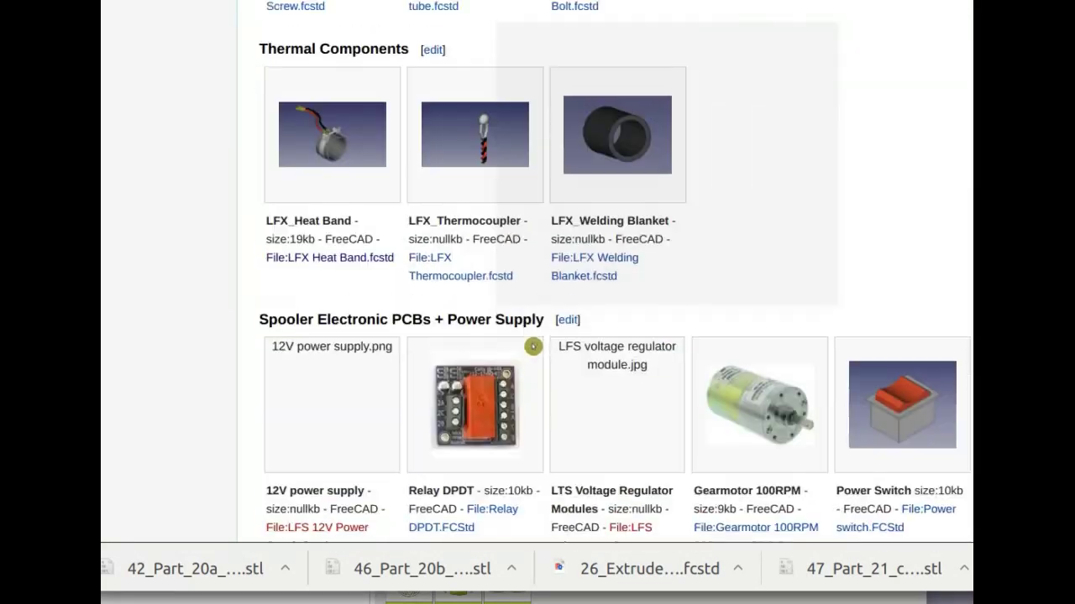
scroll(533, 345, up, 3)
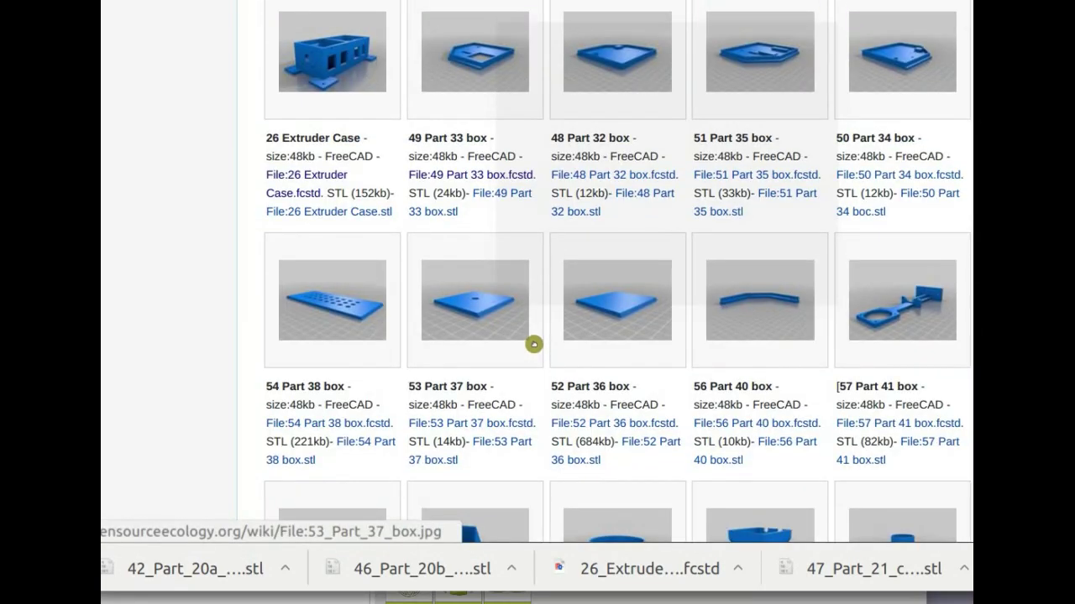
scroll(534, 344, up, 4)
scroll(534, 343, down, 3)
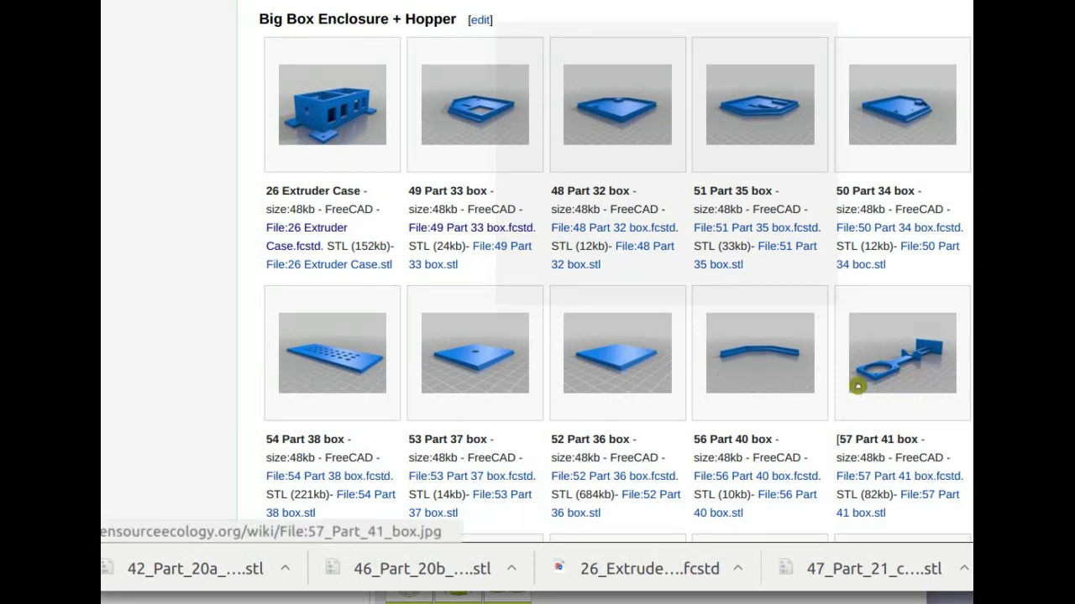
scroll(857, 386, down, 4)
scroll(856, 383, up, 3)
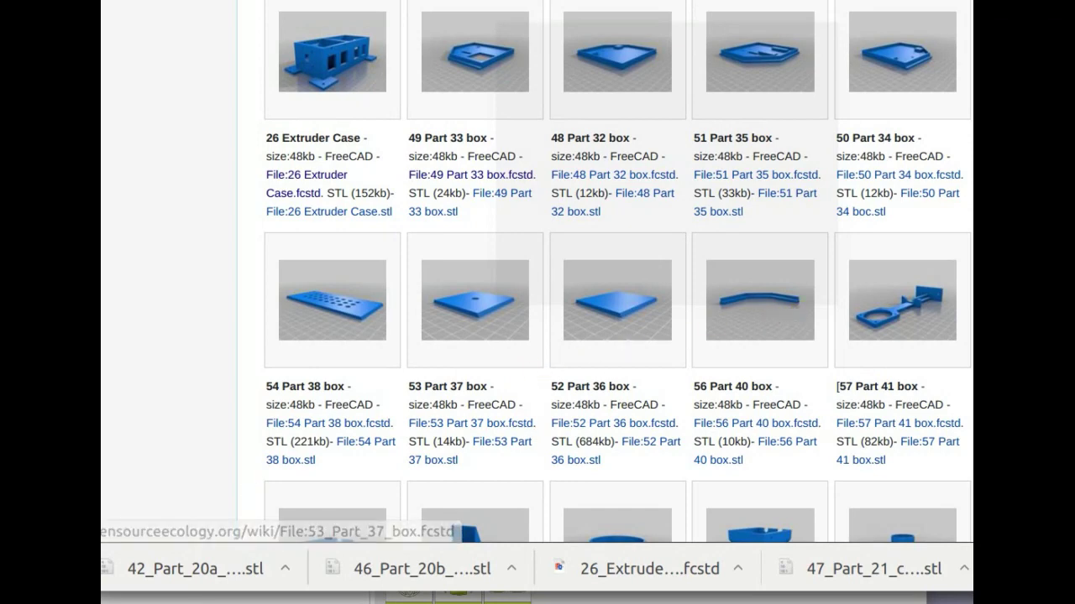
Step: Switch to the Lyman Extruder master index and check the case and hopper entries from item 40 through Hopper Funnel
click(309, 2)
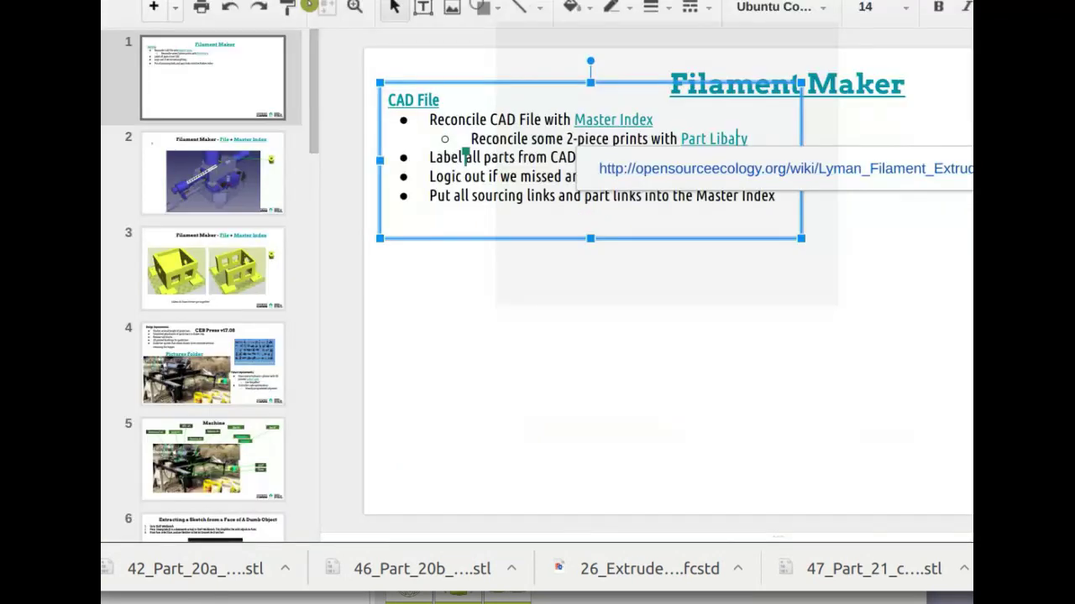
click(453, 2)
click(613, 2)
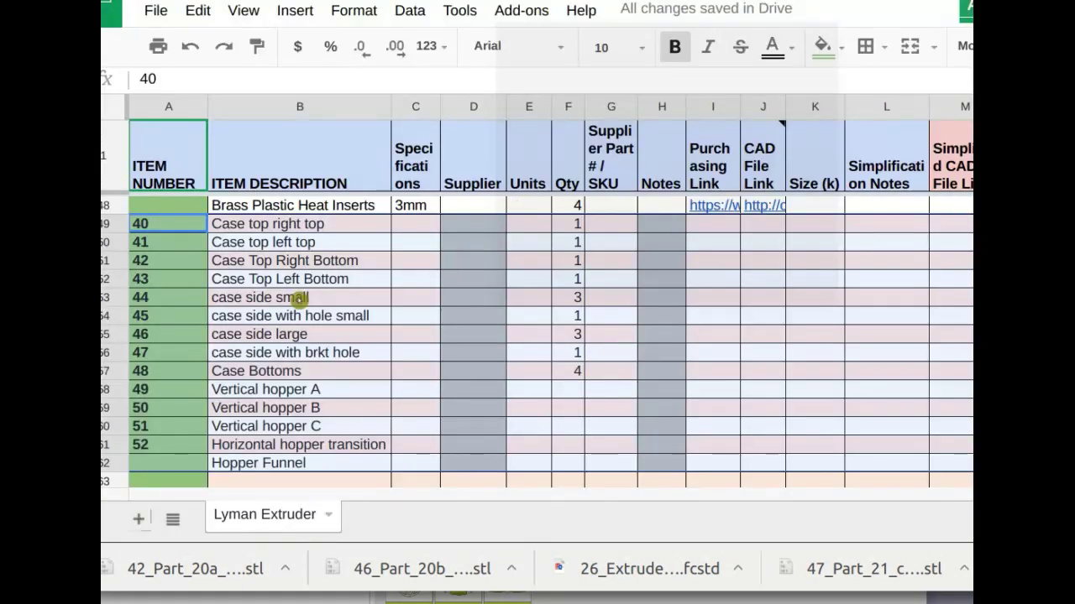
scroll(175, 248, up, 1)
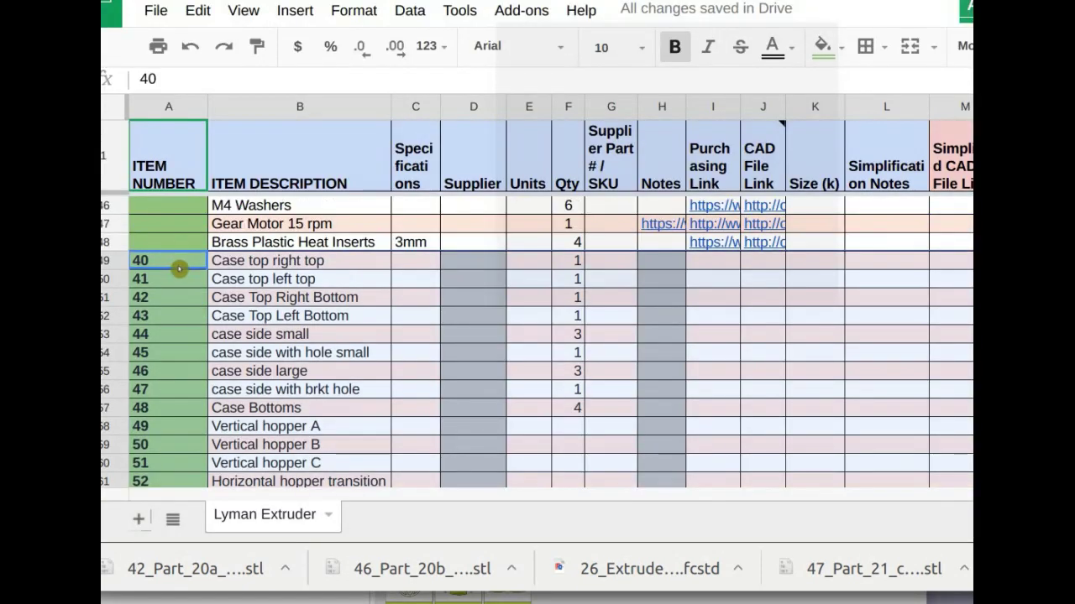
scroll(179, 267, down, 1)
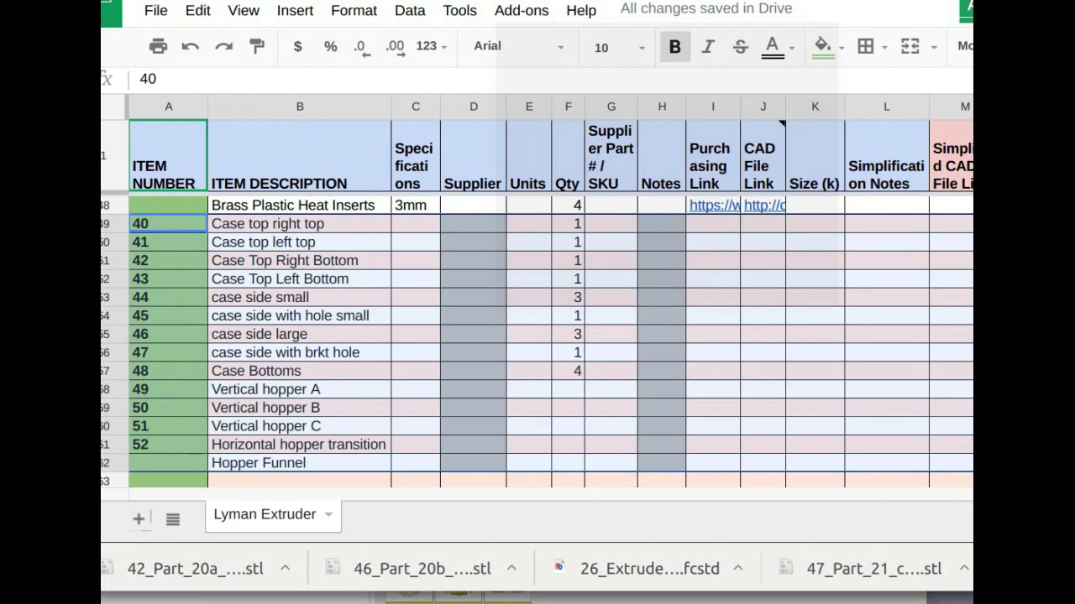
Step: Compare the hopper and funnel parts in the part library with the case and hopper entries in the master index
key(ctrl+Tab)
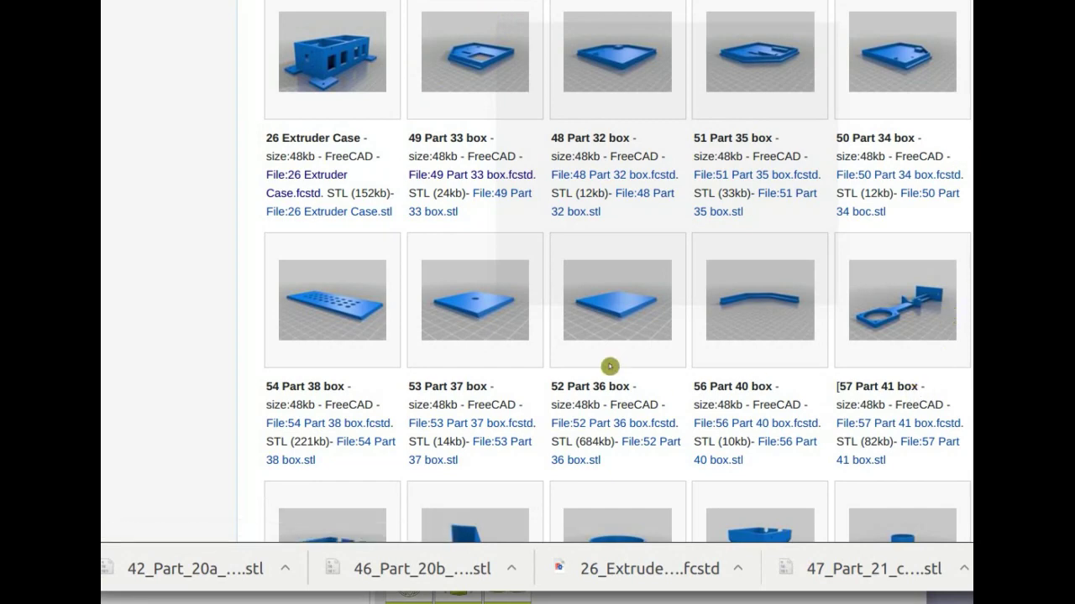
scroll(609, 364, down, 3)
scroll(612, 364, down, 4)
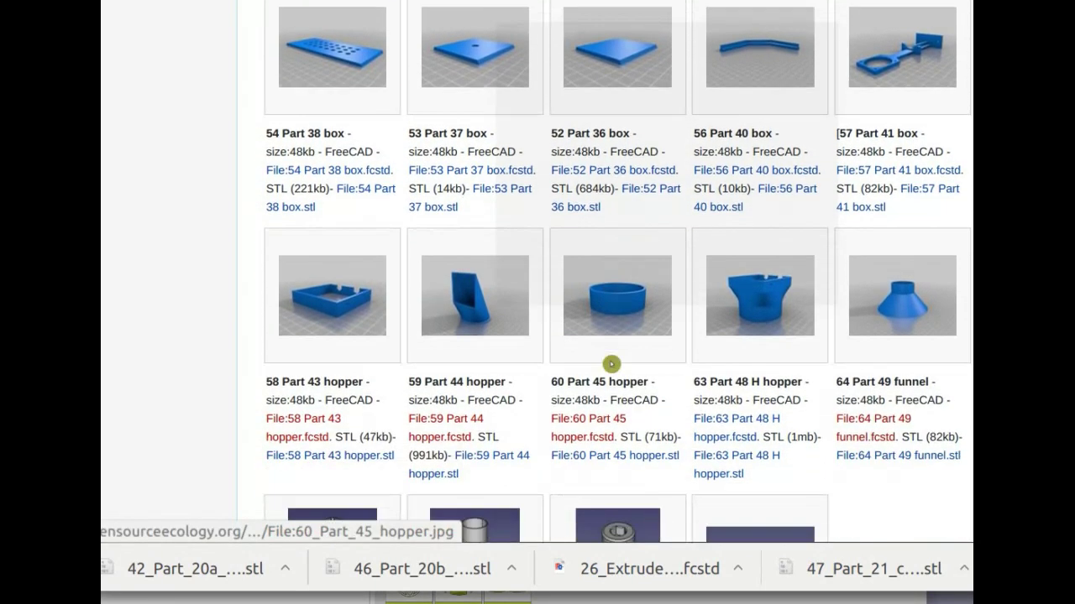
scroll(617, 357, down, 4)
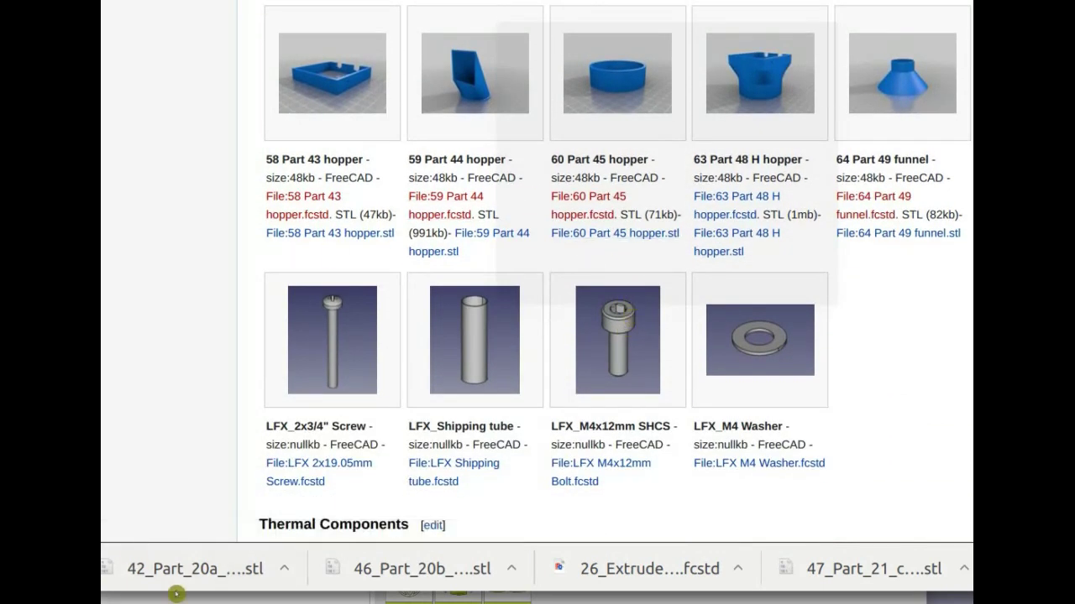
key(ctrl+Page_Up)
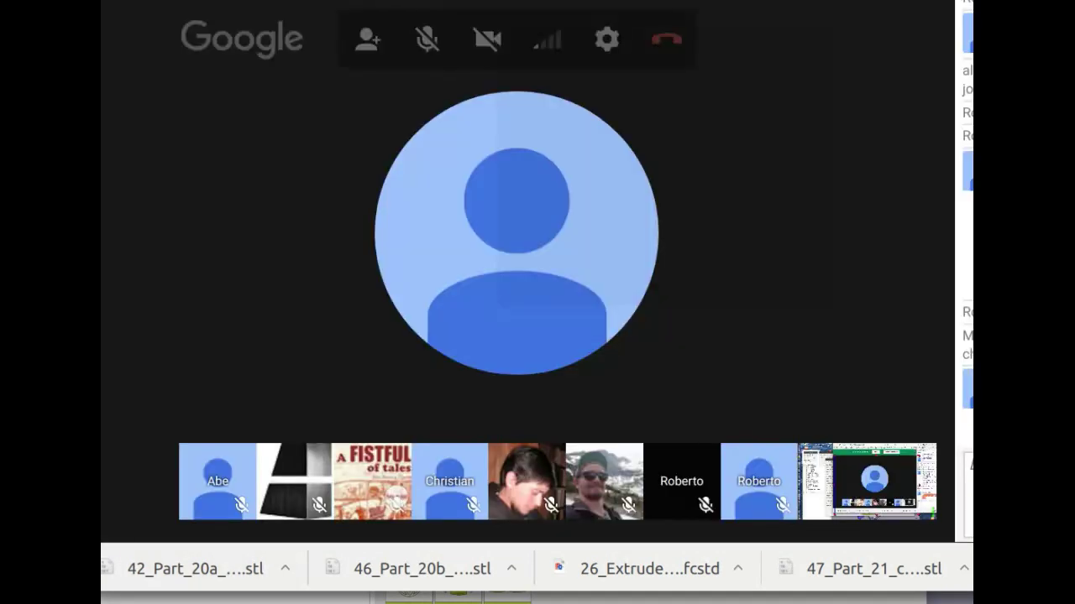
key(ctrl+Page_Up)
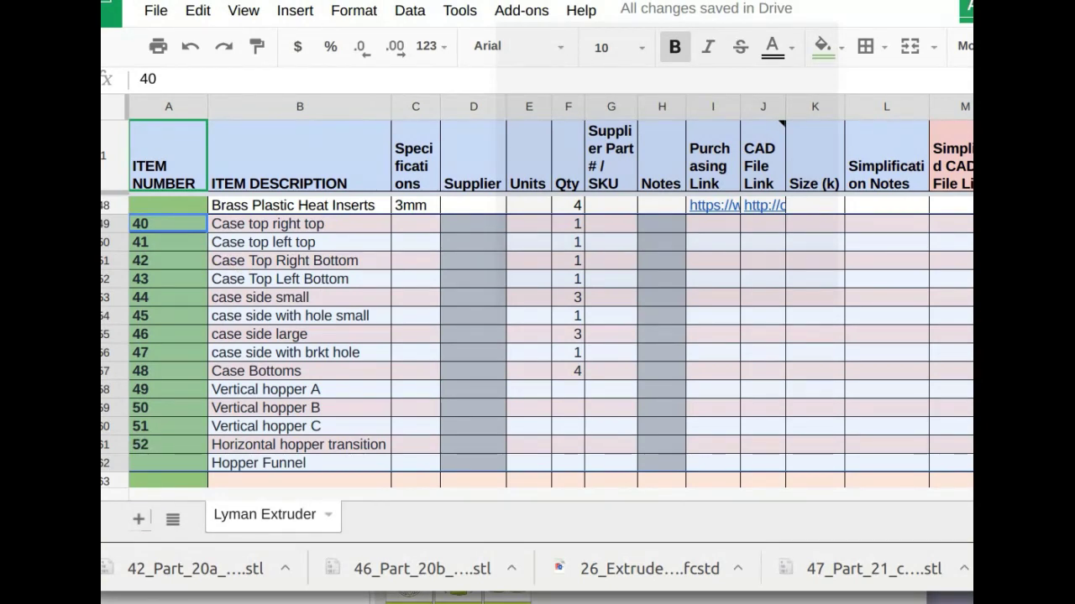
key(ctrl+Page_Up)
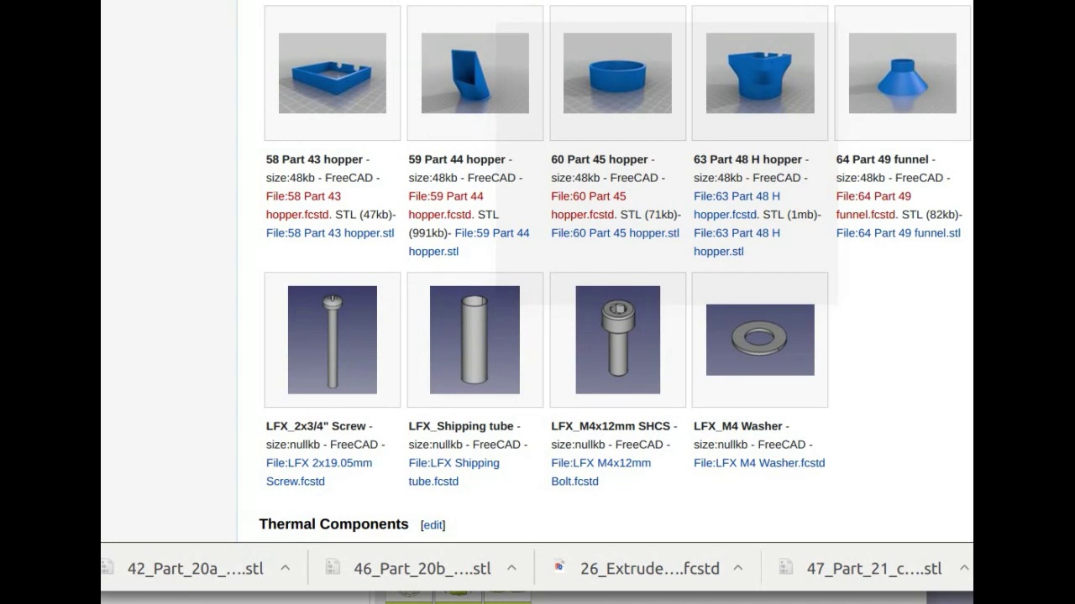
key(ctrl+Page_Down)
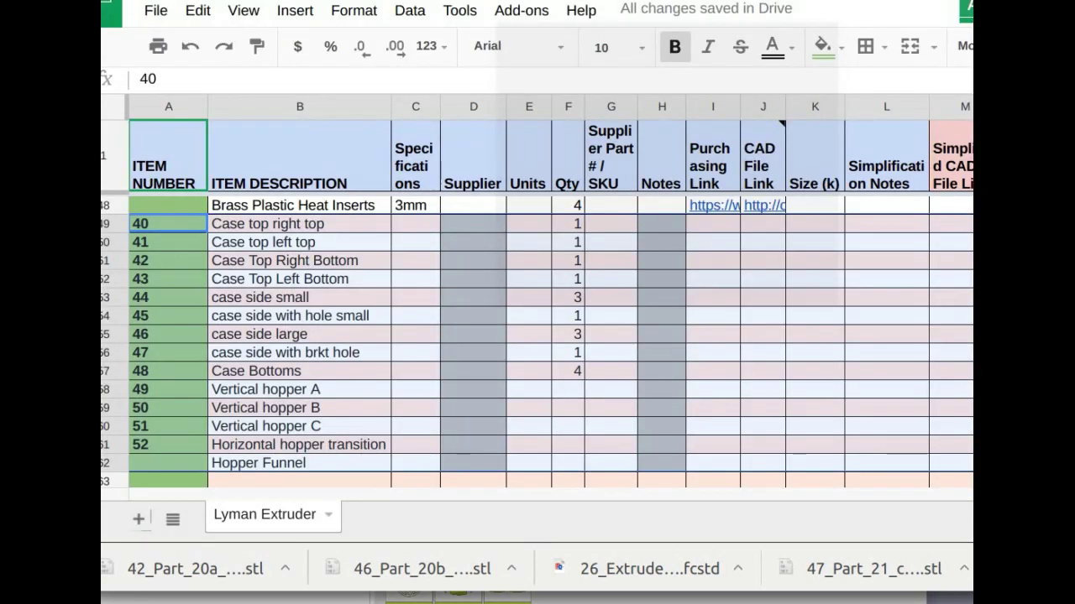
key(ctrl+Tab)
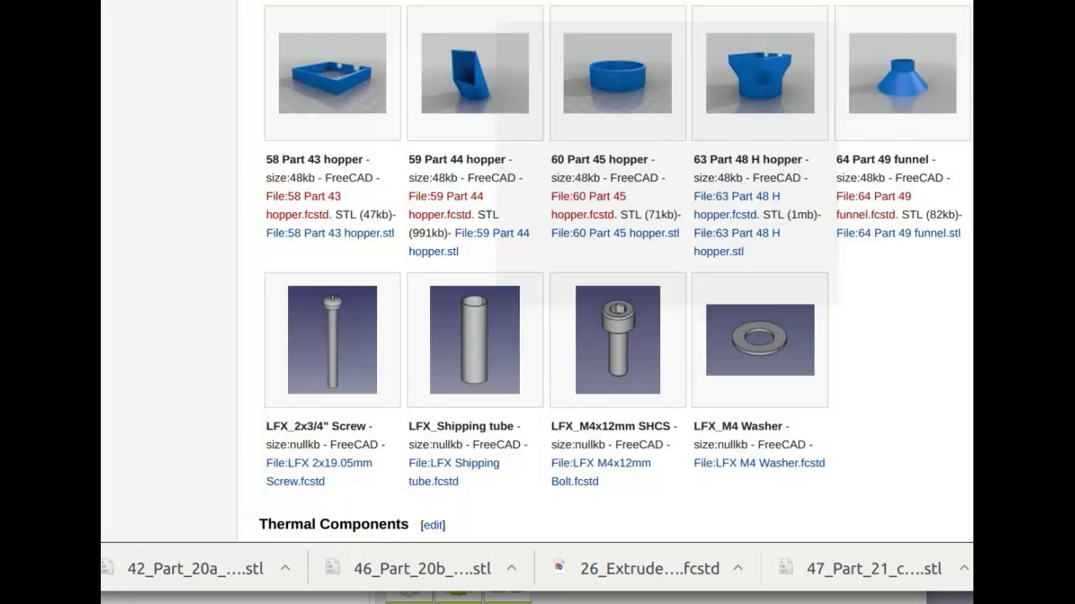
Step: Examine the Part 32 to Part 41 box entries in the part library's Big Box Enclosure + Hopper gallery
scroll(419, 175, up, 2)
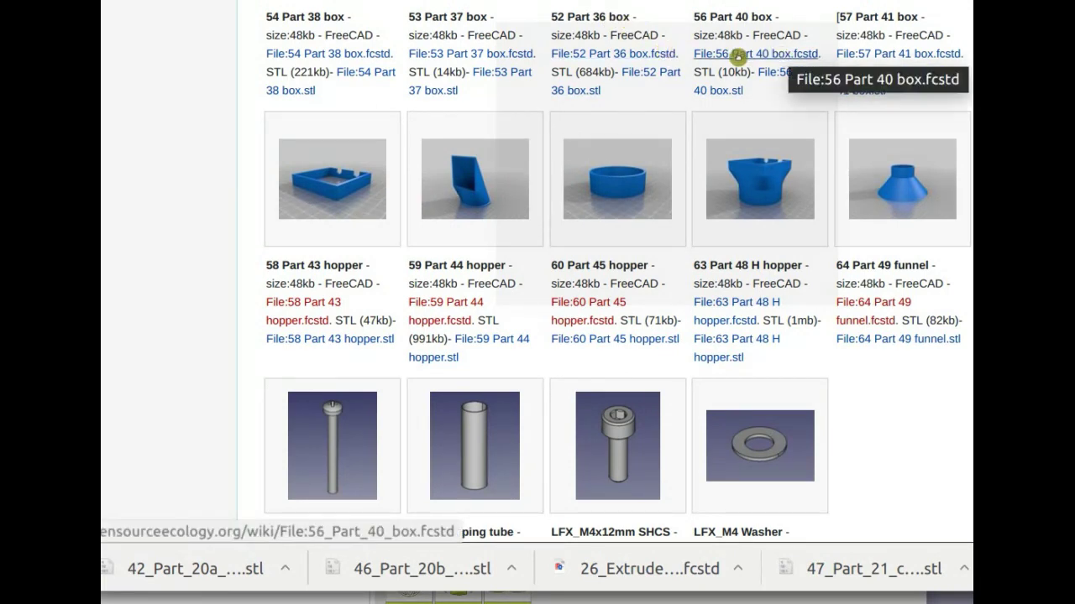
scroll(322, 66, up, 2)
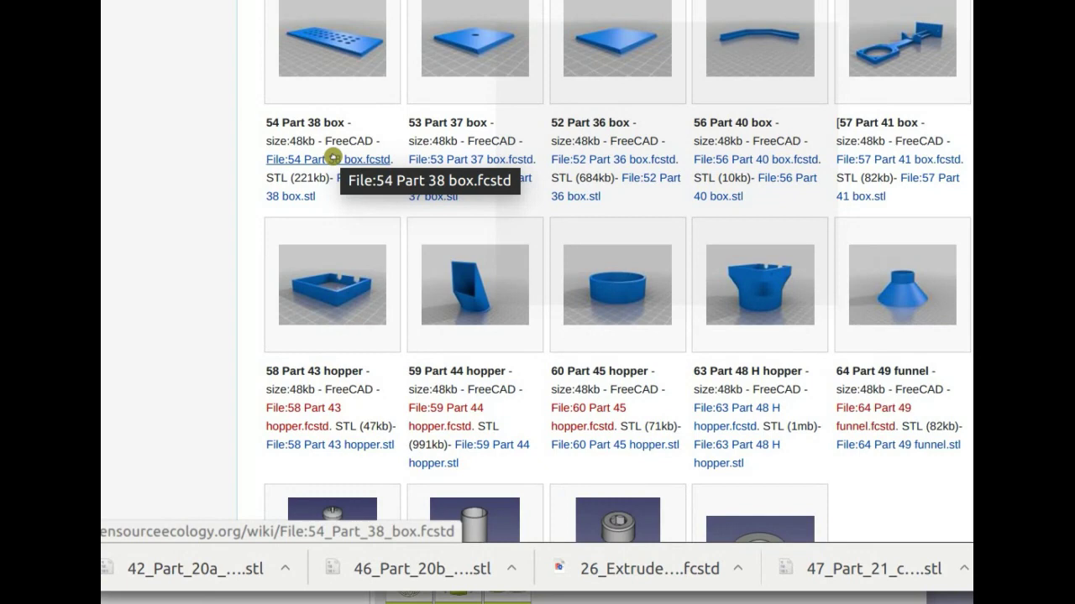
scroll(418, 173, up, 3)
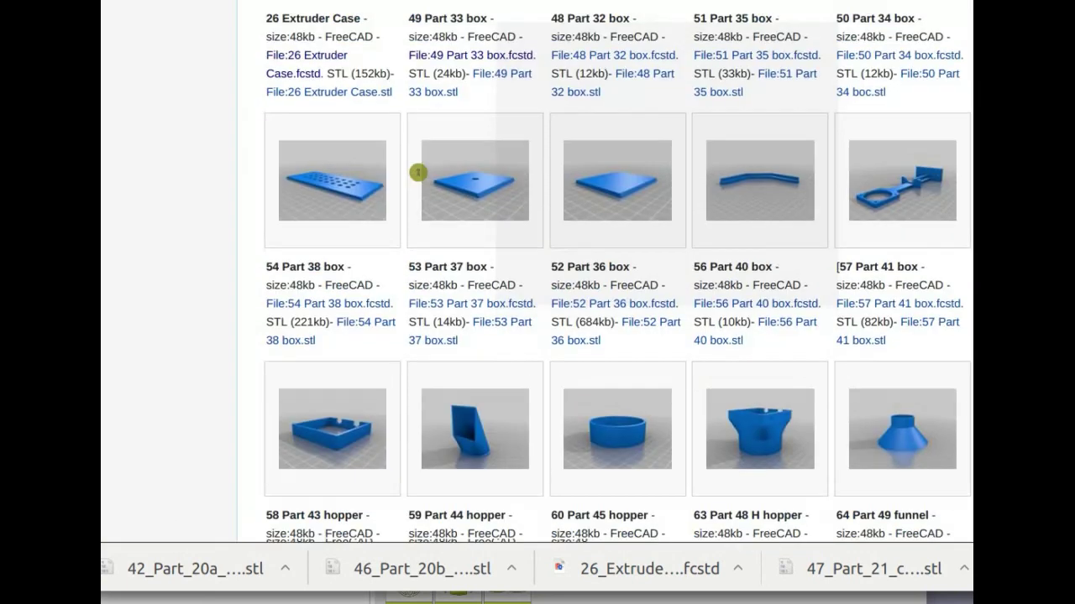
scroll(418, 176, up, 1)
scroll(419, 175, down, 1)
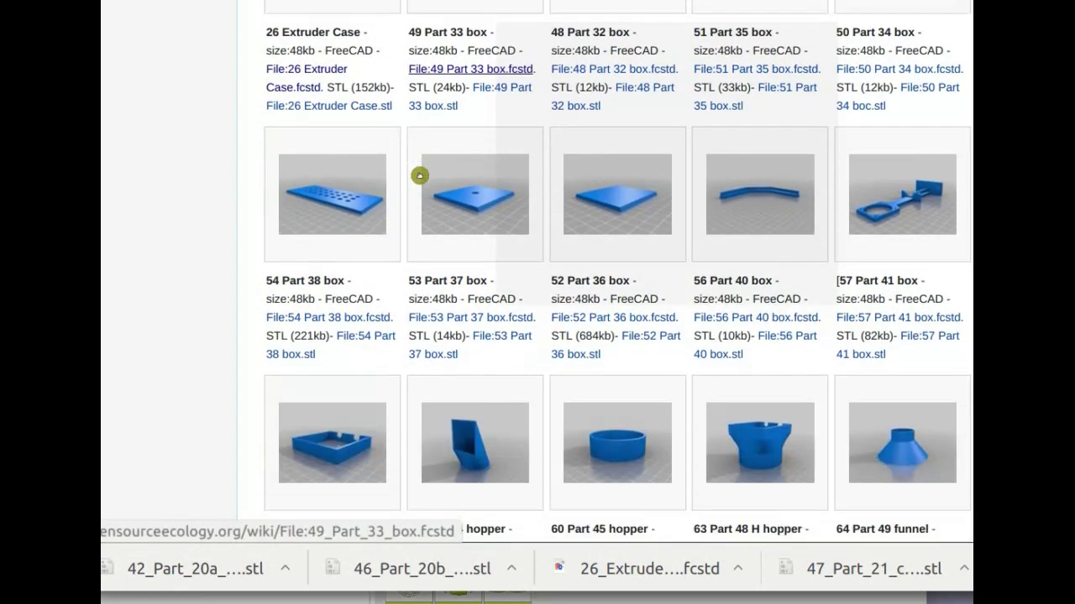
Step: Review the part library around the start of the Big Box Enclosure + Hopper gallery, including the hardware parts above it
scroll(421, 175, up, 5)
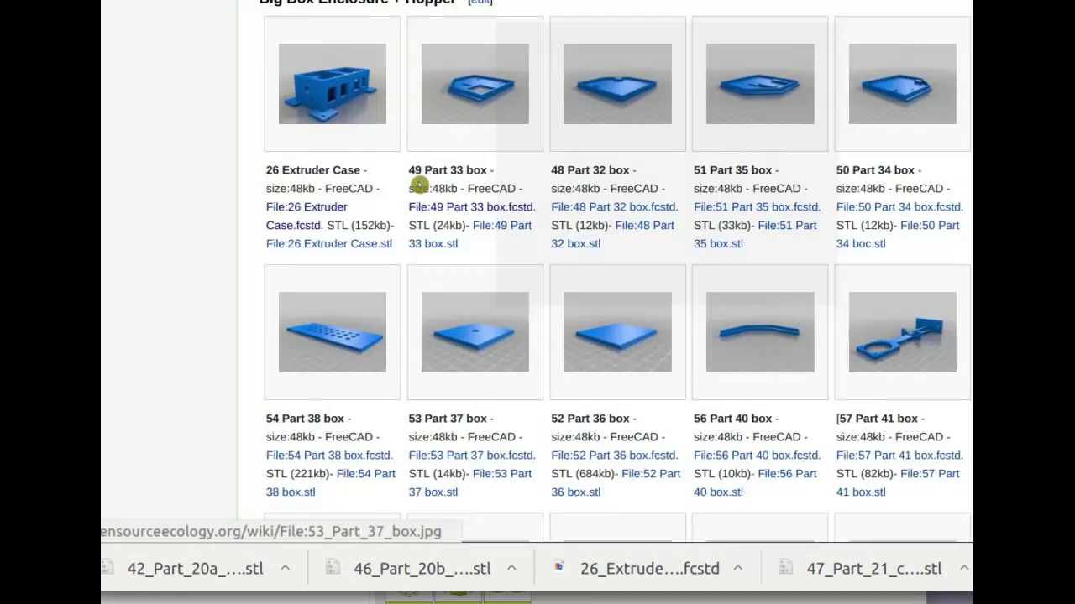
scroll(418, 180, up, 2)
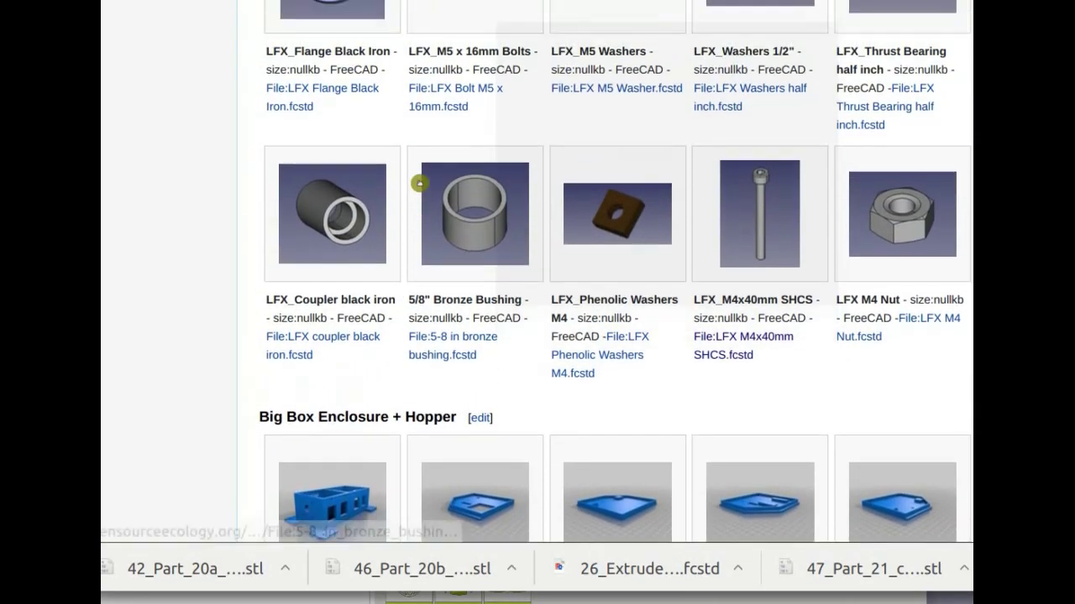
scroll(418, 179, down, 4)
scroll(418, 179, down, 1)
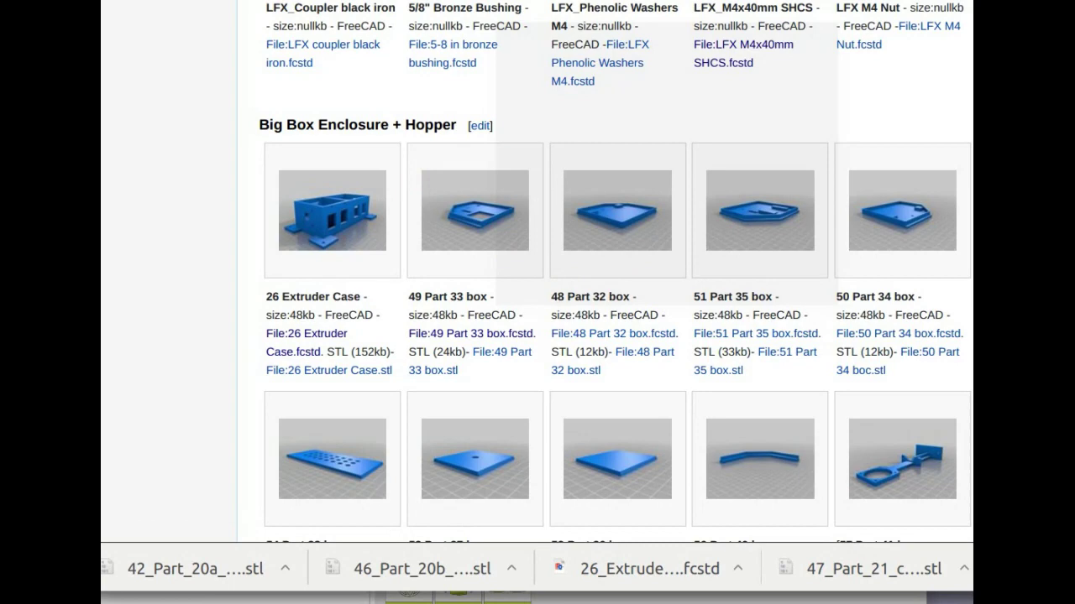
Step: Switch to the master index, check the barrel and enclosure items, and select the description of item 40, Case top right top
key(ctrl+Tab)
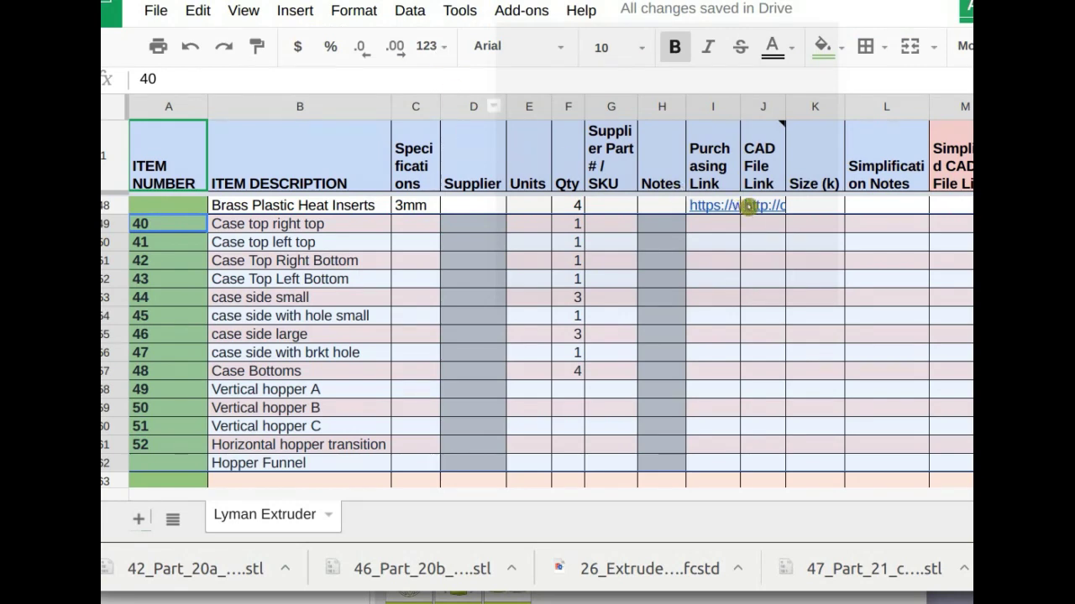
scroll(764, 227, up, 2)
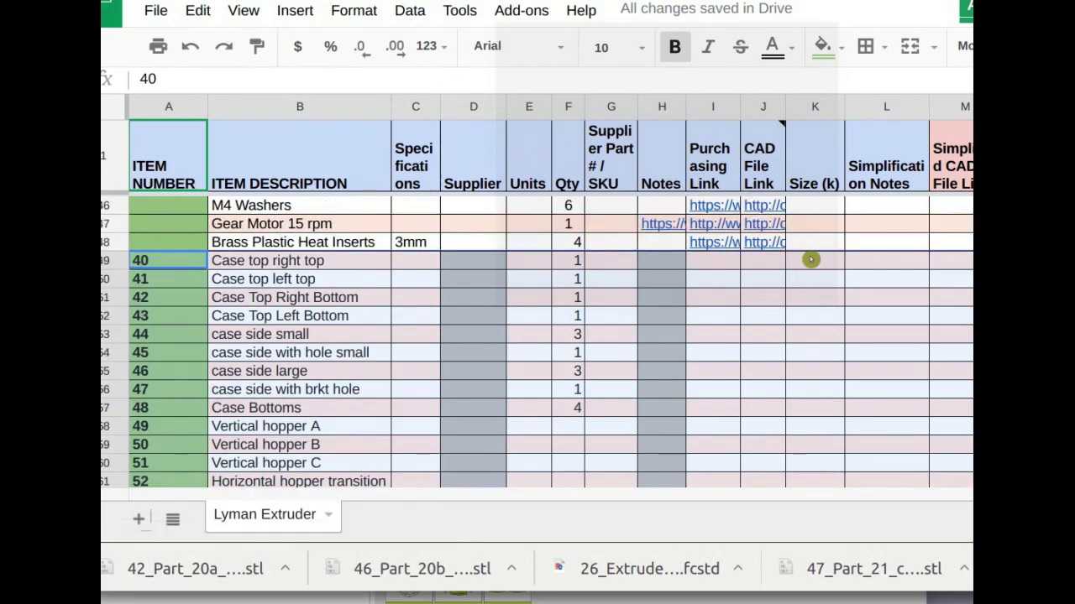
scroll(810, 247, up, 10)
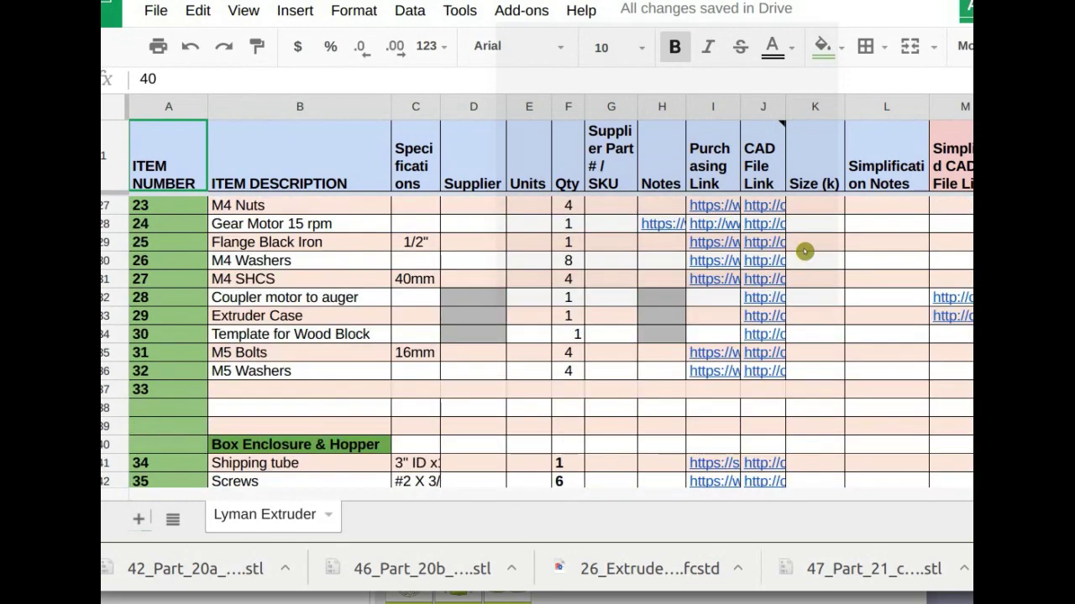
scroll(804, 251, up, 3)
scroll(804, 250, down, 12)
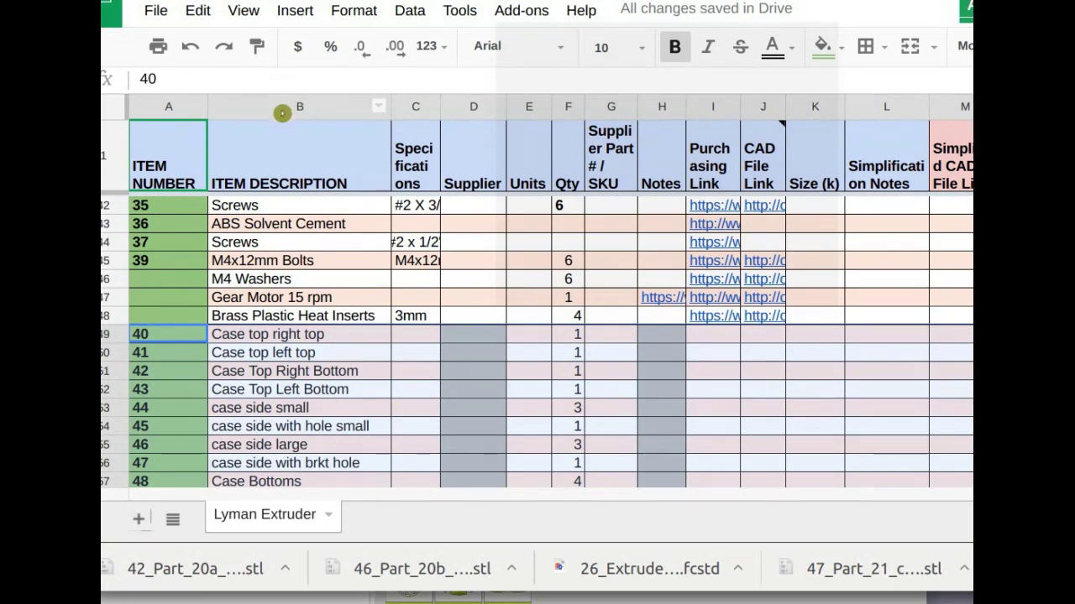
click(300, 338)
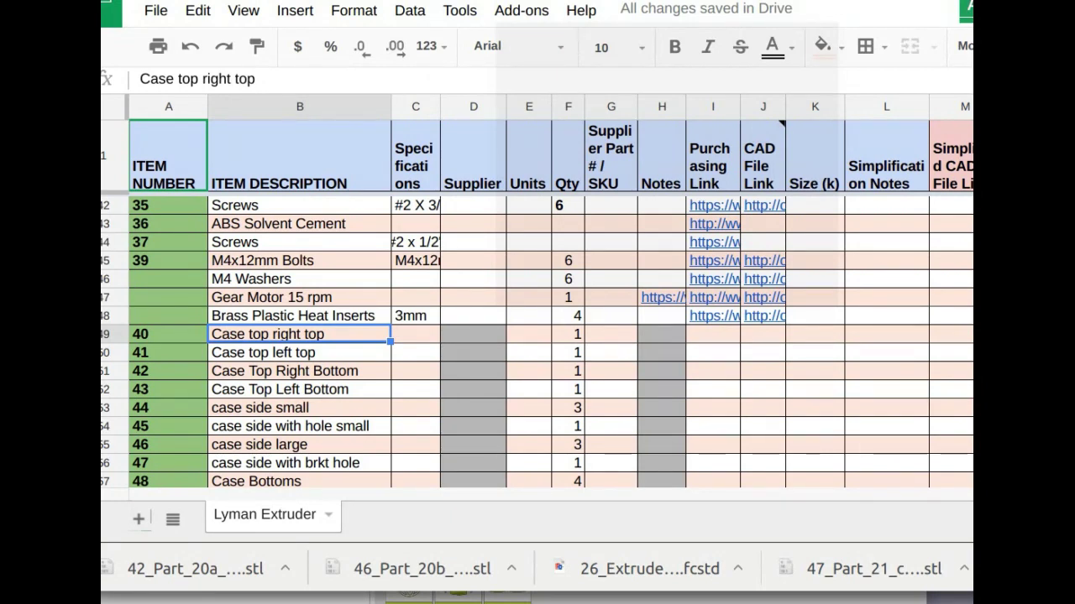
Step: Return to the part library and review its galleries from Big Box Enclosure + Hopper back to Extruder Electronics
key(ctrl+Page_Up)
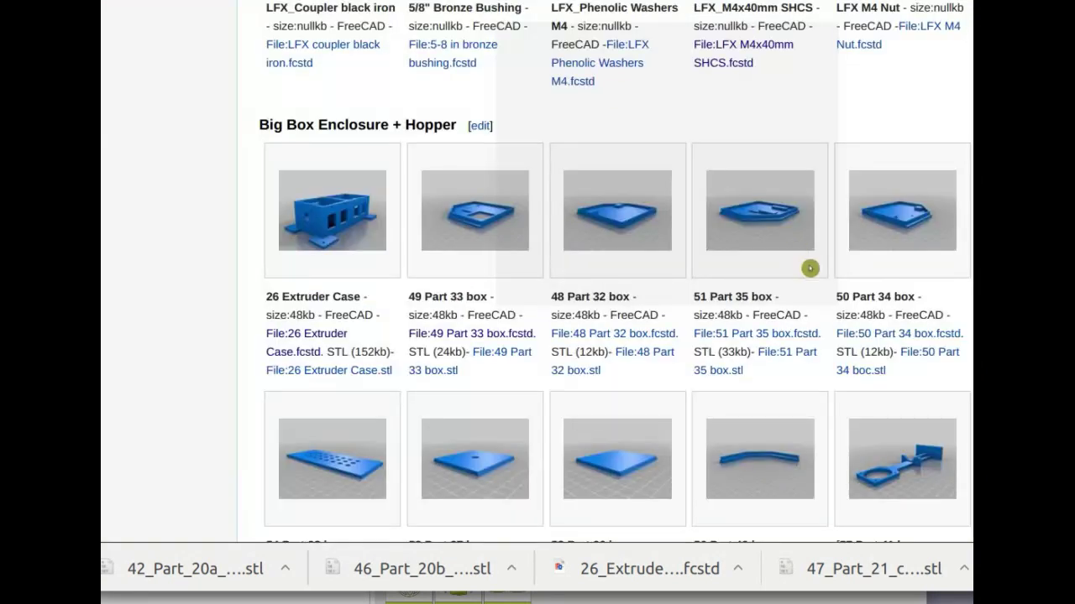
scroll(811, 262, down, 3)
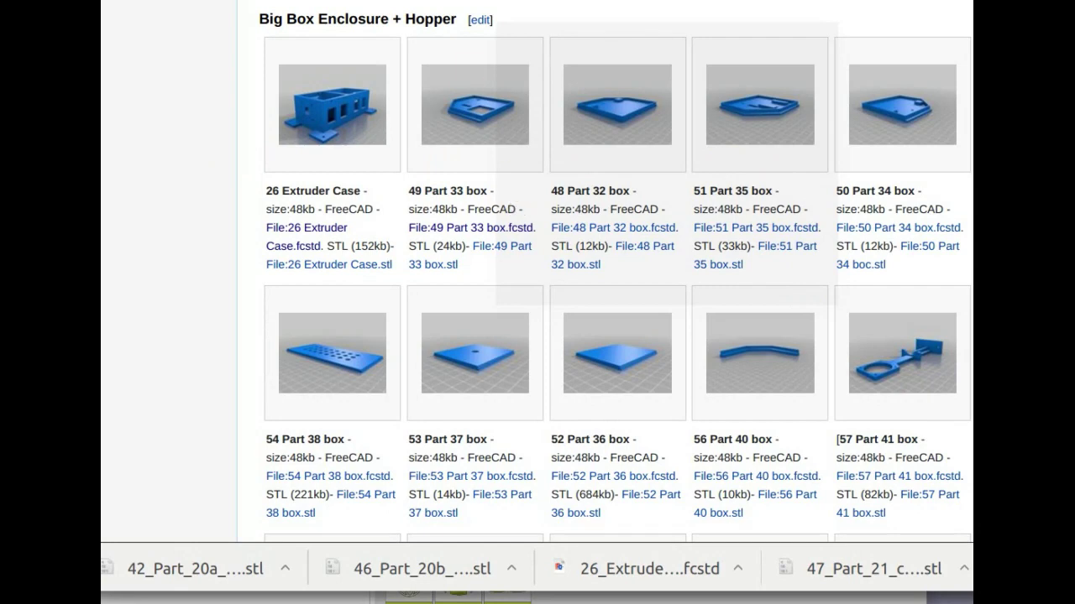
scroll(812, 134, down, 9)
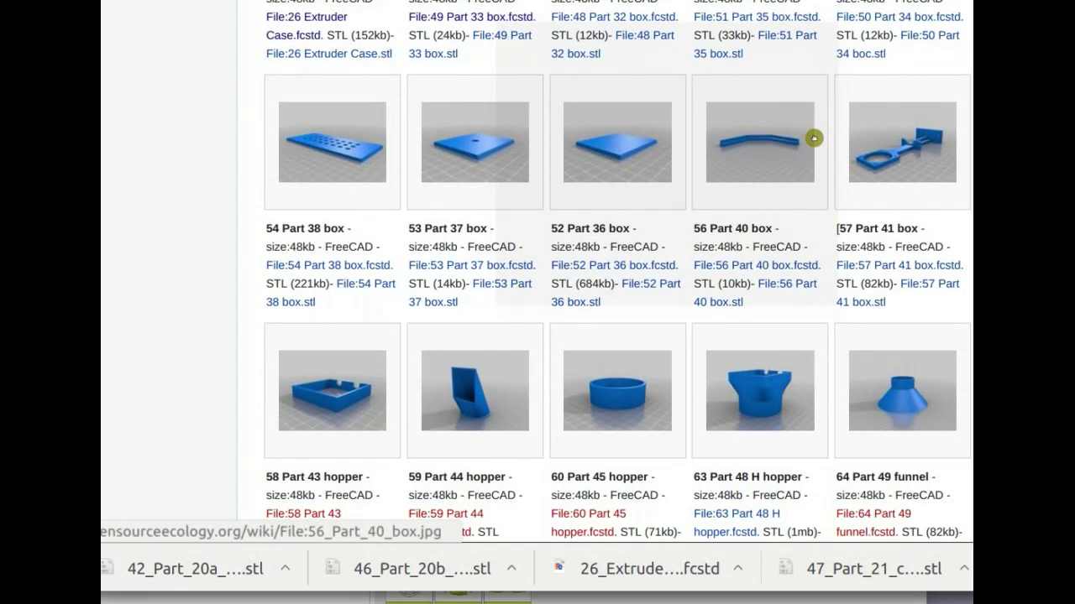
scroll(811, 129, up, 18)
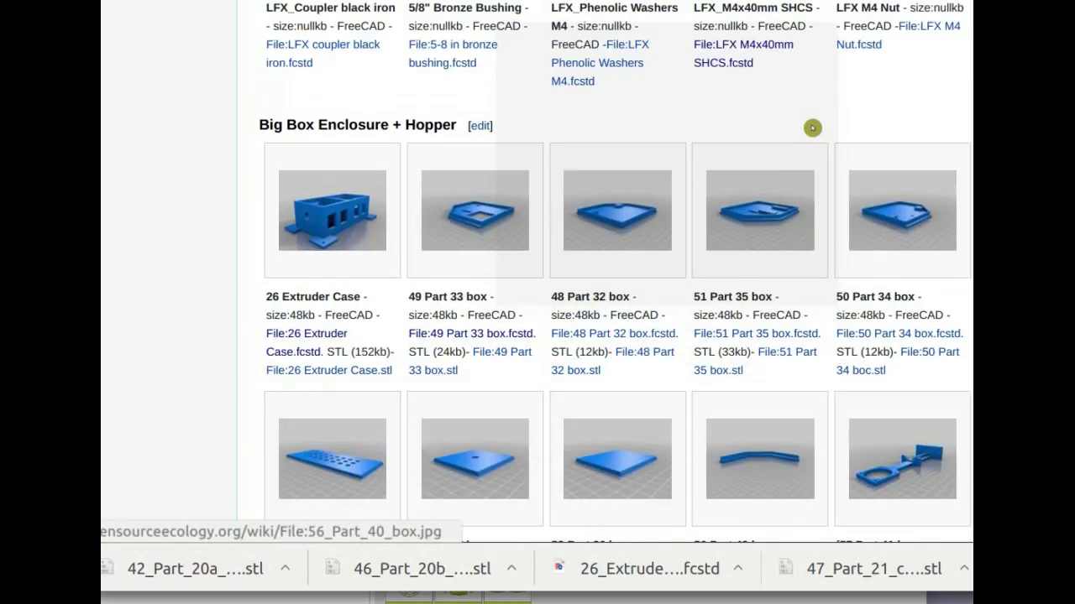
scroll(812, 126, up, 13)
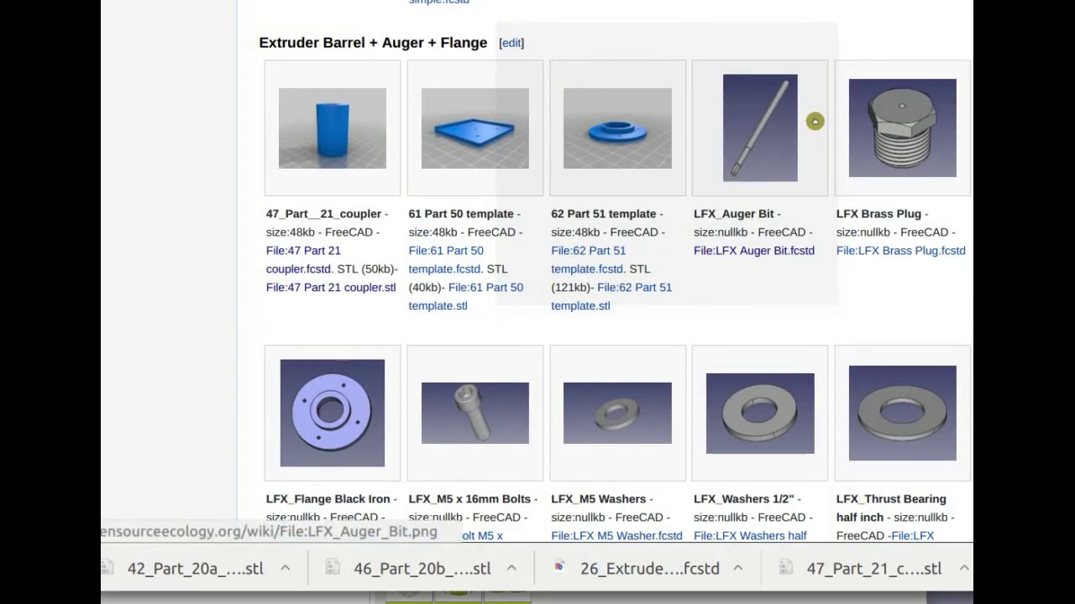
scroll(815, 121, up, 13)
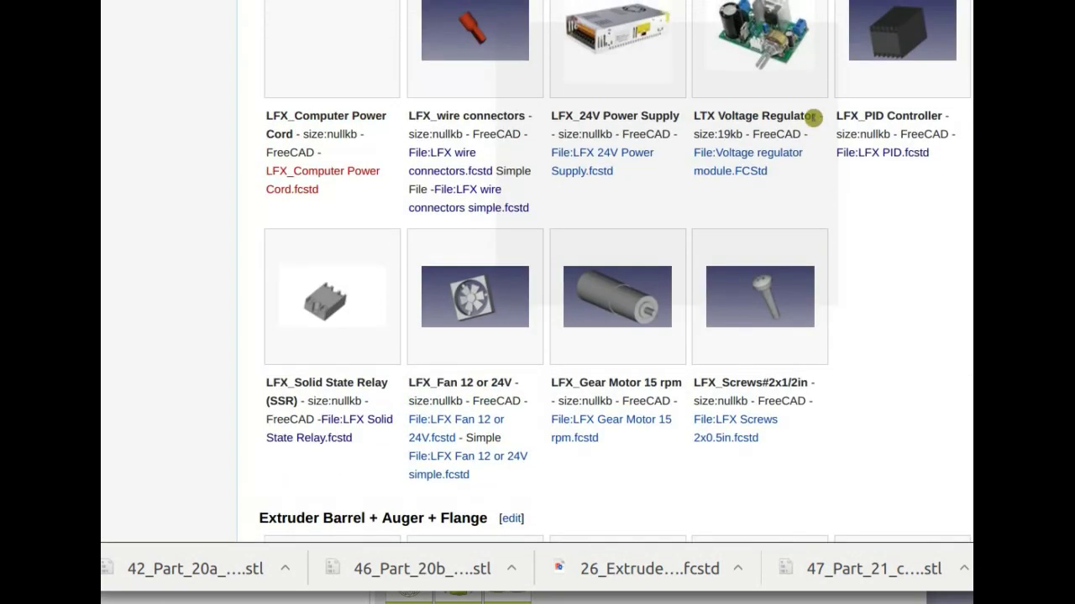
scroll(811, 117, up, 1)
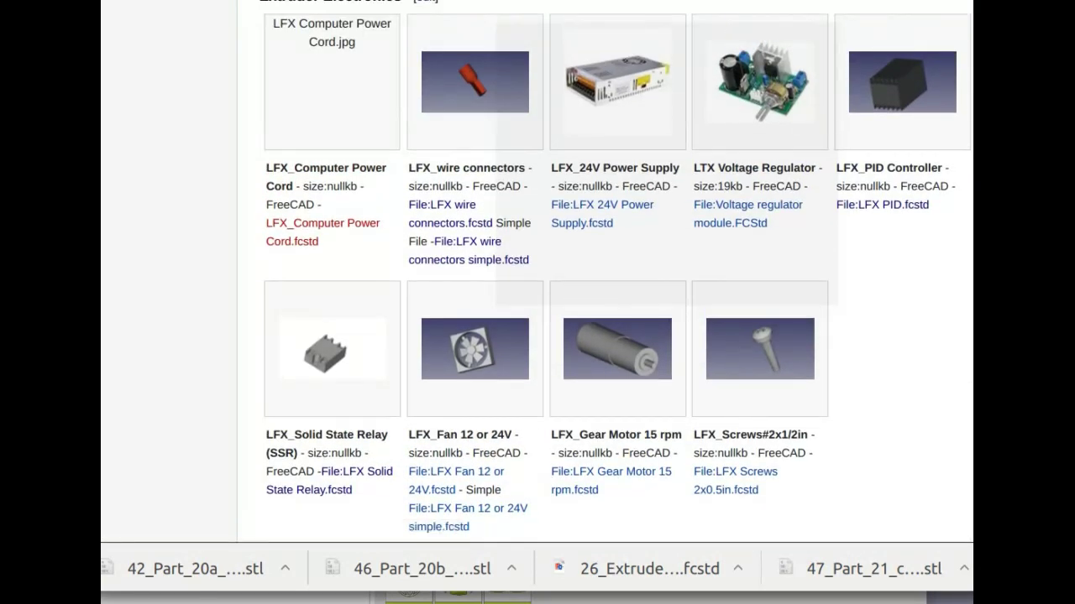
Step: Check the Box Enclosure & Hopper entries in the master index through Hopper Funnel
key(ctrl+Tab)
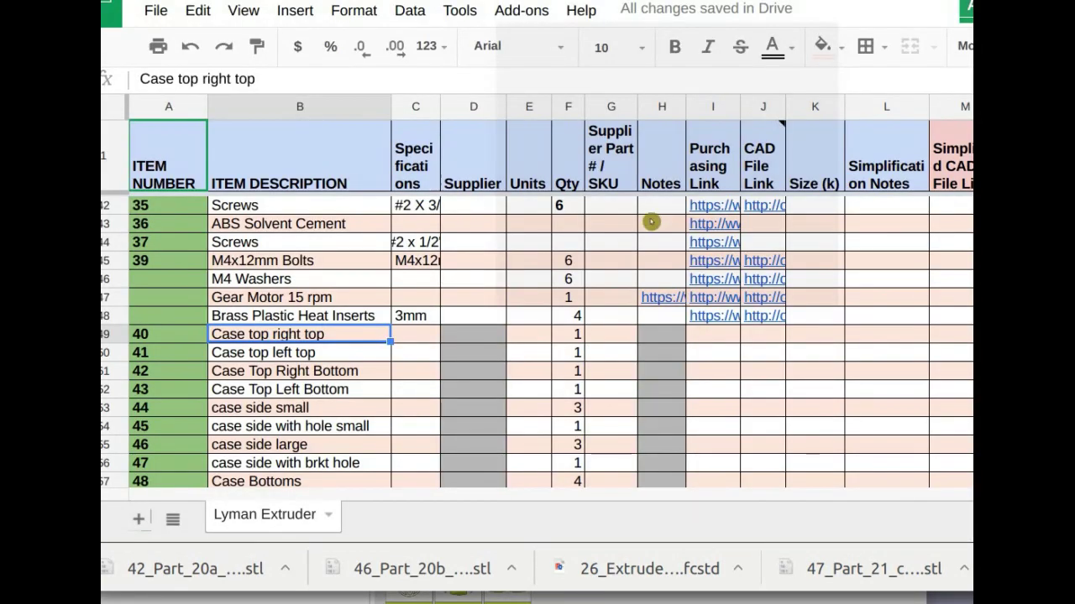
scroll(651, 215, down, 3)
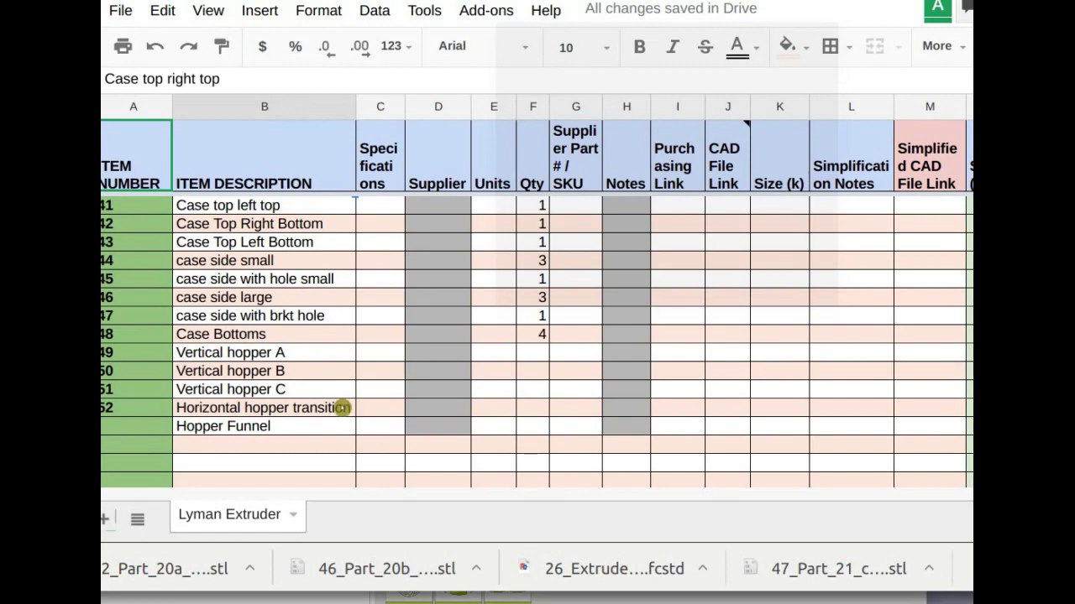
scroll(343, 406, up, 4)
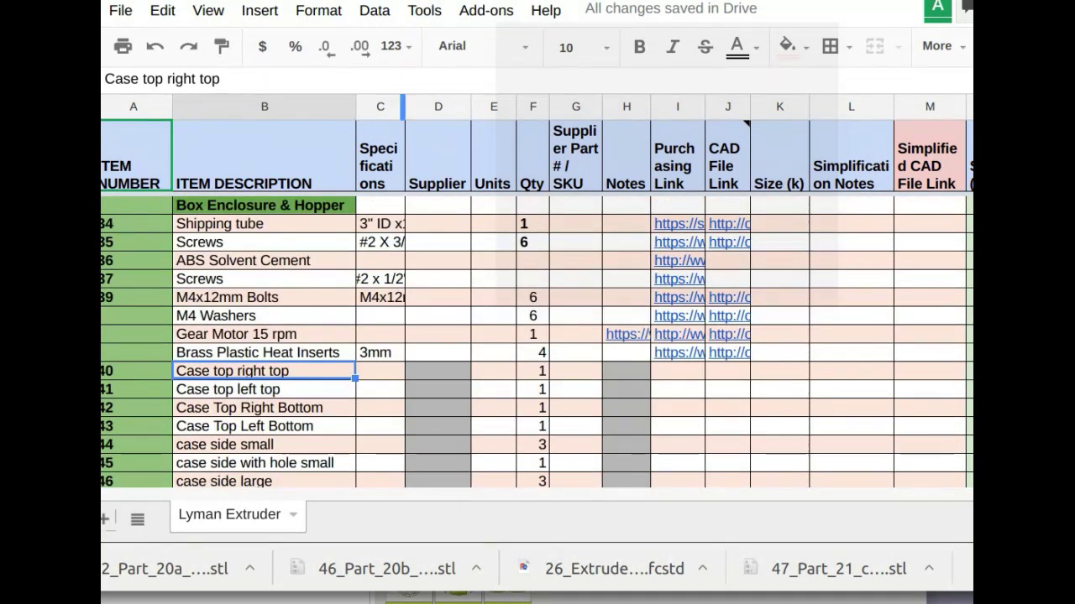
Step: Compare the Filament Maker slide showing the two yellow case halves with the case model loaded in the Cura slicer
key(ctrl+Page_Up)
click(197, 268)
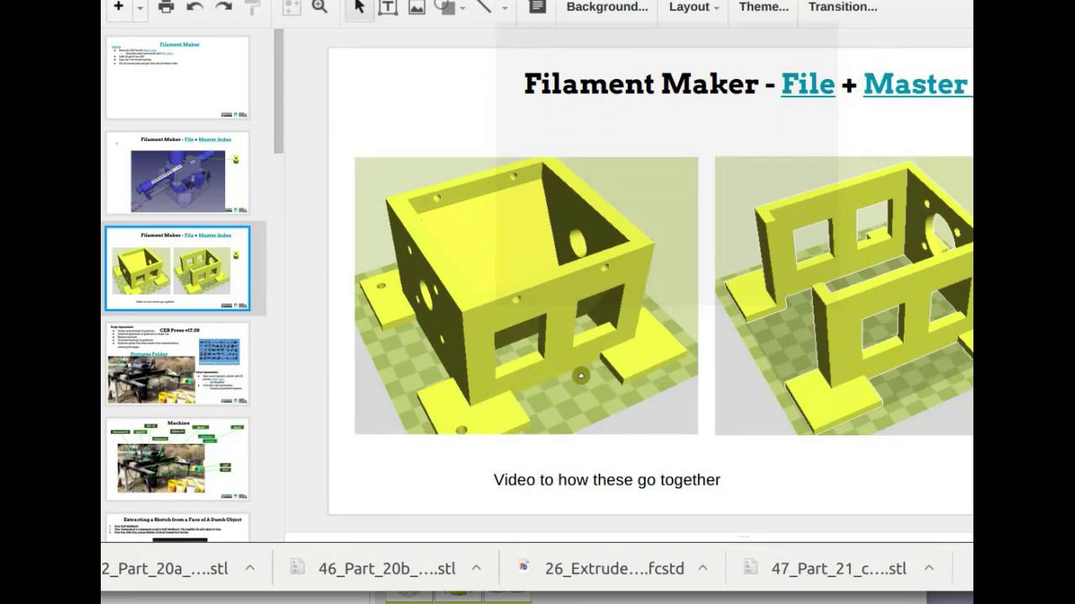
key(alt+Tab)
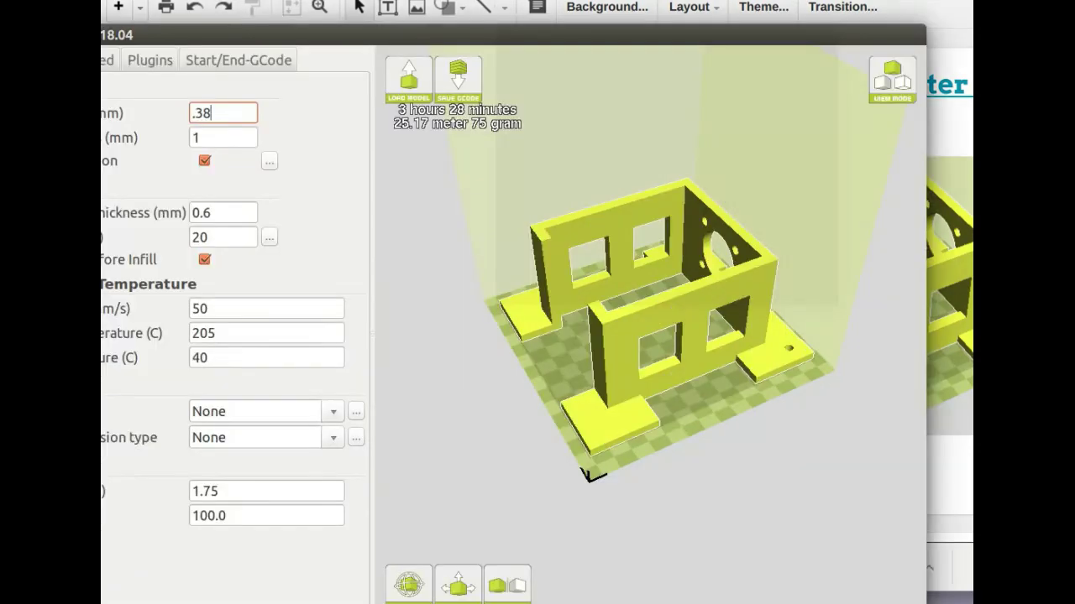
drag(189, 37, 147, 26)
scroll(570, 302, up, 3)
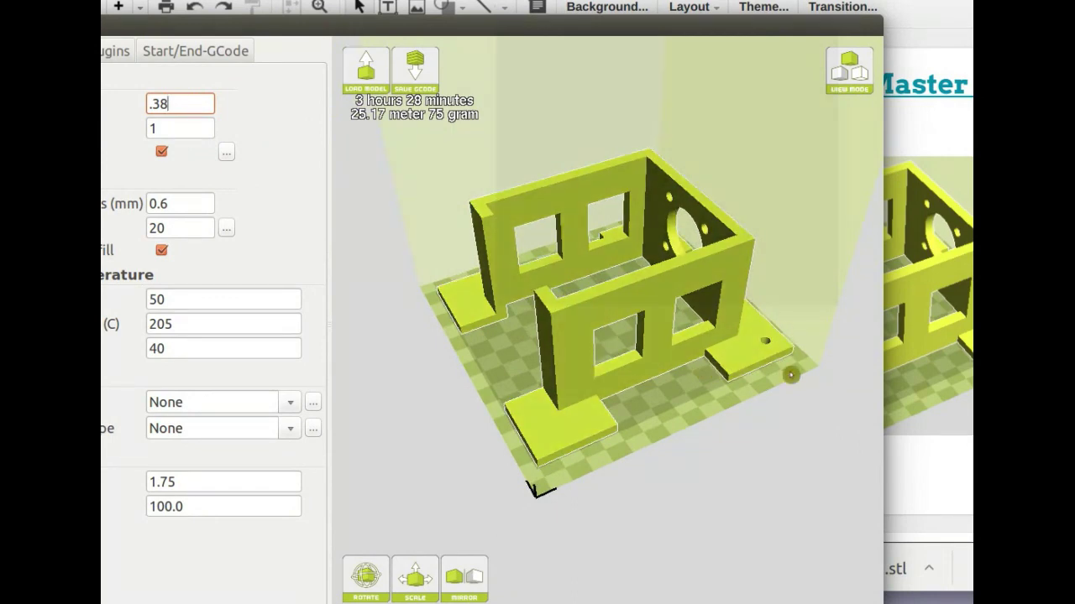
key(alt+Tab)
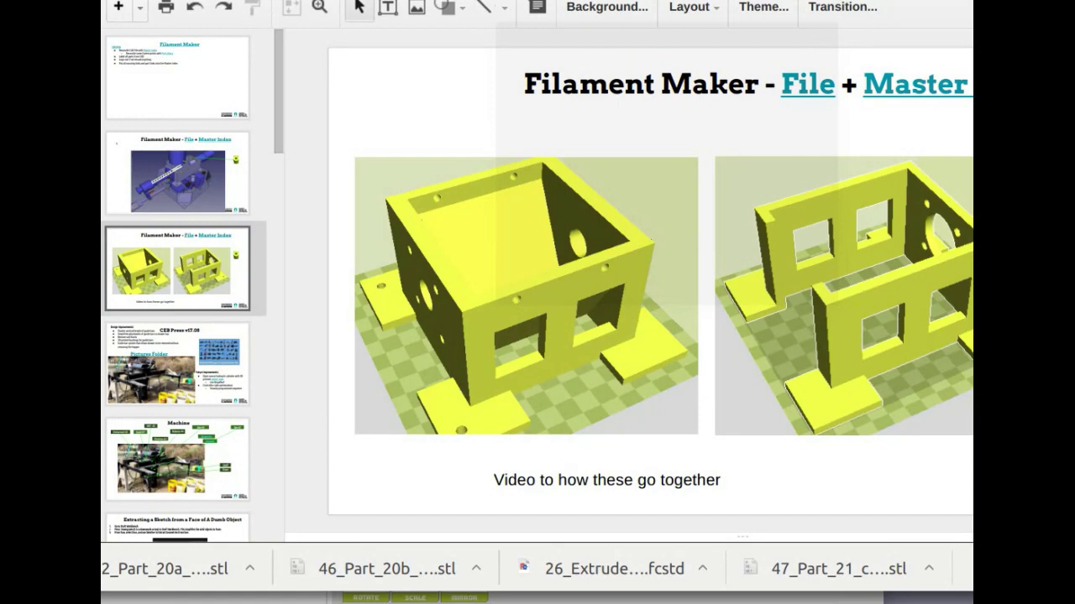
Step: Return to the master index and review its entries from Box Enclosure & Hopper back to Extruder Electronics
key(alt+Tab)
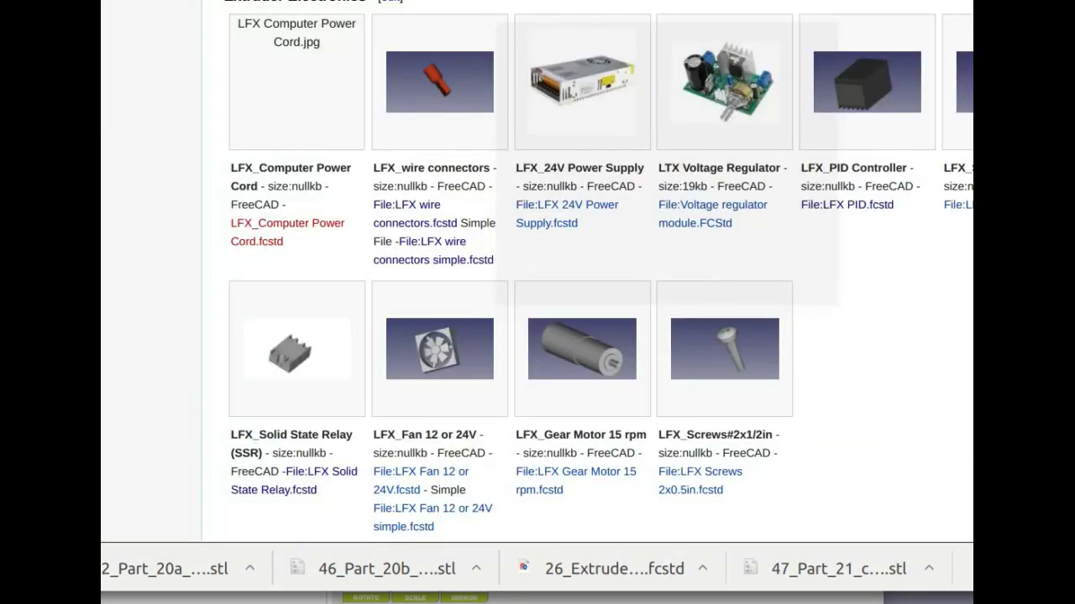
key(ctrl+Tab)
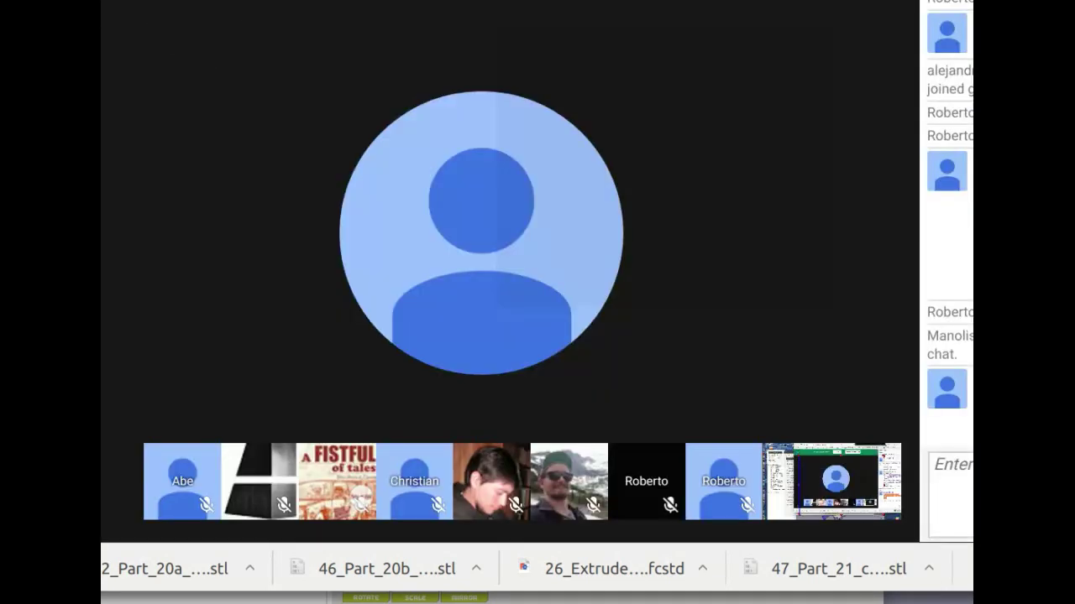
key(ctrl+Tab)
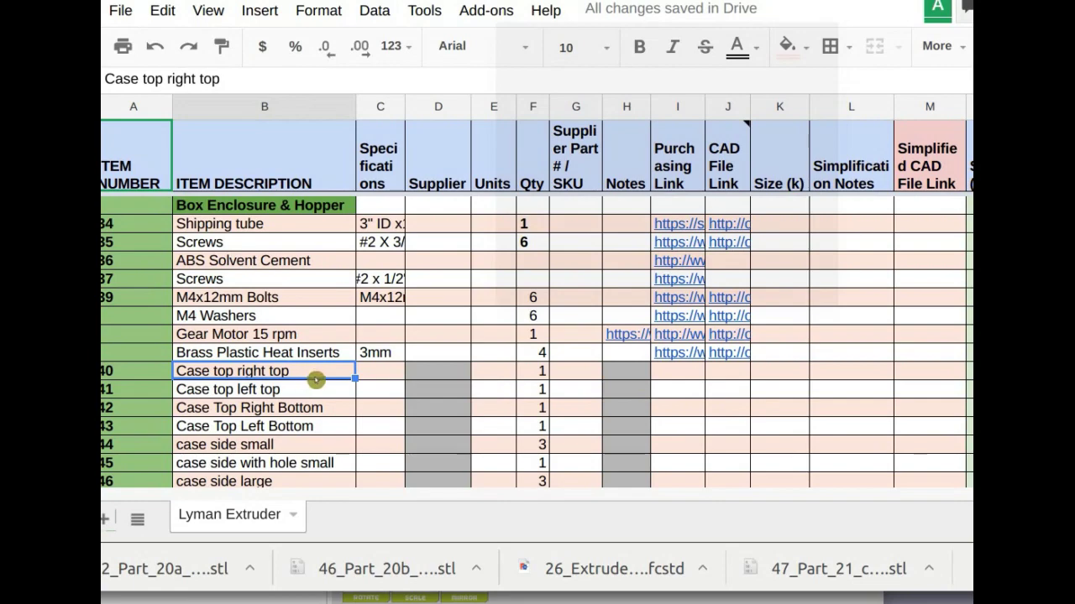
scroll(321, 372, down, 2)
scroll(321, 373, up, 15)
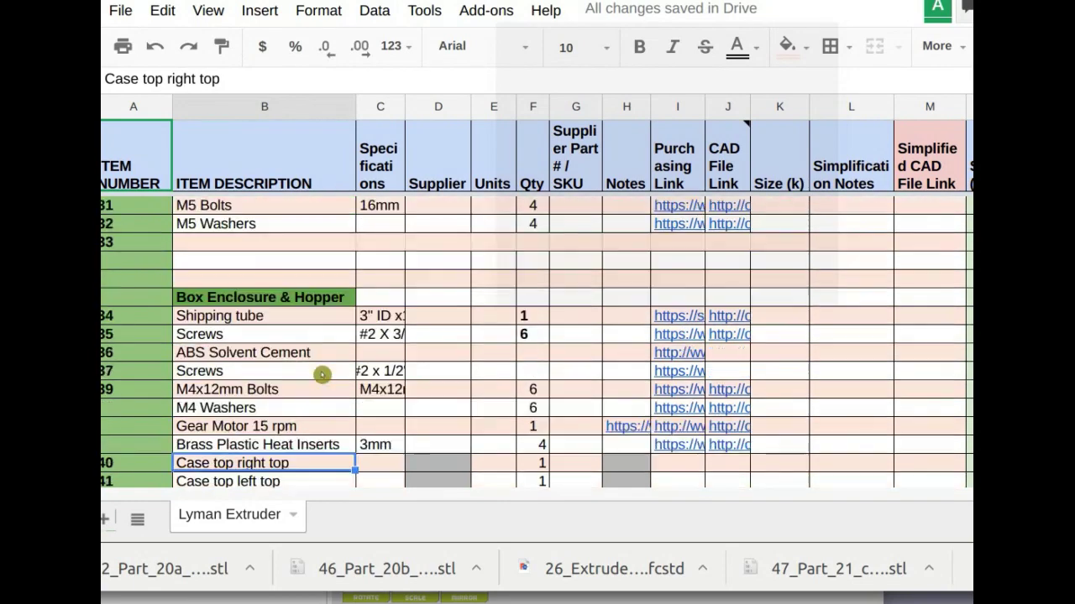
scroll(322, 374, up, 3)
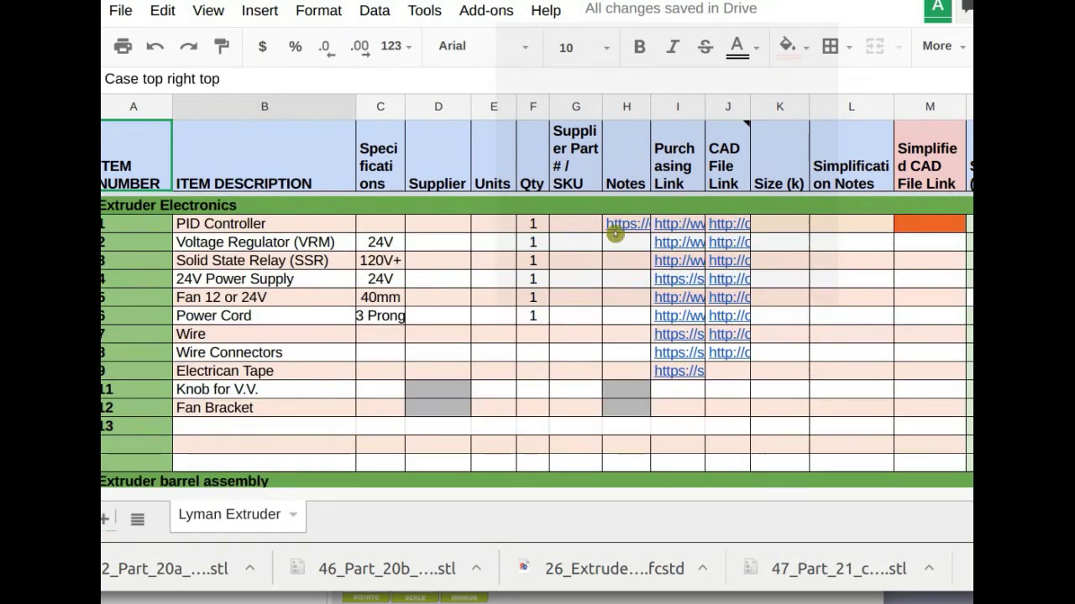
Step: Open the purchasing link of the Brass Plug, item 14 in the Extruder barrel assembly
scroll(542, 294, down, 3)
scroll(542, 294, down, 2)
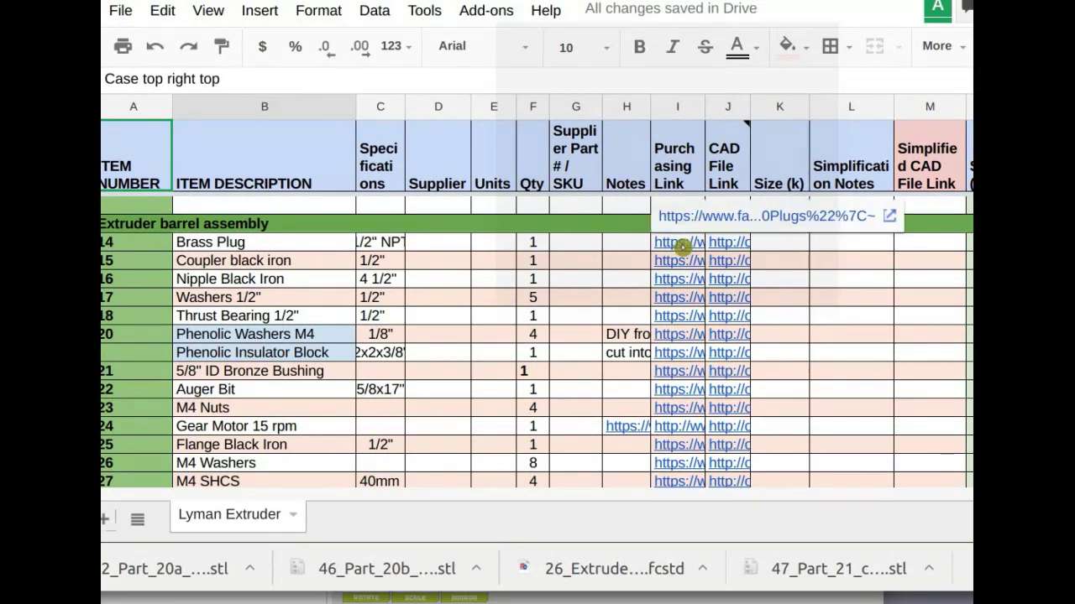
click(682, 245)
click(693, 217)
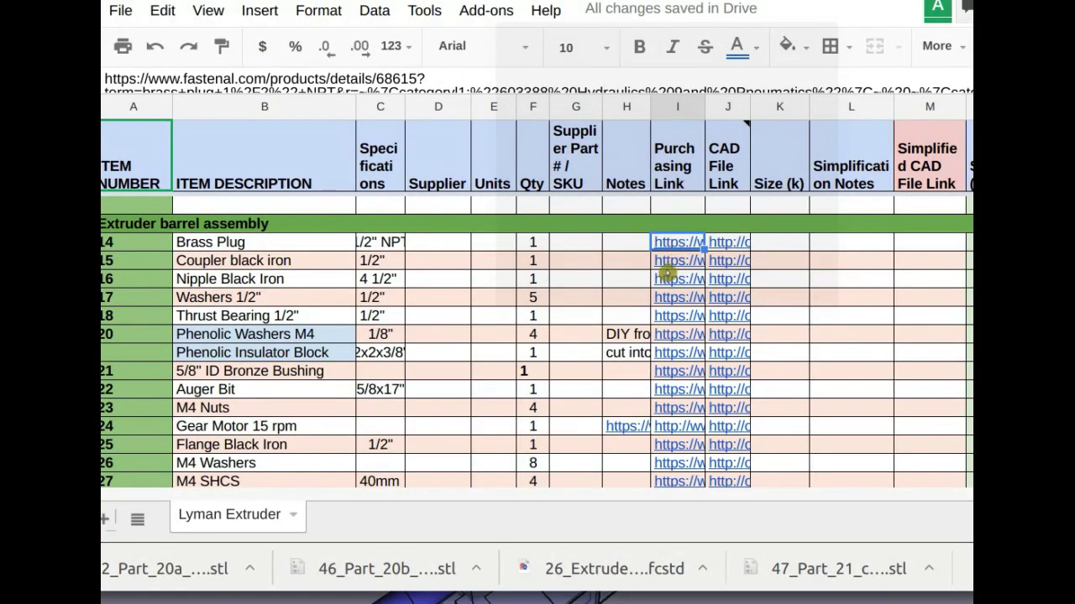
Step: On the Filament Maker assembly slide, duplicate the green leader line and run the copy from the barrel's front tip to the blank area beside the image
mouse_move(698, 241)
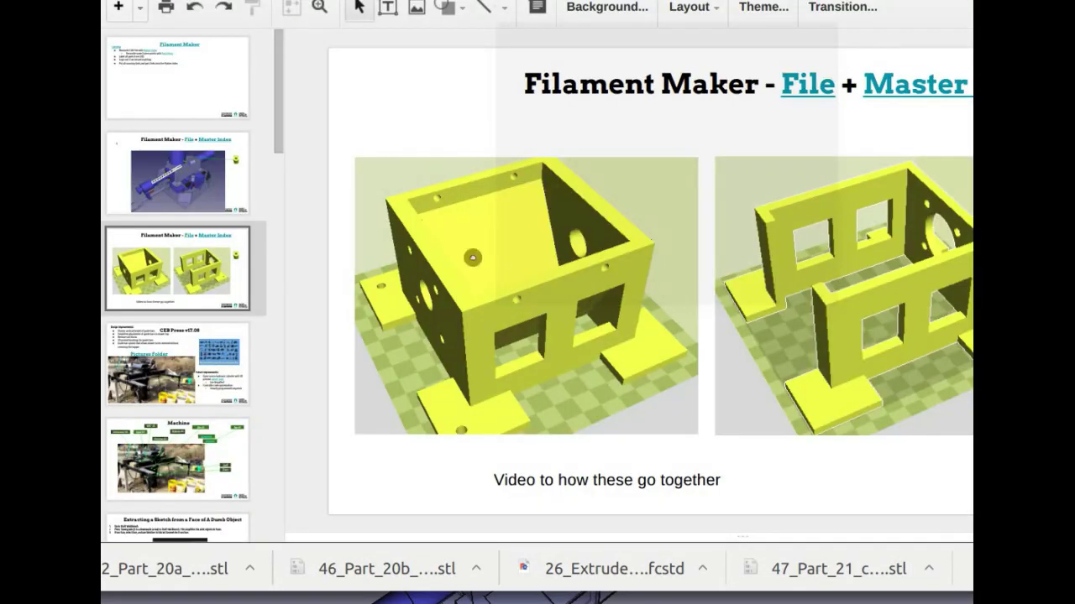
click(206, 173)
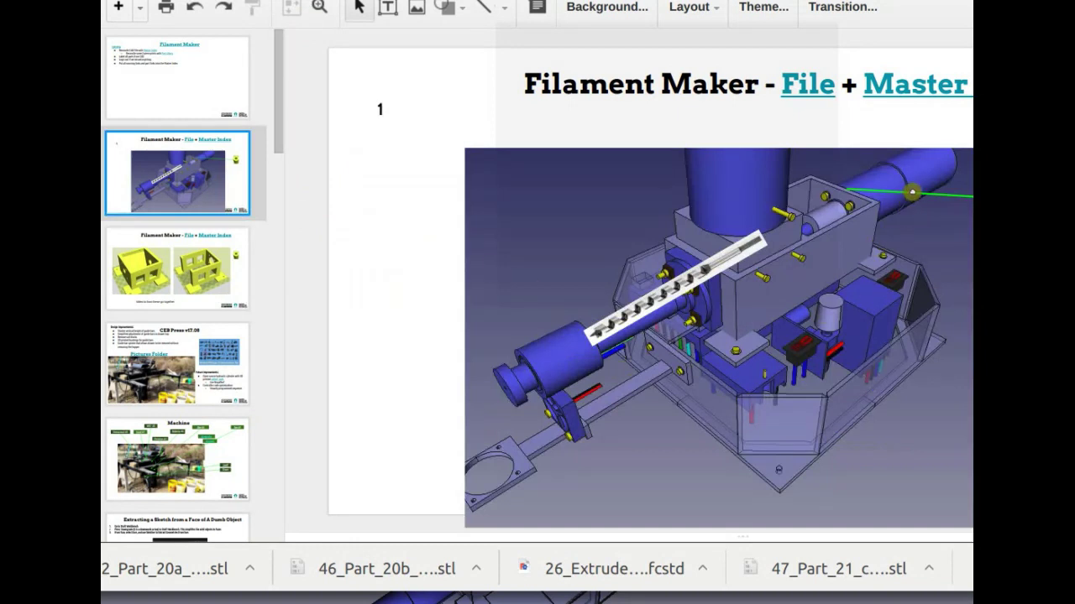
click(915, 194)
click(932, 201)
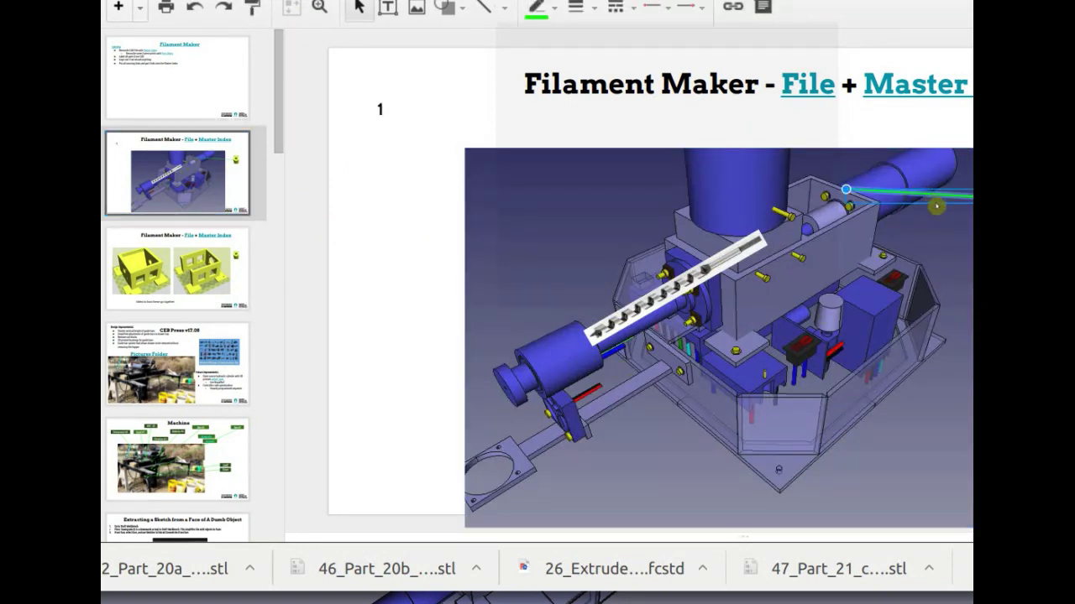
drag(846, 190, 860, 203)
drag(993, 213, 440, 328)
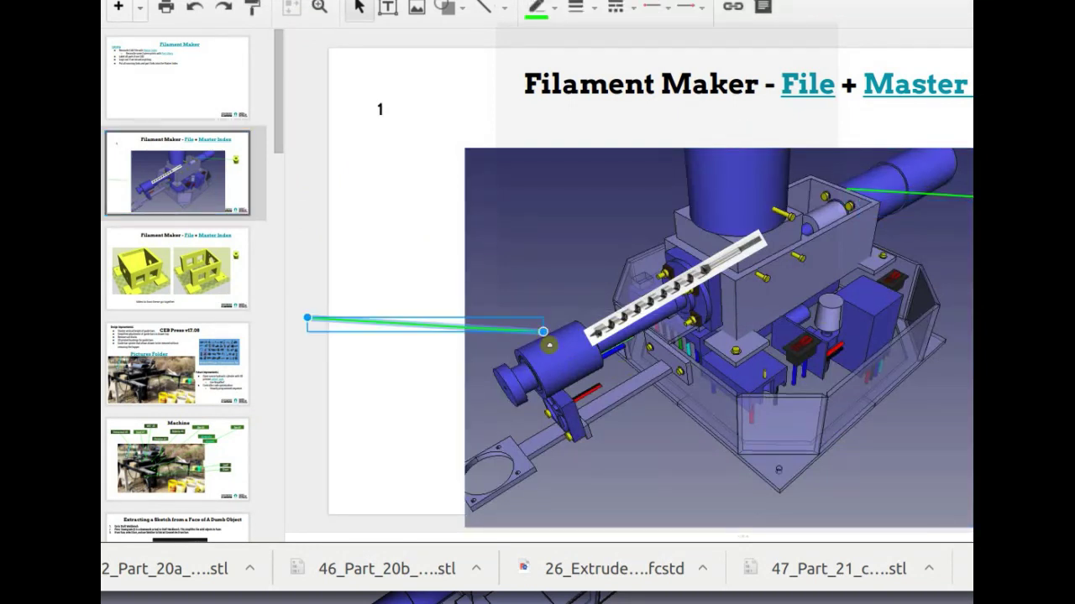
drag(544, 332, 512, 384)
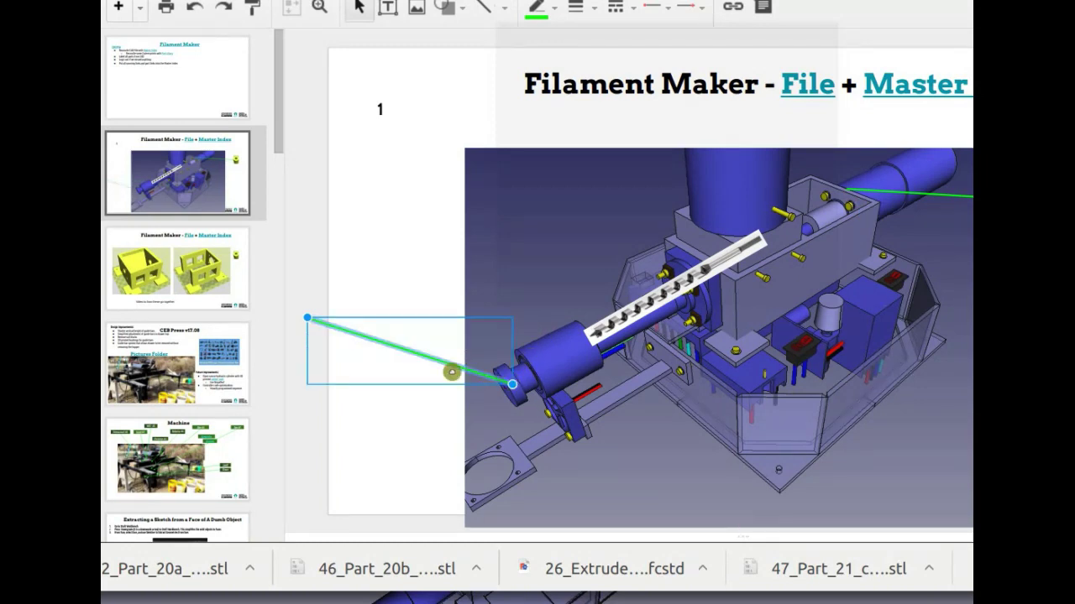
drag(308, 318, 415, 303)
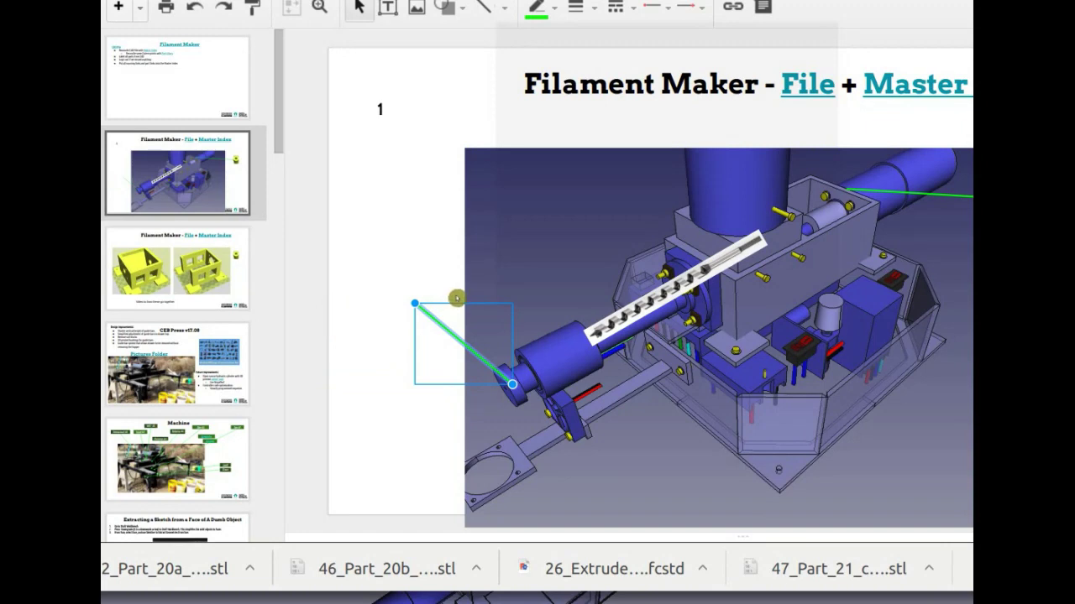
Step: Move the text box 1 to the outer end of the new leader line and shrink it to fit the number
drag(391, 110, 790, 201)
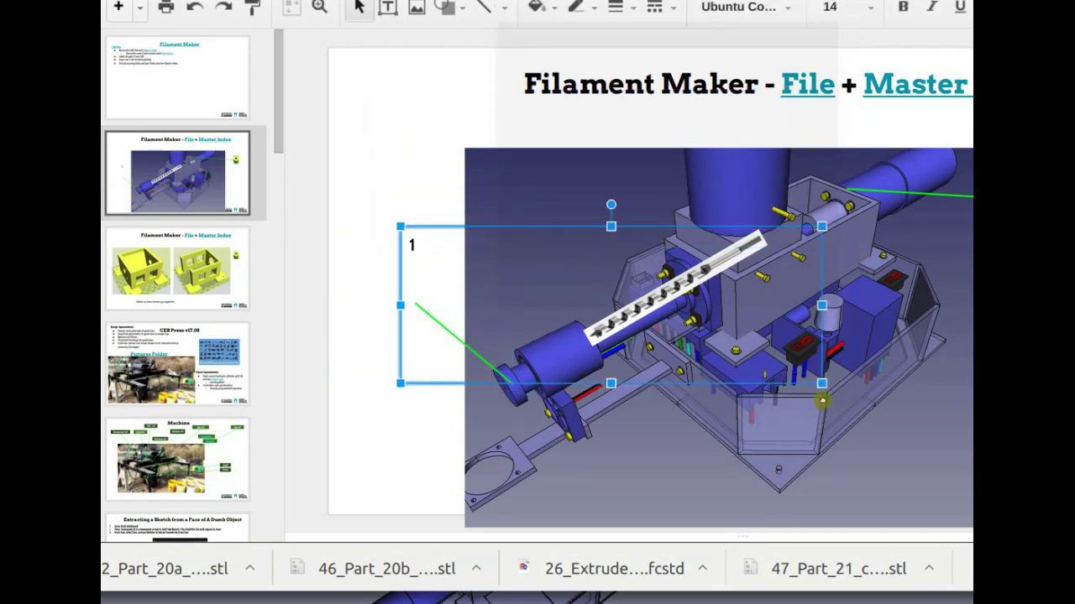
drag(515, 318, 418, 302)
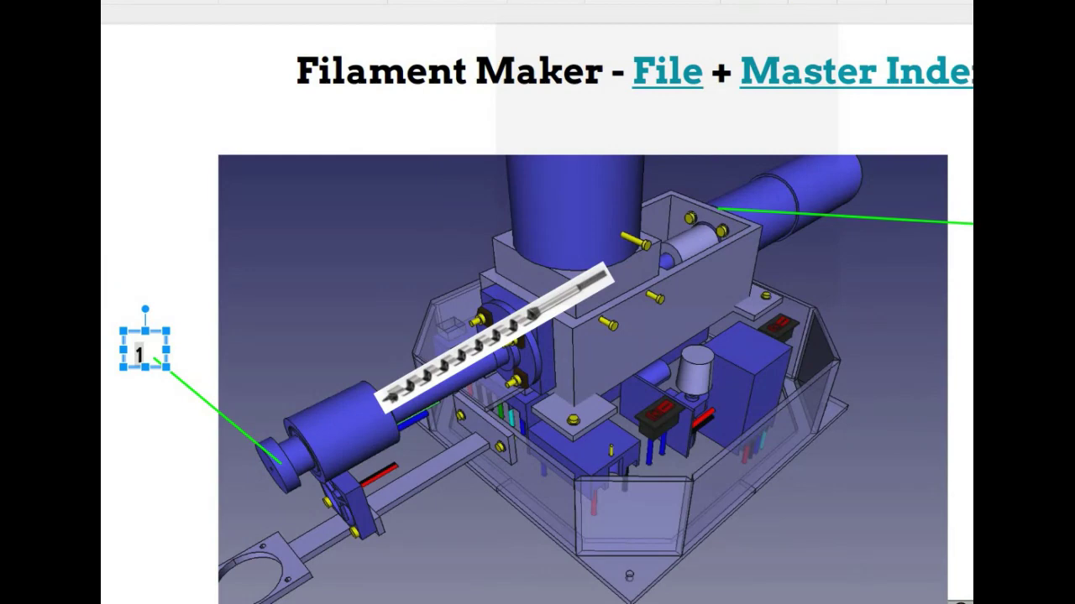
Step: Try to link the label 1 to the Brass Plug's Fastenal product page
key(ctrl+k)
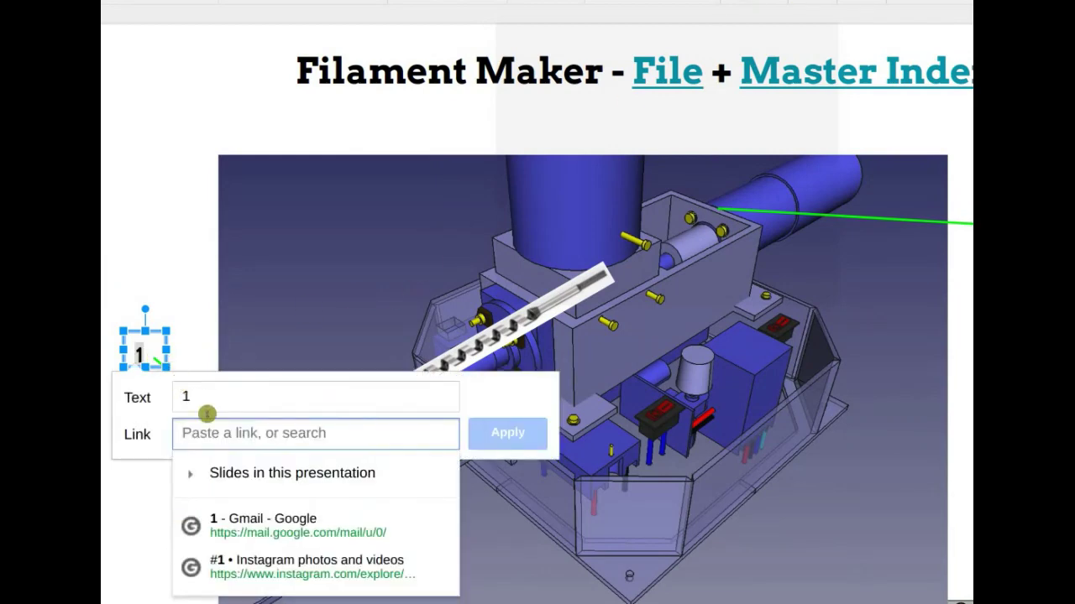
key(ctrl+v)
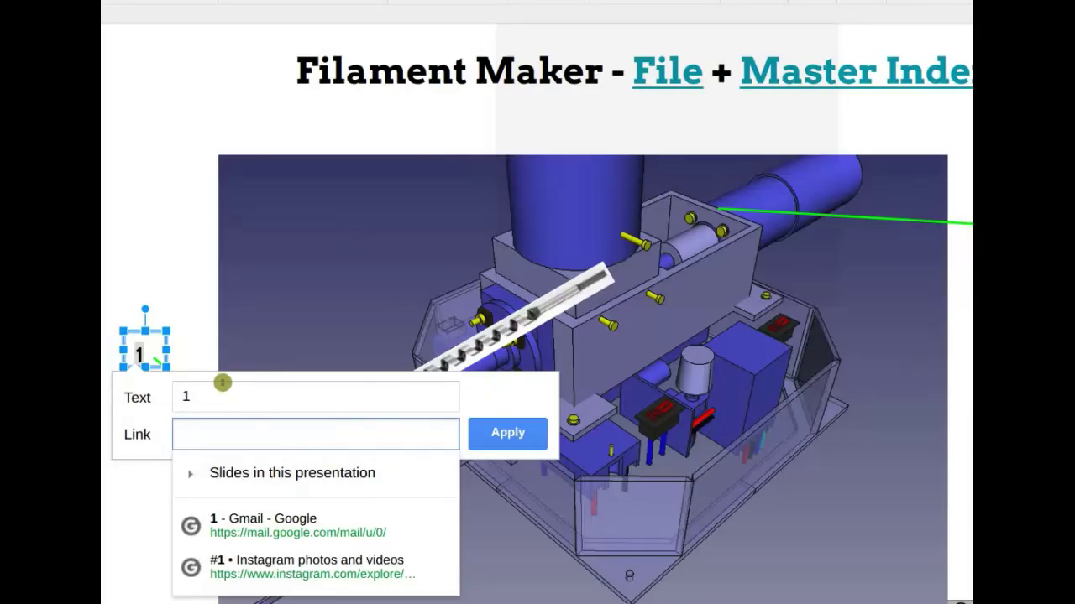
click(142, 357)
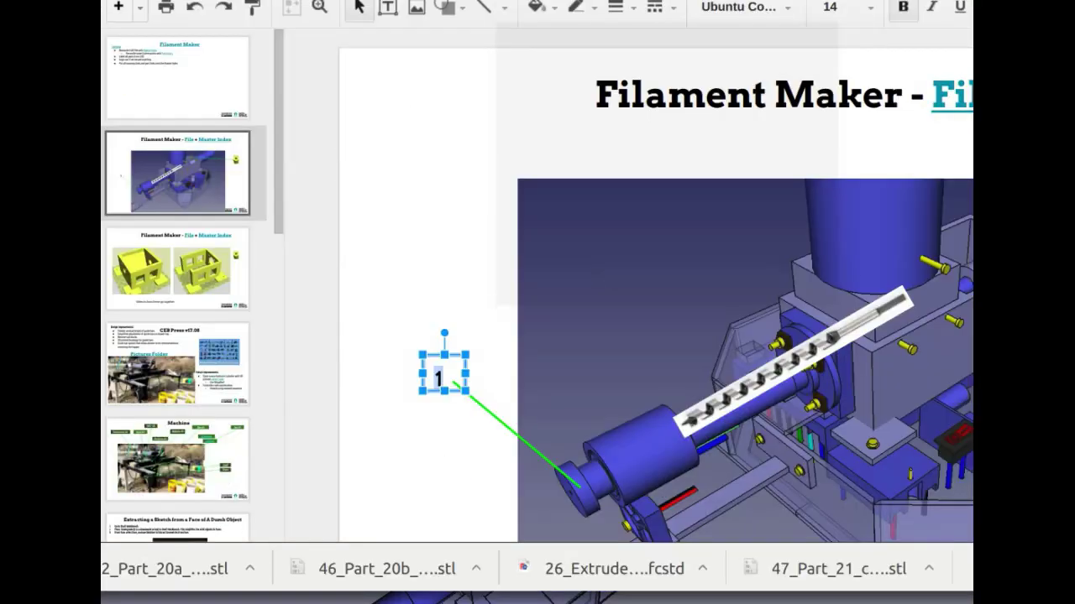
key(ctrl+v)
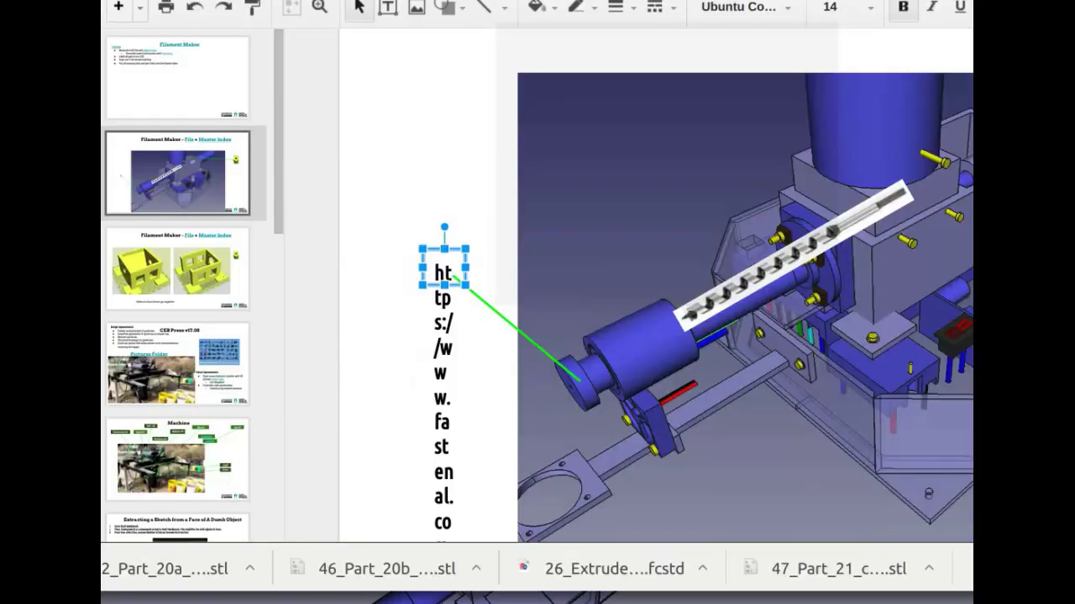
key(ctrl+k)
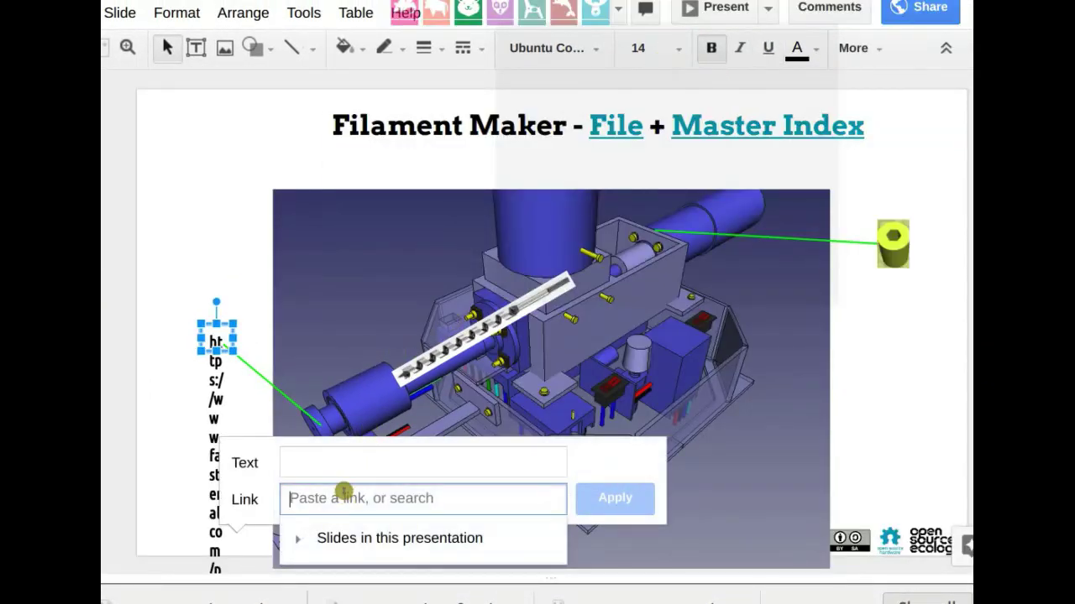
key(ctrl+v)
click(600, 499)
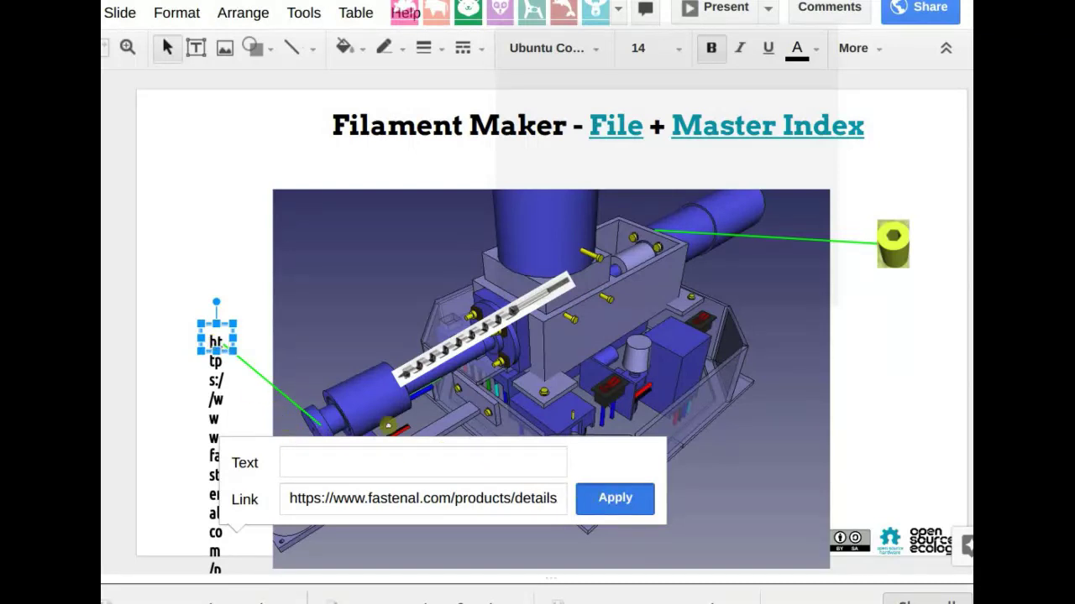
Step: Delete the pasted web address from the label's text box and enter 1 again
scroll(212, 328, down, 5)
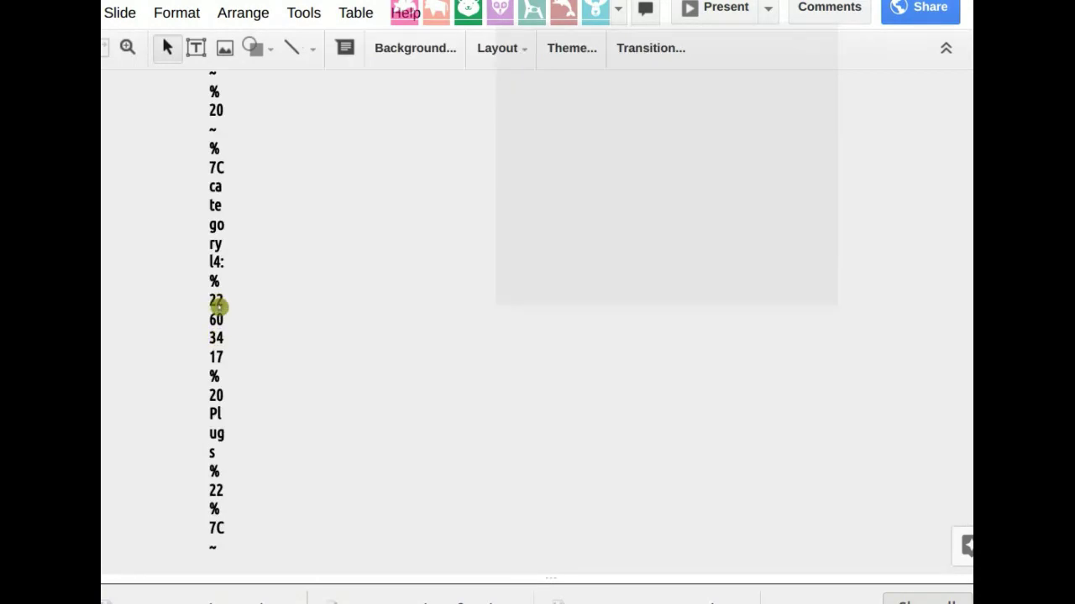
scroll(215, 308, up, 6)
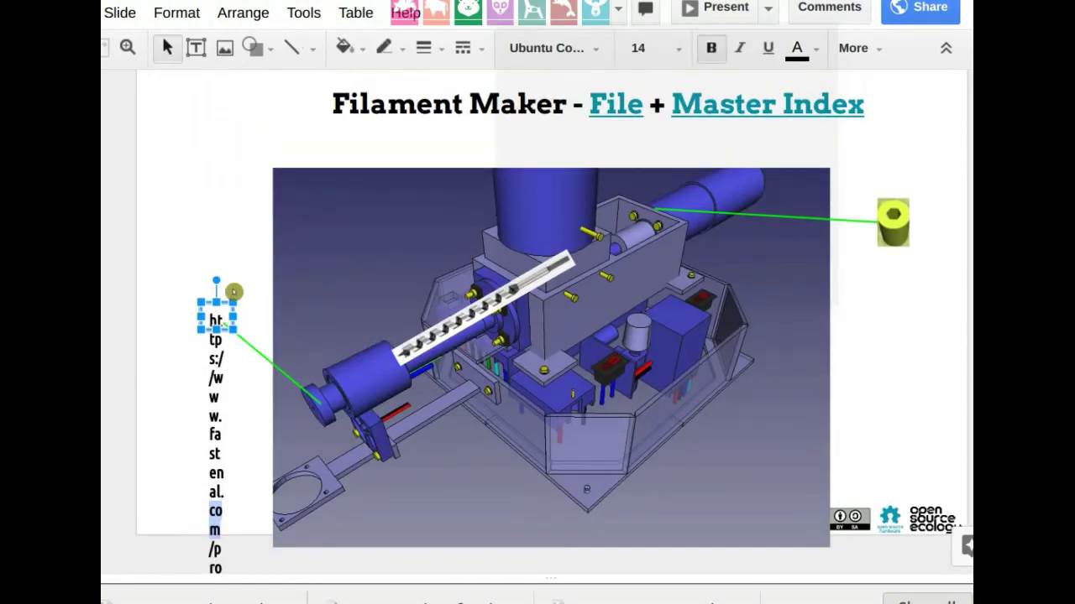
key(BackSpace)
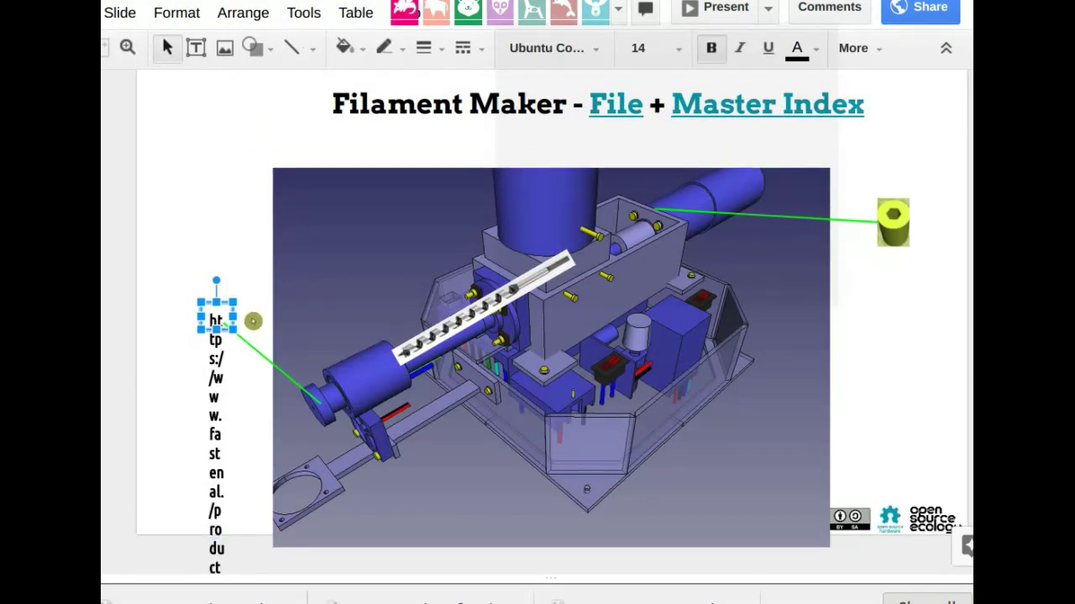
drag(211, 334, 228, 588)
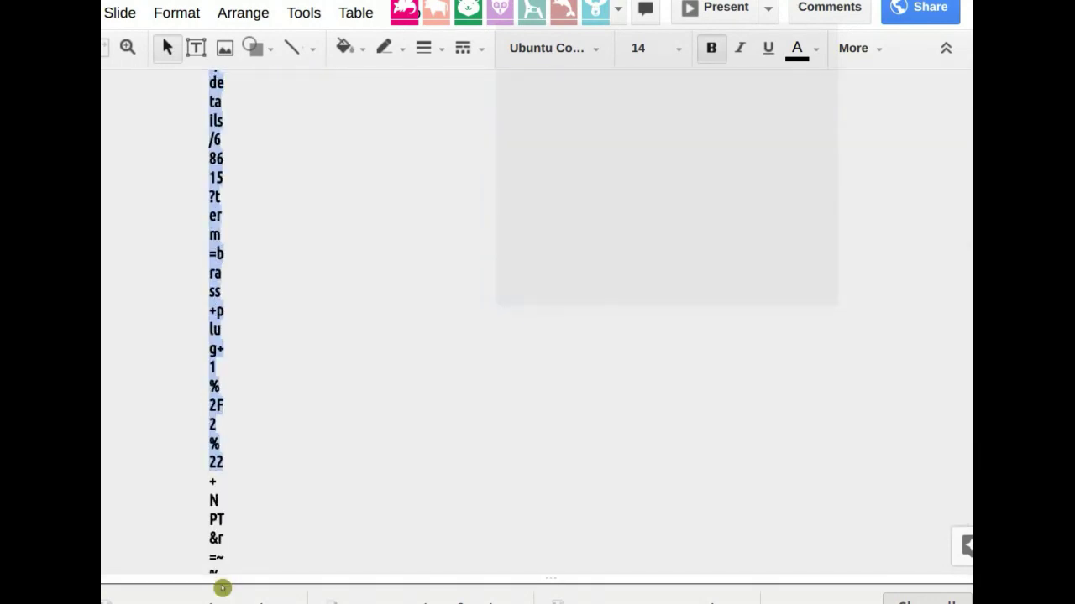
key(BackSpace)
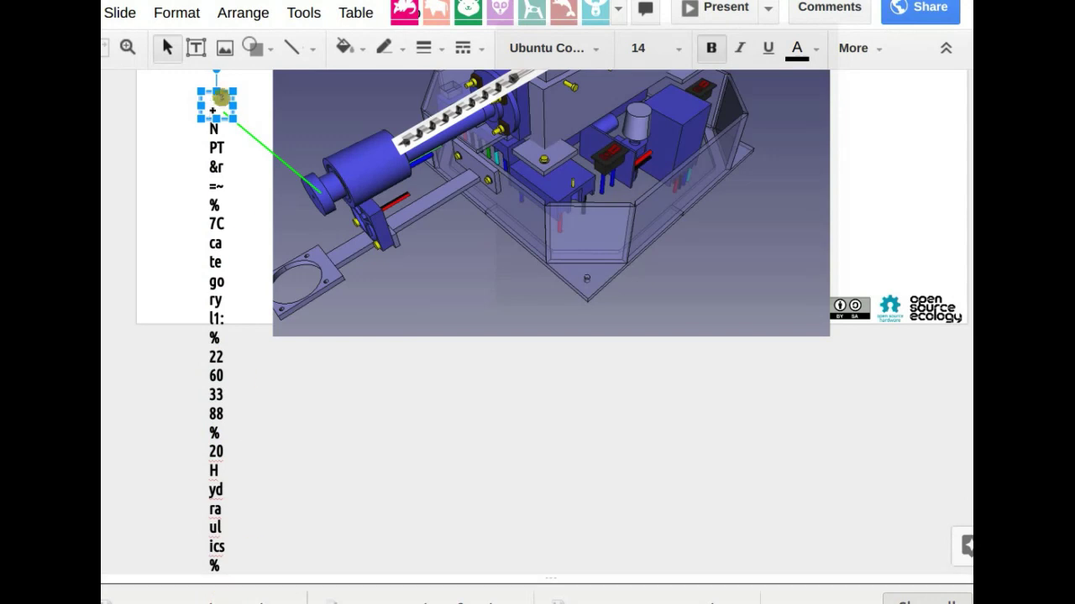
drag(210, 107, 273, 603)
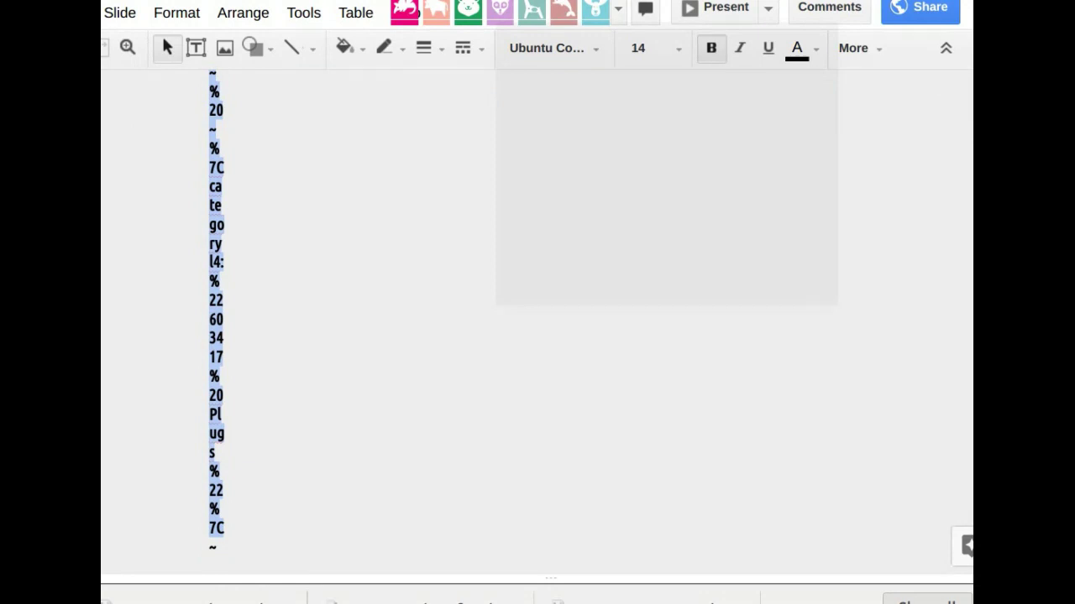
key(Delete)
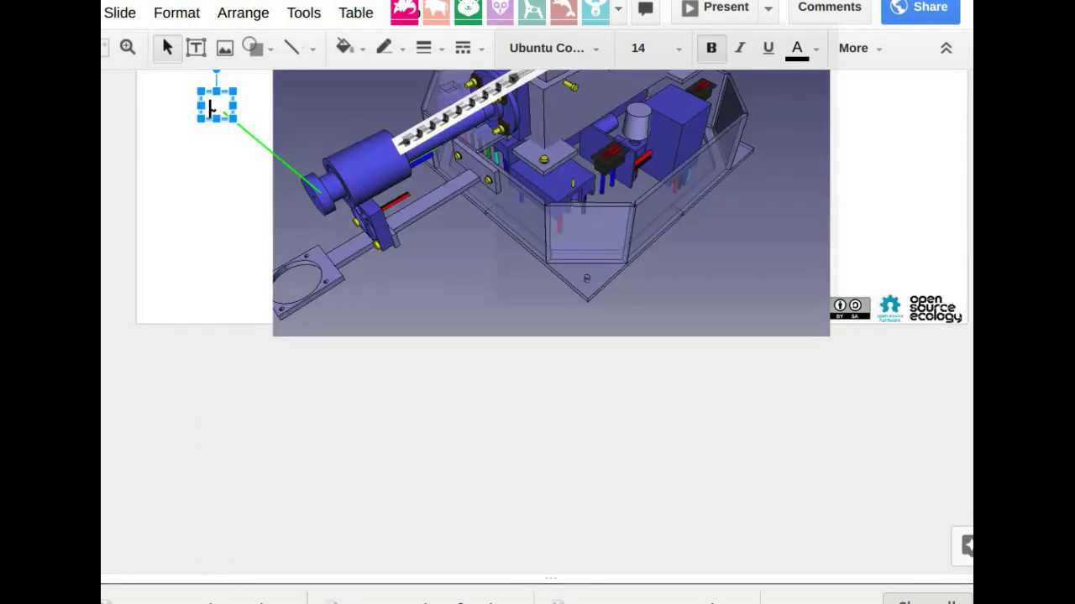
click(214, 134)
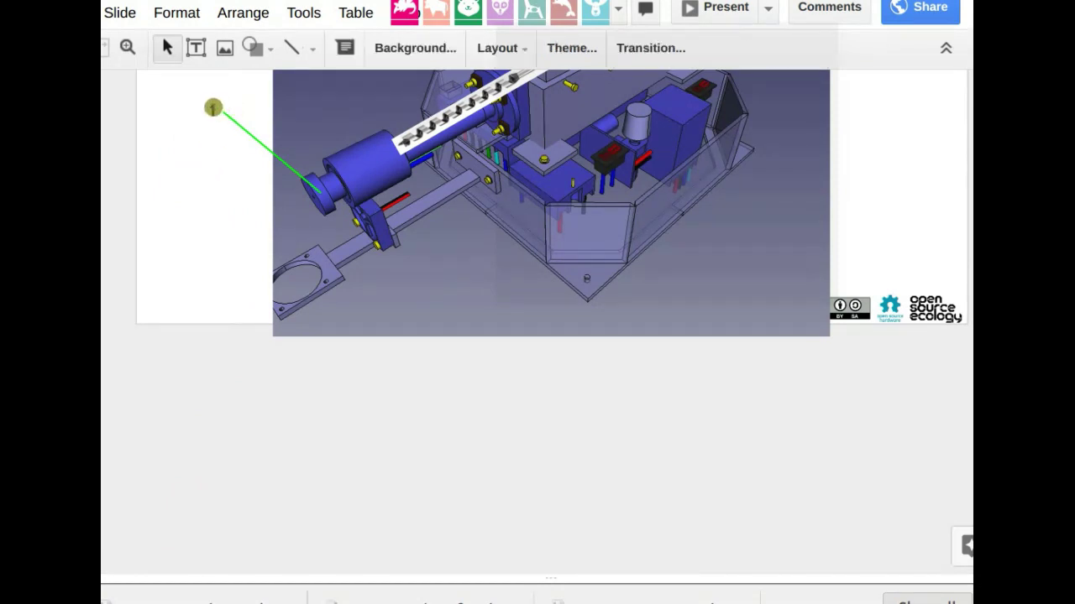
Step: Link the label 1 to the Brass Plug's Fastenal product page (products/details/68615)
click(214, 107)
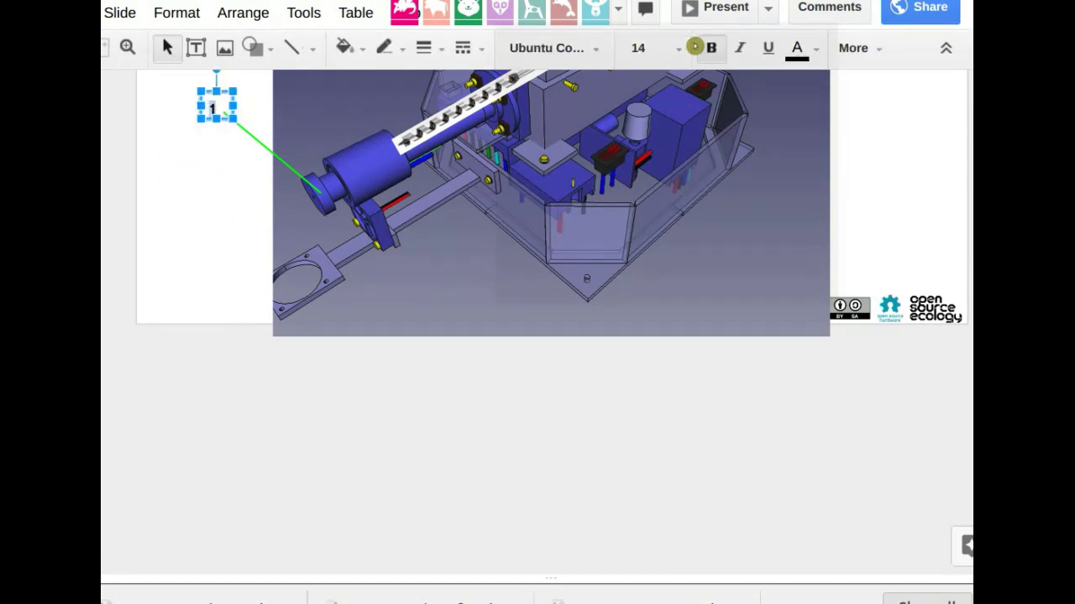
click(856, 49)
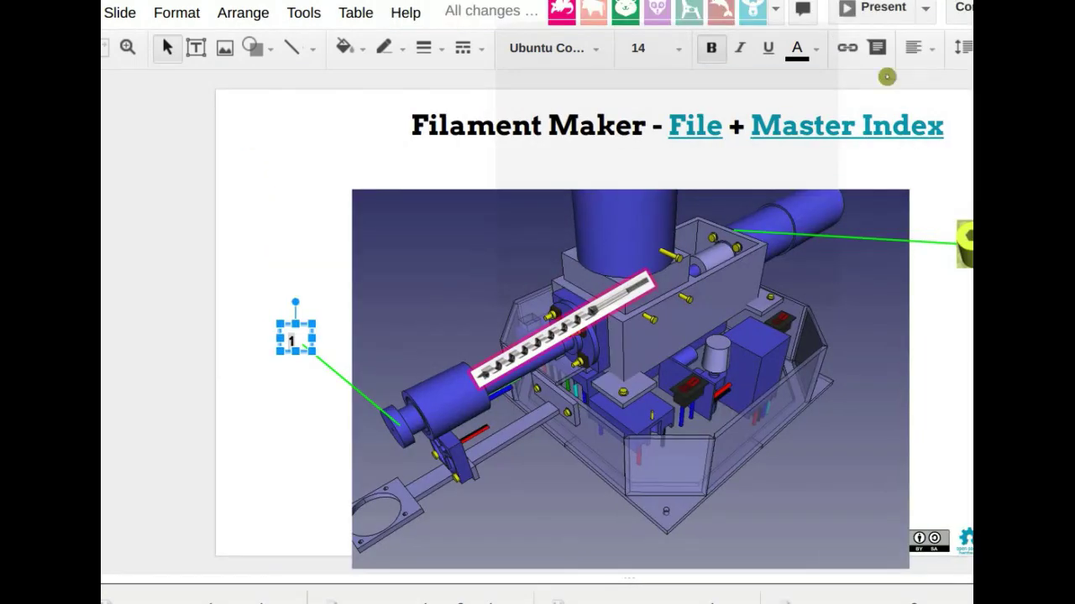
click(846, 52)
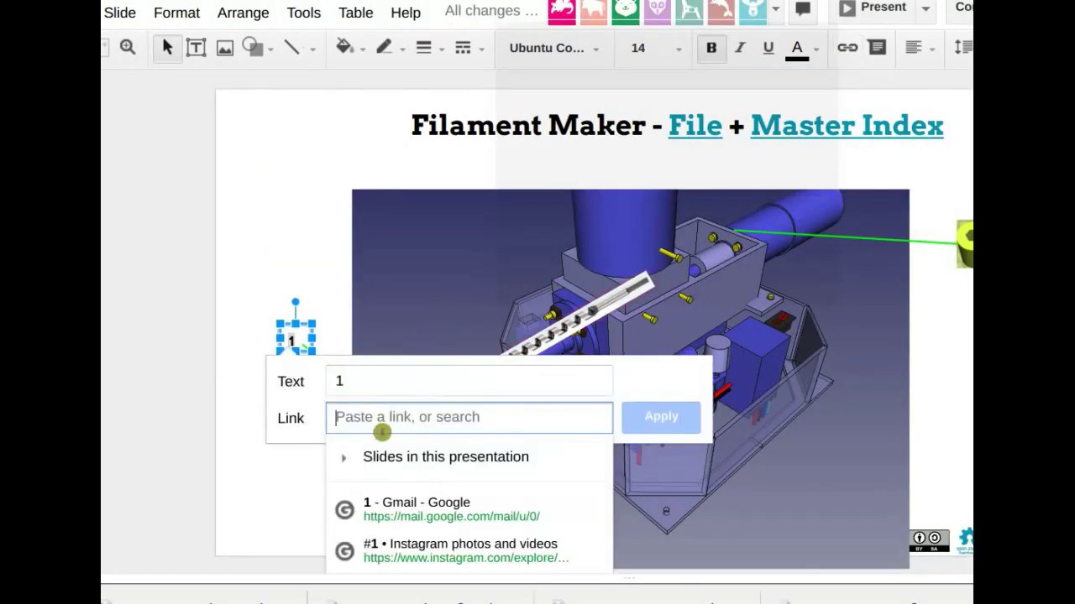
key(ctrl+v)
click(669, 417)
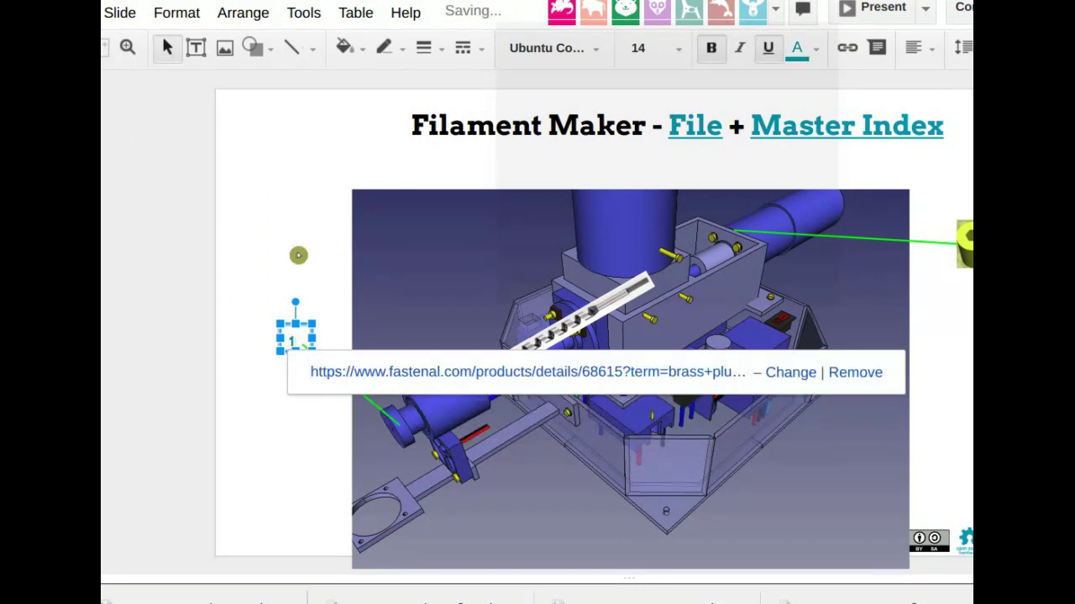
click(334, 275)
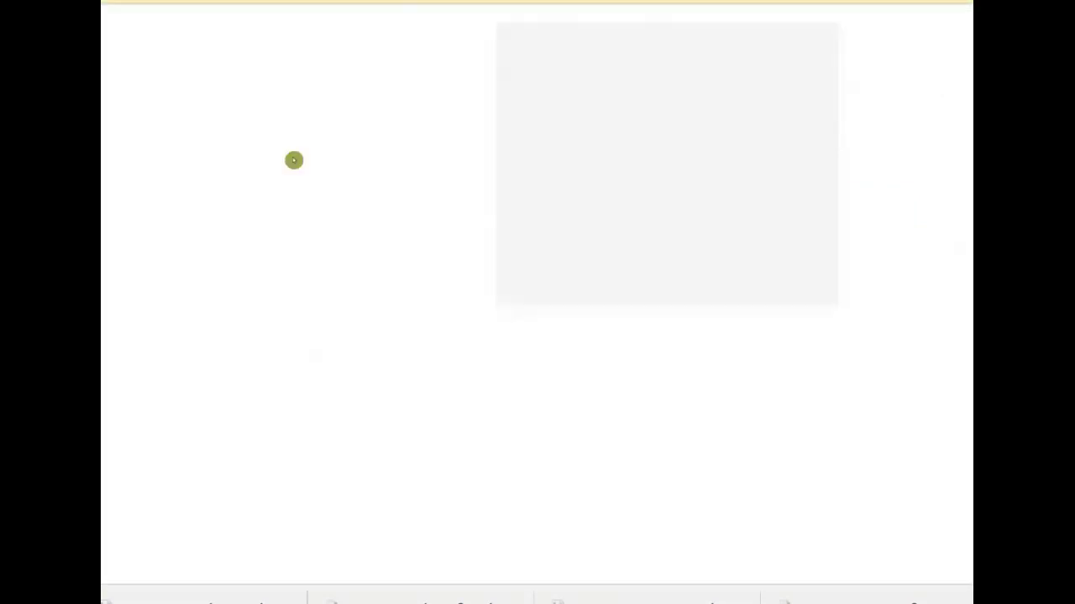
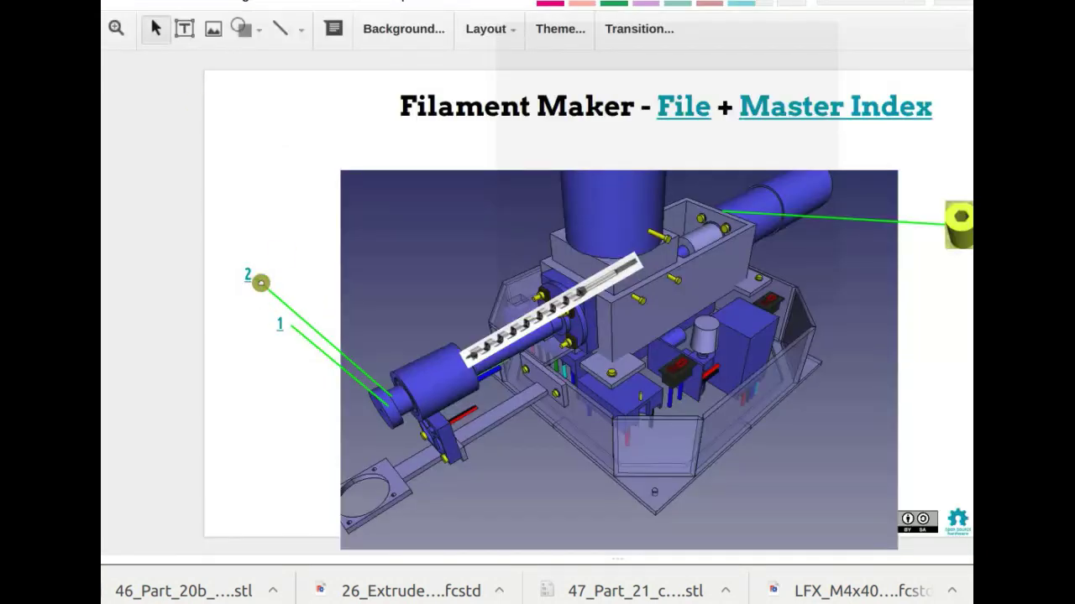
Step: Duplicate the label 2, place the copy just above it beside the image, and replace its linked text with 3
click(260, 272)
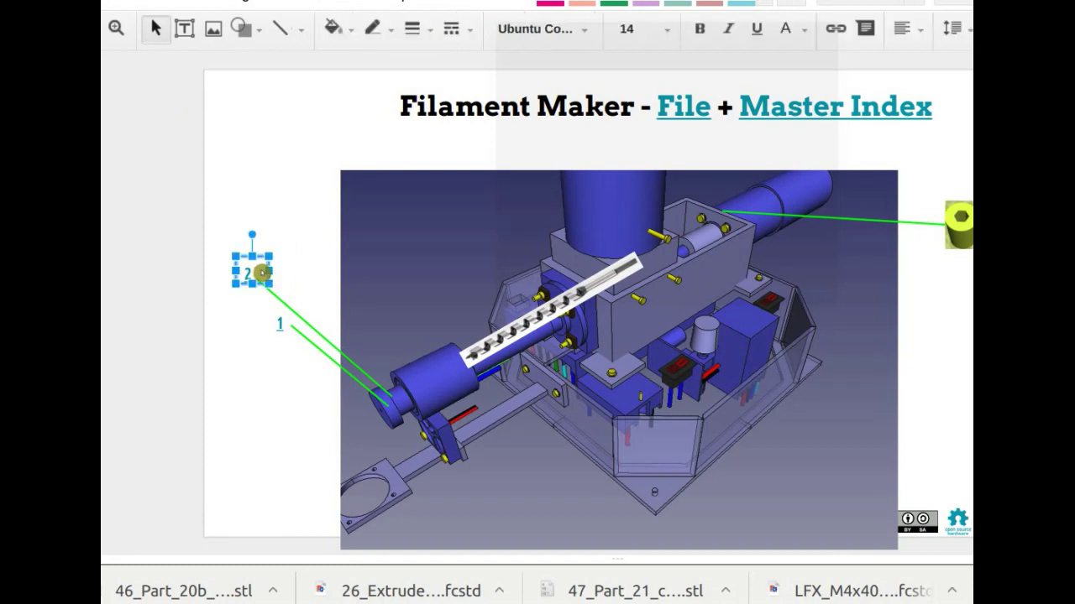
drag(262, 272, 308, 272)
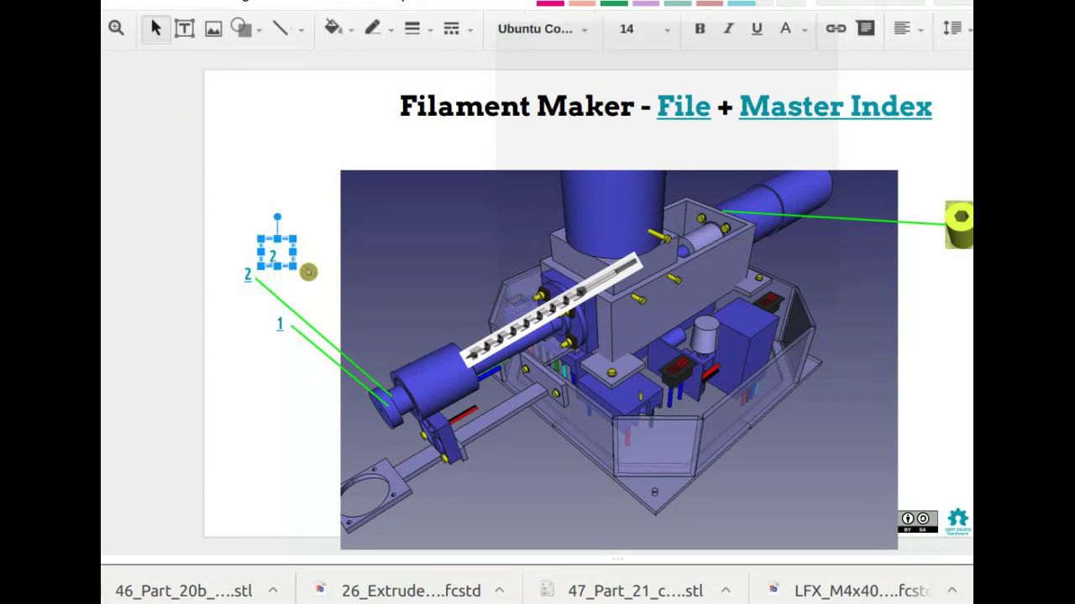
click(275, 251)
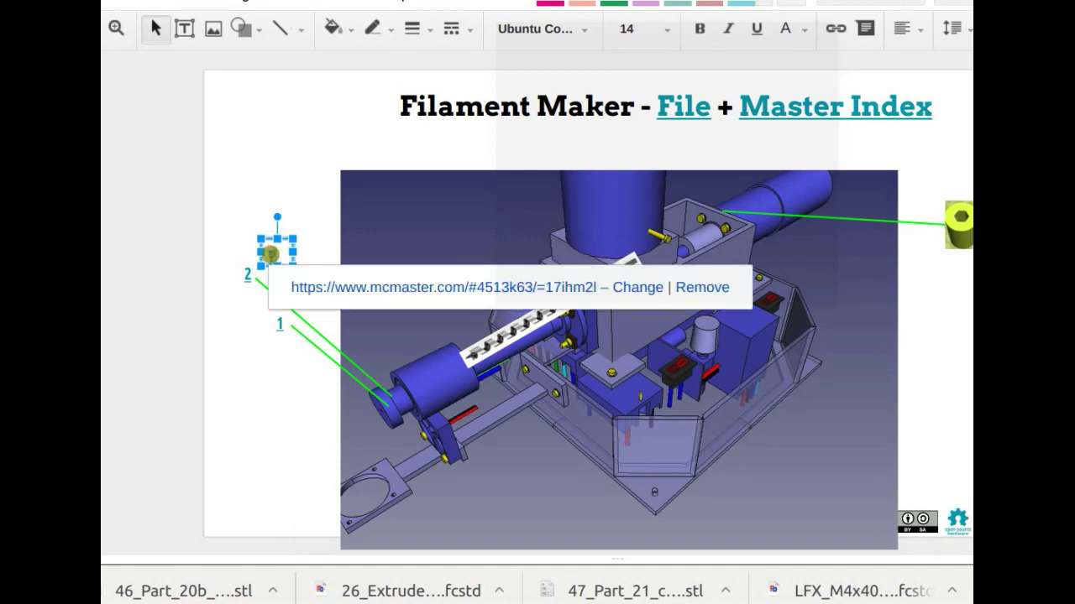
key(BackSpace)
text(3)
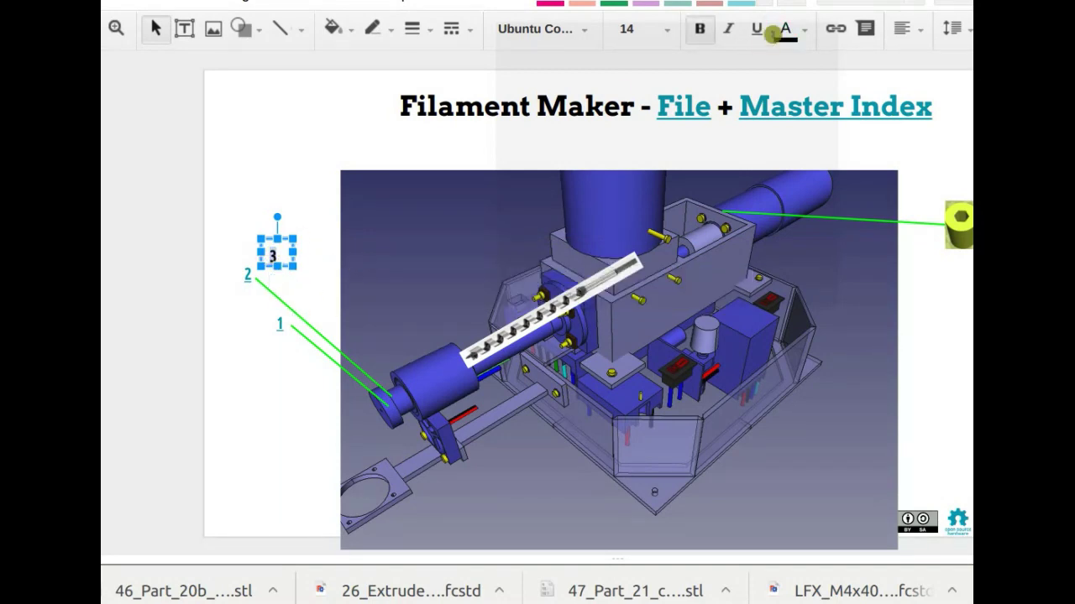
Step: Copy the McMaster purchasing link of the 4 1/2" pipe from the master index for the hyperlink of label 3
click(835, 29)
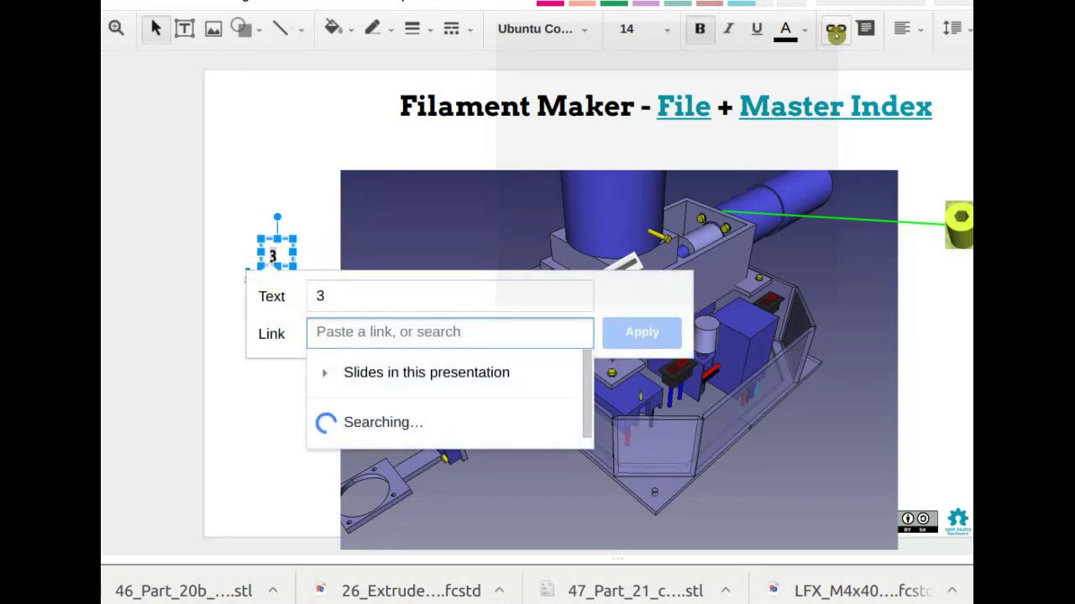
text(2)
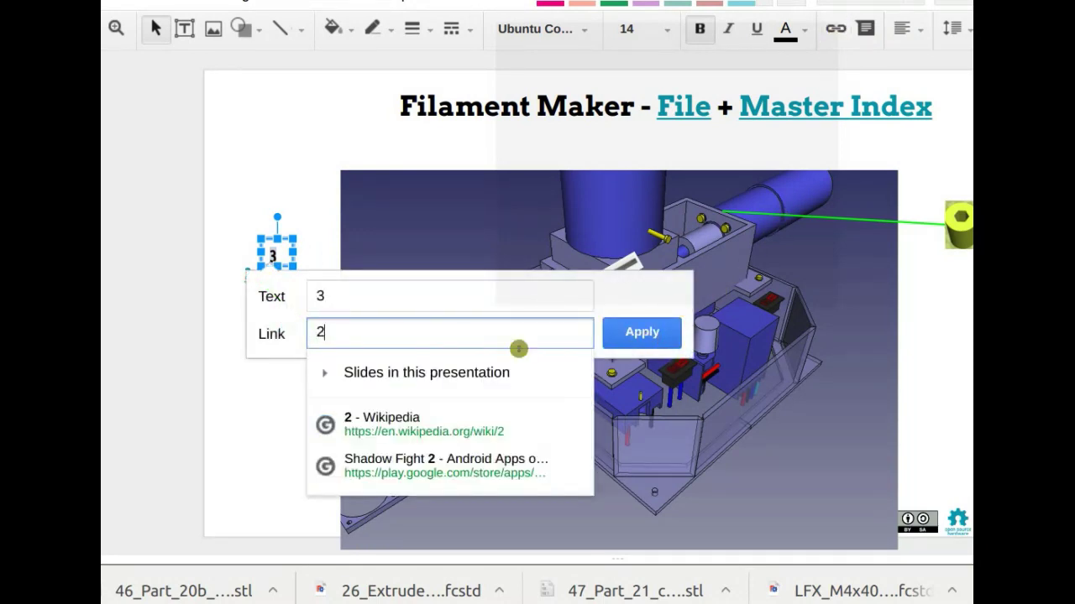
key(ctrl+Tab)
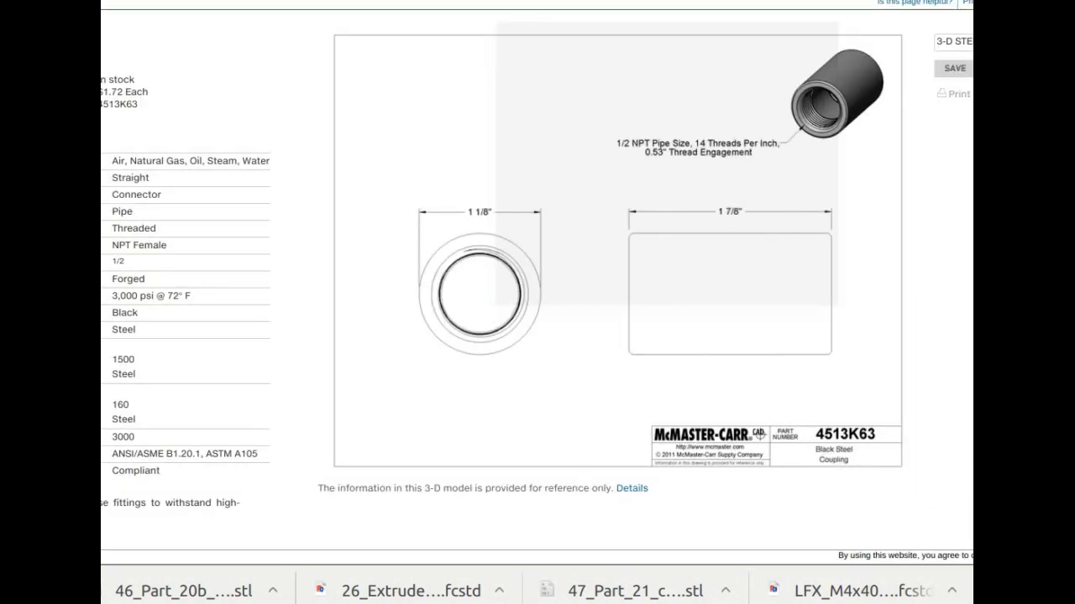
key(ctrl+Tab)
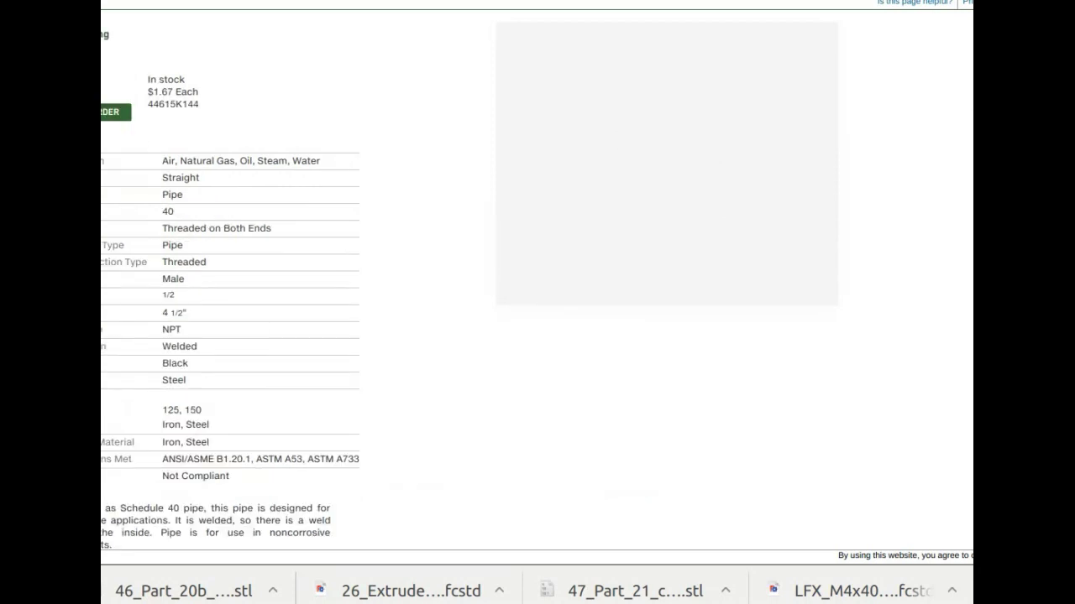
key(ctrl+Tab)
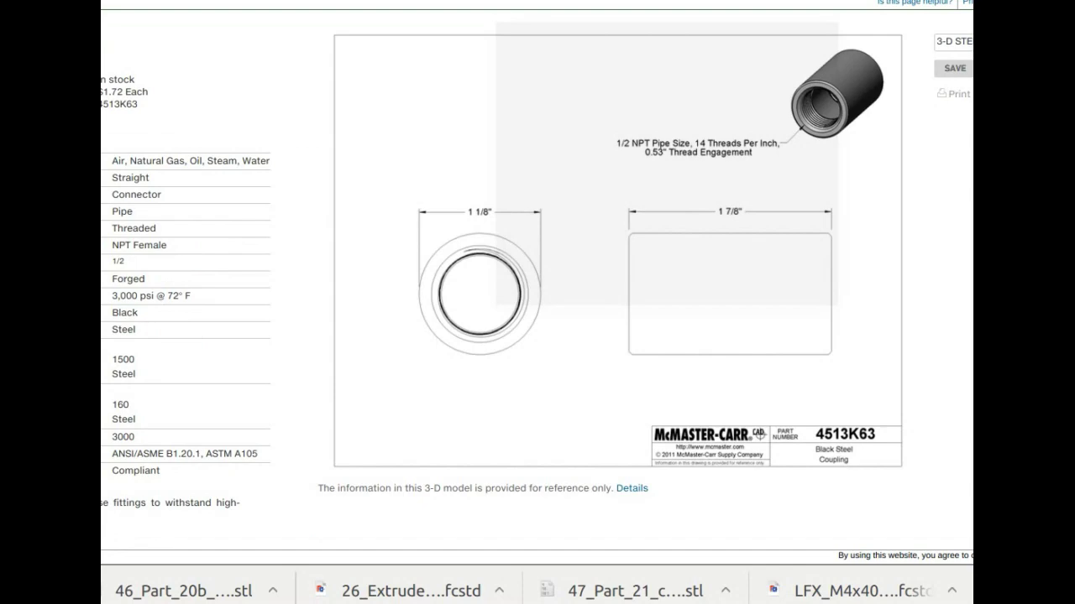
key(ctrl+Tab)
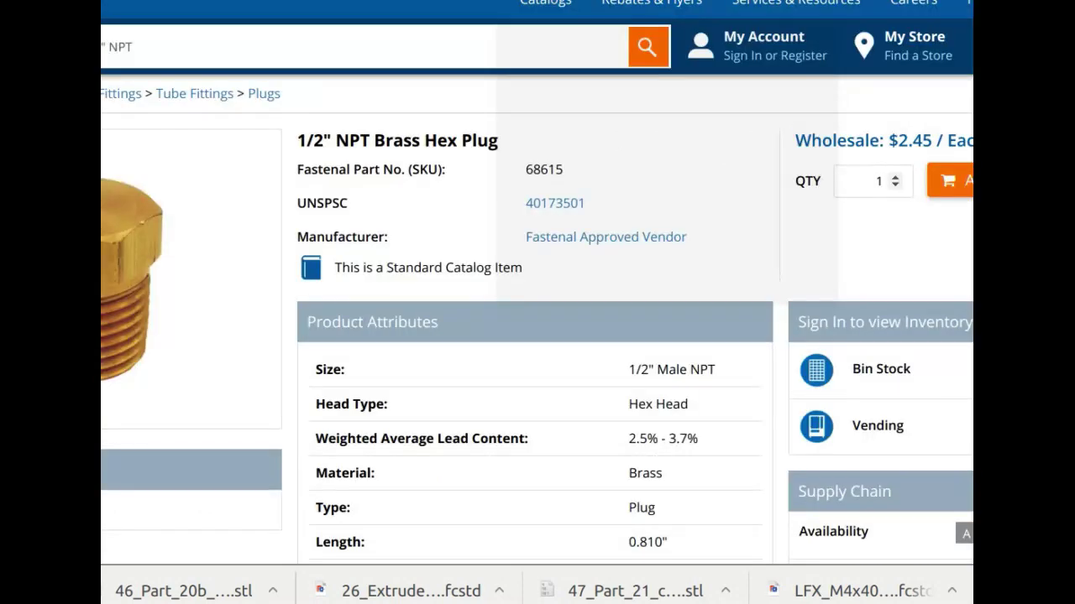
key(ctrl+Tab)
key(ctrl+Tab)
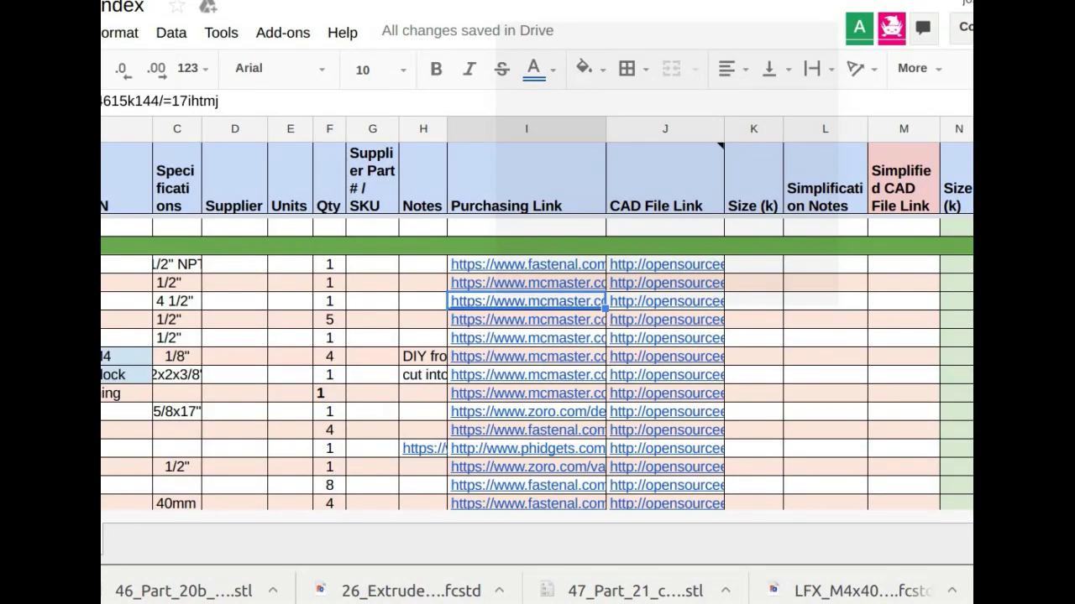
key(ctrl+Tab)
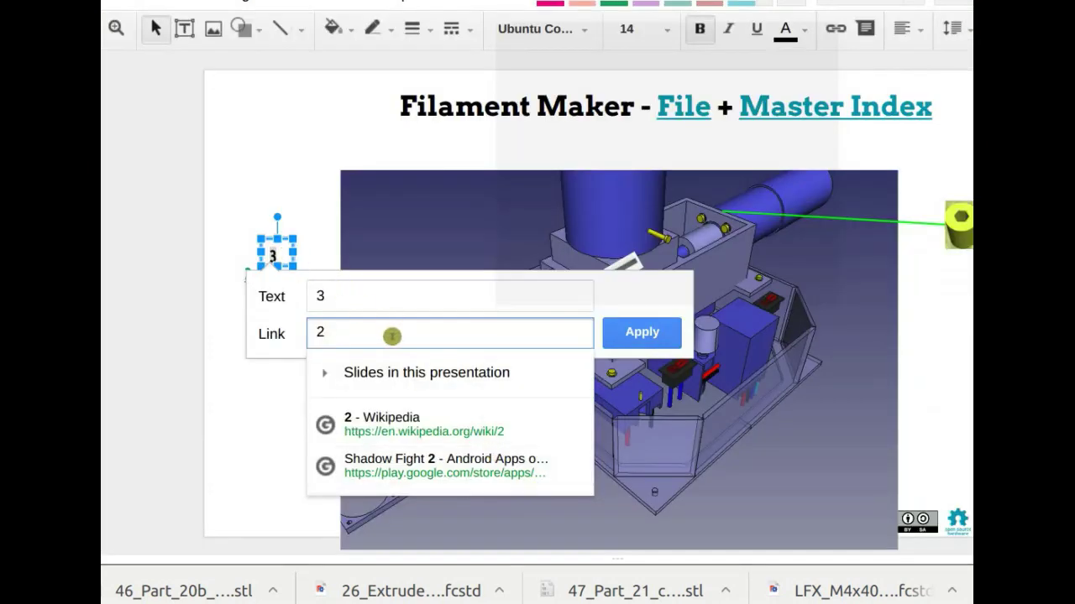
key(BackSpace)
text(https://www.mcmaster.com/#44615k144/=17ihtmj)
click(641, 332)
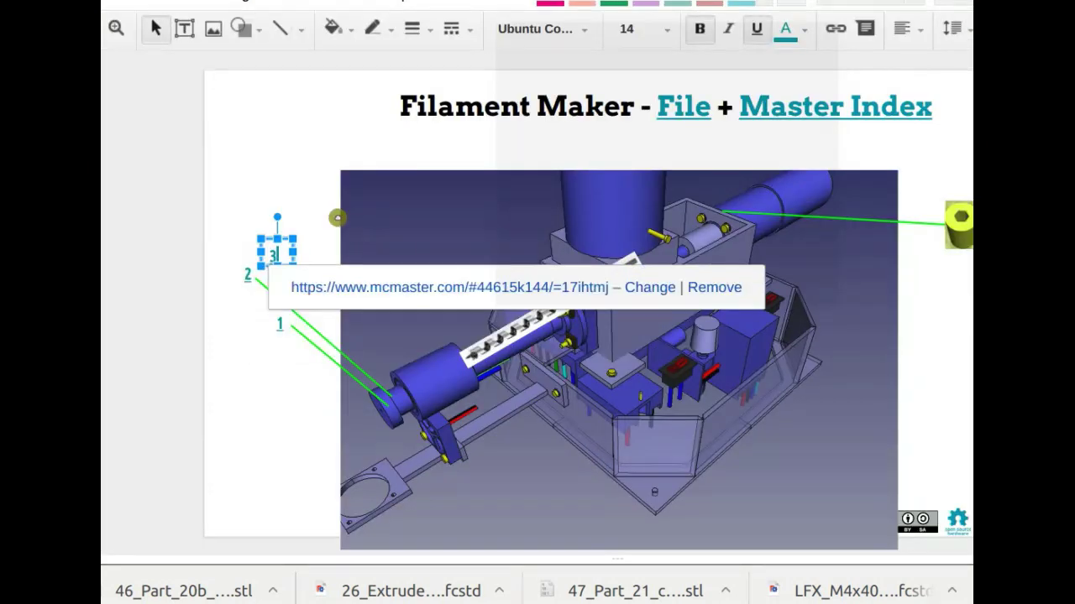
click(340, 325)
Step: Duplicate the leader line of label 2 and run the copy from label 3 to the barrel pipe beneath the auger image
click(319, 332)
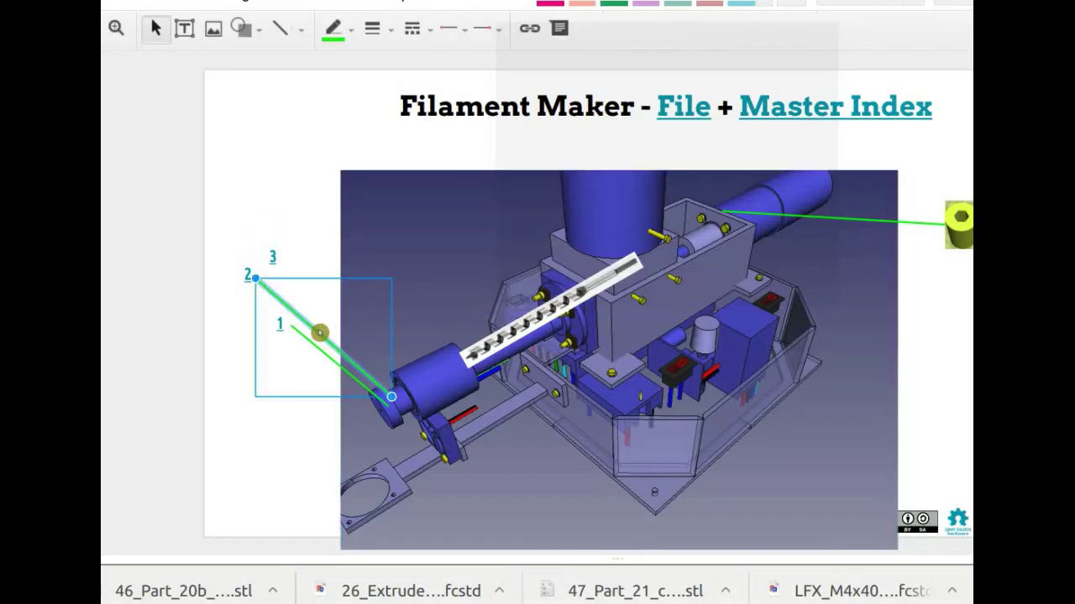
key(ctrl+c)
key(ctrl+v)
drag(302, 328, 314, 304)
drag(418, 383, 504, 352)
click(548, 319)
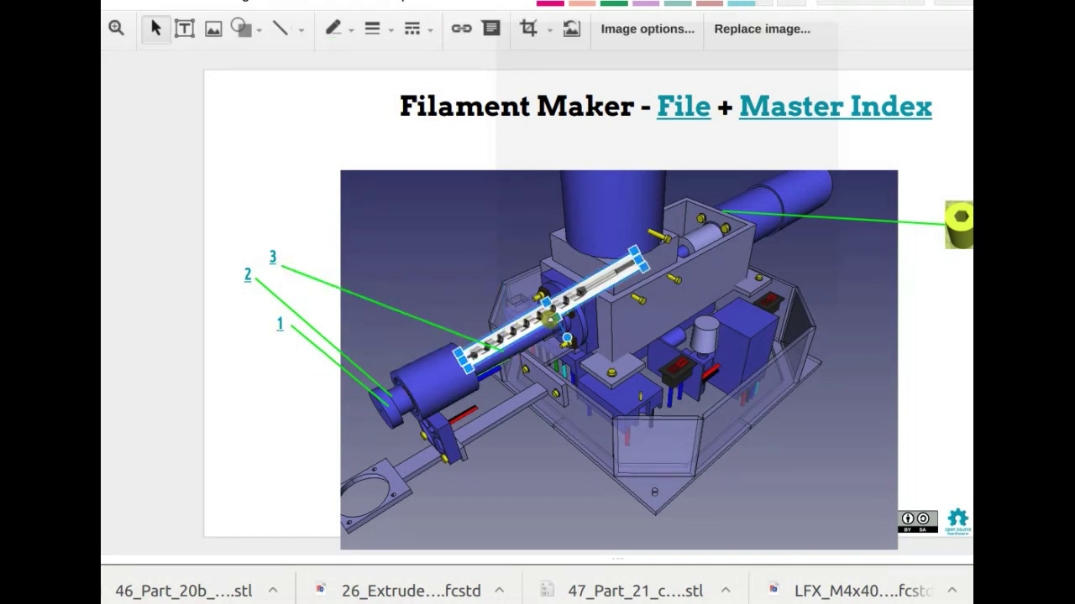
Step: Shift the rotated auger picture slightly along the extruder barrel on the Filament Maker slide
drag(547, 319, 570, 330)
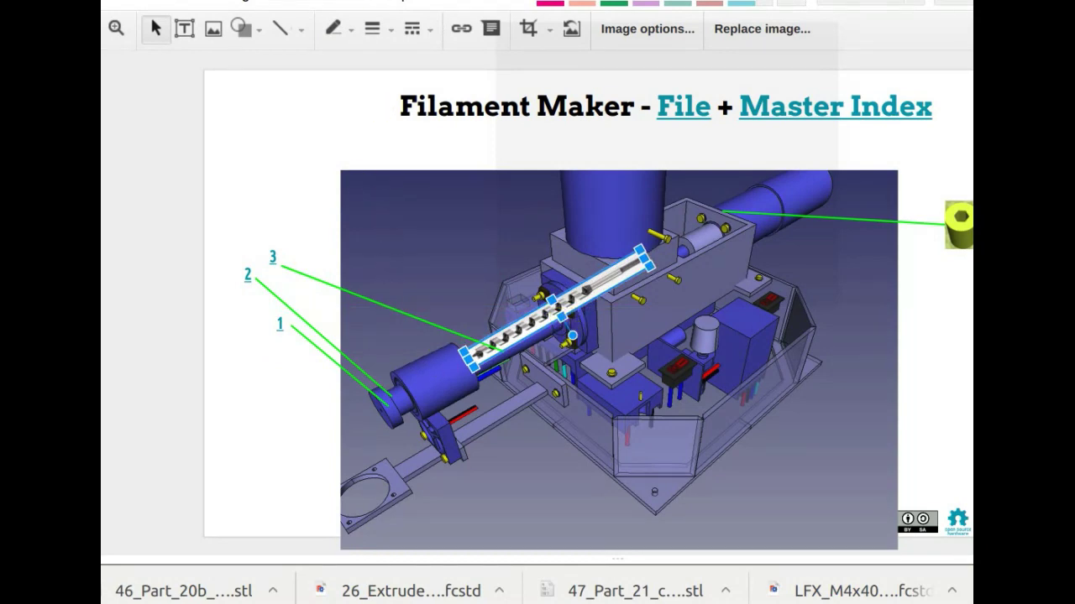
key(ctrl+Tab)
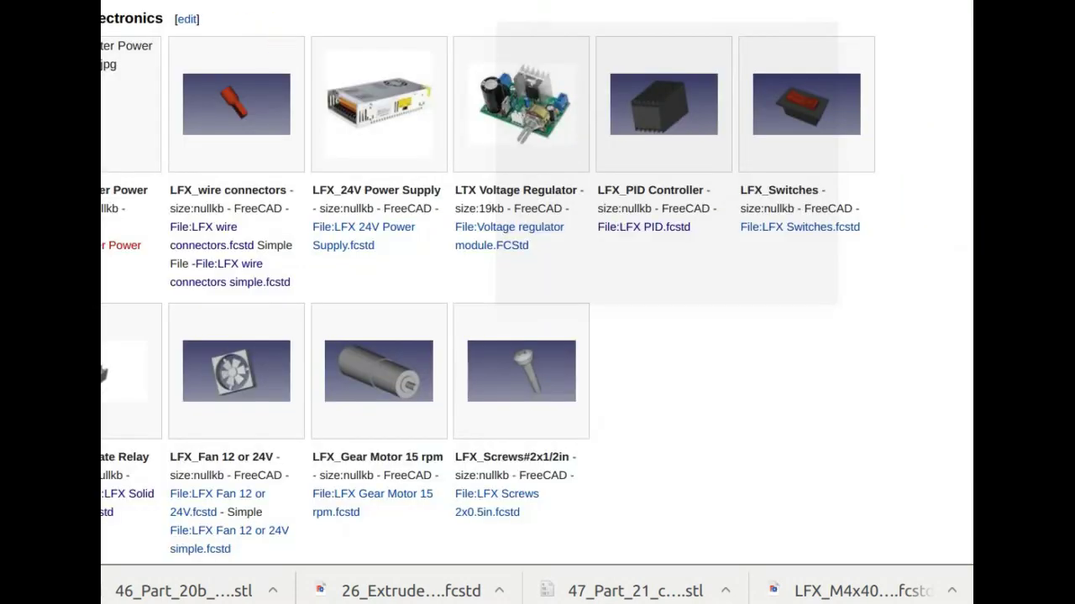
key(ctrl+shift+Tab)
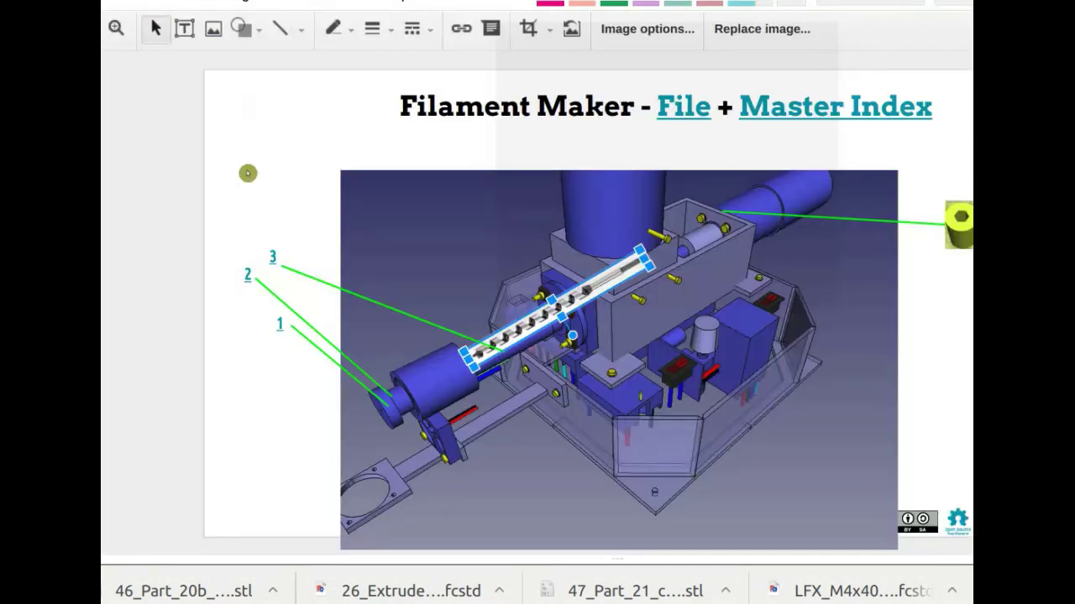
Step: Move callout 3 and its green leader line above callout 2, ending the line at the auger barrel
drag(273, 255, 272, 158)
drag(303, 275, 295, 179)
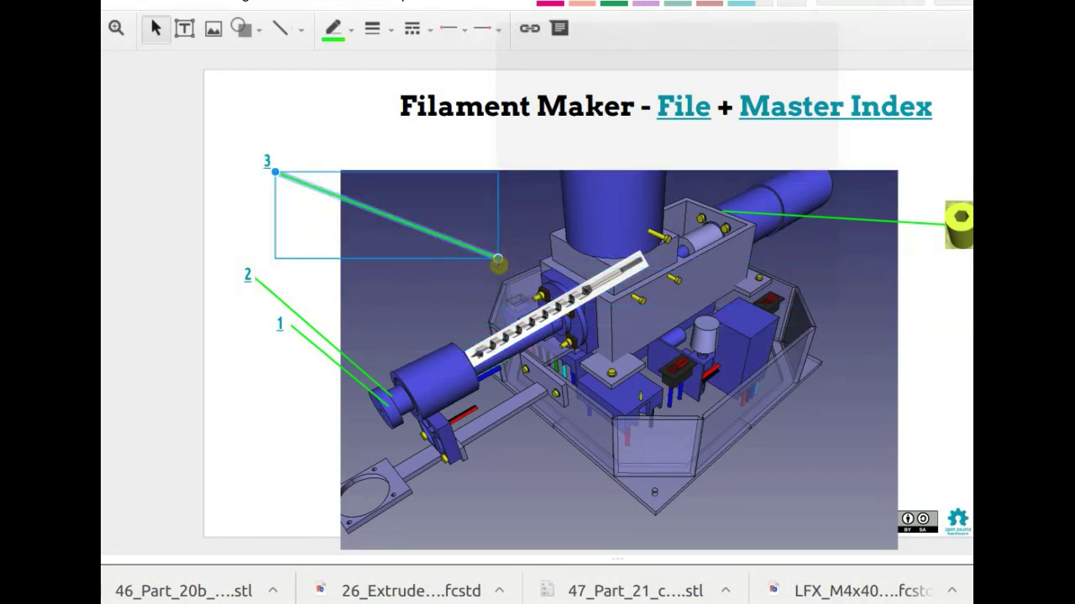
drag(498, 258, 493, 357)
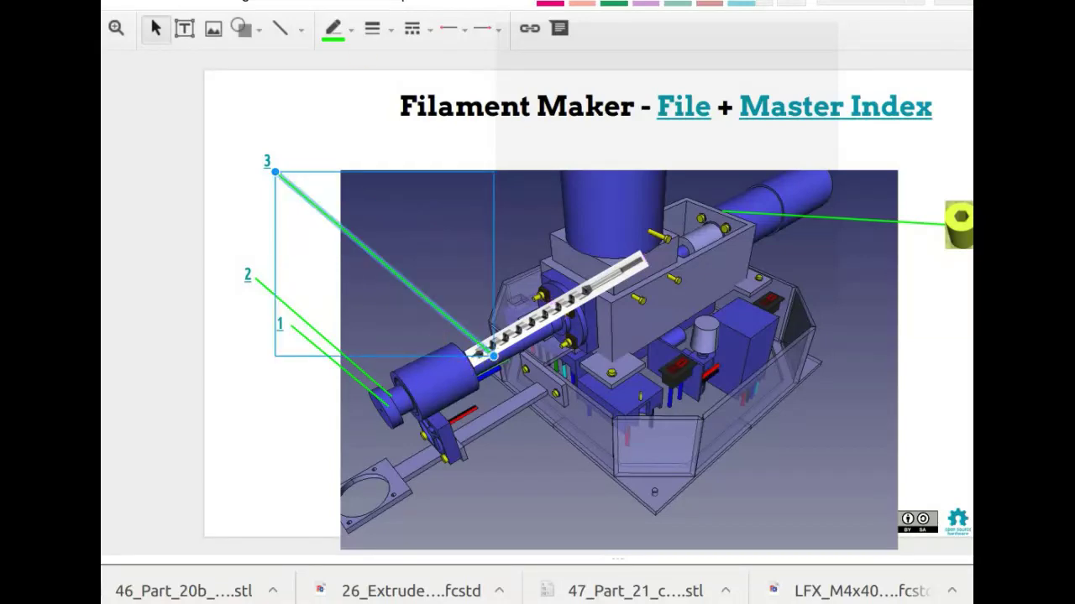
Step: Switch to the Master Index spreadsheet and check the purchasing link of the 1/2" part with quantity 5
key(ctrl+Page_Down)
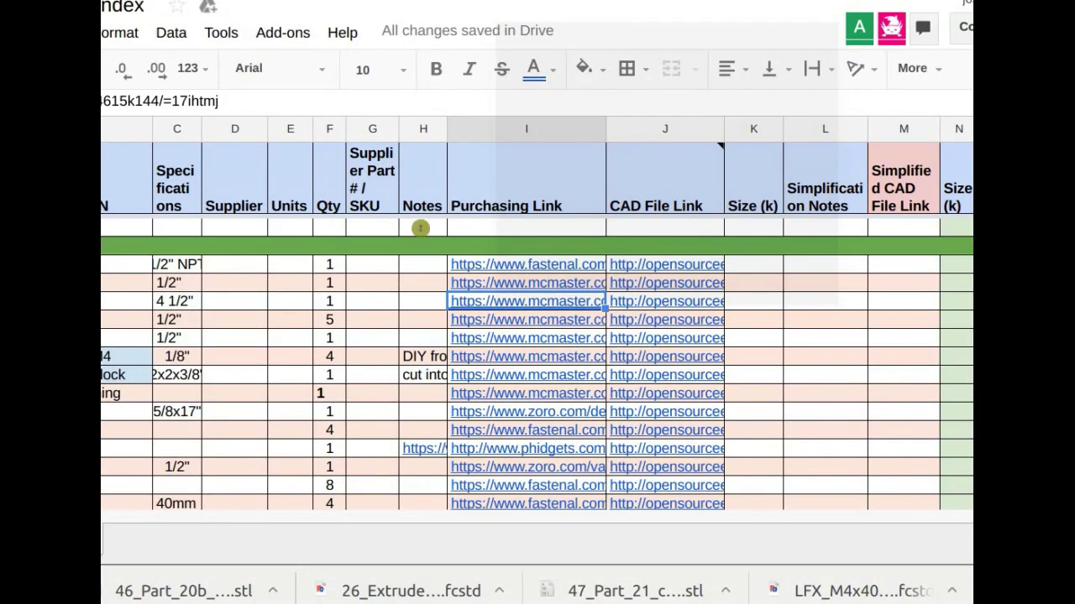
click(513, 320)
click(531, 294)
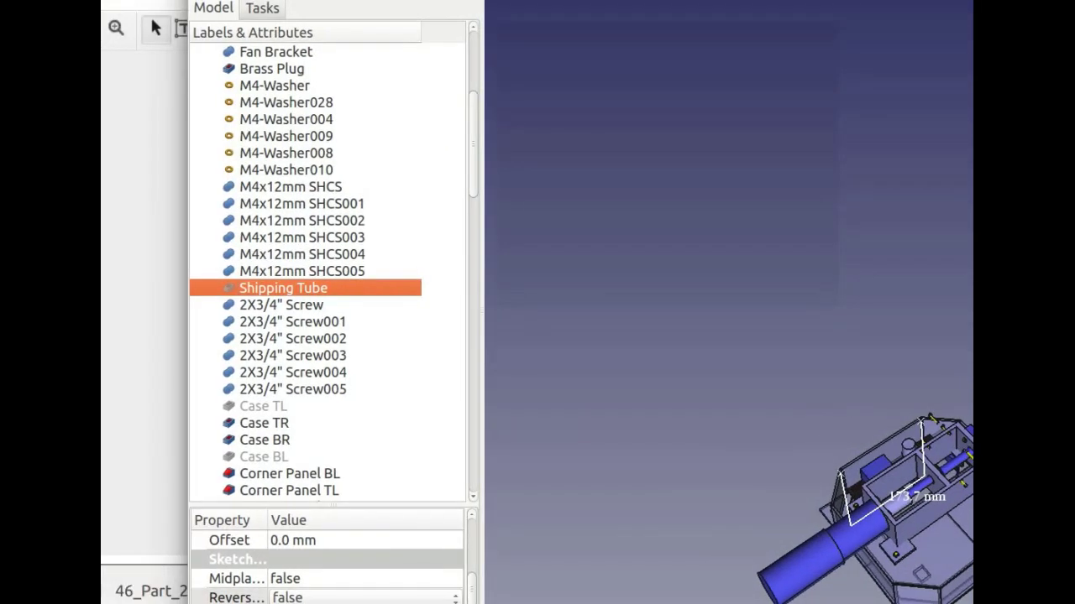
Step: Switch to the FreeCAD extruder assembly, hide Washer half inch 2 and toggle the visibility of Washer half inch 3
scroll(280, 332, down, 8)
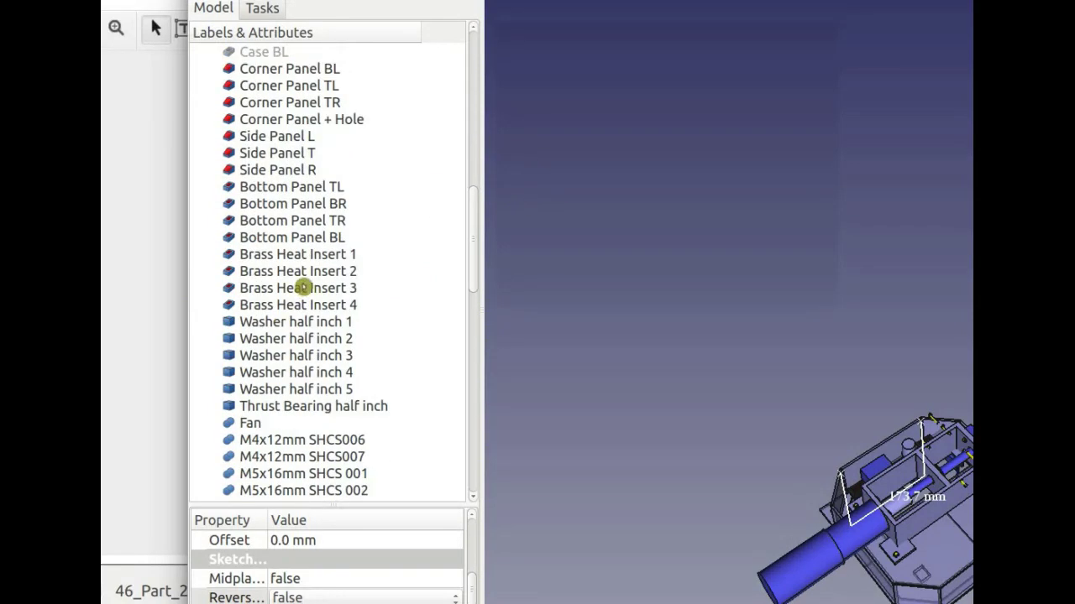
click(339, 322)
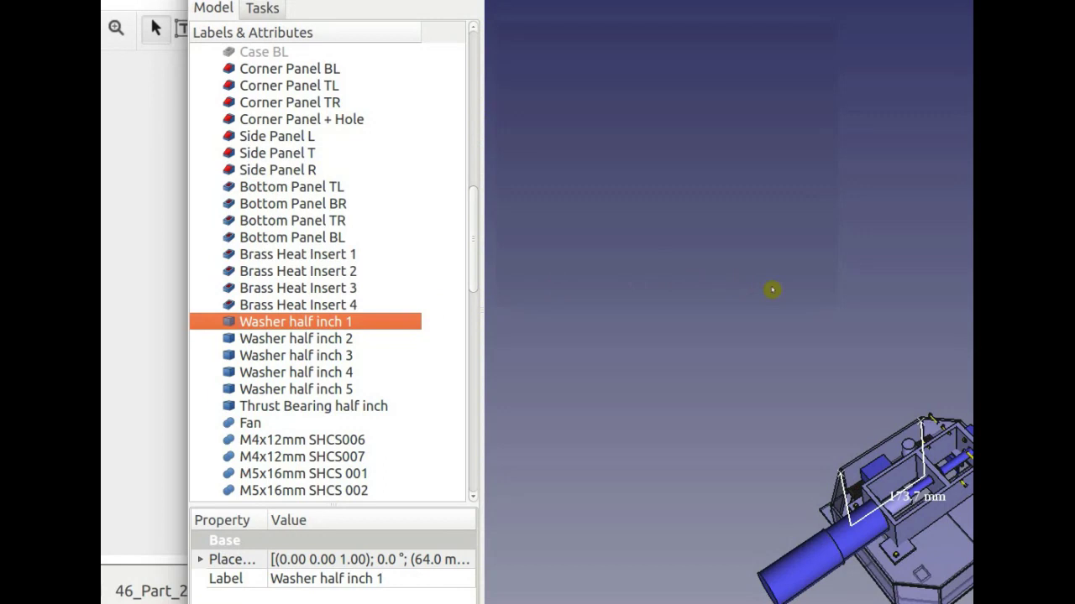
click(298, 340)
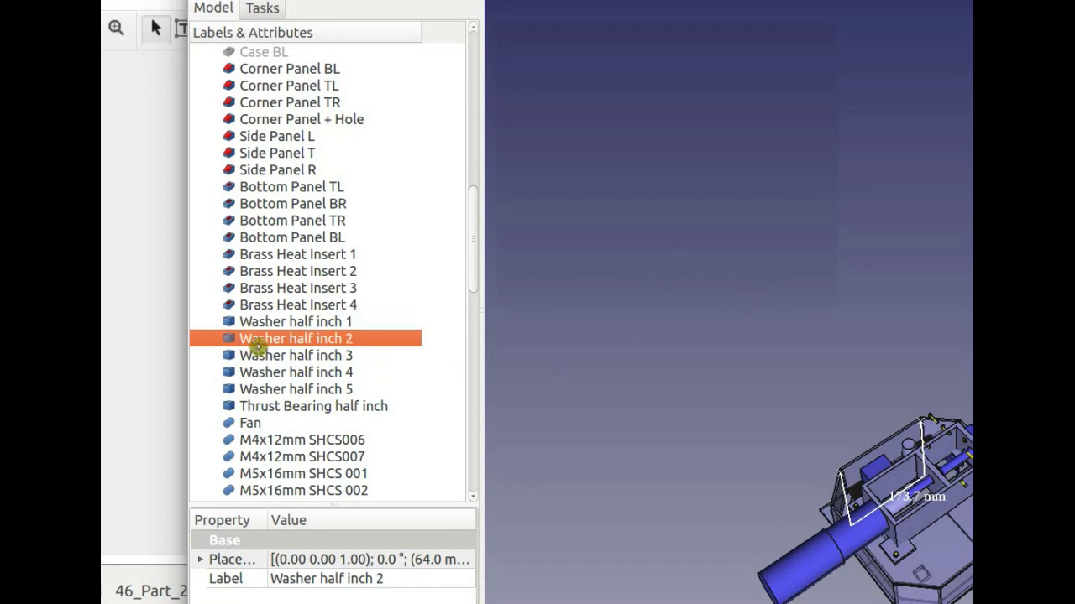
key(space)
click(265, 354)
key(space)
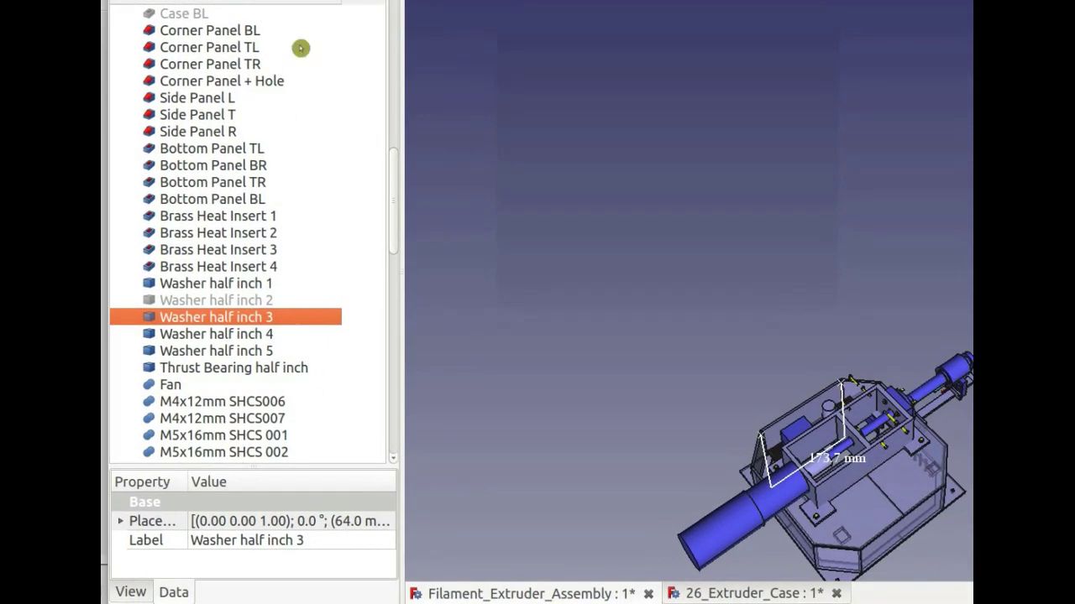
Step: Hide the Extruder Case, the blue PID box, Case TR, Case BR and Side Panel R to expose the shaft
click(848, 479)
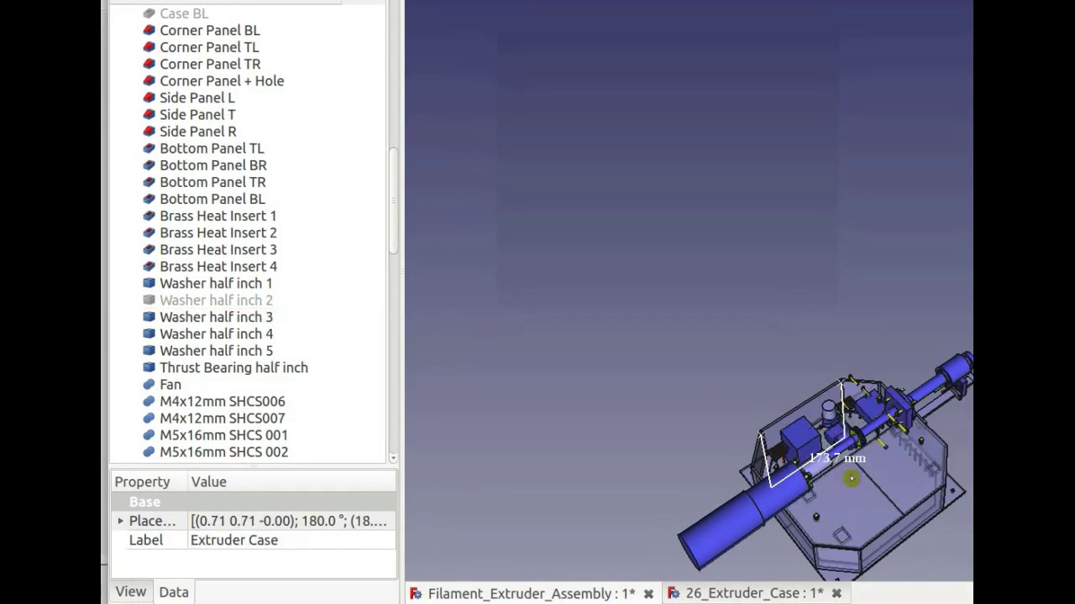
click(796, 442)
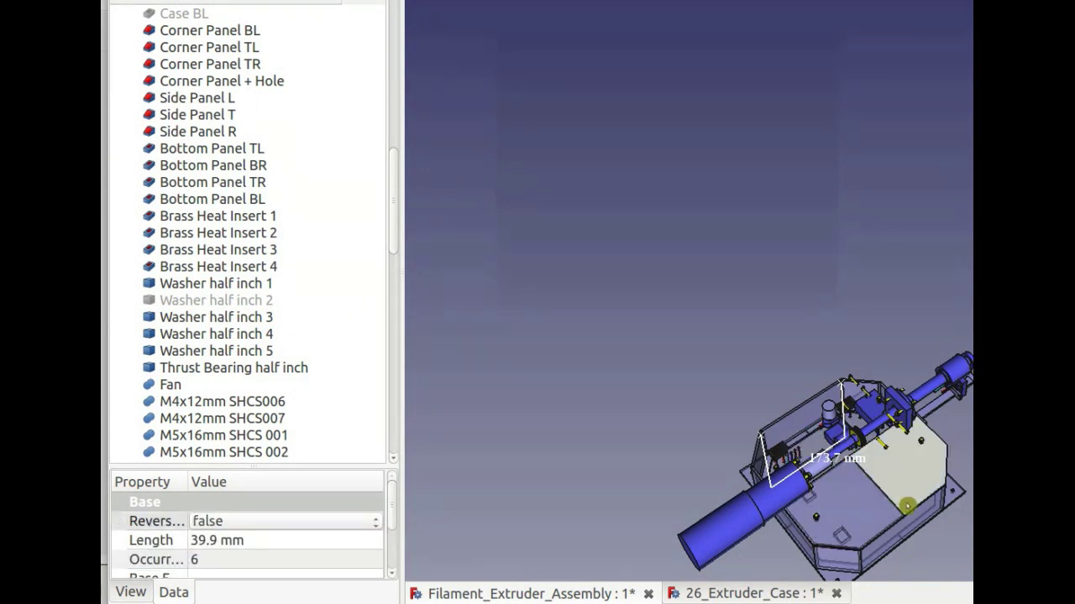
click(907, 497)
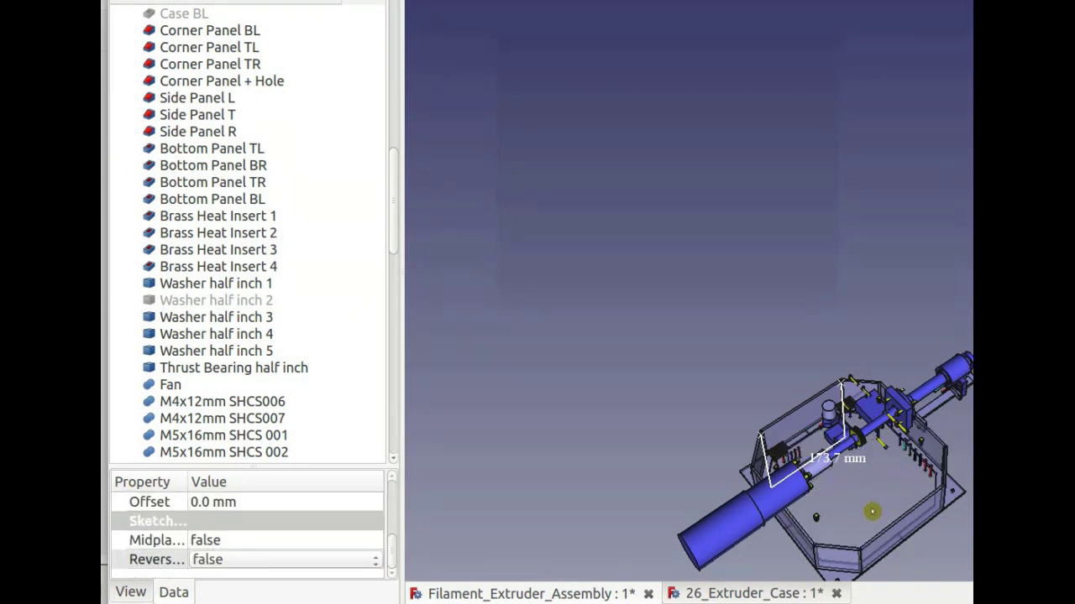
click(874, 508)
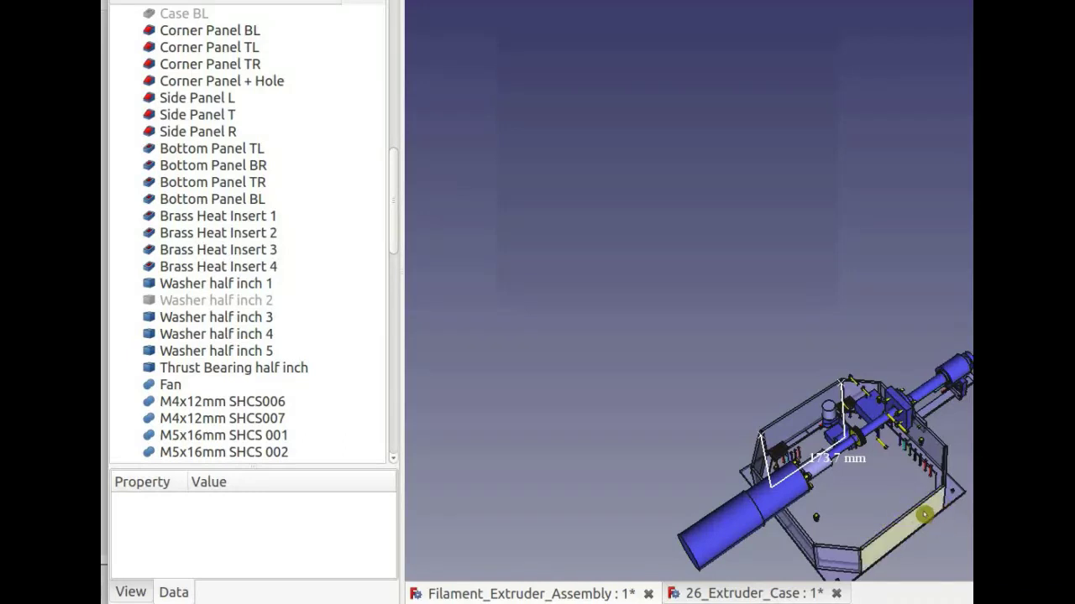
click(939, 518)
key(space)
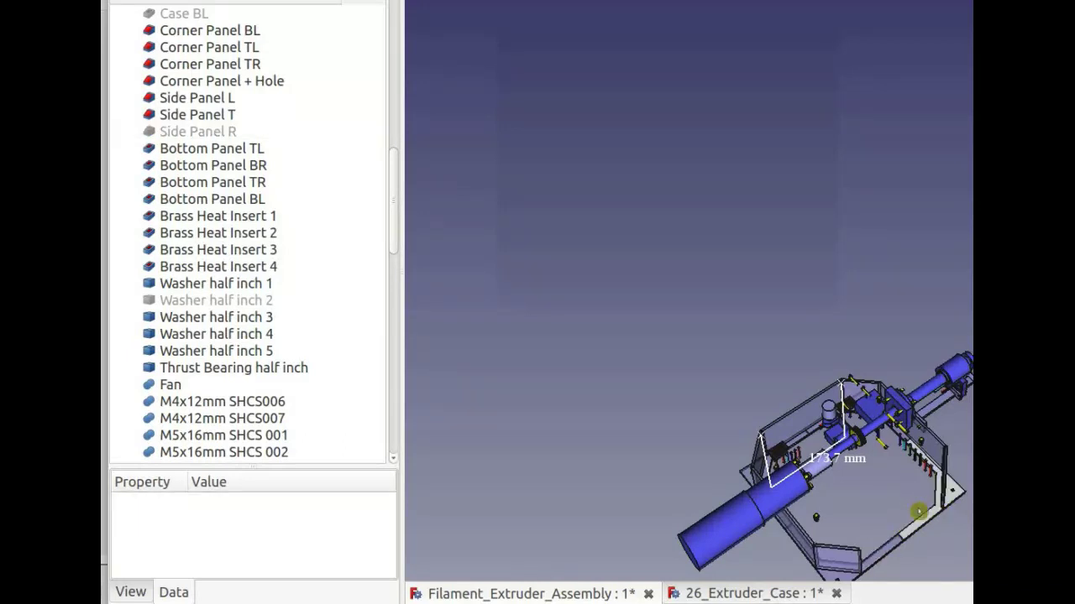
Step: Toggle Washer half inch 1 off and on to locate it, and make Washer half inch 2 visible again
scroll(907, 512, up, 5)
middle_drag(910, 514, 815, 412)
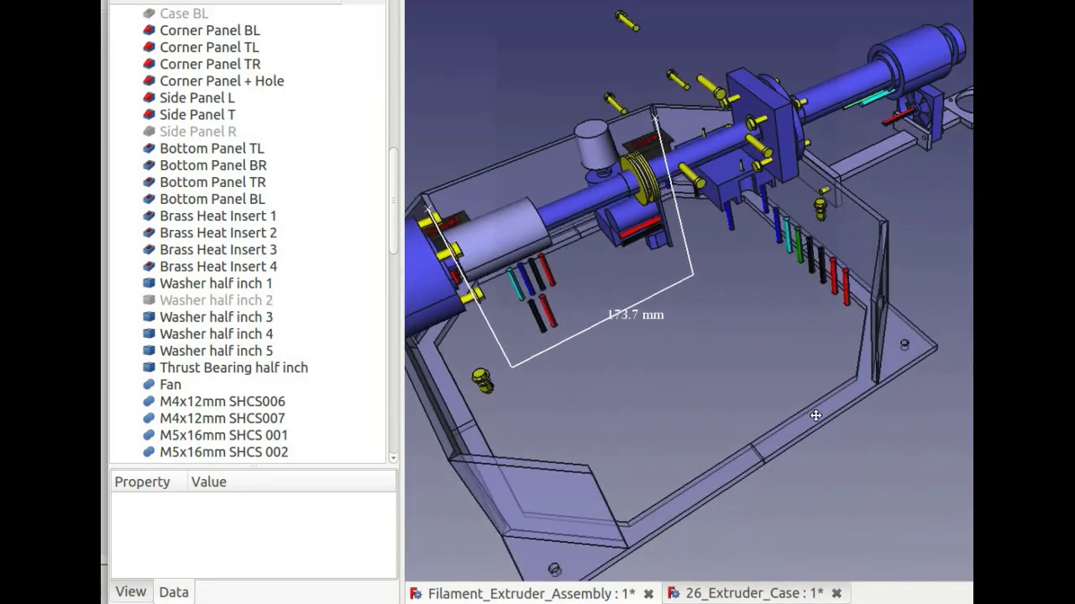
middle_drag(612, 238, 437, 252)
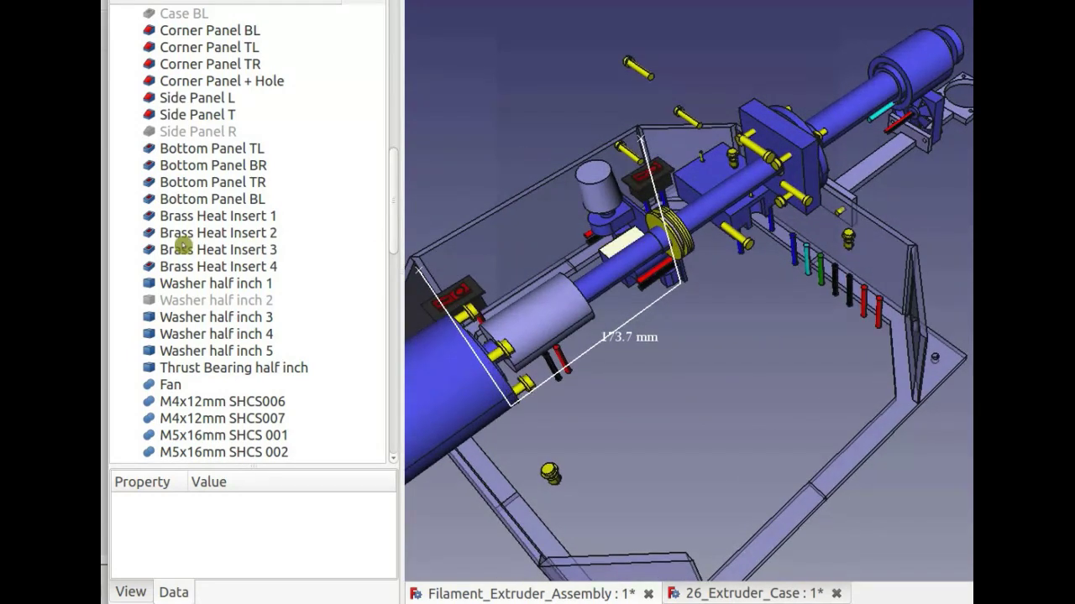
click(180, 286)
key(space)
key(space)
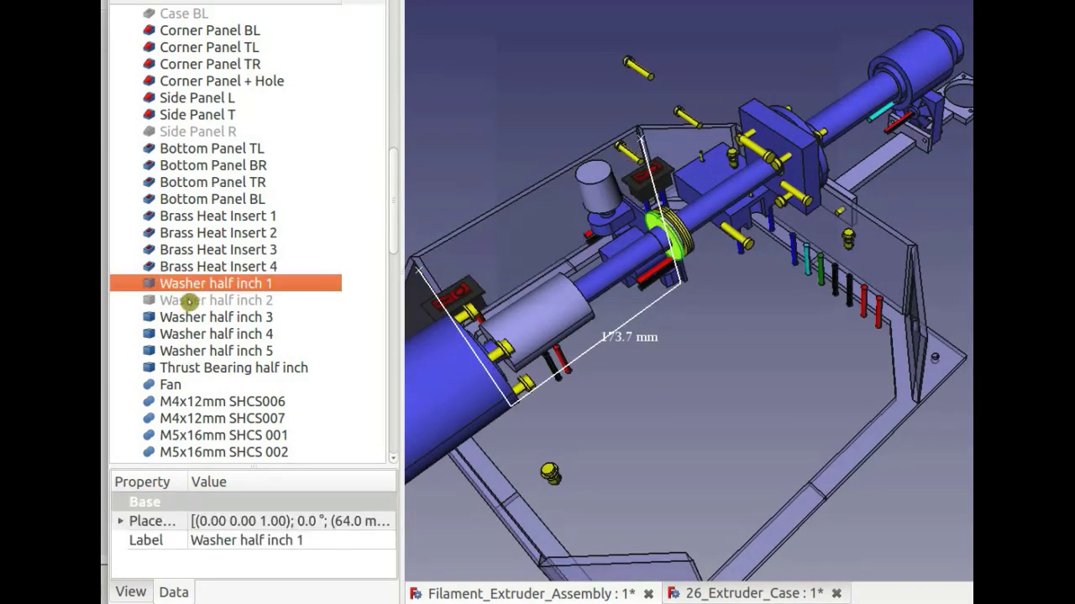
click(231, 303)
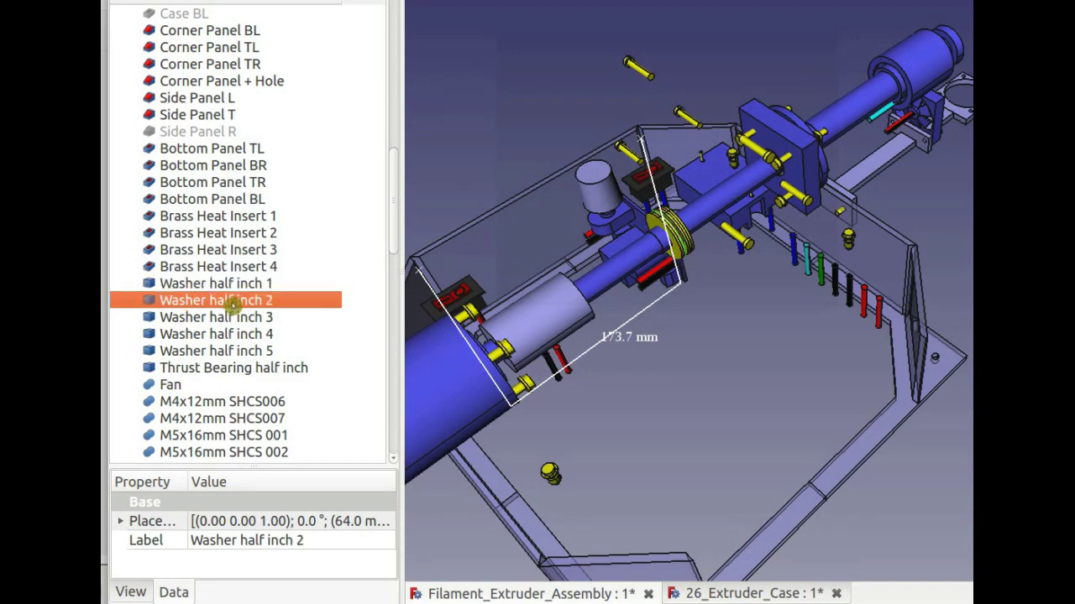
Step: Highlight Washer half inch 3, 4 and 5 and the half-inch thrust bearing in turn to locate them on the shaft
click(238, 319)
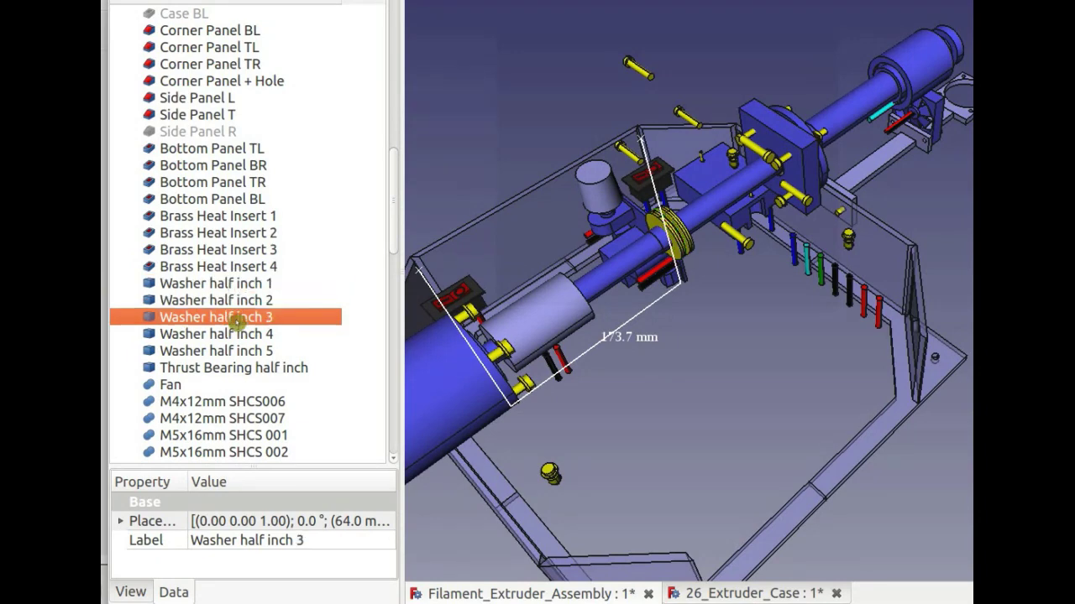
click(236, 334)
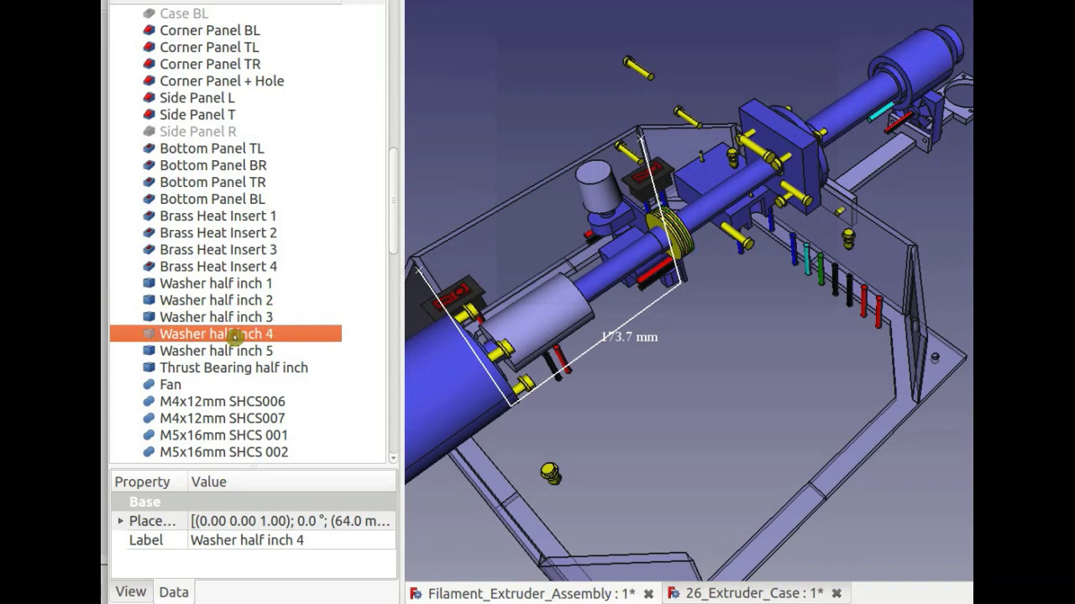
click(234, 352)
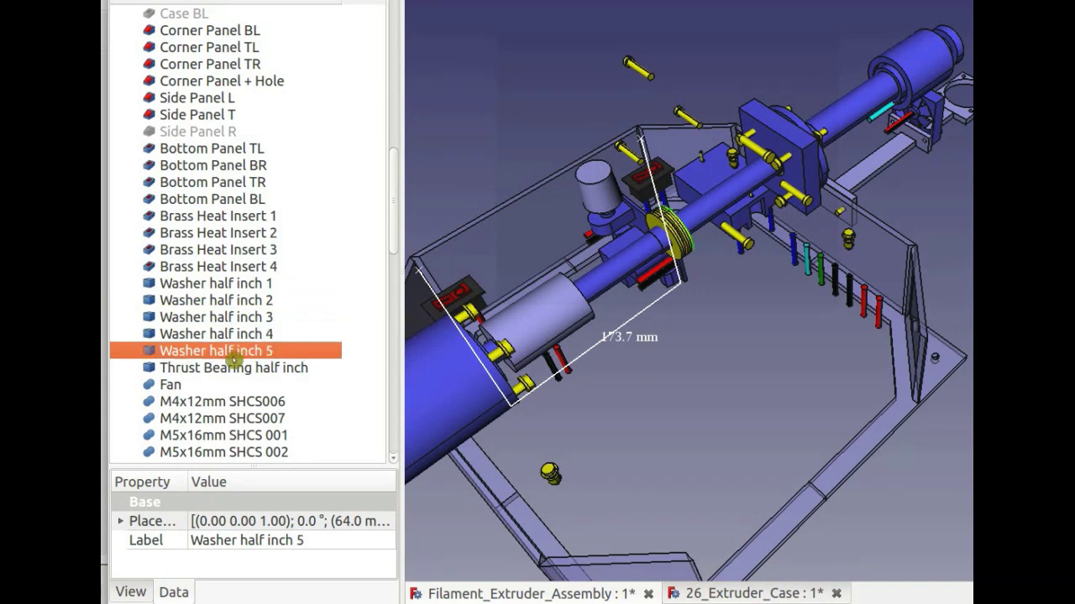
click(247, 373)
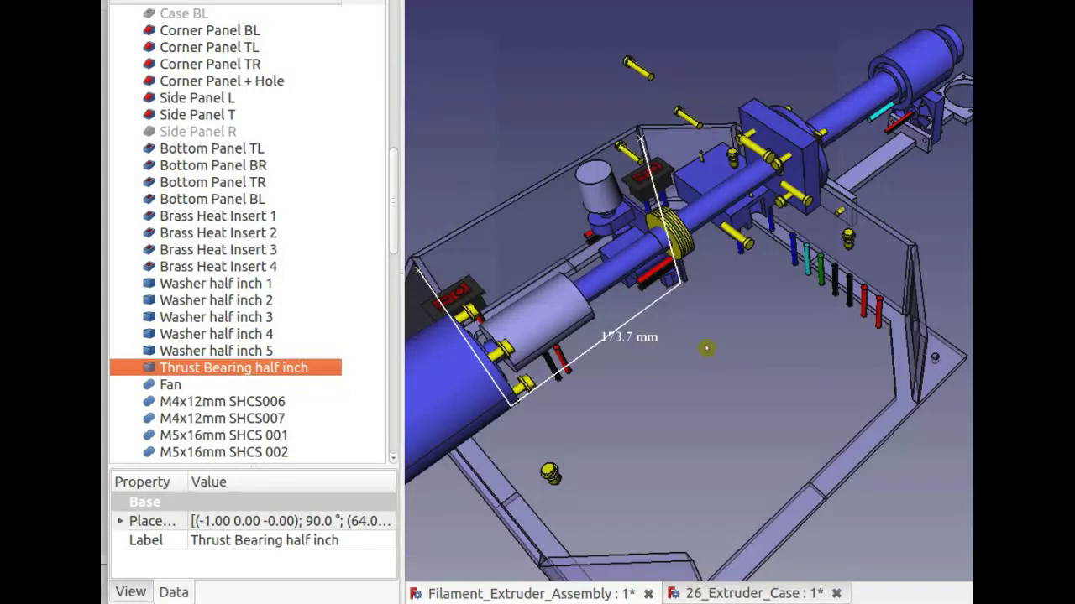
Step: Make Side Panel R visible again in the assembly
click(213, 134)
key(space)
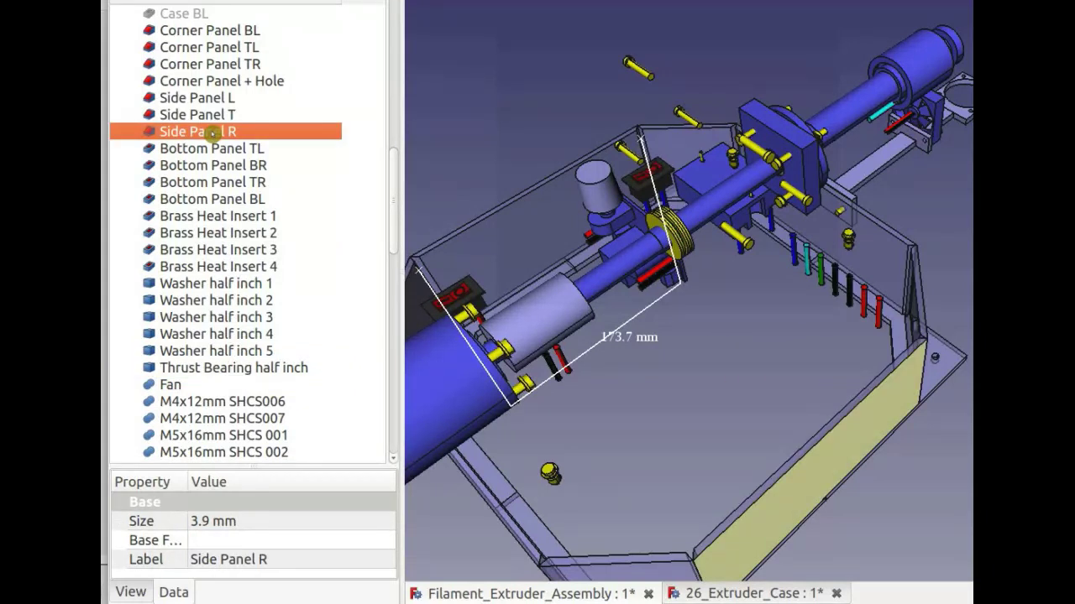
Step: Examine up close how the half-inch thrust bearing sits between the washers on the shaft
click(264, 374)
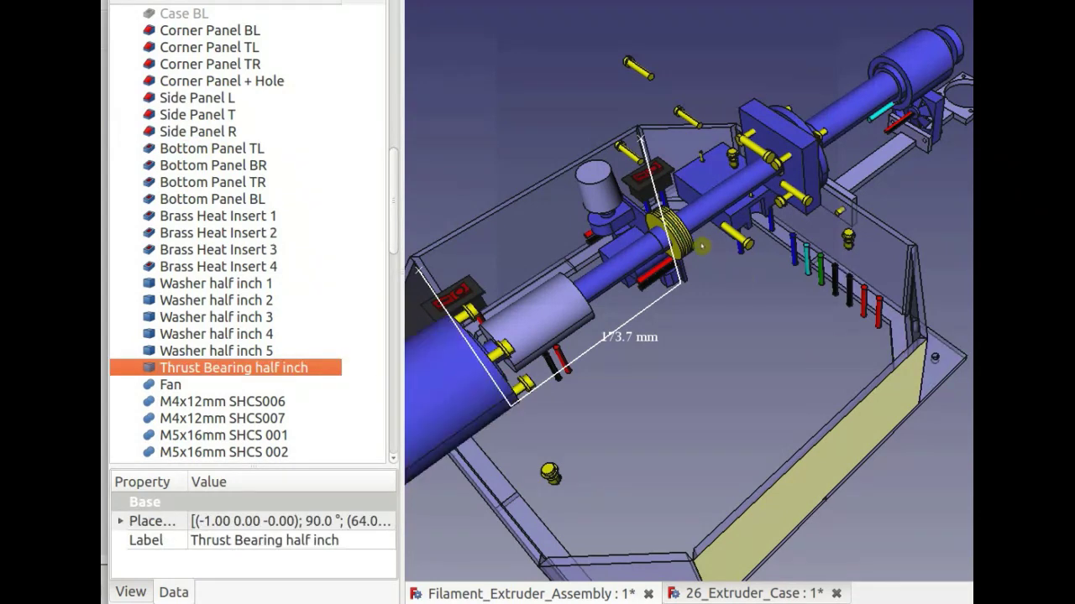
scroll(688, 240, up, 5)
scroll(583, 269, down, 5)
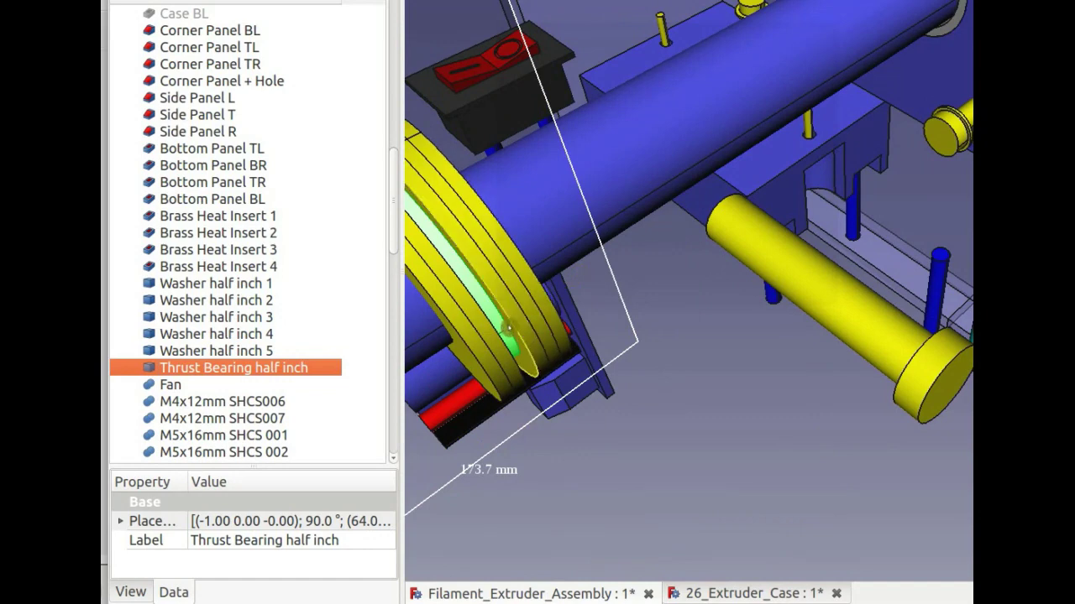
right_click(582, 288)
click(741, 252)
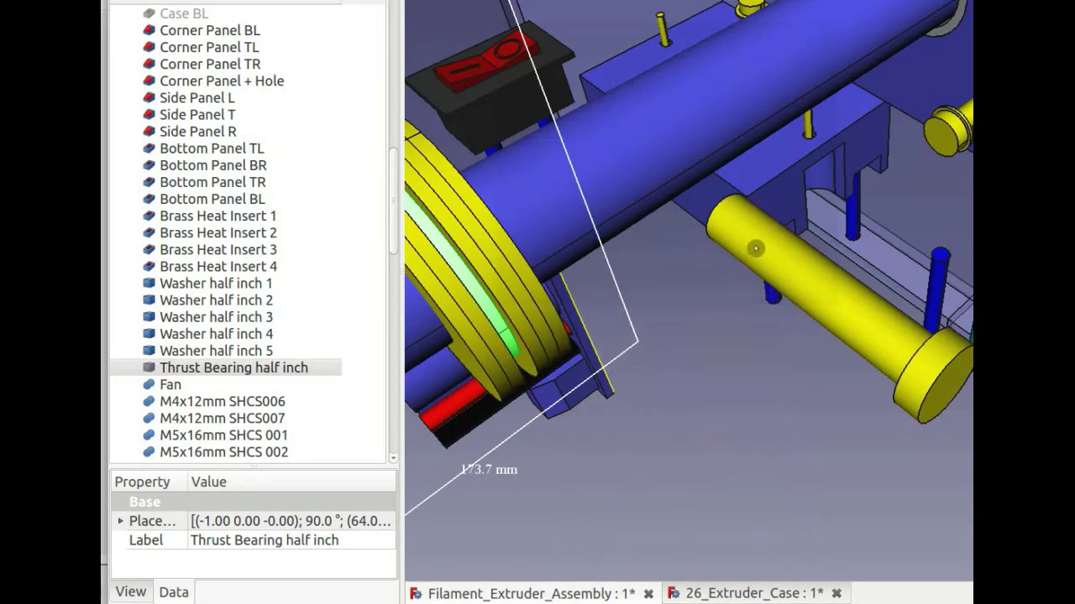
middle_drag(638, 407, 709, 328)
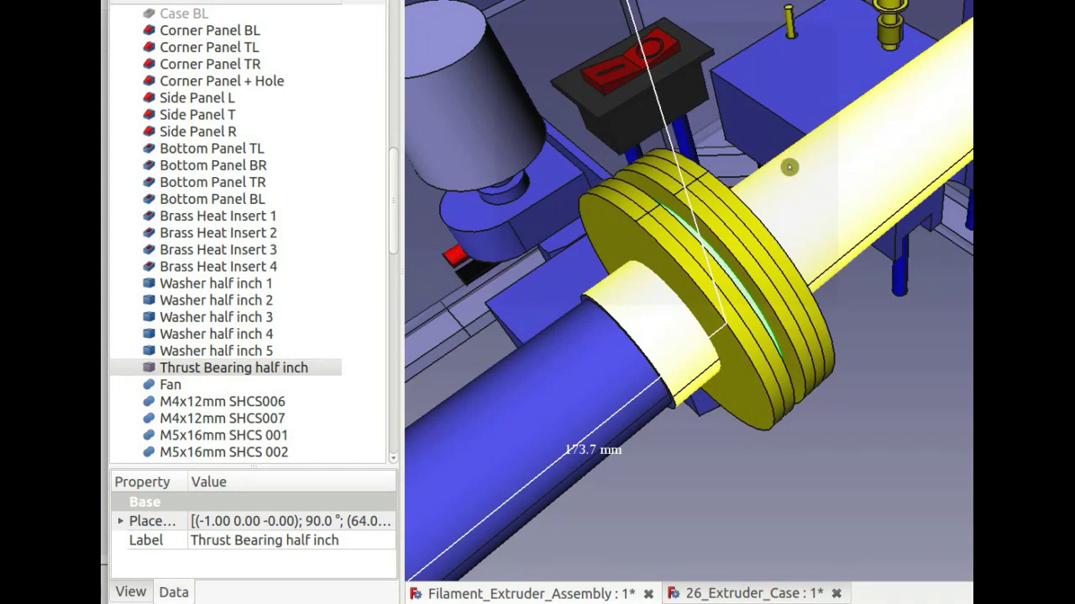
Step: Make the top panels Case BL and Case BR visible again
scroll(875, 145, down, 5)
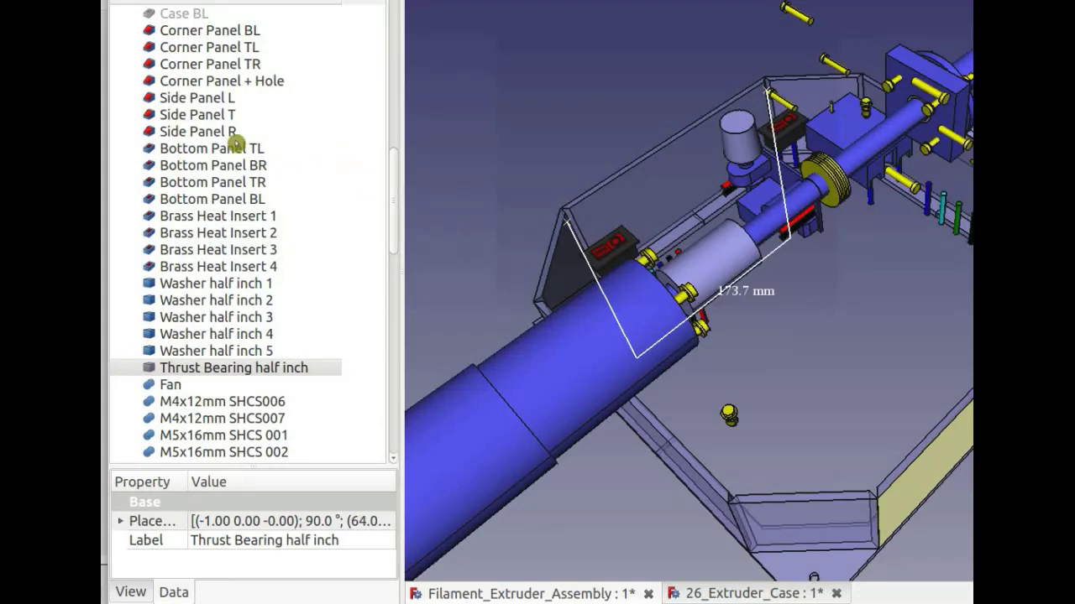
scroll(237, 142, up, 1)
click(211, 67)
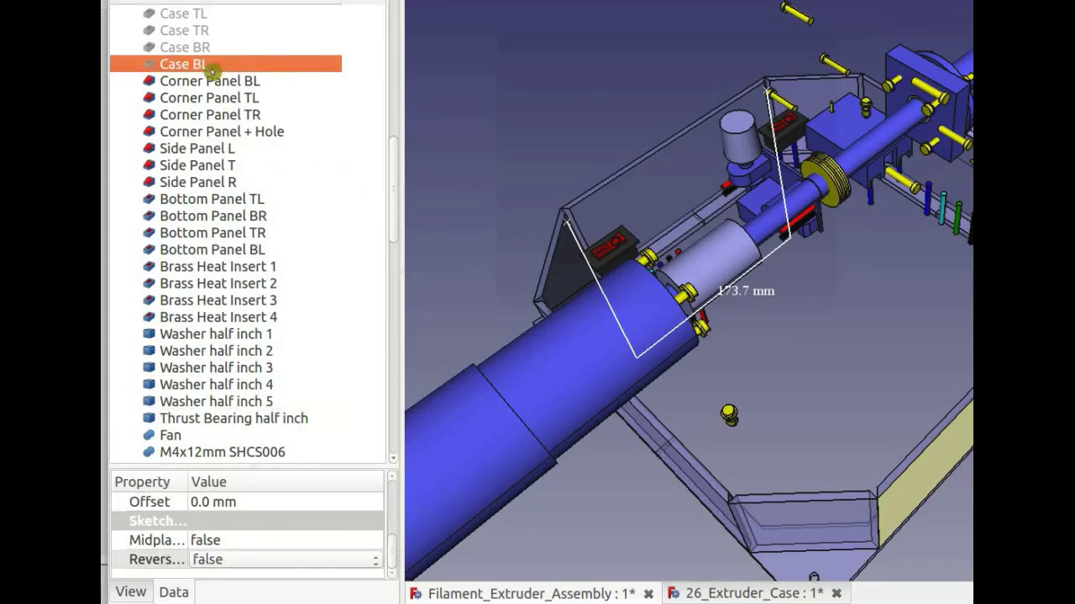
key(space)
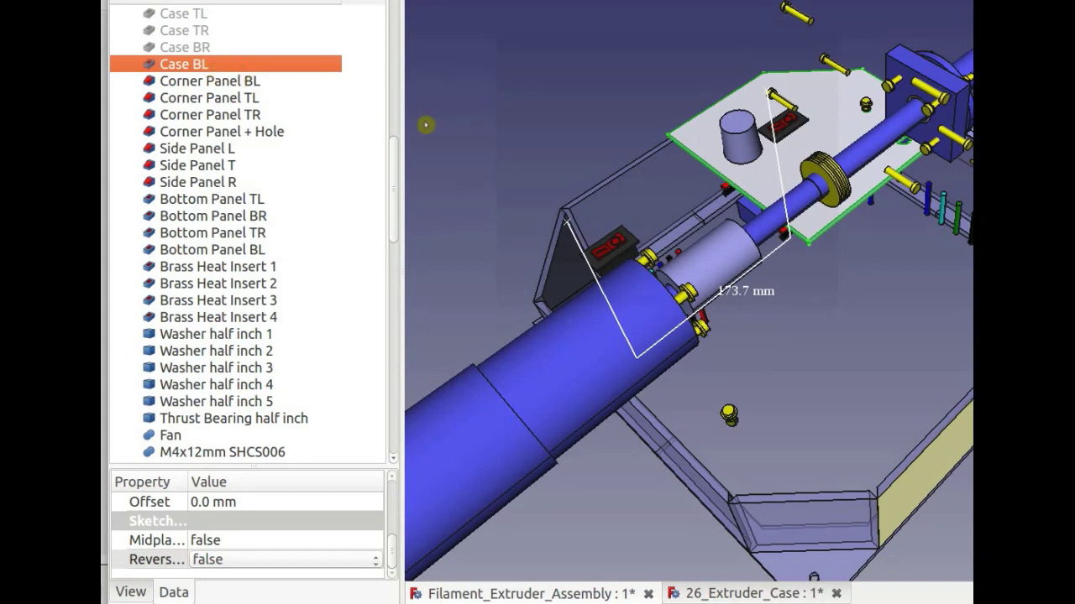
click(204, 46)
key(space)
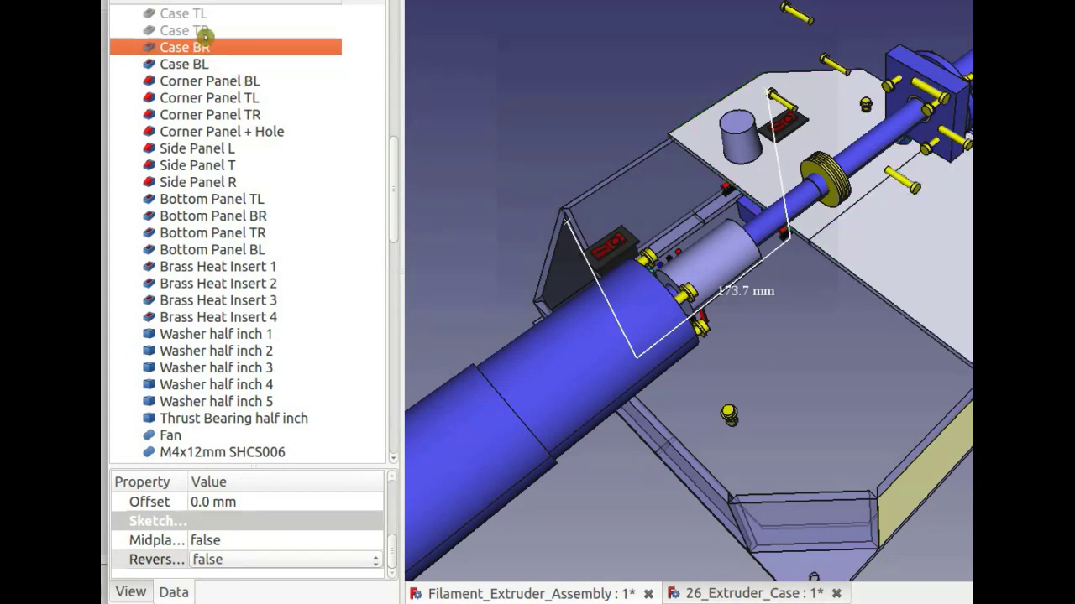
Step: Make the Extruder Case visible again in the assembly
middle_drag(890, 350, 772, 415)
scroll(331, 313, up, 3)
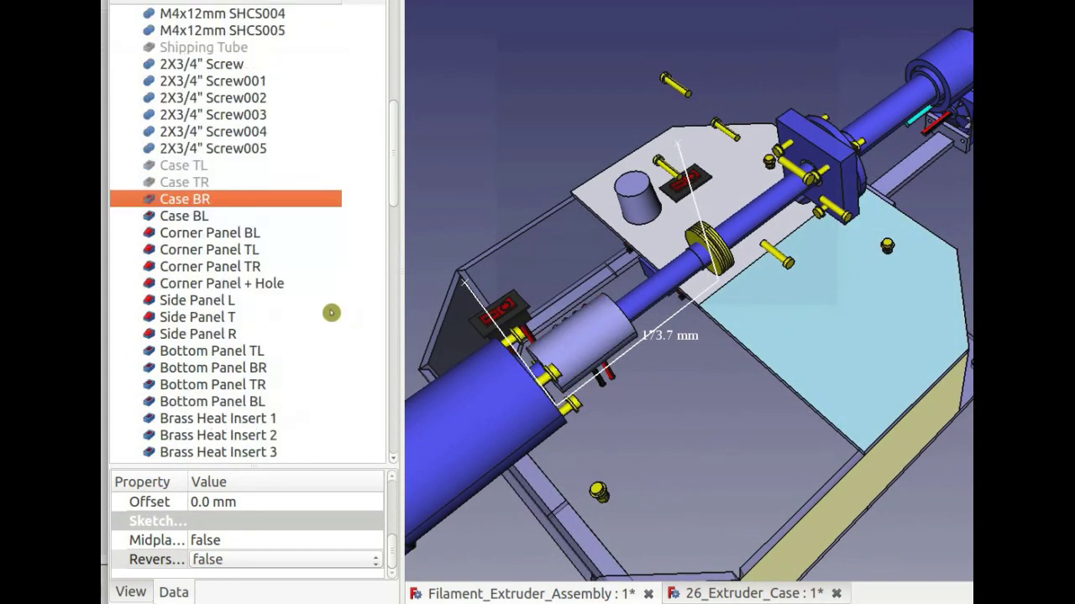
scroll(331, 312, up, 9)
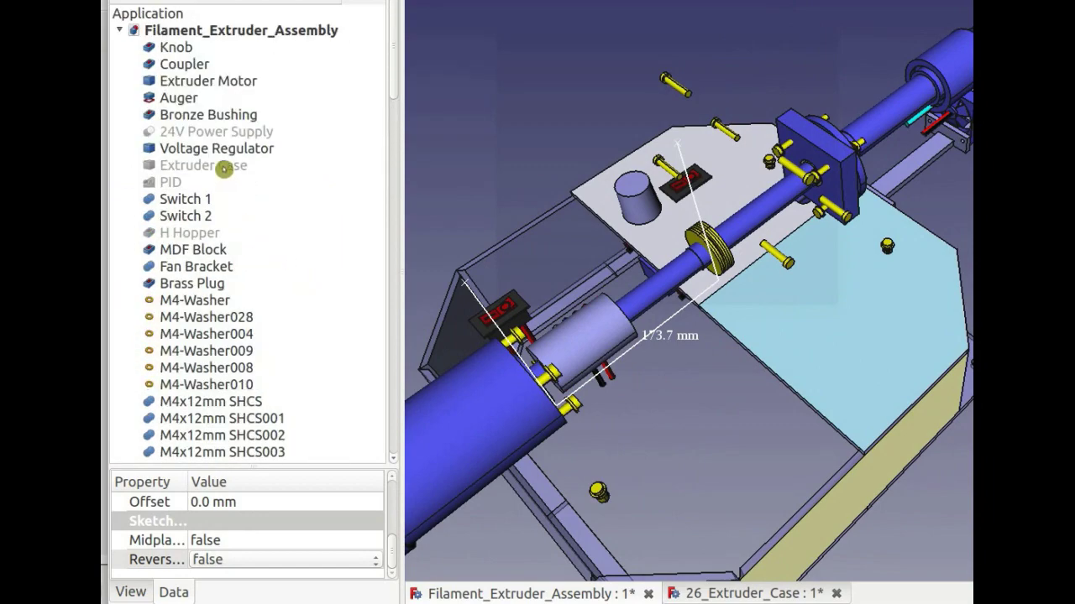
click(224, 169)
key(space)
Step: Hide the MDF Block between the extruder case and the round flange
middle_drag(780, 330, 907, 298)
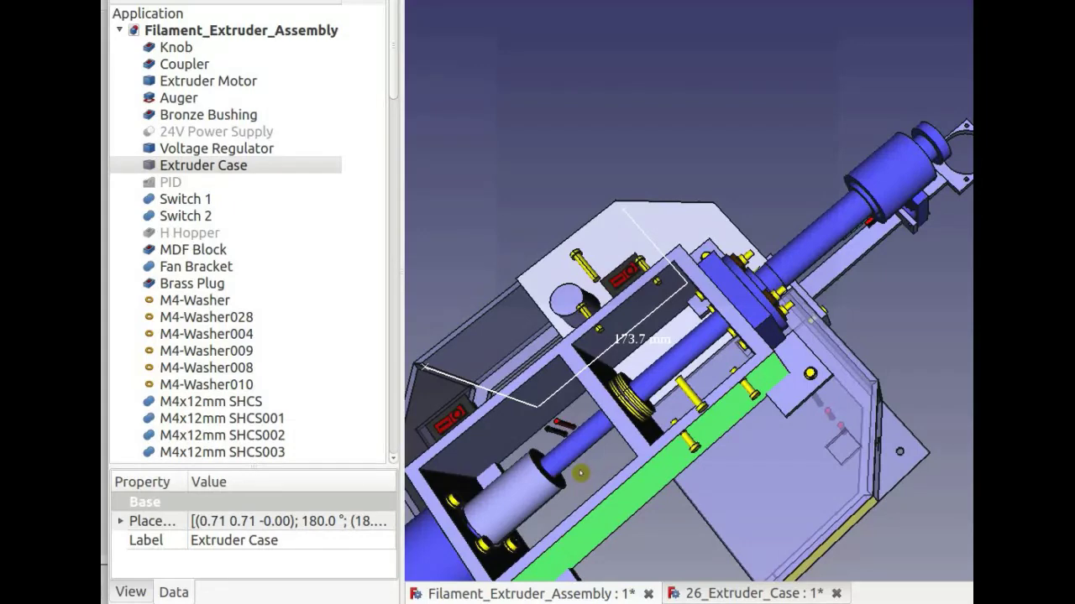
middle_drag(579, 474, 628, 394)
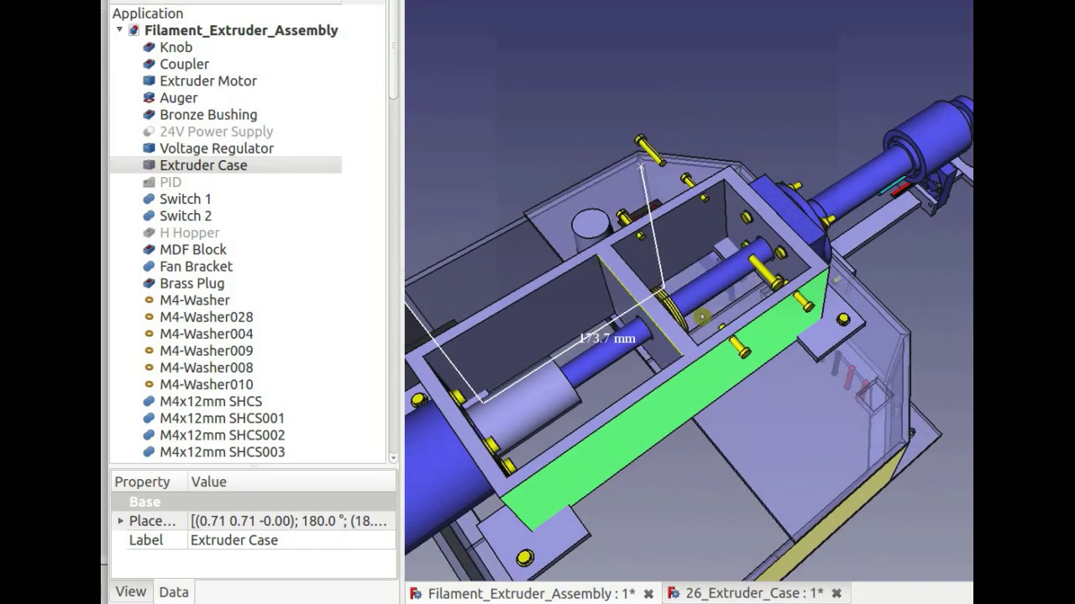
middle_drag(793, 278, 887, 270)
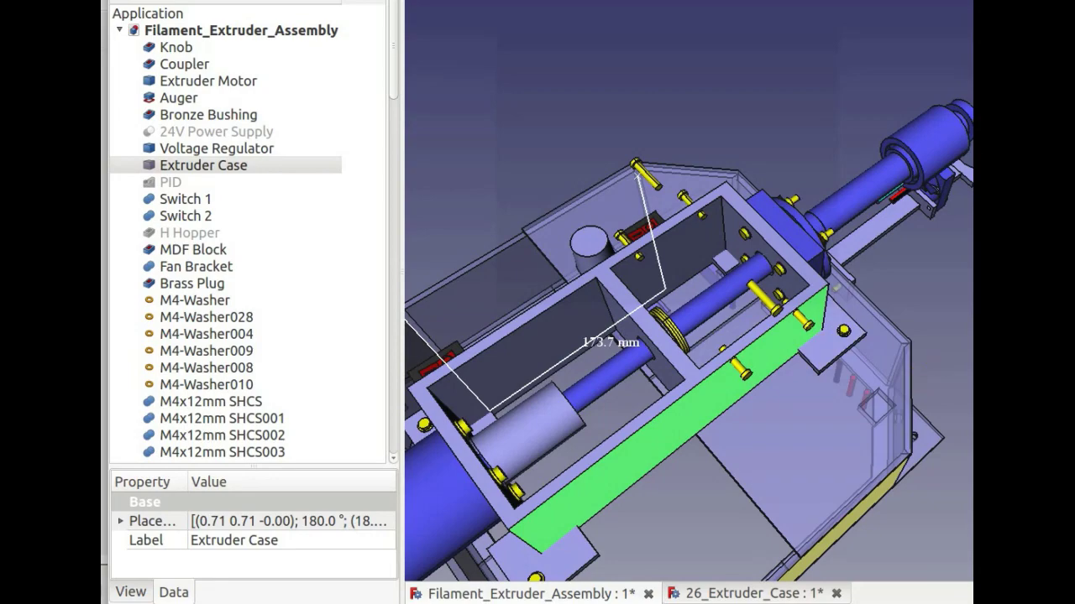
middle_drag(938, 364, 879, 405)
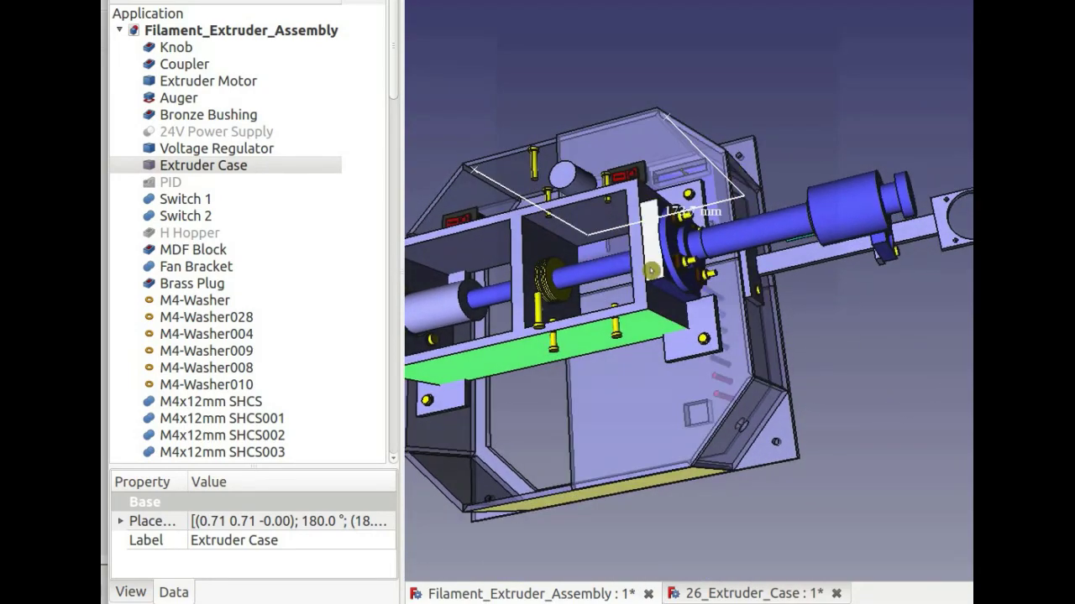
click(651, 270)
key(space)
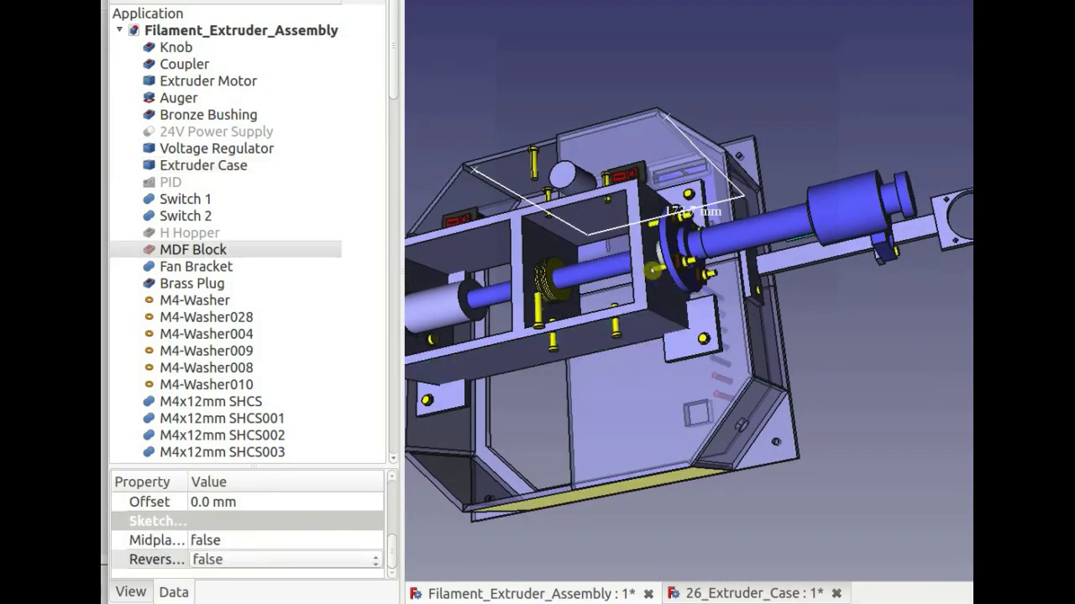
Step: Examine up close the light grey tube and bolts exposed between the extruder case wall and the round flange
middle_drag(672, 277, 756, 304)
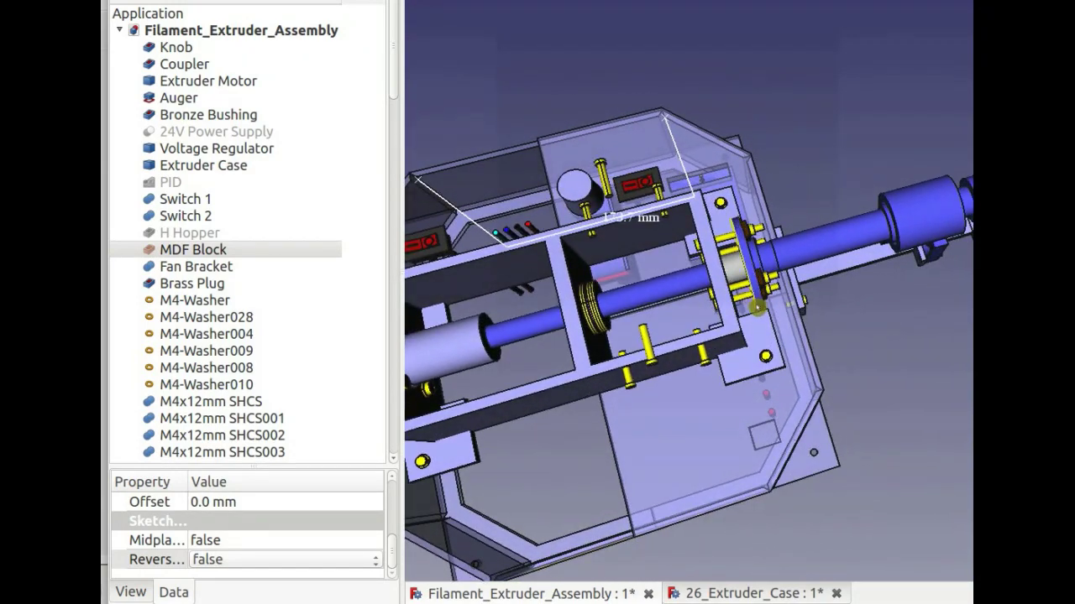
scroll(757, 307, up, 10)
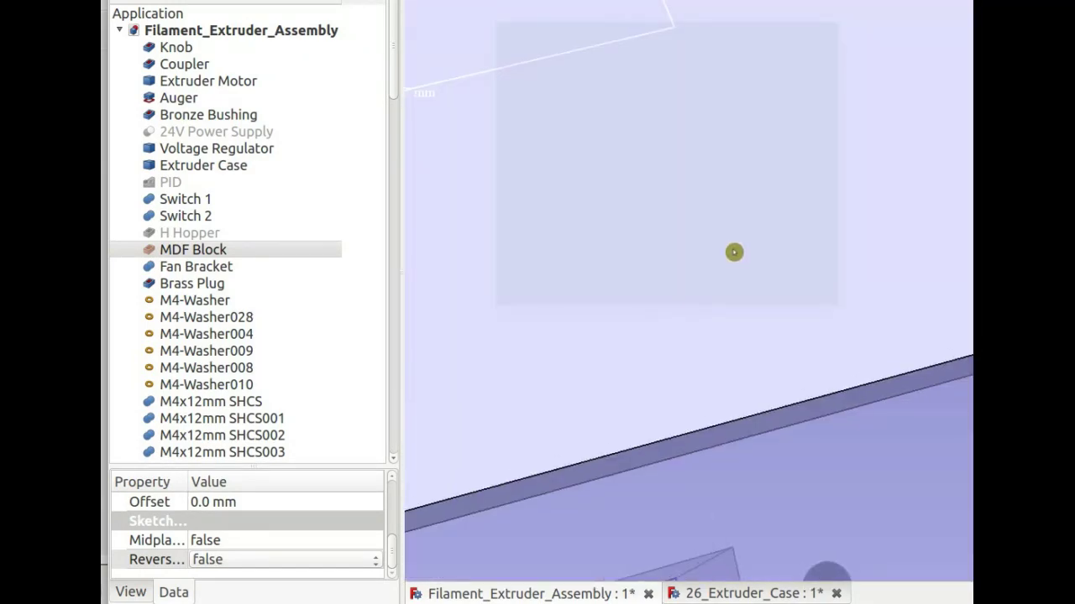
scroll(734, 251, down, 10)
middle_drag(734, 252, 792, 302)
scroll(766, 293, up, 3)
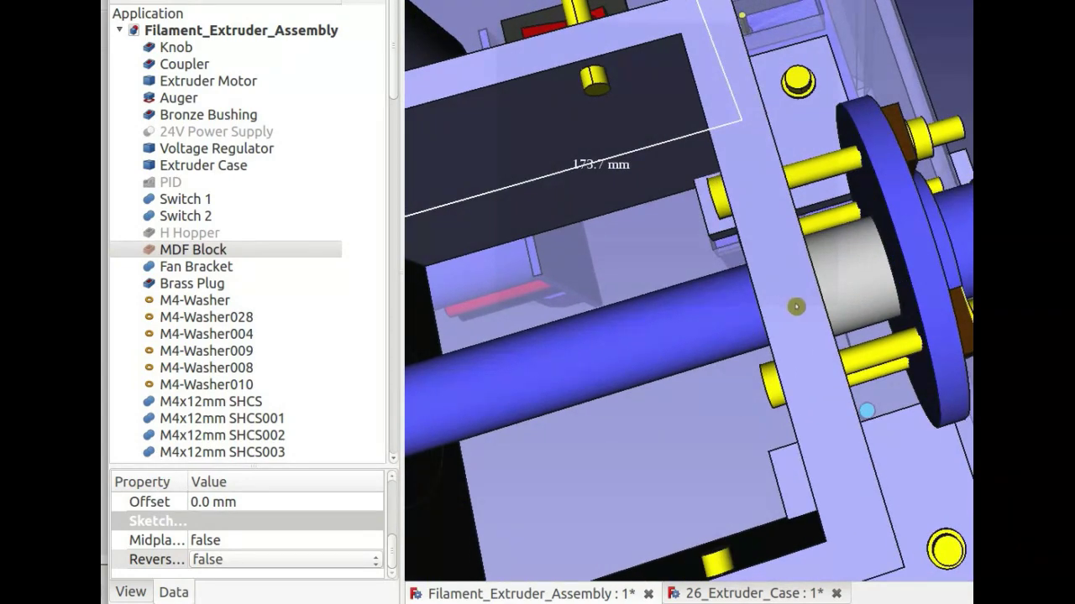
middle_drag(873, 321, 851, 305)
Step: Check the part labels on the Filament Maker slide and return to the FreeCAD assembly
click(748, 188)
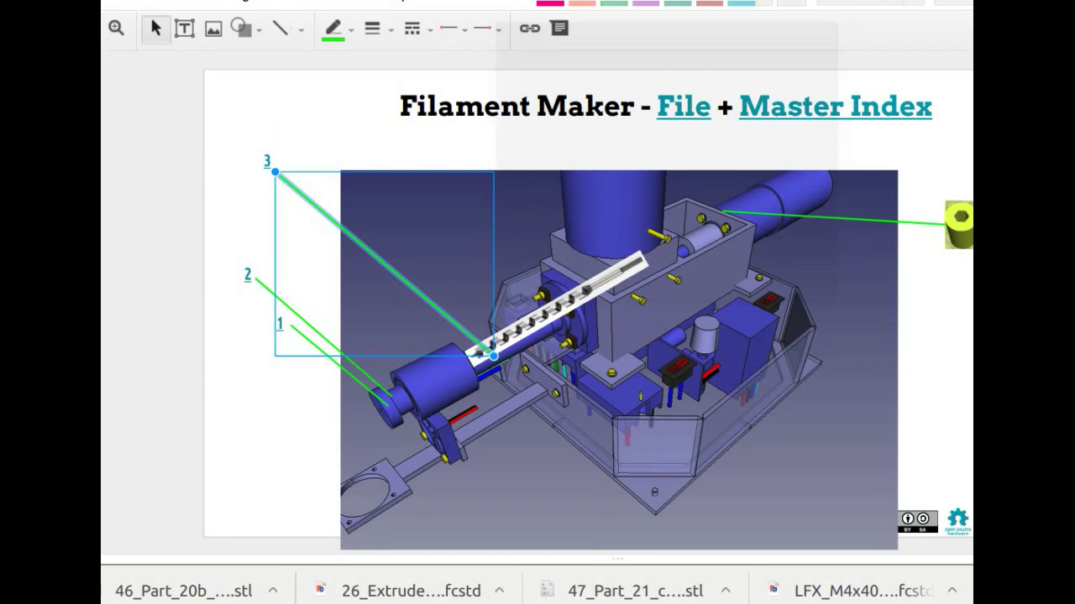
click(174, 76)
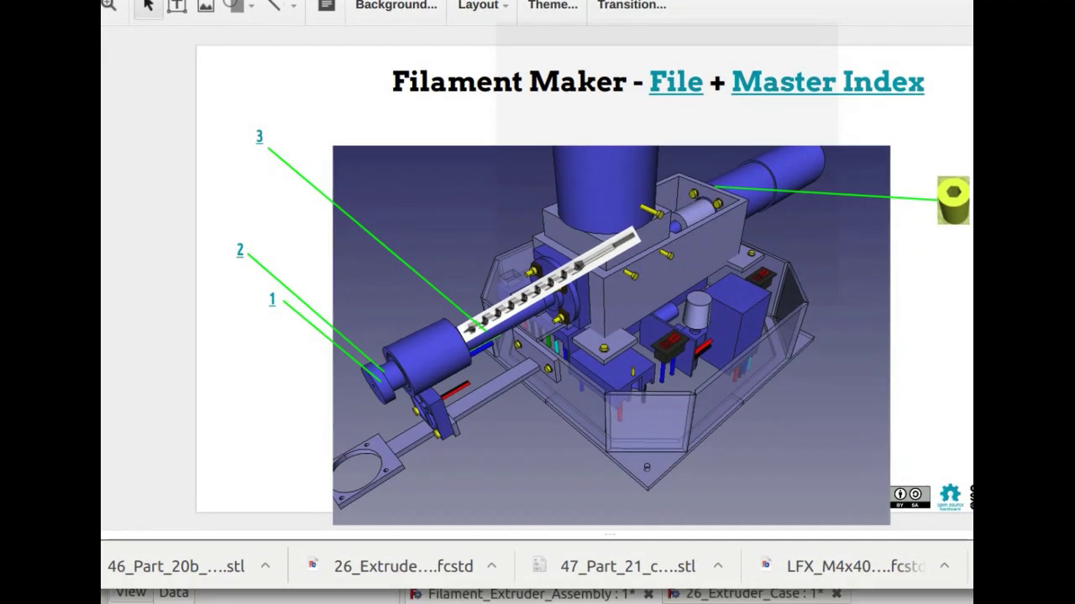
click(125, 1)
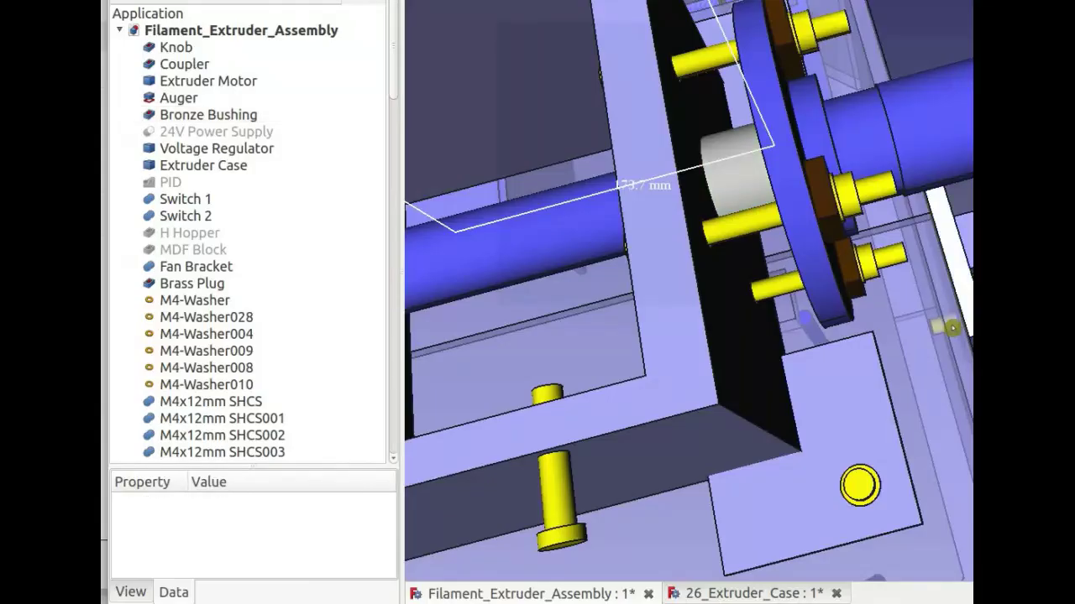
Step: Highlight the light grey tube between the round flange and the extruder case and look for it in the model tree
middle_drag(839, 437, 530, 216)
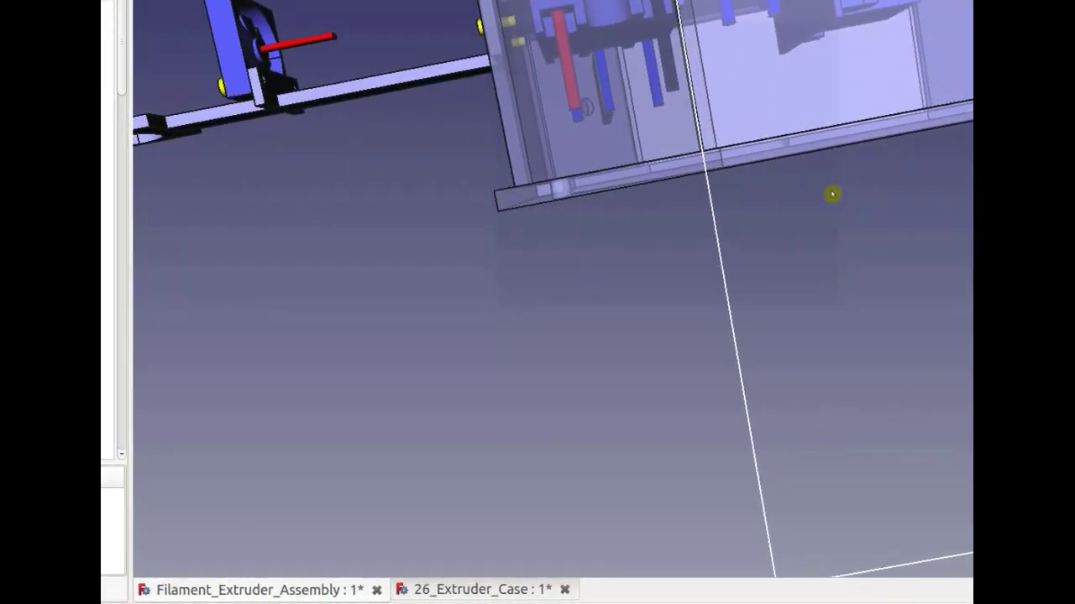
middle_drag(832, 192, 765, 290)
scroll(800, 332, down, 5)
right_click(764, 290)
click(828, 303)
middle_drag(568, 280, 544, 451)
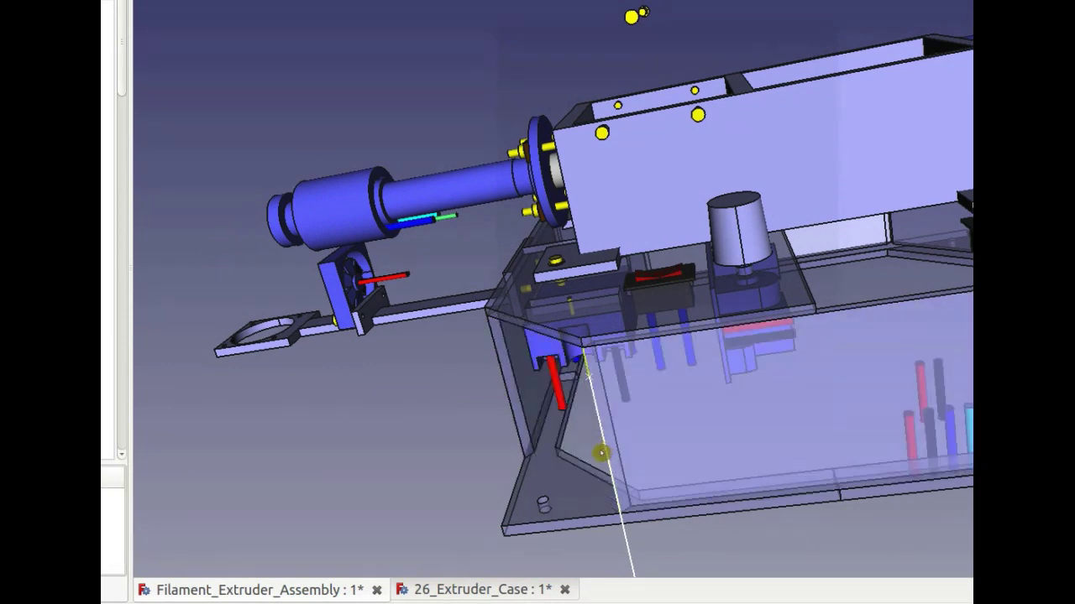
scroll(114, 227, down, 8)
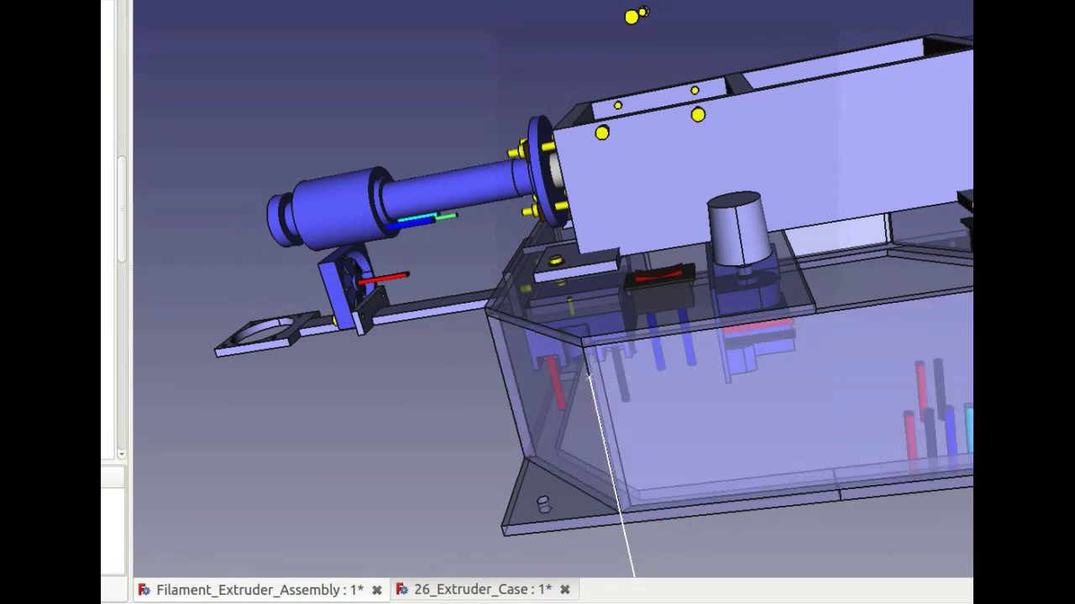
scroll(113, 227, down, 8)
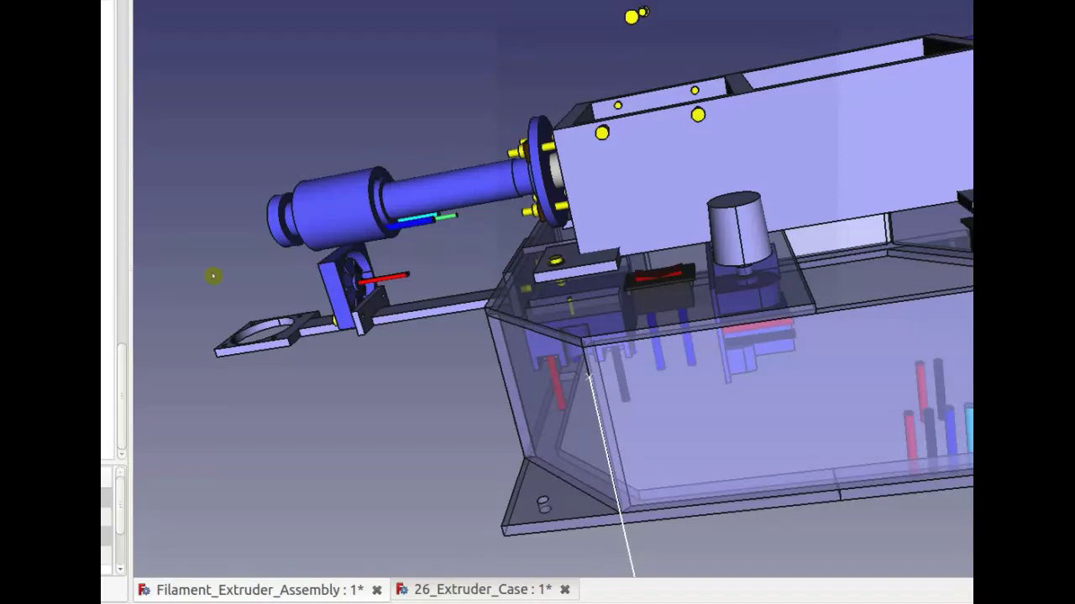
middle_drag(686, 180, 683, 252)
middle_drag(509, 274, 645, 364)
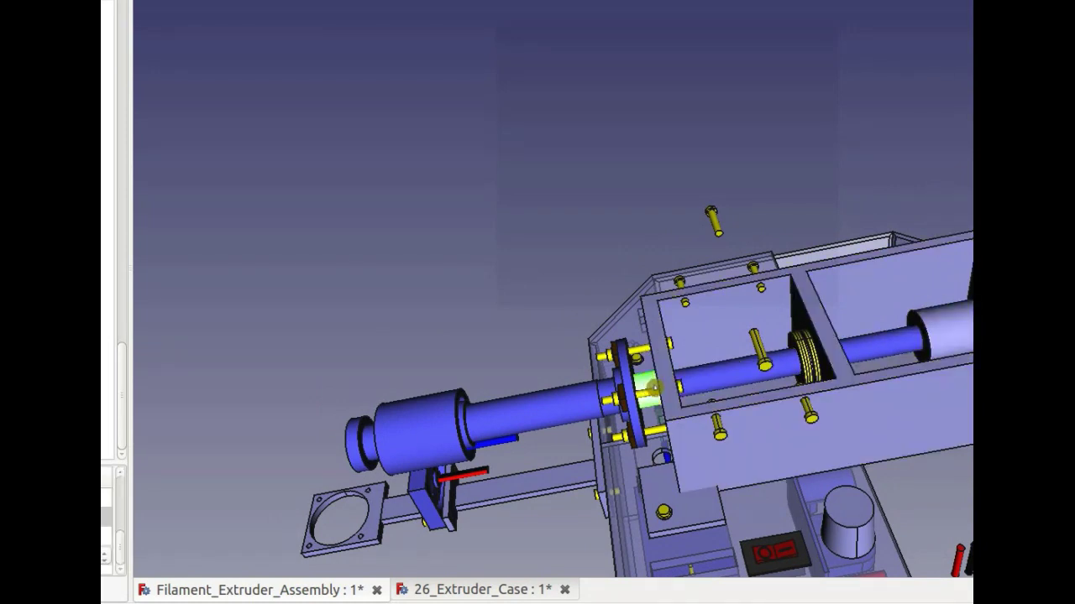
Step: Examine how the highlighted tube sits between the flange and the extruder case wall, toggling its visibility
scroll(691, 438, up, 3)
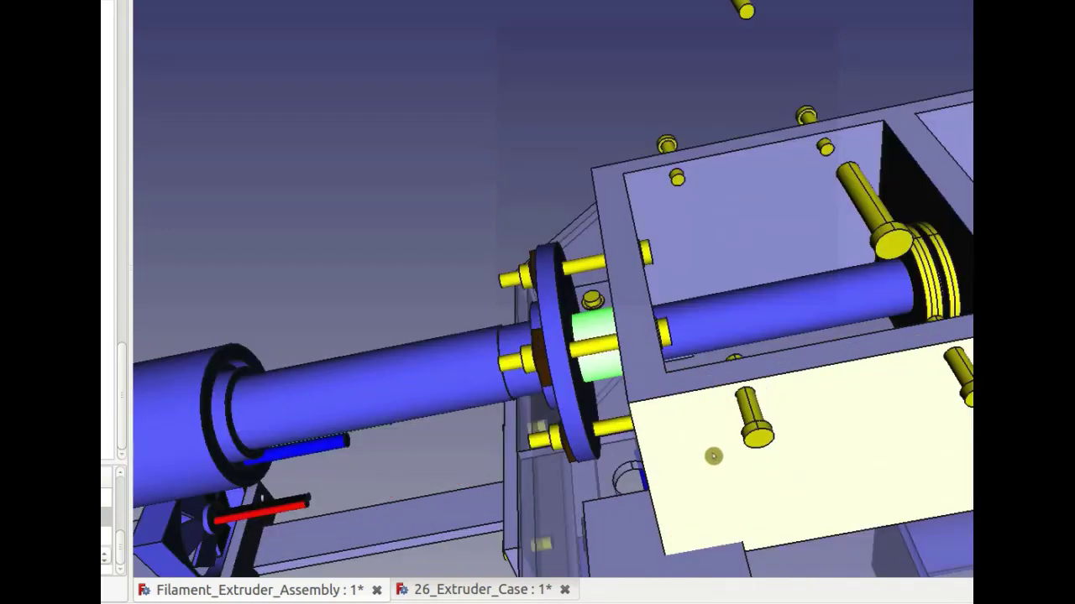
middle_drag(713, 456, 675, 411)
middle_drag(535, 375, 564, 373)
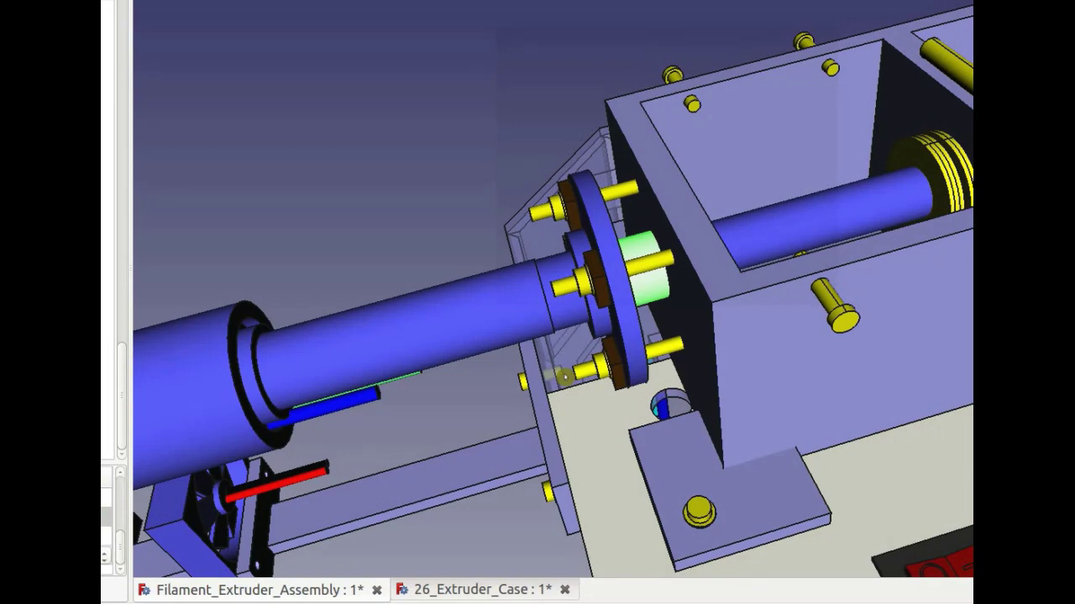
scroll(563, 377, down, 2)
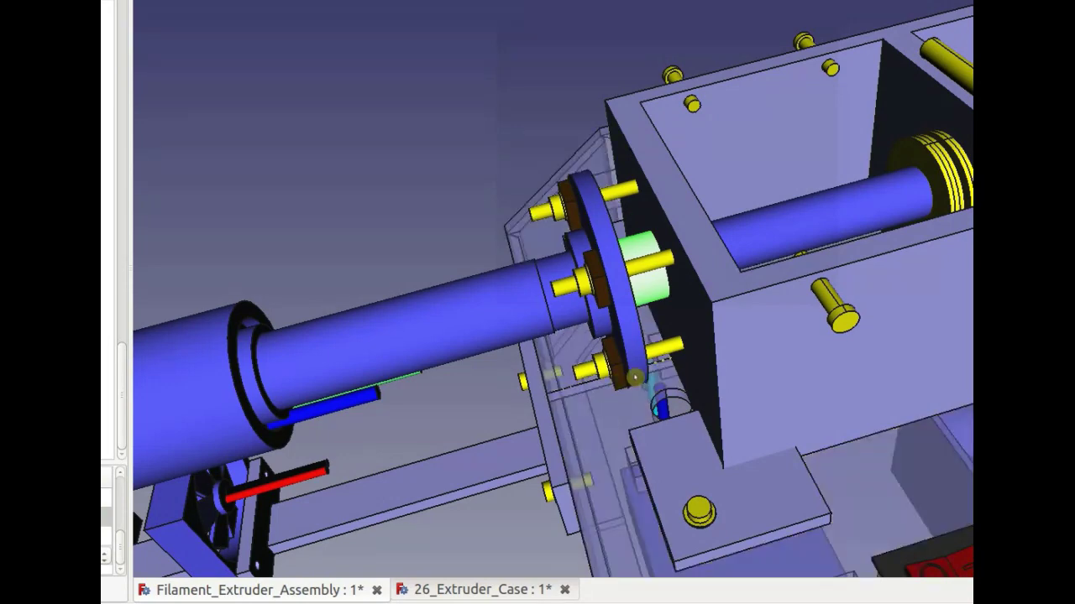
scroll(863, 385, down, 3)
middle_drag(827, 500, 621, 439)
middle_drag(632, 392, 659, 402)
key(space)
key(space)
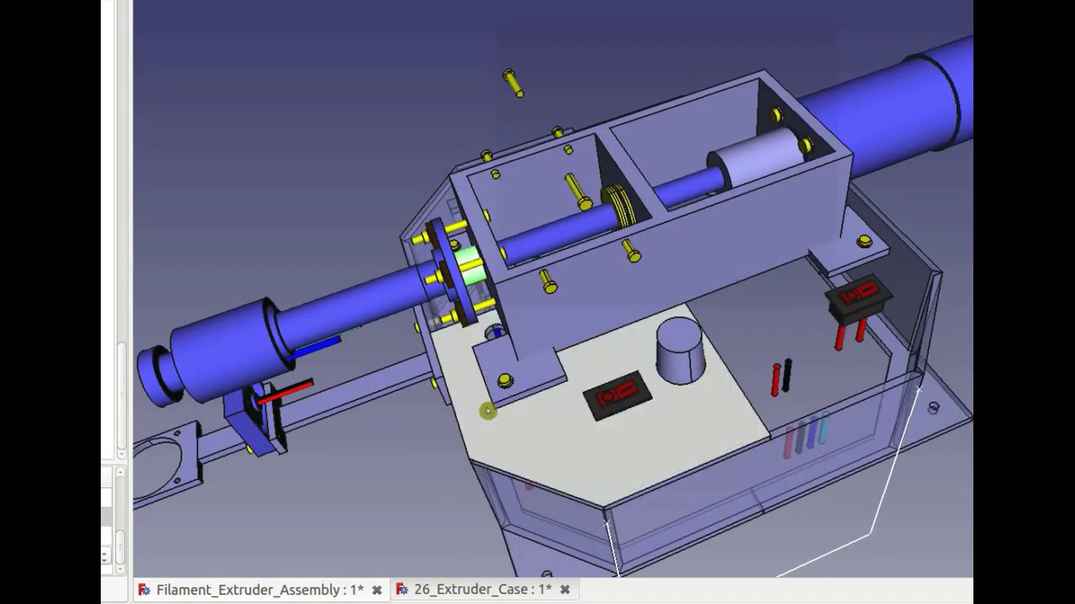
mouse_move(496, 401)
middle_down()
mouse_move(512, 393)
mouse_move(491, 420)
middle_up()
key(space)
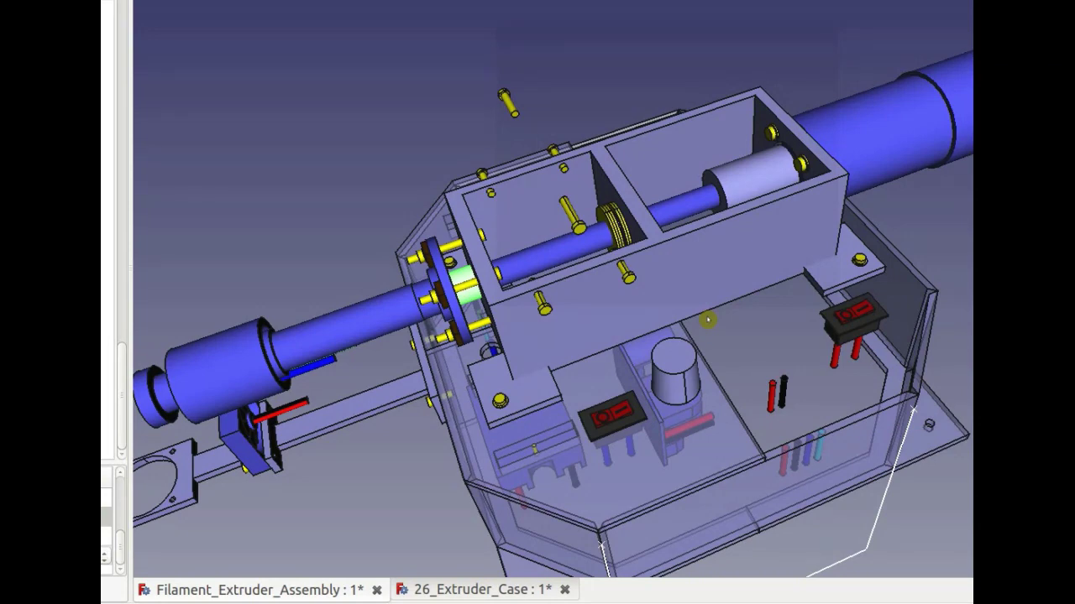
Step: Examine the washers and thrust bearing against the case's inner partition and the shaft running to the flange
scroll(586, 225, up, 5)
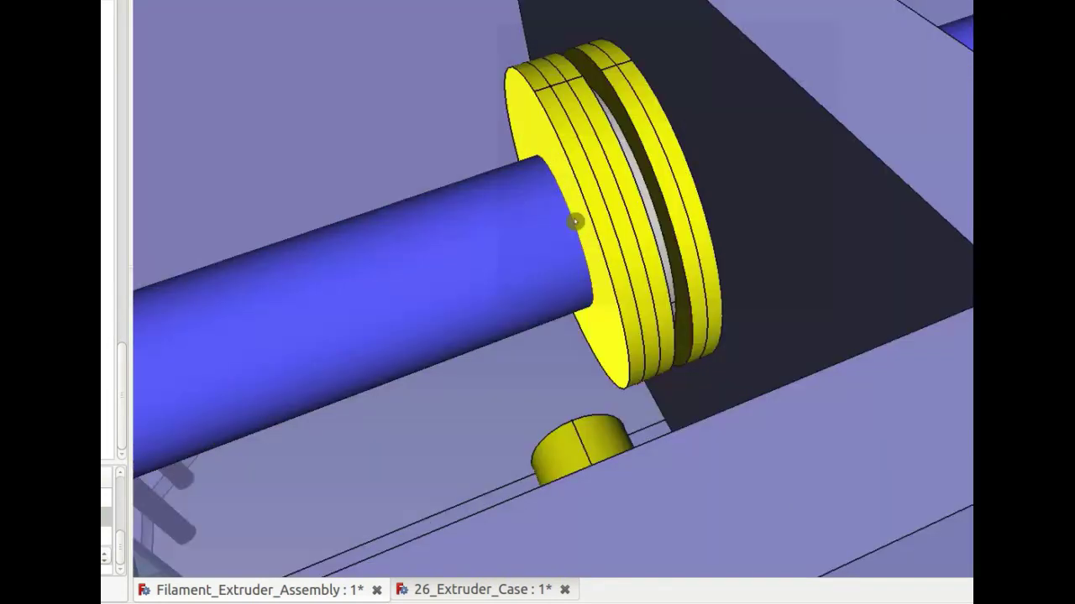
middle_drag(719, 226, 786, 230)
scroll(787, 224, down, 5)
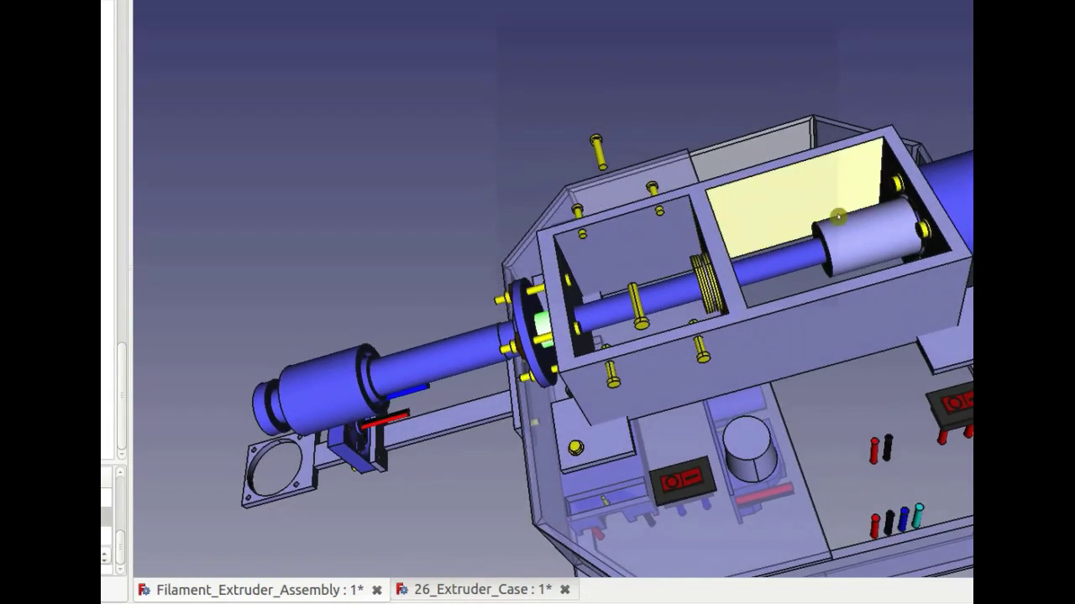
scroll(668, 345, up, 3)
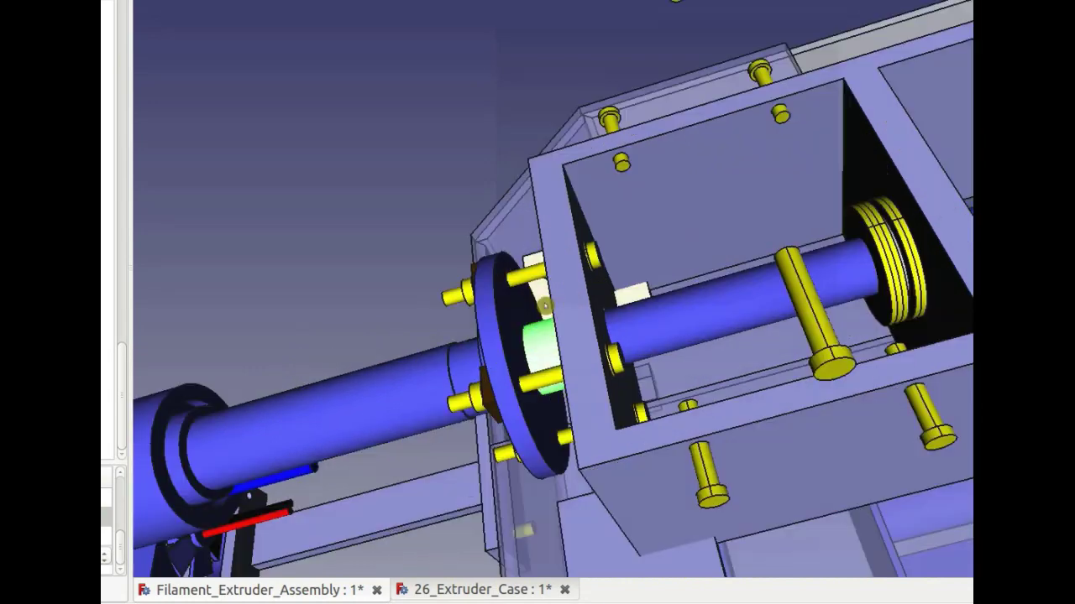
middle_drag(747, 340, 749, 322)
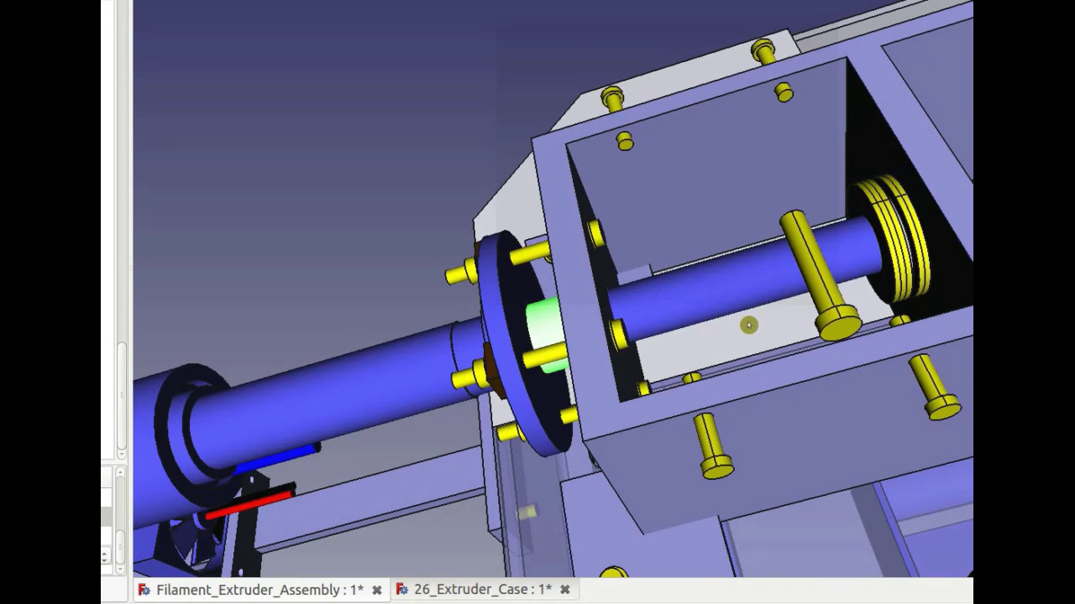
mouse_move(919, 230)
middle_down()
mouse_move(853, 276)
mouse_move(729, 307)
mouse_move(565, 322)
mouse_move(570, 333)
mouse_move(722, 331)
mouse_move(904, 241)
middle_up()
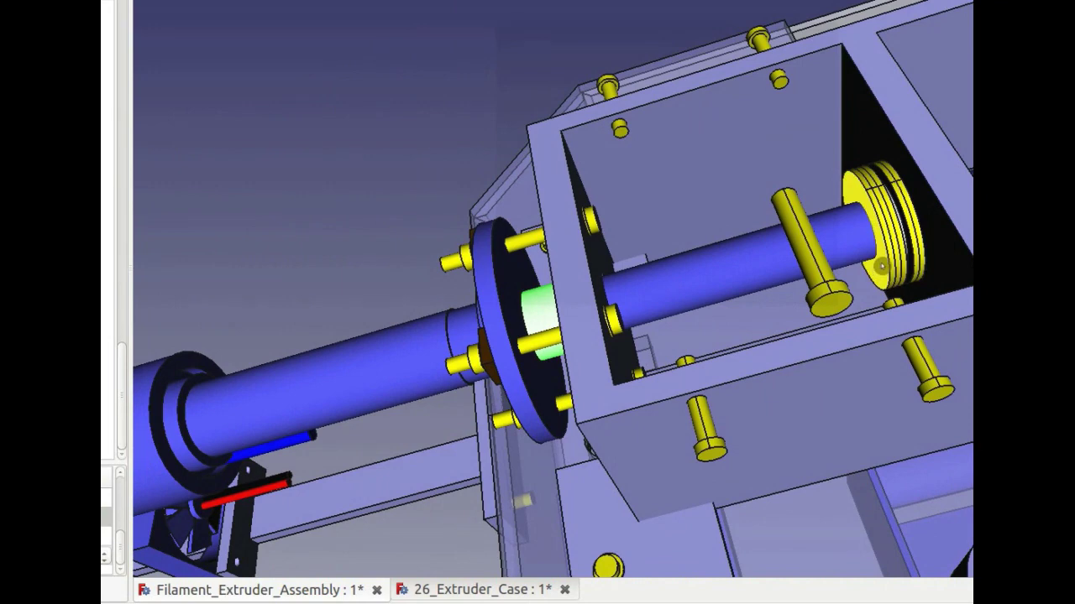
scroll(903, 241, down, 5)
scroll(886, 268, up, 4)
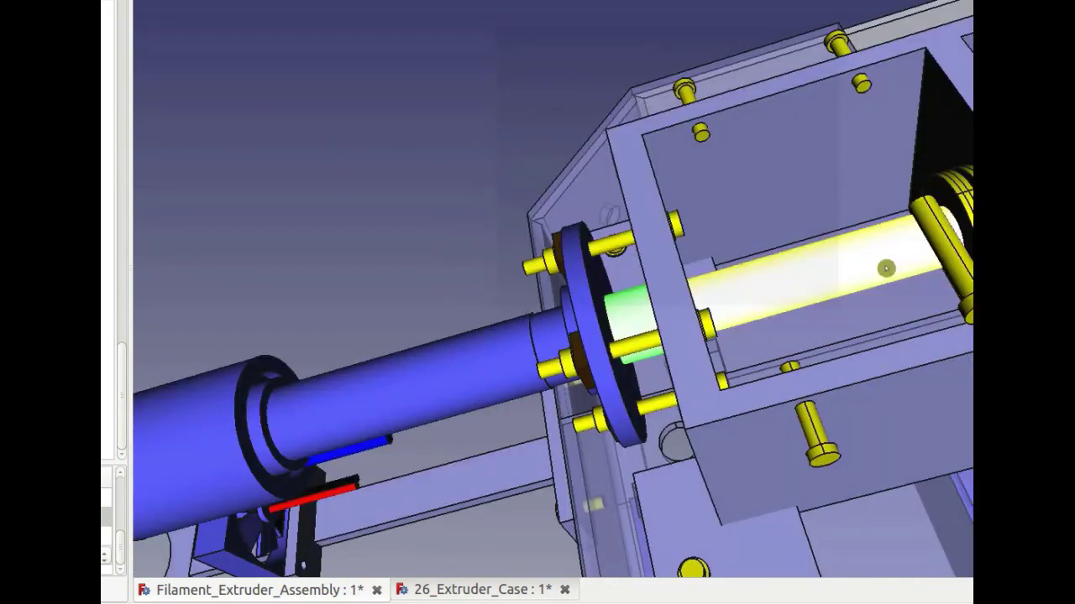
Step: Take a screenshot of the assembly looking down into the open extruder case, and save it to the Desktop
scroll(888, 268, down, 4)
middle_drag(857, 309, 743, 312)
mouse_move(664, 355)
middle_down()
mouse_move(676, 355)
mouse_move(670, 364)
middle_up()
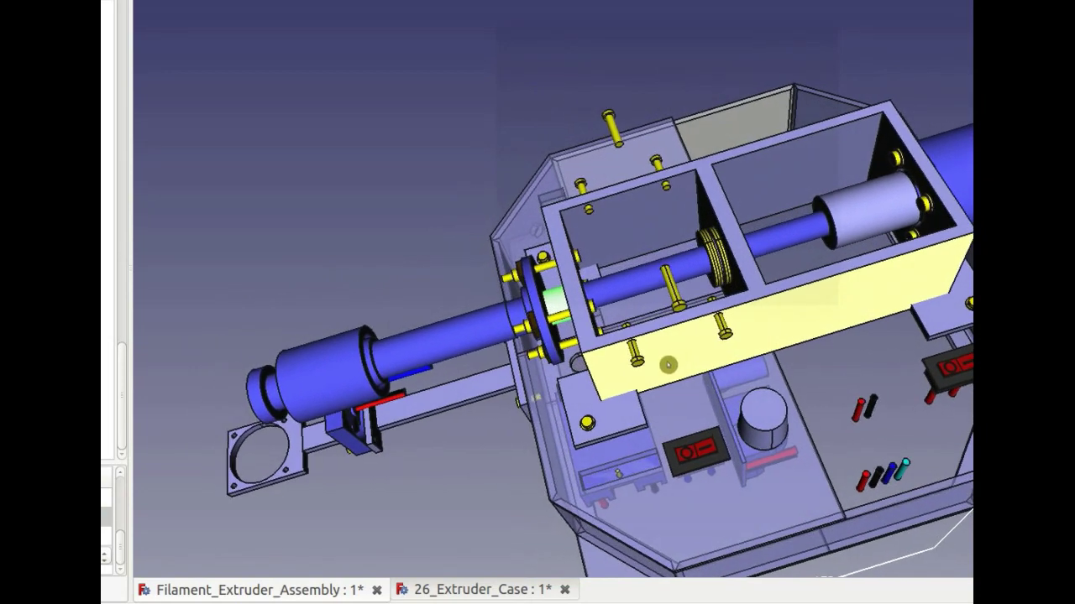
middle_drag(601, 412, 588, 379)
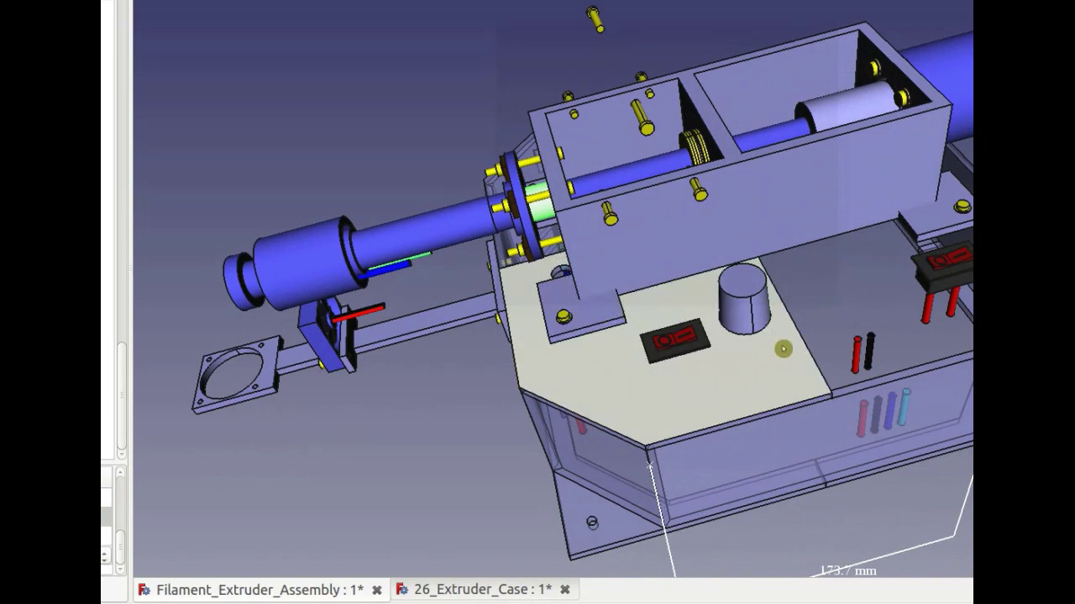
middle_drag(802, 350, 806, 375)
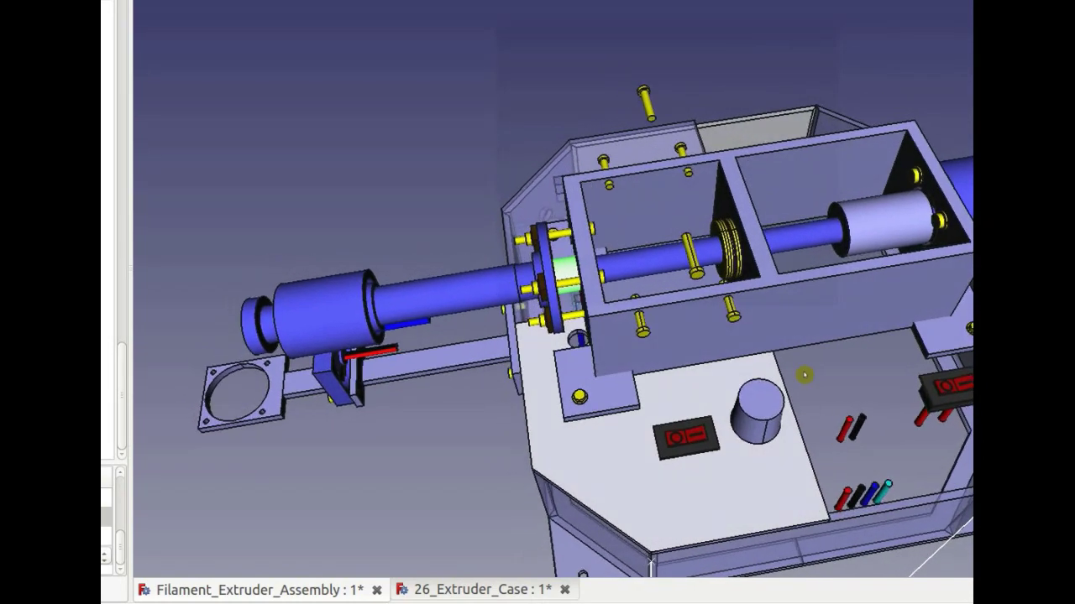
scroll(797, 335, up, 3)
scroll(798, 335, down, 5)
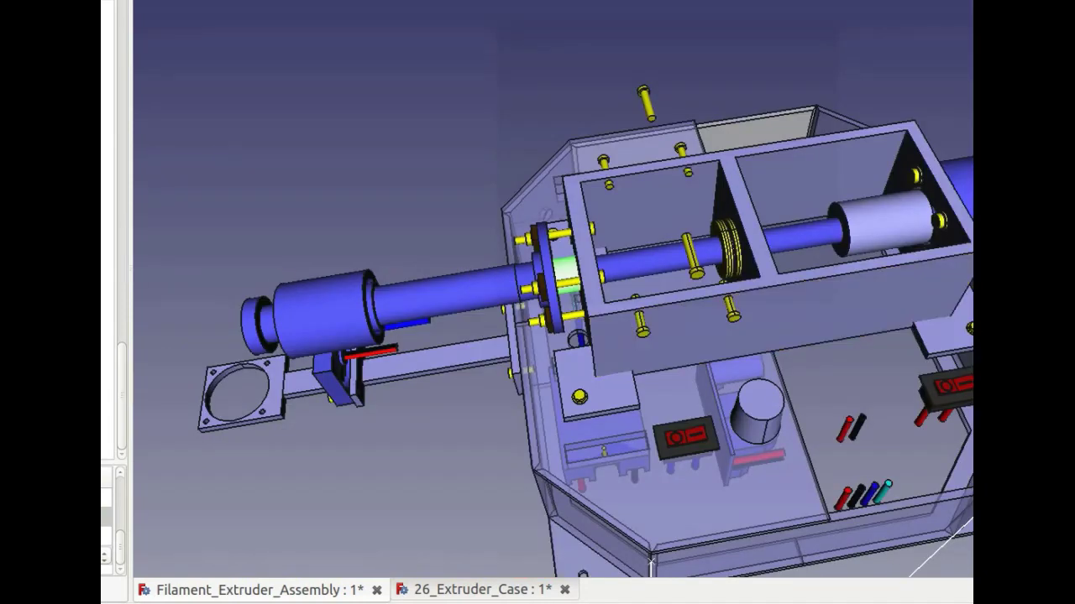
key(Print)
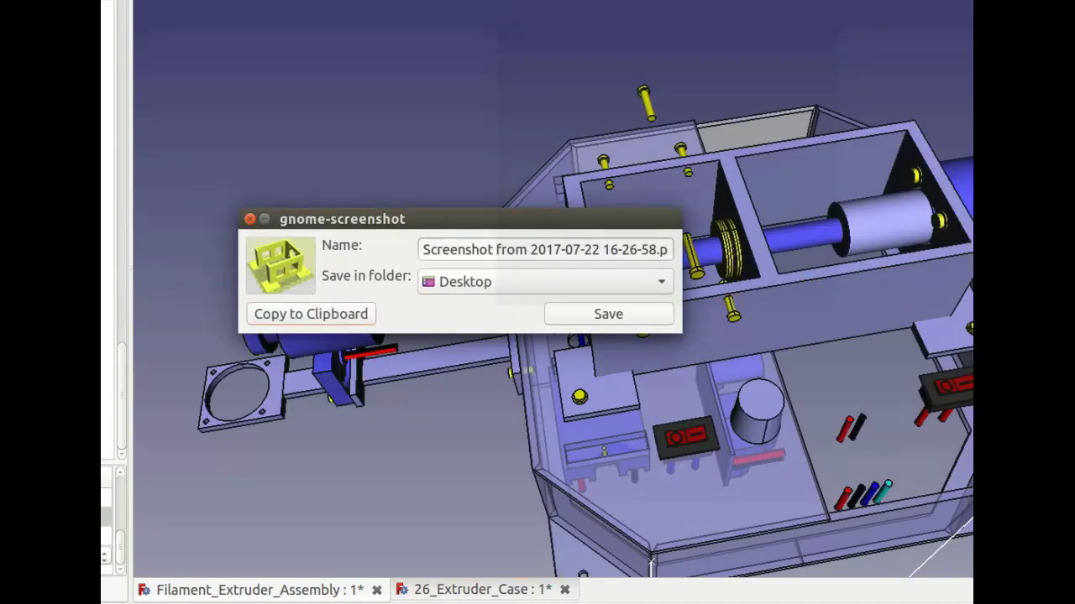
key(Return)
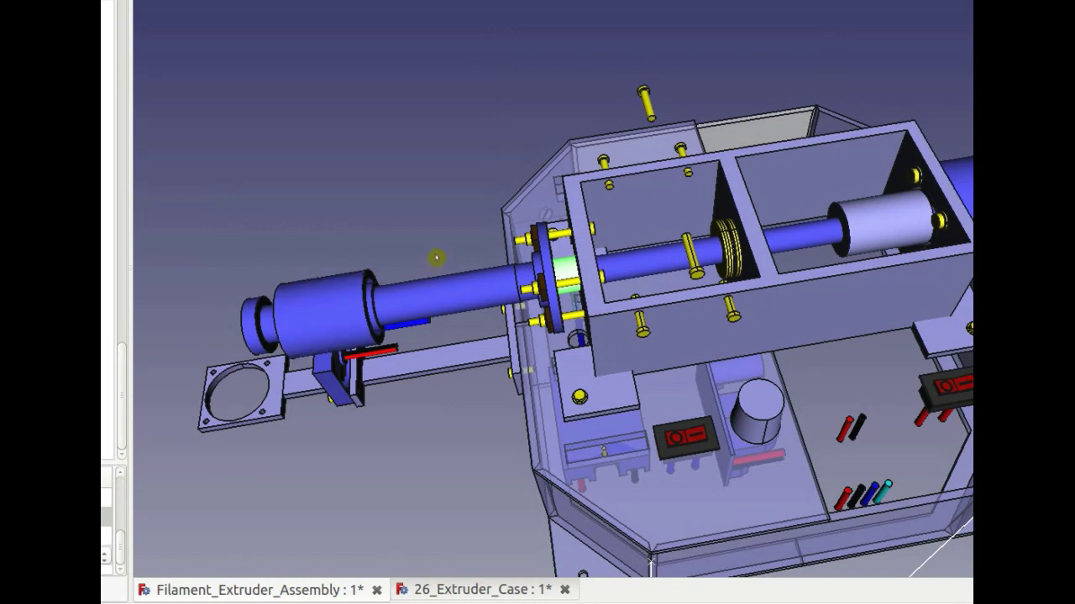
Step: Capture a selected area of the assembly view showing the whole extruder barrel and open case, and copy the screenshot to the clipboard
click(358, 227)
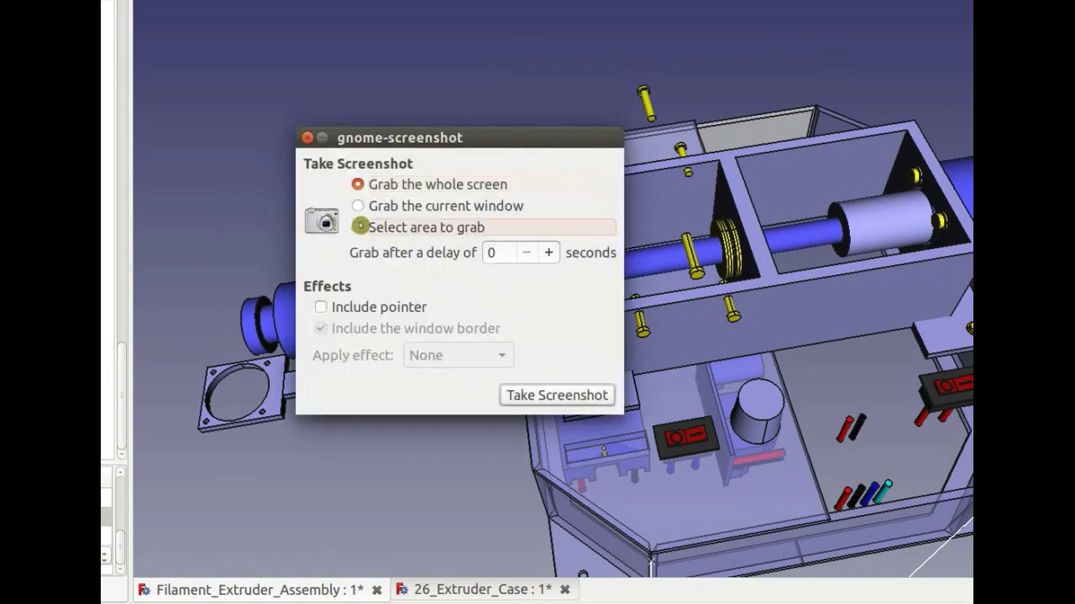
click(521, 393)
drag(200, 46, 961, 492)
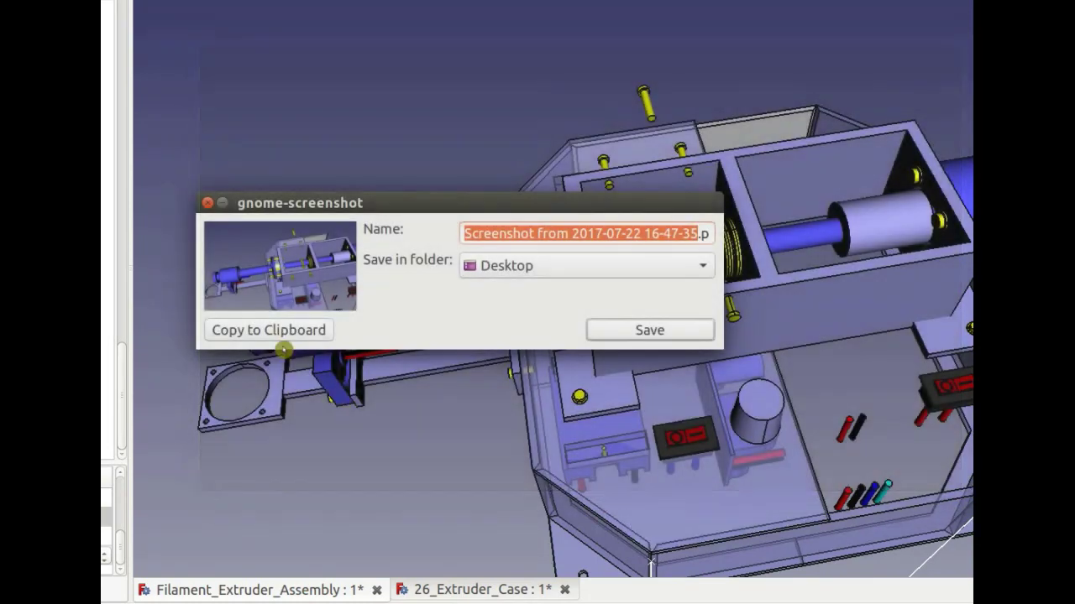
click(280, 328)
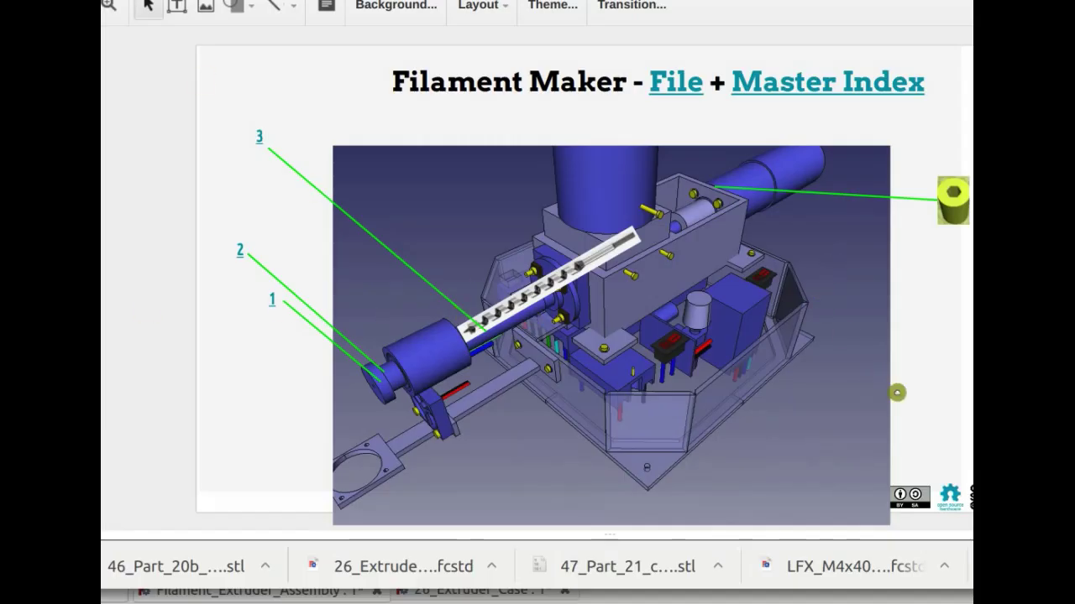
Step: Clear the old picture, labels, lines and yellow part image from the duplicate Filament Maker slide and place the captured view below the title
drag(926, 411, 231, 115)
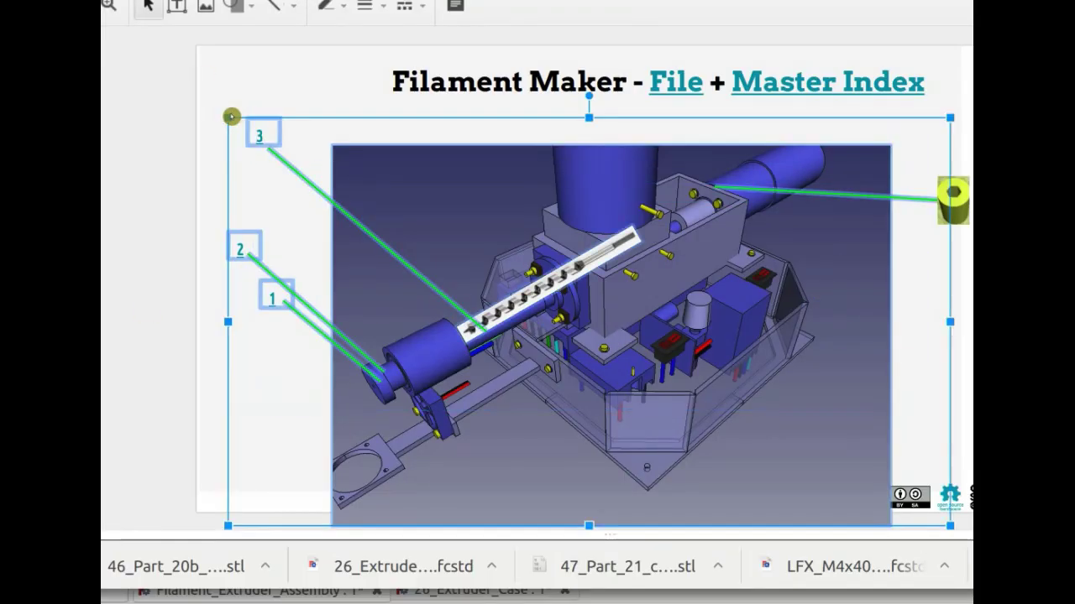
key(Delete)
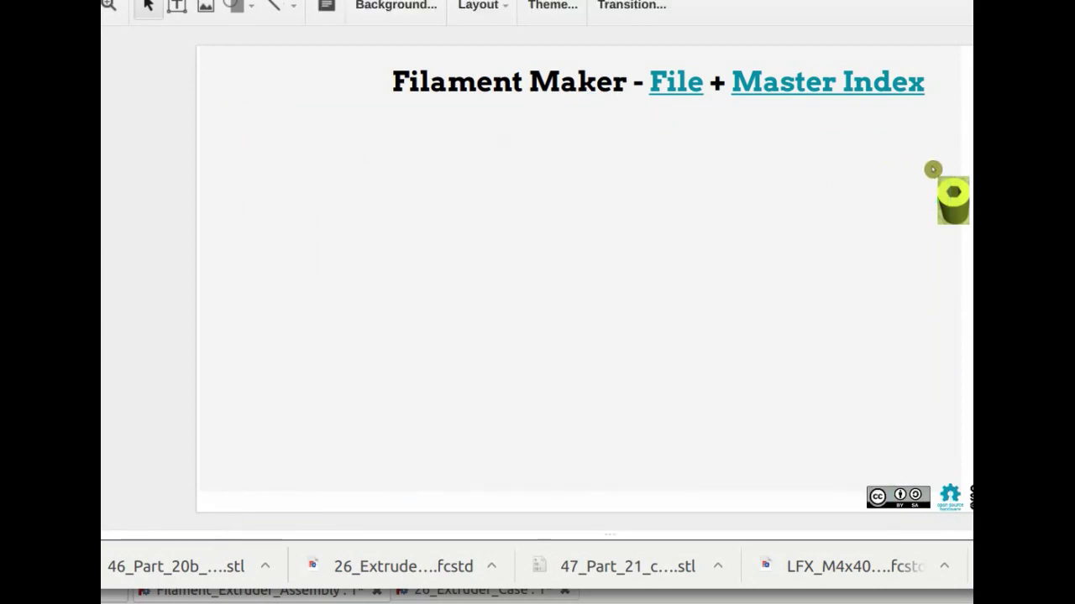
click(948, 202)
key(Delete)
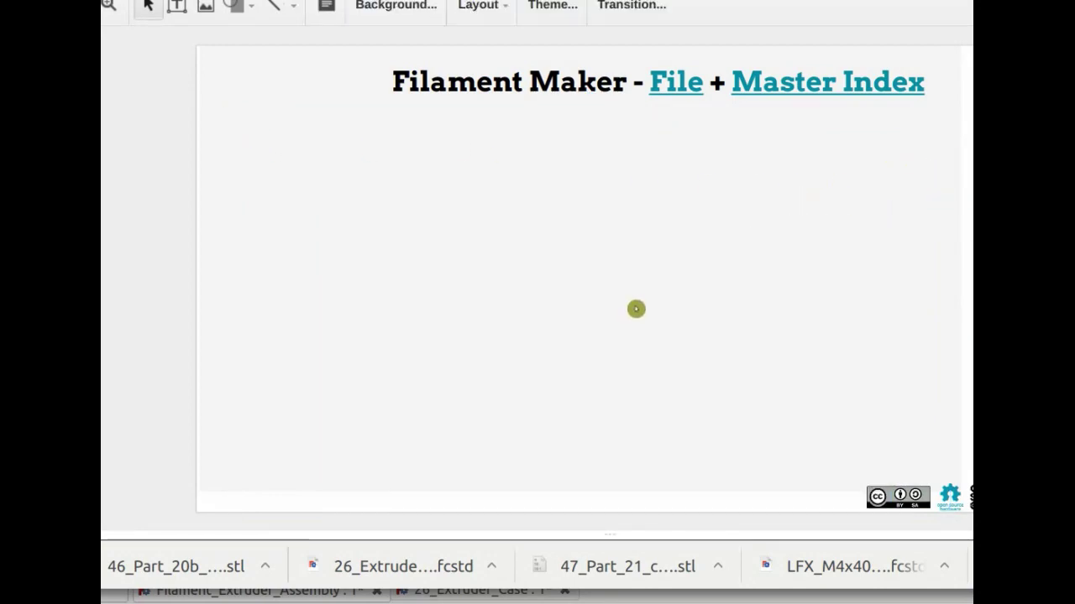
key(ctrl+v)
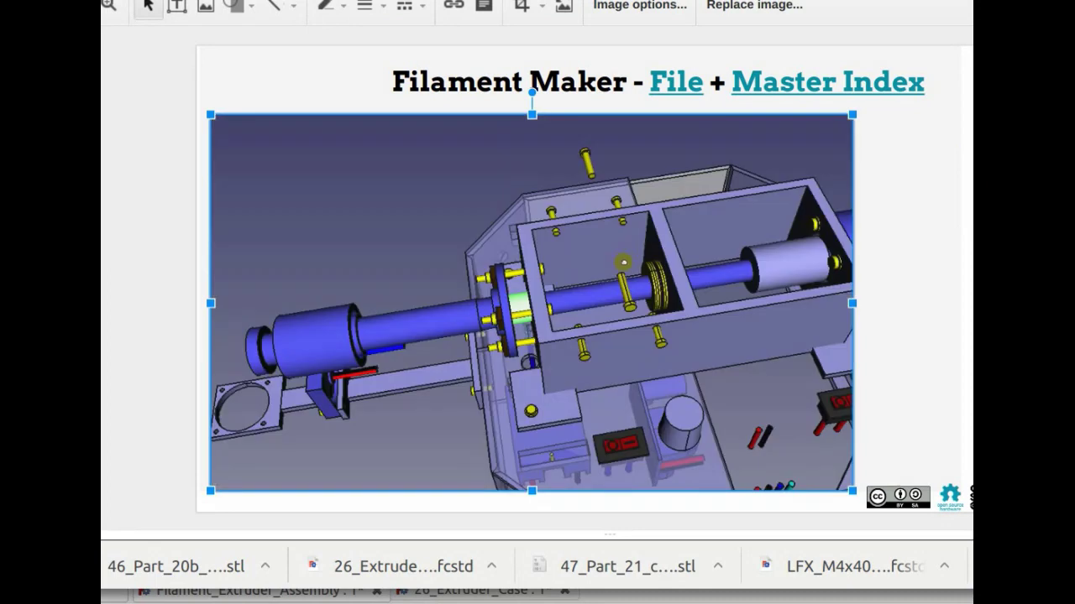
drag(805, 282, 791, 288)
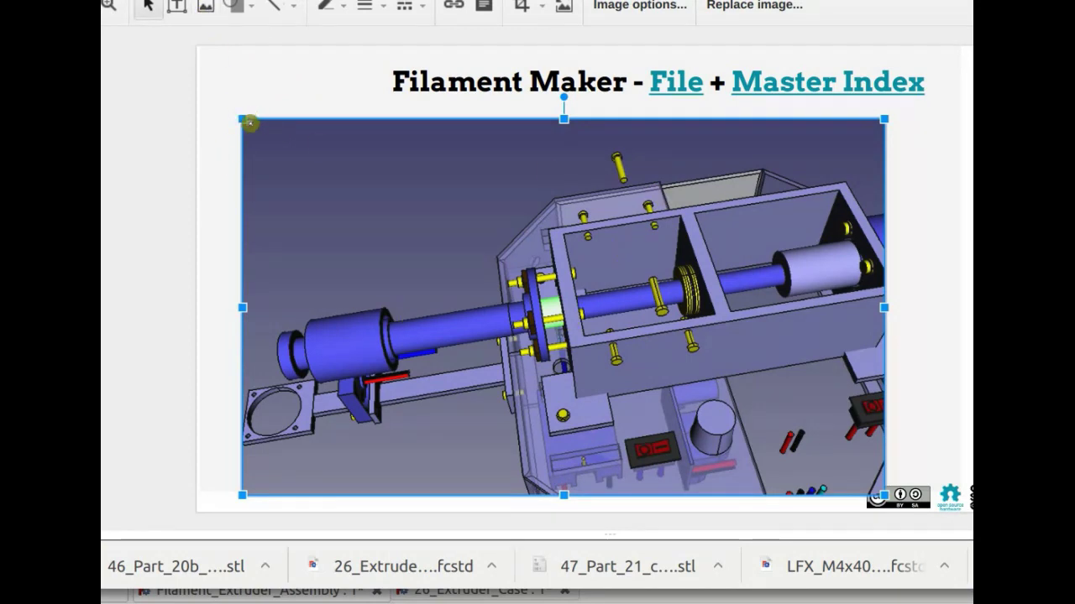
Step: Copy label 3's green leader line from the preceding slide and place it from the highlighted tube to just above the new picture
click(99, 179)
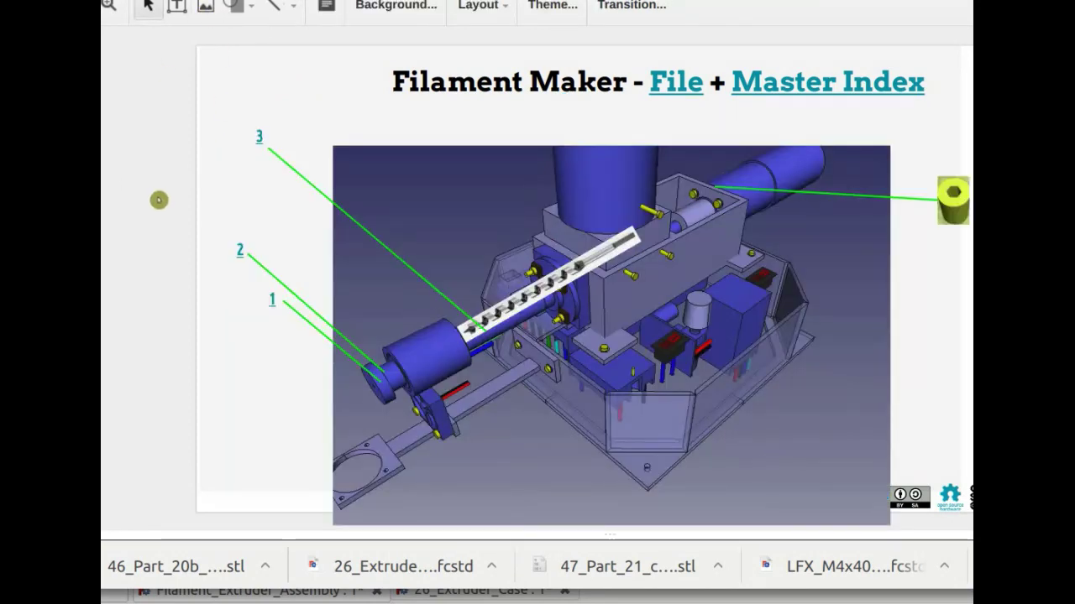
click(294, 175)
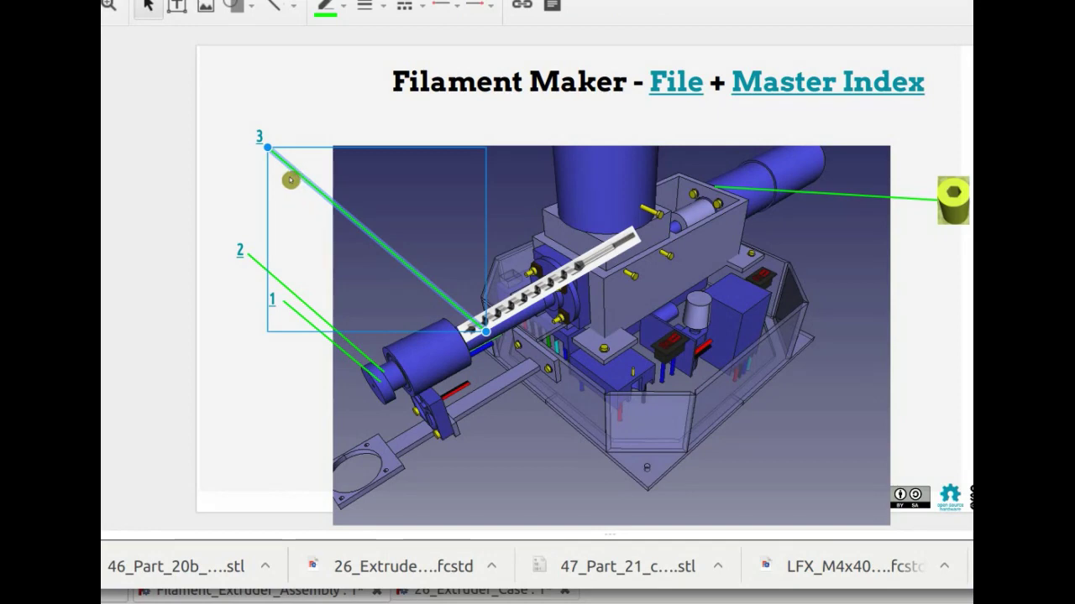
key(ctrl+v)
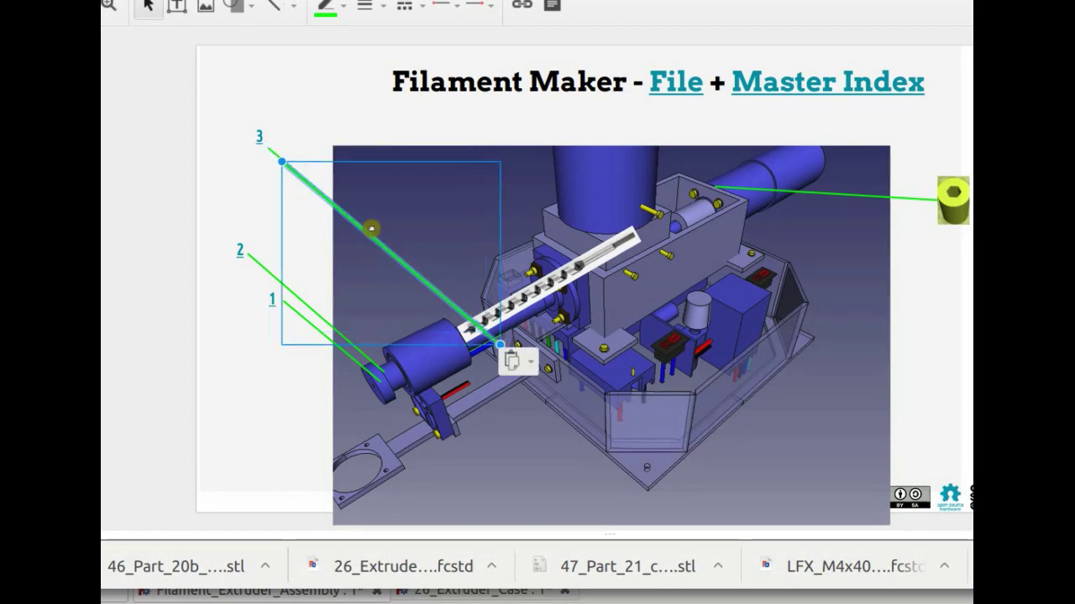
click(163, 299)
key(Page_Down)
key(ctrl+v)
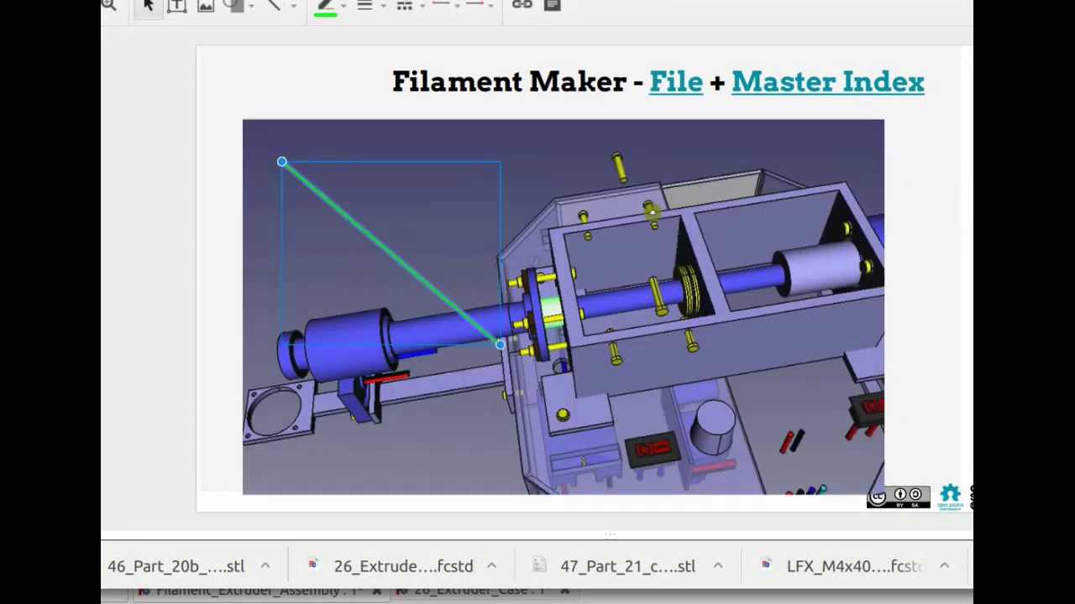
drag(384, 247, 433, 206)
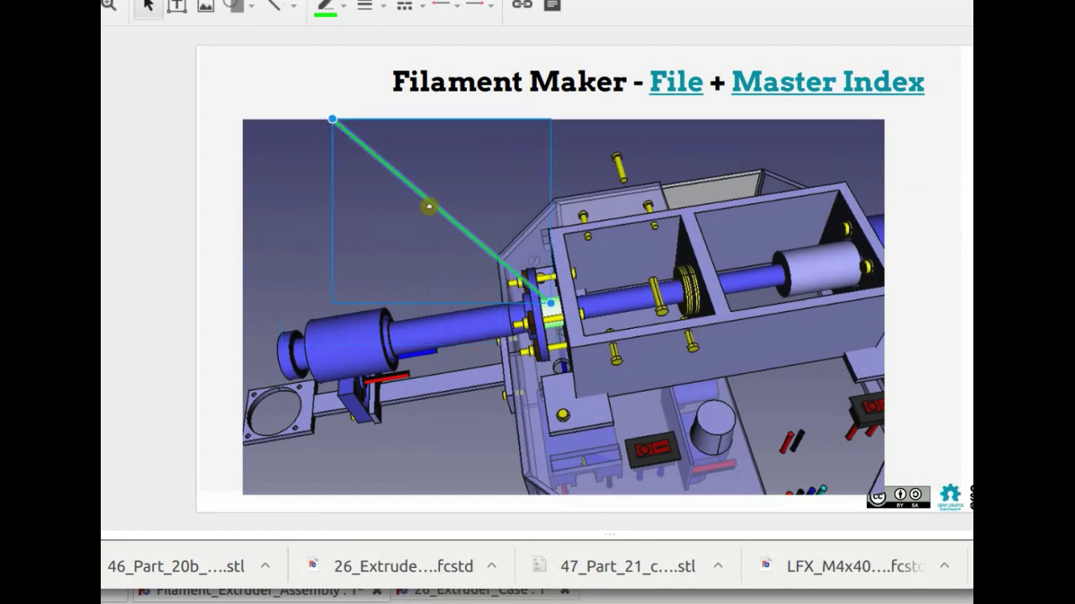
drag(332, 119, 333, 95)
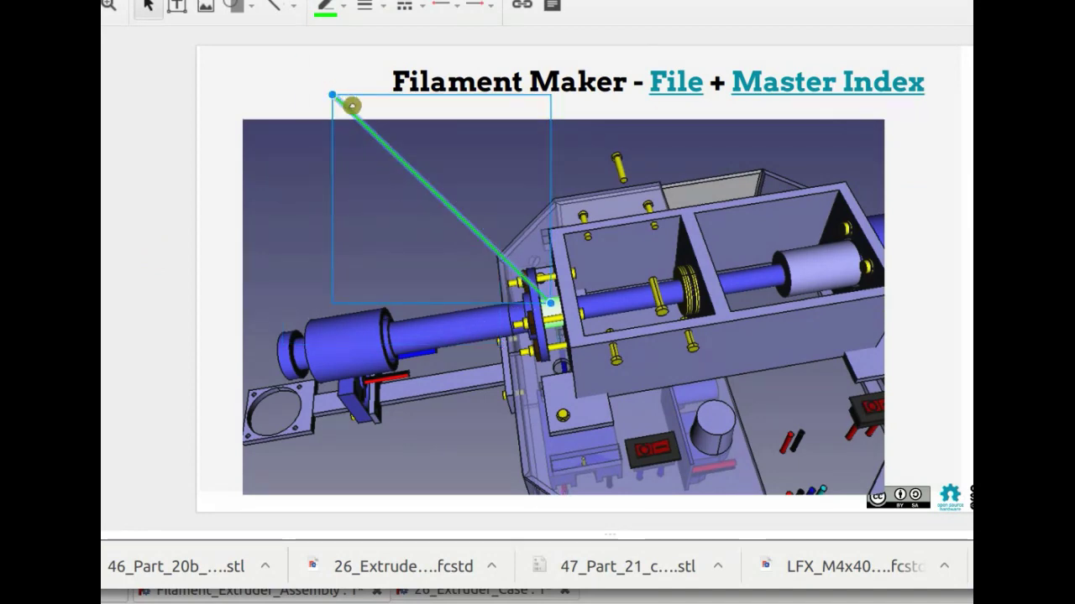
Step: Open the thrust bearing's McMaster-Carr purchasing link from the parts spreadsheet and check its specifications and drawing
key(ctrl+Page_Up)
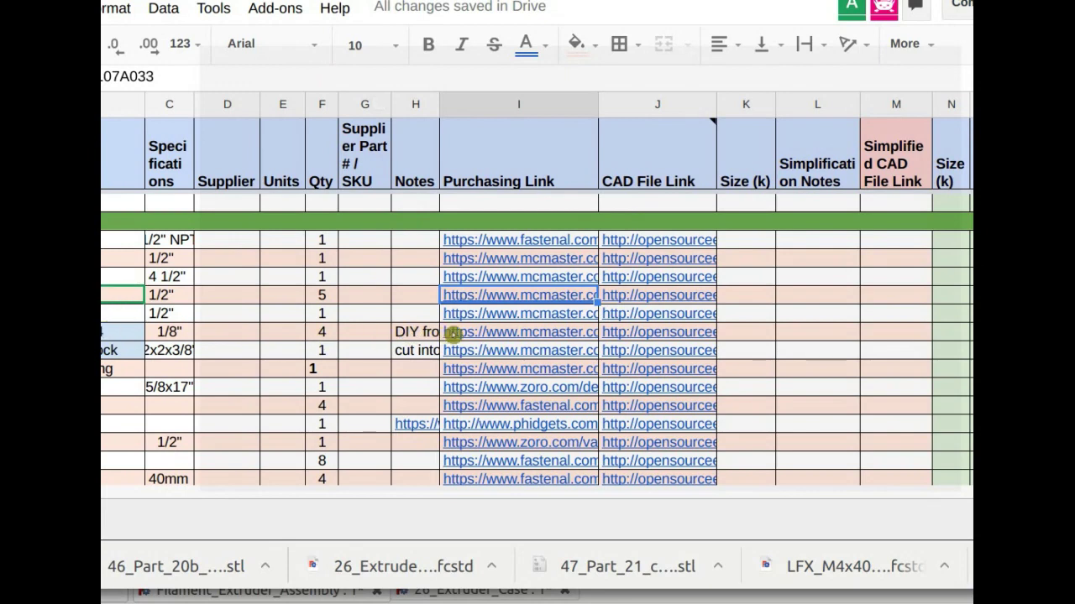
click(487, 312)
click(492, 291)
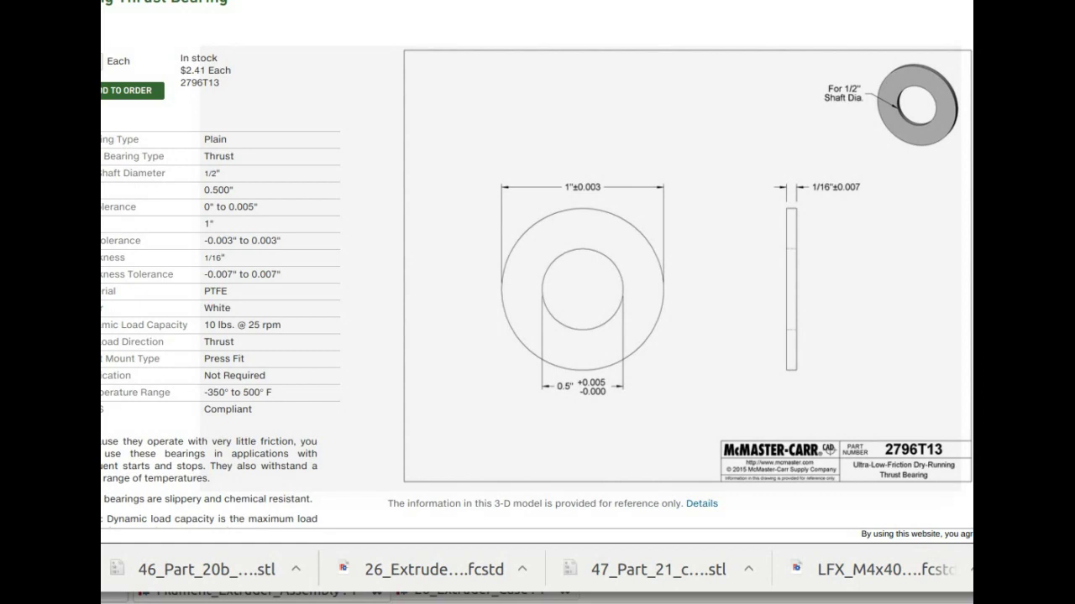
scroll(473, 403, down, 1)
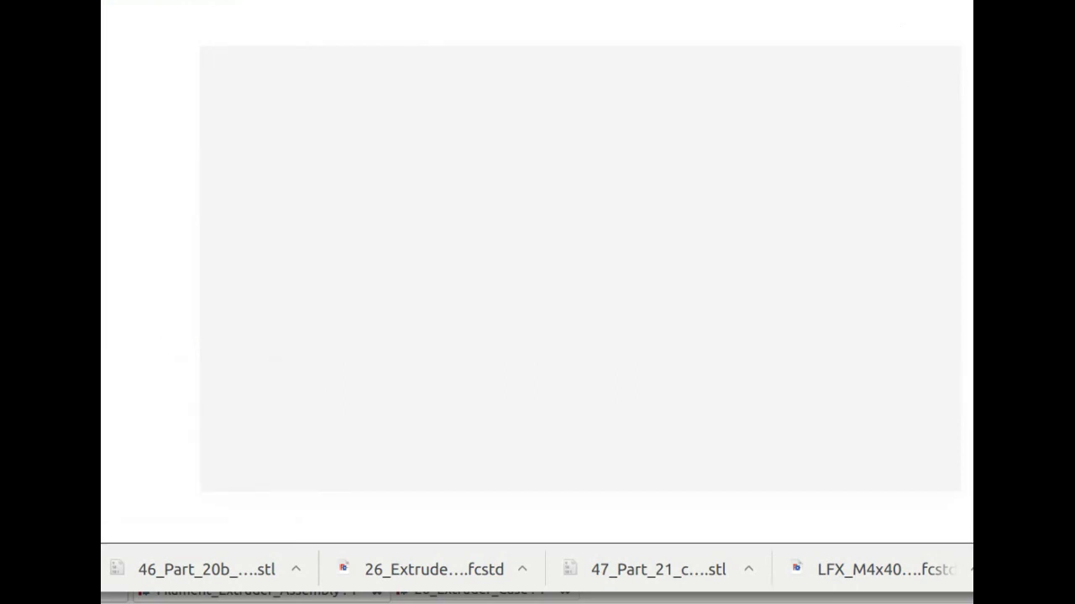
Step: Search the web for "can you 3d print teflon" and read the 3D Hubs thread on printing PTFE
text(can you)
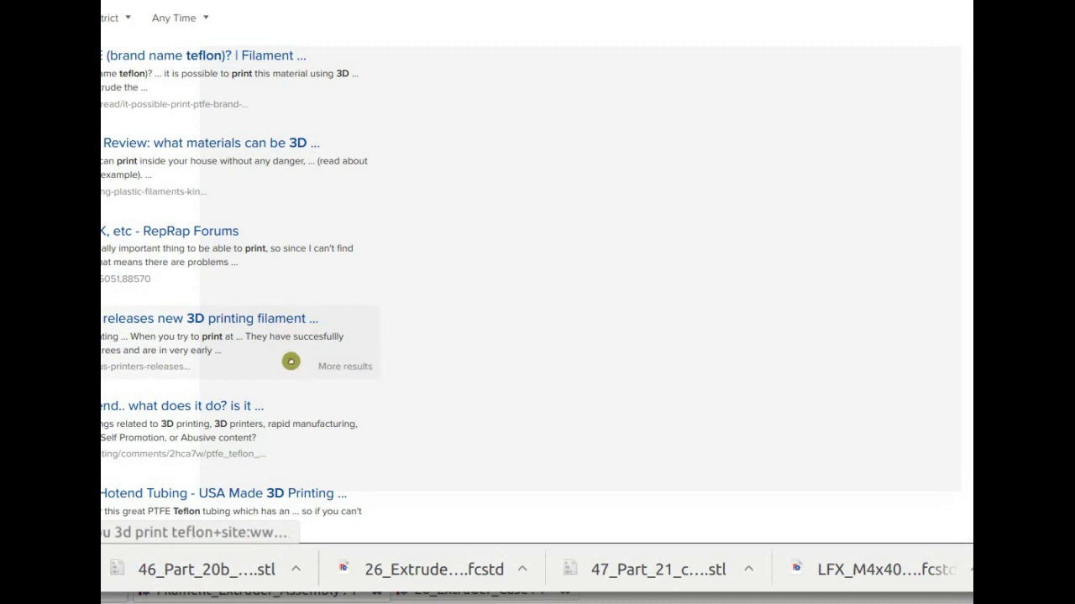
scroll(295, 359, down, 2)
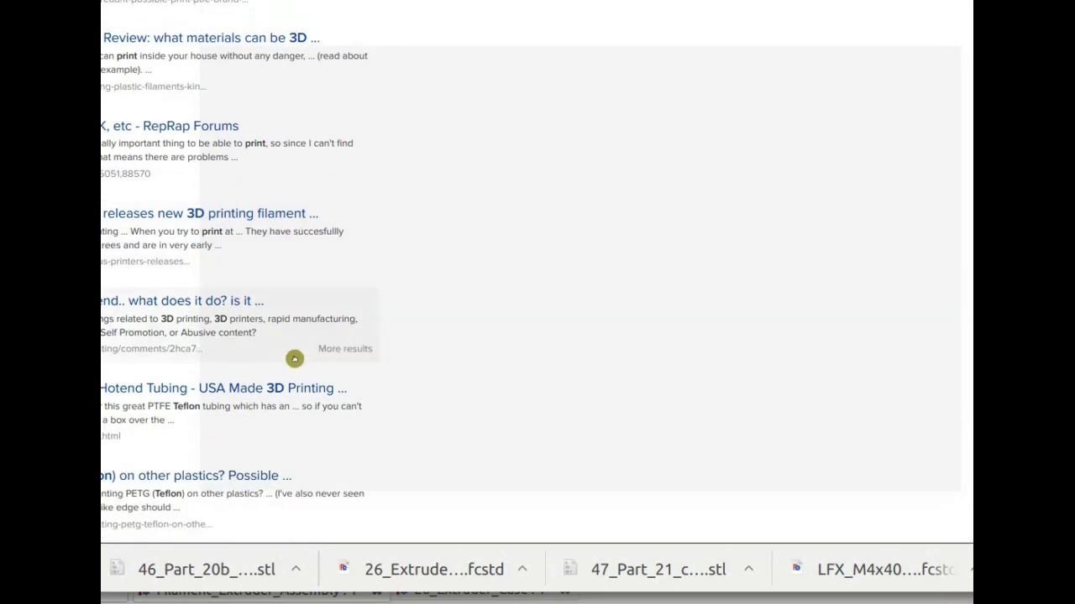
scroll(305, 304, up, 2)
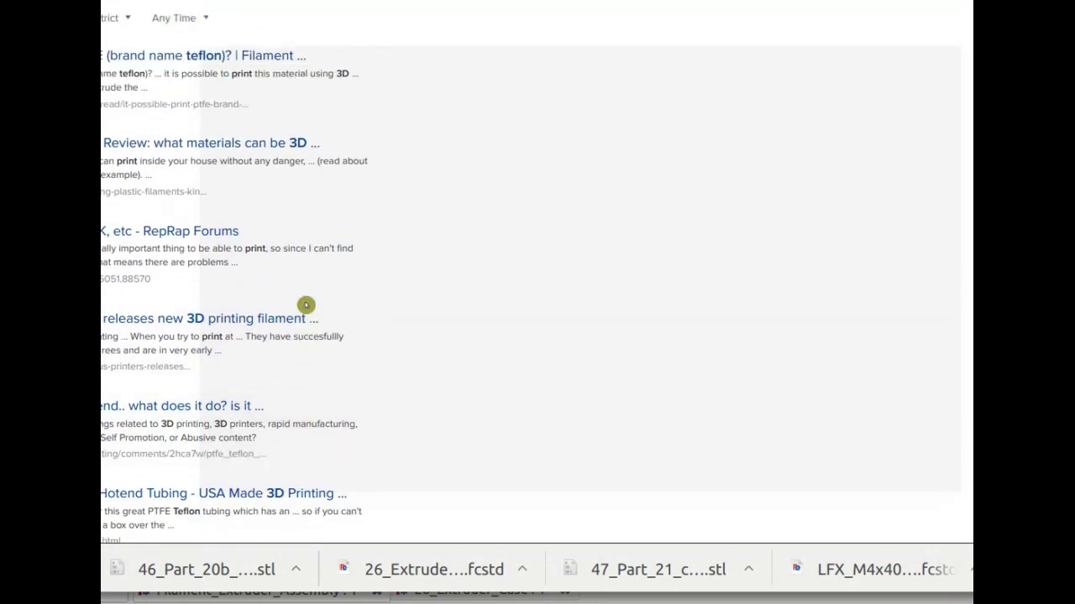
click(189, 59)
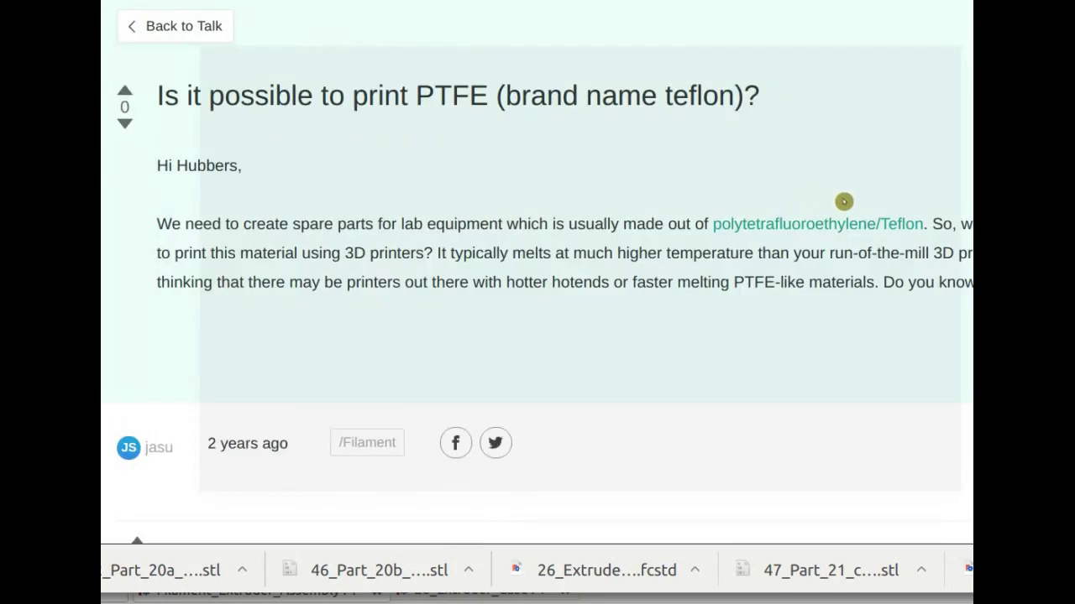
scroll(878, 228, down, 5)
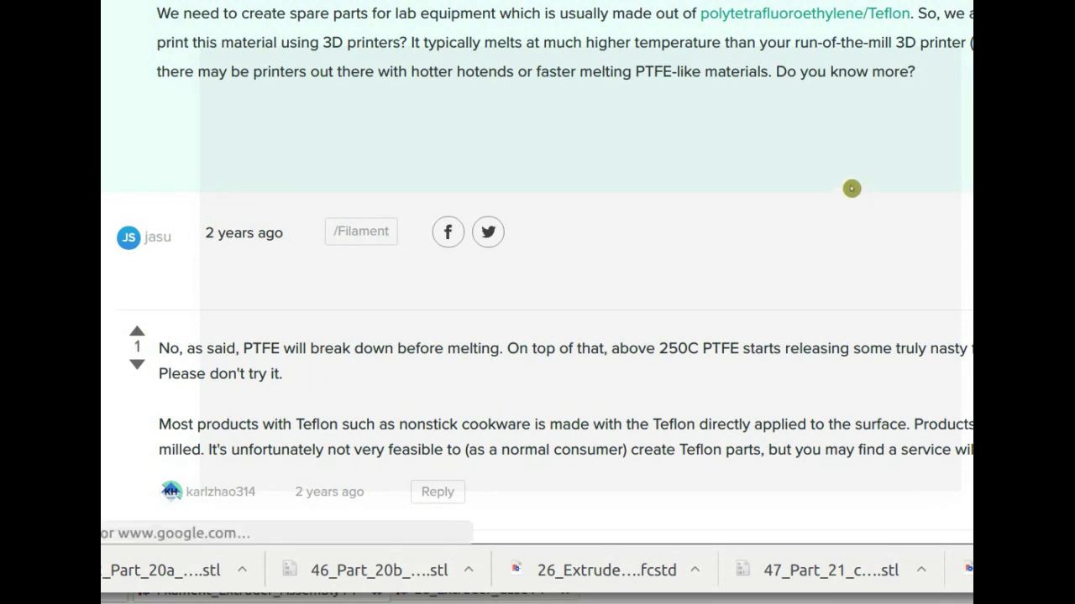
scroll(852, 188, down, 3)
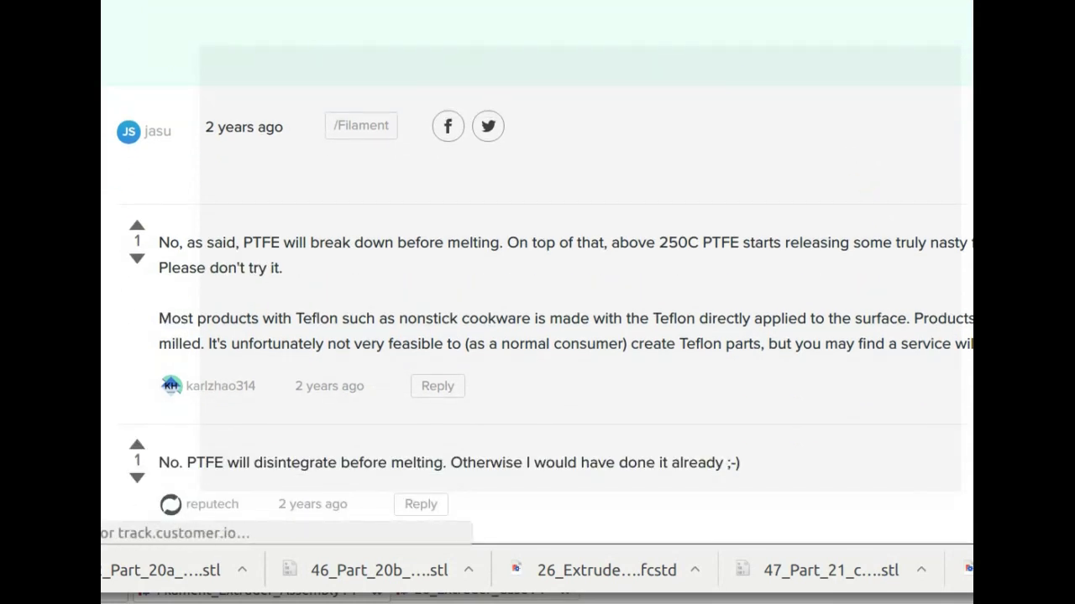
Step: Return to the search results, open the 3ders.org article on Cyrus printers' filament range and read the passage about printing Teflon
click(360, 19)
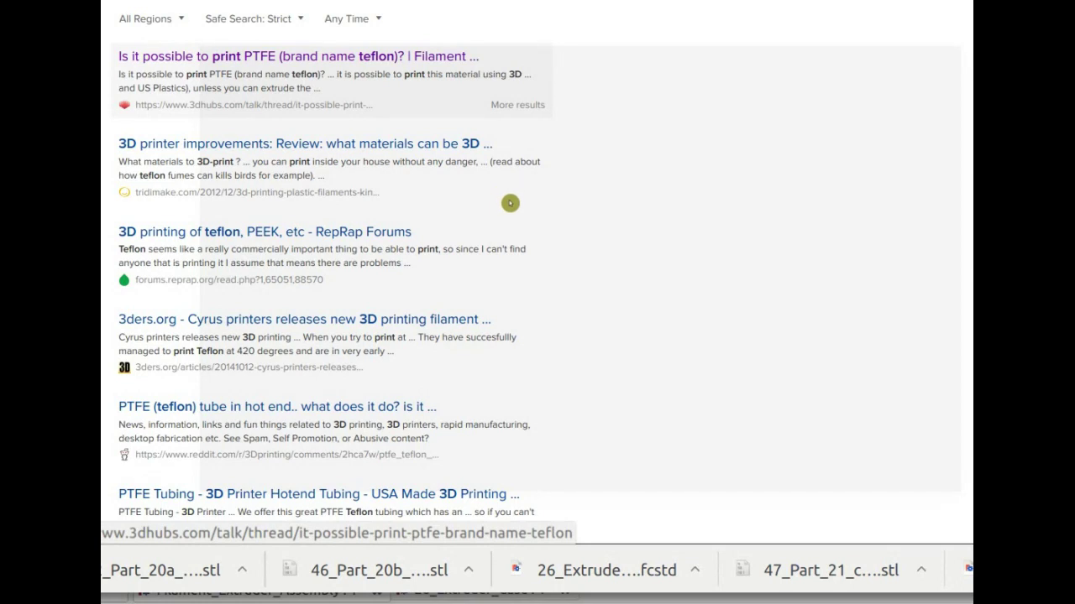
click(332, 325)
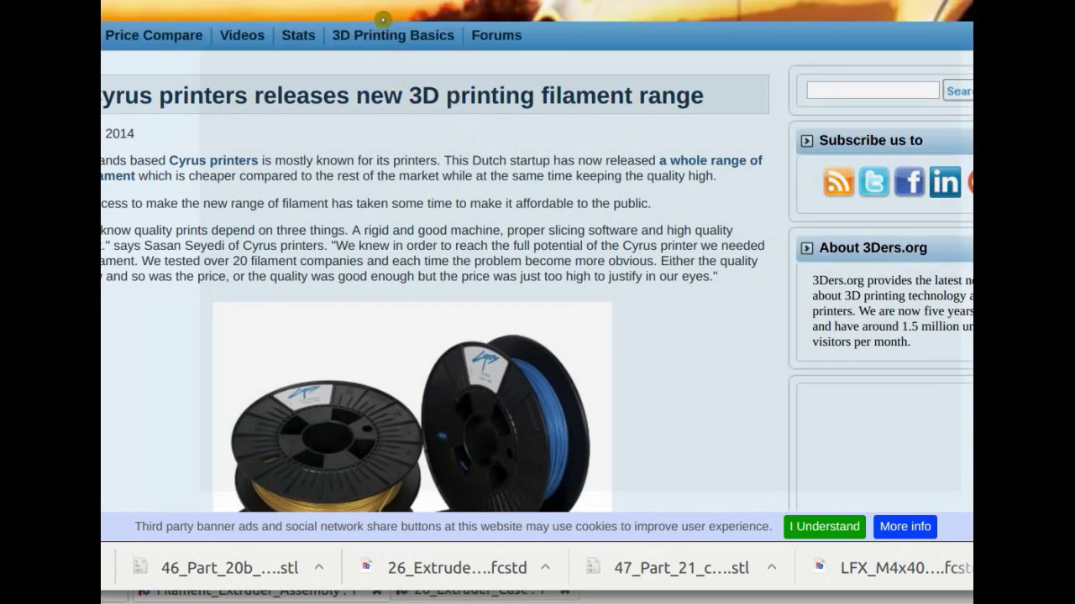
scroll(408, 102, down, 5)
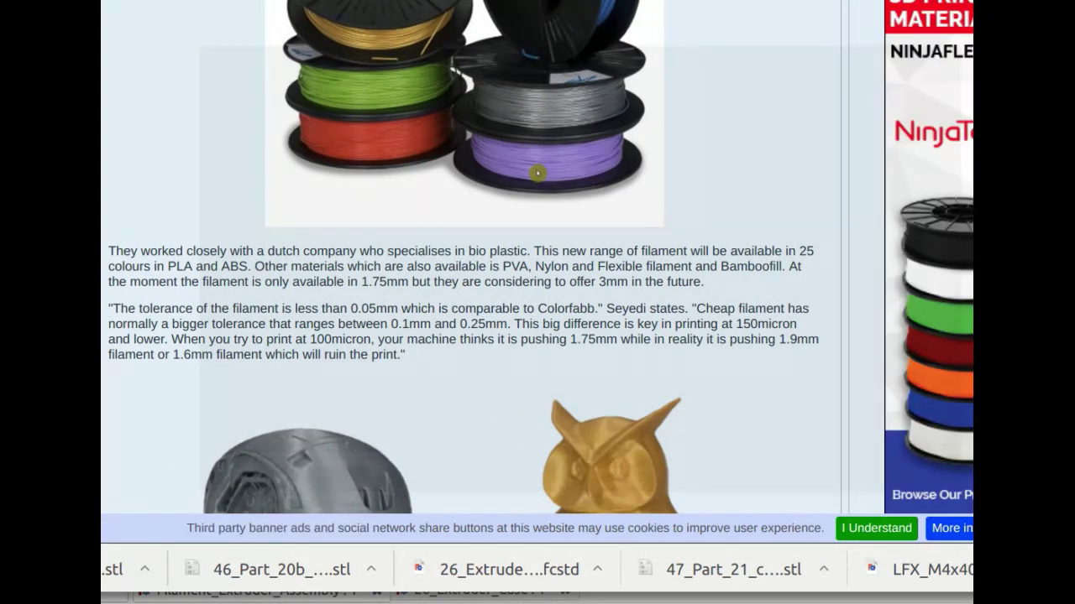
scroll(539, 172, down, 10)
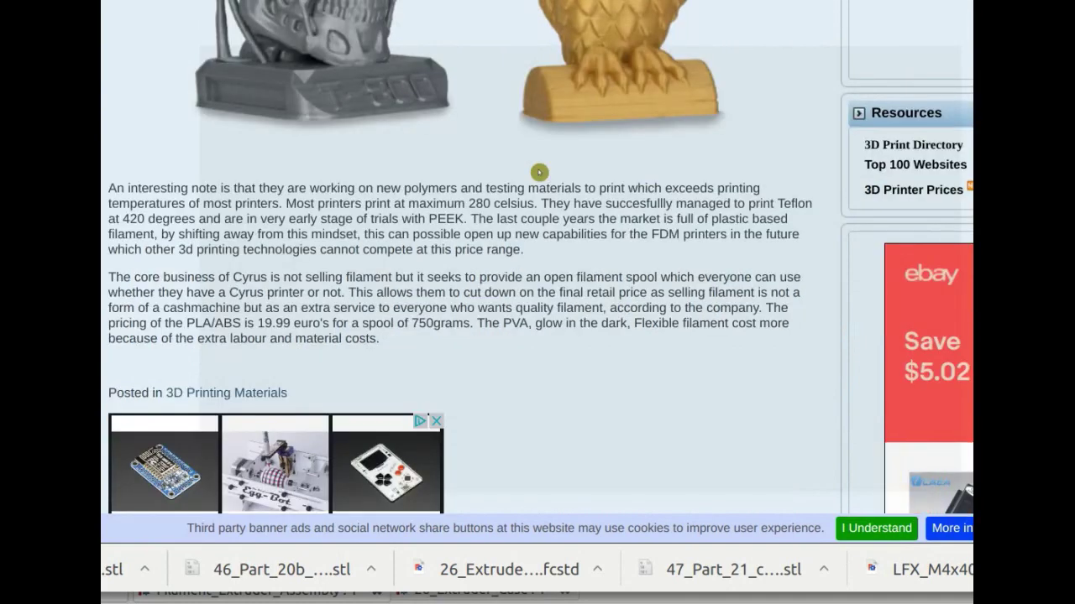
scroll(539, 172, down, 1)
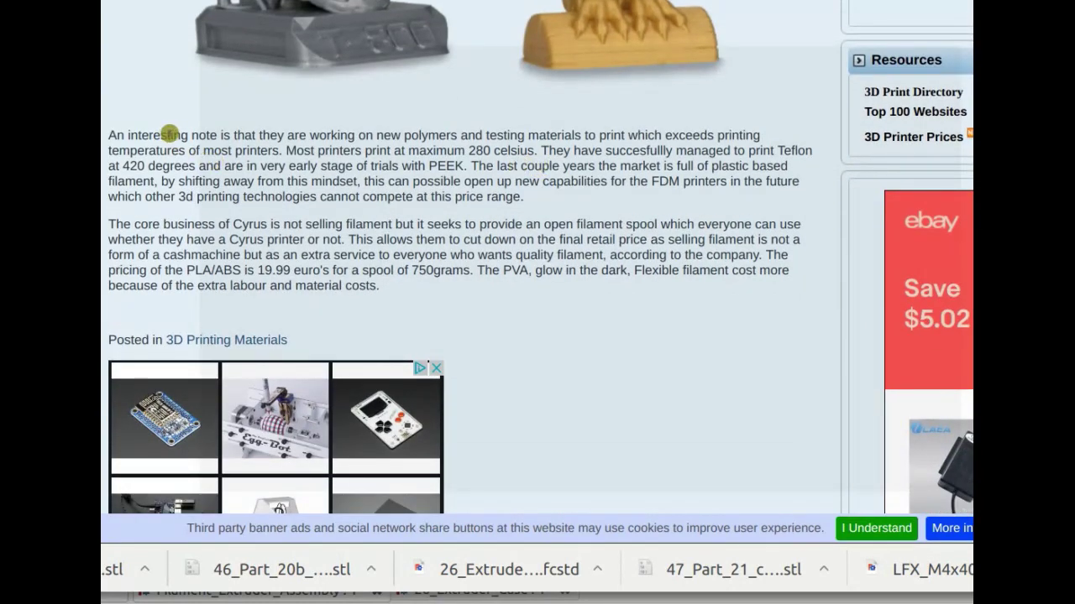
drag(169, 135, 323, 149)
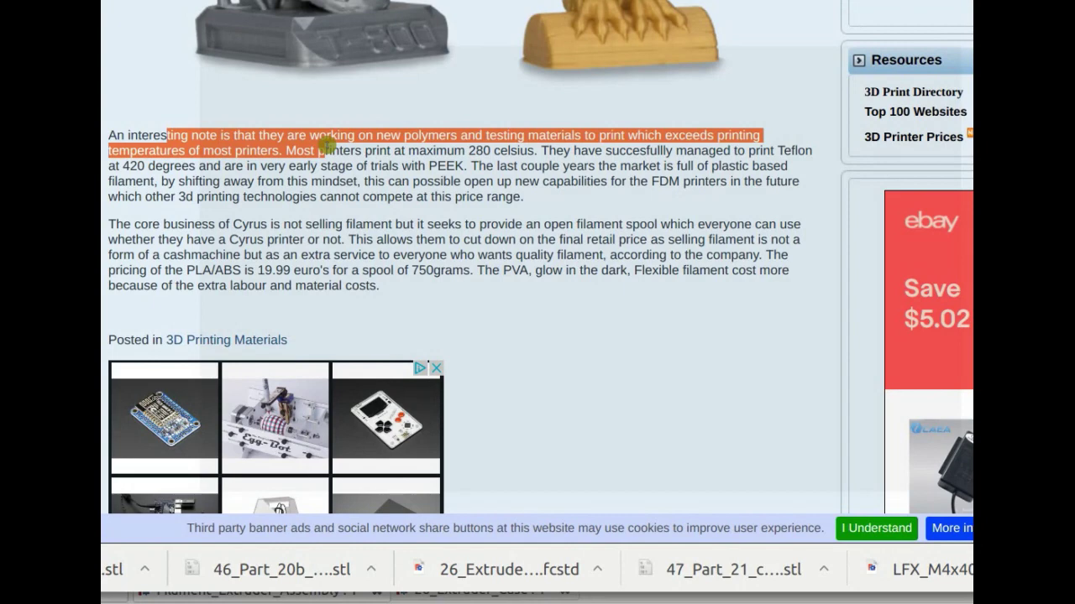
drag(323, 149, 412, 166)
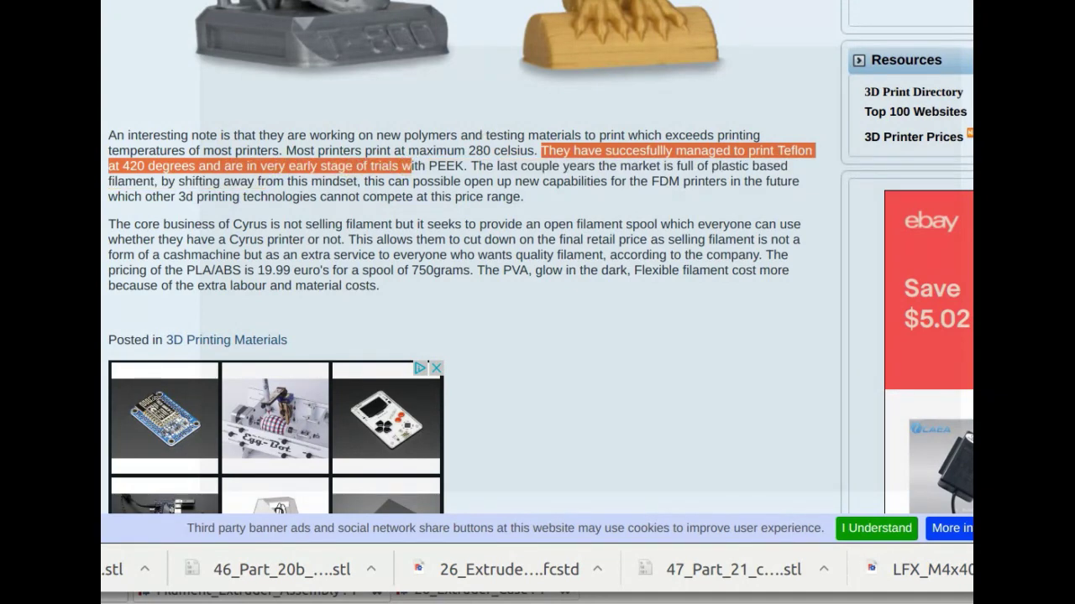
Step: Copy the linked label 3 from the preceding slide and place it at the upper end of the open-case view's leader line
key(ctrl+Page_Up)
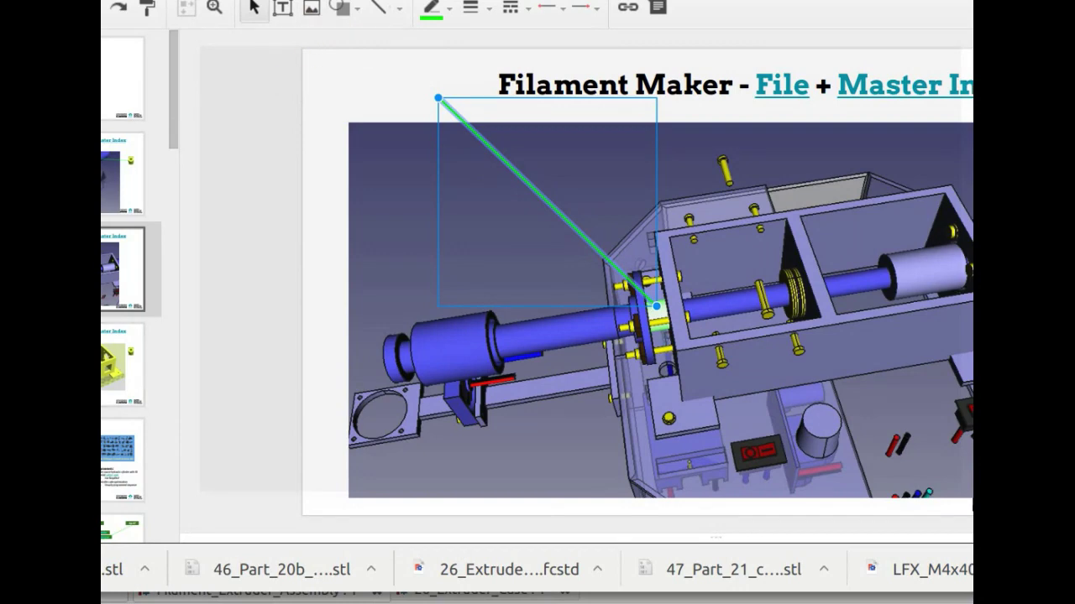
key(Page_Up)
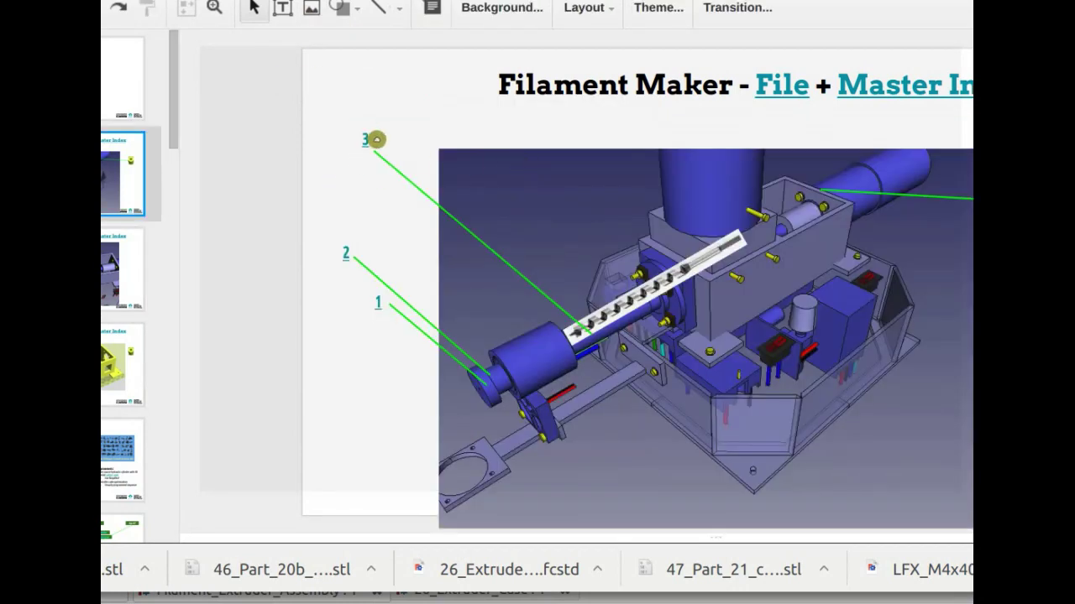
click(375, 140)
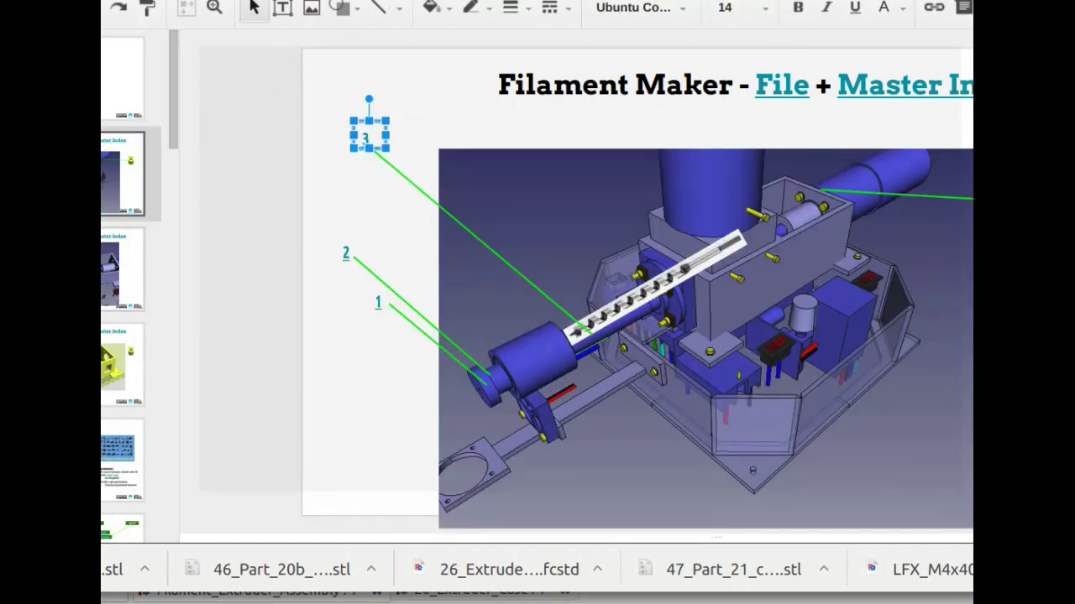
key(Page_Down)
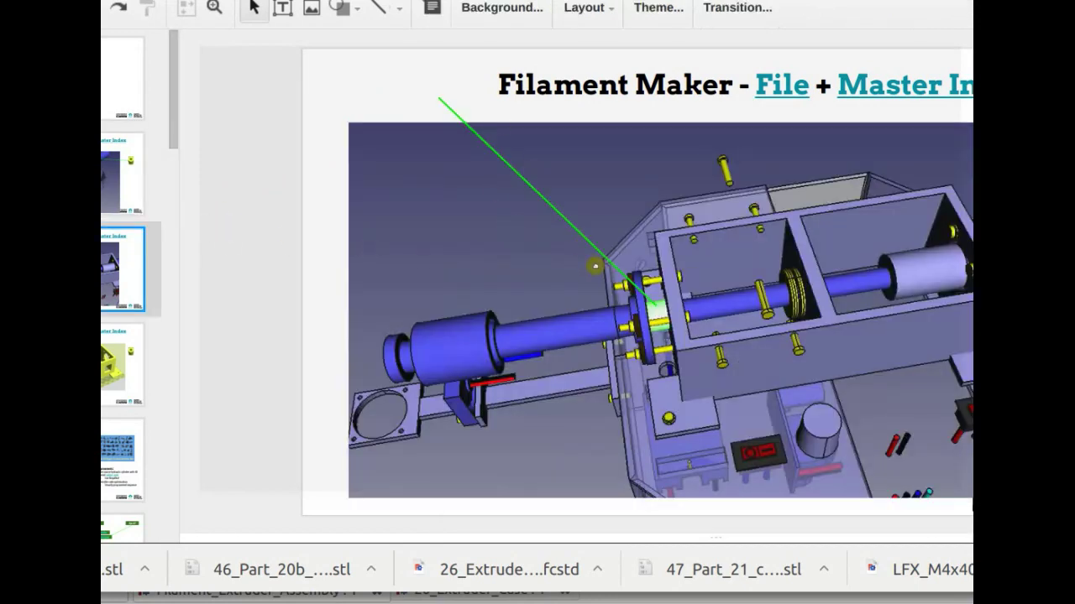
key(ctrl+v)
drag(378, 133, 424, 92)
click(421, 92)
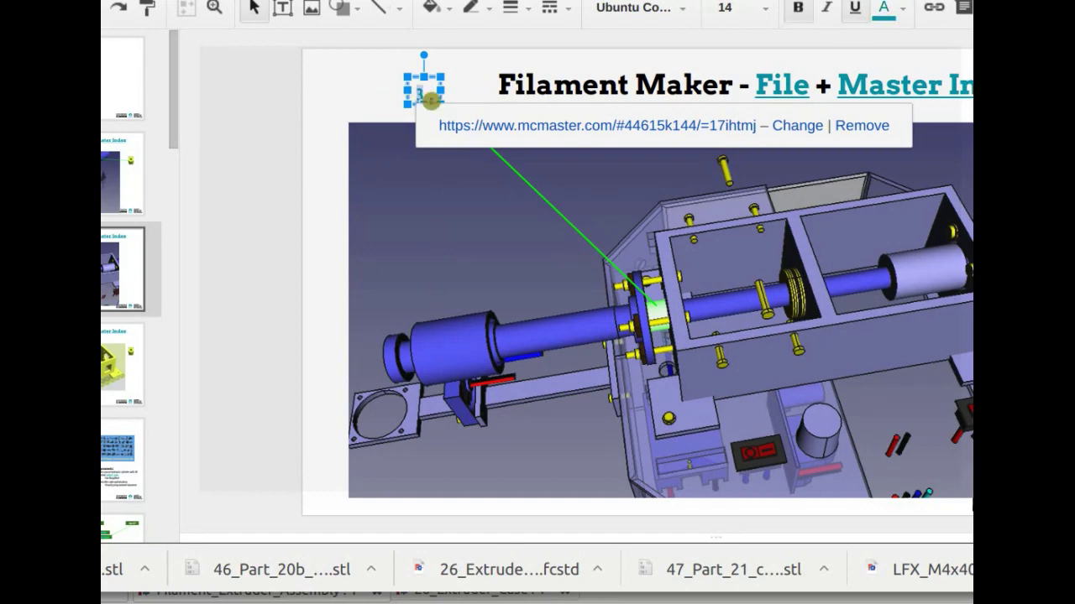
Step: Look up the extruder assembly rows in the parts spreadsheet for the row numbers of the labelled parts
key(ctrl+Page_Up)
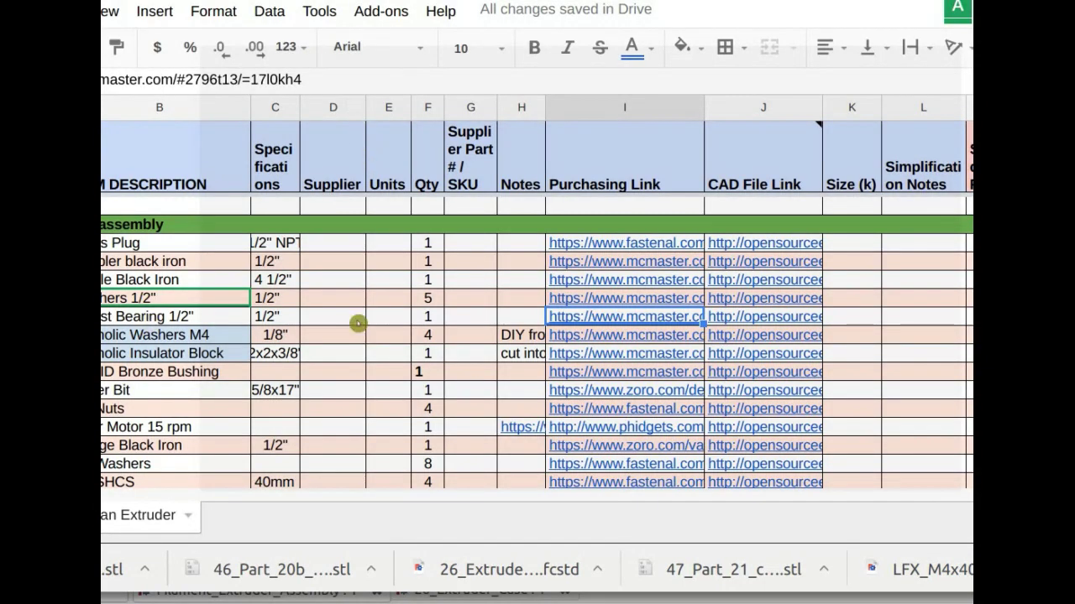
scroll(430, 334, up, 5)
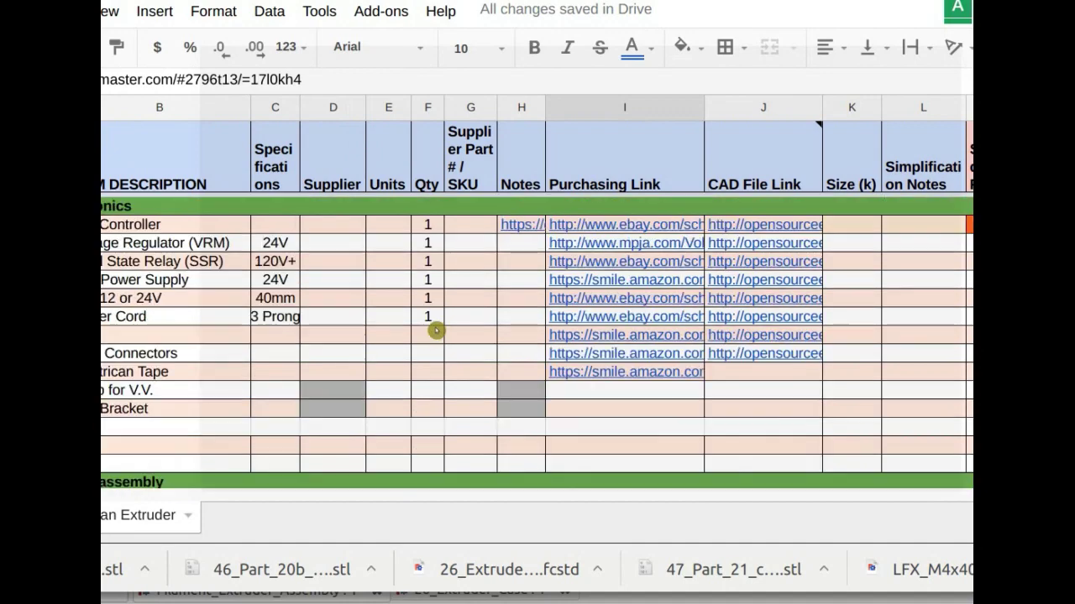
scroll(436, 330, down, 5)
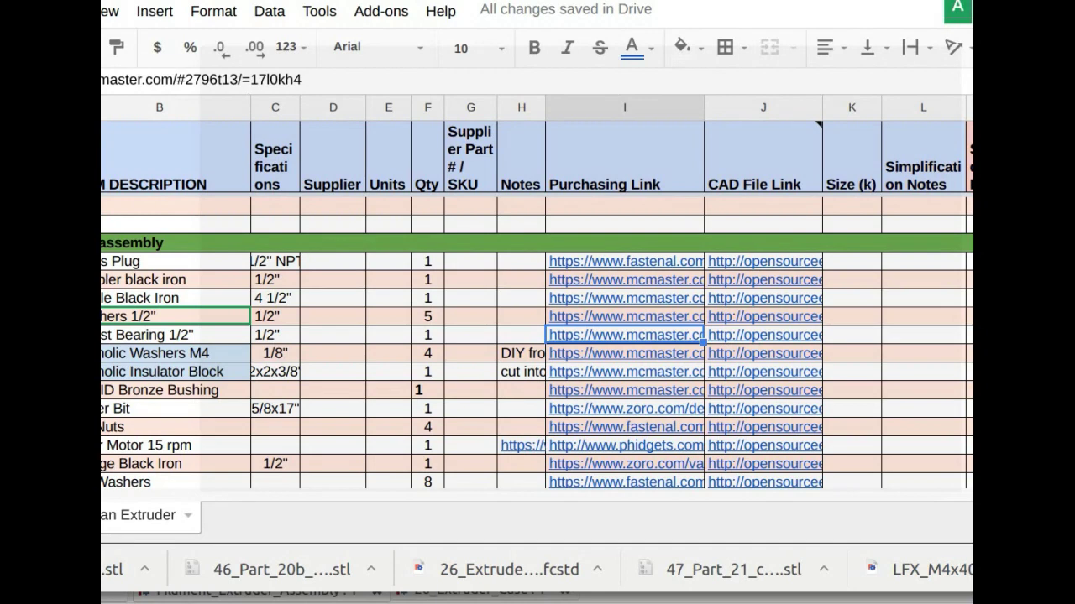
Step: Extend label 1 on the preceding slide to read "1-14" and widen its text box to fit one line
key(ctrl+Page_Up)
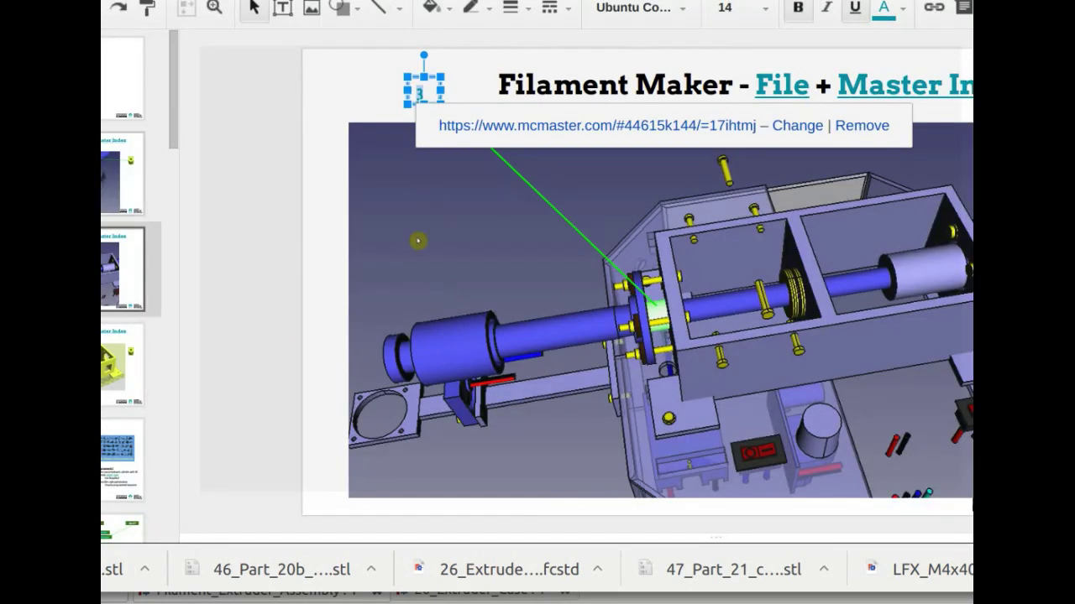
key(Page_Up)
click(382, 309)
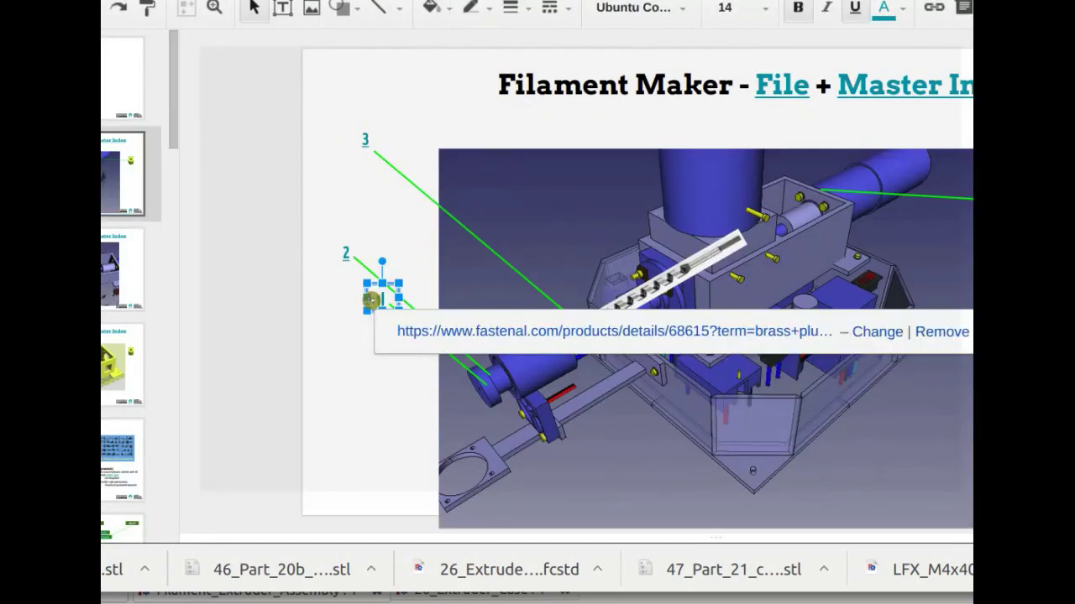
click(387, 304)
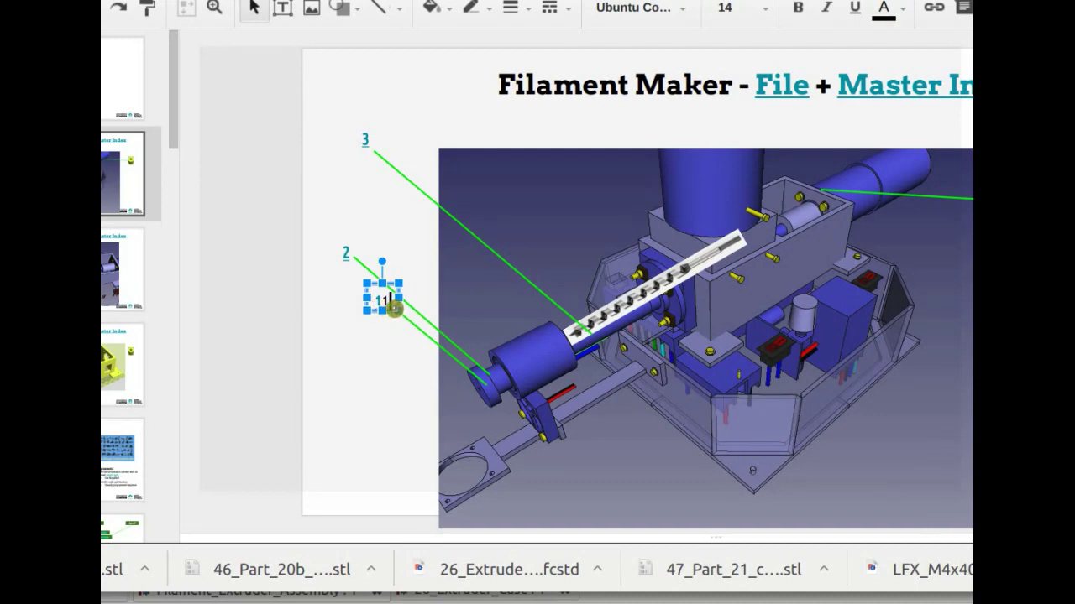
text(14)
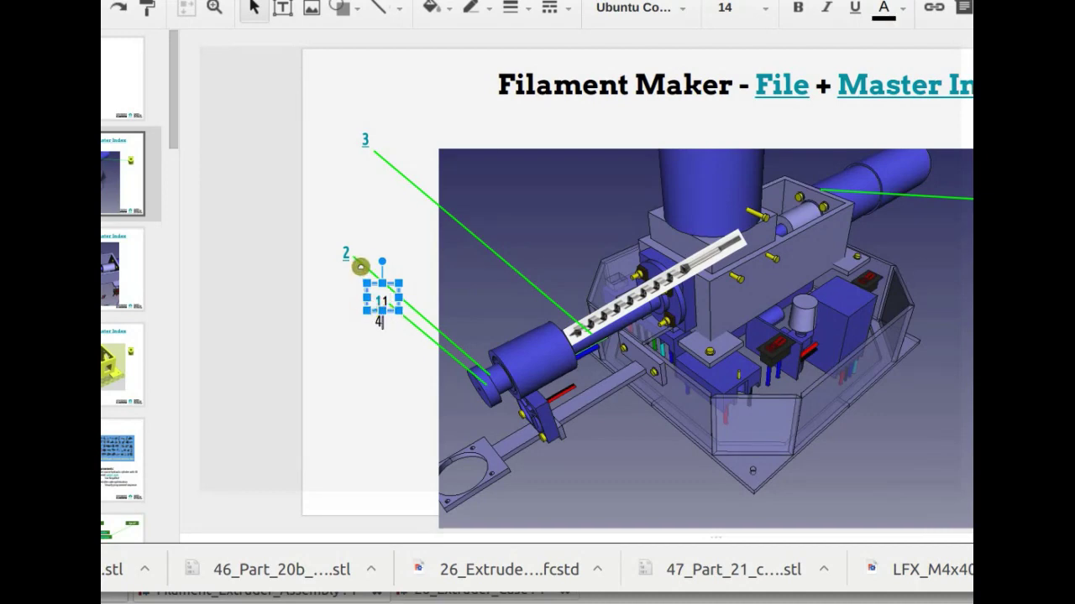
click(393, 297)
drag(398, 296, 413, 296)
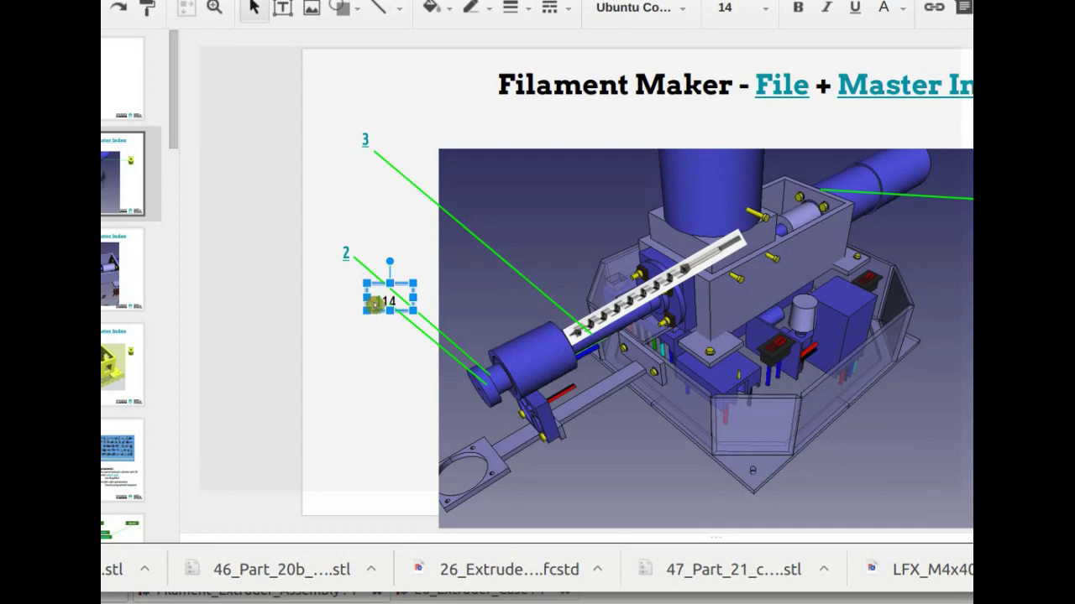
click(388, 308)
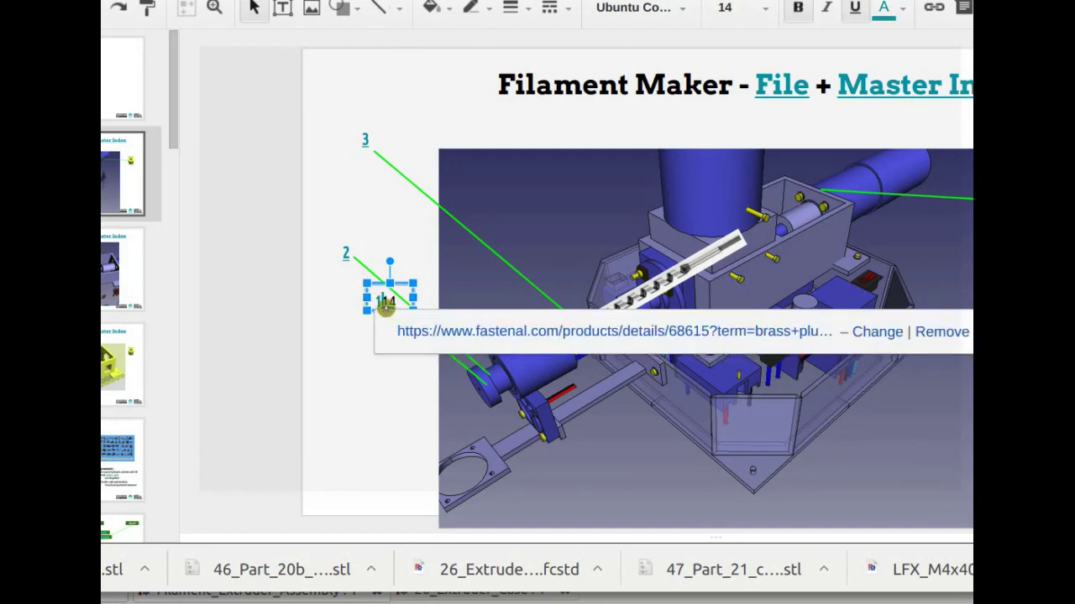
click(384, 307)
click(379, 303)
Step: Extend label 2 on the same slide to read "2-15"
click(348, 250)
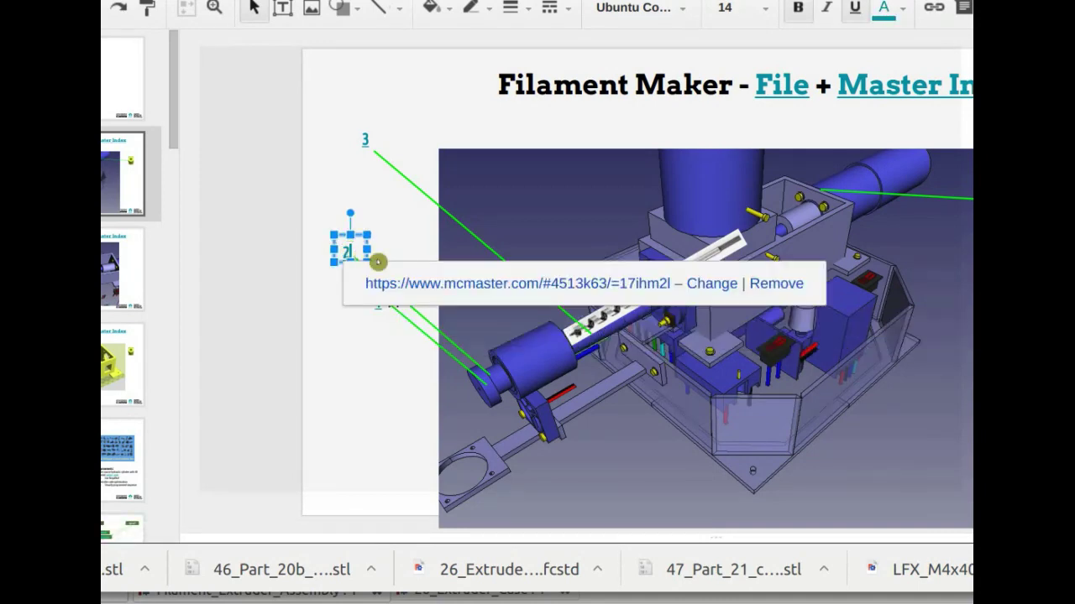
text(-15)
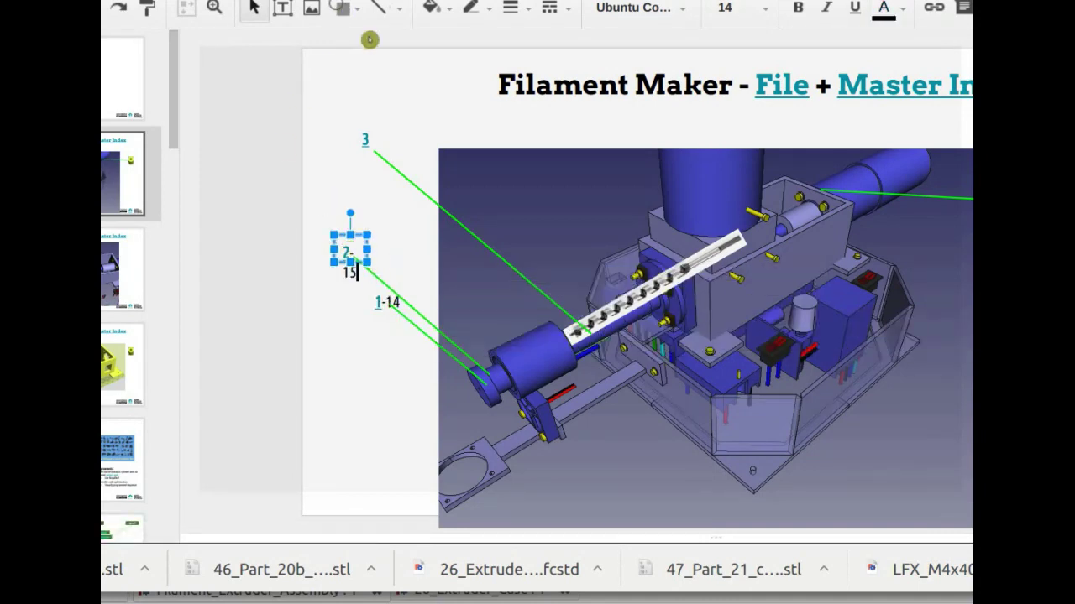
click(357, 272)
Step: Check the next part's row in the spreadsheet and extend label 3 to read "3-16"
key(ctrl+Page_Down)
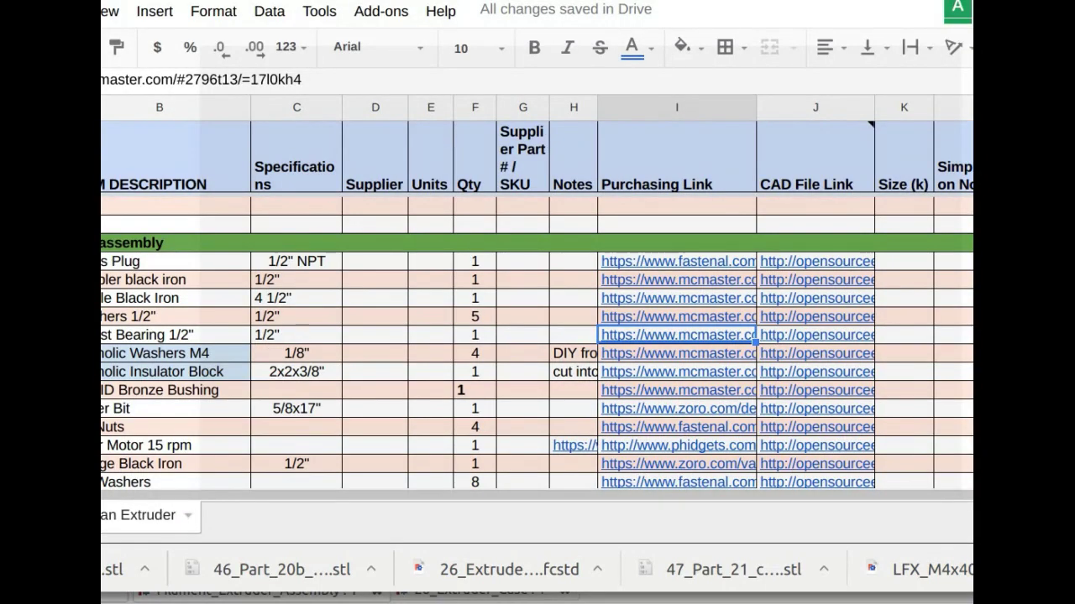
key(ctrl+shift+Tab)
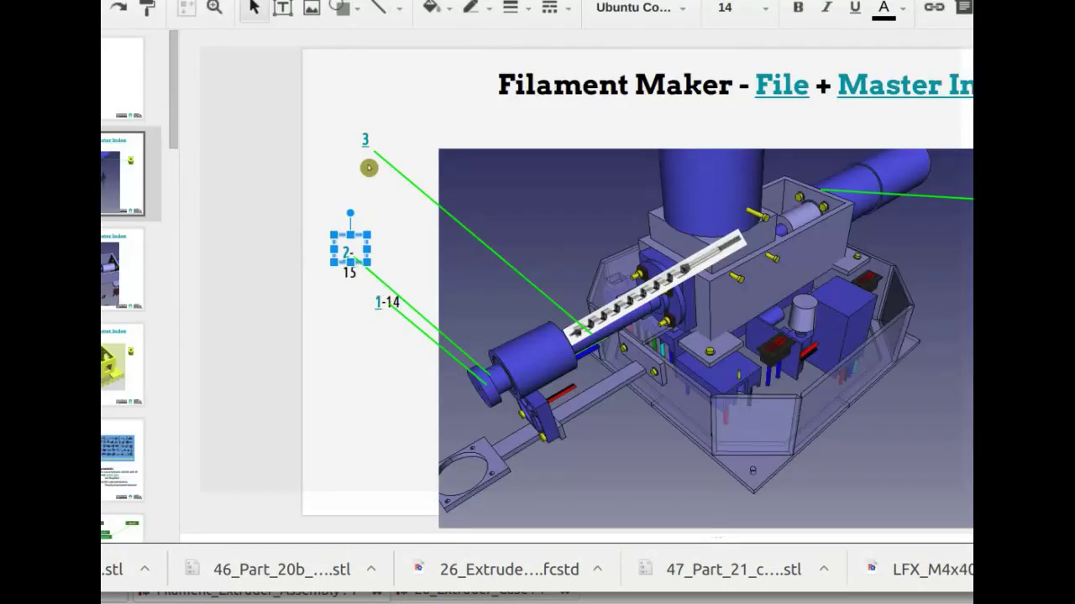
click(370, 139)
click(370, 139)
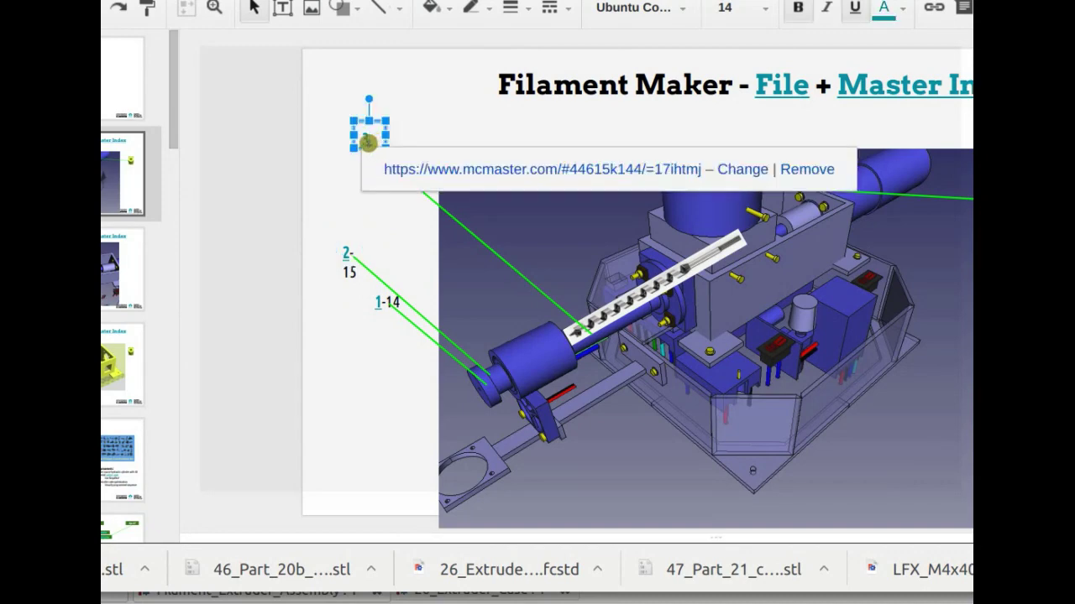
key(BackSpace)
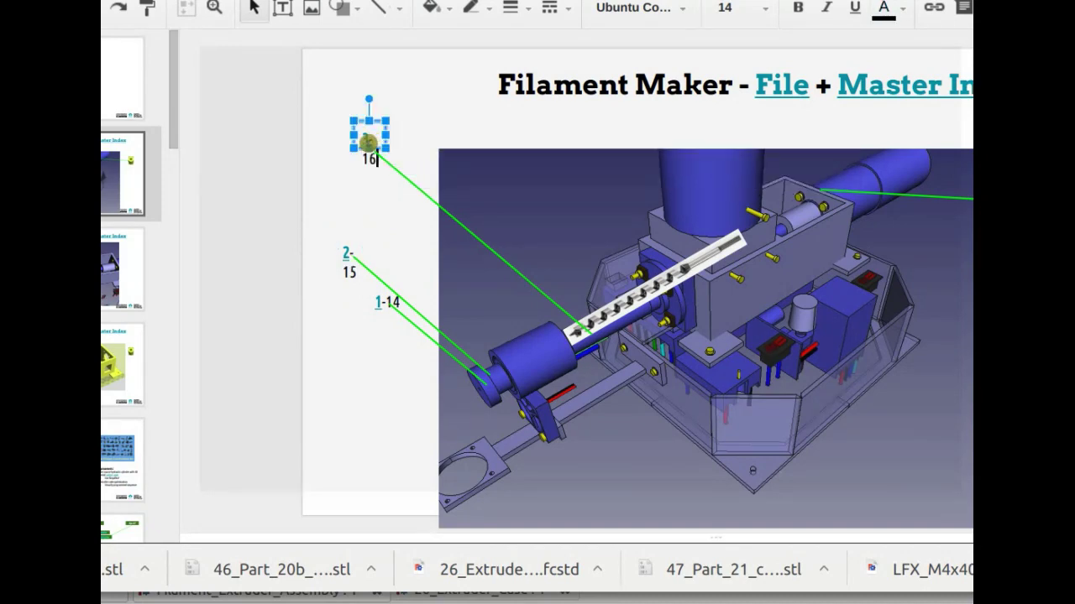
Step: Copy the 3-16 label to the open-case slide, change its text to 17 and place it just above the picture's middle
key(ctrl+Tab)
scroll(413, 241, down, 1)
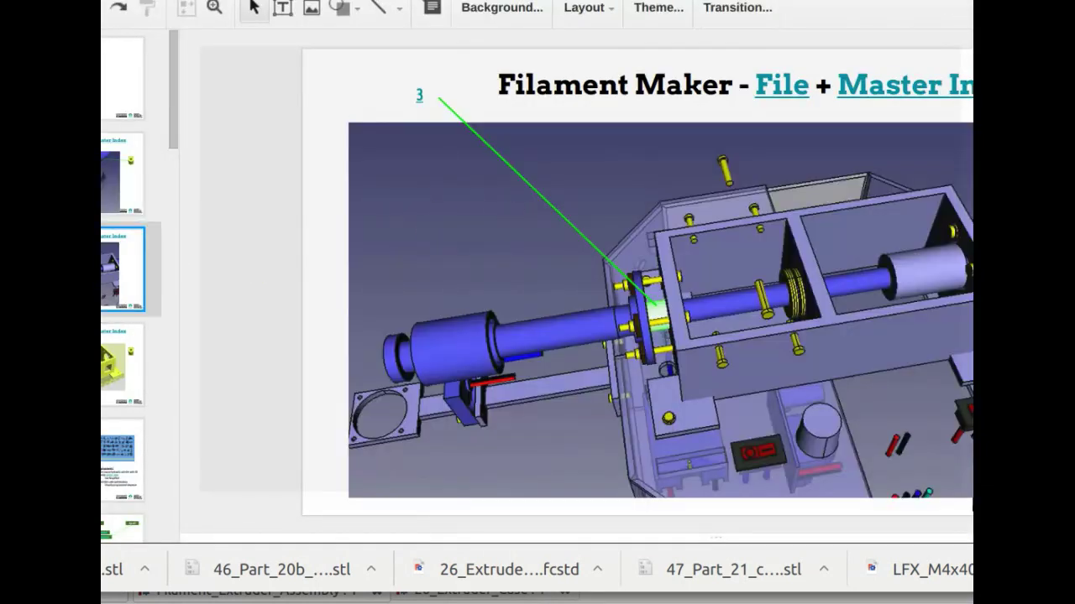
key(Page_Up)
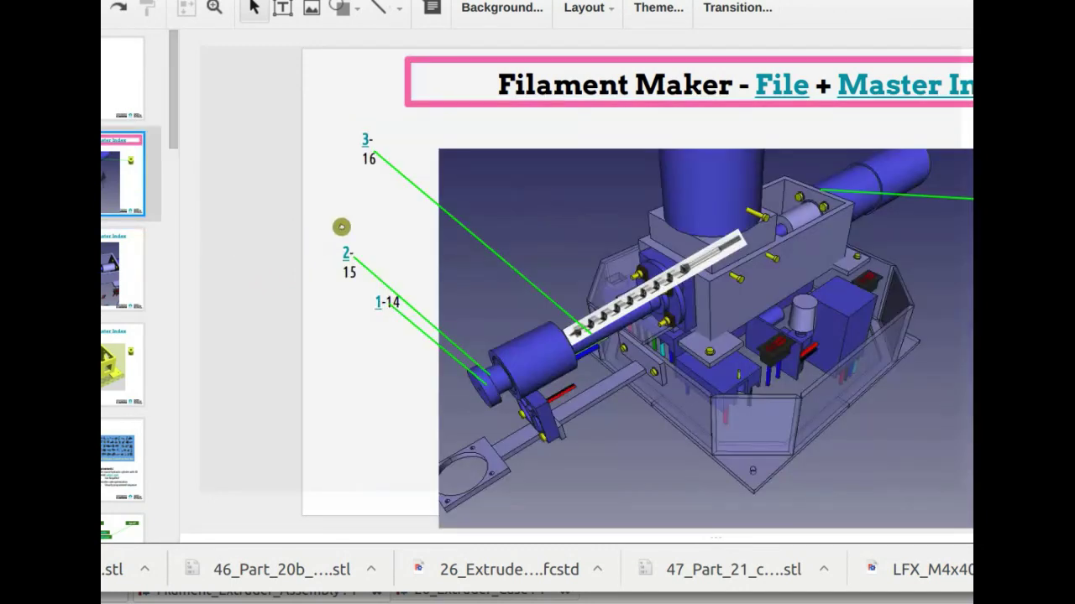
click(375, 157)
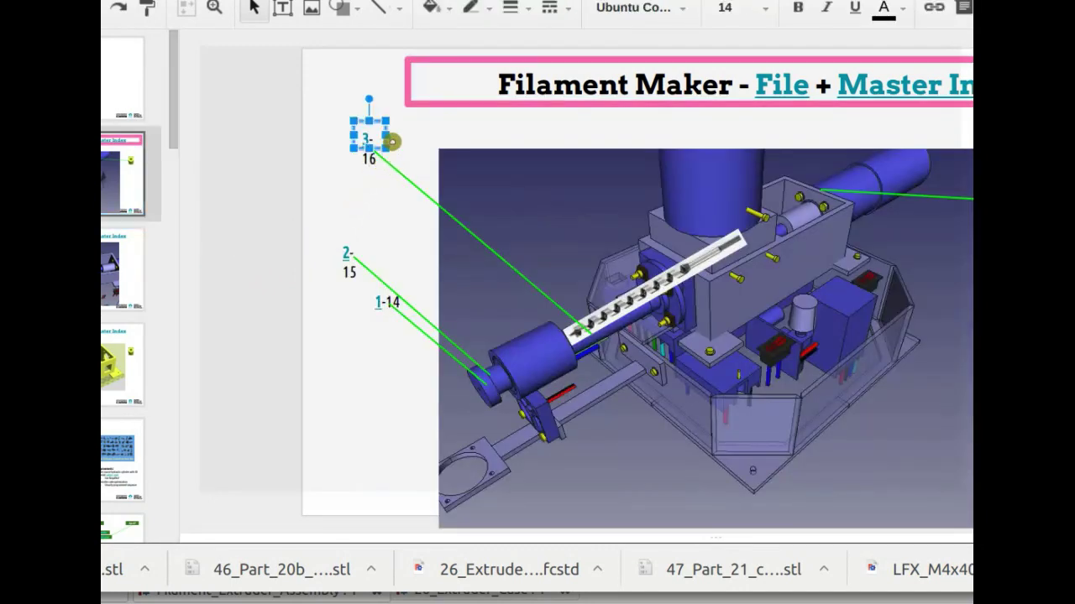
click(377, 145)
click(380, 134)
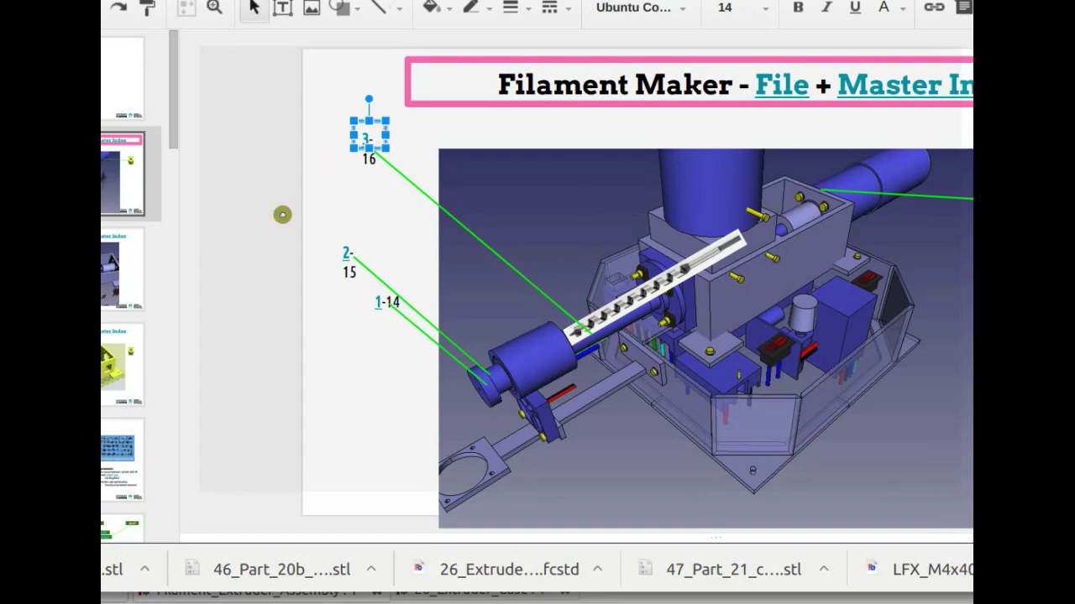
key(Page_Down)
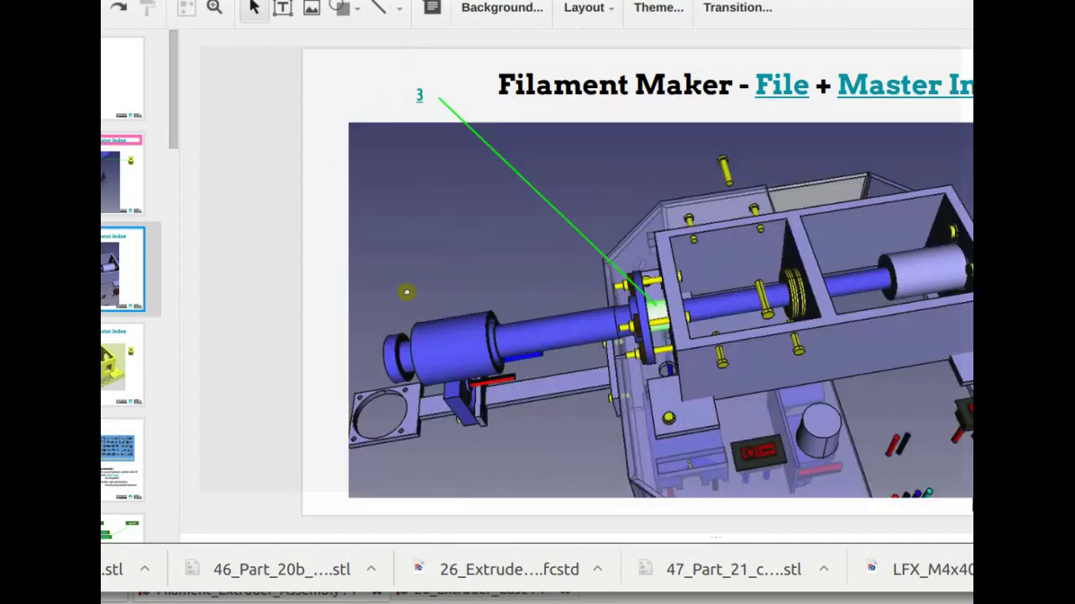
click(407, 292)
key(ctrl+v)
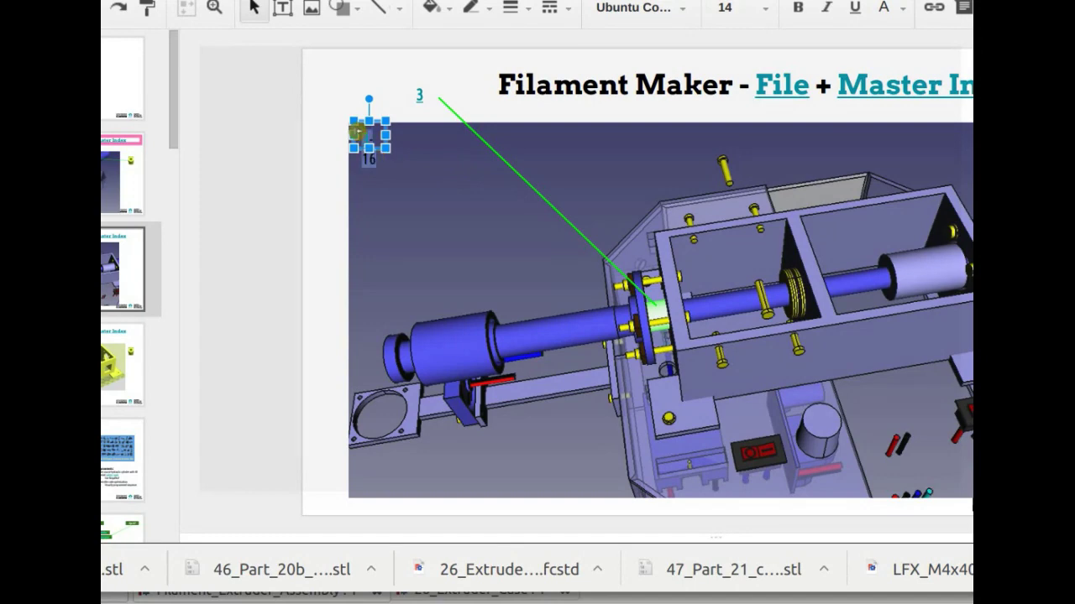
key(BackSpace)
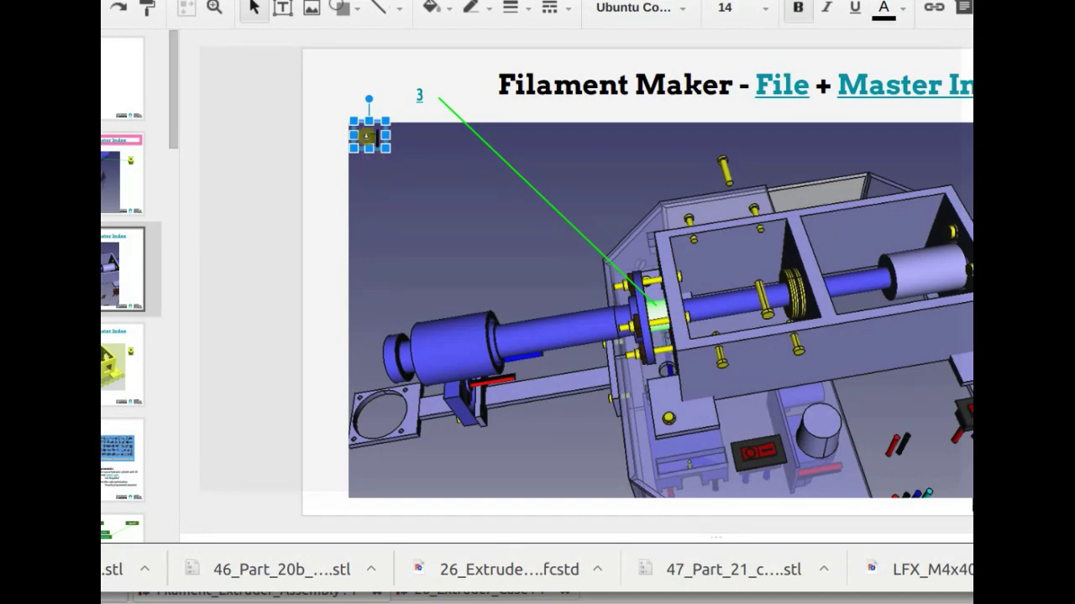
drag(376, 128, 630, 107)
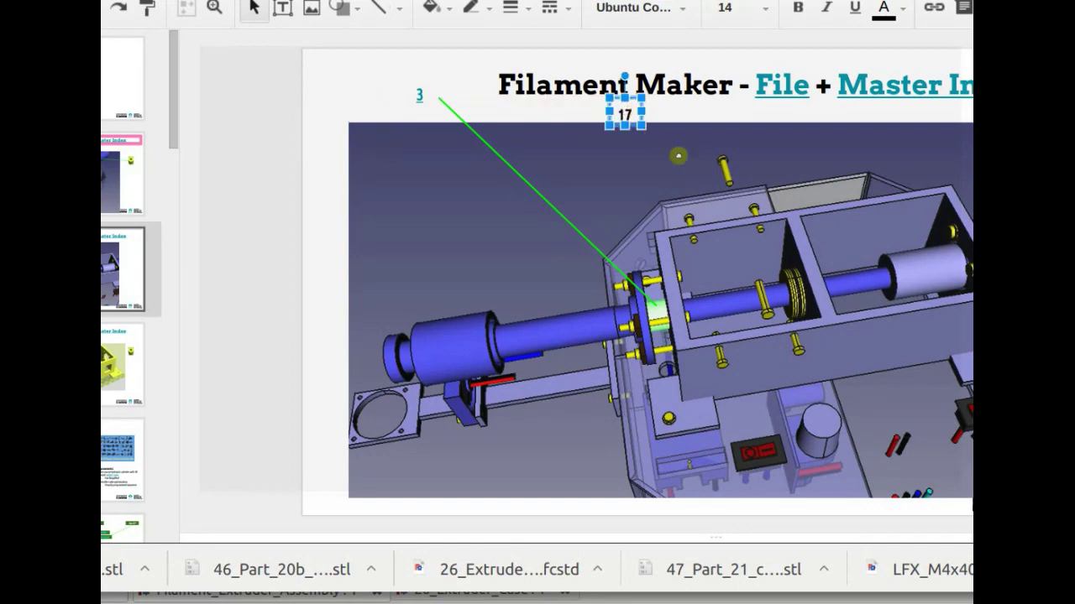
Step: Duplicate the green leader line and run the copy from label 17 to the stack of yellow washers on the shaft
click(539, 195)
key(ctrl+c)
key(ctrl+v)
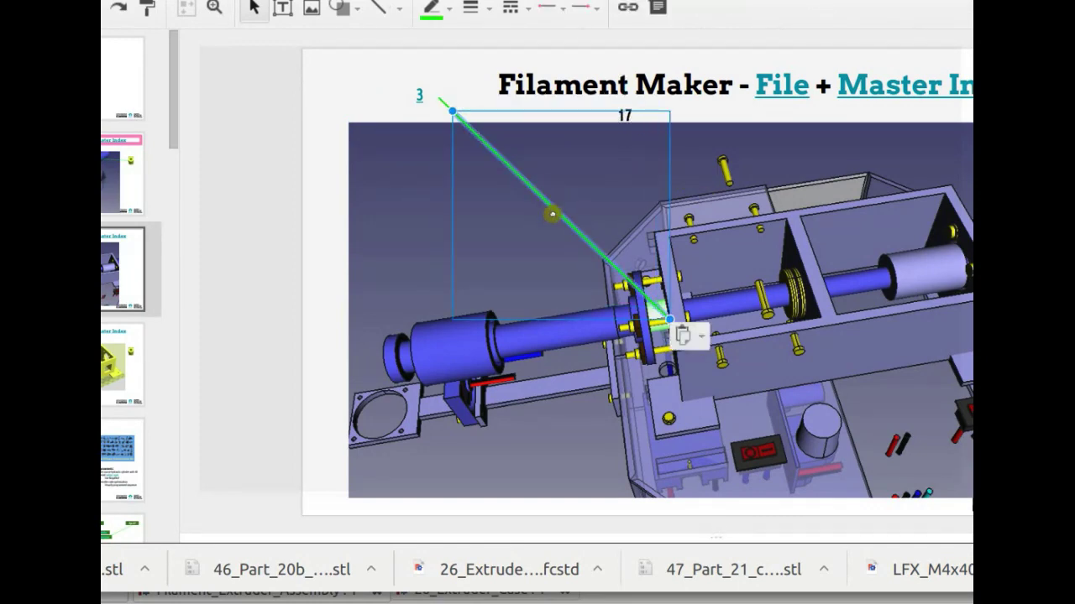
drag(550, 204, 744, 225)
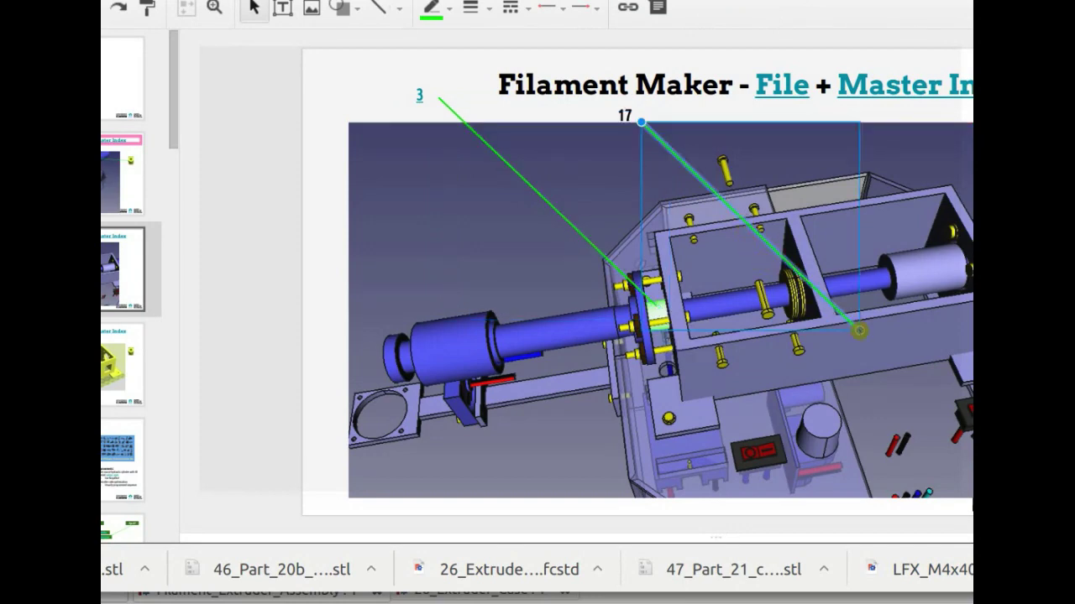
drag(858, 331, 782, 271)
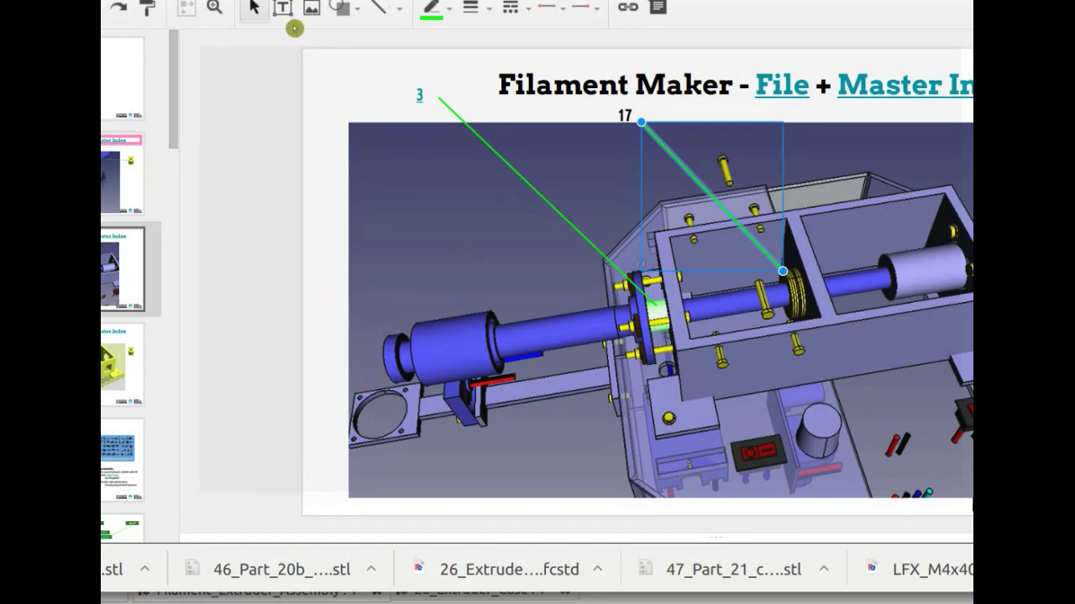
click(277, 2)
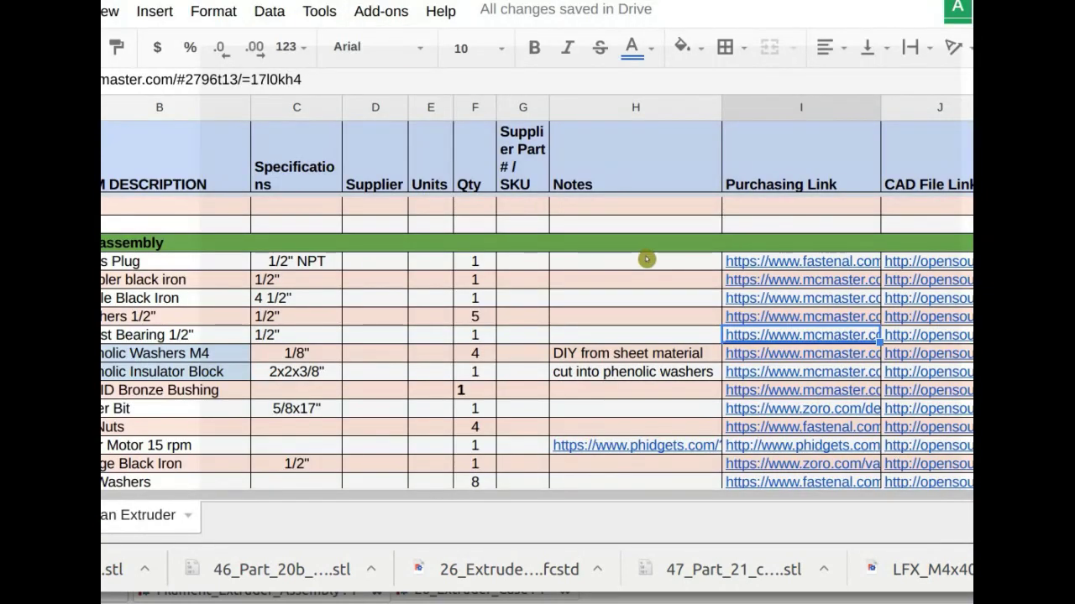
click(771, 316)
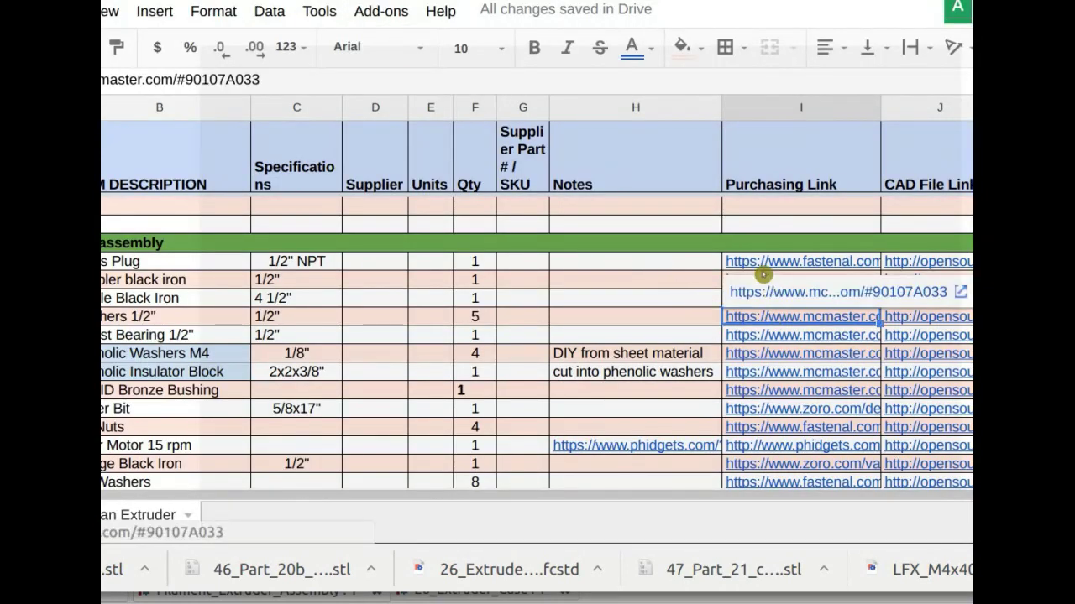
click(768, 290)
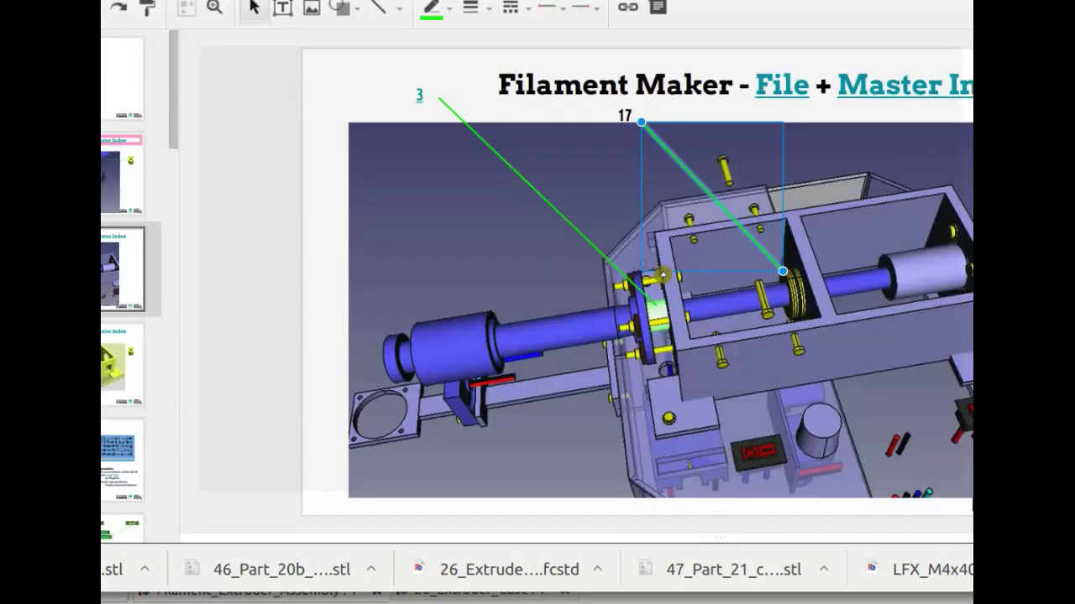
click(623, 115)
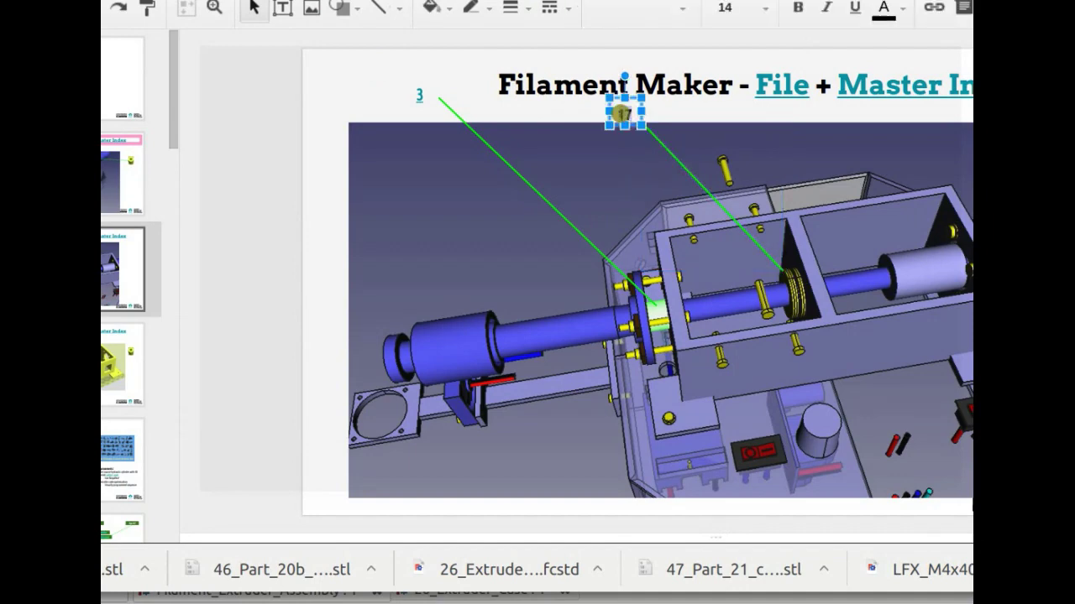
click(933, 7)
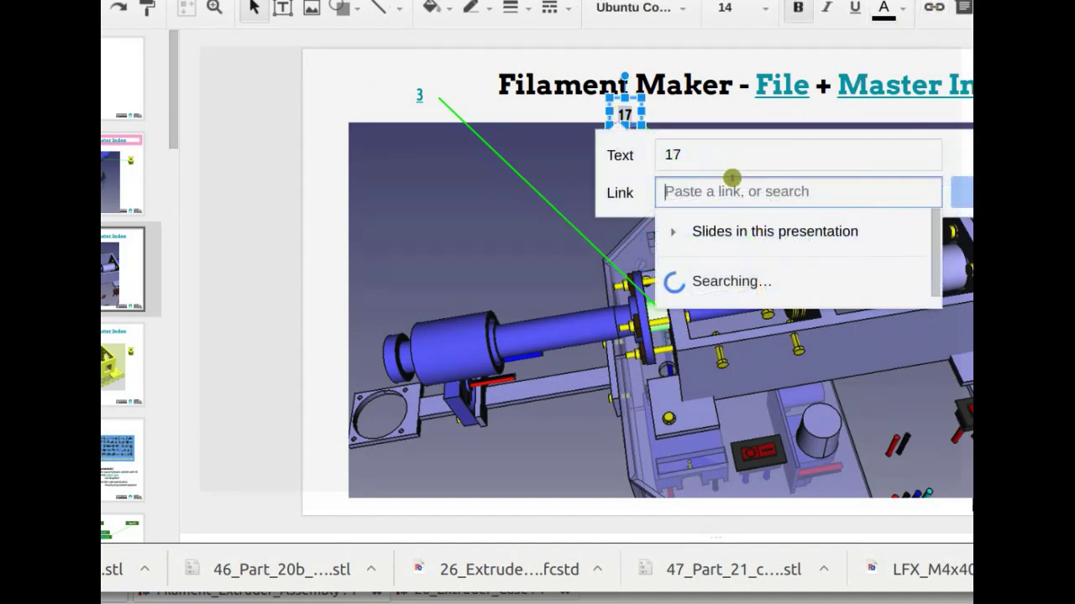
key(ctrl+v)
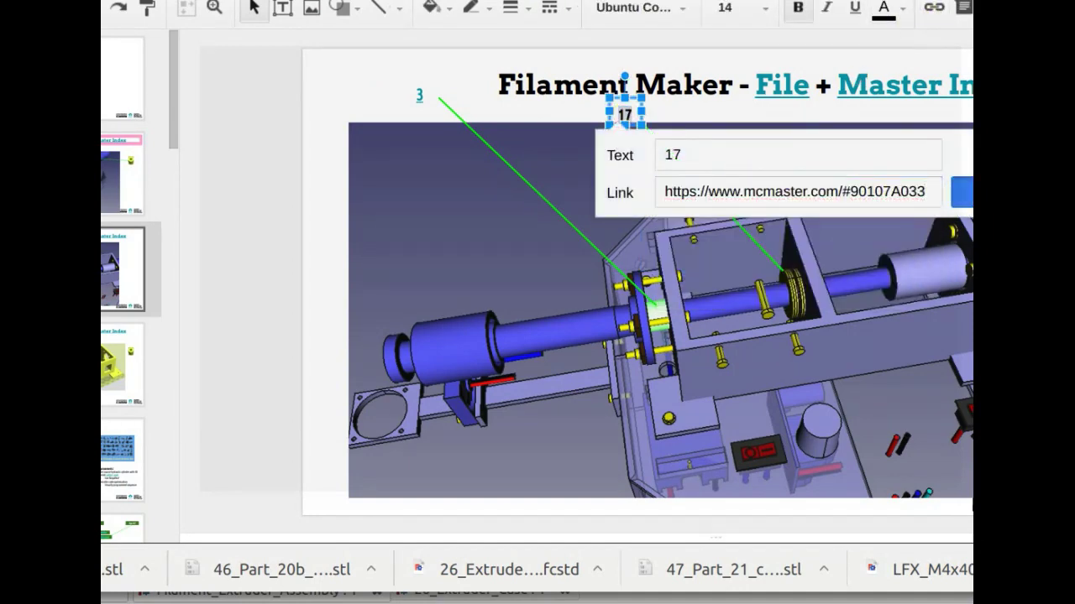
key(Return)
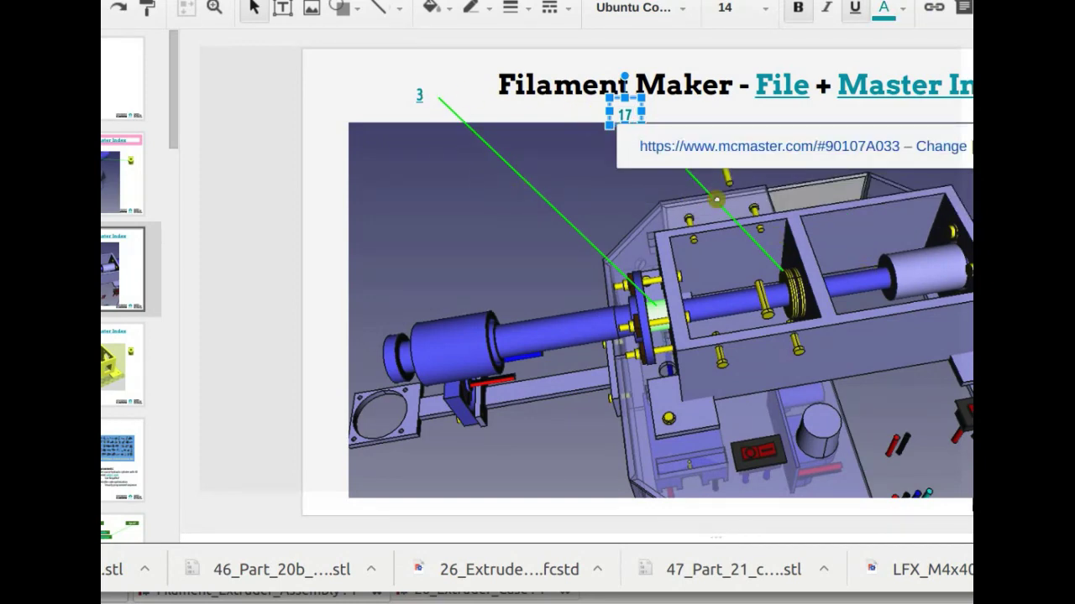
Step: Duplicate label 17 with its leader line just beside the original, run the copied line toward the yellow washer stack and renumber the copy 18
click(717, 199)
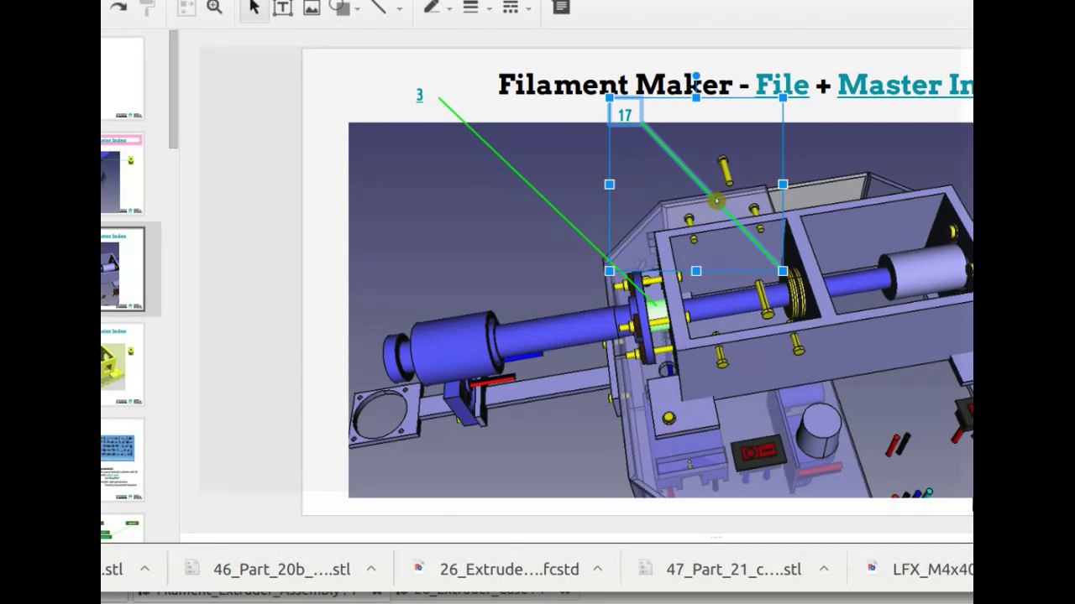
drag(716, 198, 556, 212)
drag(536, 88, 751, 71)
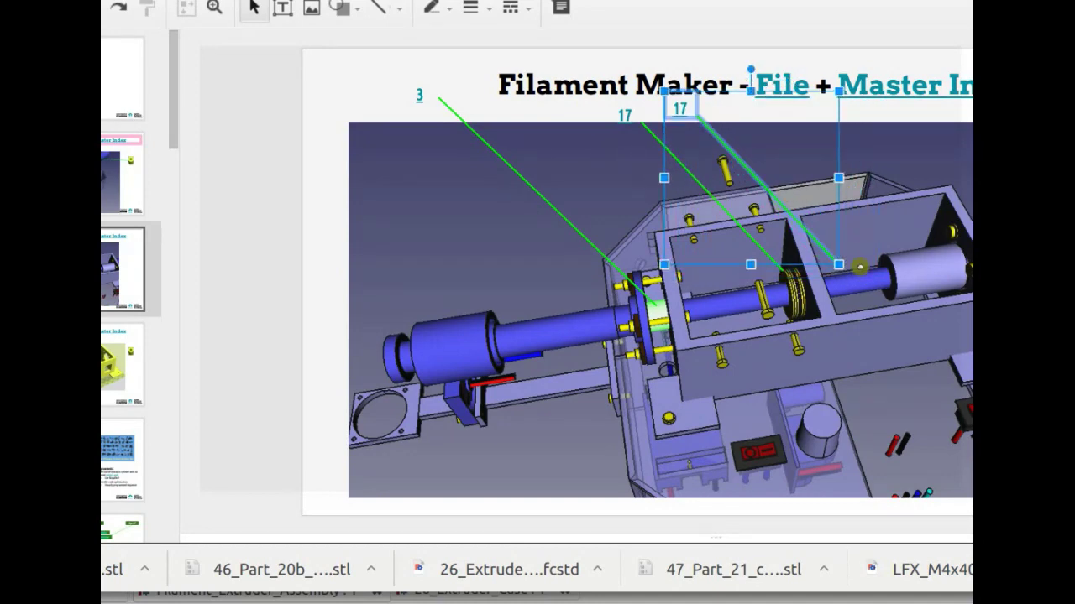
key(Escape)
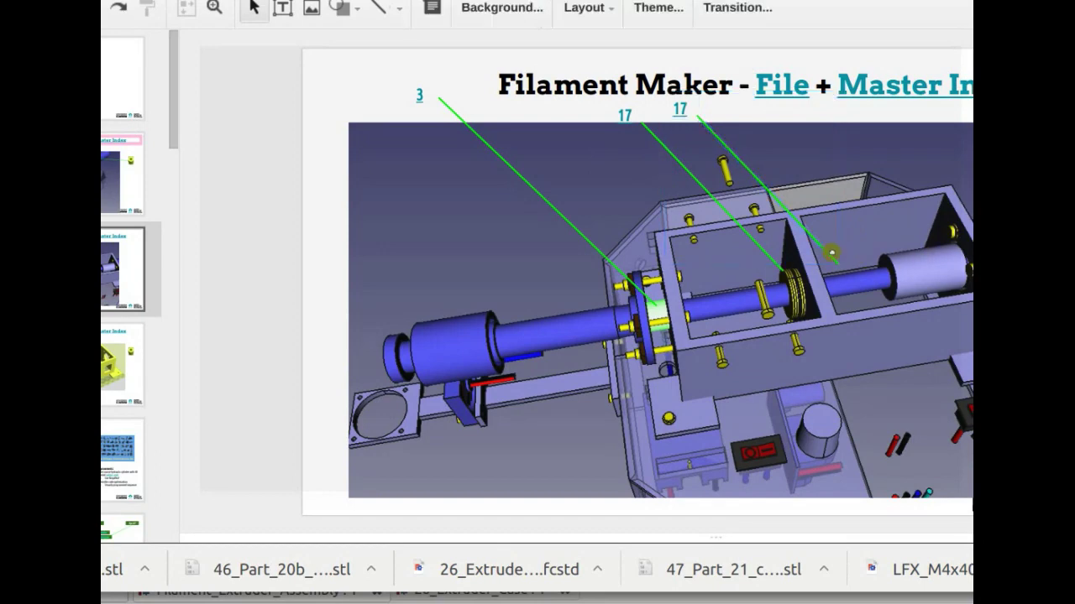
click(820, 246)
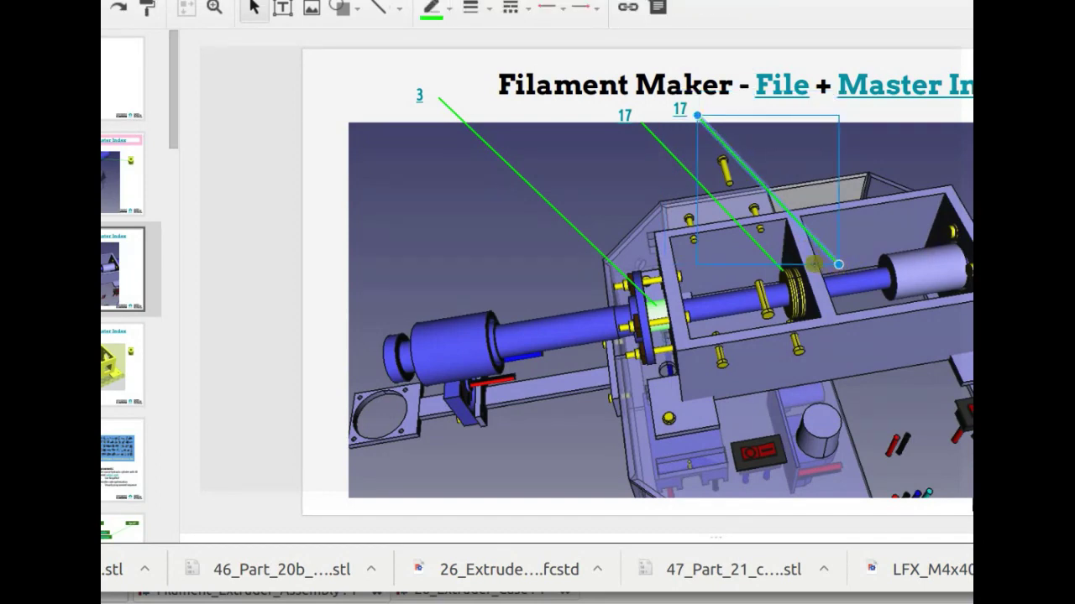
drag(837, 265, 788, 257)
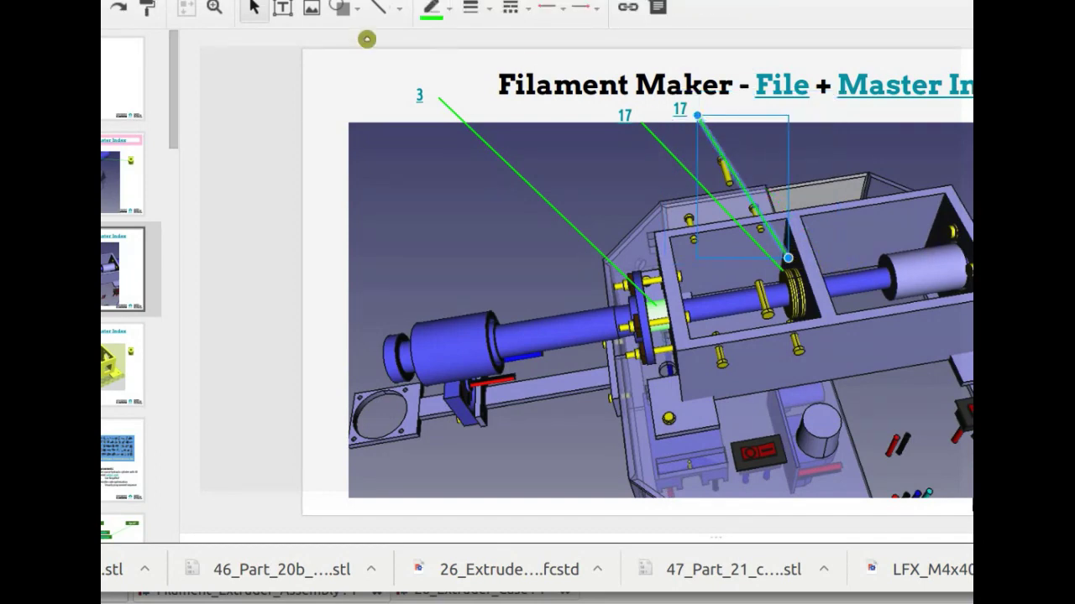
click(693, 110)
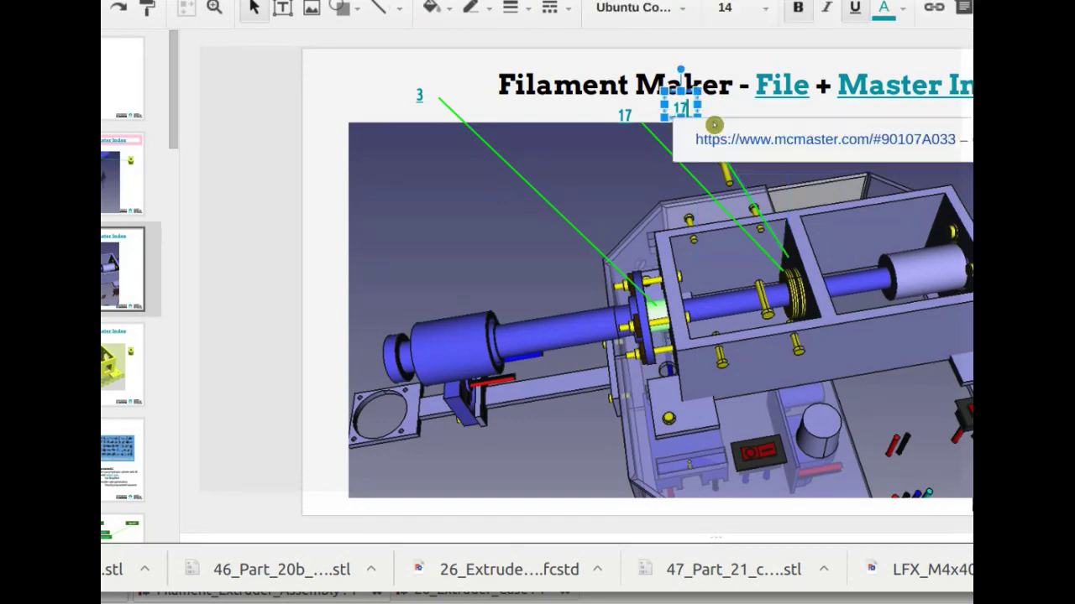
text(8)
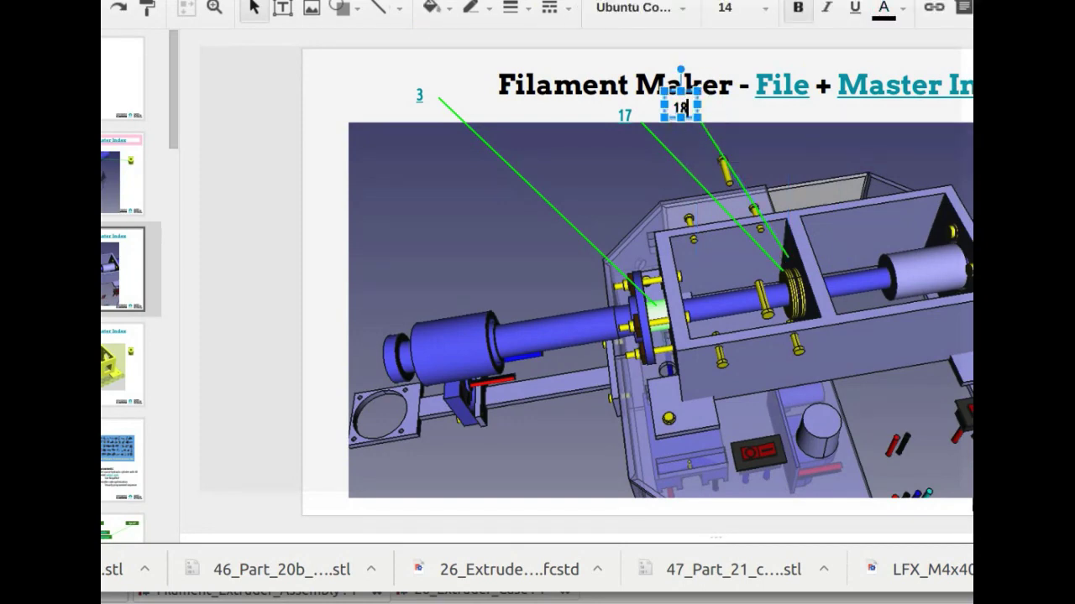
Step: Link label 18 to the purchasing page in the spreadsheet's 1/2" thrust bearing row and extend its leader line onto the yellow stack
key(ctrl+Tab)
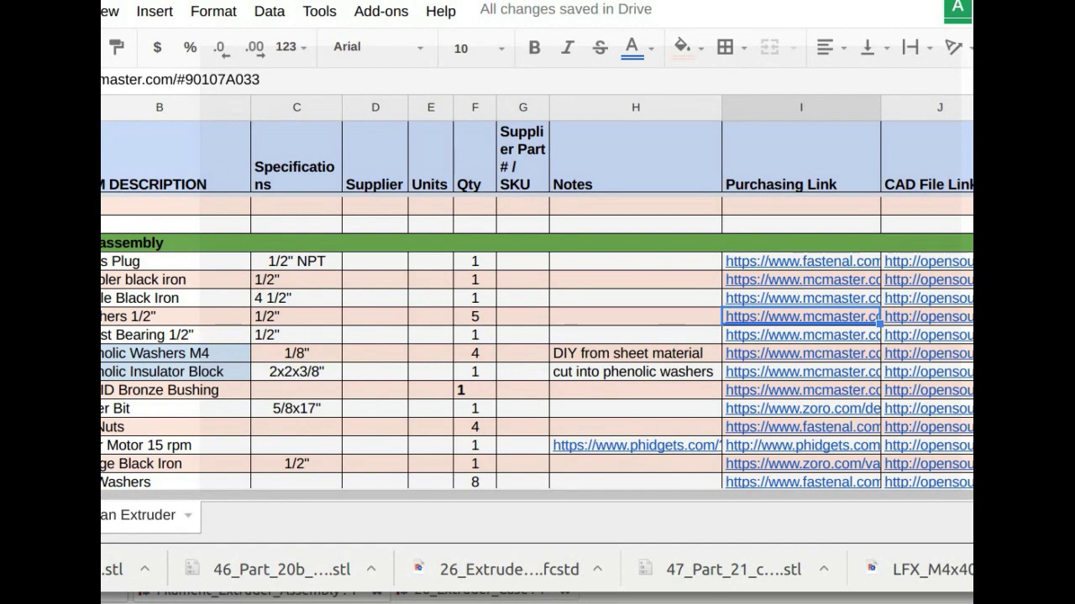
click(799, 335)
click(818, 310)
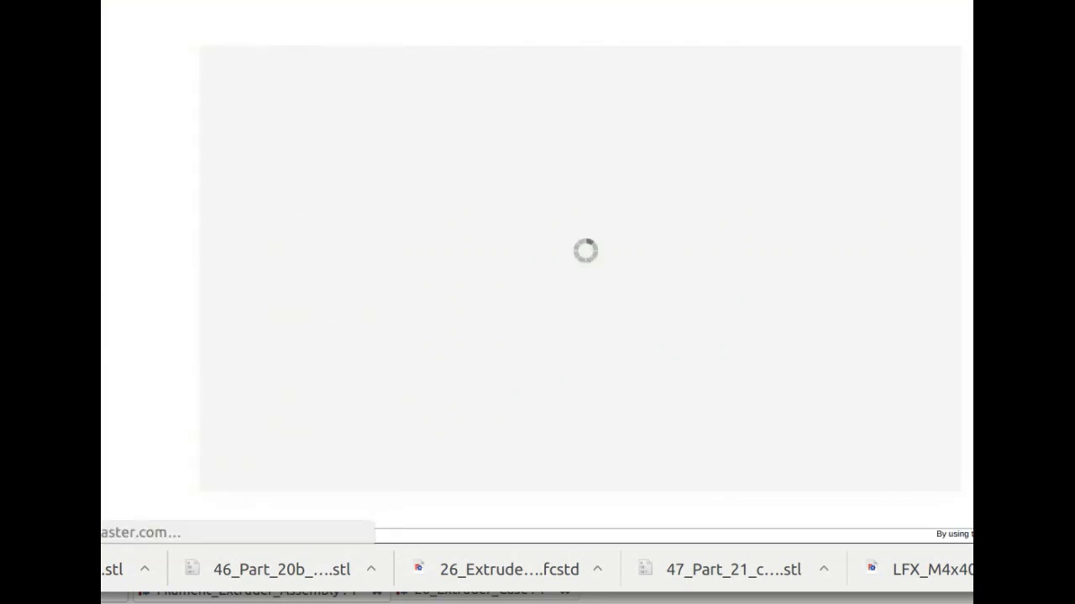
key(ctrl+Page_Up)
key(ctrl+Page_Up)
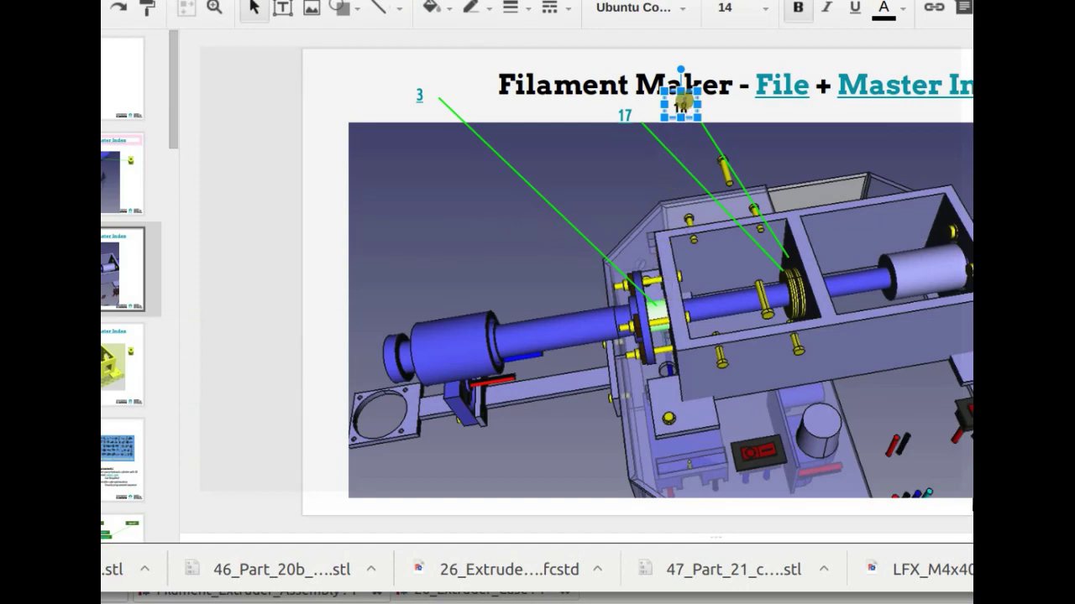
double_click(681, 106)
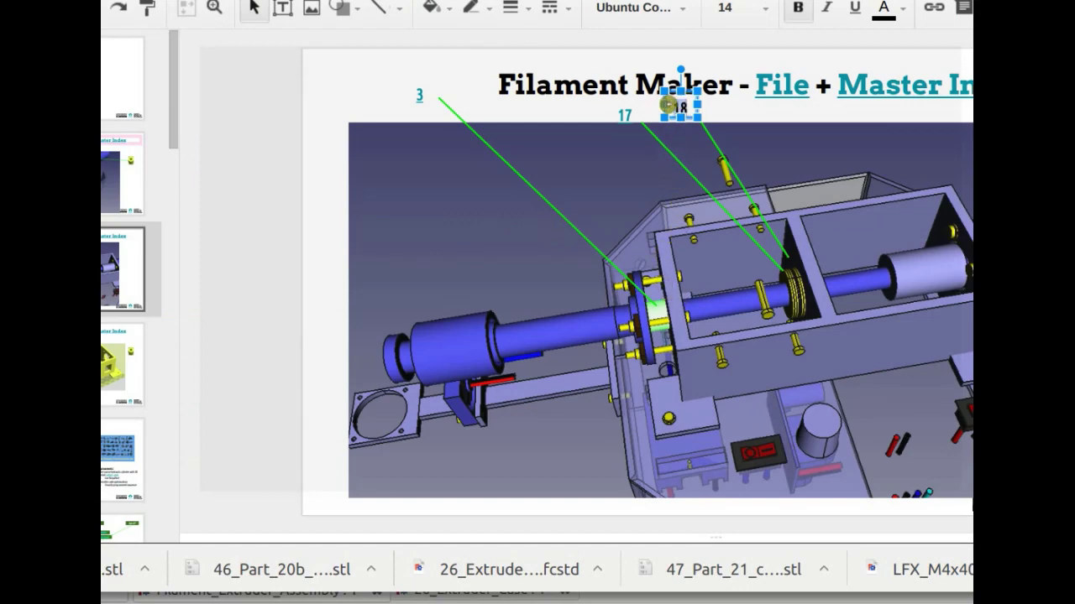
click(935, 12)
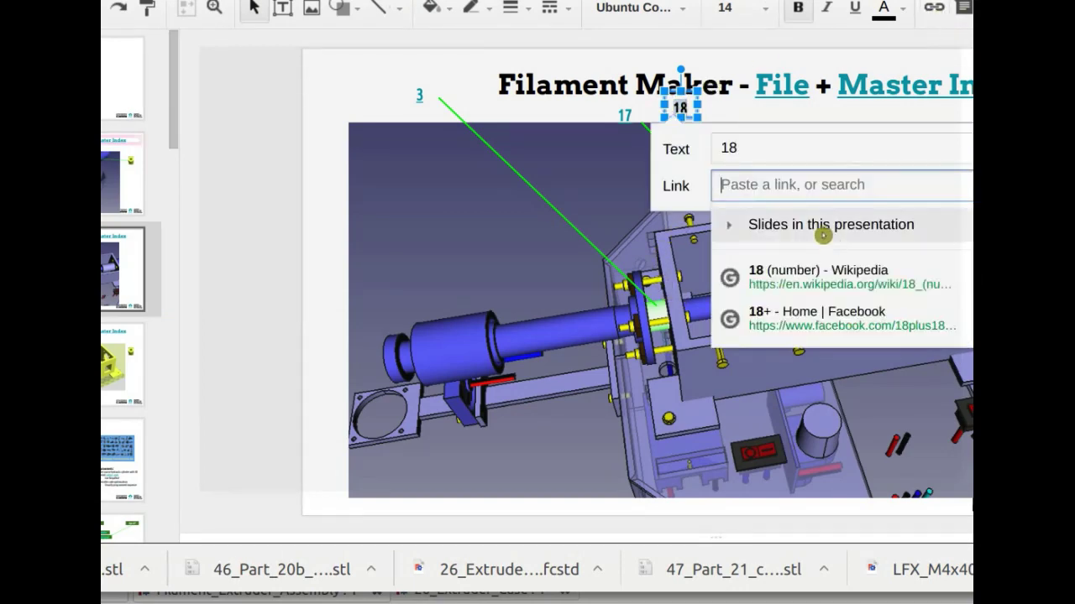
key(ctrl+v)
key(Return)
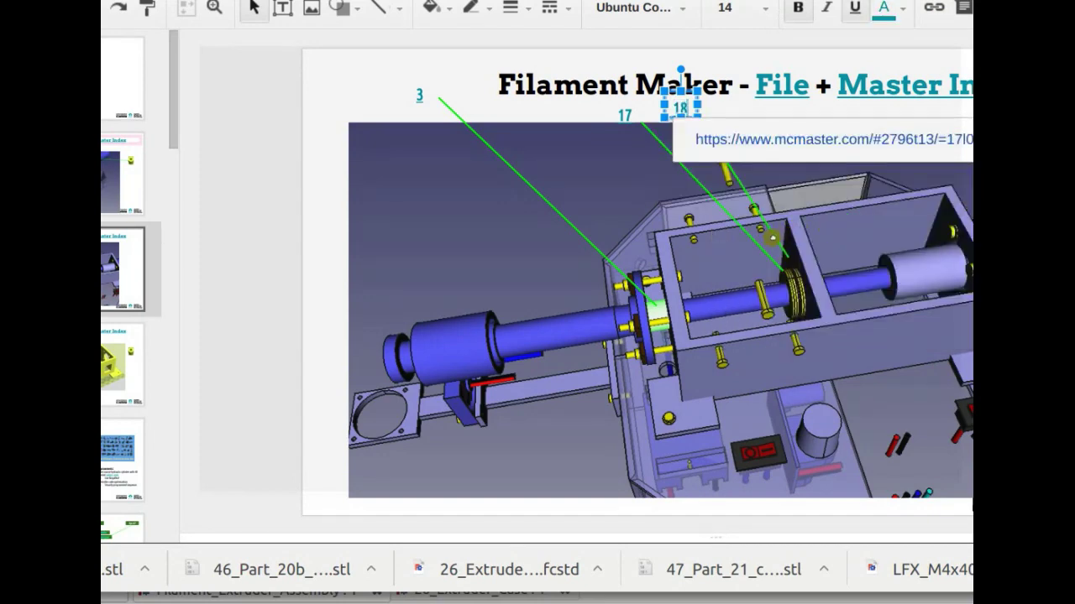
click(787, 258)
drag(788, 258, 790, 272)
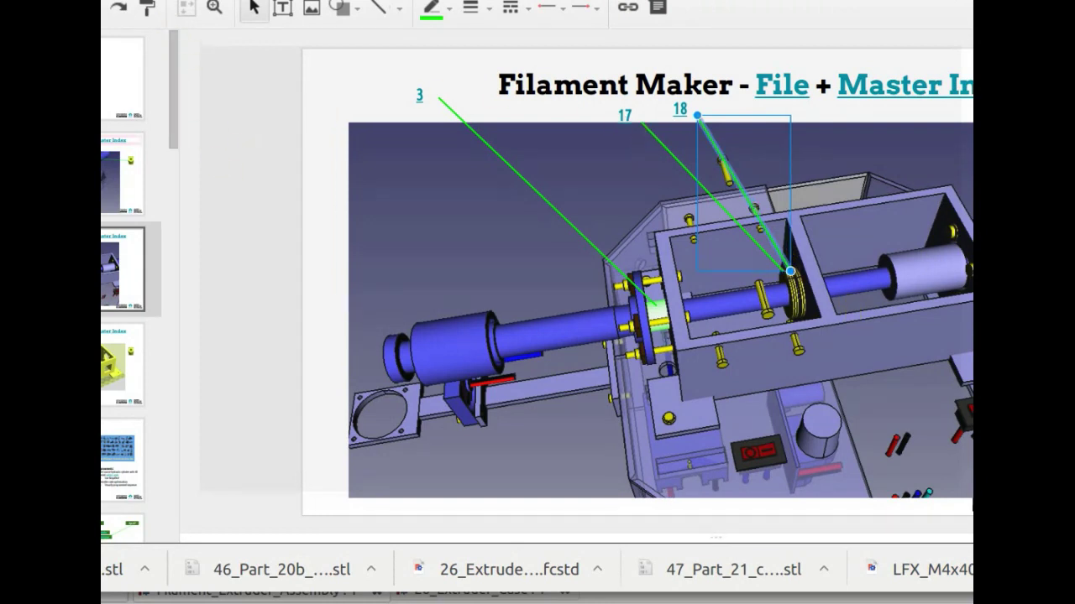
Step: Open the purchasing page from the M4 phenolic washers row, examine the product's specifications and drawing, and return to the slide
key(ctrl+Tab)
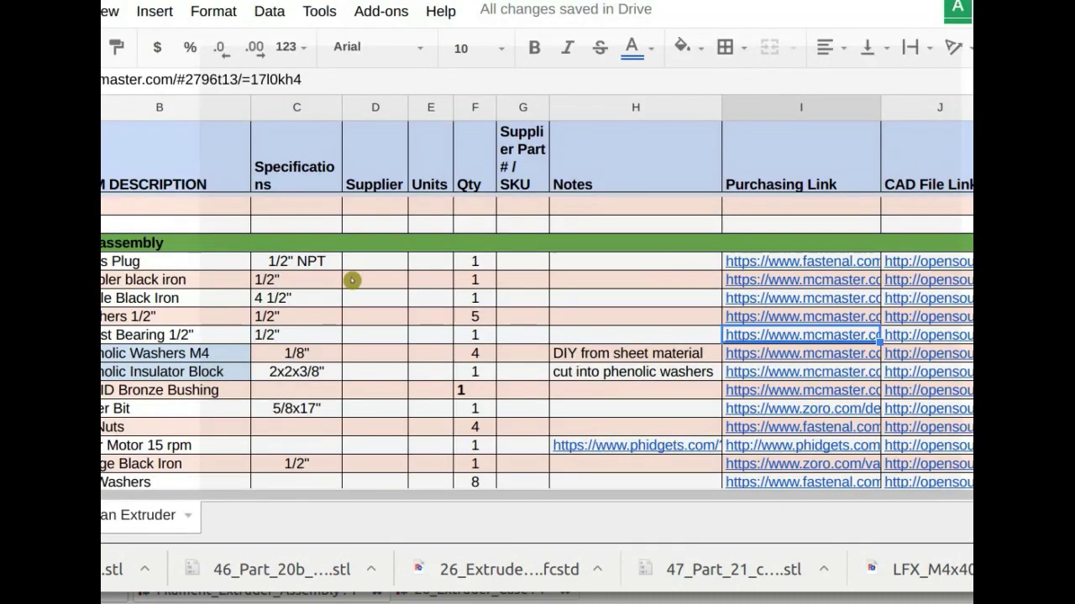
click(805, 354)
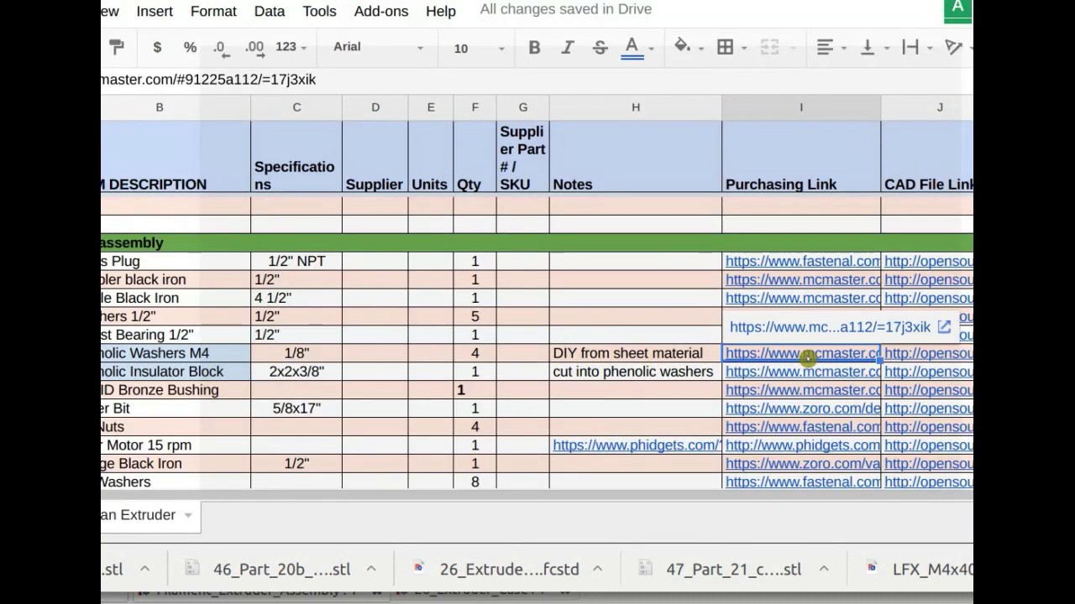
click(795, 328)
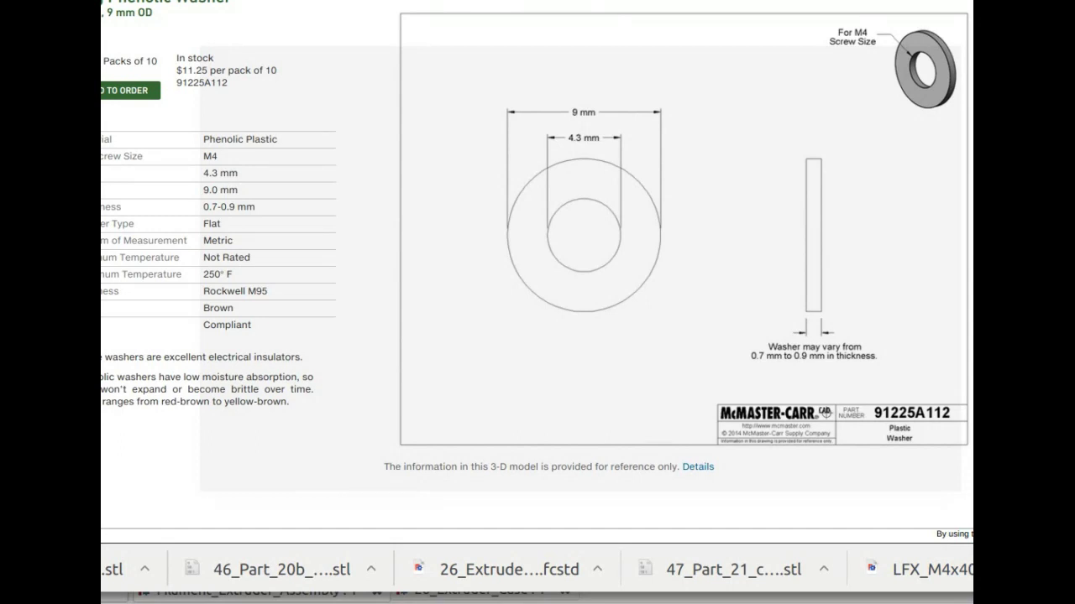
key(ctrl+Tab)
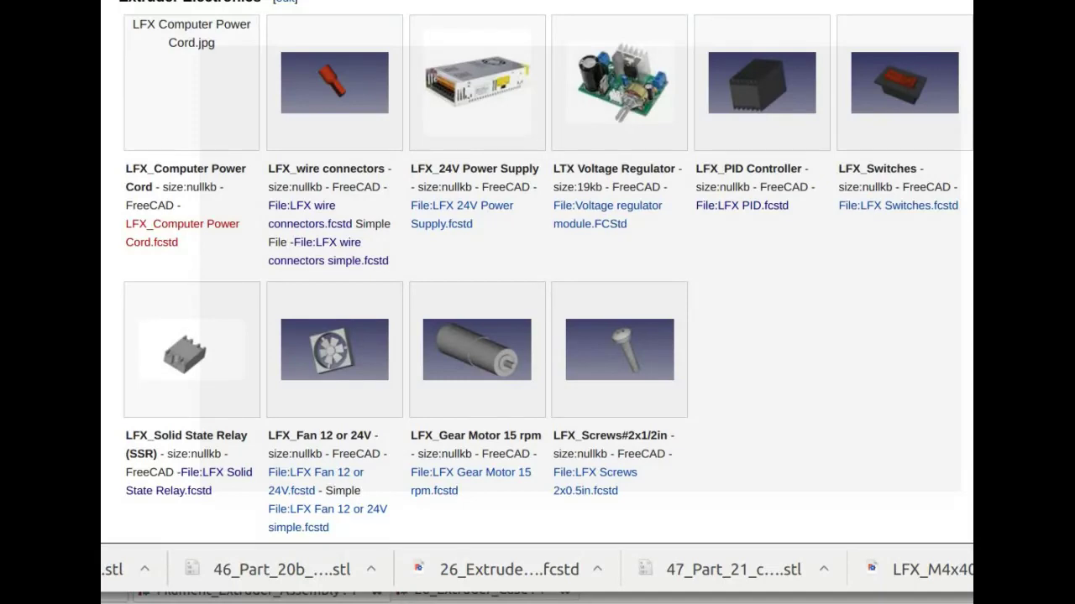
key(ctrl+Tab)
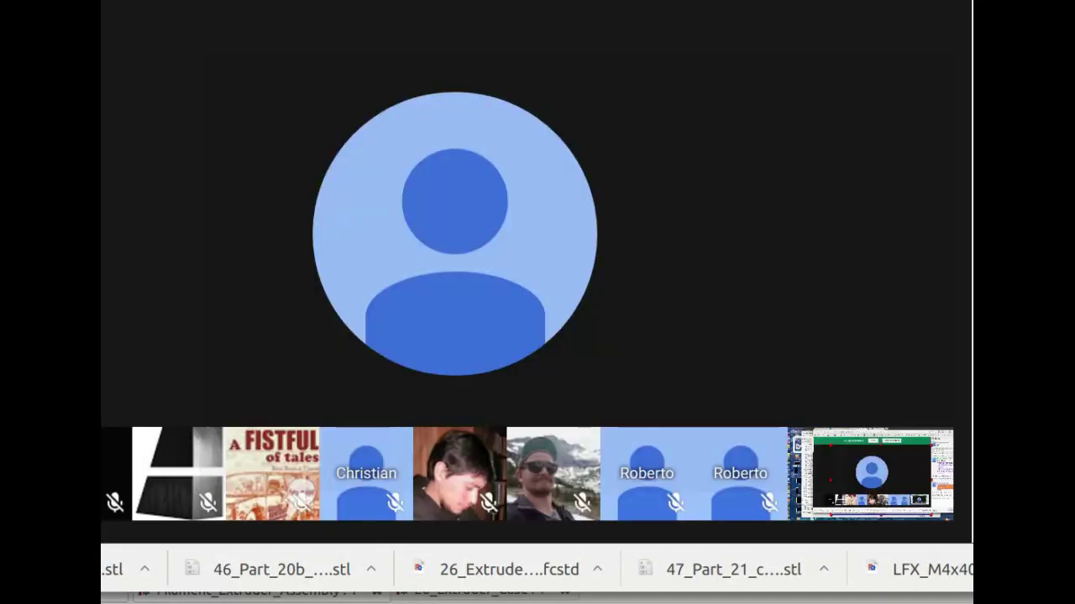
key(ctrl+Tab)
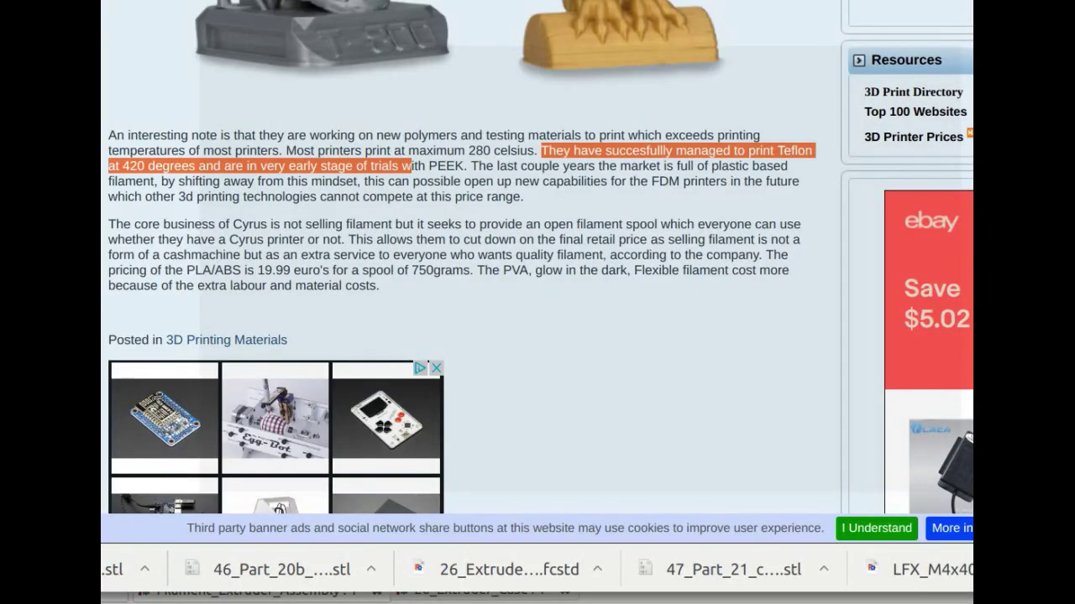
key(ctrl+Tab)
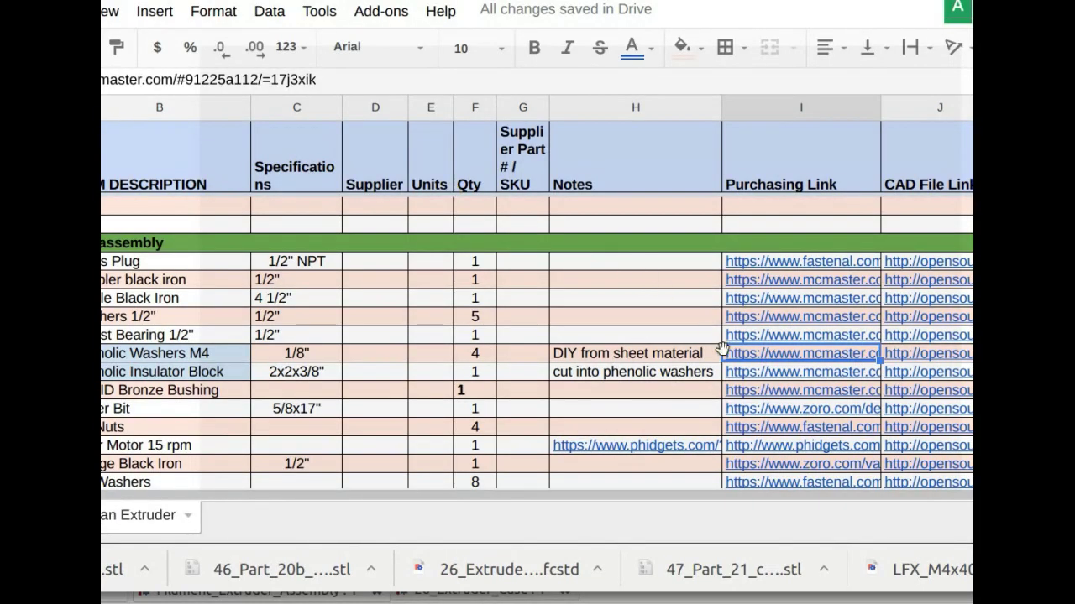
key(ctrl+Tab)
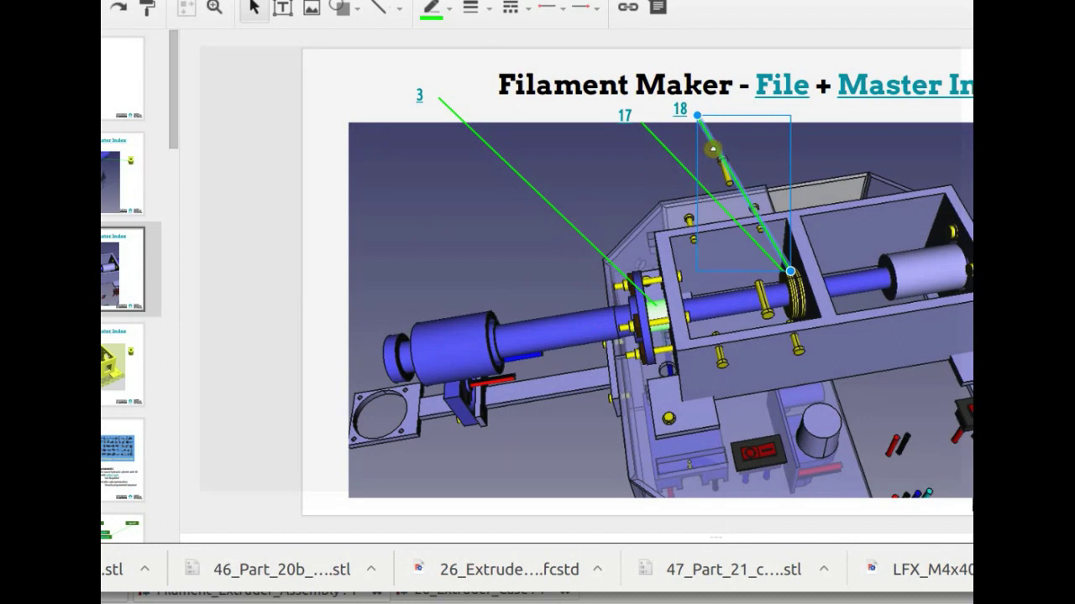
Step: Duplicate label 18's leader line and run the copy from the picture's upper-left corner to the bolted flange on the shaft
key(ctrl+v)
key(Left)
key(Left)
key(Left)
key(Left)
key(Left)
key(Left)
key(Left)
key(Left)
key(Left)
key(Left)
key(Left)
key(Left)
key(Left)
key(Left)
key(Left)
key(Left)
key(Left)
key(Left)
key(Left)
key(Left)
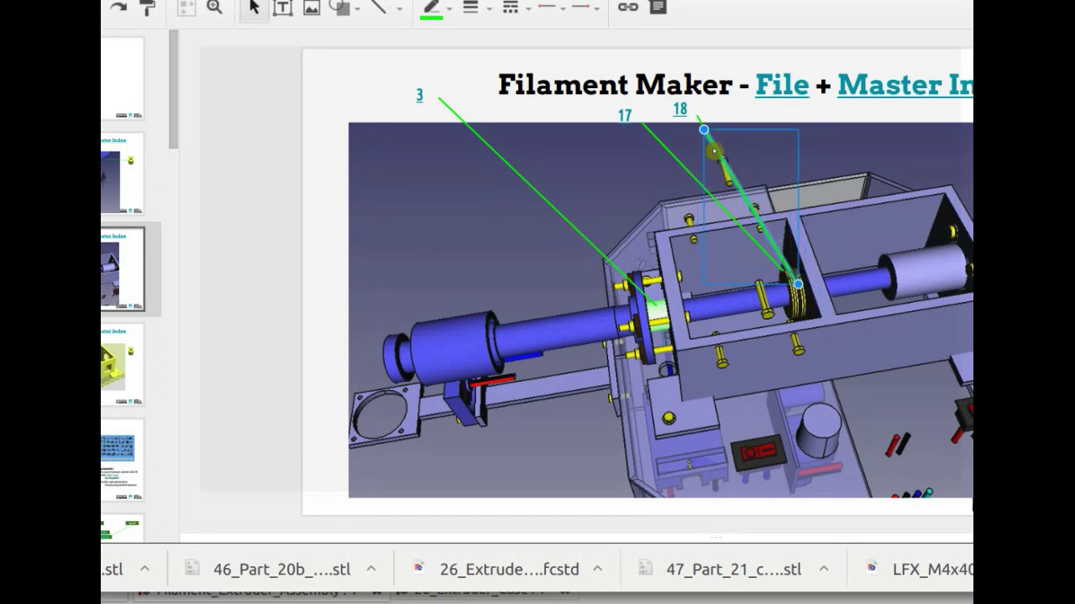
ctrl+drag(645, 284, 639, 319)
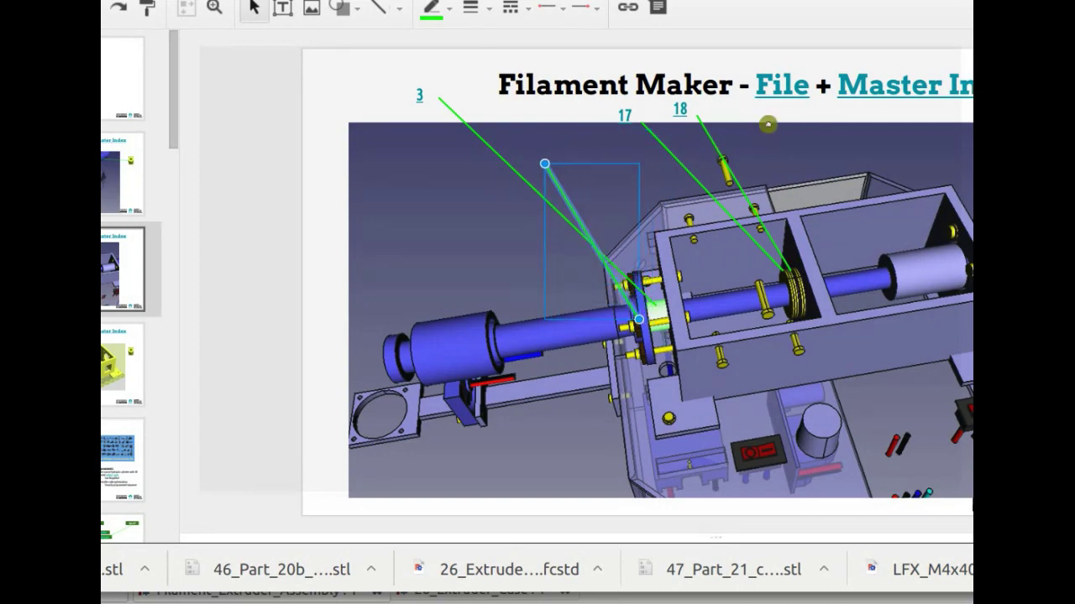
drag(544, 164, 359, 115)
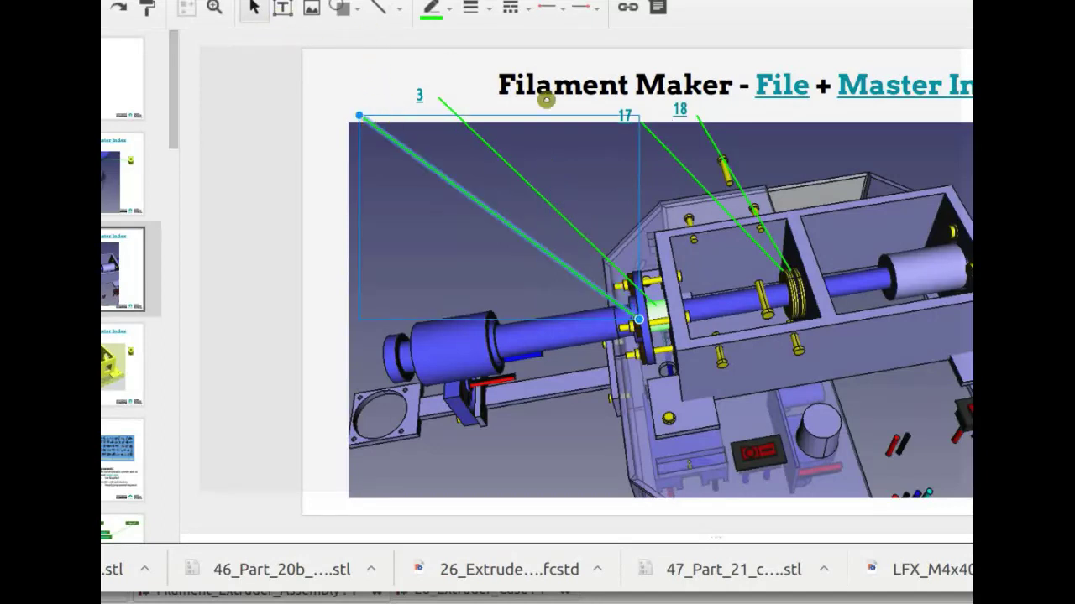
click(696, 106)
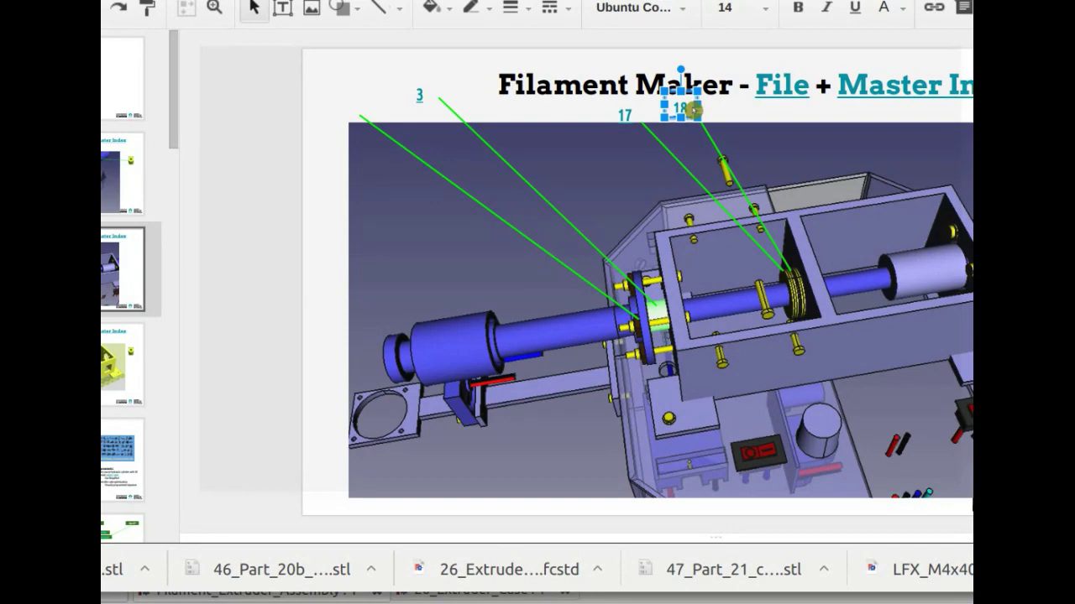
key(ctrl+v)
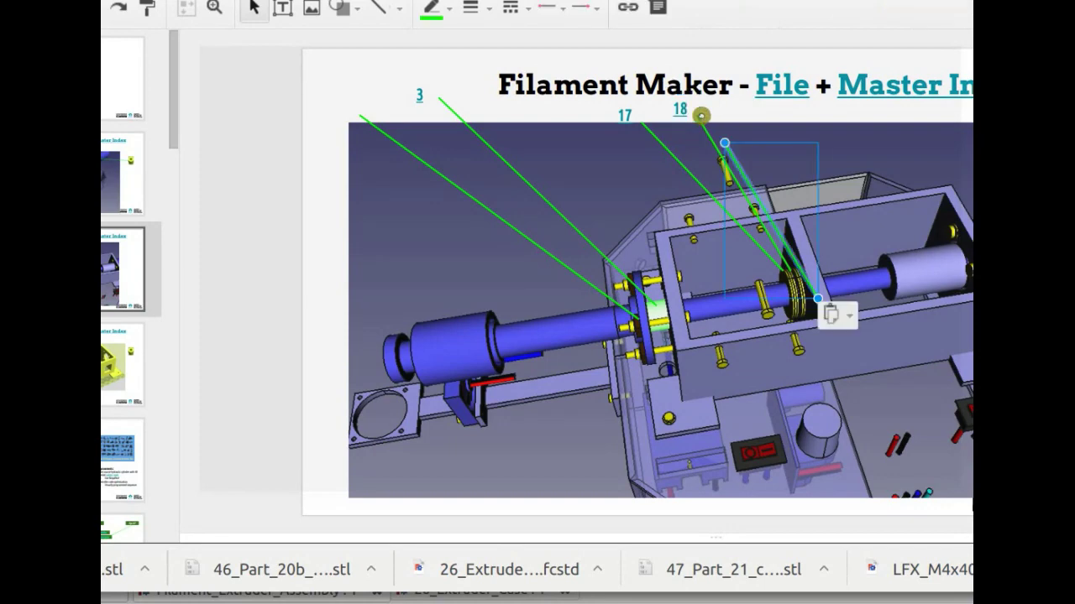
key(ctrl+z)
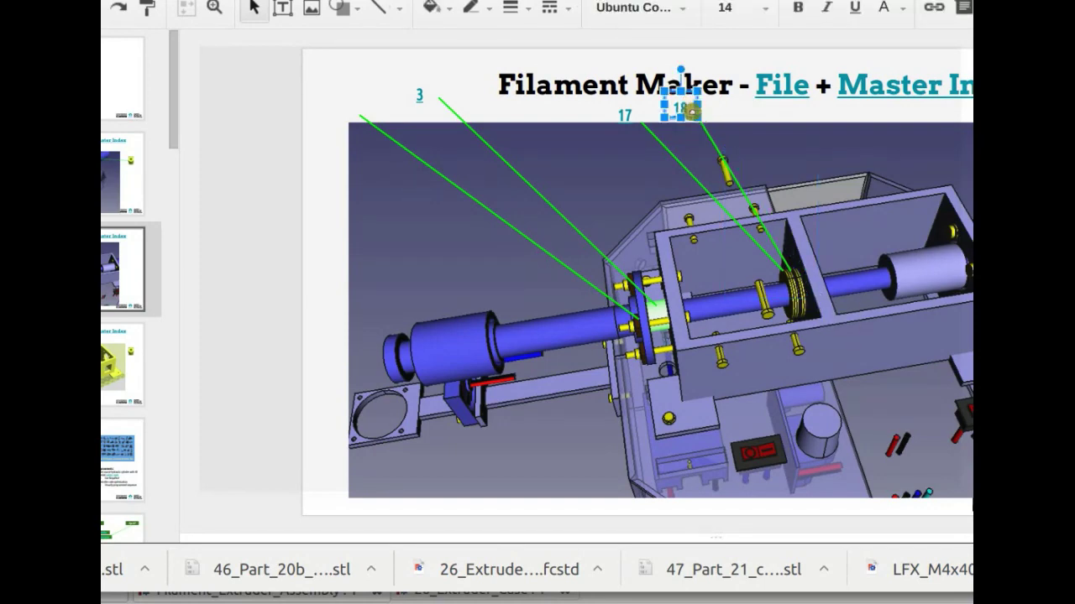
Step: Duplicate label 18 and place the copy at the start of the leader line from the picture's upper-left corner
key(ctrl+v)
key(Left)
key(Left)
key(Left)
key(Left)
key(Left)
key(Left)
key(Left)
key(Left)
key(Left)
key(Left)
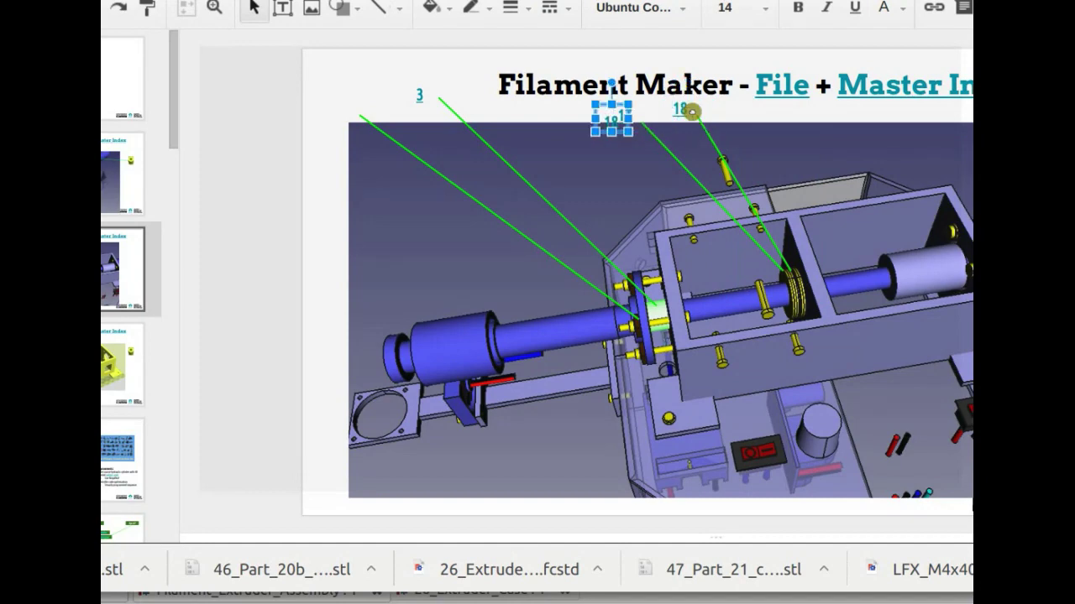
key(Left)
key(Left)
key(Left)
key(Left)
key(Left)
key(Left)
key(Left)
key(Left)
key(Left)
key(Left)
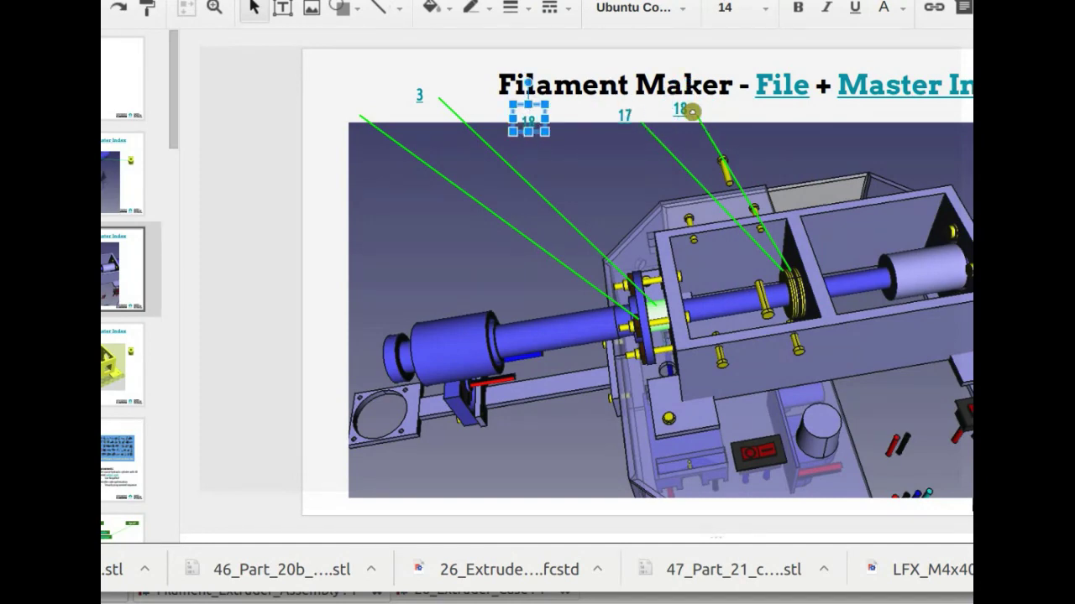
key(Left)
key(Left)
key(Left)
key(Left)
key(Left)
key(Left)
key(Left)
key(Left)
key(Left)
key(Left)
key(Left)
key(Left)
key(Left)
key(Left)
key(Left)
key(Left)
key(Left)
key(Left)
key(Left)
key(Left)
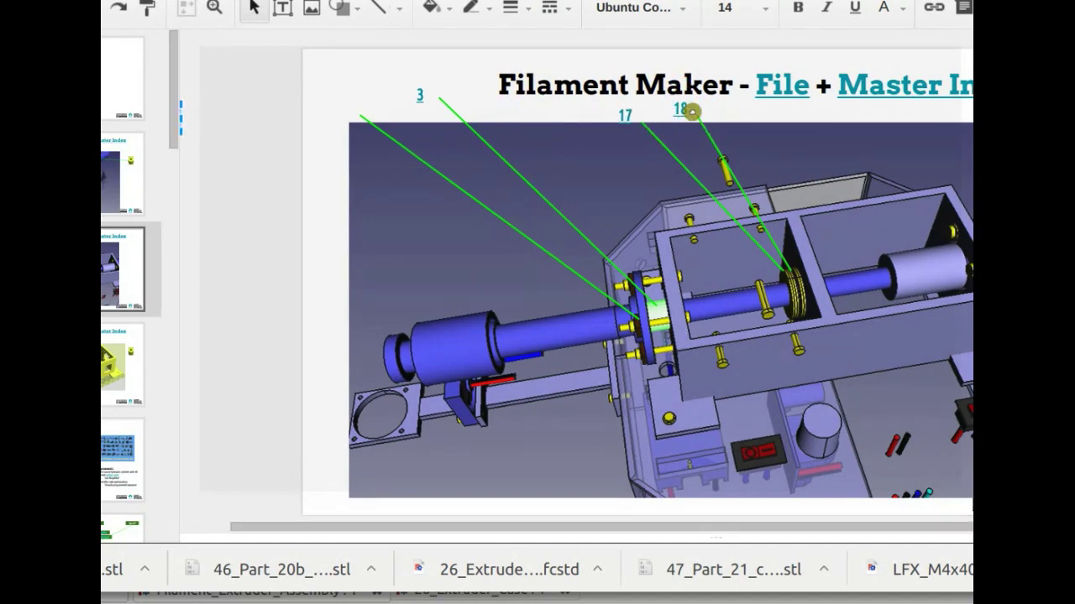
key(Right)
key(Right)
key(Right)
key(Right)
key(Right)
key(Right)
key(Right)
key(Right)
key(Right)
key(Right)
key(Right)
key(Right)
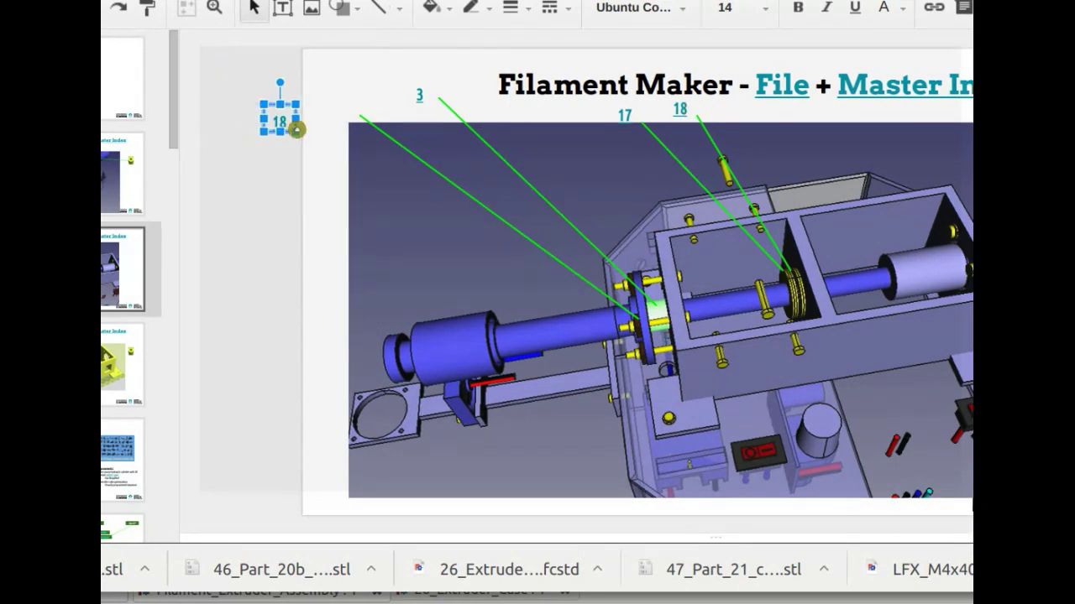
drag(296, 129, 344, 105)
Step: Renumber the copied label 20 and nudge it closer to the start of its leader line
click(339, 107)
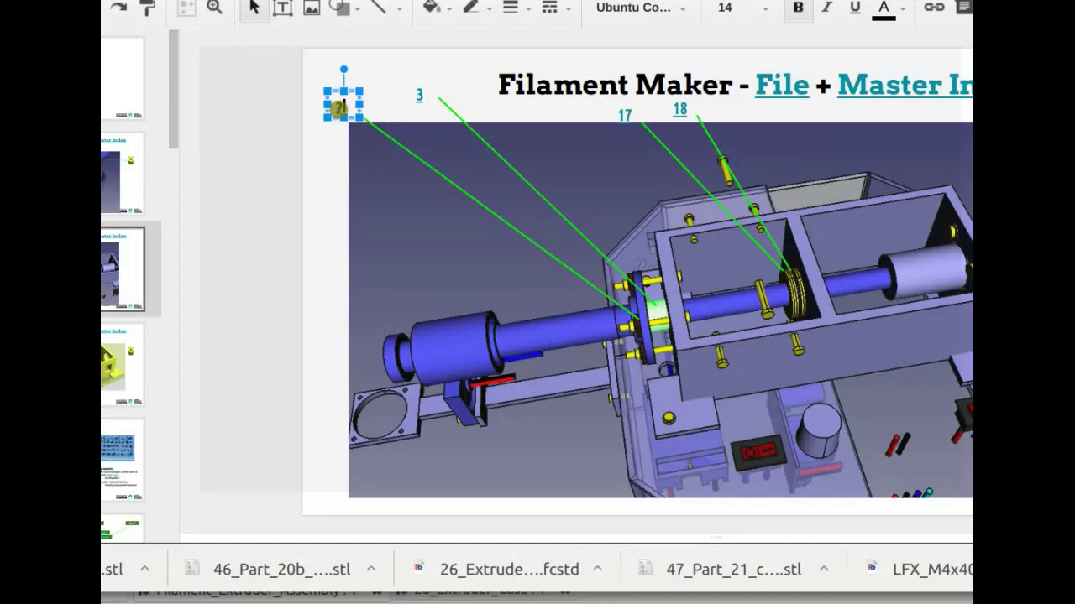
click(369, 109)
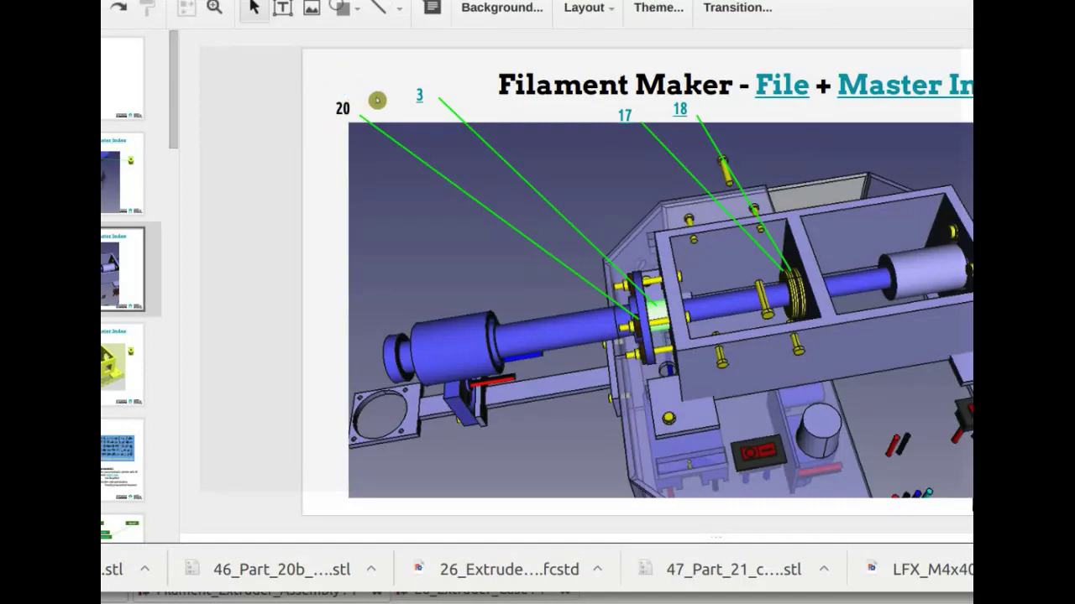
click(350, 104)
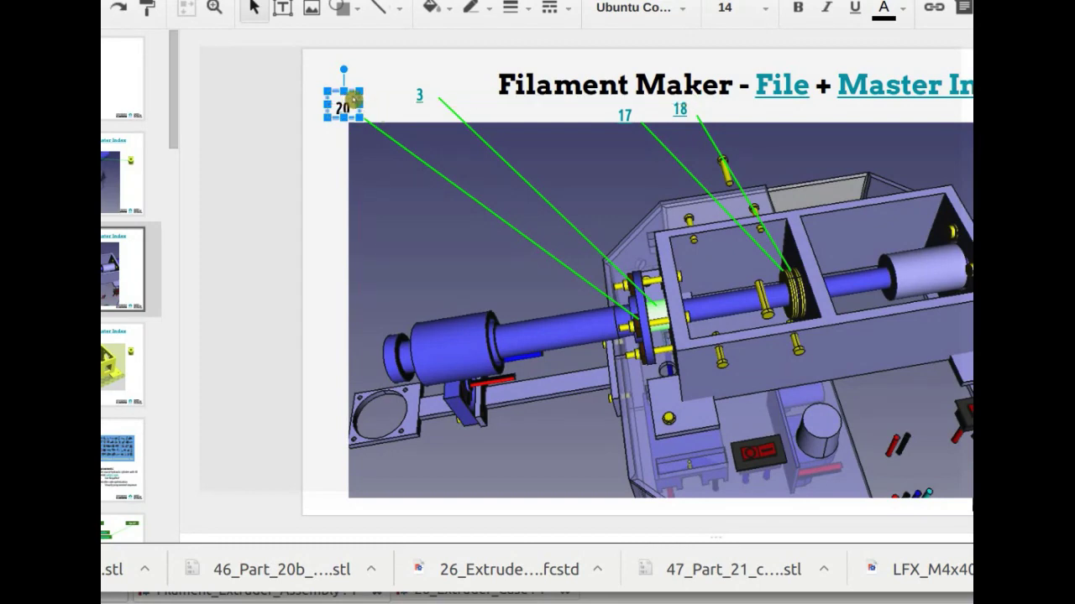
click(387, 113)
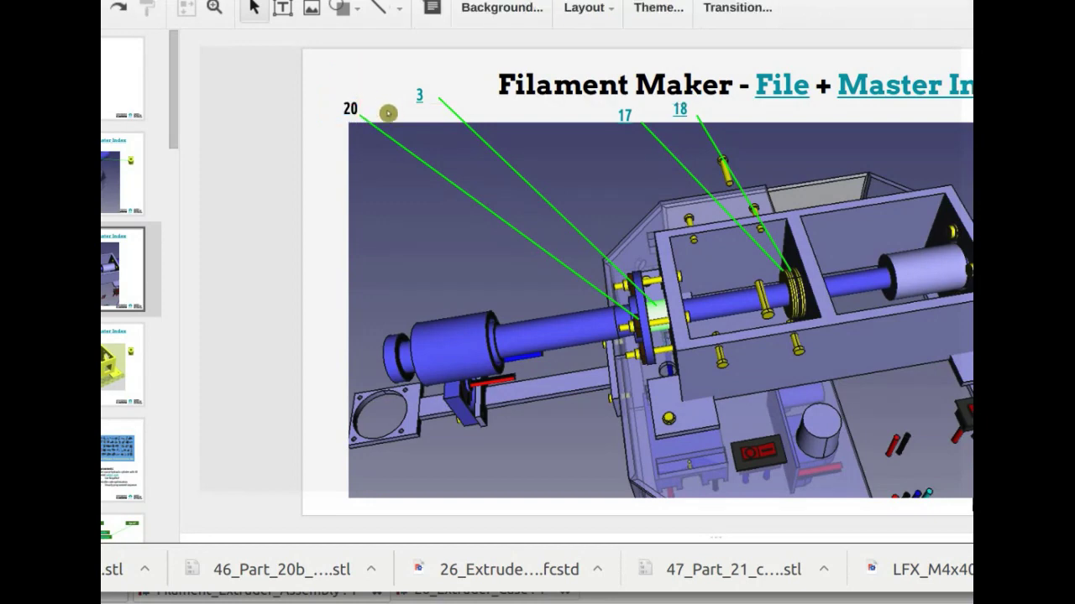
key(ctrl+Page_Up)
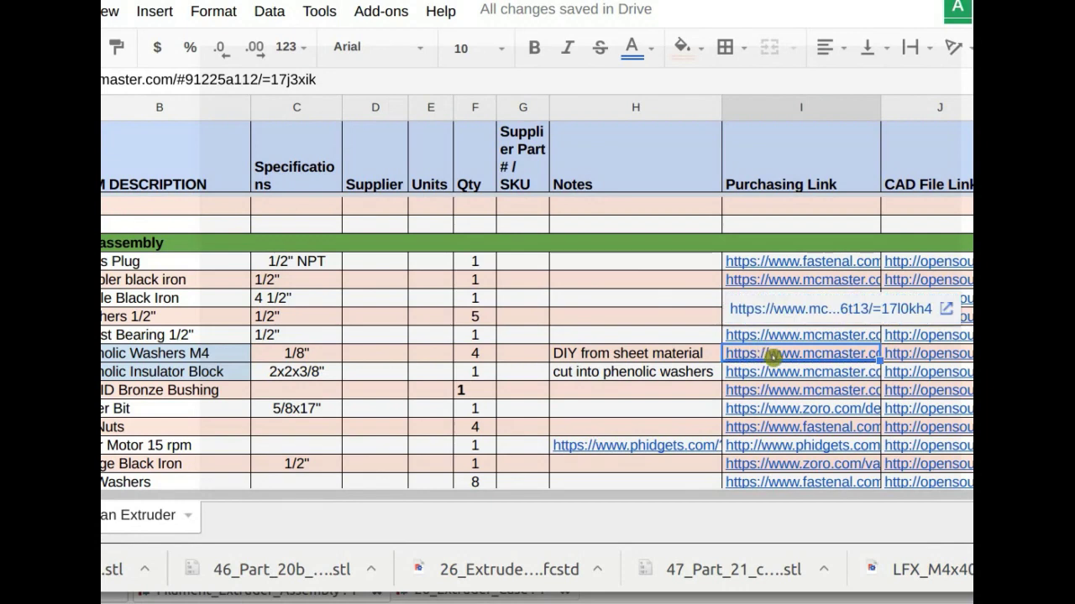
key(ctrl+Page_Down)
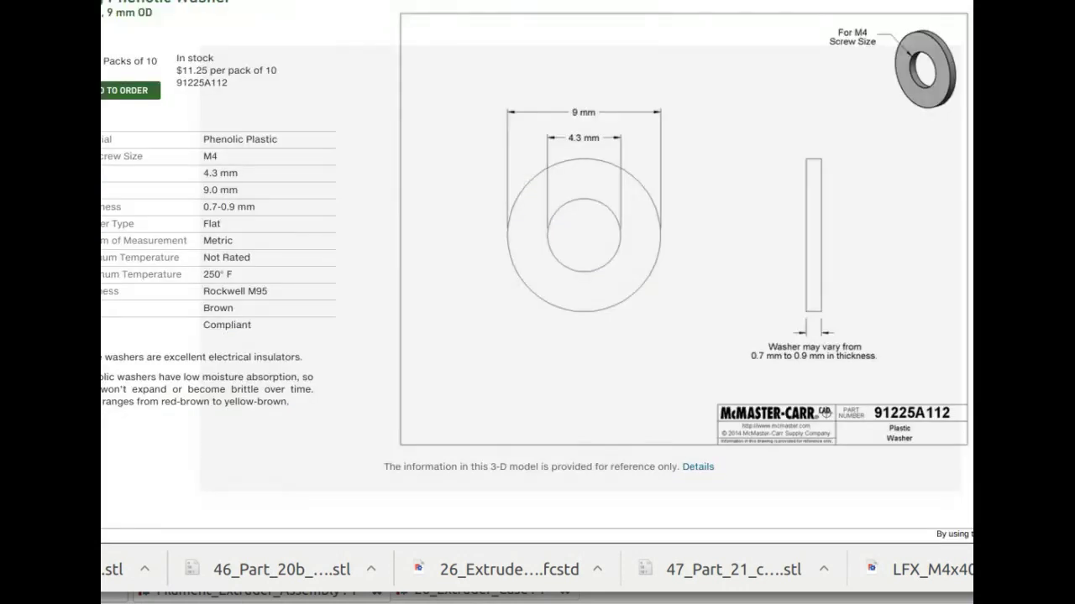
key(ctrl+Tab)
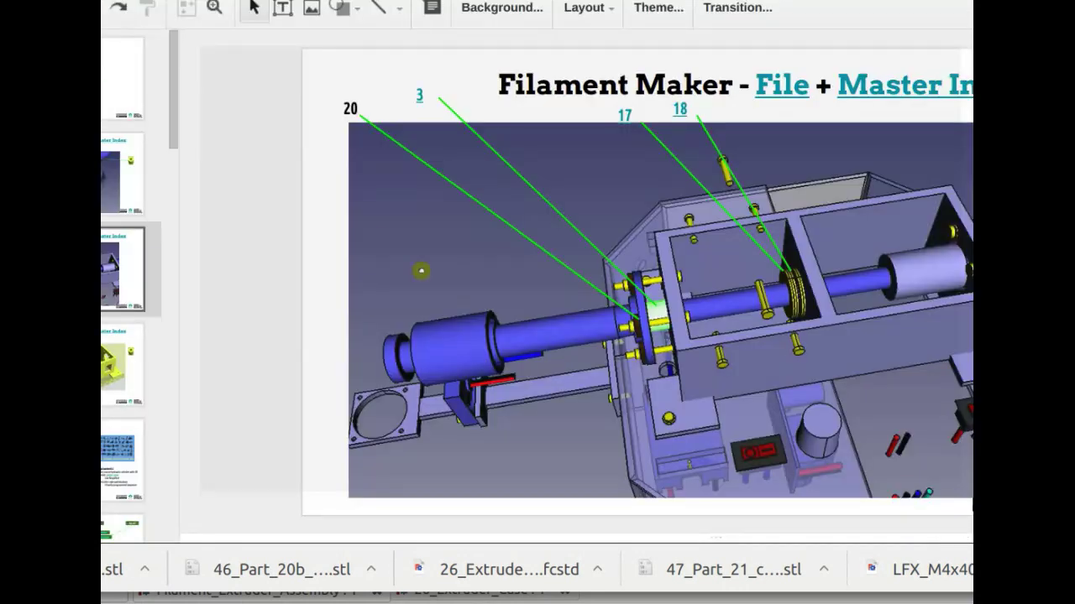
click(357, 109)
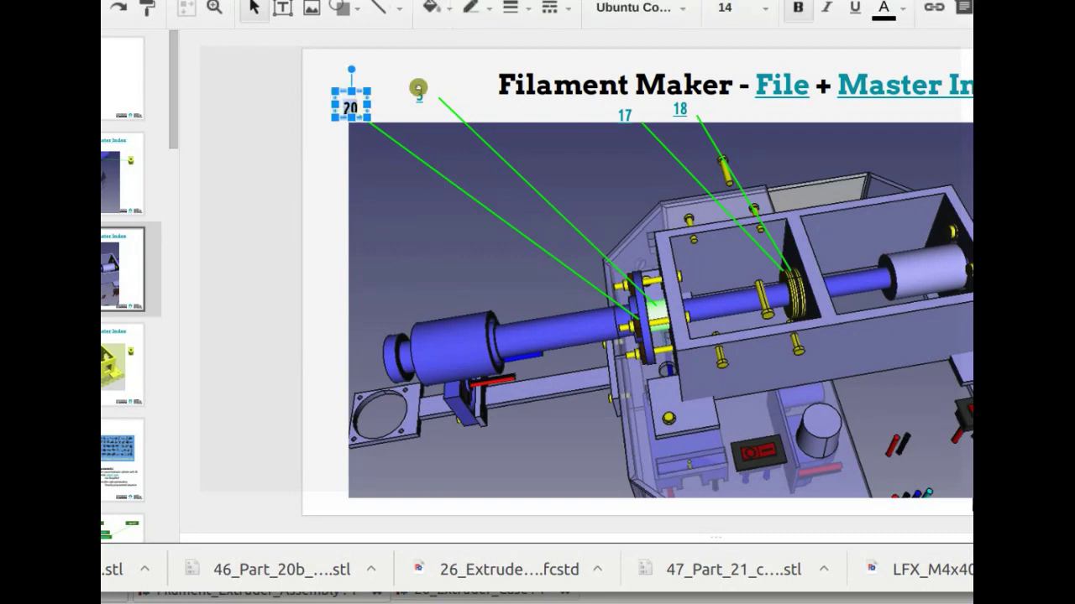
click(934, 12)
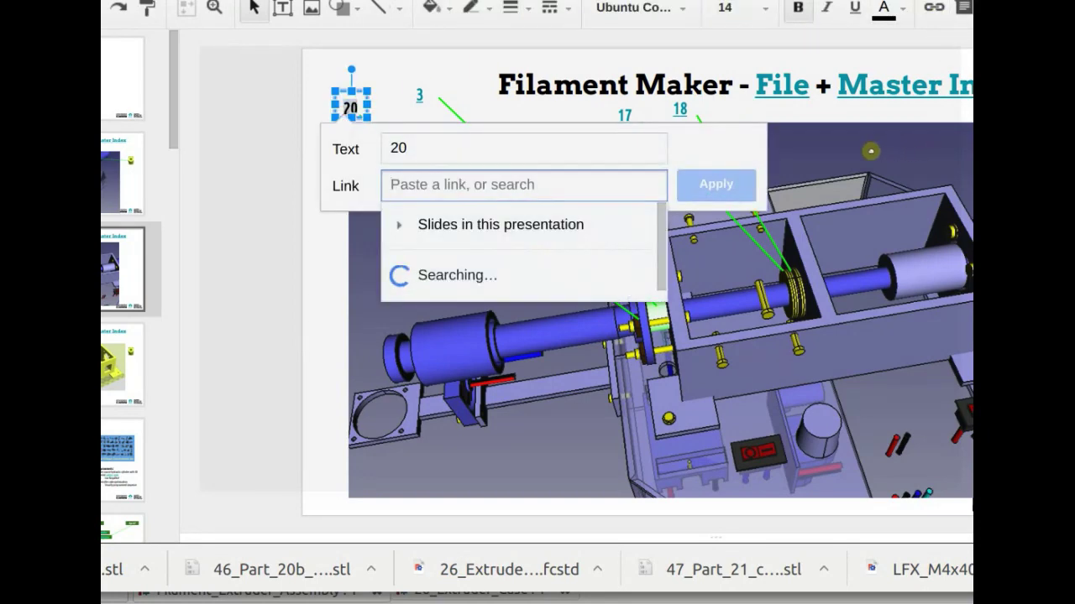
text(https://www.mcmaster.com/#91225a112/=17j3xik)
click(714, 185)
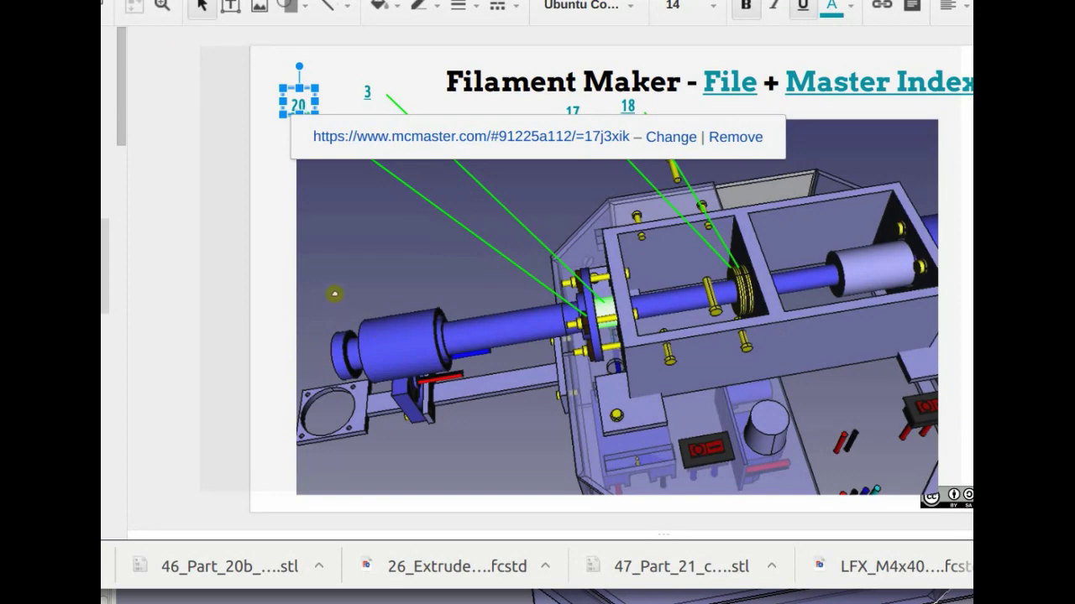
click(227, 262)
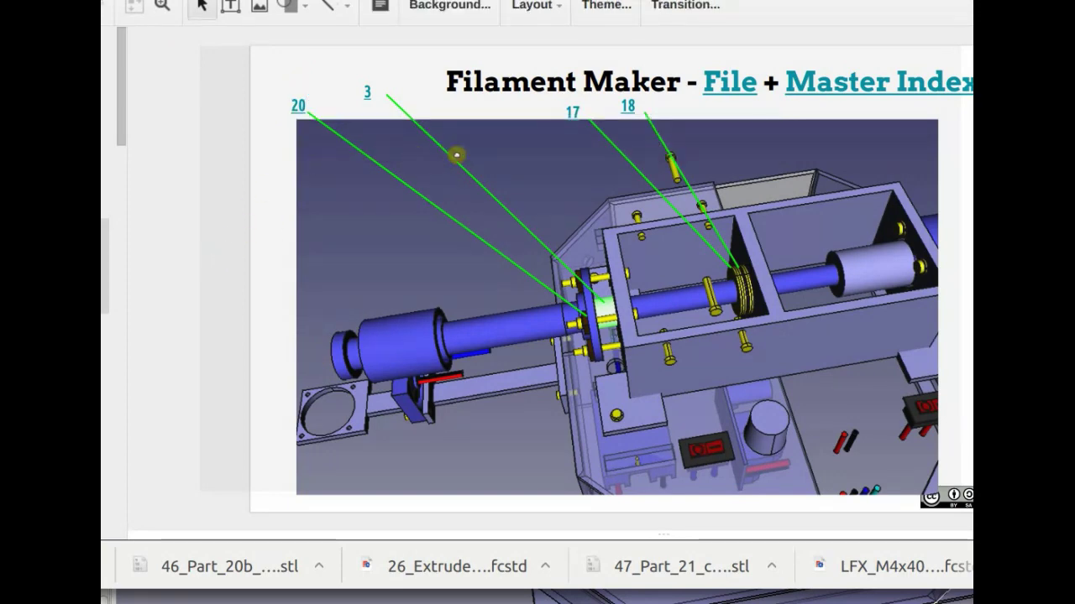
Step: Shift label 3 above the start of its leader line, and view the purchasing page from the bronze bushing row before returning to the slide
click(377, 84)
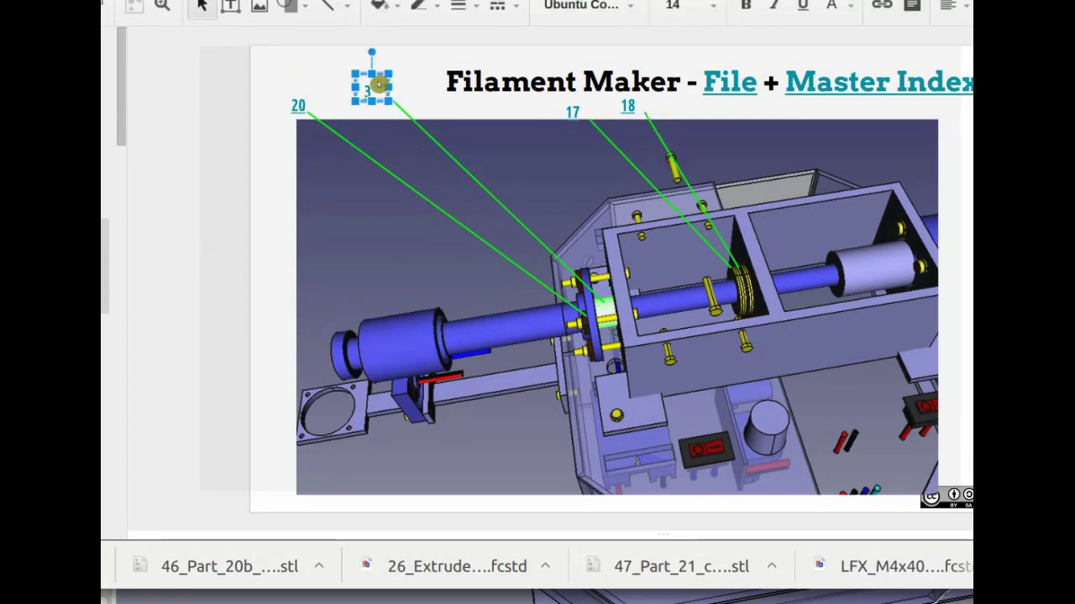
drag(380, 84, 397, 76)
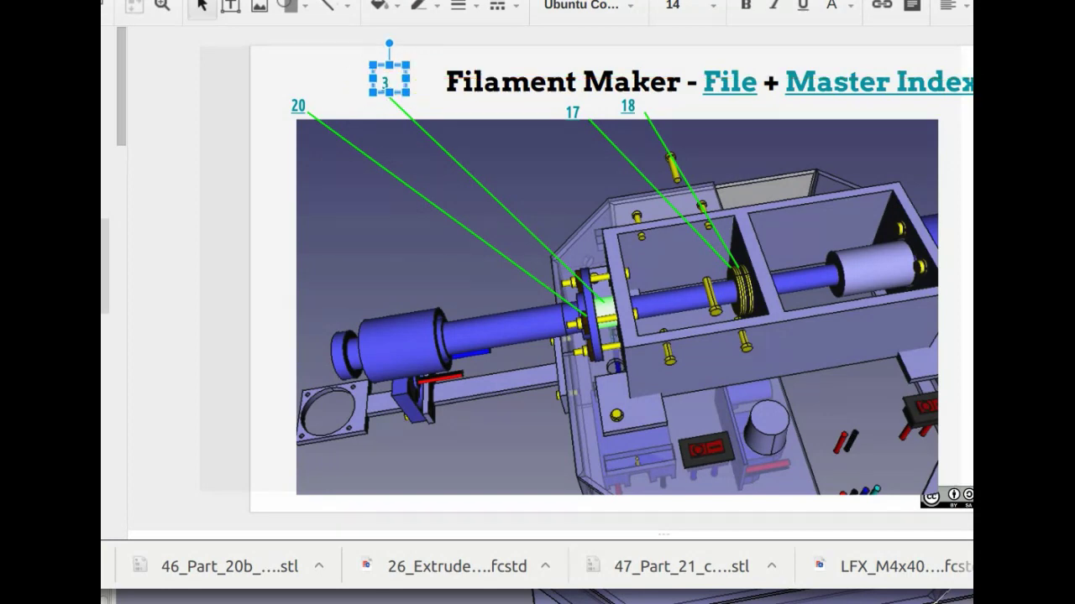
key(ctrl+Tab)
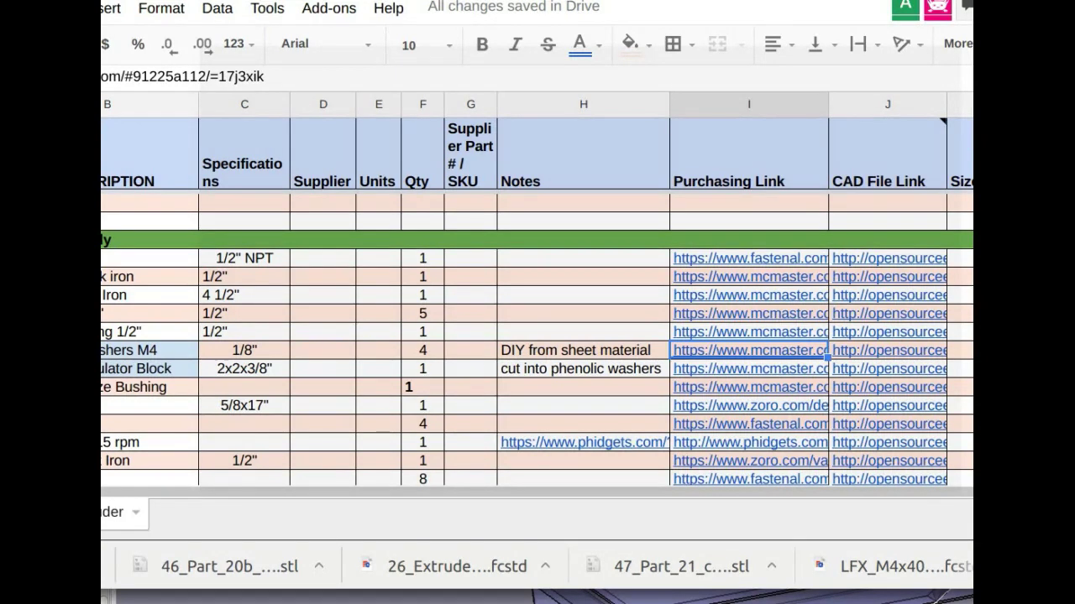
click(720, 388)
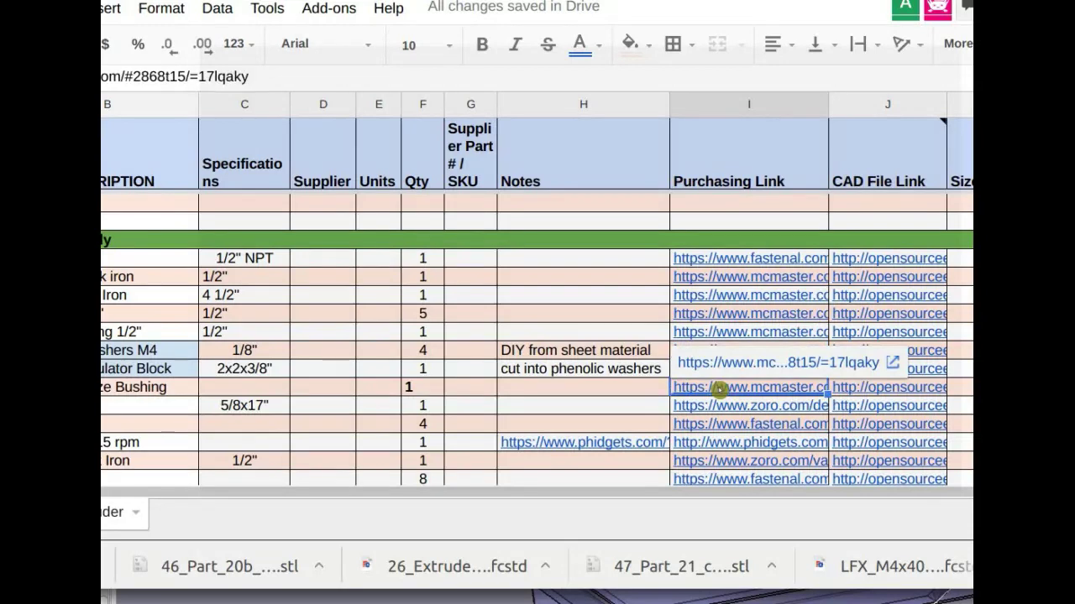
click(724, 361)
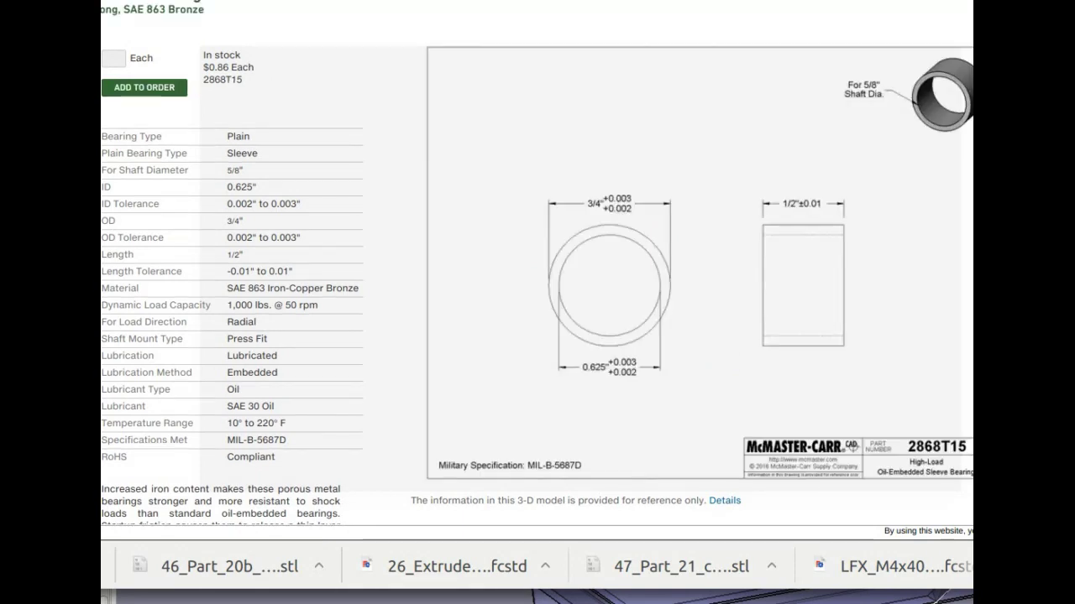
key(ctrl+shift+Tab)
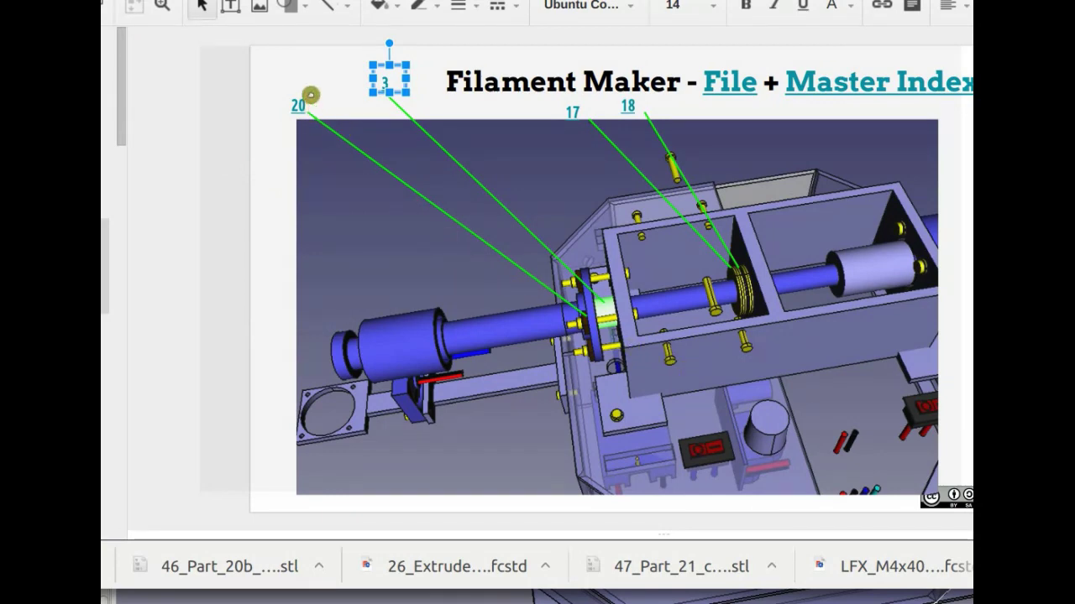
Step: Duplicate label 20 together with its leader line and position the copy directly above the original
drag(289, 89, 312, 114)
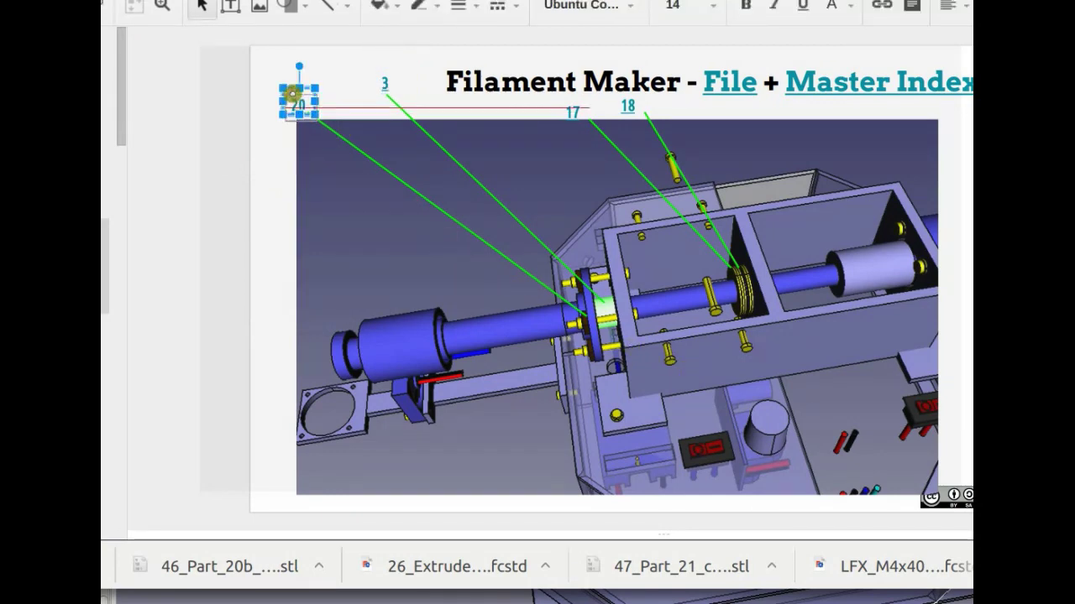
click(344, 142)
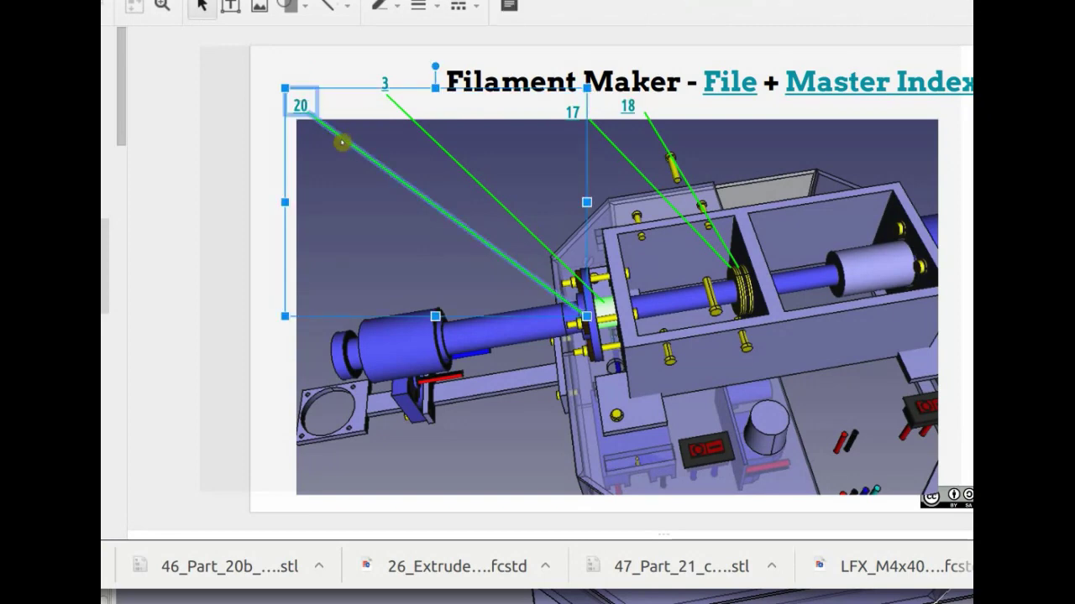
key(ctrl+v)
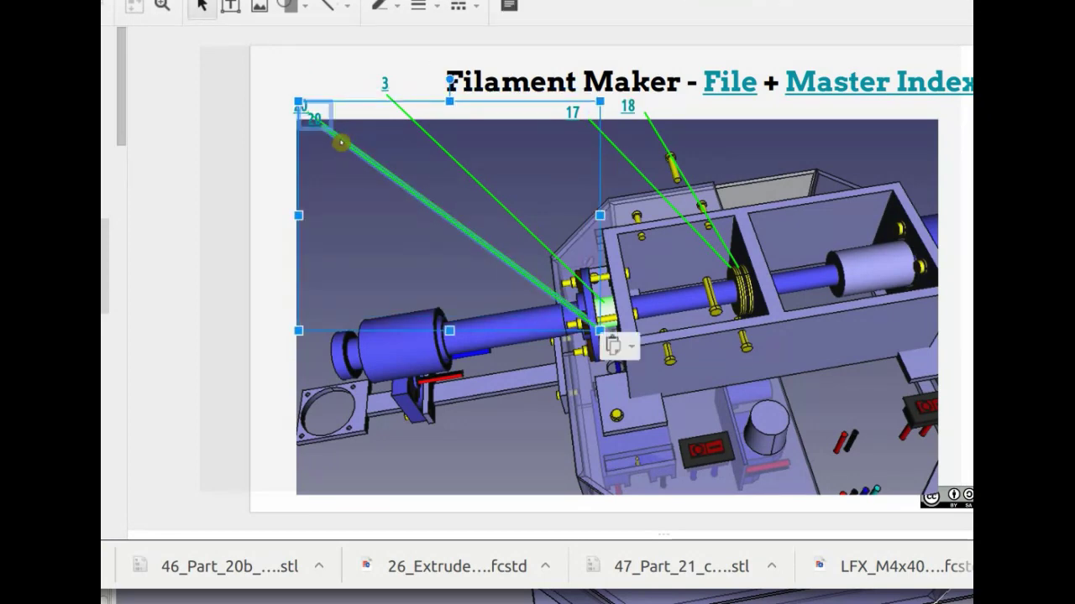
key(Up)
key(Up)
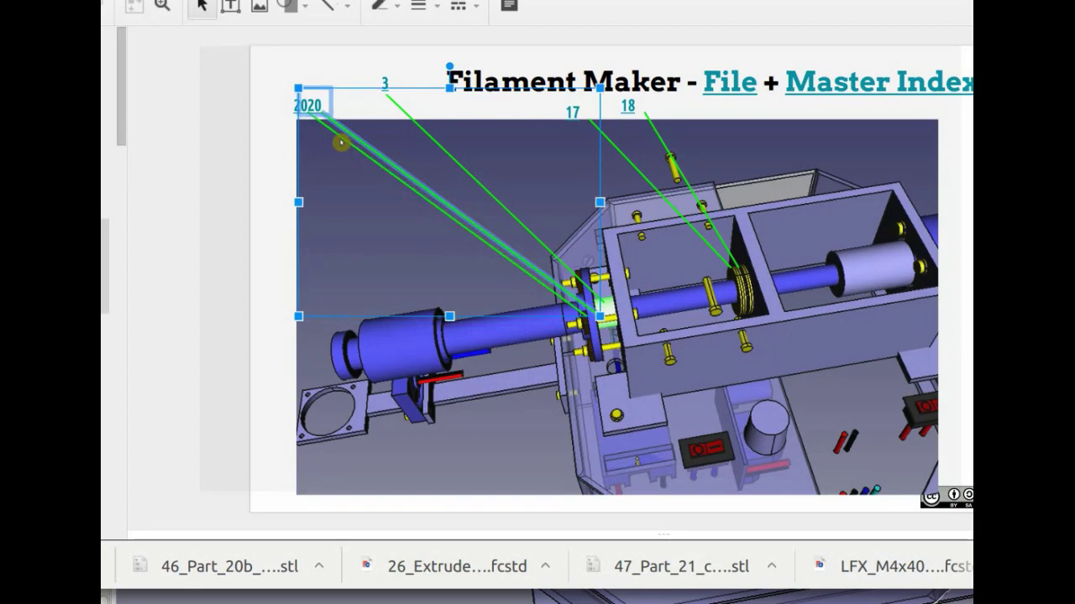
key(Up)
key(Left)
key(Left)
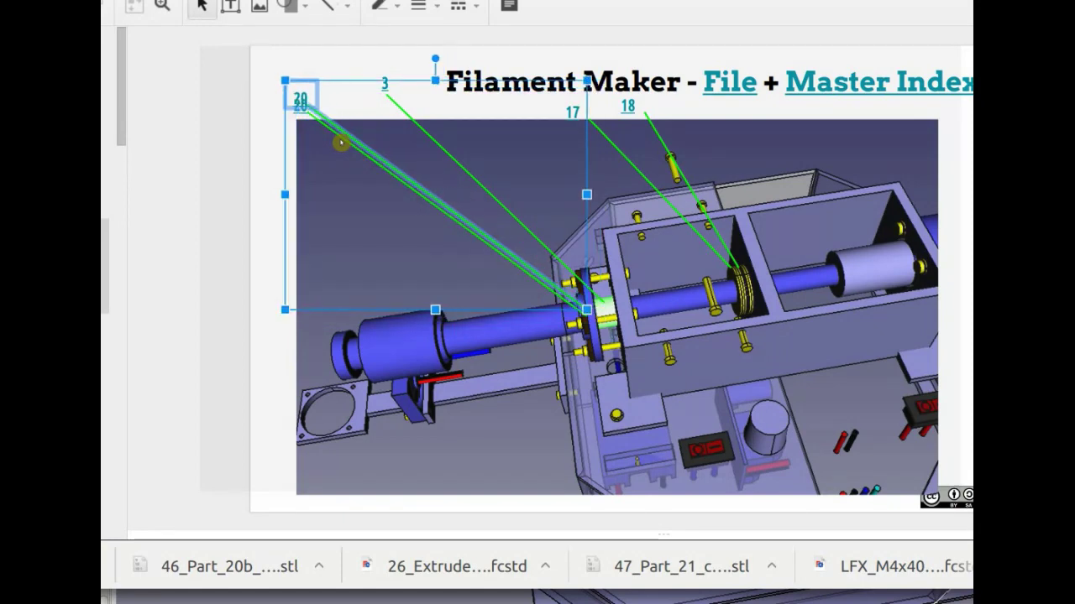
key(Up)
key(Up)
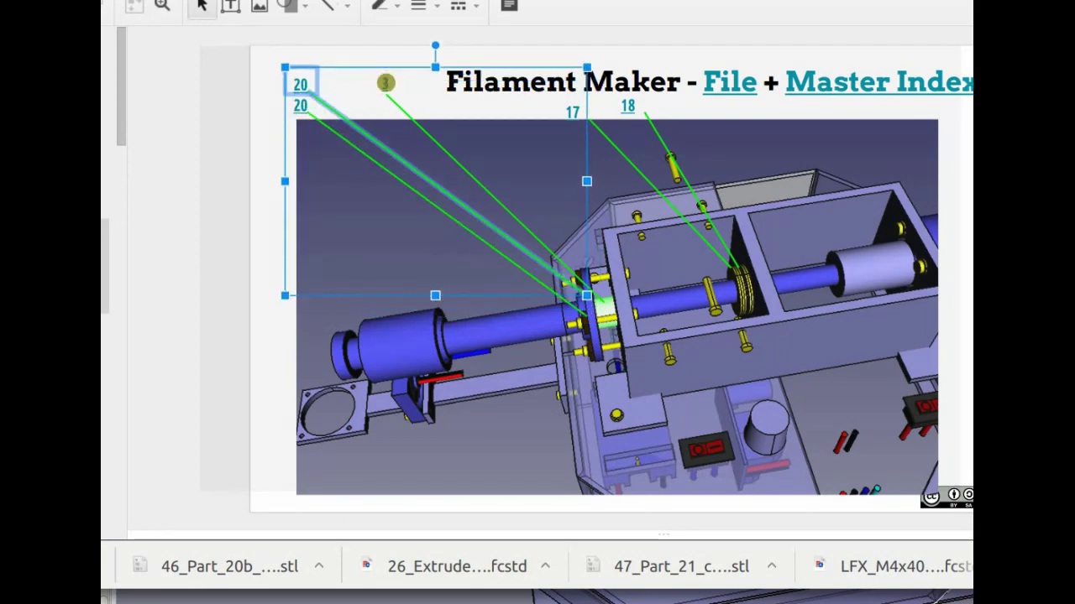
Step: Check the product page linked from label 3 and compare with the labels on the previous slide
click(385, 83)
click(478, 115)
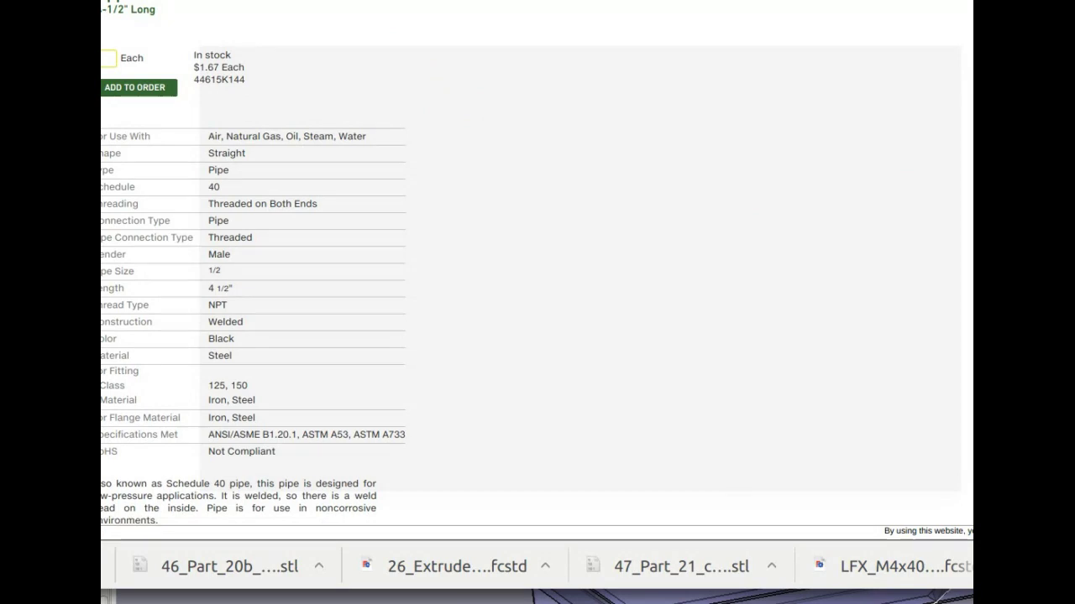
key(ctrl+w)
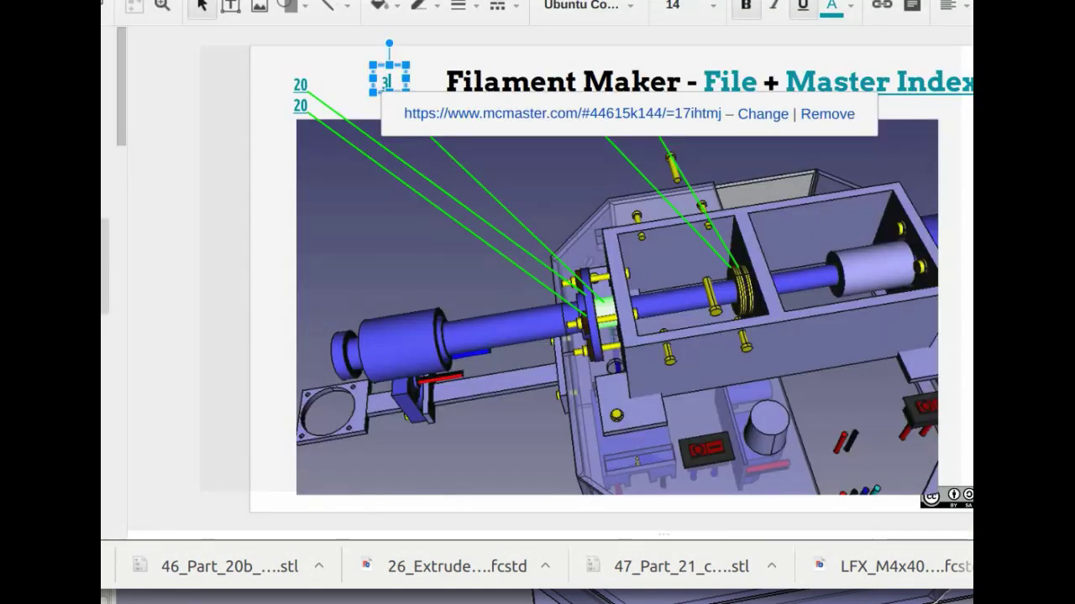
key(Page_Up)
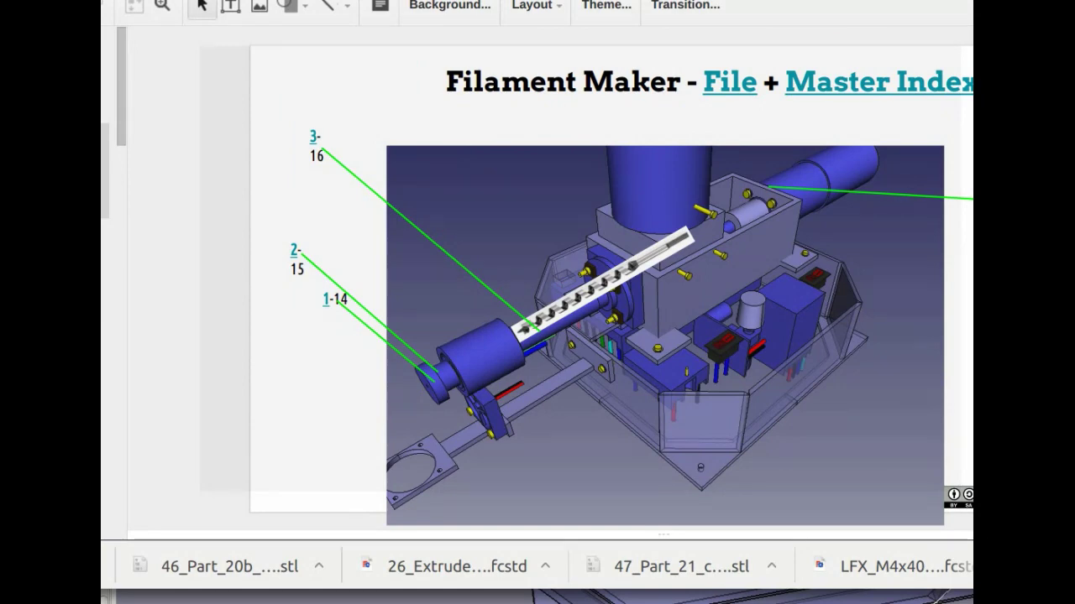
key(Page_Down)
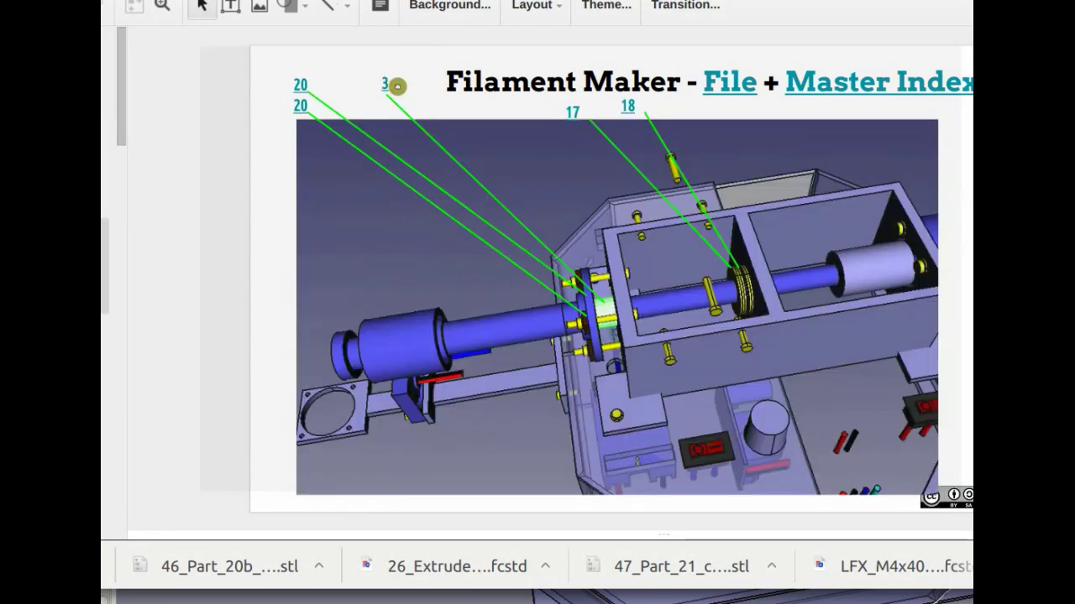
Step: Replace label 3 with the copied label 20, renumbered 22, and delete the copy's extra leader line
click(396, 85)
key(Delete)
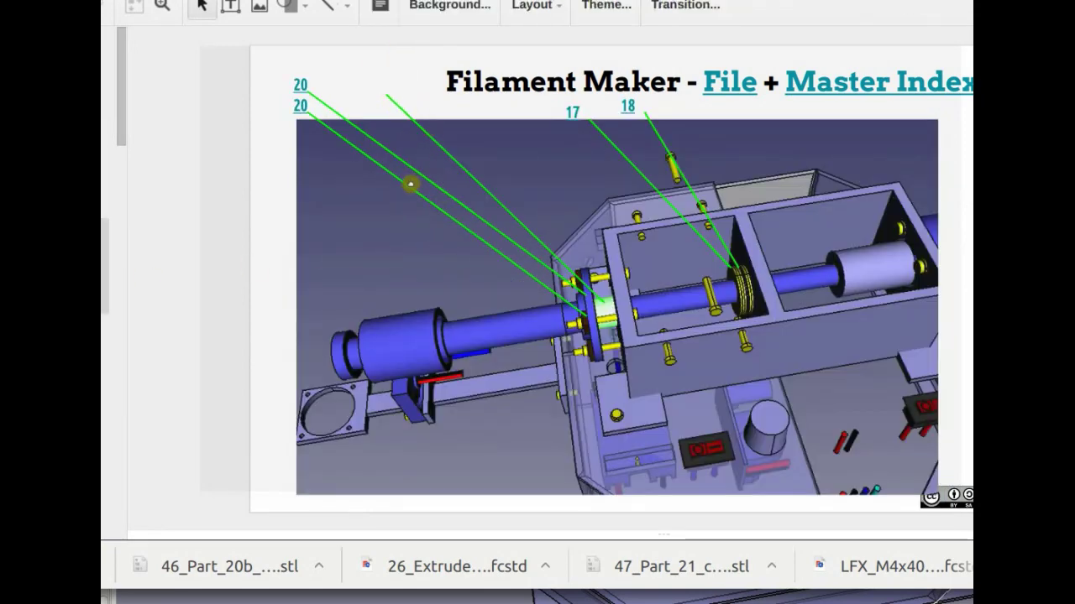
click(409, 171)
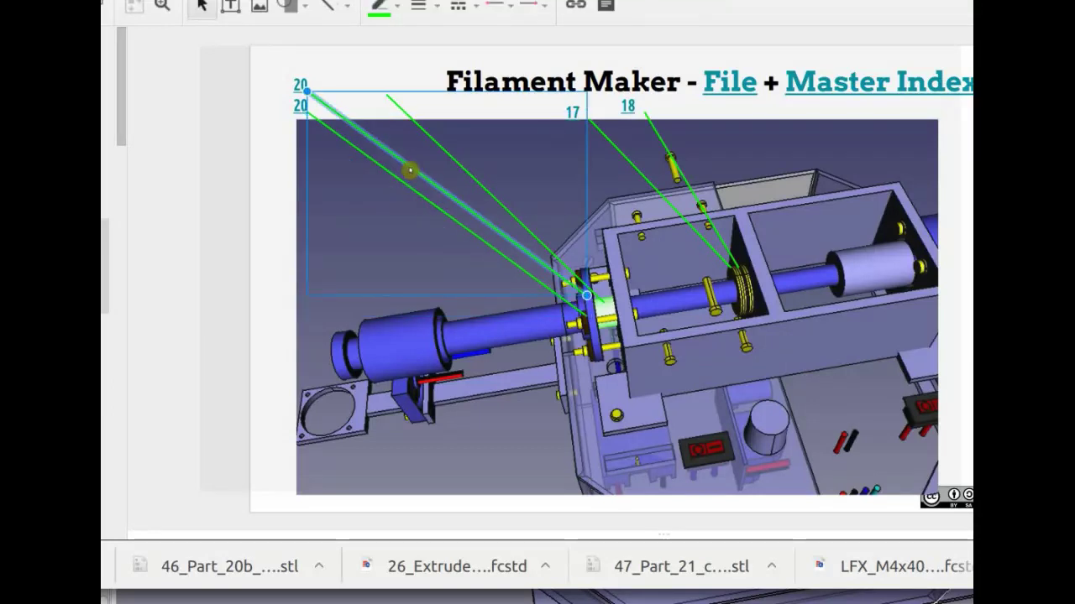
key(Delete)
drag(312, 89, 360, 82)
text(22)
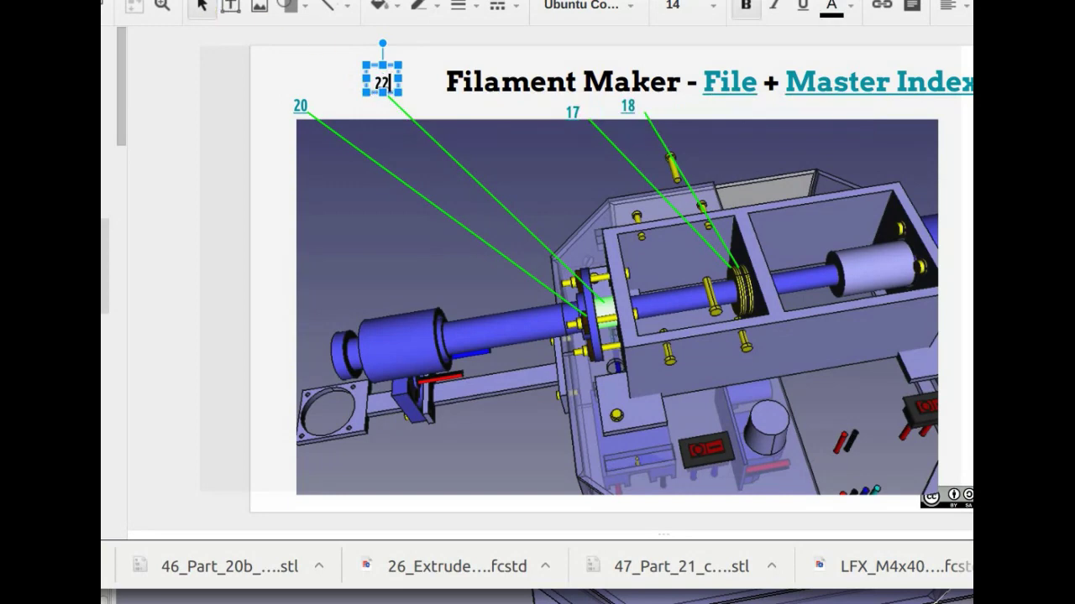
Step: Open the purchasing page of the bronze bushing row from the parts spreadsheet to check the part
key(ctrl+Page_Down)
key(ctrl+Page_Down)
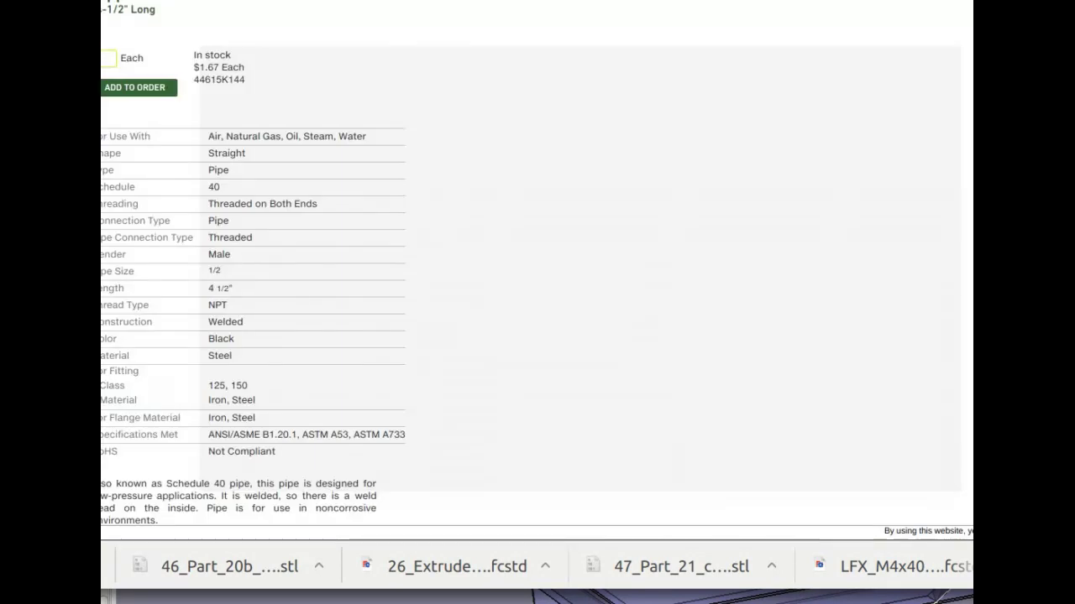
key(ctrl+Page_Up)
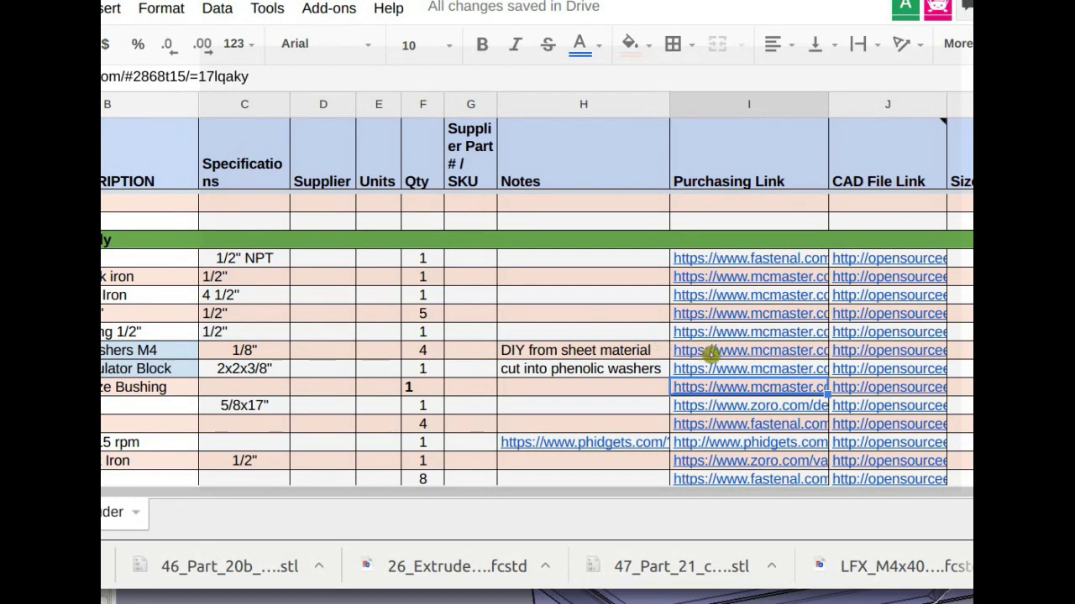
click(758, 386)
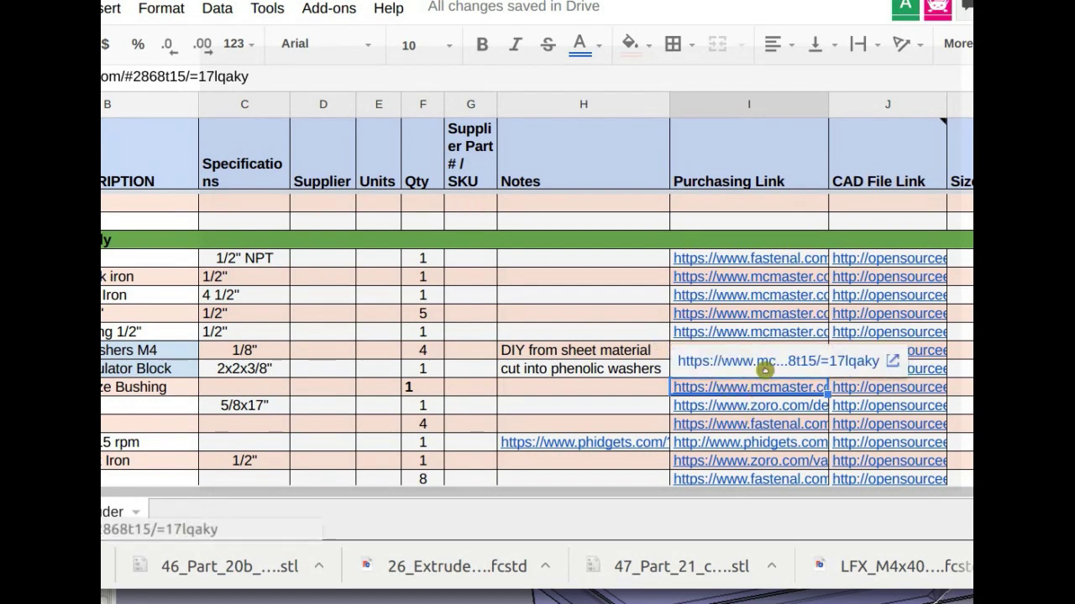
click(763, 364)
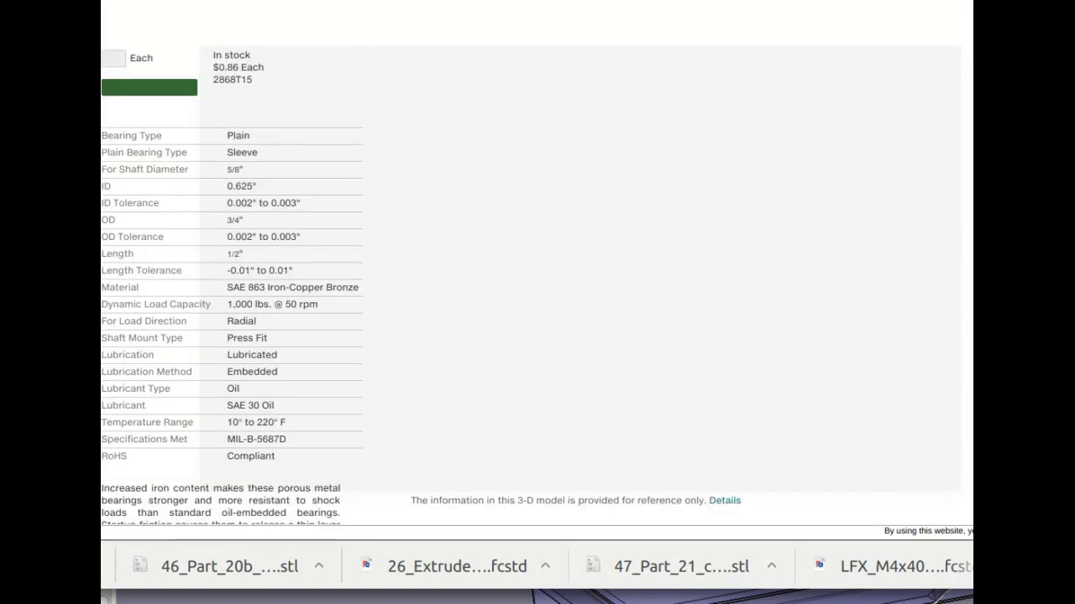
key(ctrl+shift+Tab)
key(BackSpace)
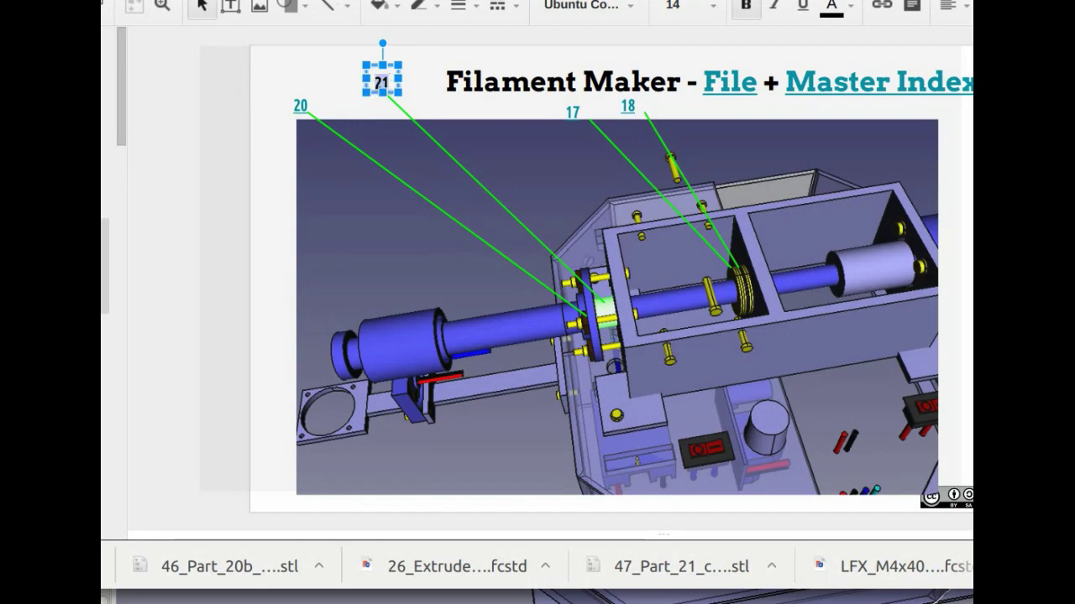
click(882, 6)
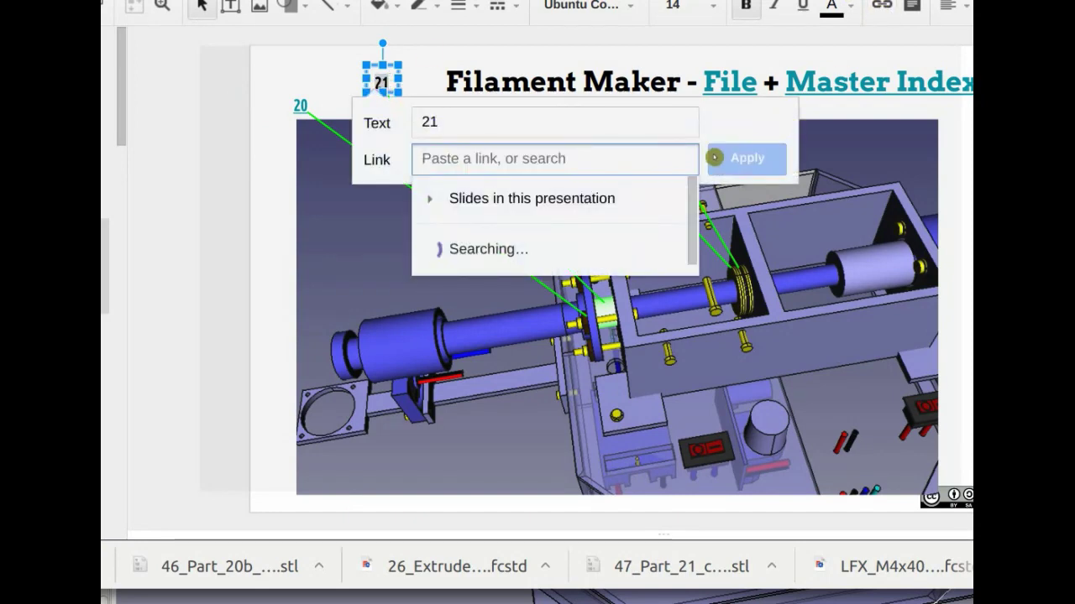
text(https://www.mcmaster.com/#2868t15/=17lqaky)
click(743, 161)
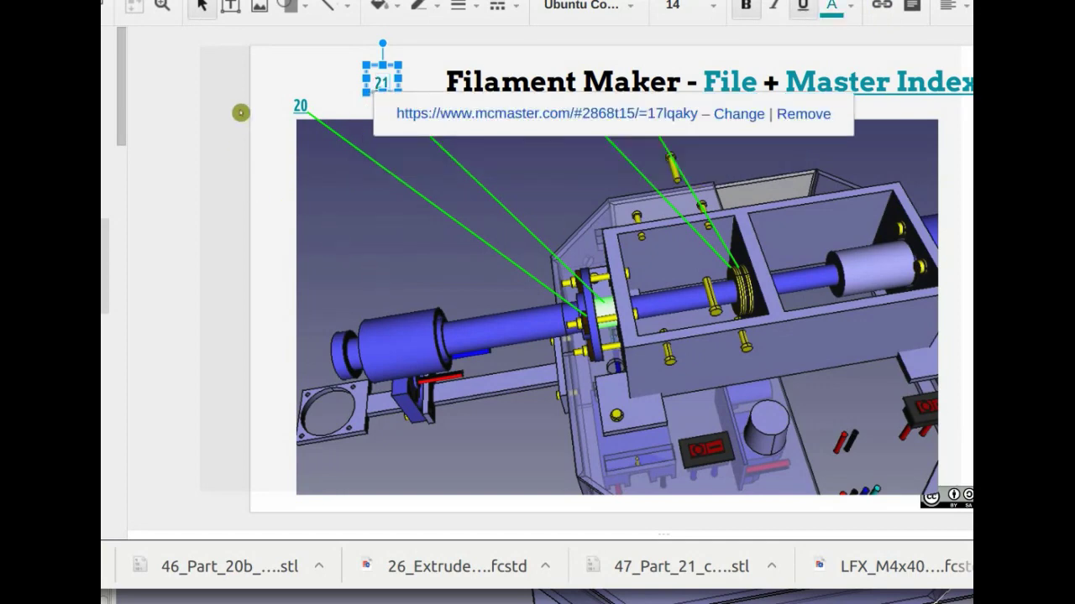
click(267, 55)
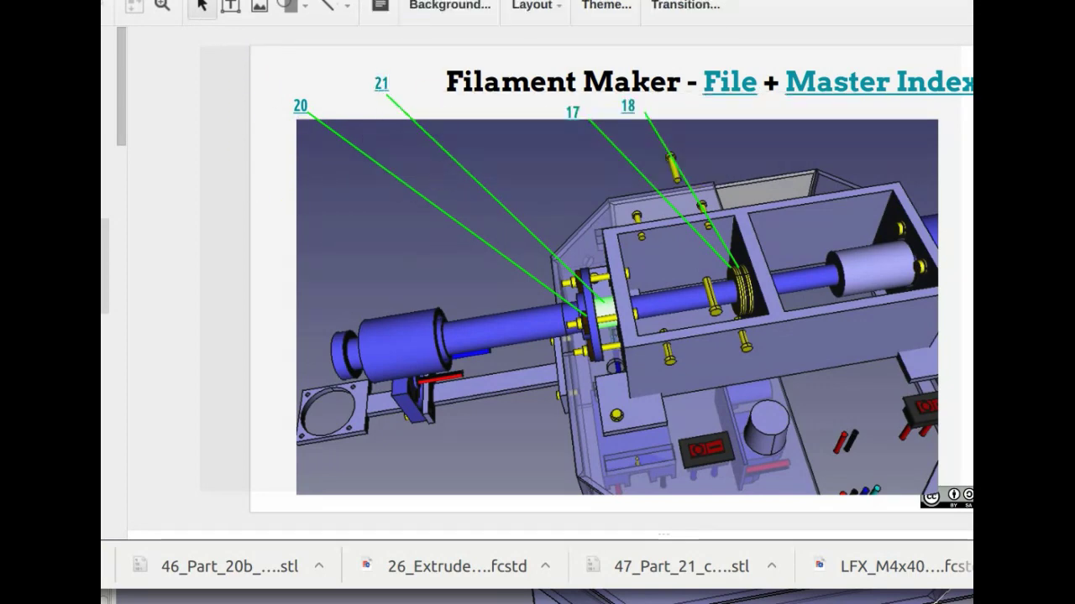
Step: Copy the purchasing link of the 5/8x17" row and go to the slide showing the auger bit on the model
click(252, 2)
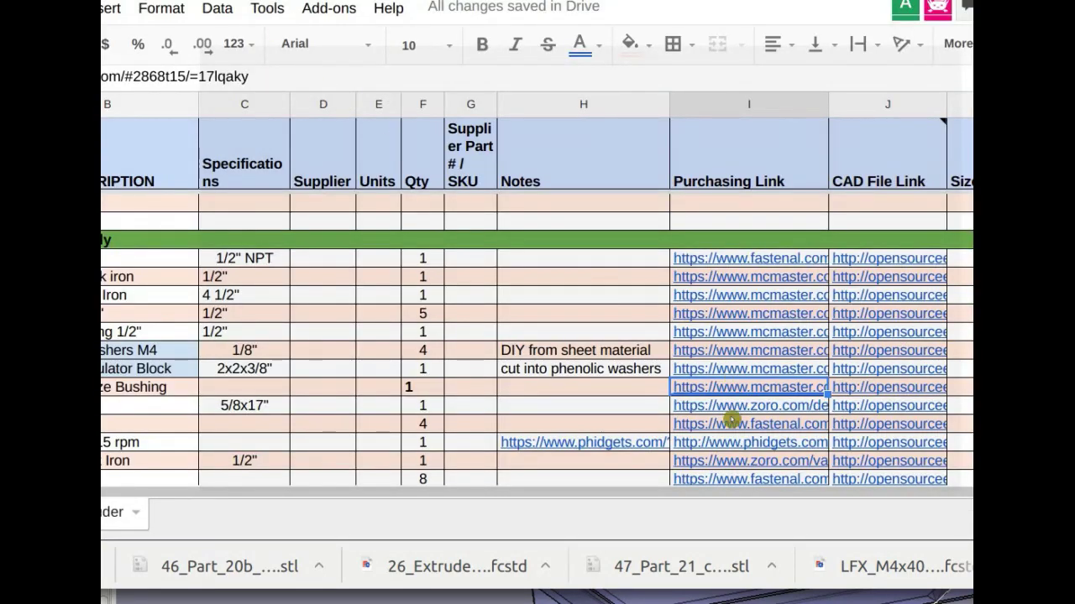
click(730, 413)
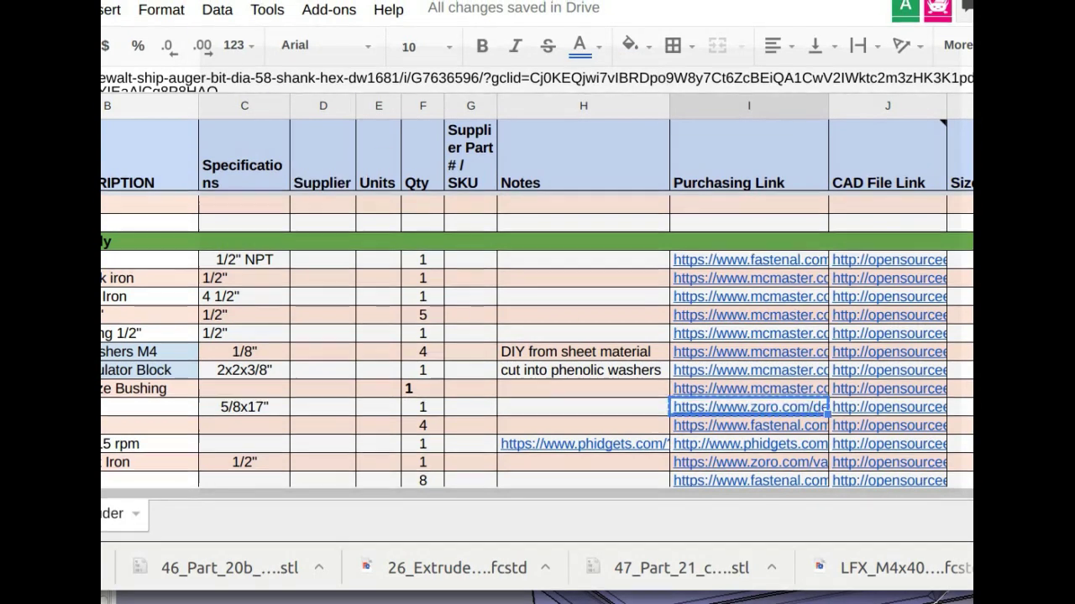
click(161, 1)
click(106, 187)
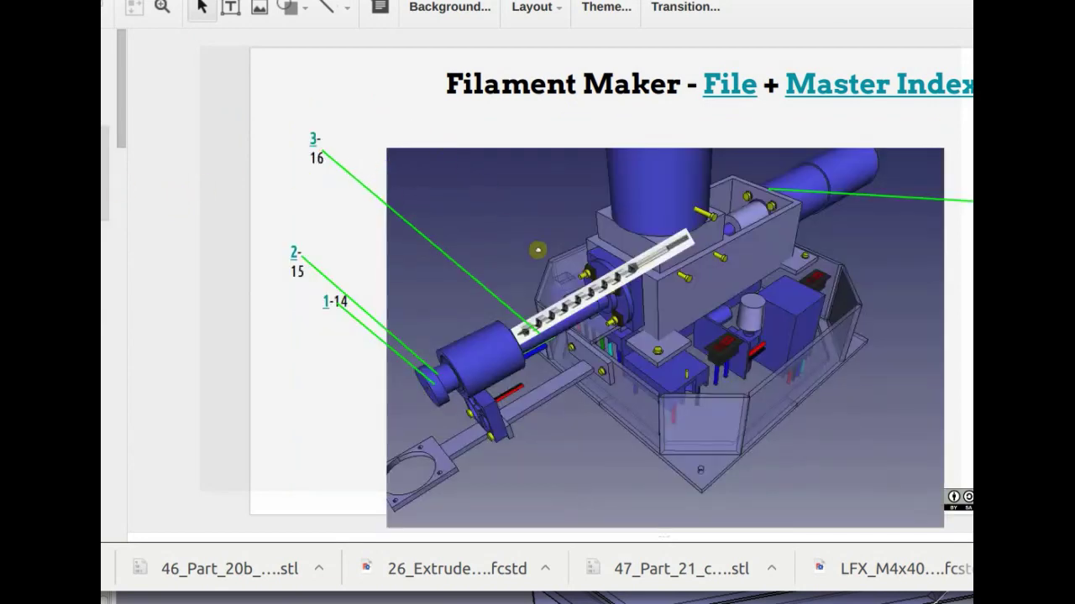
click(623, 123)
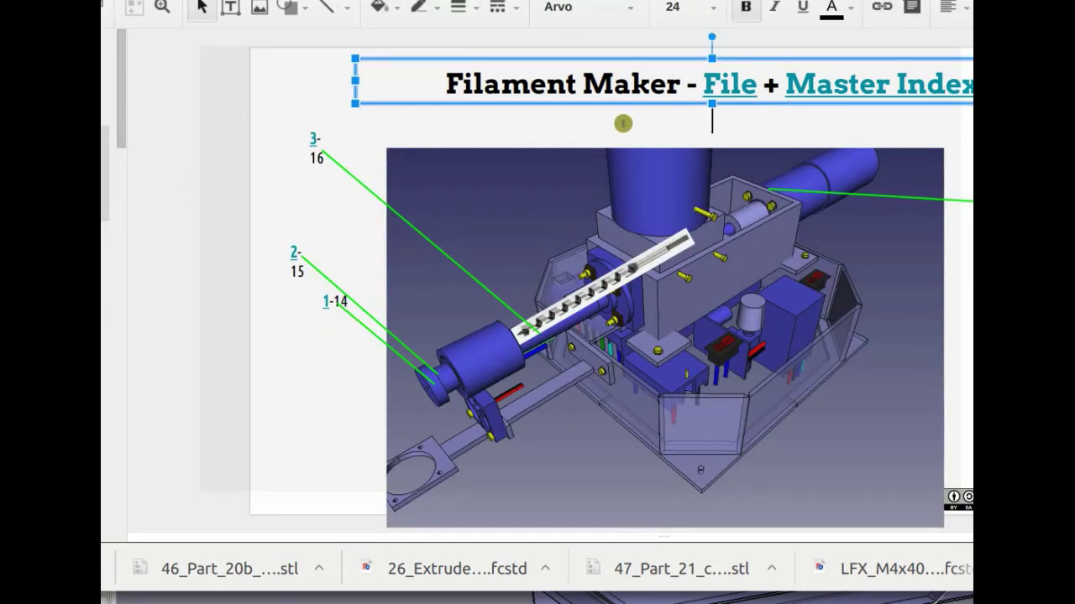
key(ctrl+z)
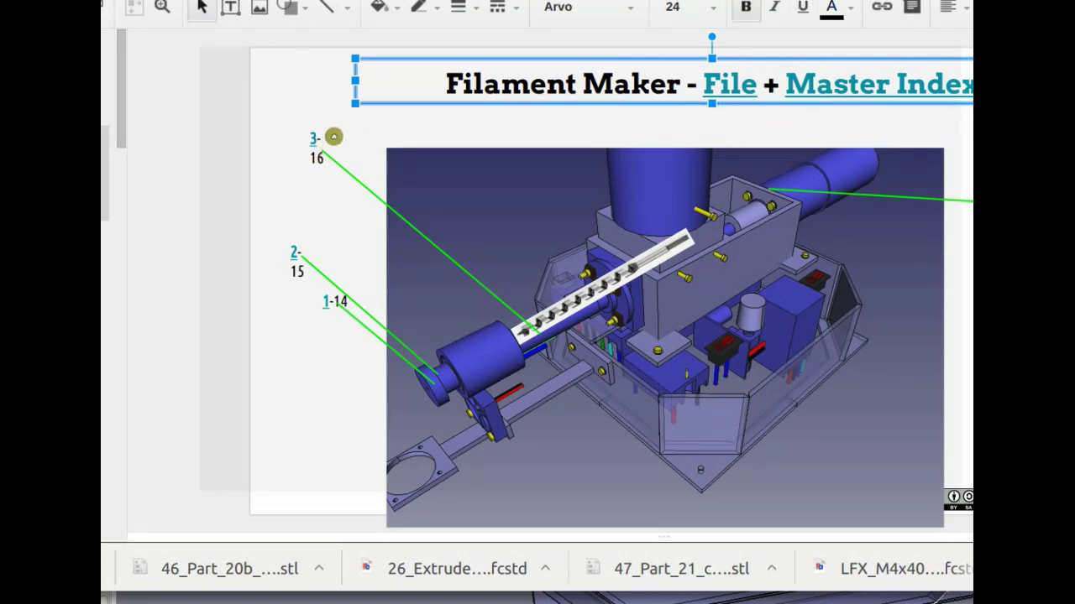
Step: Duplicate the 3-16 label and place the copy just below the start of the slide title
click(324, 152)
click(327, 135)
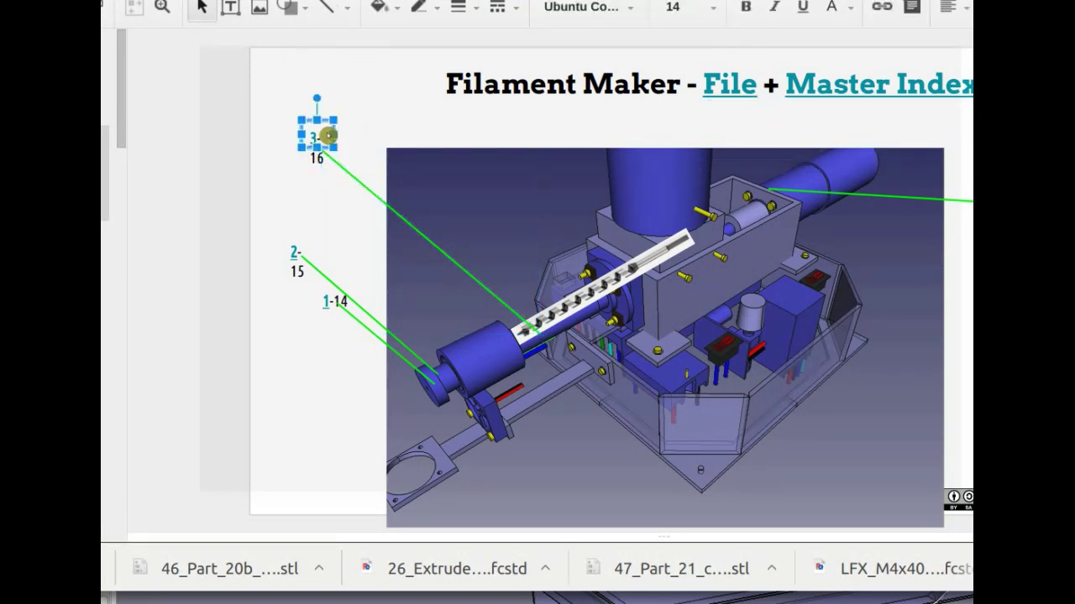
drag(332, 136, 458, 125)
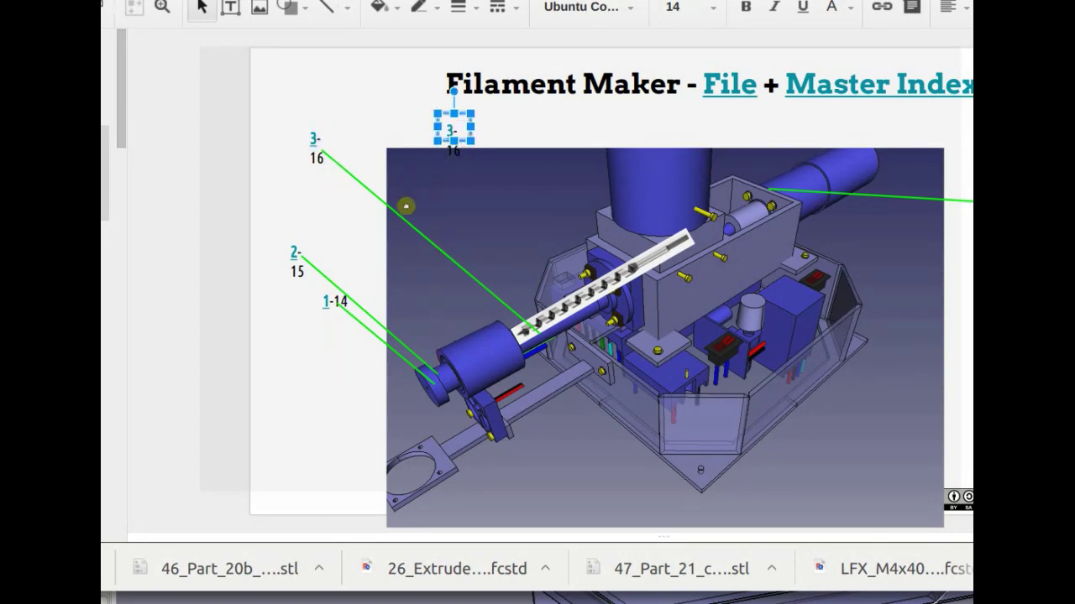
Step: Check the product page linked from the original label 3 and return to the slide
click(400, 217)
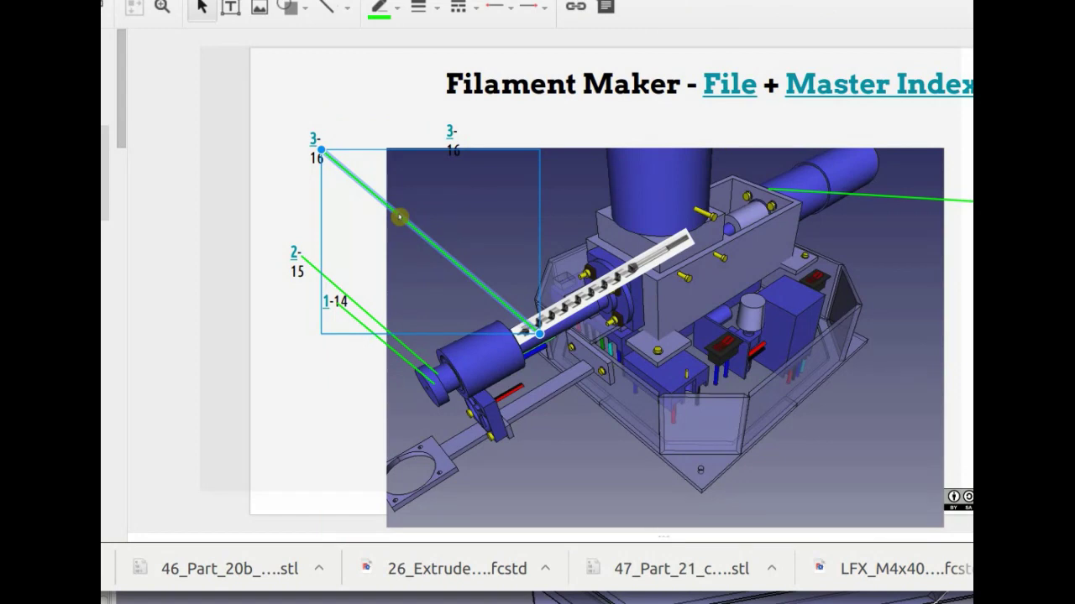
click(312, 137)
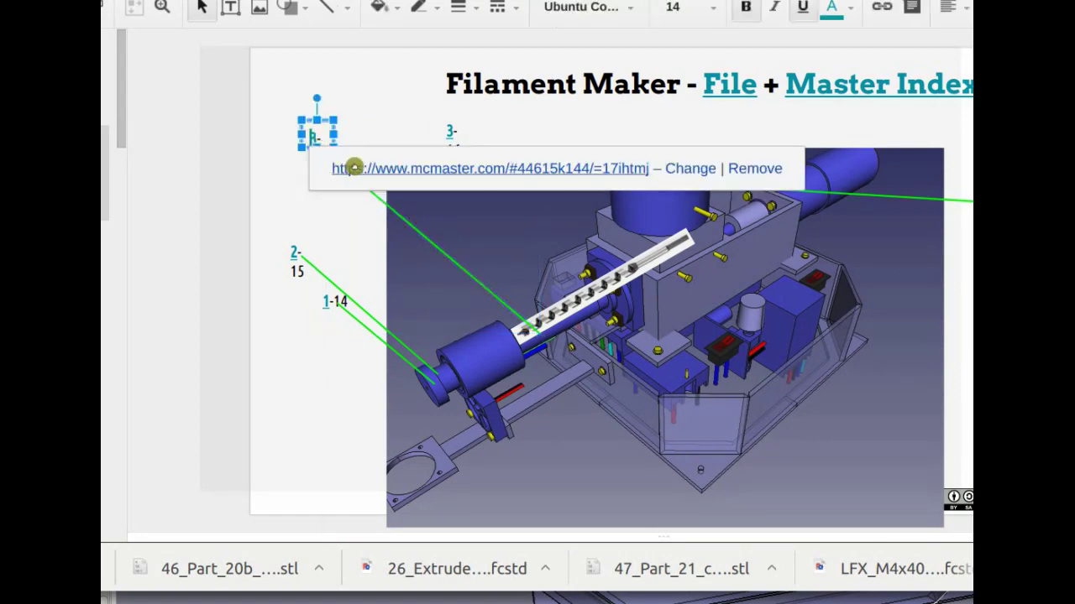
click(352, 166)
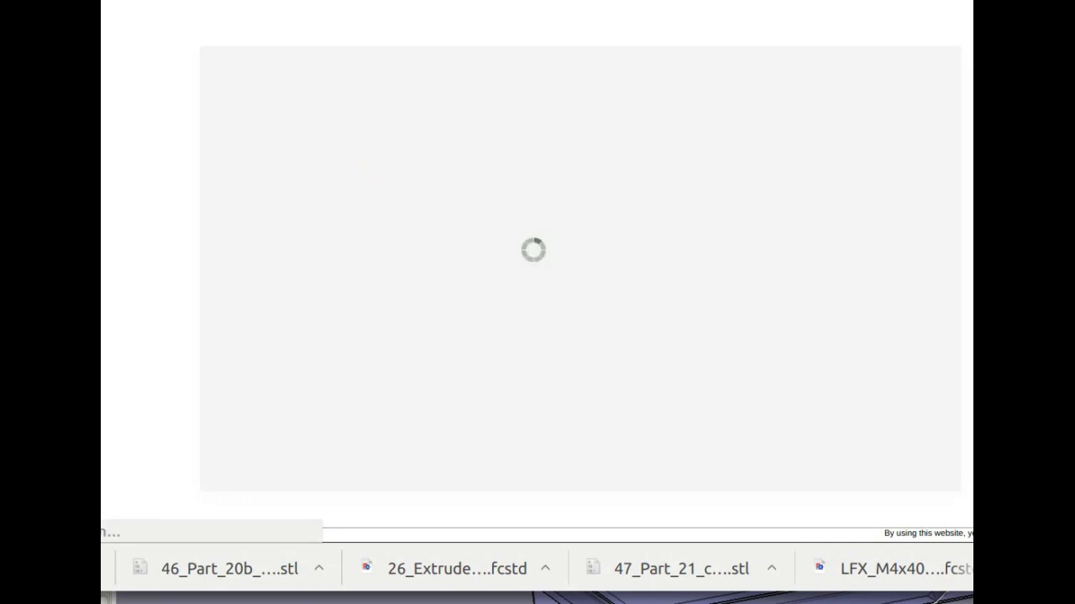
key(ctrl+Page_Up)
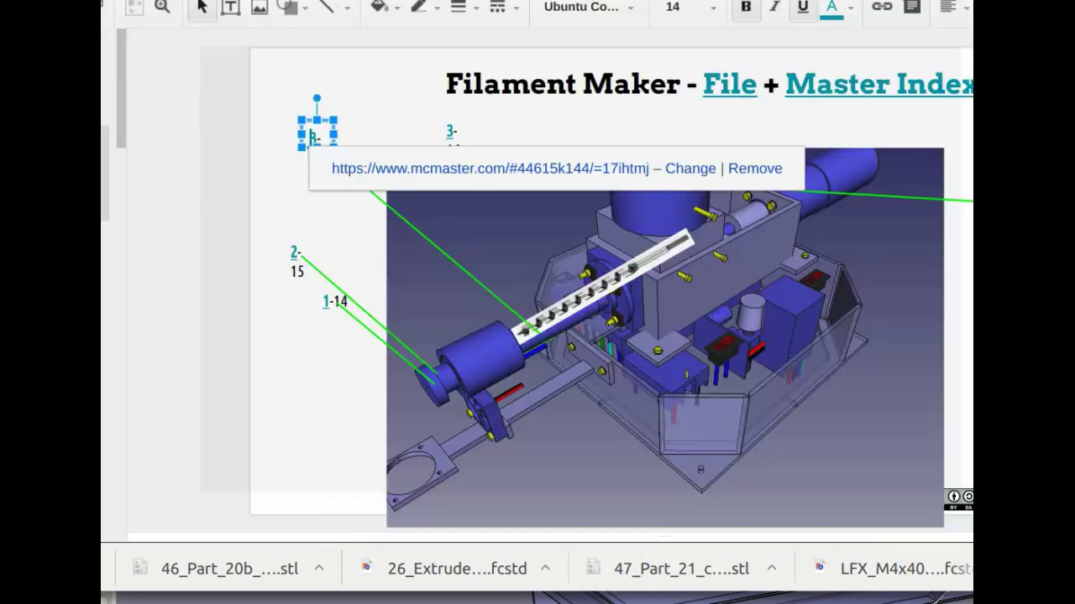
click(375, 91)
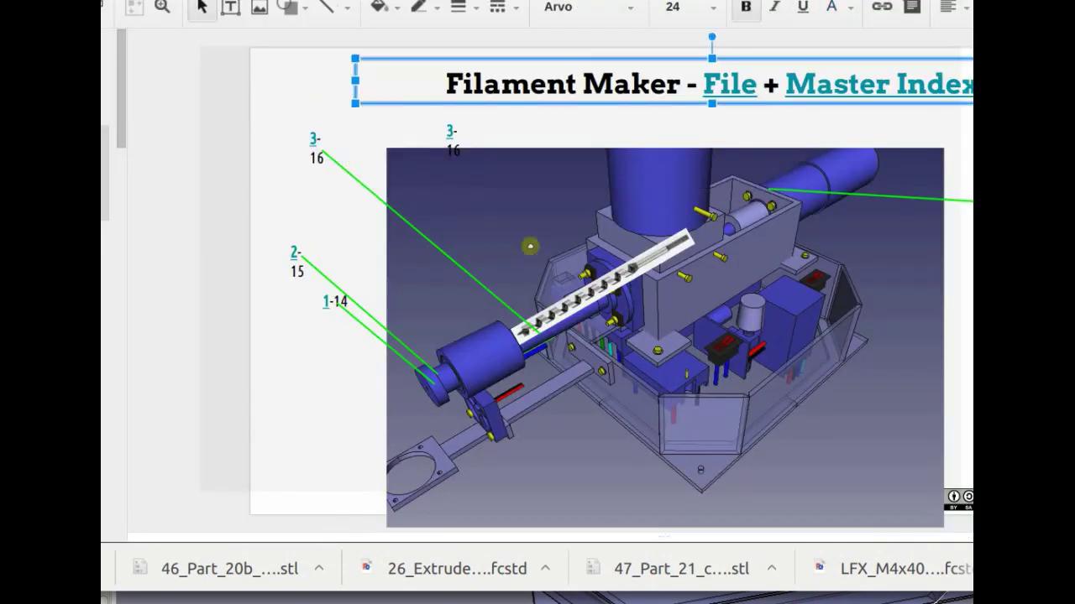
Step: Duplicate label 3's leader line and move the copy so it starts at the copied label
click(396, 217)
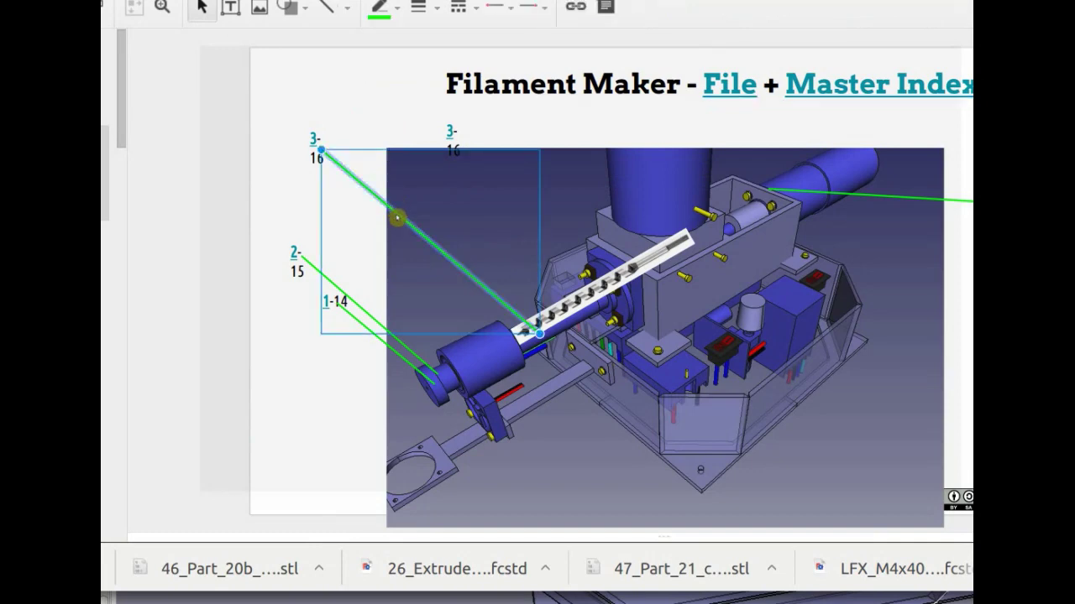
key(ctrl+c)
key(ctrl+v)
drag(405, 225, 534, 195)
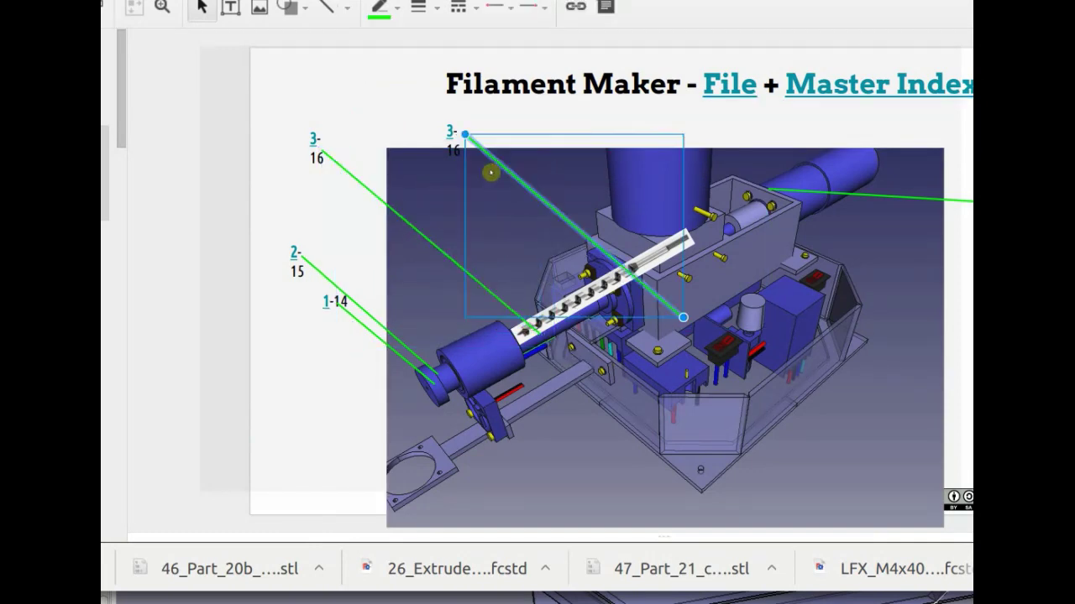
Step: Change the copied label's text to 22 and adjust its leader line to run from the number to the auger bit
click(445, 128)
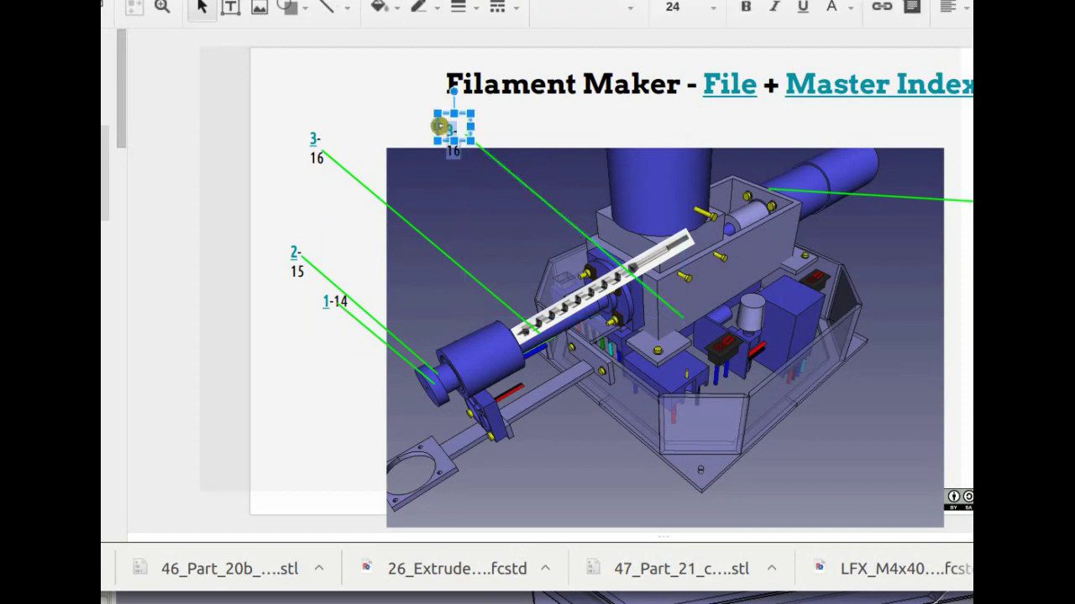
text(22)
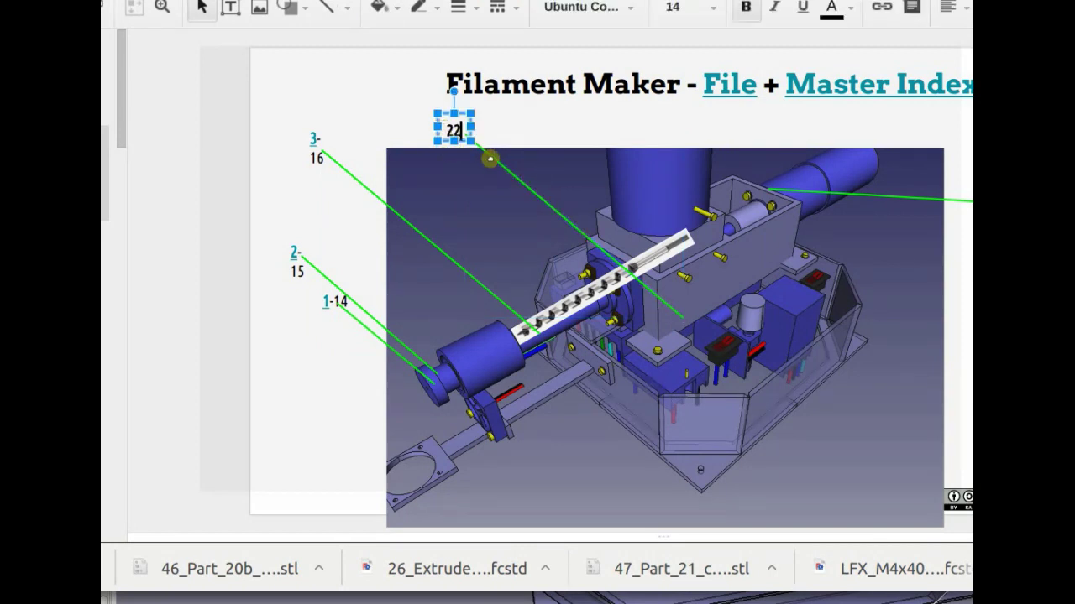
click(487, 160)
drag(487, 160, 484, 166)
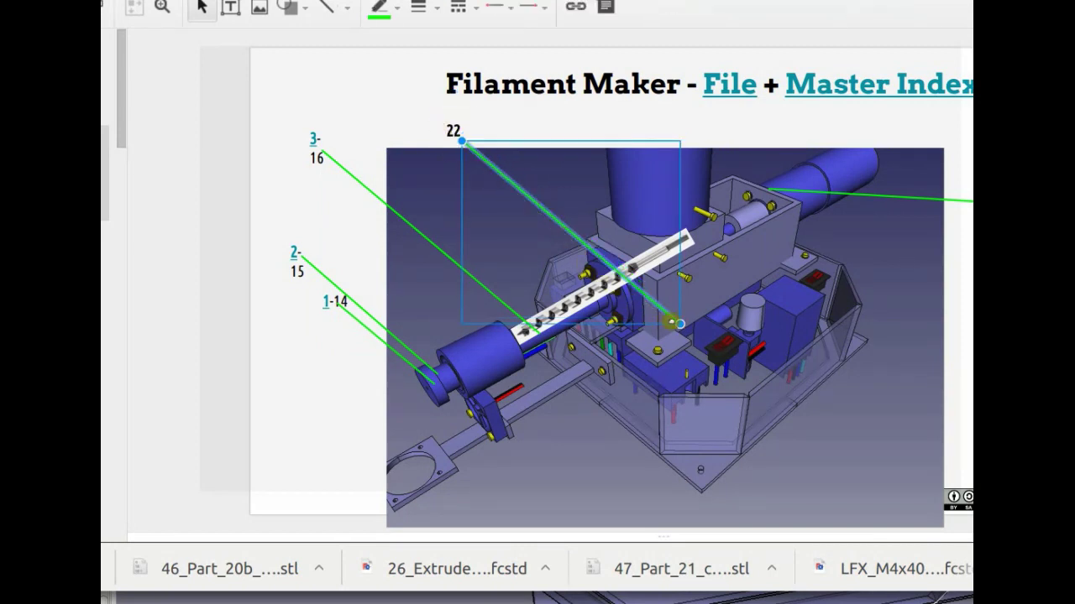
drag(668, 320, 581, 294)
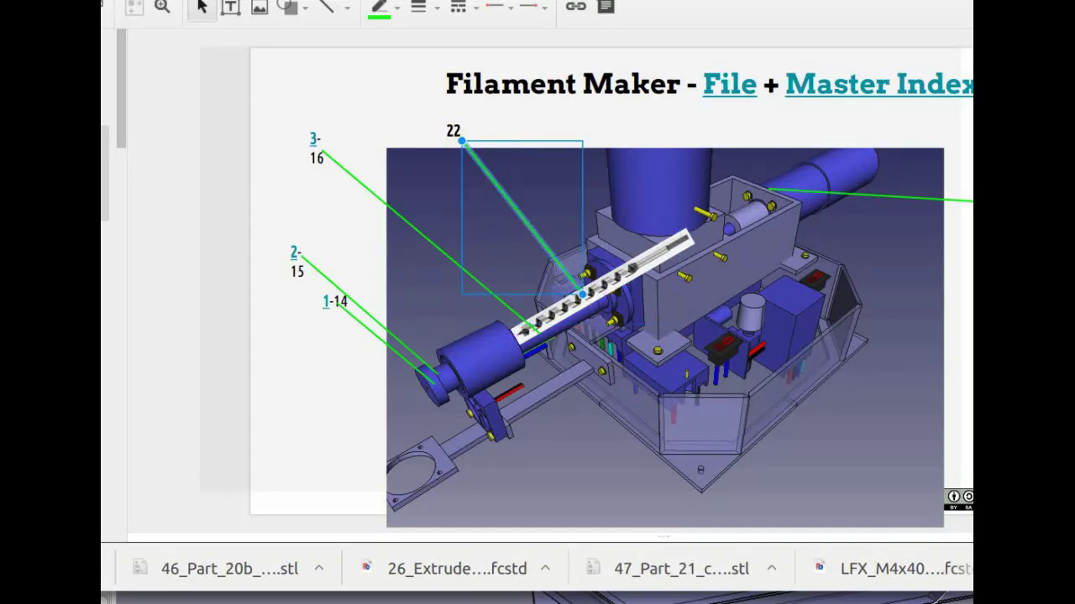
Step: View the purchasing page linked in the spreadsheet's 5/8x17" row
key(ctrl+Page_Up)
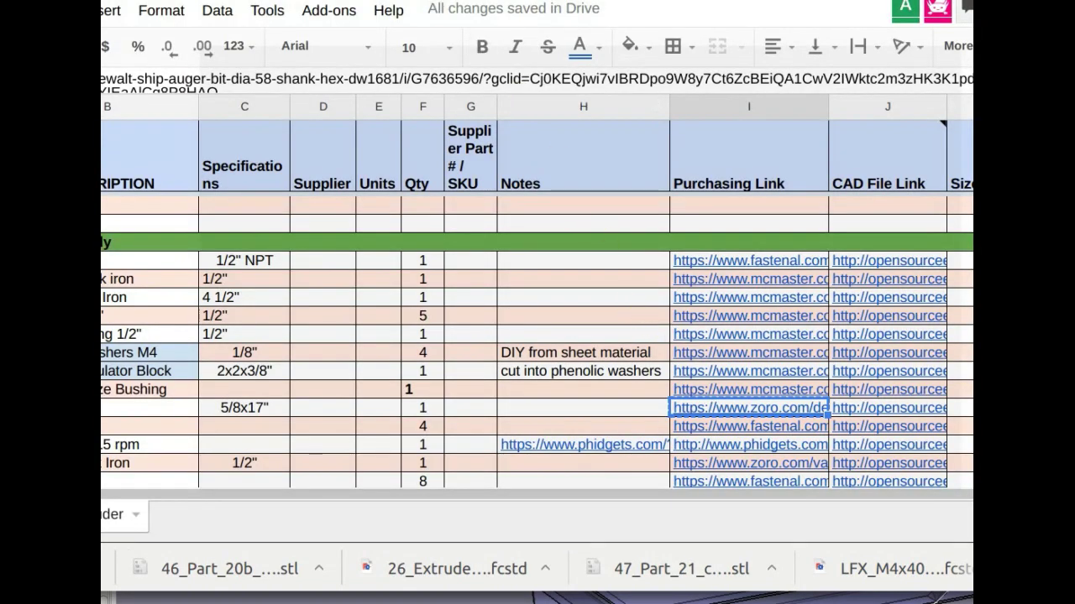
key(ctrl+Page_Up)
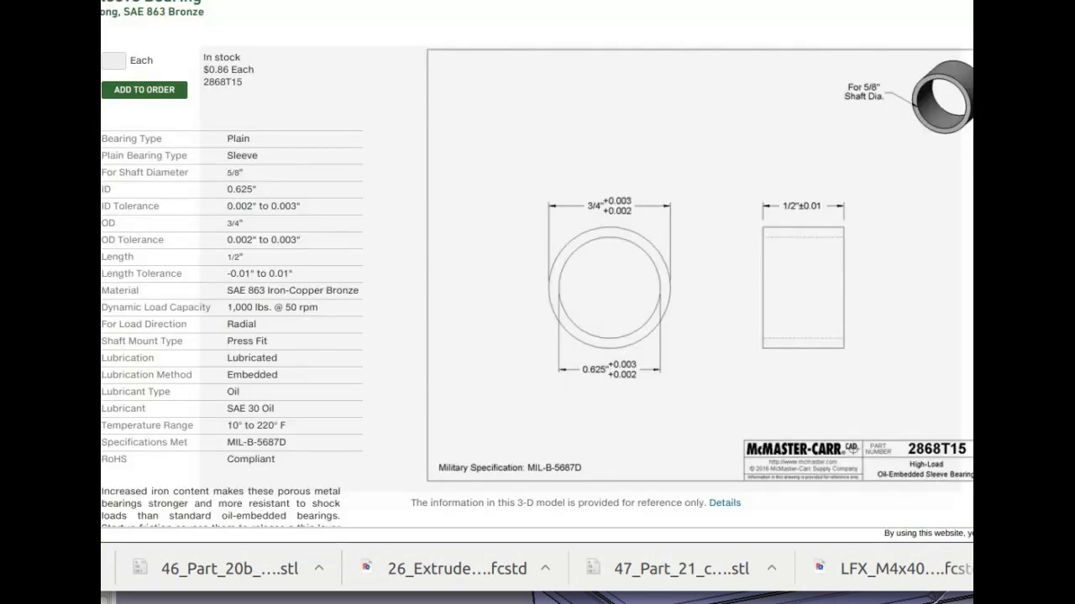
key(ctrl+Tab)
key(ctrl+Tab)
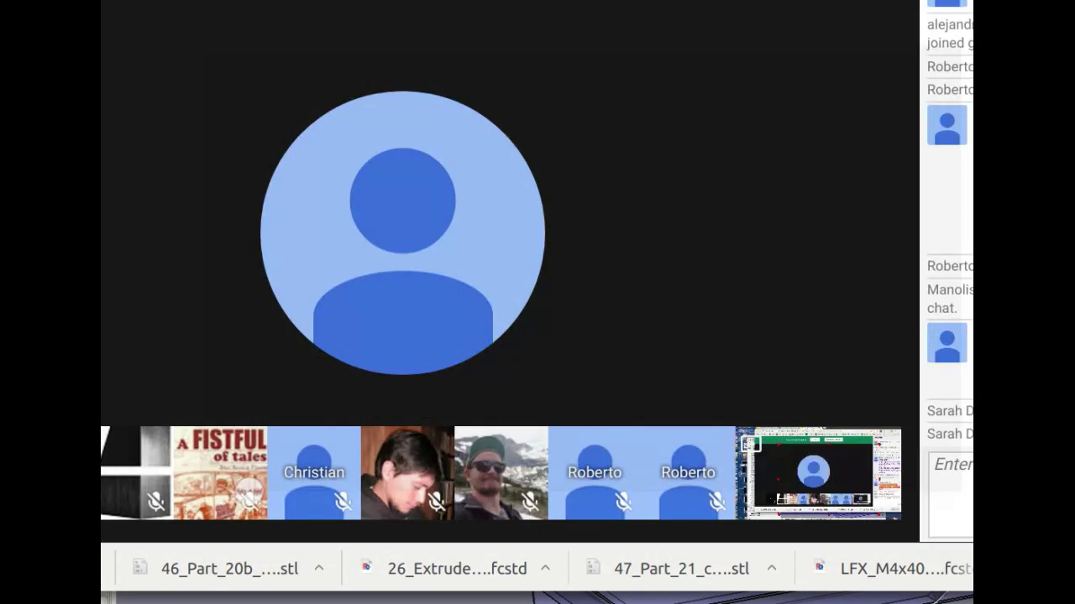
key(ctrl+Tab)
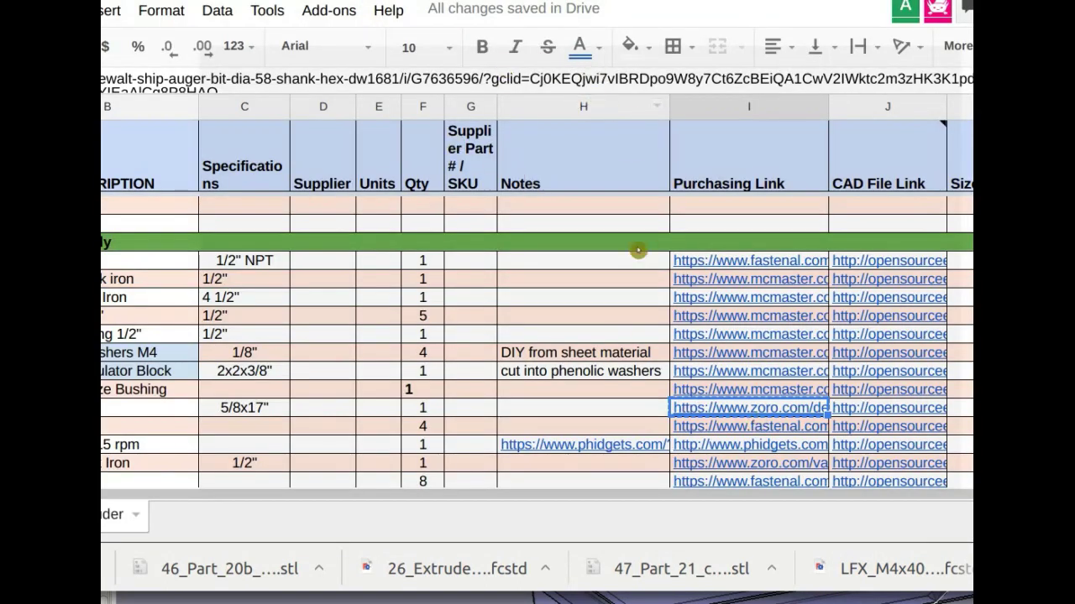
click(770, 409)
click(760, 379)
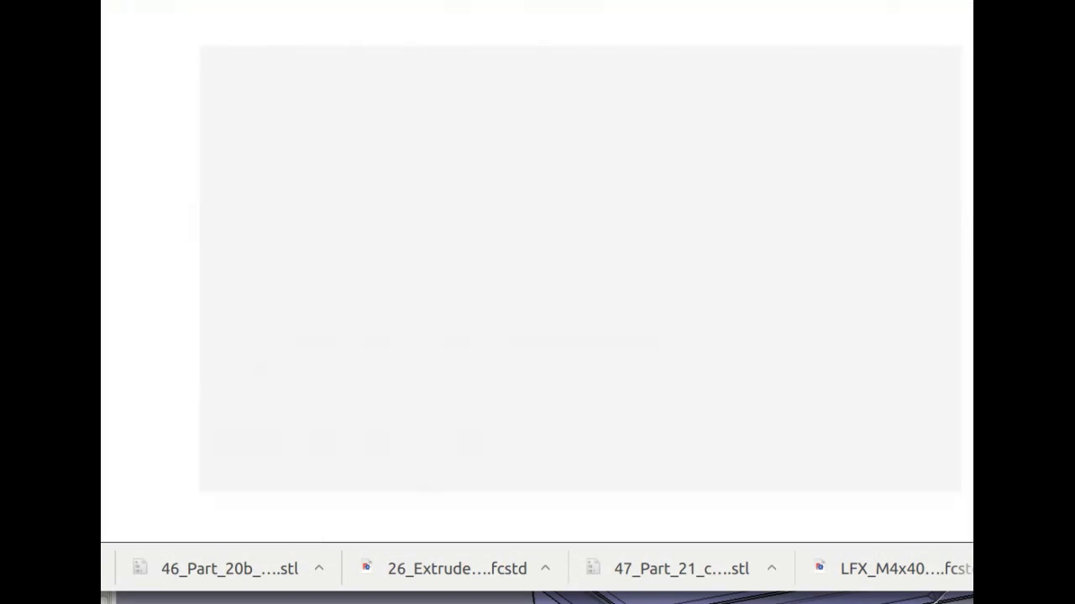
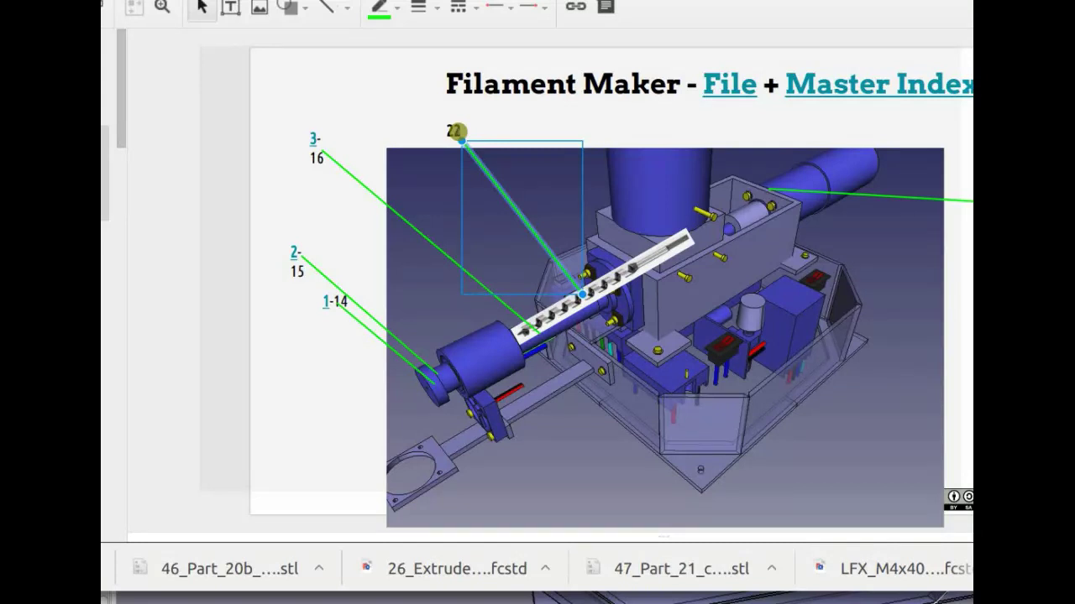
Step: Link label 22 to the zoro.com page for the DeWalt 5/8 ship auger bit
click(454, 132)
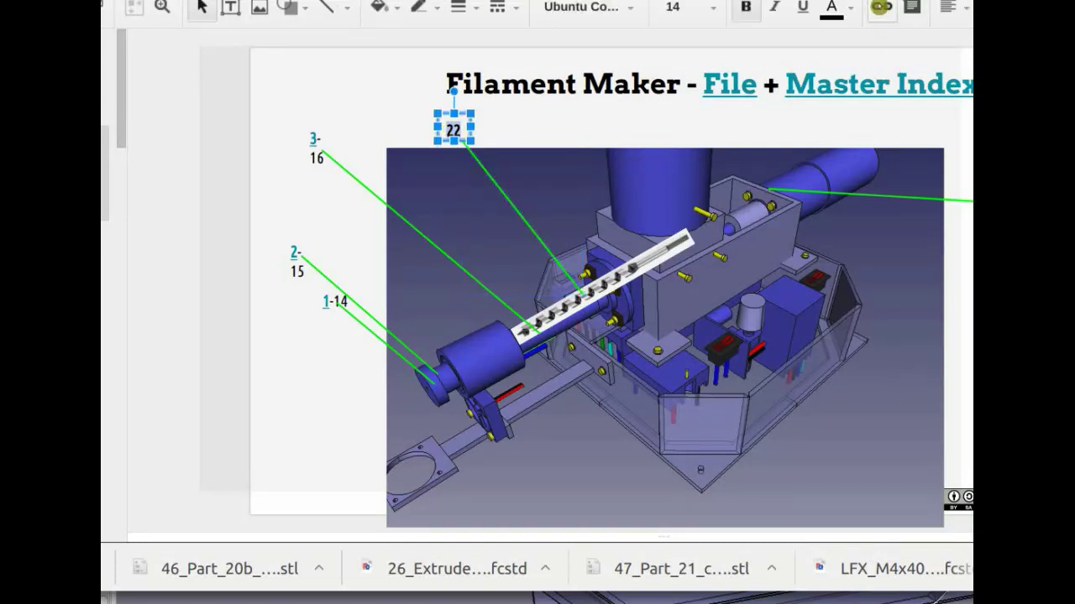
key(ctrl+k)
key(ctrl+v)
click(818, 207)
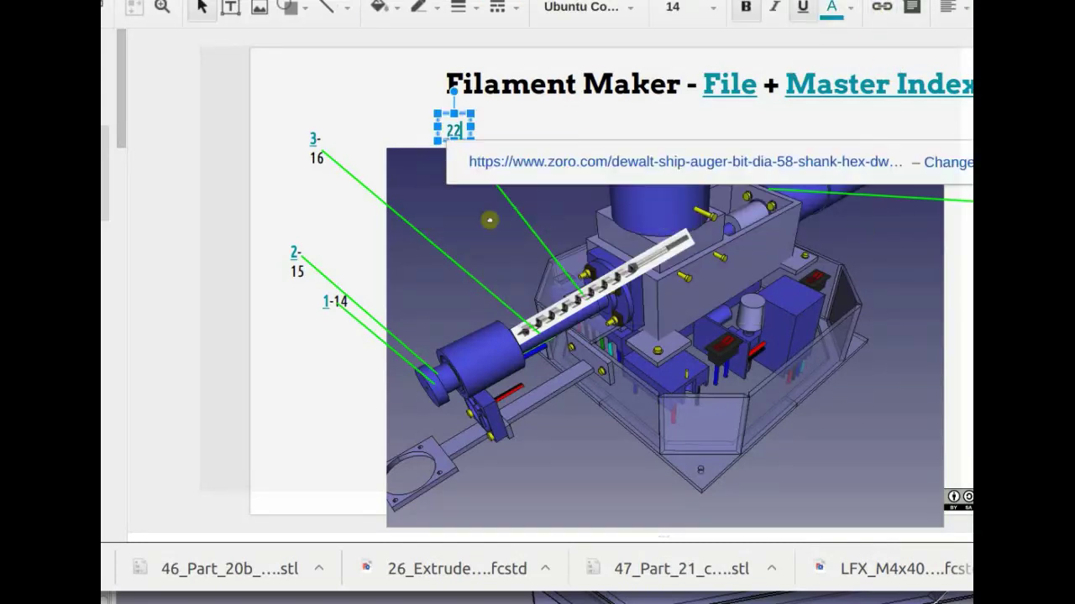
click(328, 154)
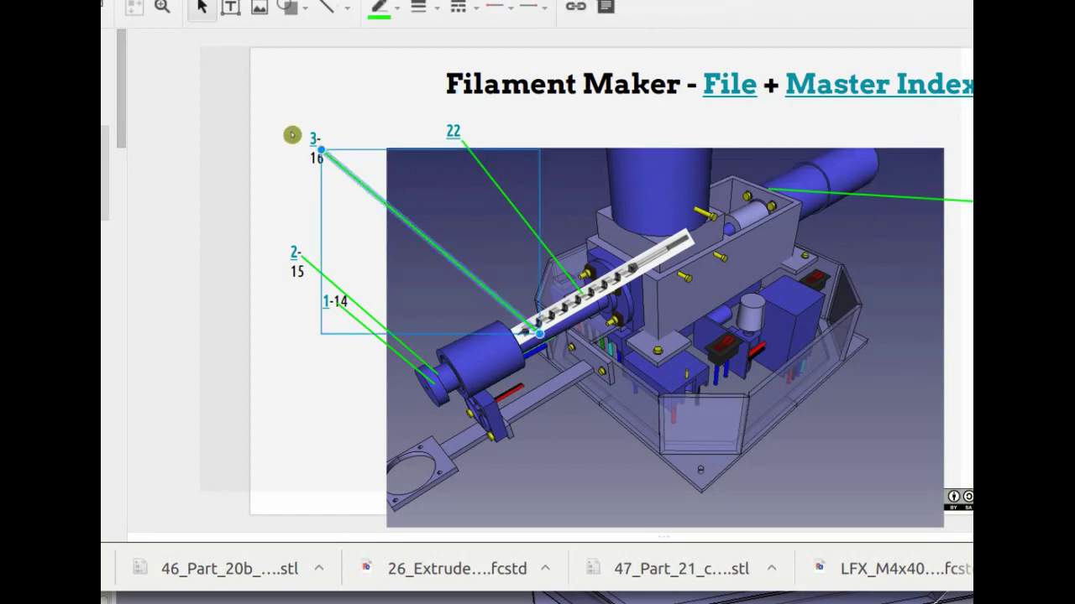
Step: View the McMaster-Carr page linked from the number 3 in the 3-16 label
click(328, 144)
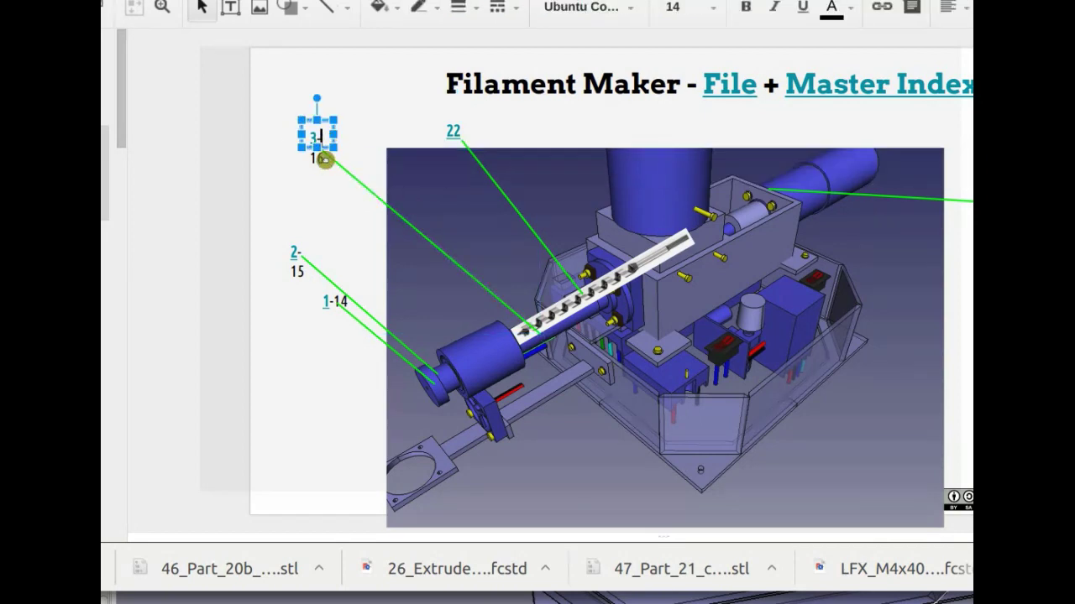
click(313, 137)
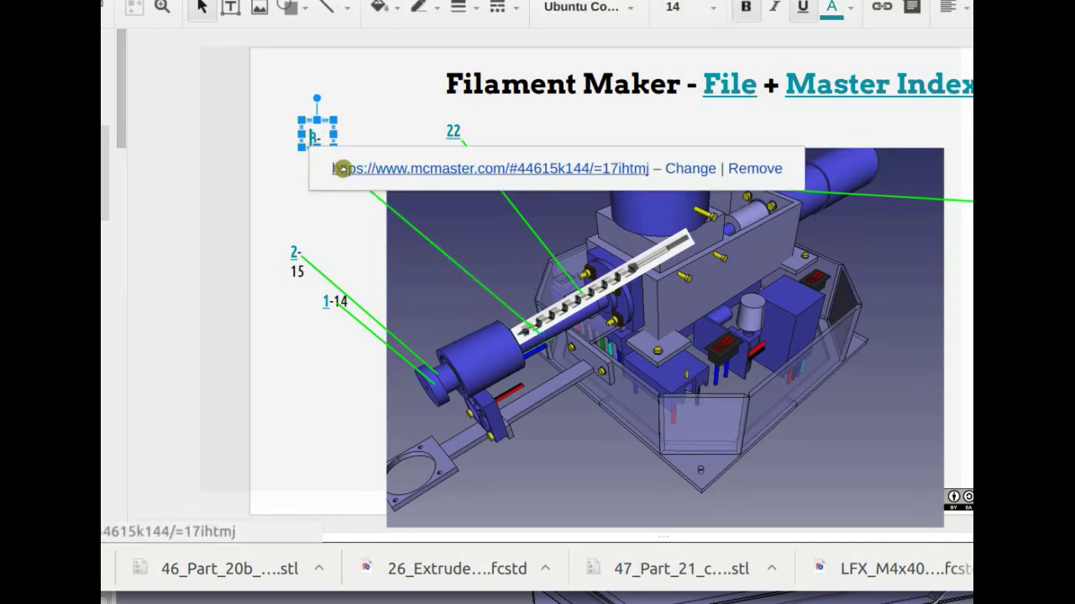
click(341, 169)
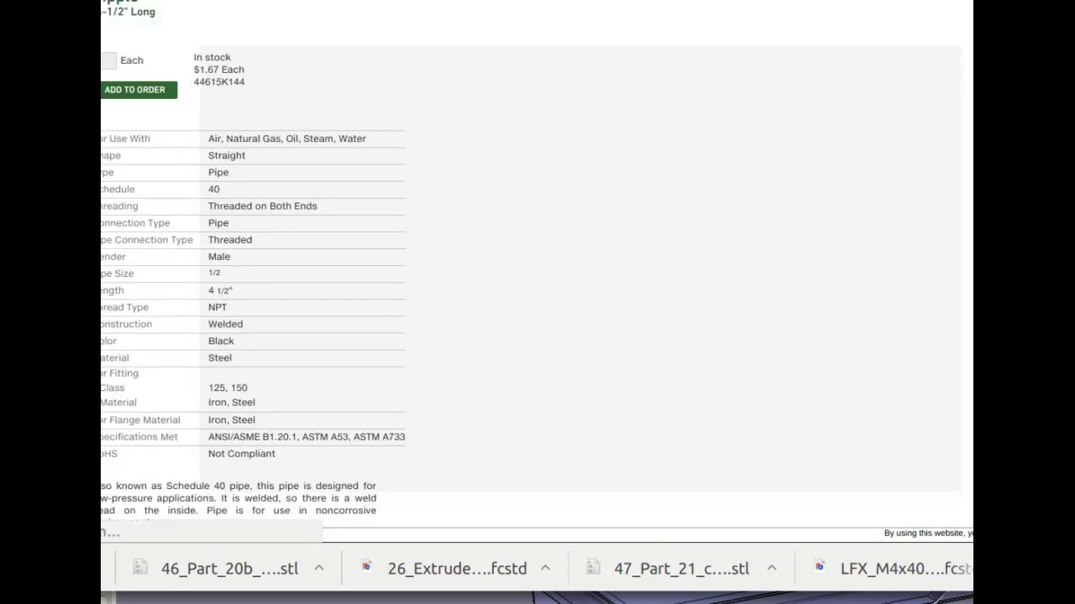
click(193, 2)
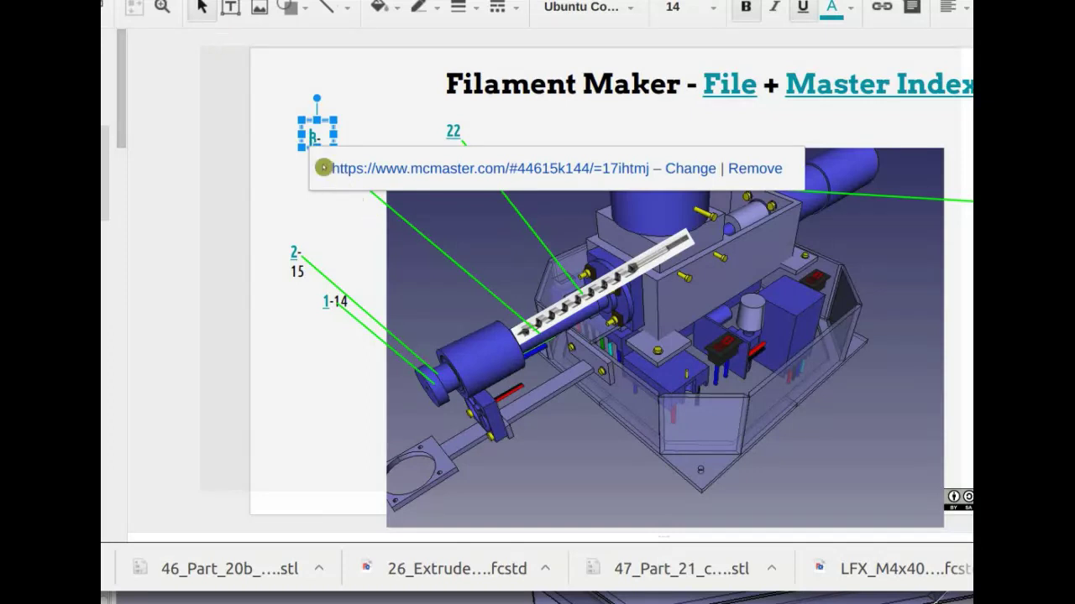
Step: Shorten the 3-16 label to read only 16
click(321, 135)
click(321, 154)
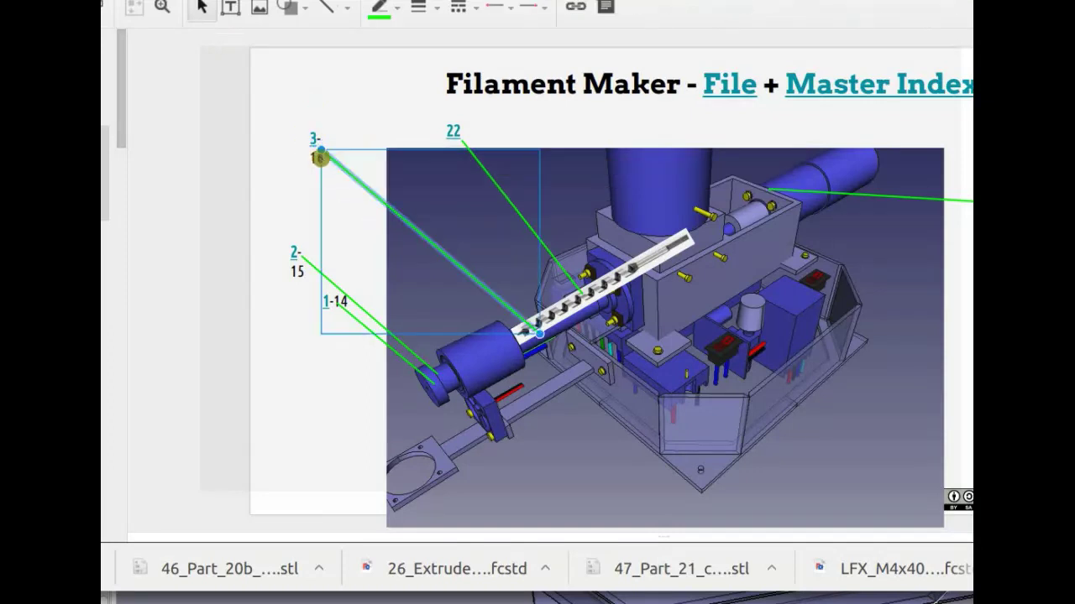
click(320, 160)
click(323, 159)
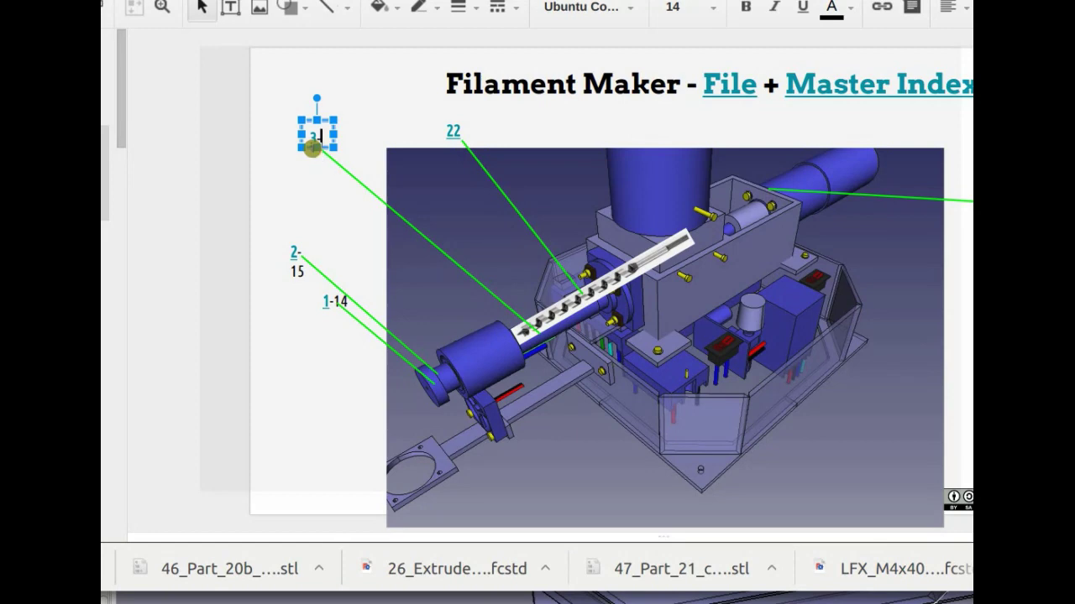
key(BackSpace)
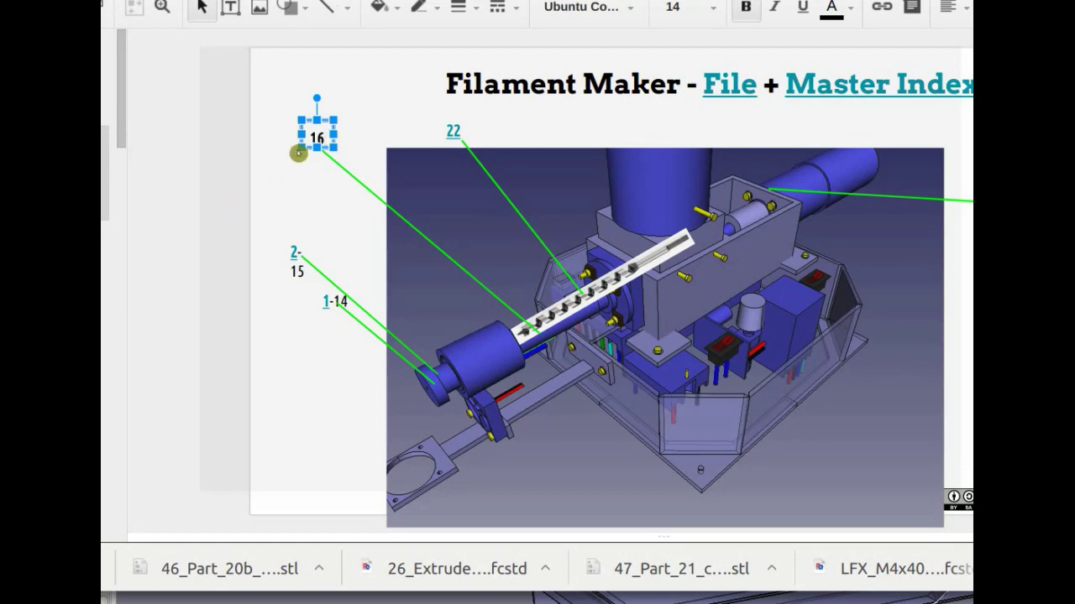
double_click(310, 136)
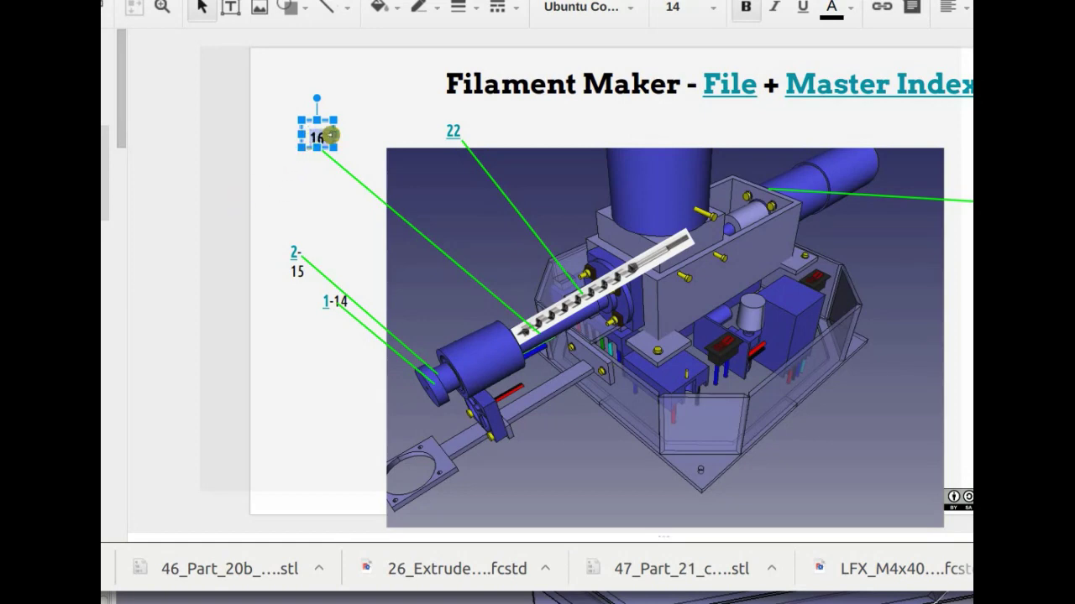
click(880, 12)
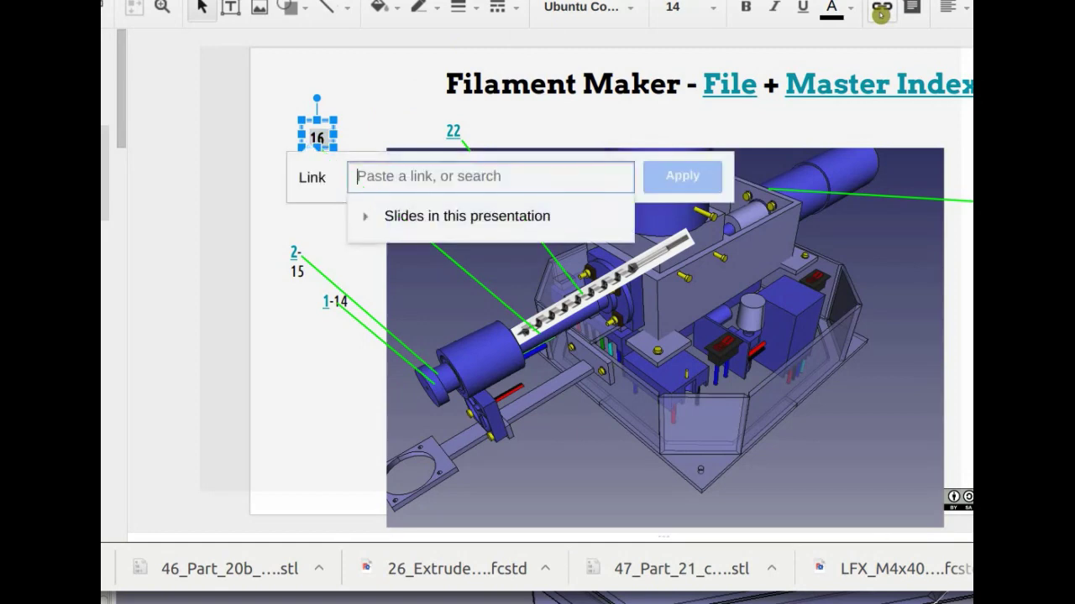
text(https://www.mcmaster.com/#44615k144/=17ihtmj)
click(705, 175)
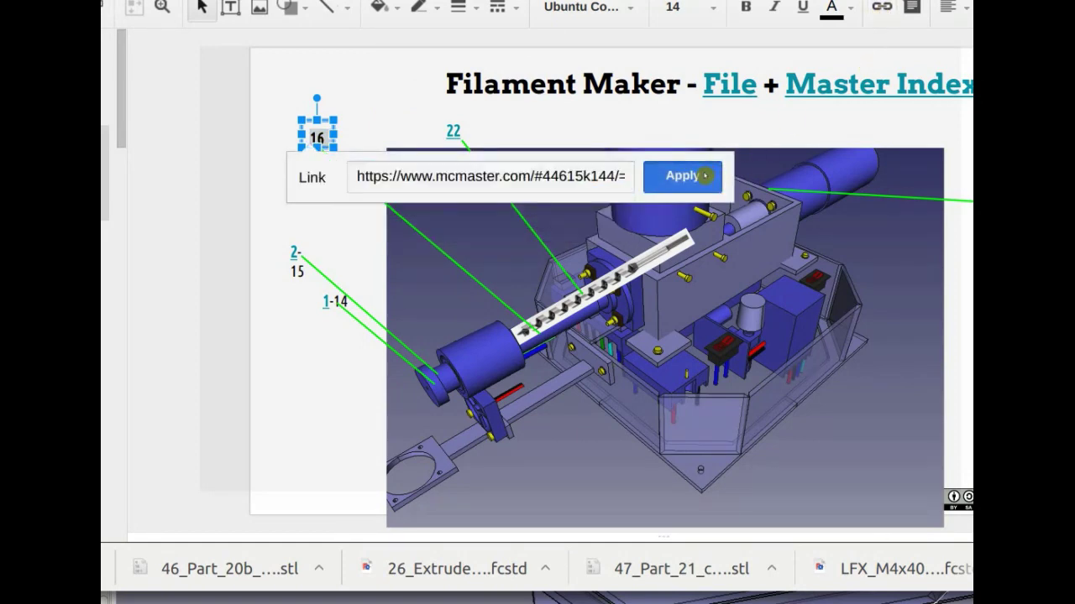
click(296, 234)
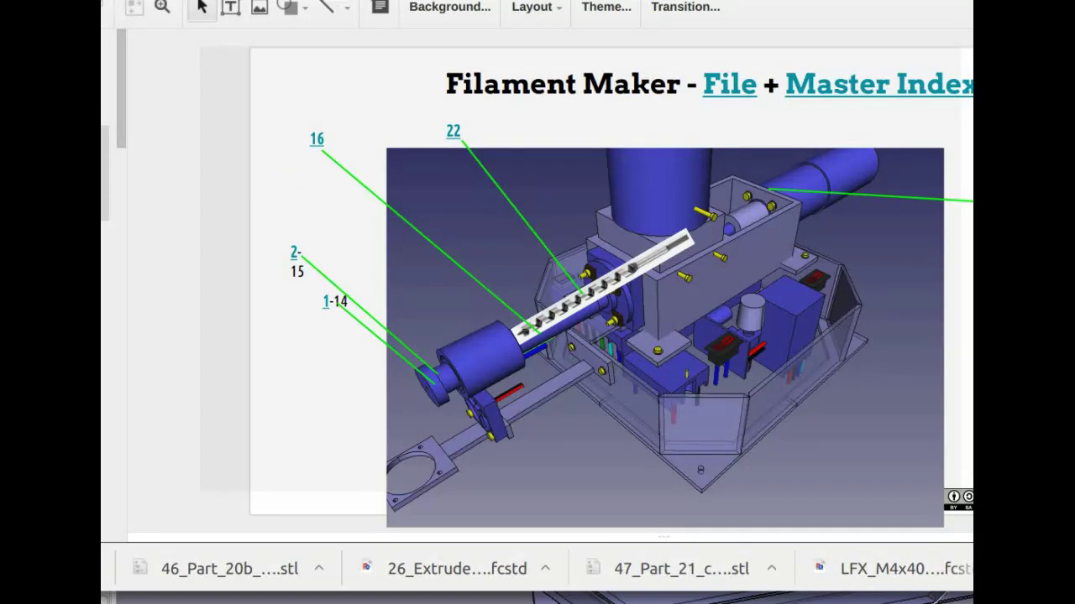
Step: View the purchasing page linked in the spreadsheet row directly below the 1/2" NPT part and return to the slide
key(ctrl+Page_Down)
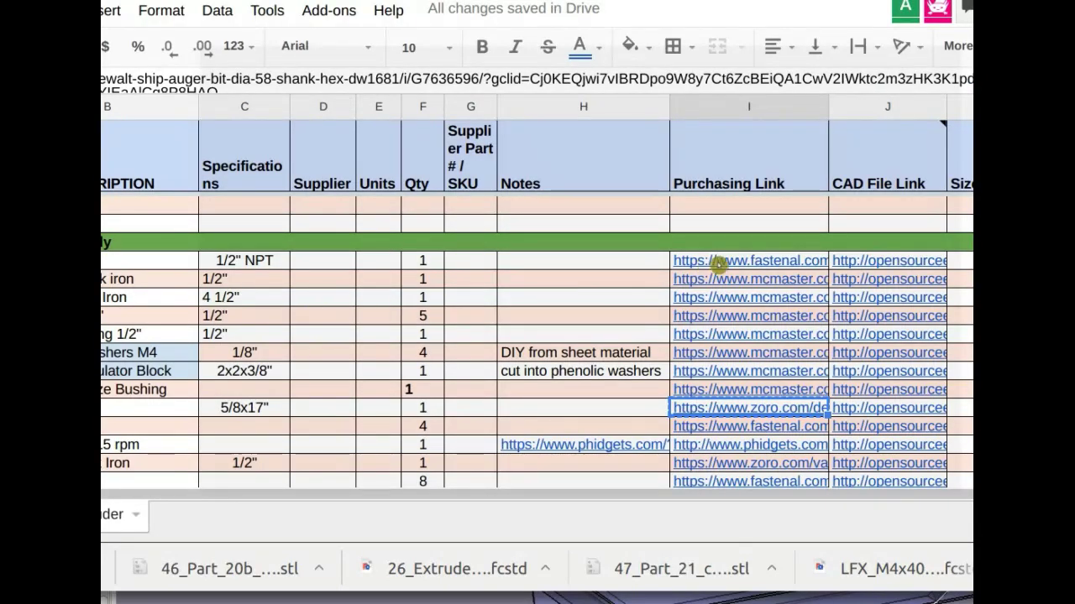
click(731, 282)
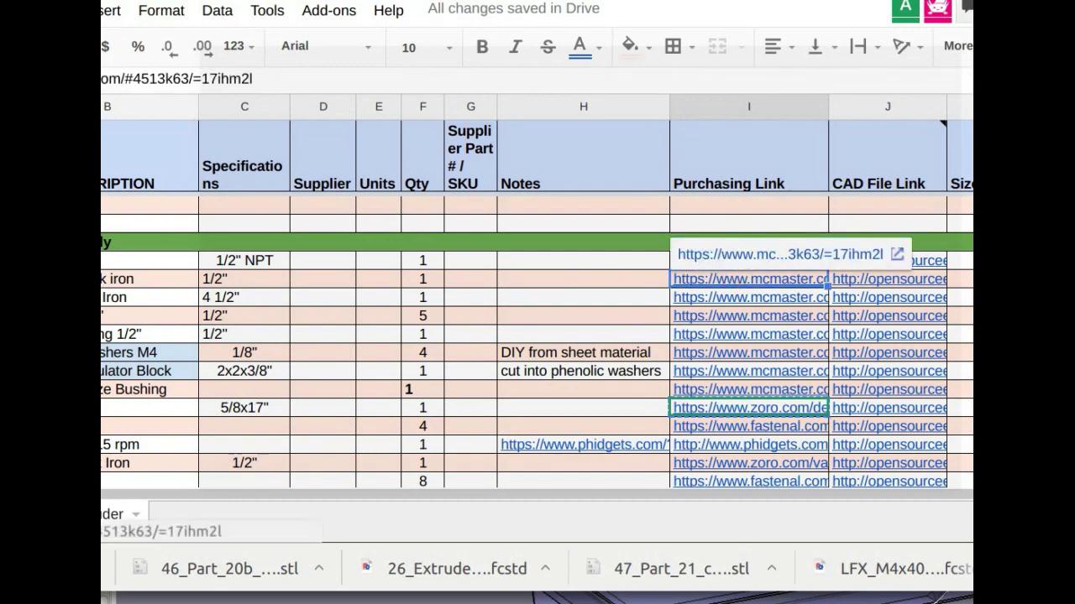
click(779, 254)
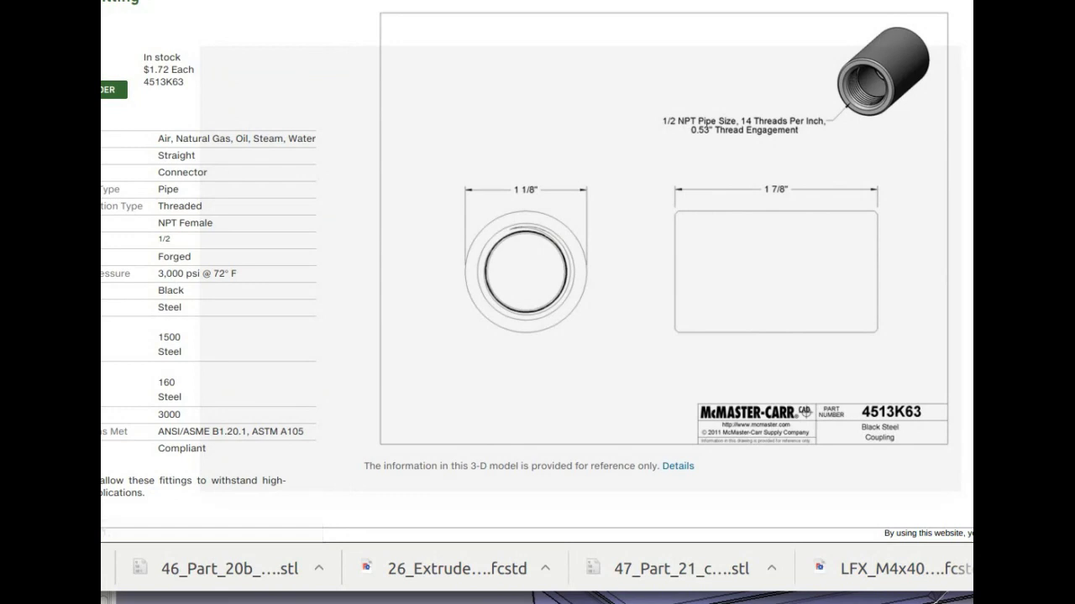
key(ctrl+shift+Tab)
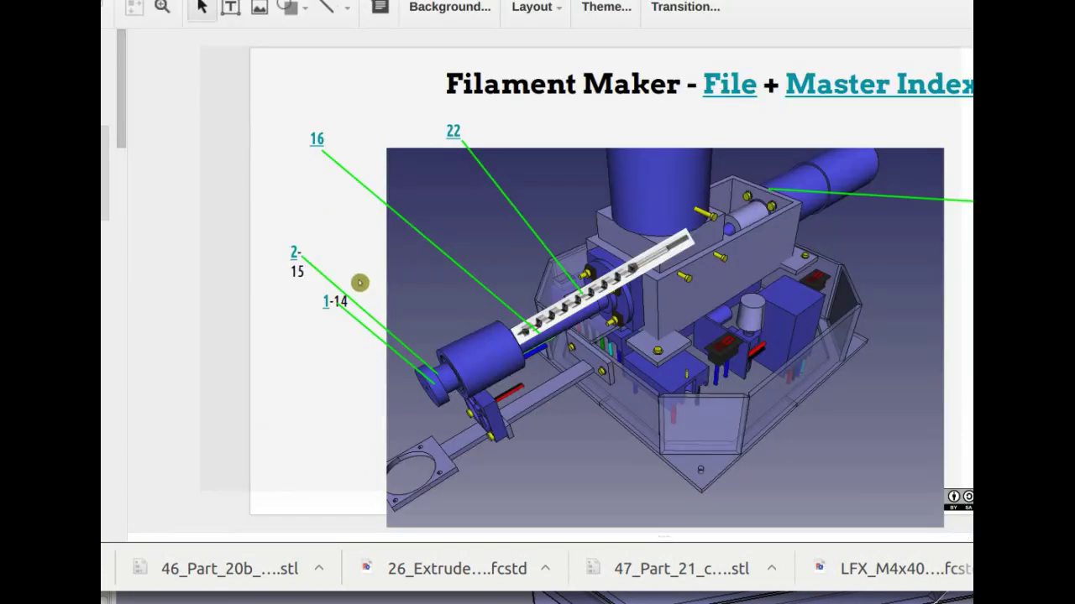
Step: Replace the 2-15 label's text with 15
click(316, 271)
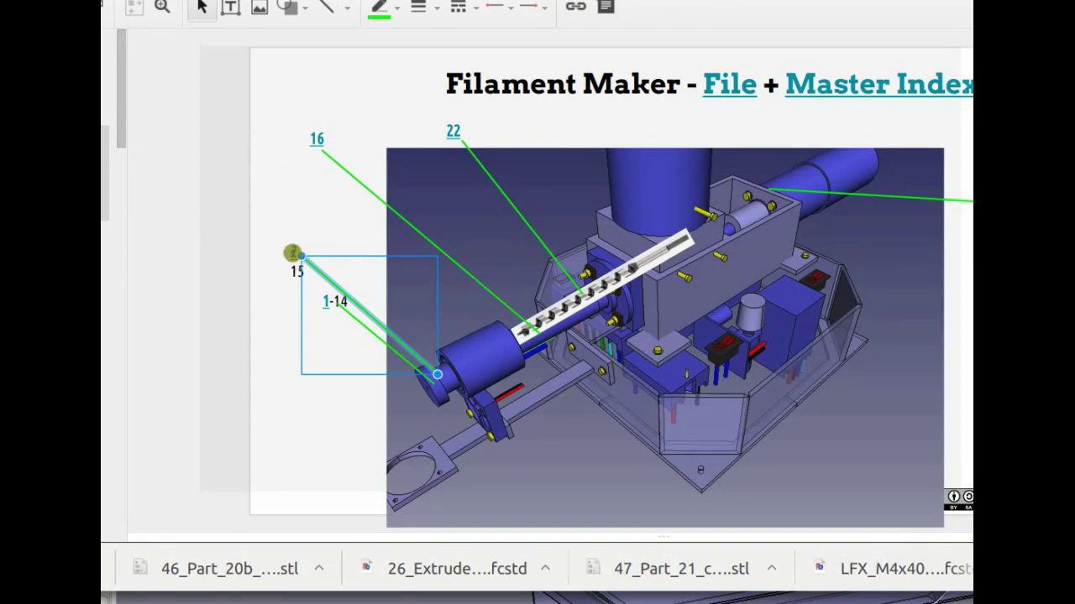
click(292, 253)
key(BackSpace)
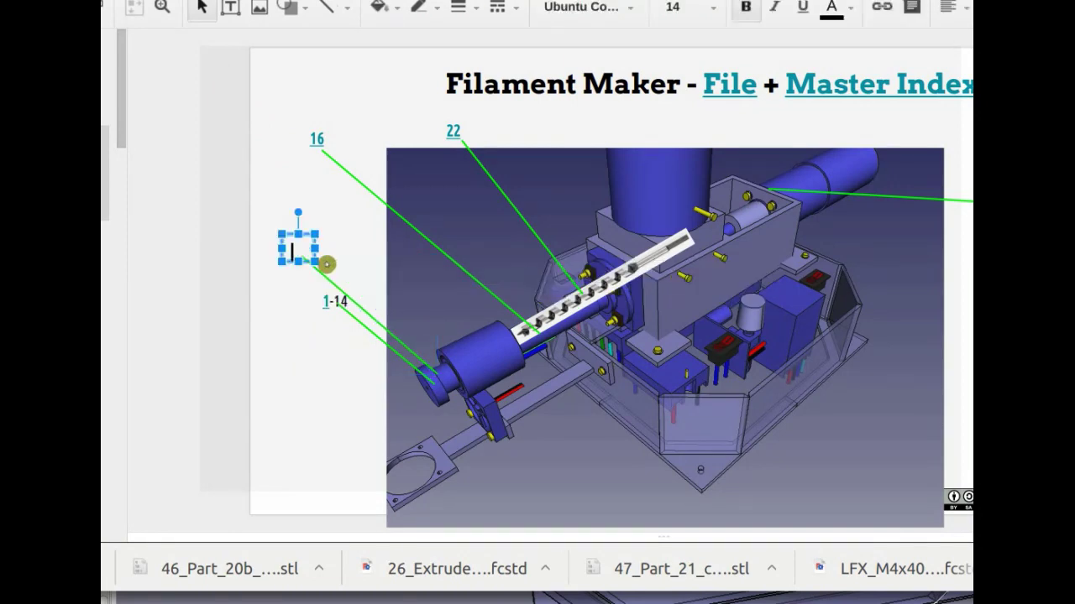
text(15)
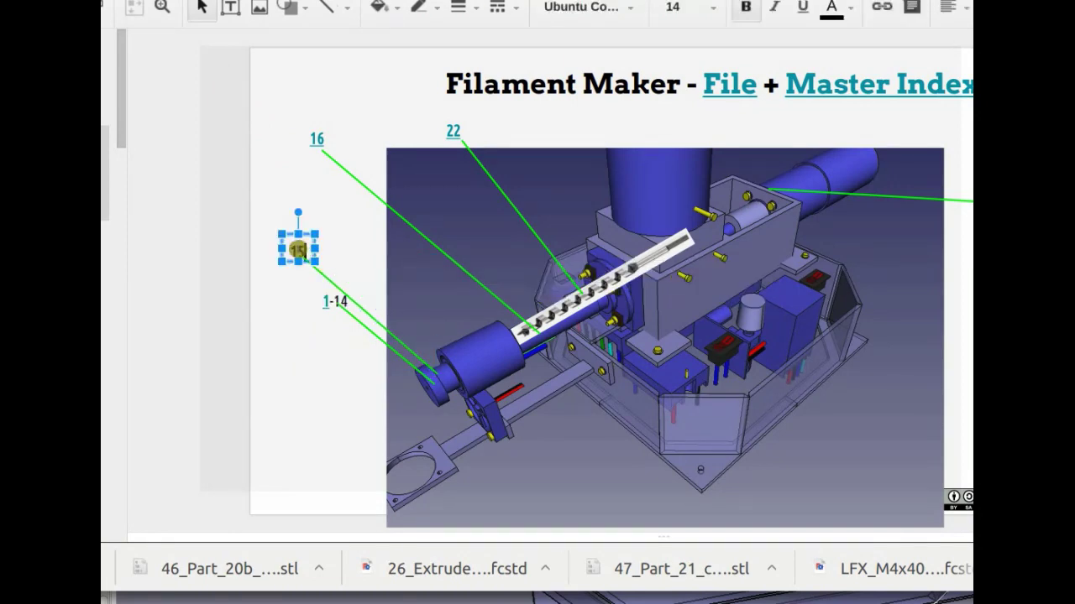
double_click(297, 250)
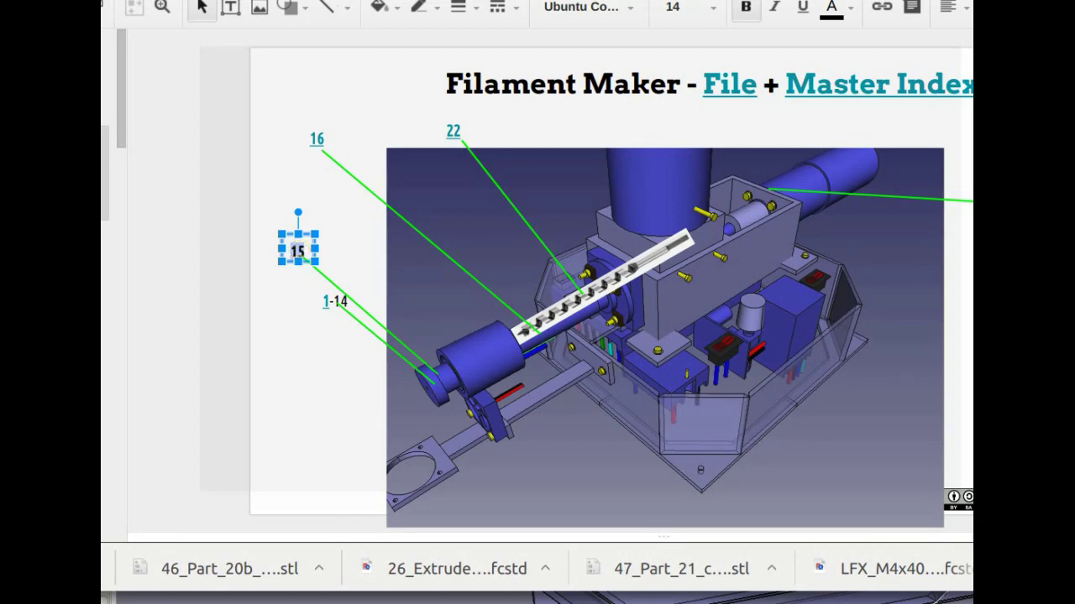
click(882, 7)
text(https://www.mcmaster.com/#4513k63/=17ihm2l)
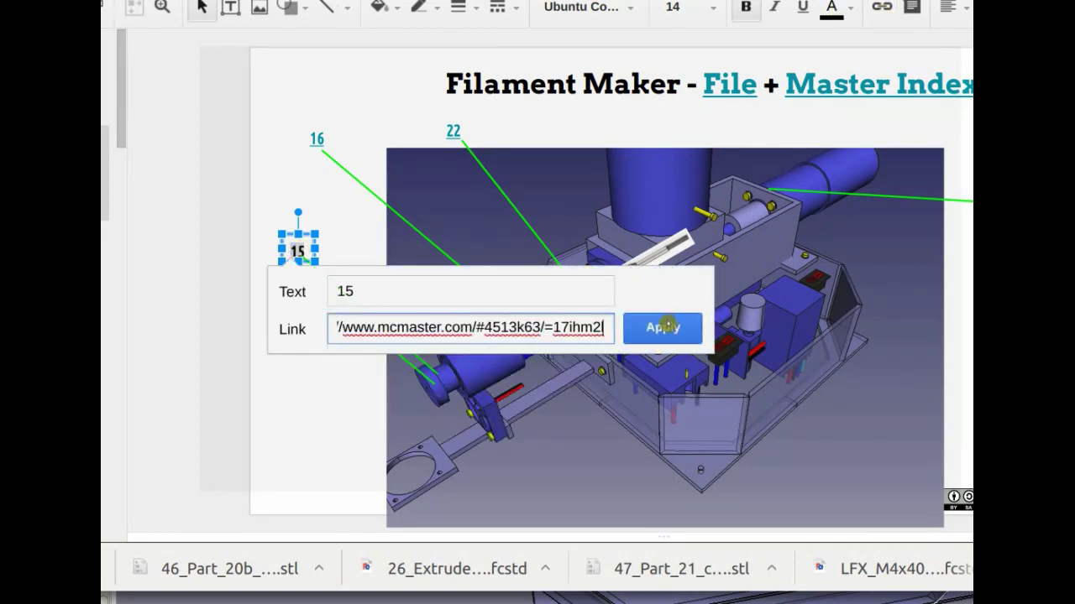
click(663, 328)
click(335, 378)
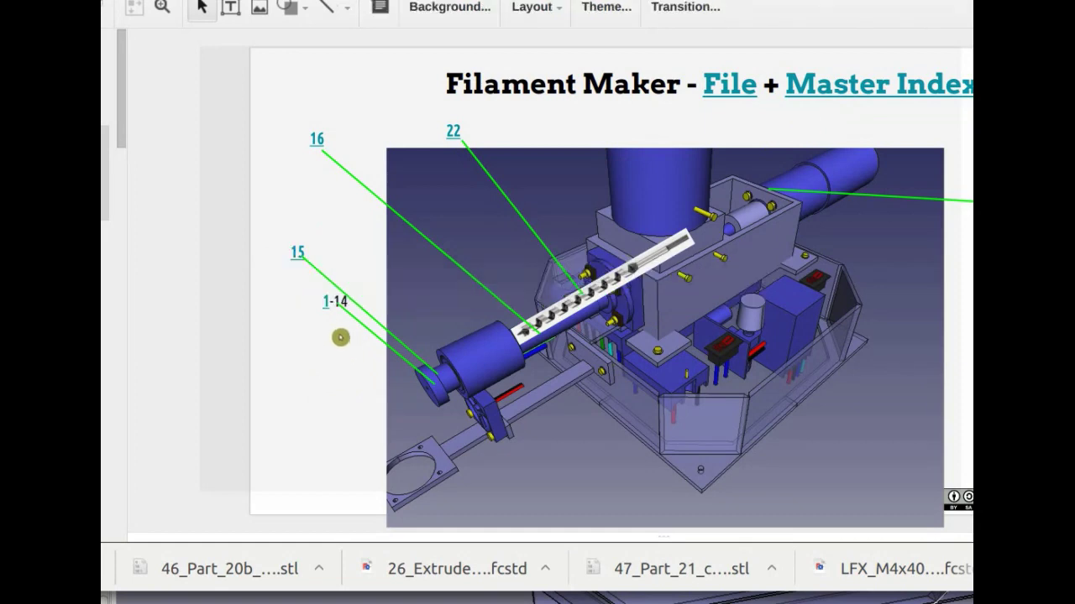
Step: Move the 1-14 label and its leader line's start down and left, shorten the text to 14, and set the label beside the line
click(353, 320)
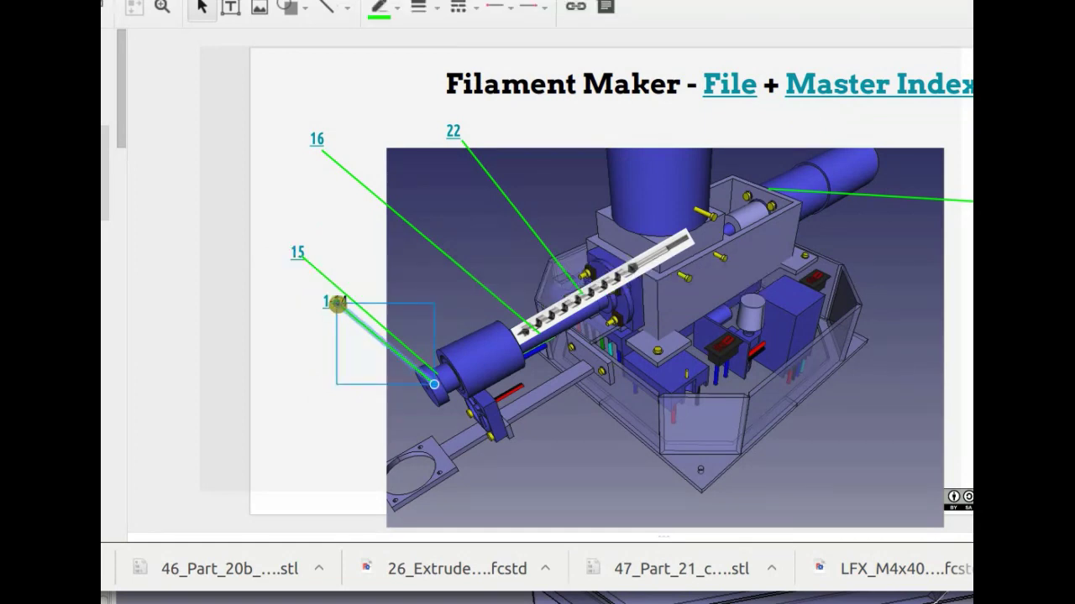
drag(335, 305, 305, 334)
click(299, 330)
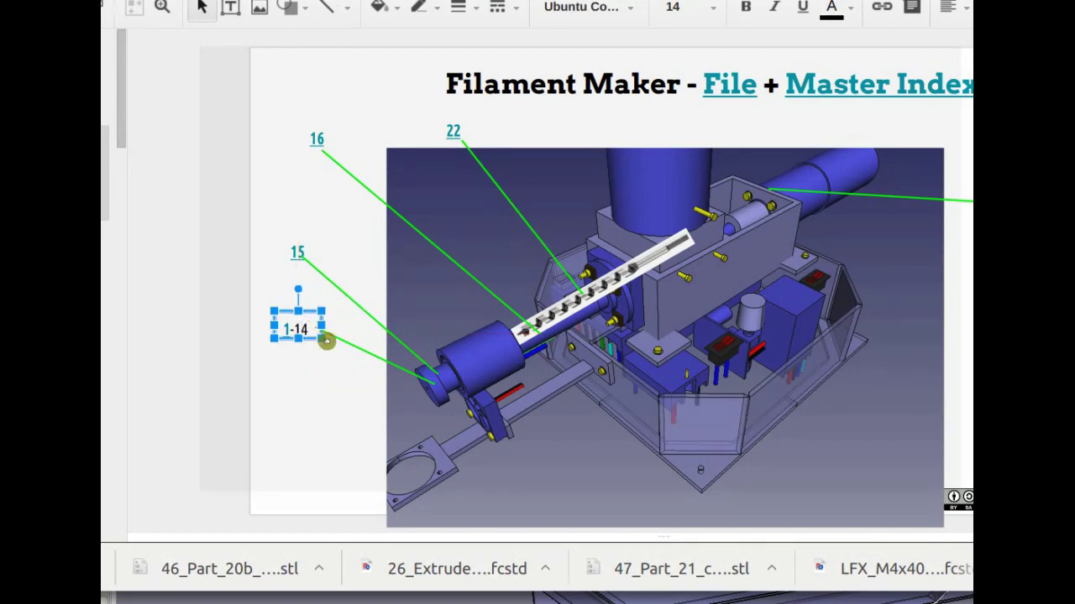
key(BackSpace)
key(BackSpace)
key(BackSpace)
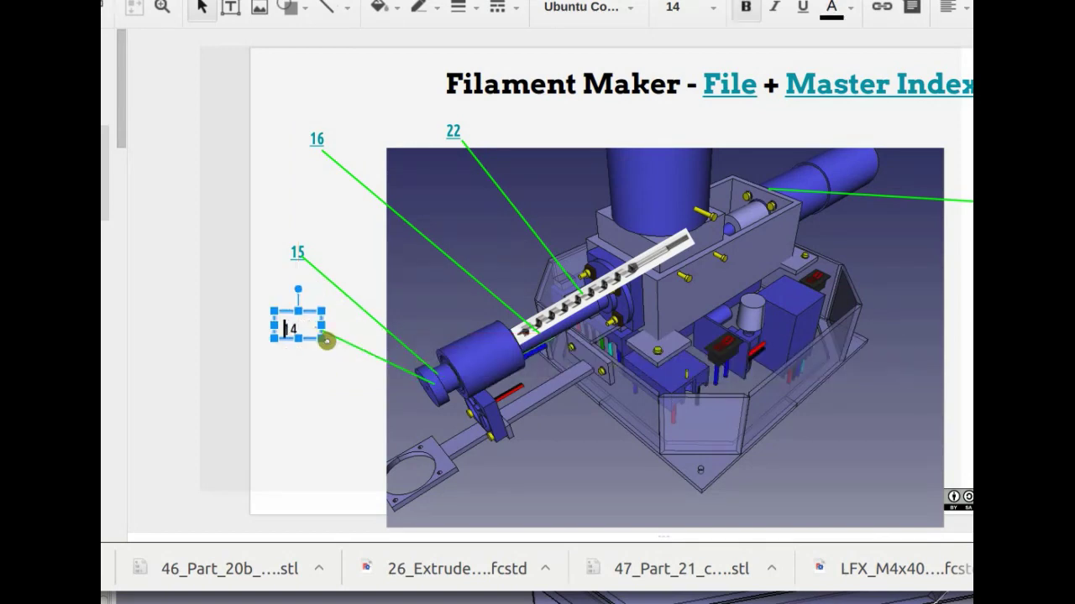
text(1)
drag(308, 319, 337, 325)
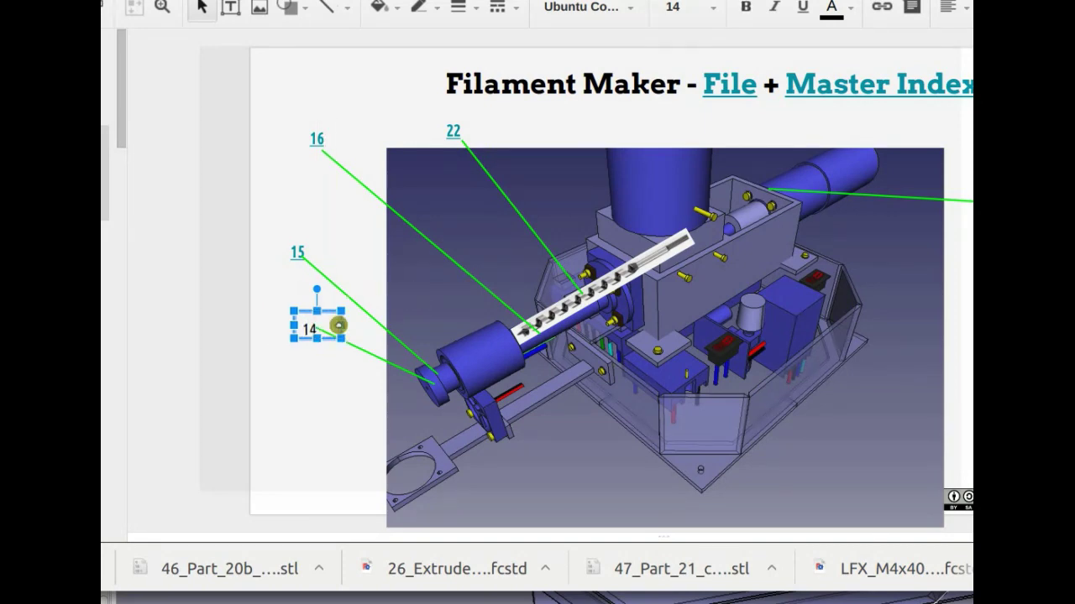
Step: View the purchasing page linked in the spreadsheet's 1/2" NPT row and return to the slide
click(328, 1)
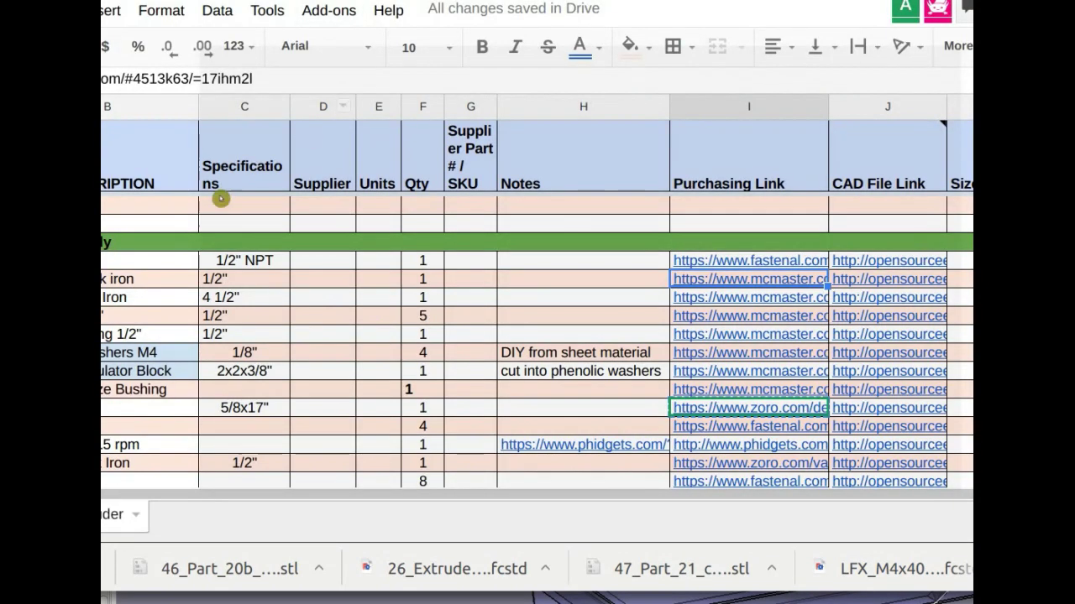
click(765, 265)
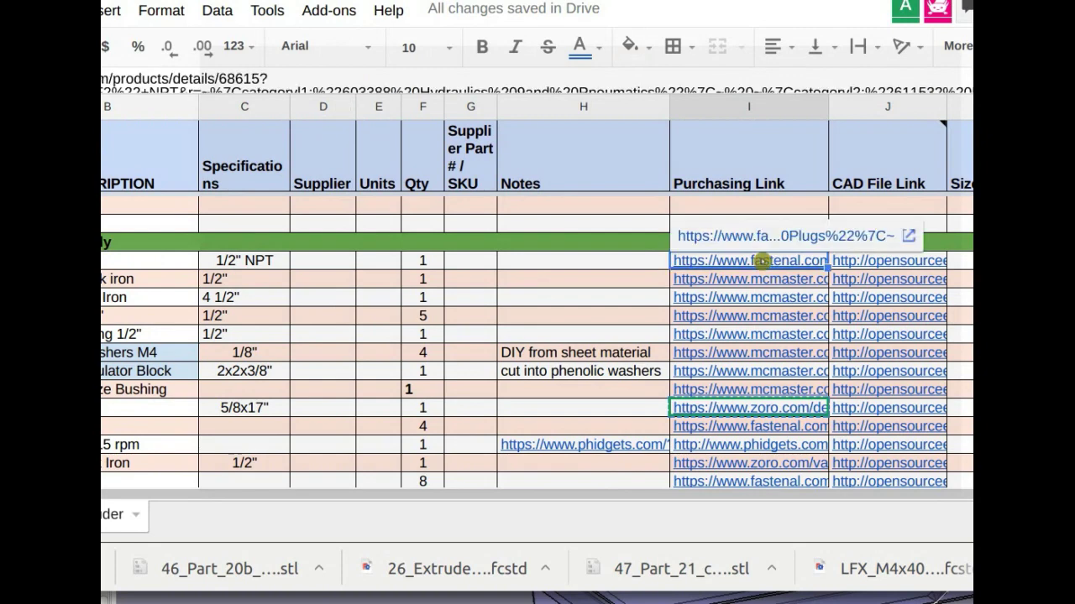
click(761, 235)
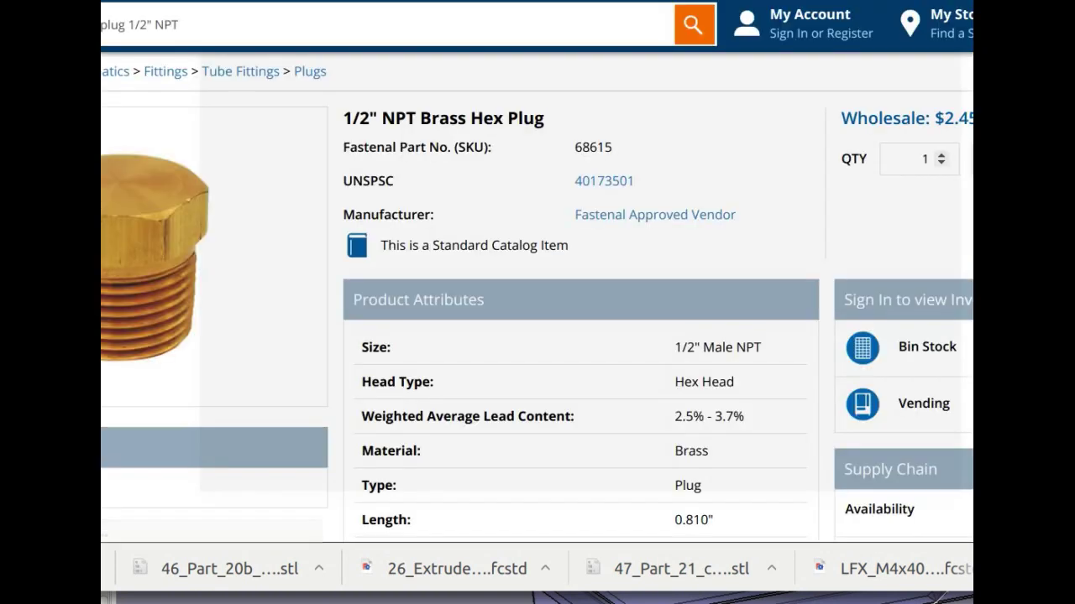
click(212, 2)
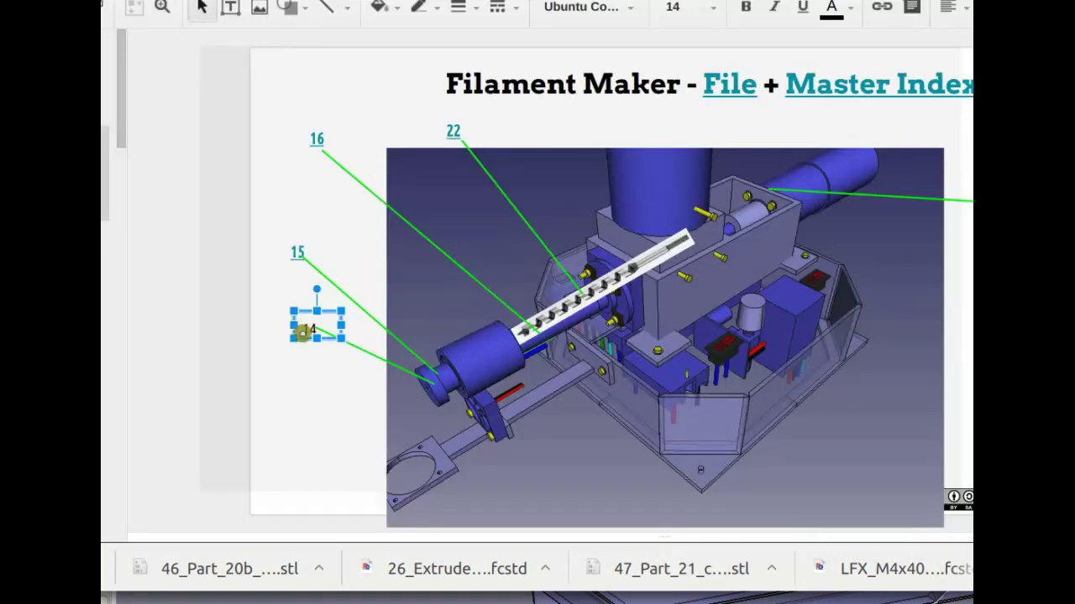
Step: Link label 14 to the fastenal.com page for the 1/2" NPT brass hex plug
double_click(309, 330)
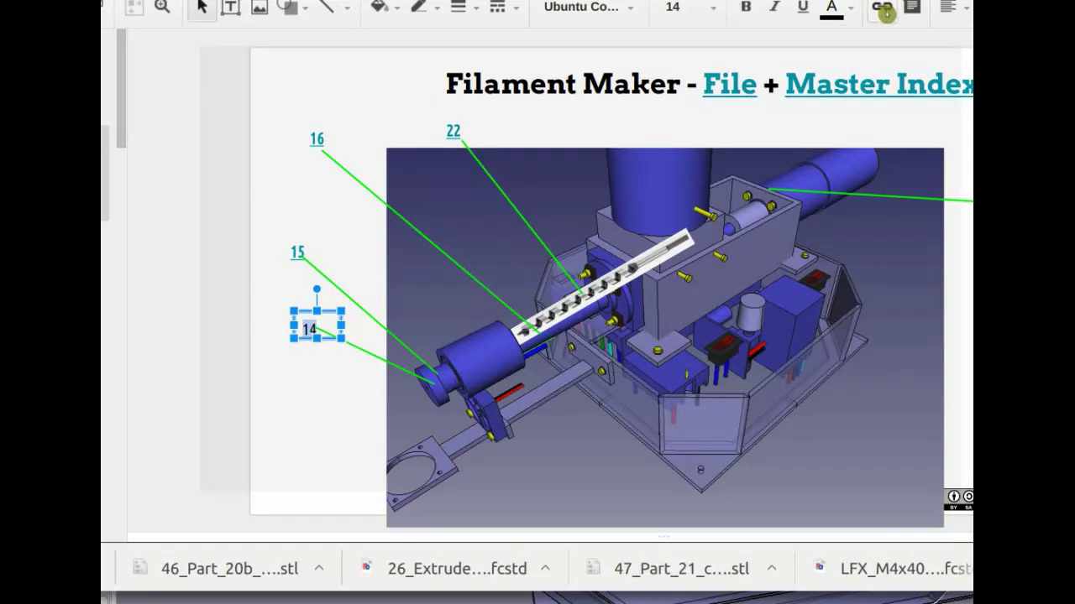
click(883, 8)
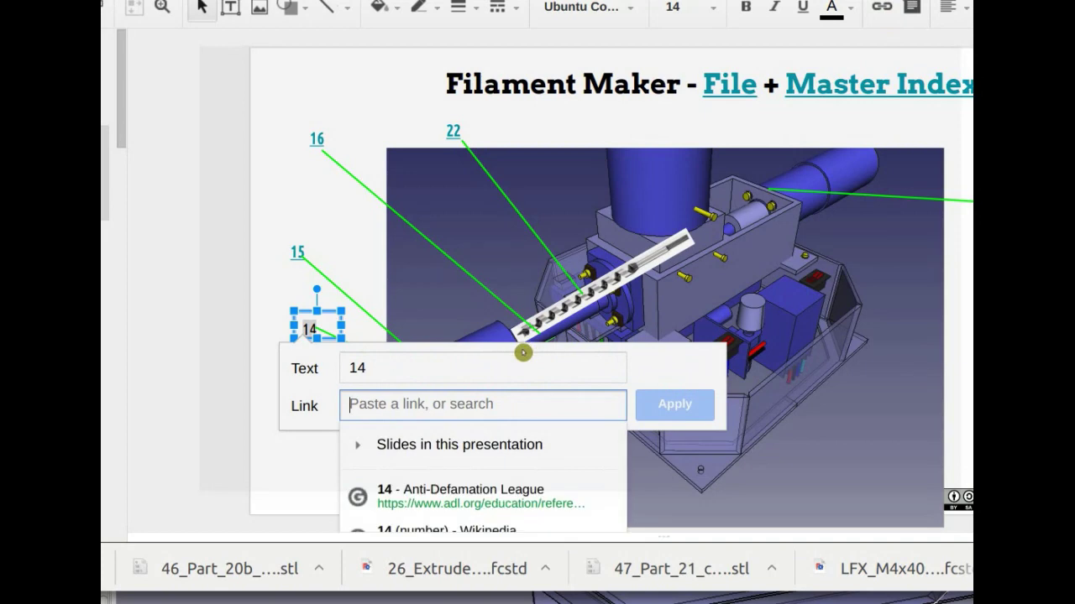
key(ctrl+v)
click(671, 404)
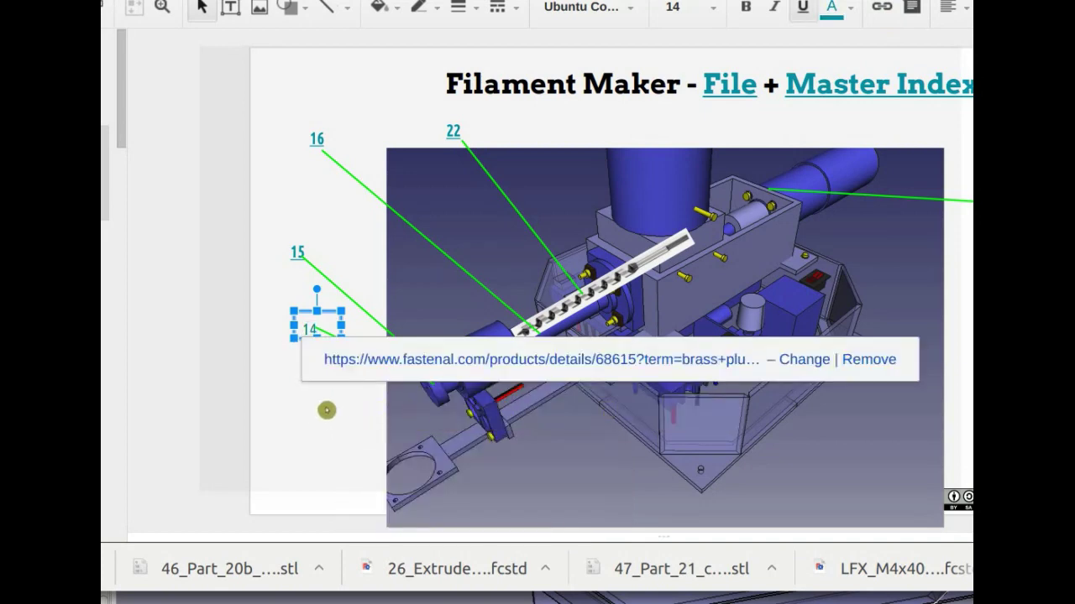
click(326, 408)
Step: Open the slide with labels 17, 18, 20 and 21, and view the purchasing page from the spreadsheet row below 5/8x17"
click(104, 277)
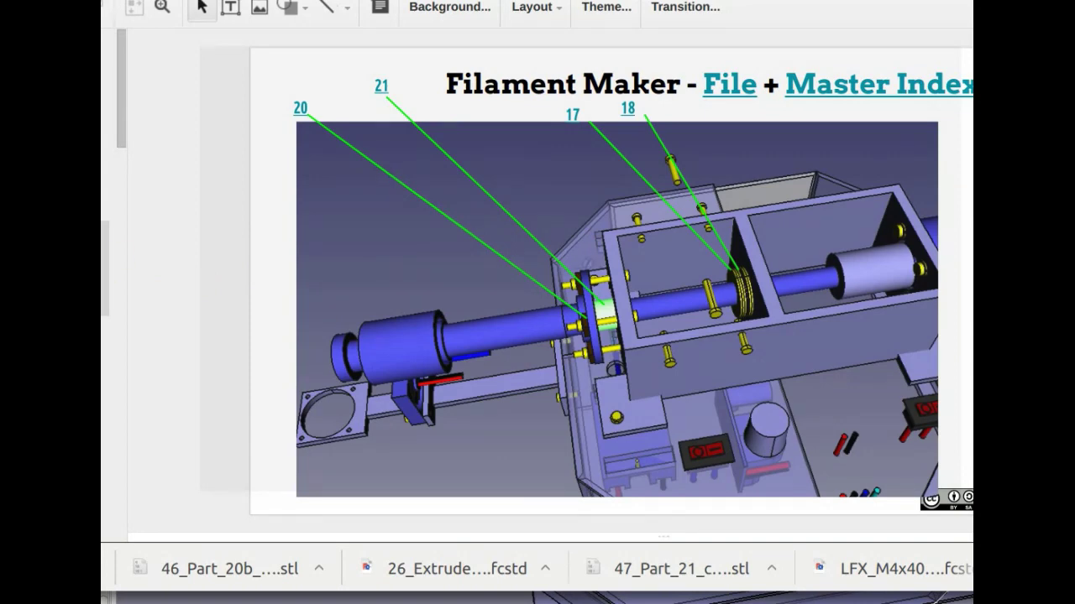
key(ctrl+Page_Up)
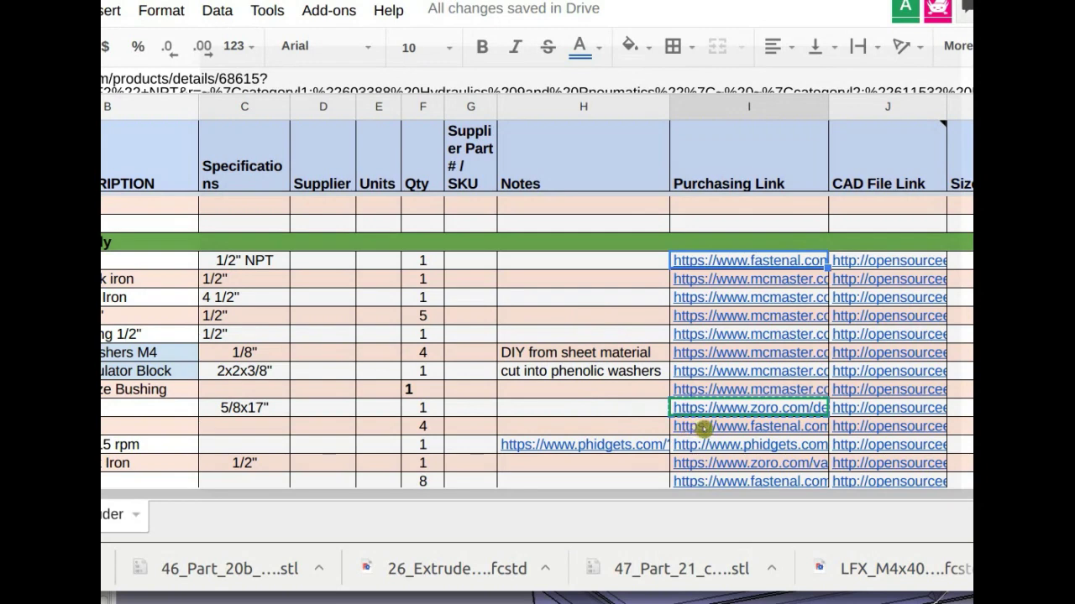
click(703, 426)
click(711, 407)
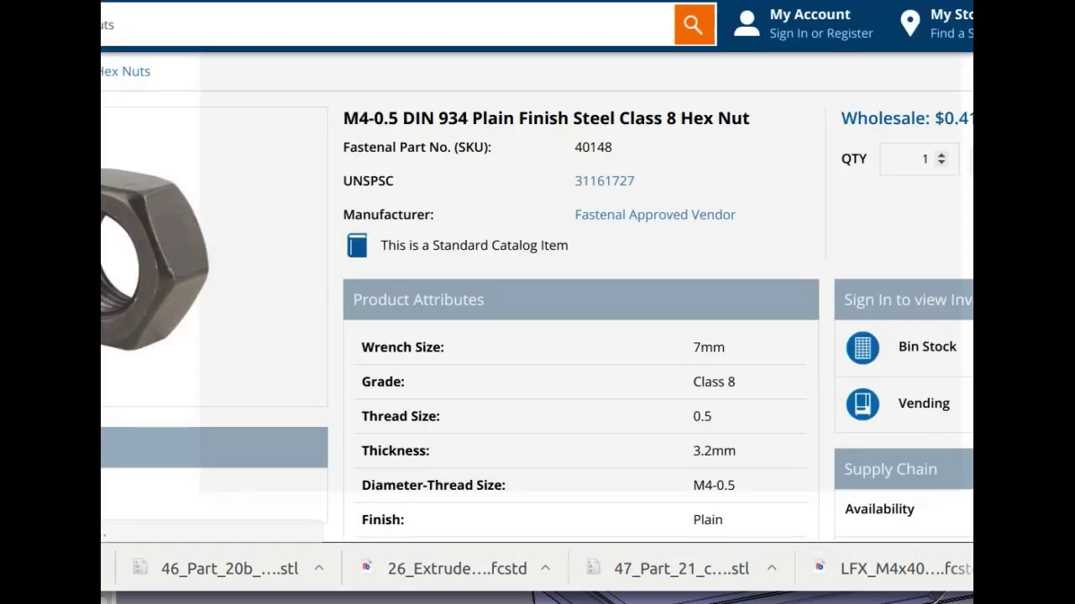
Step: Duplicate label 21's leader line and place the copy between lines 20 and 21, ending on the flange's upper bolt
key(ctrl+Tab)
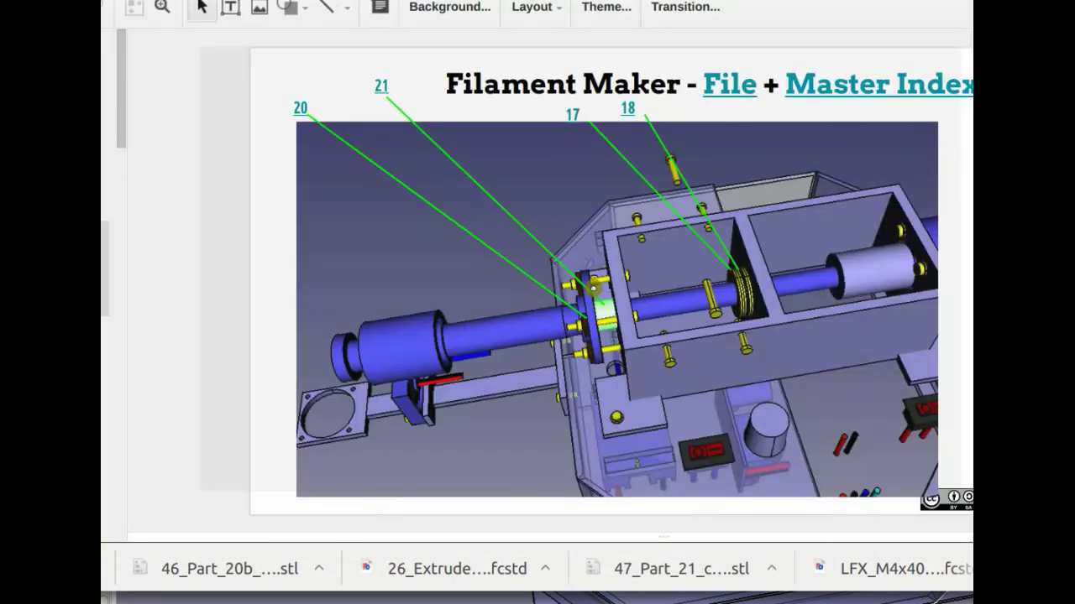
click(639, 297)
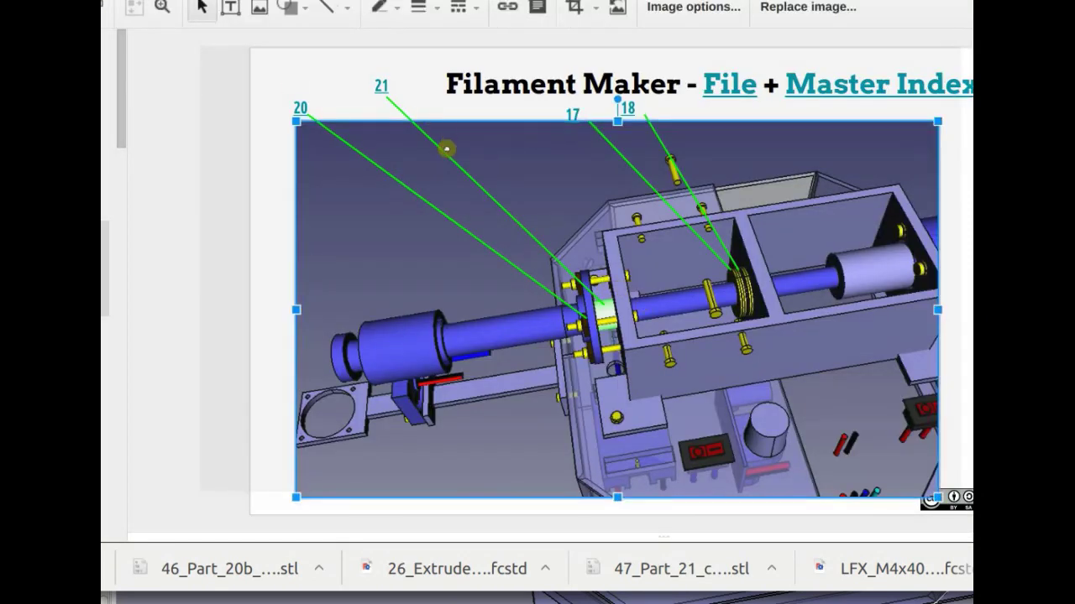
click(445, 156)
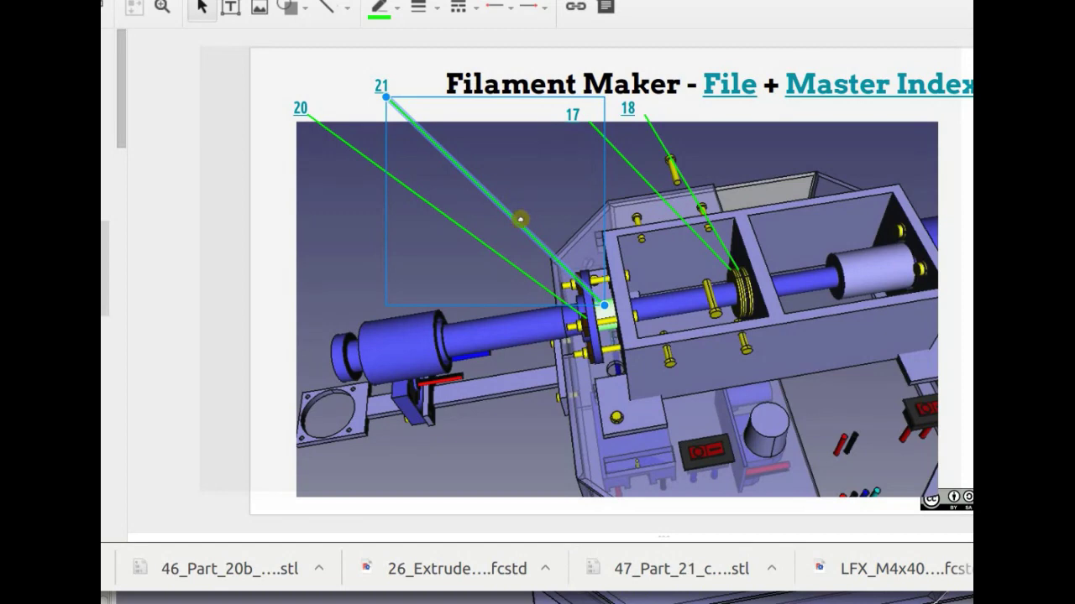
key(ctrl+v)
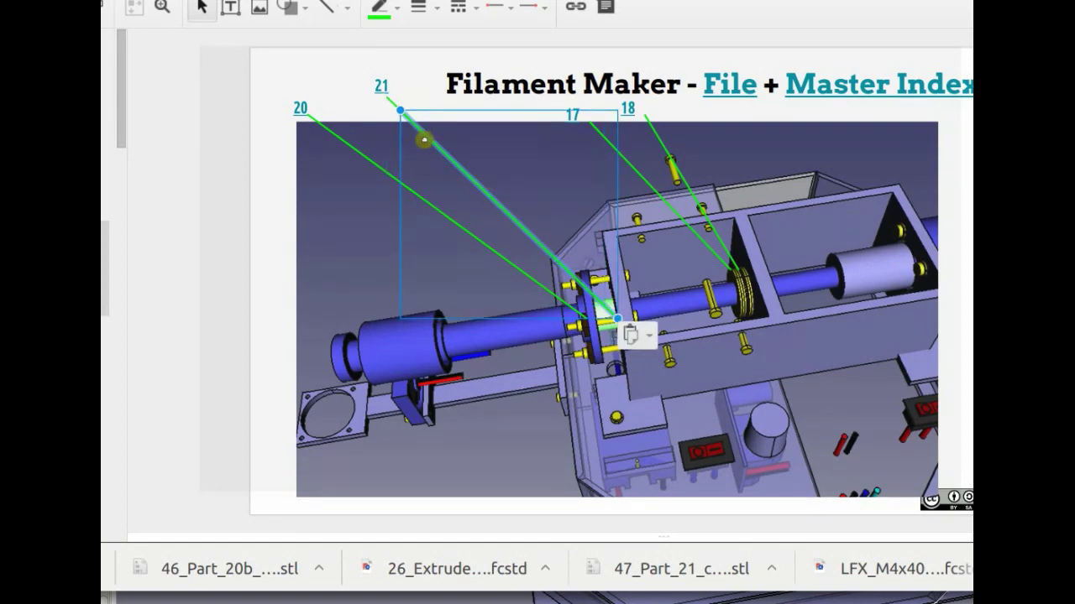
drag(424, 140, 369, 121)
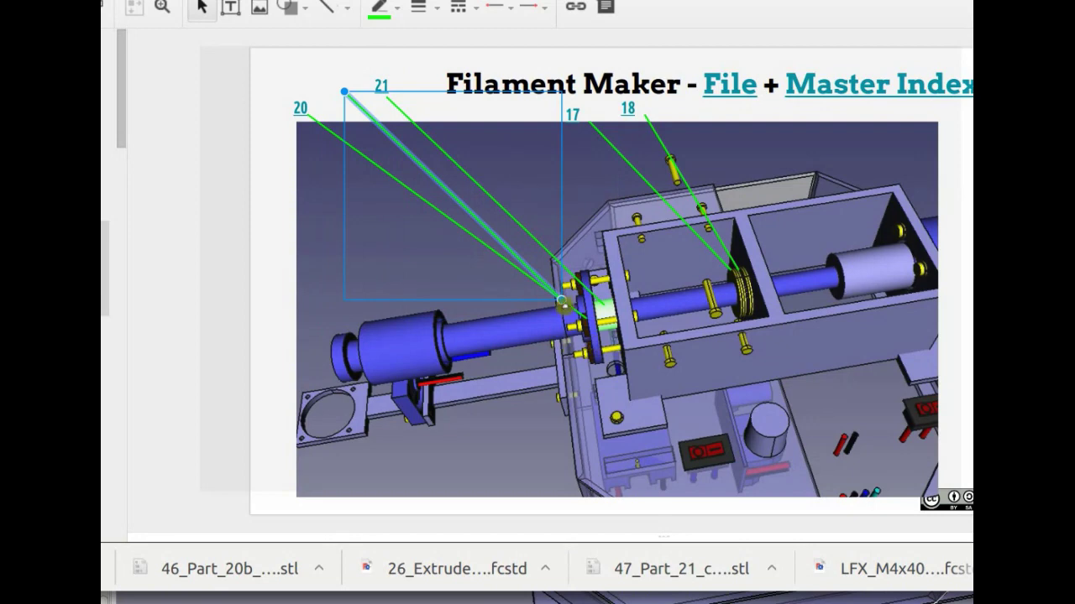
drag(560, 301, 571, 287)
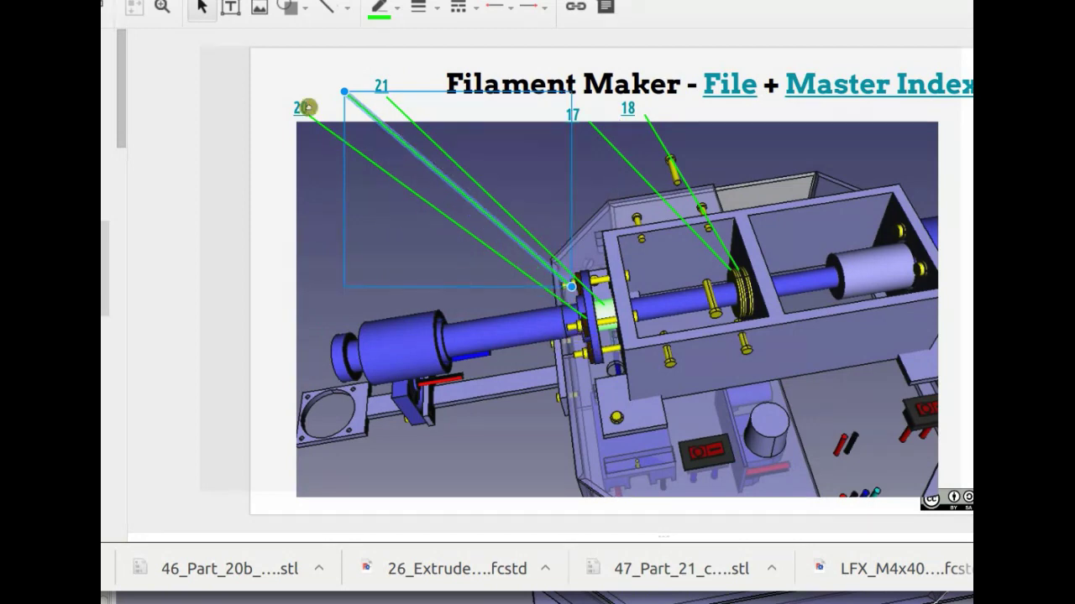
Step: Duplicate label 21 to the start of the new leader line and change its text to 23, checking the spreadsheet row
click(395, 79)
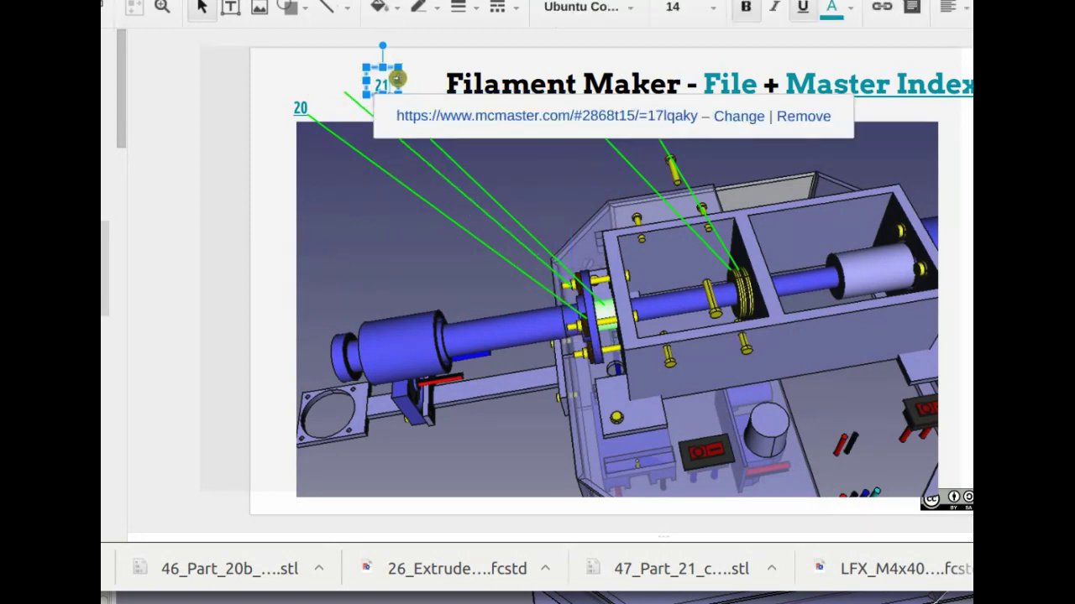
click(388, 77)
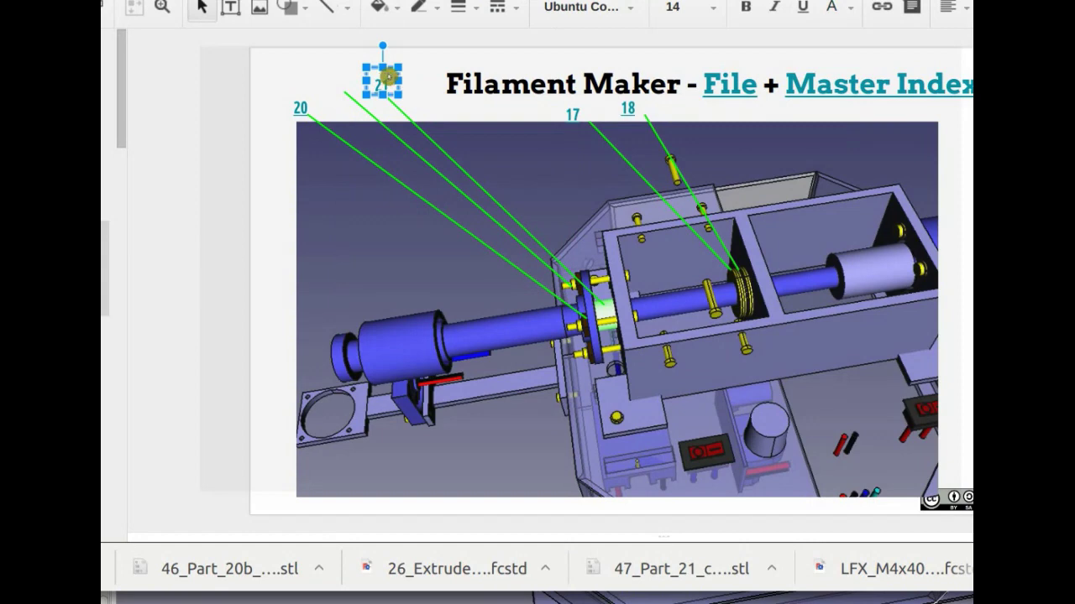
drag(388, 77, 334, 83)
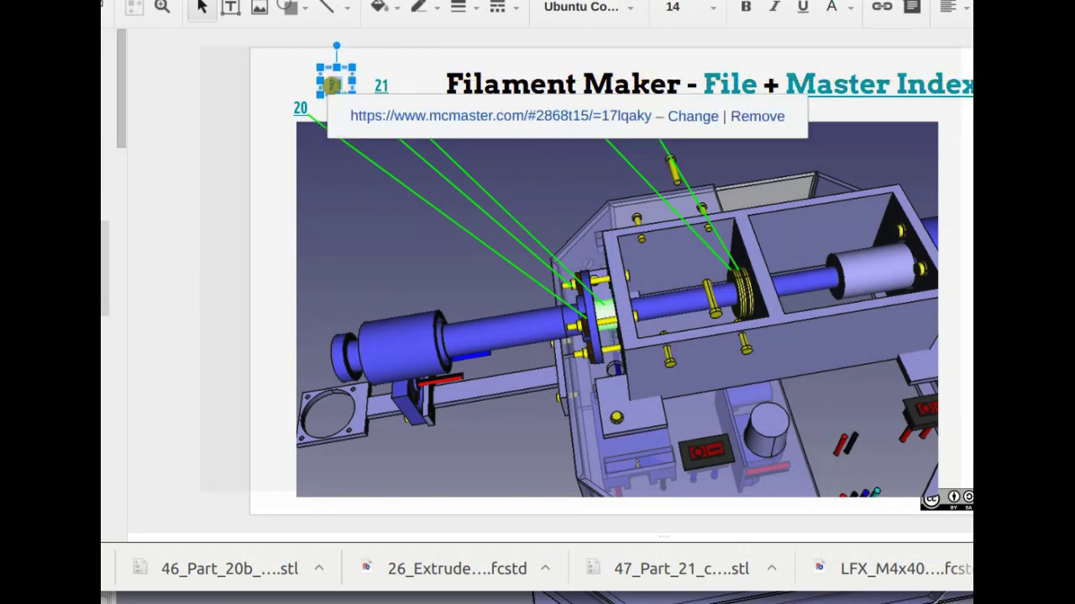
double_click(332, 85)
text(22)
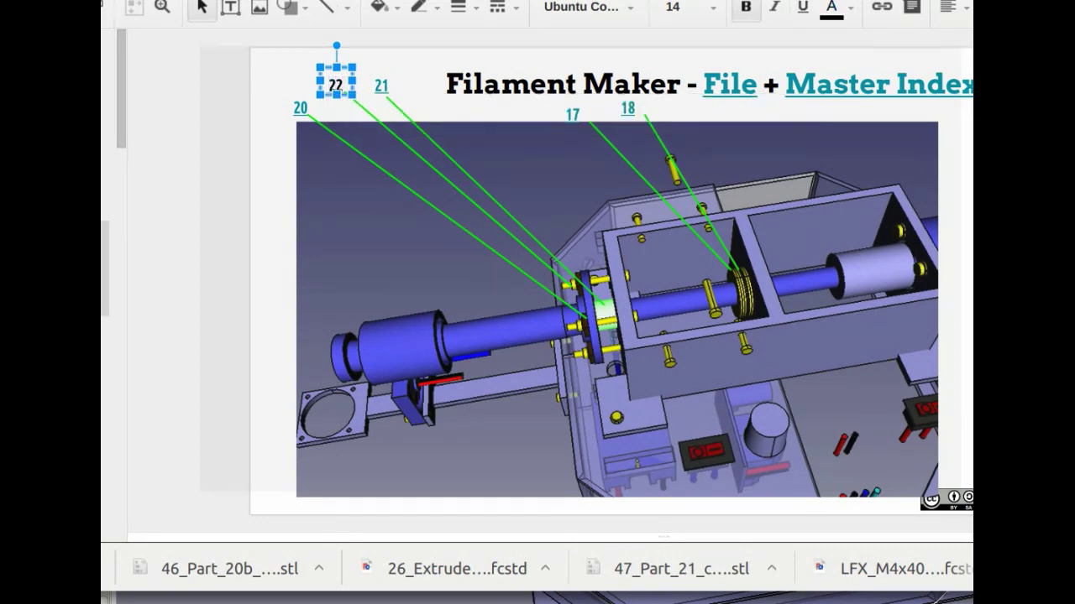
key(ctrl+Tab)
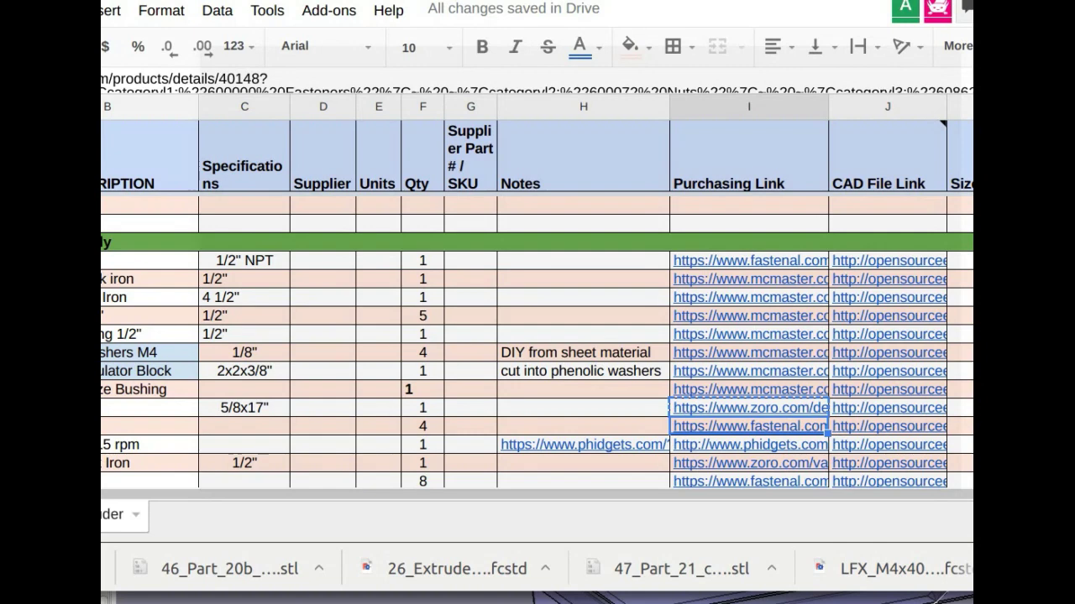
key(ctrl+shift+Tab)
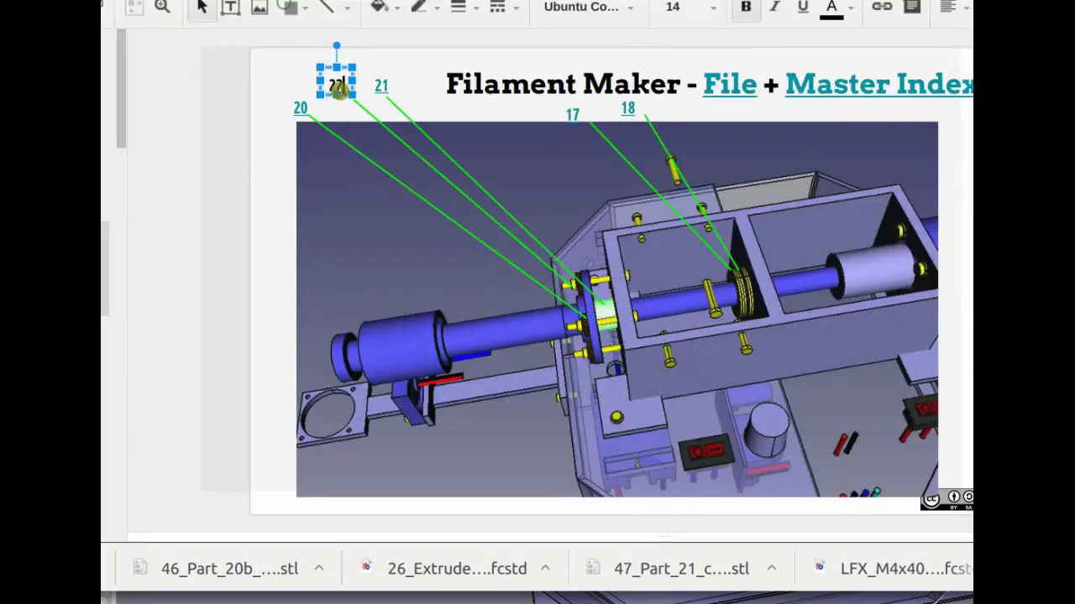
click(339, 90)
text(3)
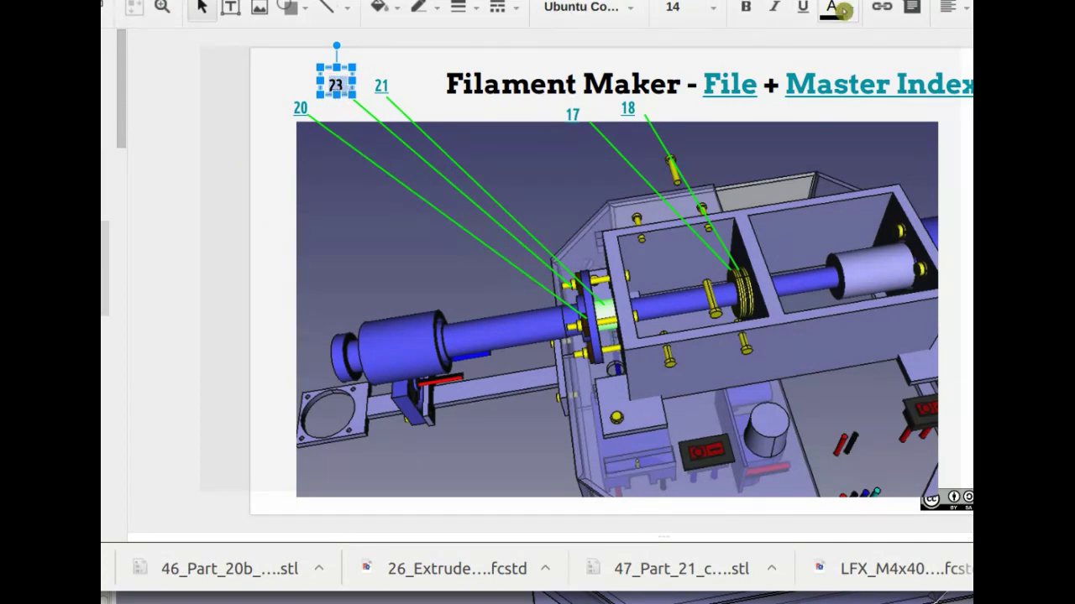
Step: Copy the address of the M4-0.5 hex nut's purchasing page from the spreadsheet row below 5/8x17", and discard label 23's incorrect link entry
click(878, 12)
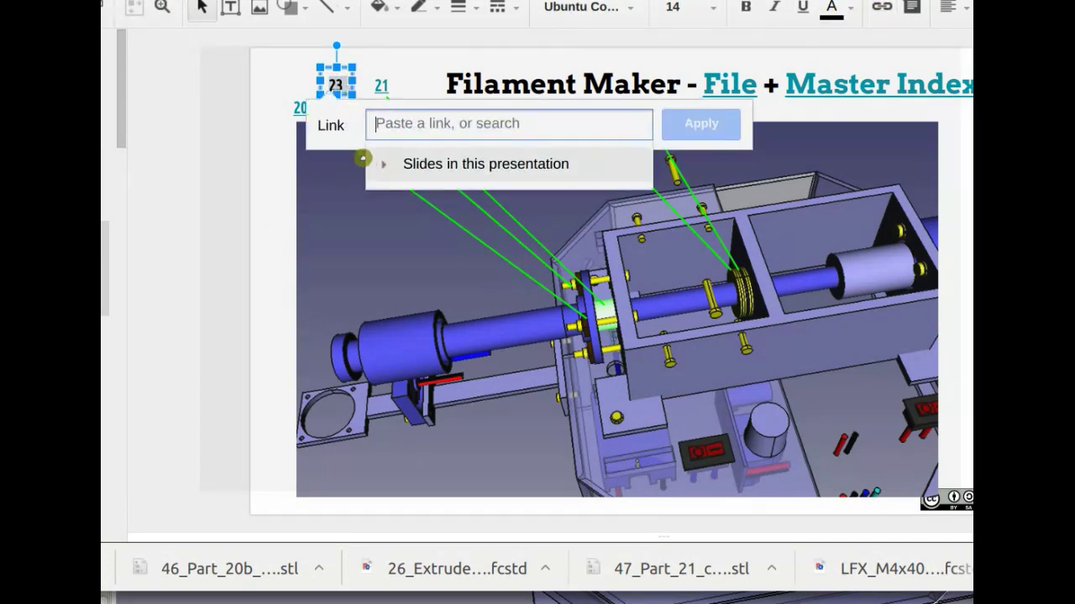
text(21)
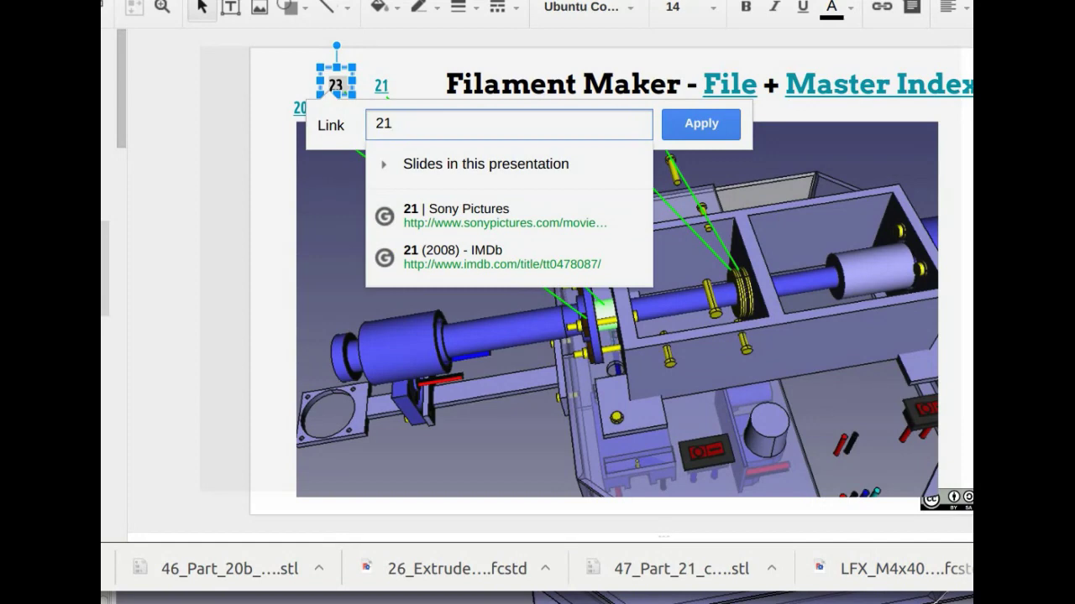
key(ctrl+Page_Up)
mouse_move(736, 428)
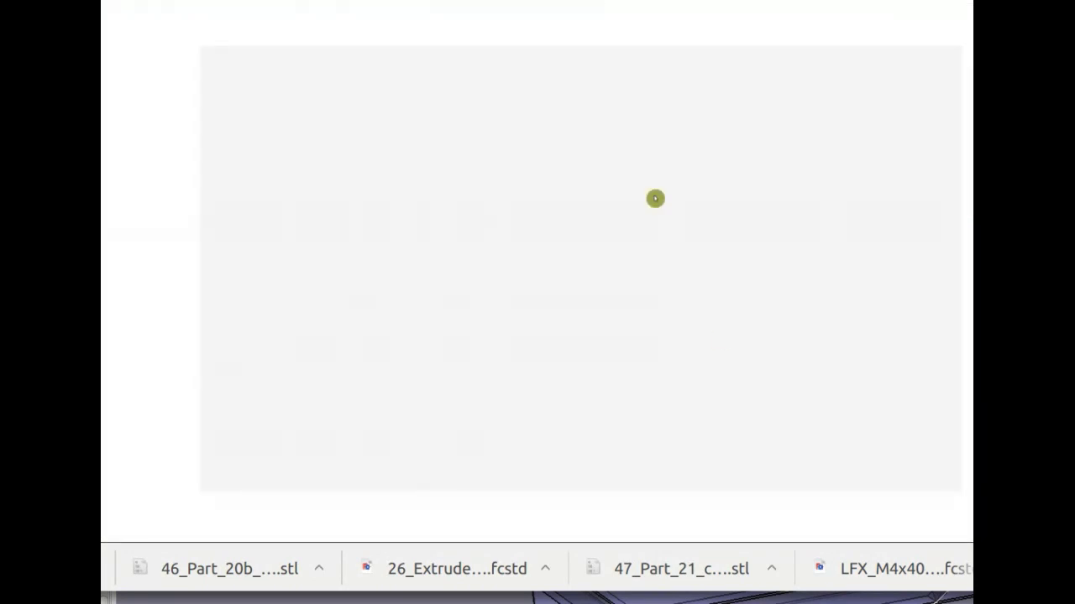
click(736, 401)
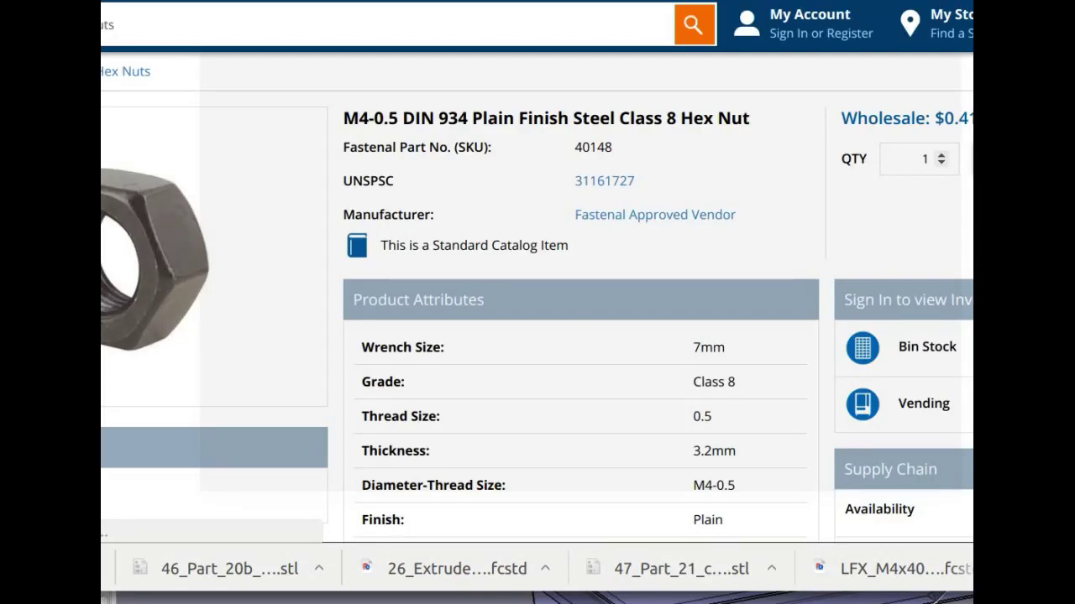
key(ctrl+Page_Down)
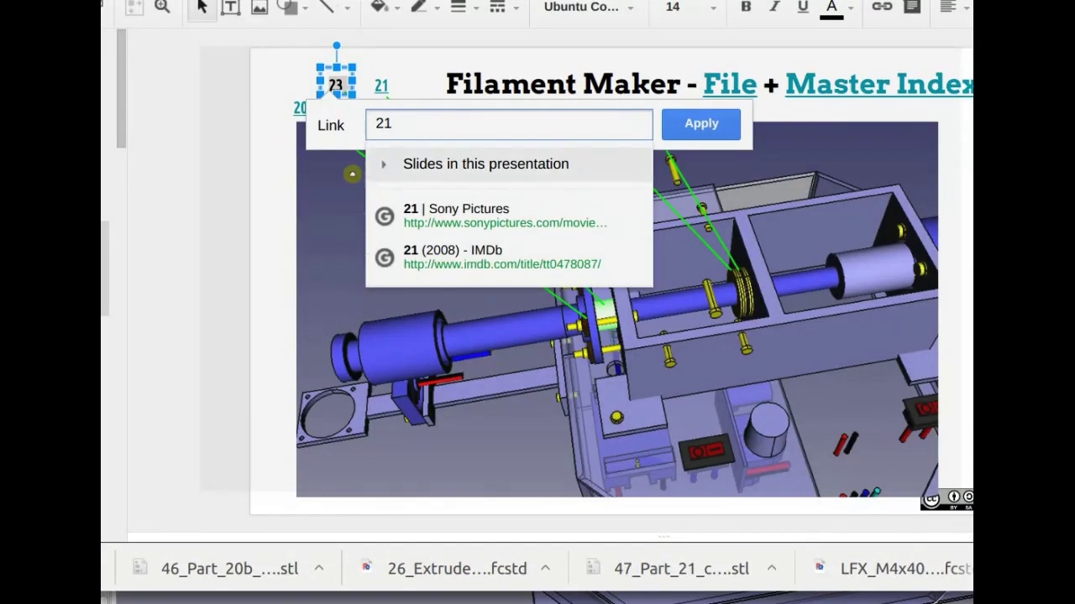
click(220, 164)
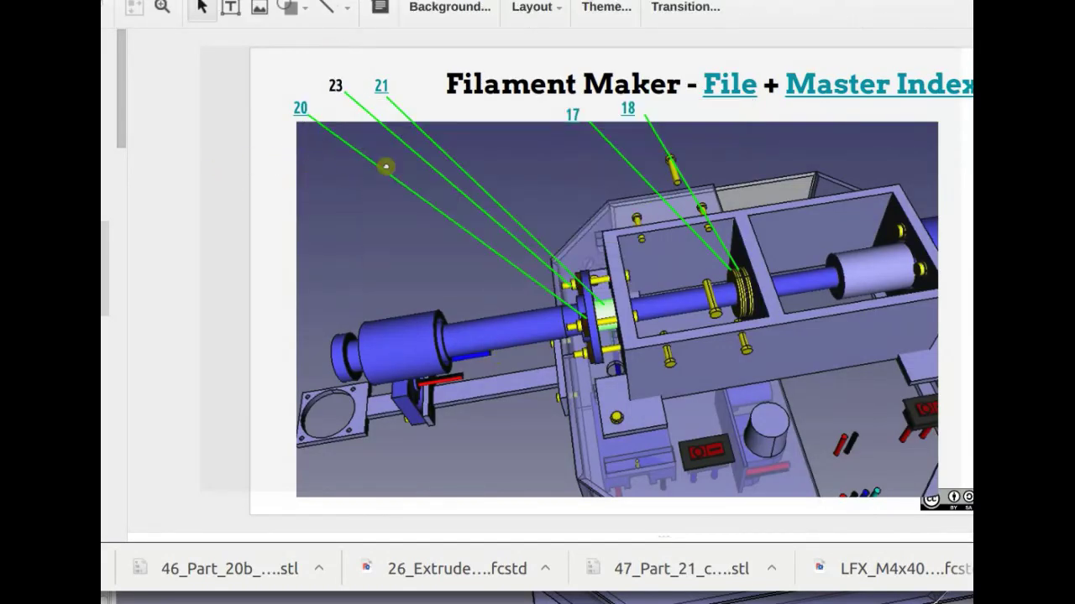
Step: Link label 23 to the fastenal.com page for the M4-0.5 hex nut
click(338, 86)
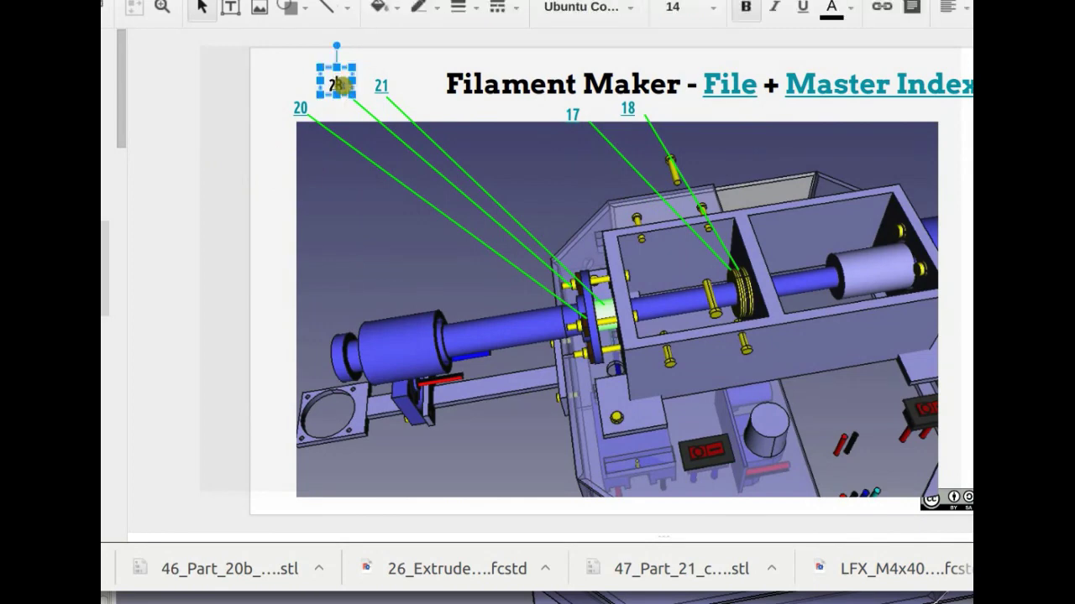
double_click(336, 85)
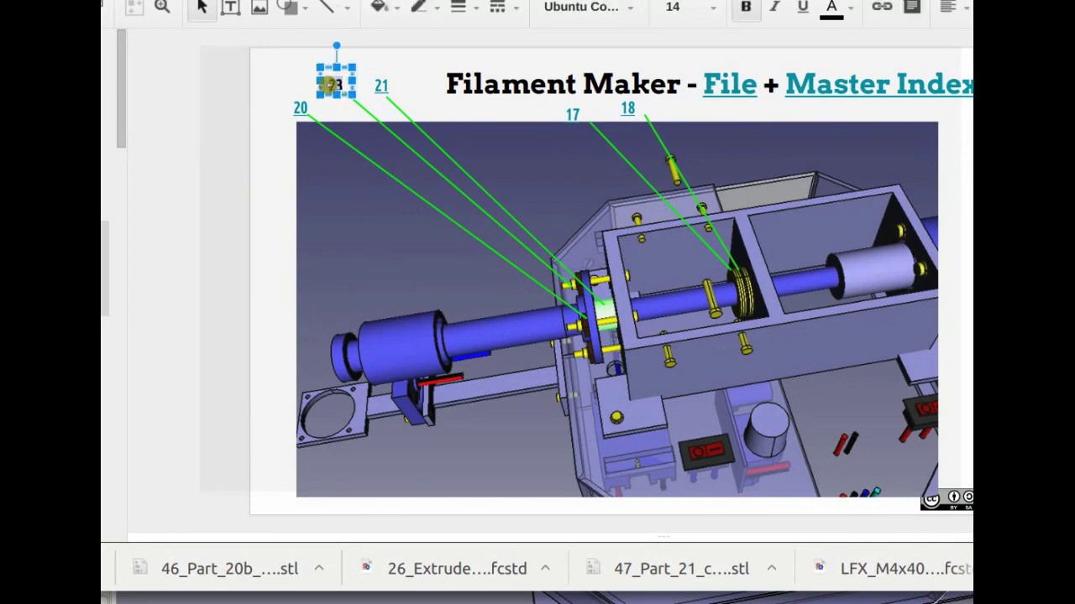
click(880, 17)
key(ctrl+v)
click(696, 163)
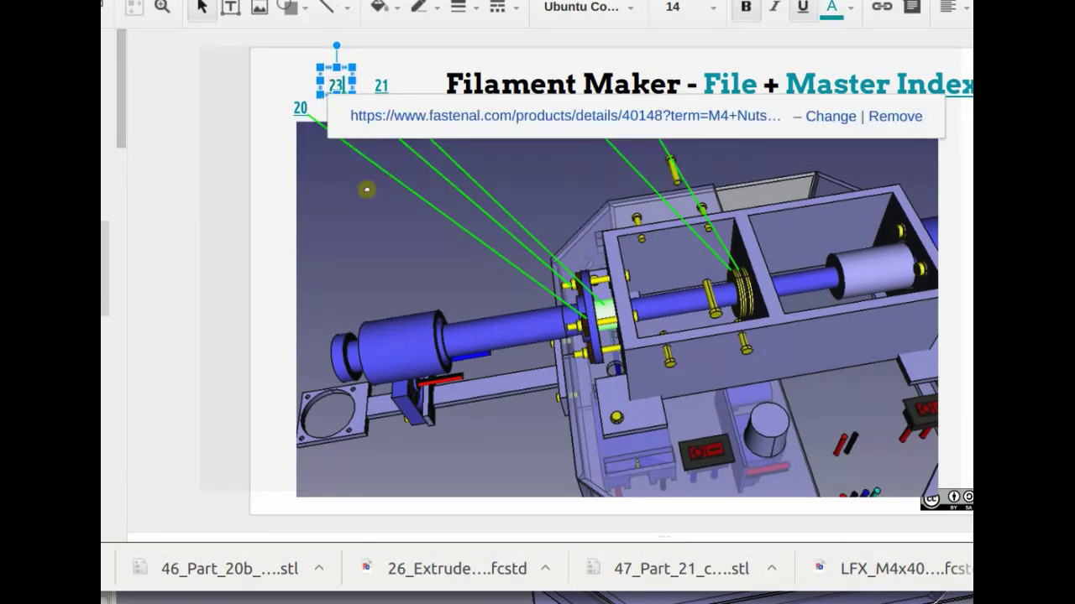
click(249, 168)
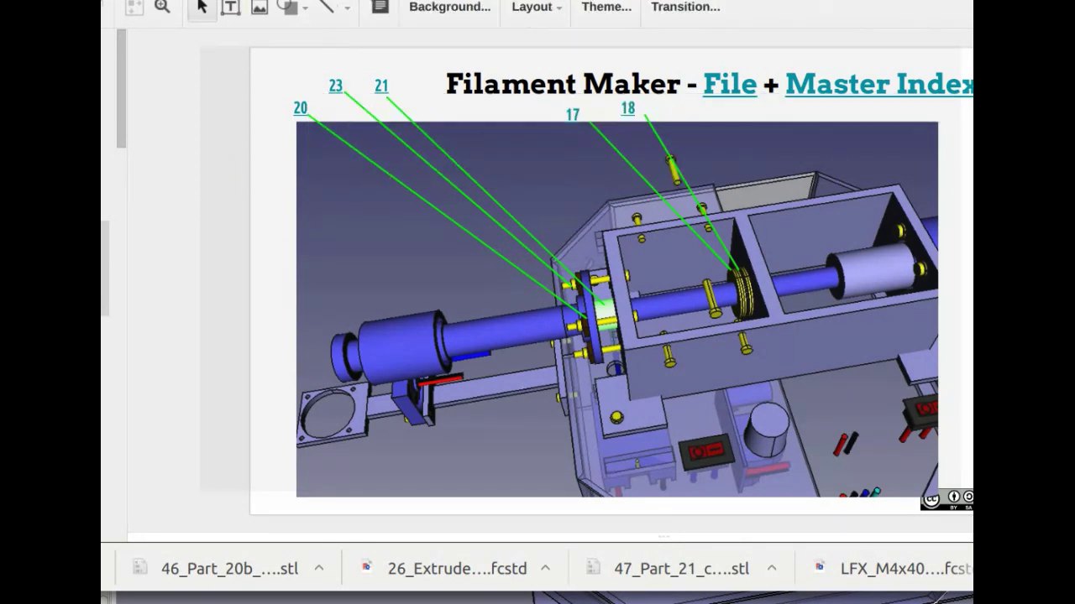
Step: Copy the address of the 15RPM DC gear motor's Phidgets page from the spreadsheet, and open the slide with labels 14, 15, 16 and 22
key(ctrl+Page_Up)
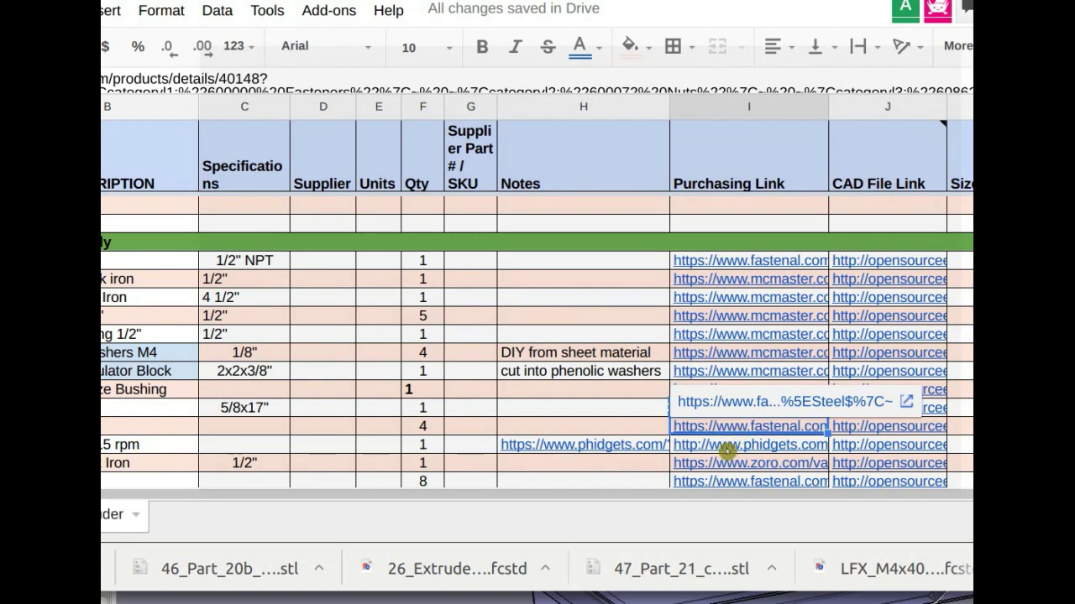
click(727, 452)
click(682, 424)
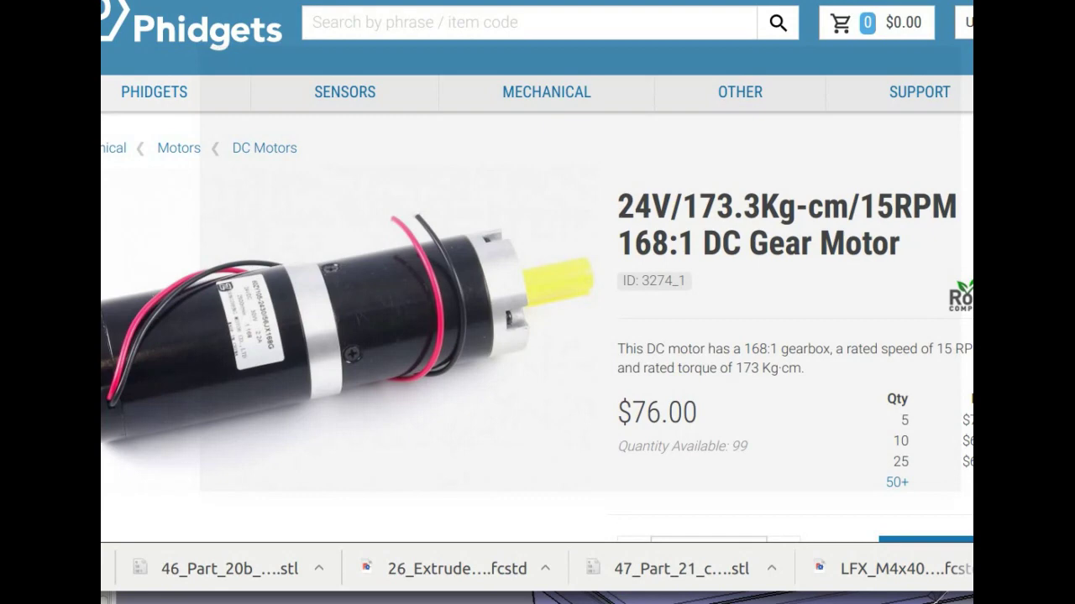
key(ctrl+Tab)
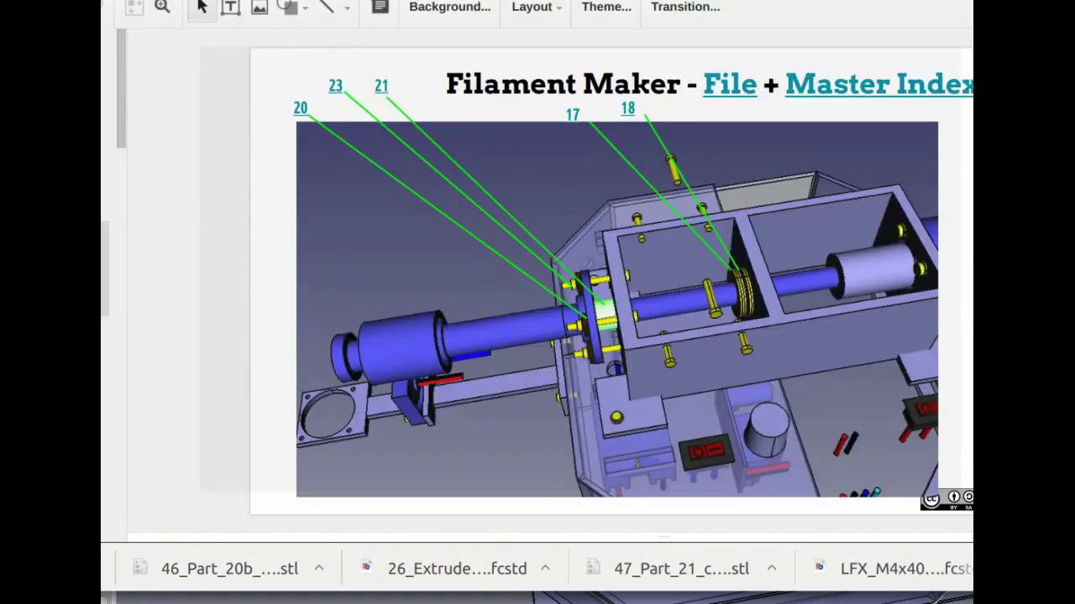
scroll(863, 201, down, 3)
click(885, 202)
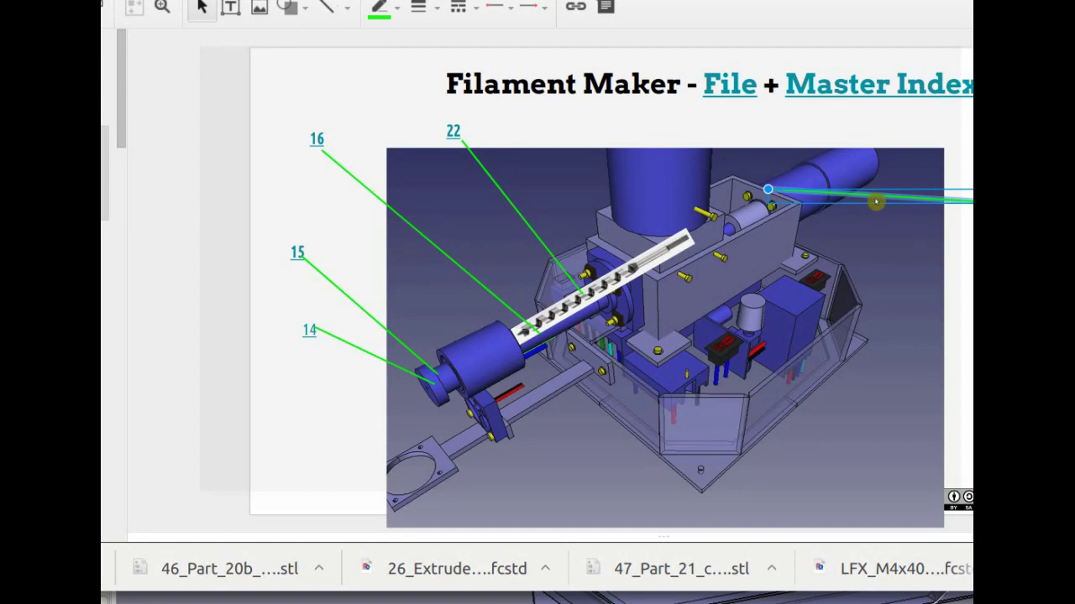
scroll(876, 202, down, 3)
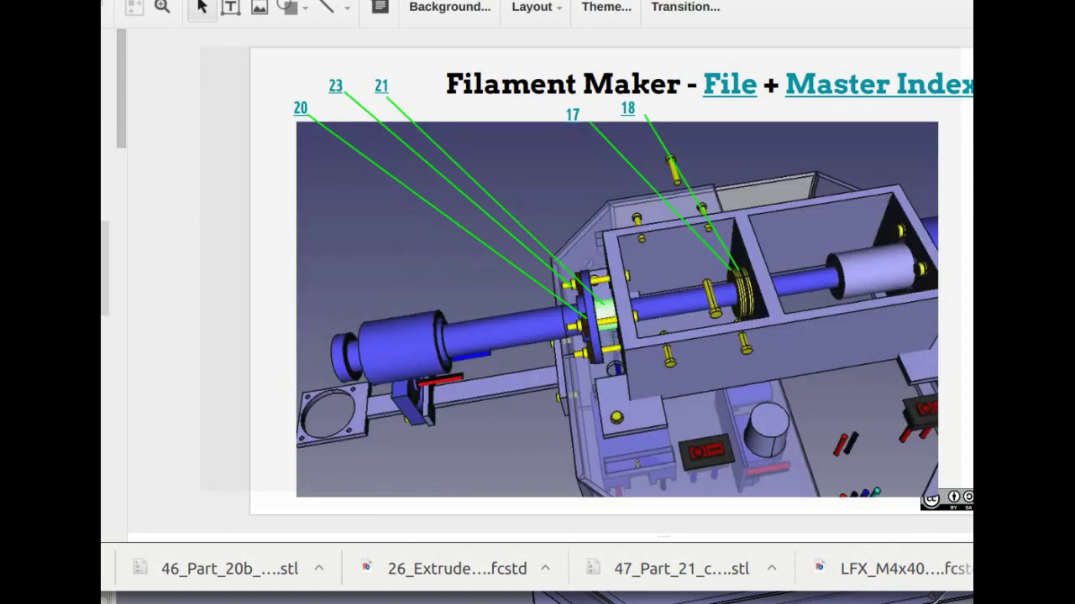
scroll(632, 304, down, 3)
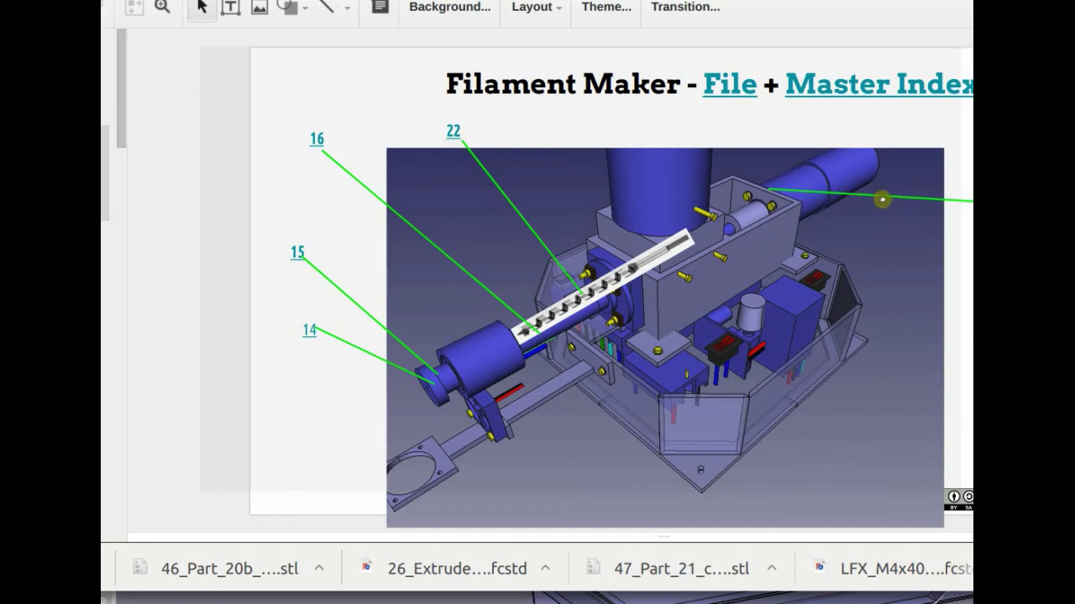
Step: Move the unlabelled leader line down so that its end sits on the light cylinder inside the open housing
click(881, 198)
drag(768, 190, 805, 215)
click(966, 220)
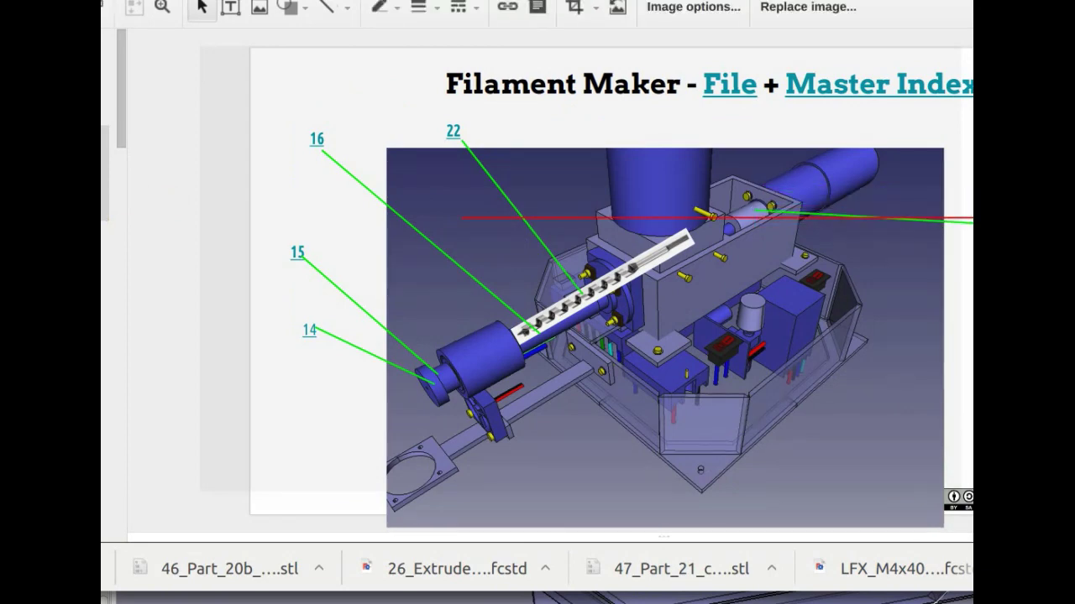
key(Escape)
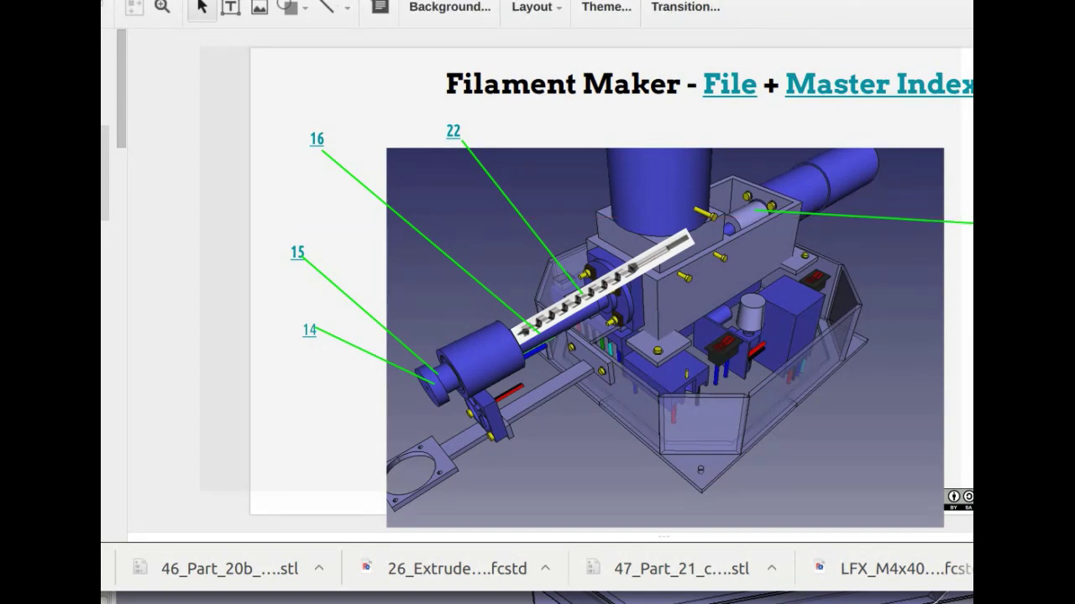
key(ctrl+v)
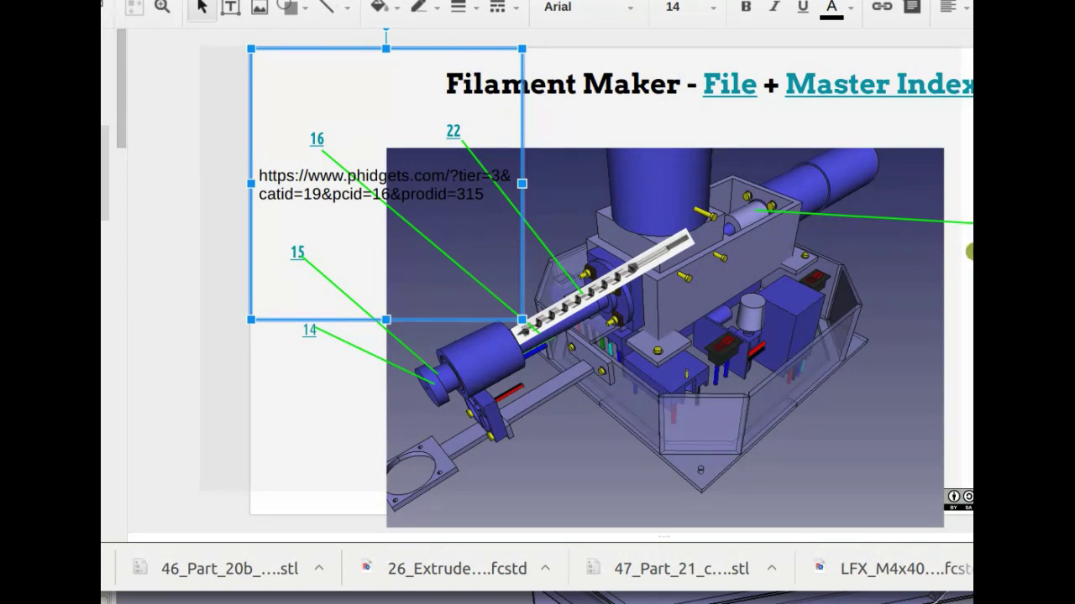
key(Delete)
key(Tab)
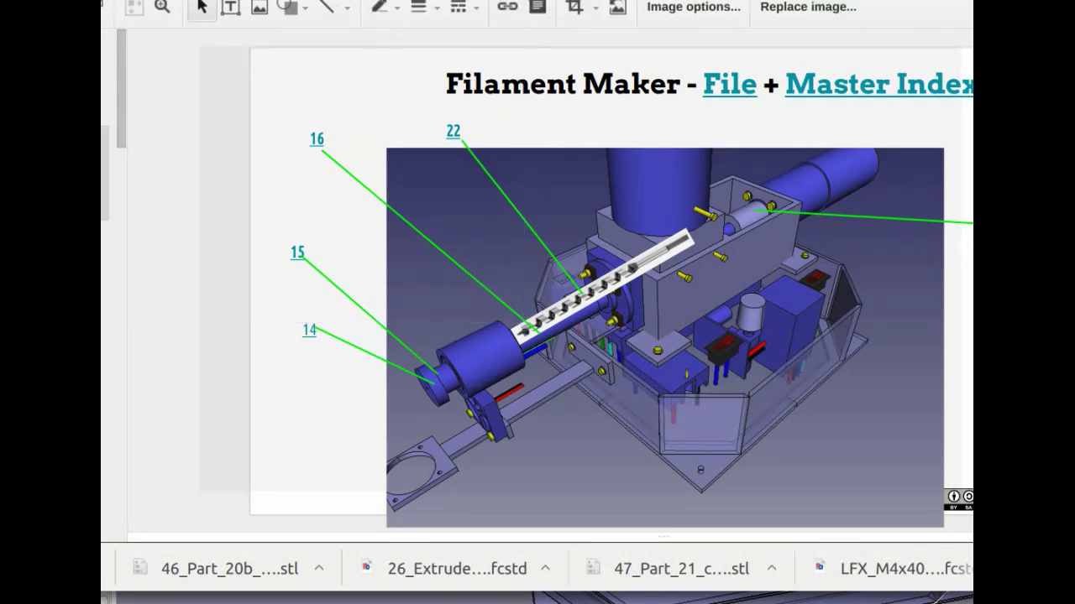
key(Tab)
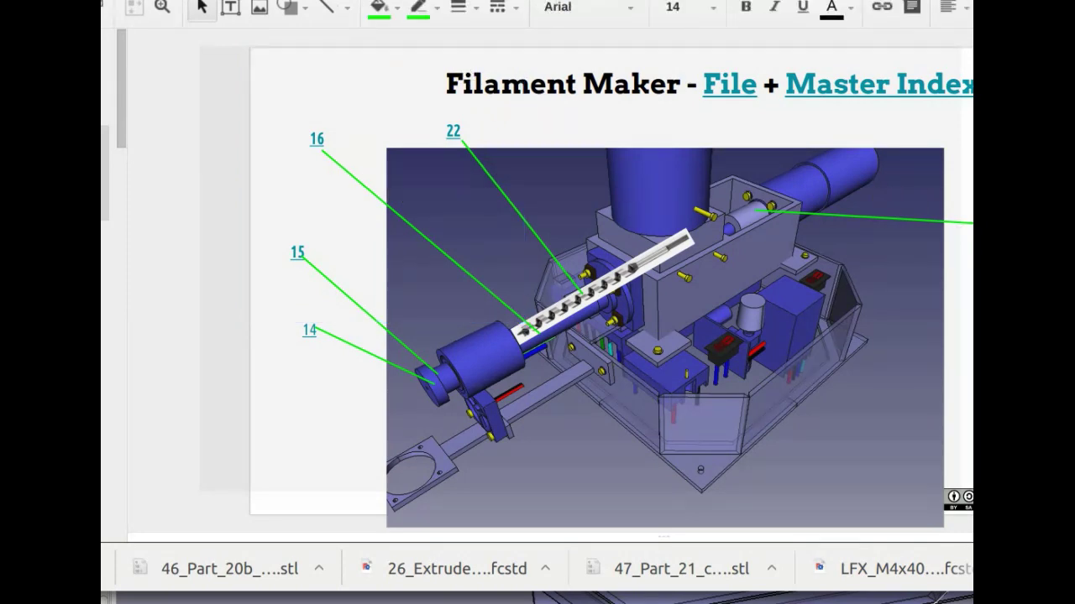
key(Escape)
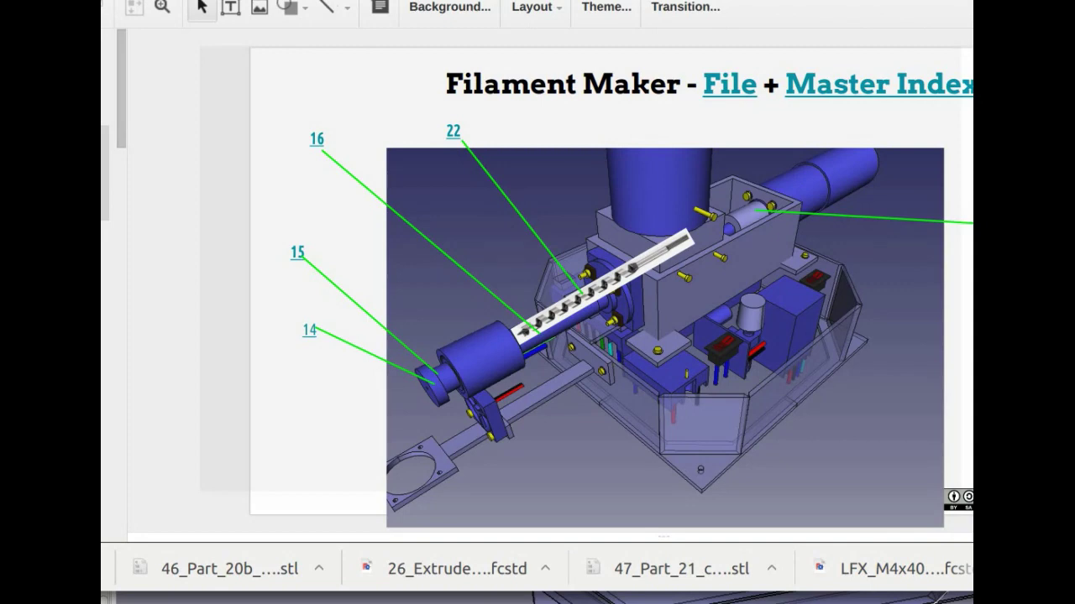
Step: Duplicate the unlabelled leader line and place the copy with its end on the blue motor cylinder behind the open housing
key(Tab)
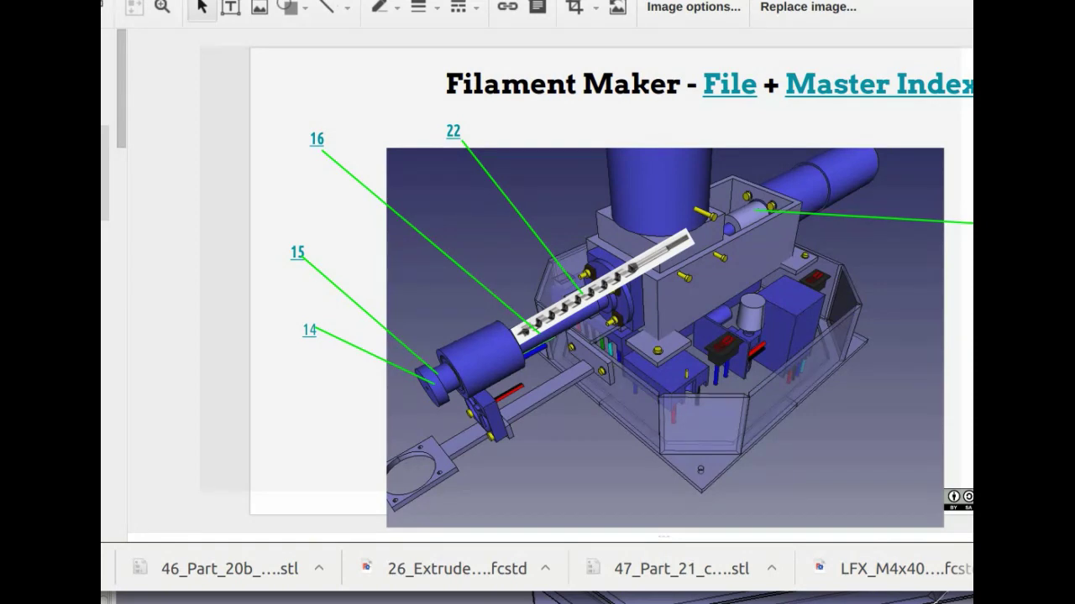
click(944, 223)
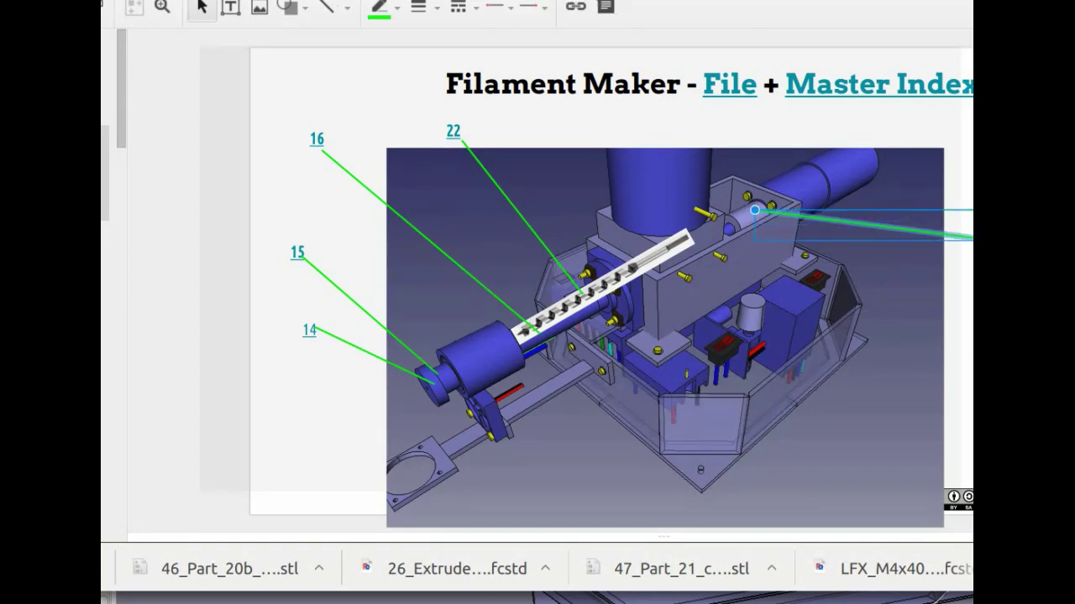
key(Delete)
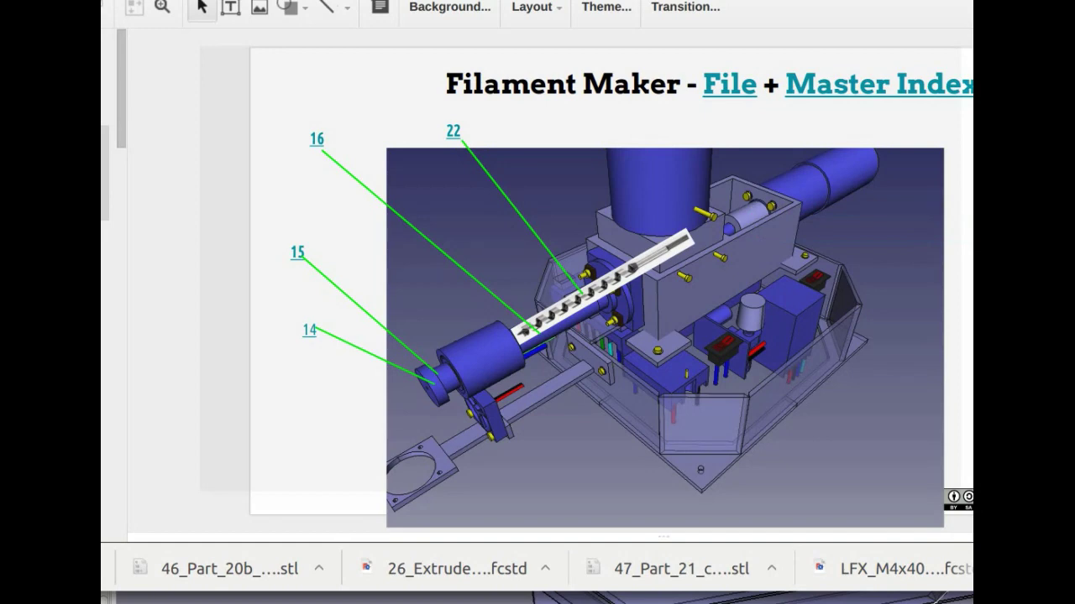
key(ctrl+z)
key(ctrl+v)
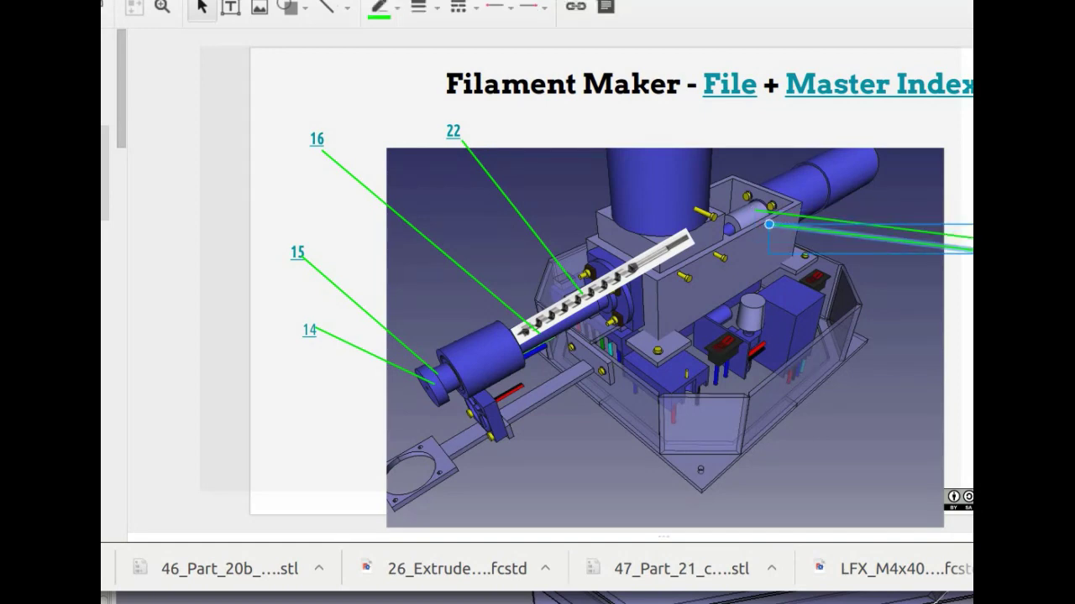
drag(860, 242, 972, 182)
key(Escape)
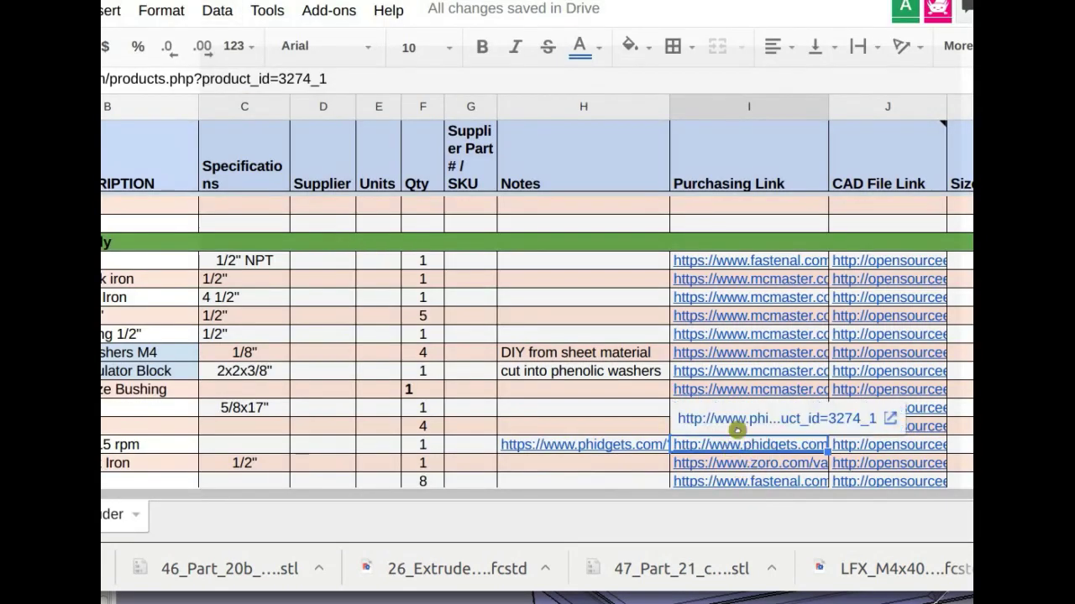
Step: Open the 15RPM DC gear motor's Phidgets page from the spreadsheet and return to the slide with label 22
click(736, 422)
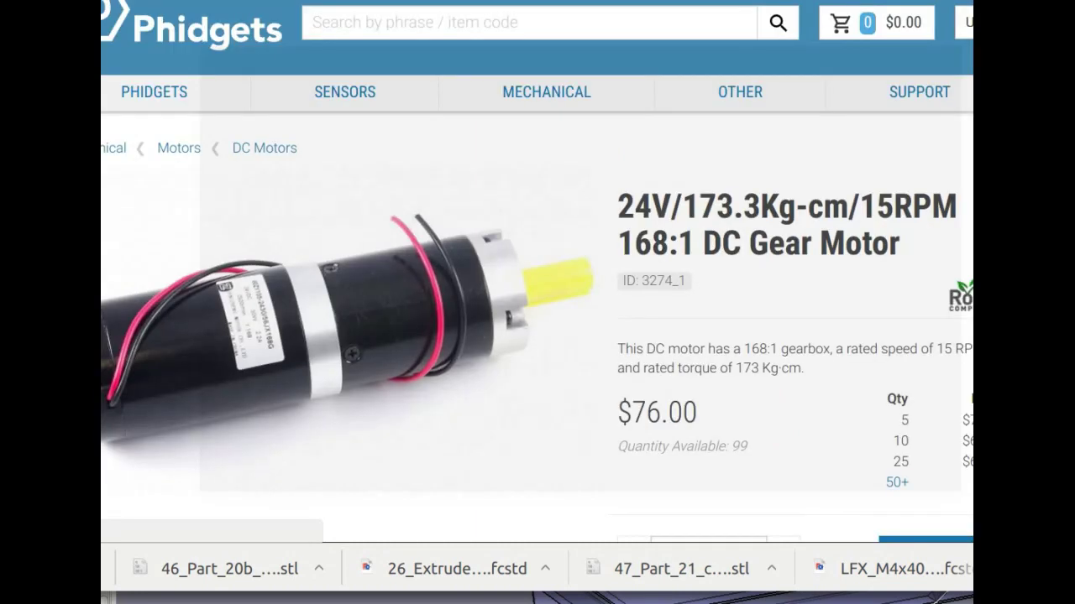
key(ctrl+Page_Up)
key(ctrl+Page_Up)
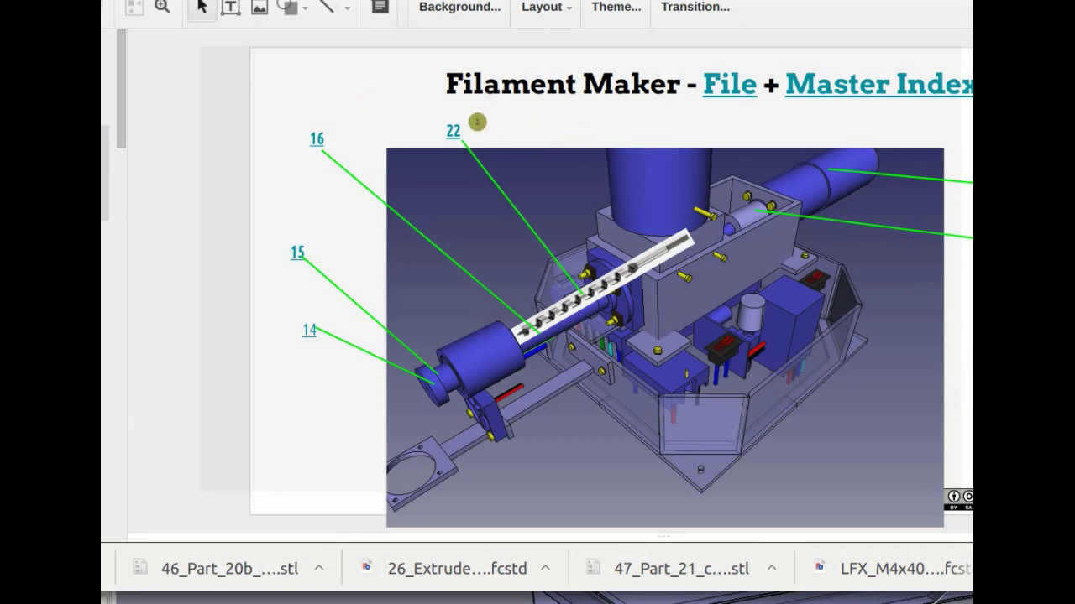
Step: Duplicate label 22 and move one copy to the outer end of the leader lines beside the image
click(466, 126)
click(463, 130)
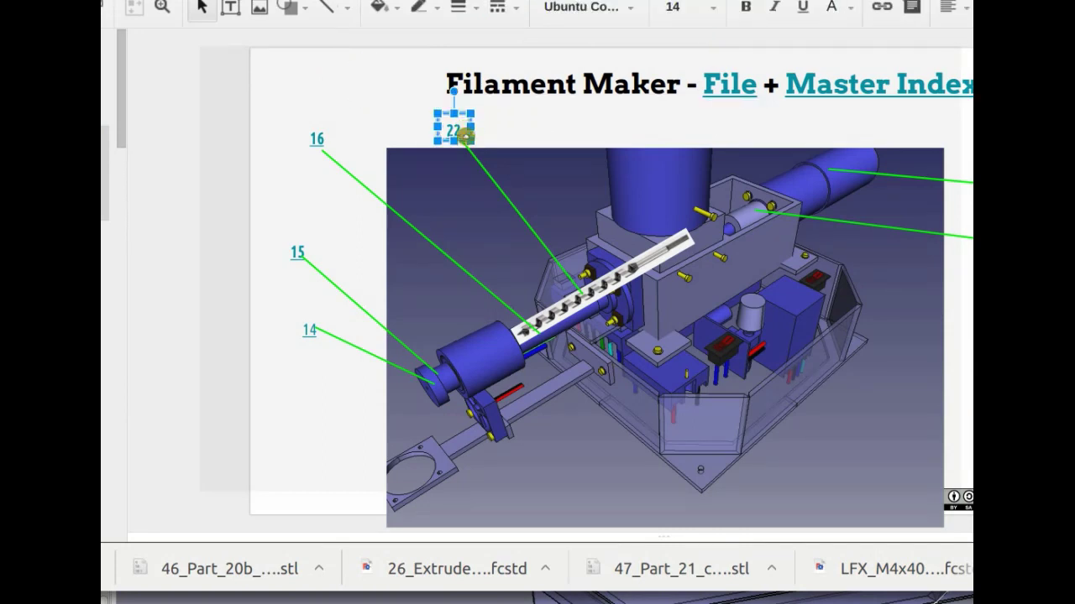
drag(466, 137, 535, 206)
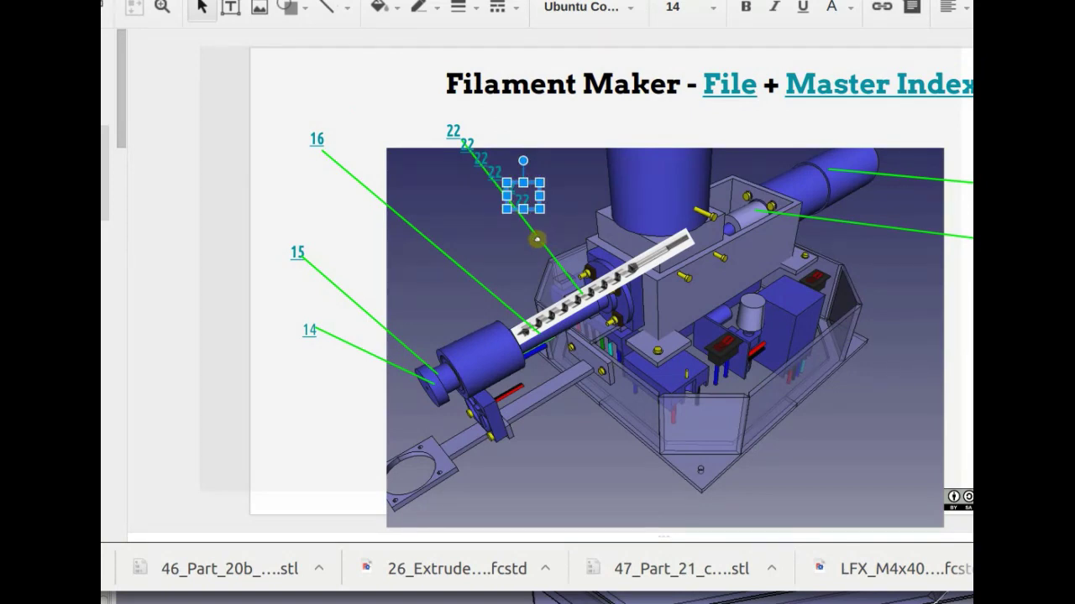
click(537, 241)
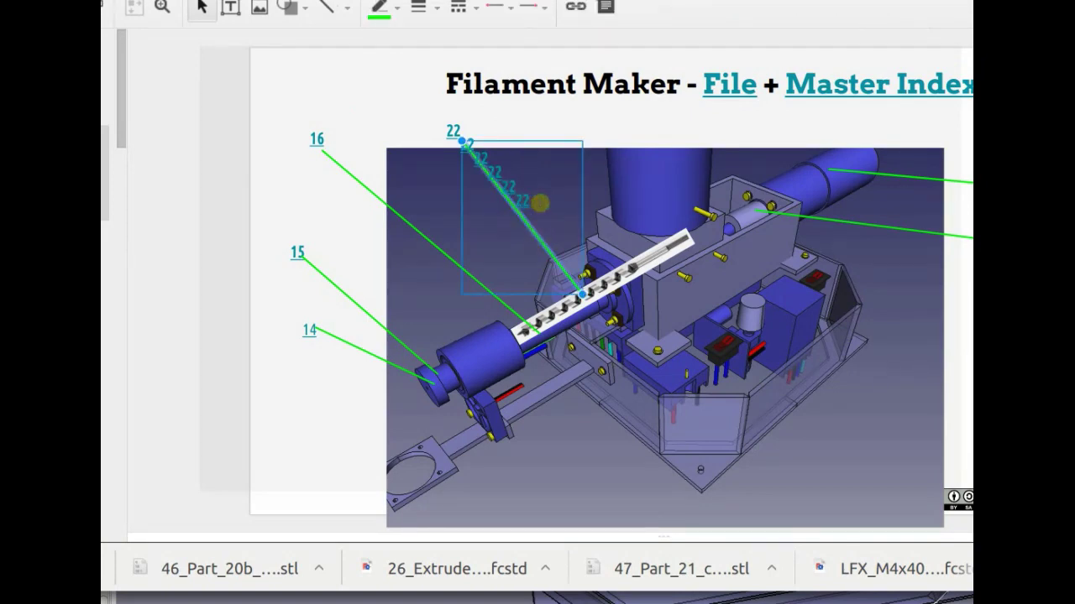
click(535, 198)
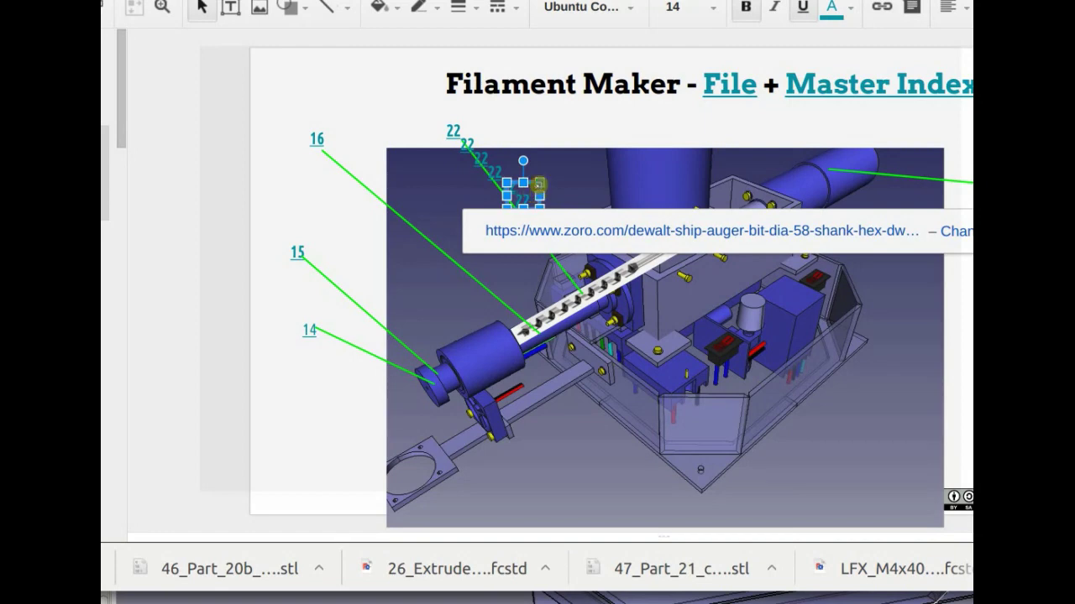
click(539, 192)
click(594, 108)
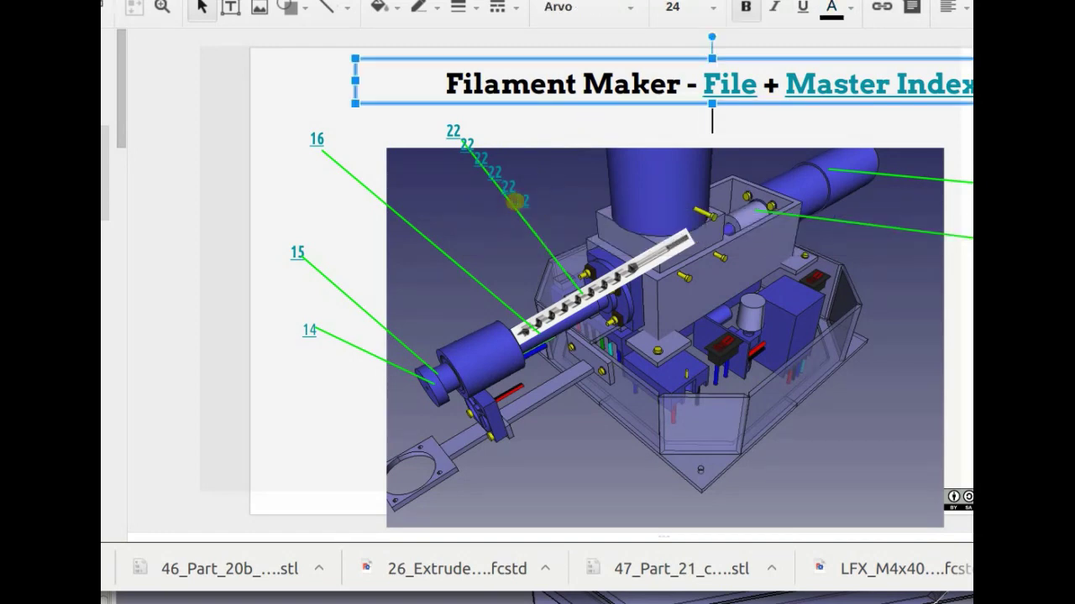
click(529, 193)
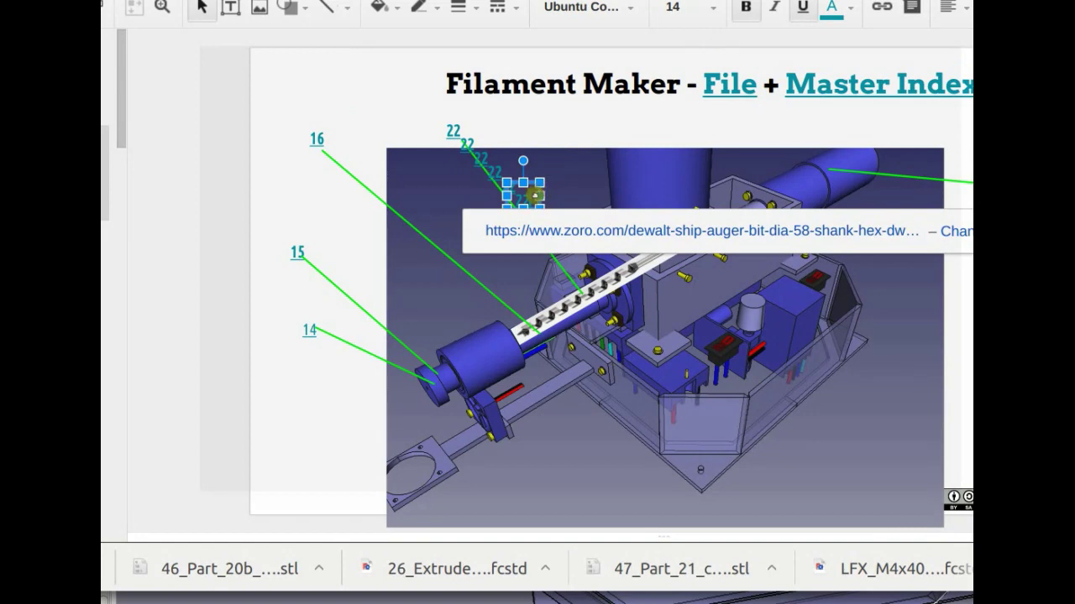
drag(534, 197, 973, 242)
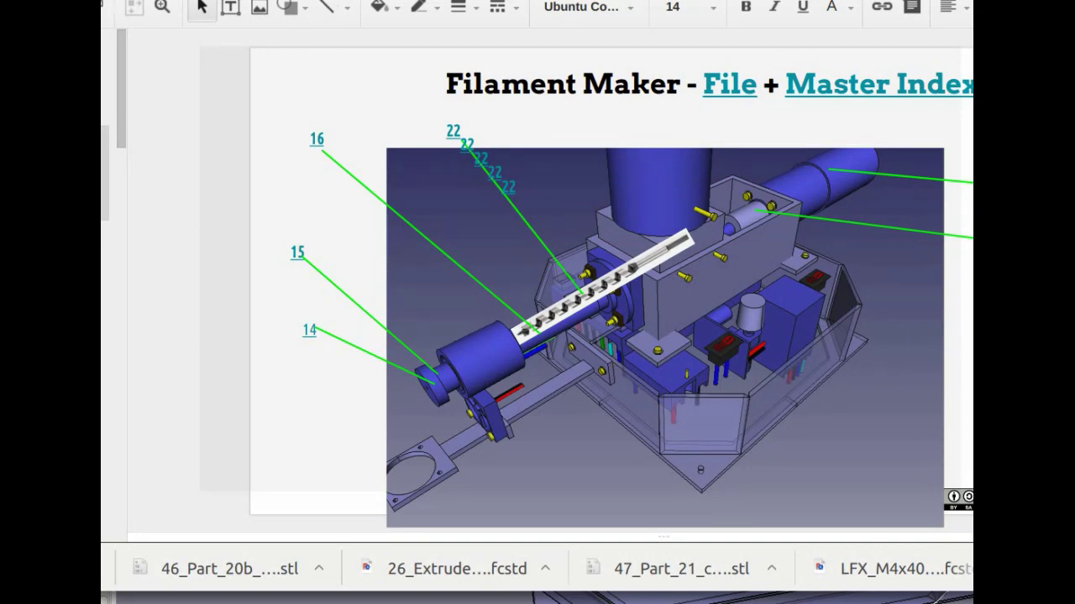
Step: Remove the surplus copies of label 22 along its leader line, leaving the original label
click(521, 178)
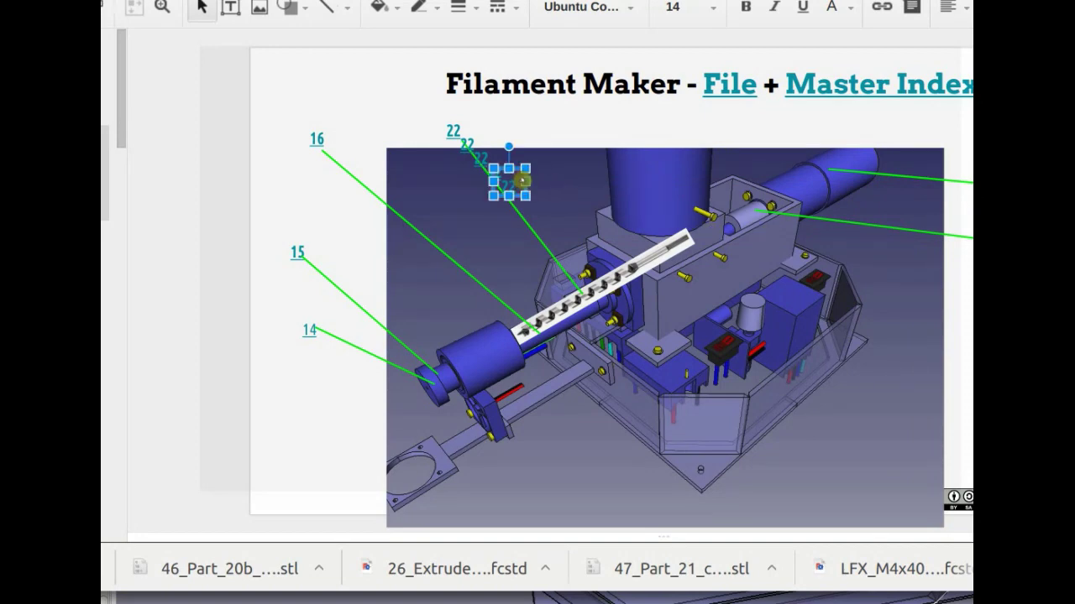
key(Delete)
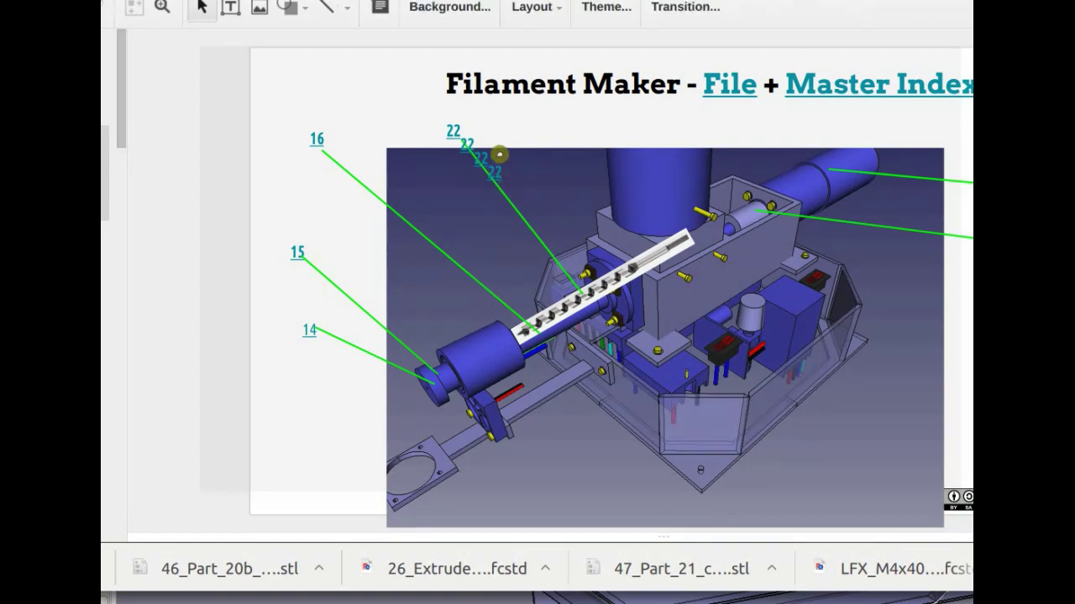
key(ctrl+z)
key(ctrl+z)
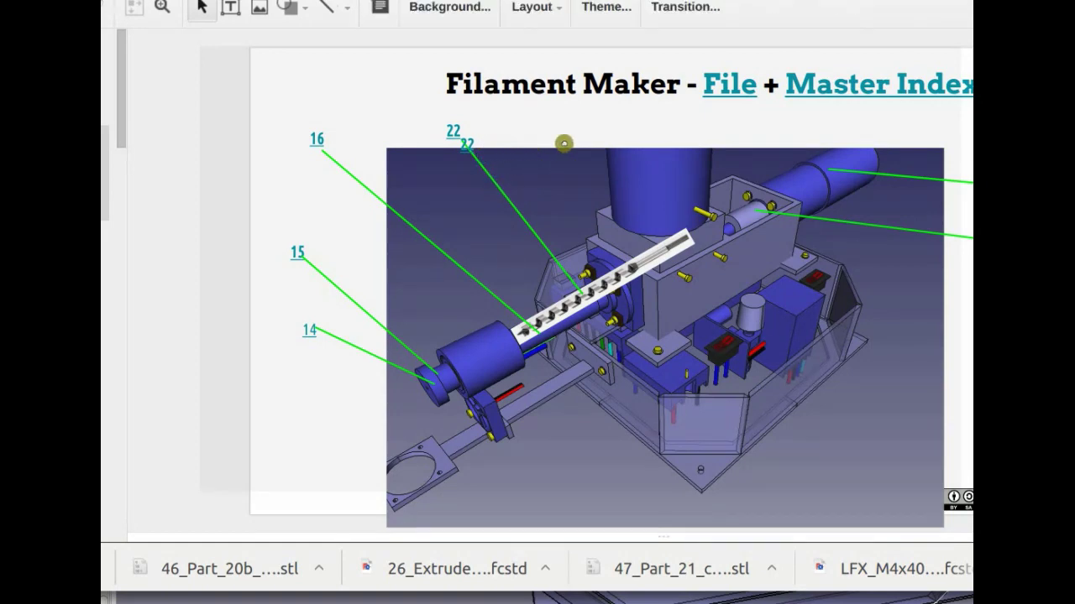
key(Tab)
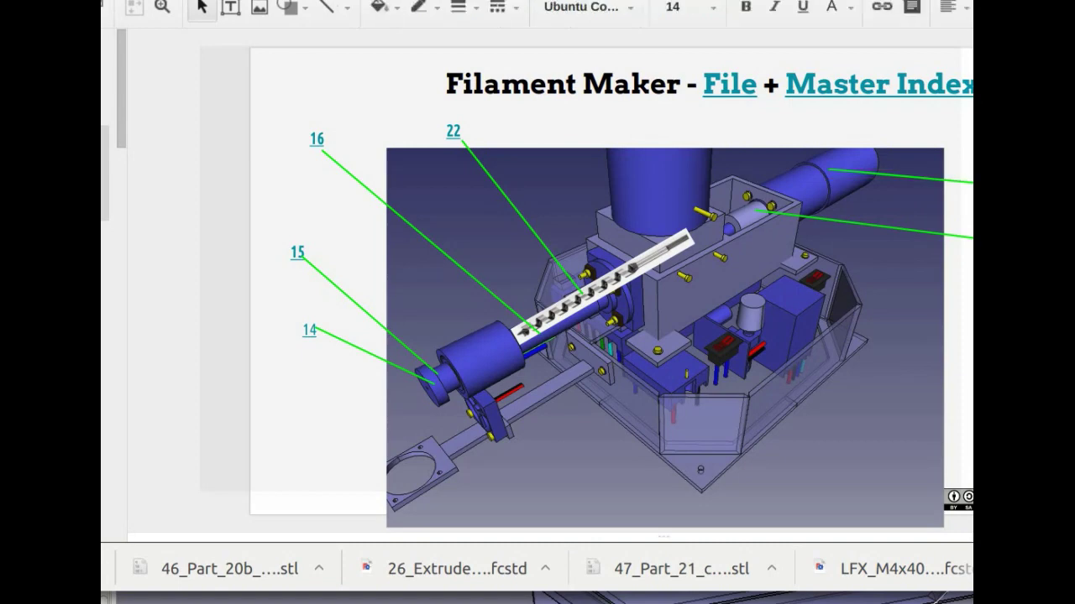
Step: Remove the zoro.com auger bit link from the moved label copy and renumber it 24
key(Tab)
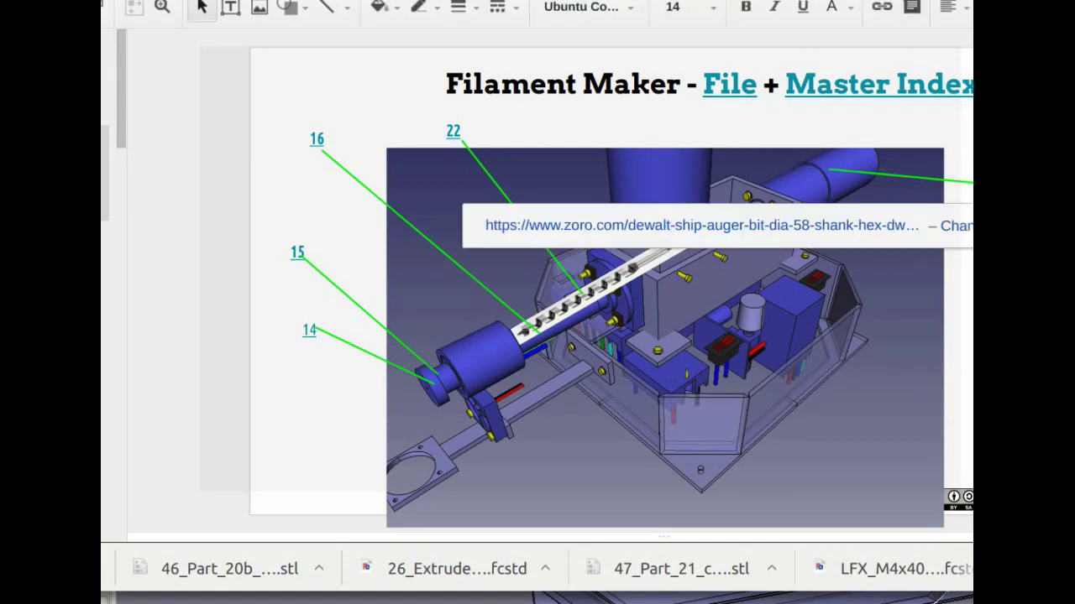
key(Return)
key(Escape)
key(Home)
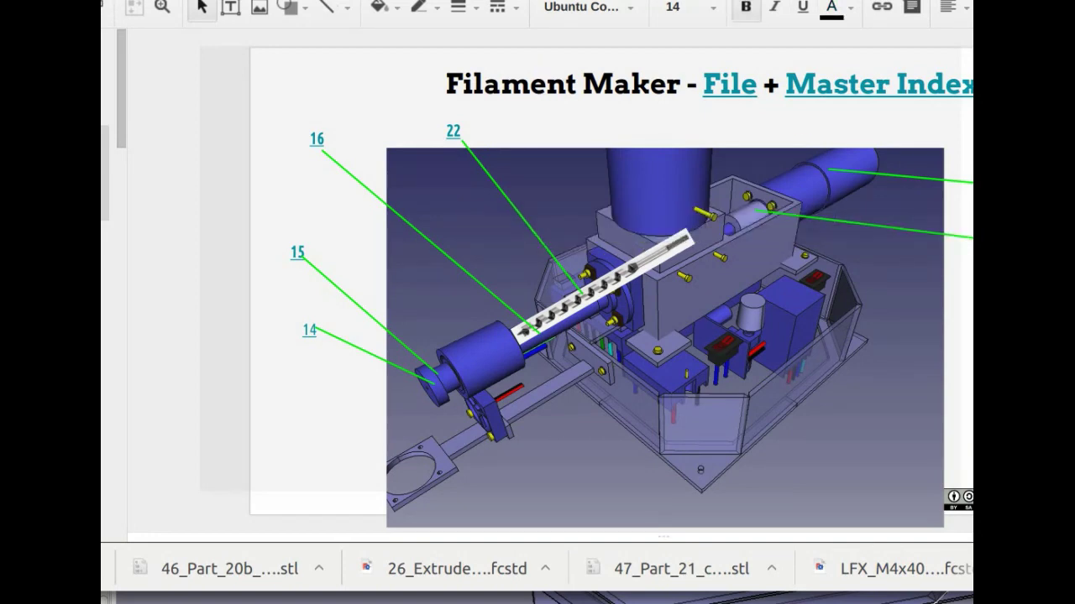
Step: Get the address of the 15 rpm motor's Phidgets page from the spreadsheet's purchasing link and return to label 24
key(ctrl+Tab)
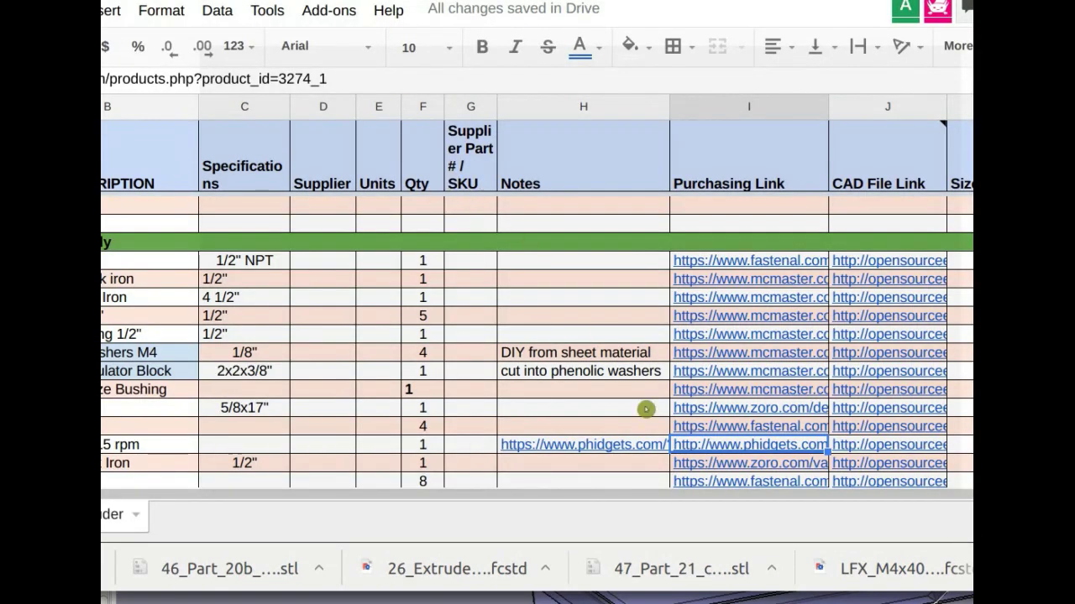
mouse_move(711, 454)
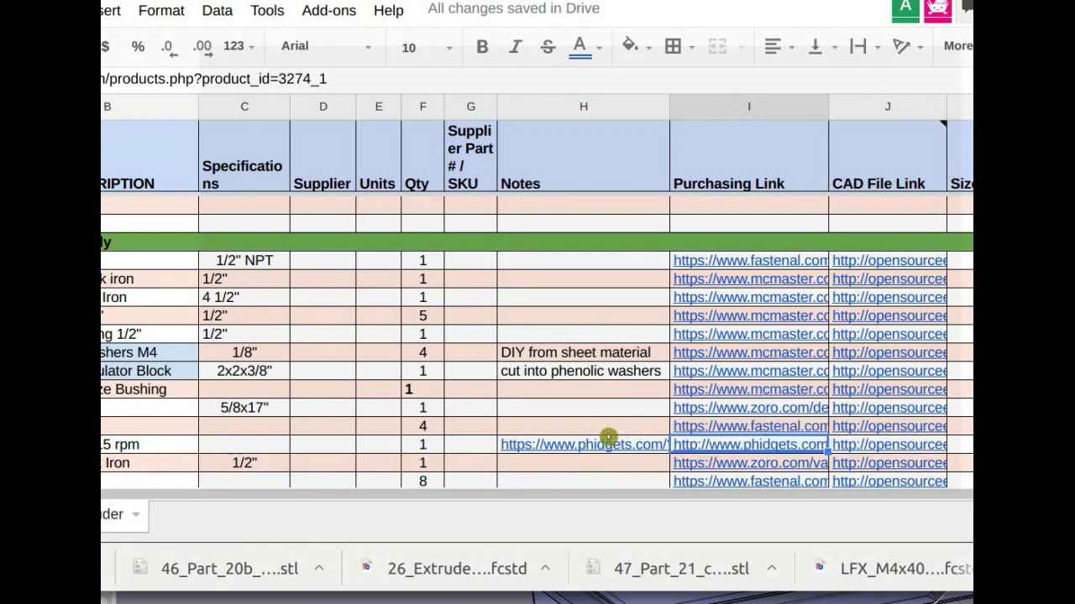
key(ctrl+shift+Tab)
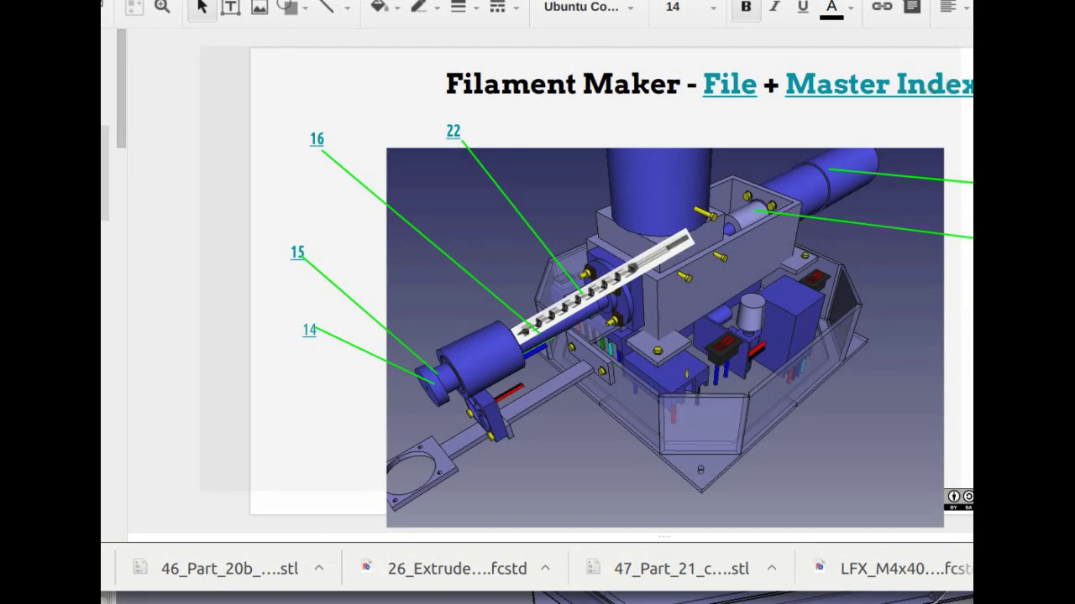
key(ctrl+Tab)
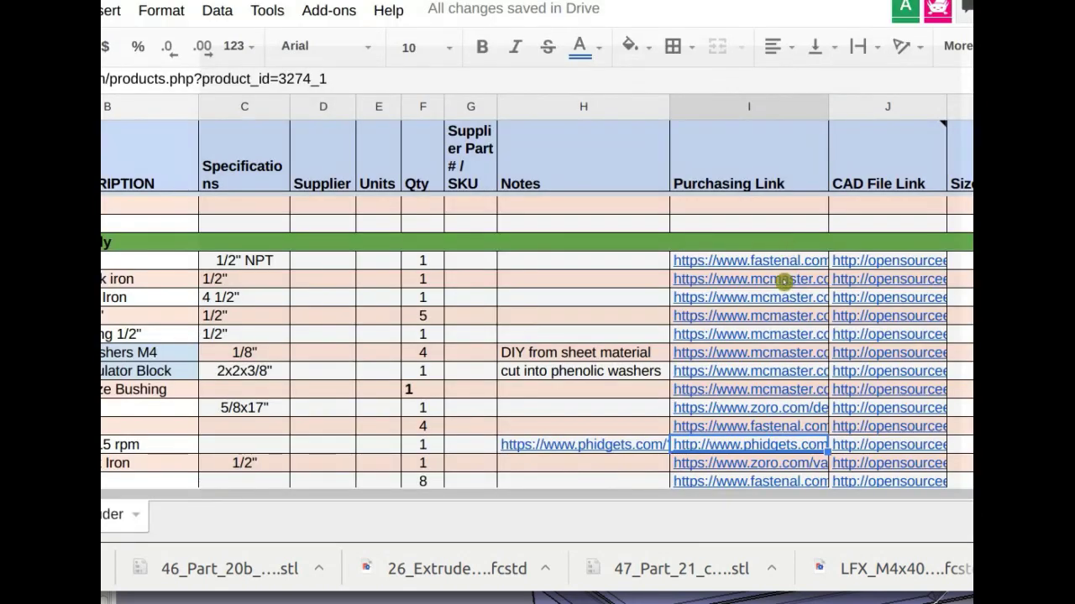
click(715, 446)
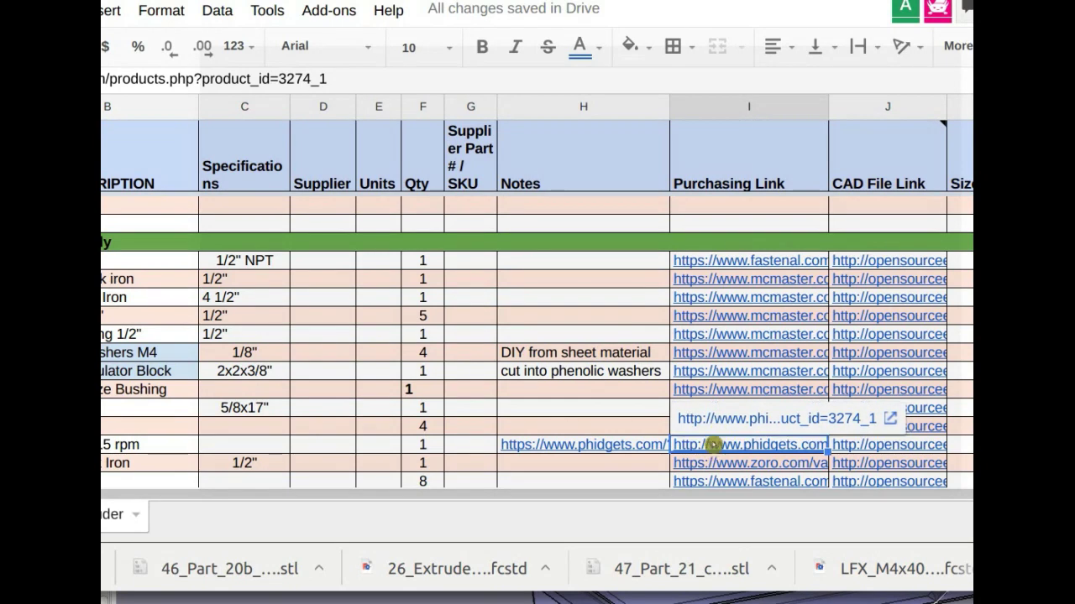
click(723, 420)
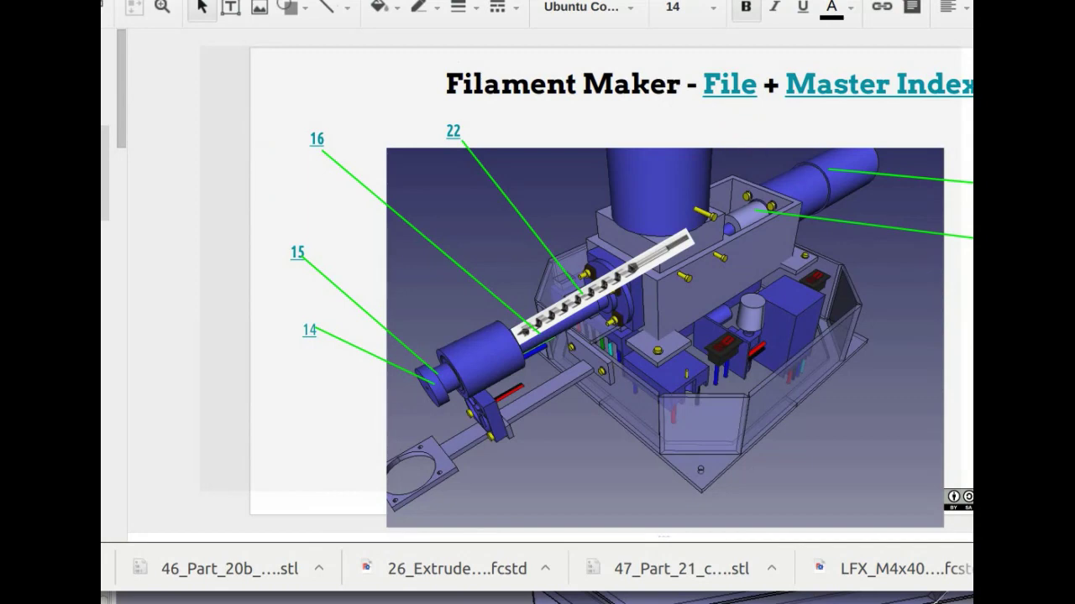
click(882, 9)
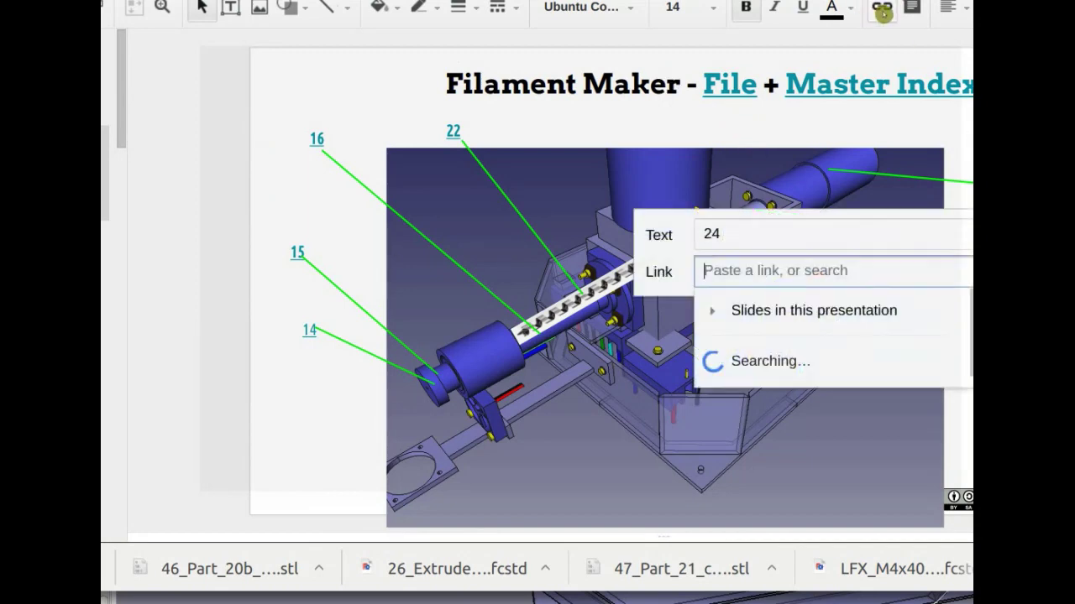
key(ctrl+v)
key(Return)
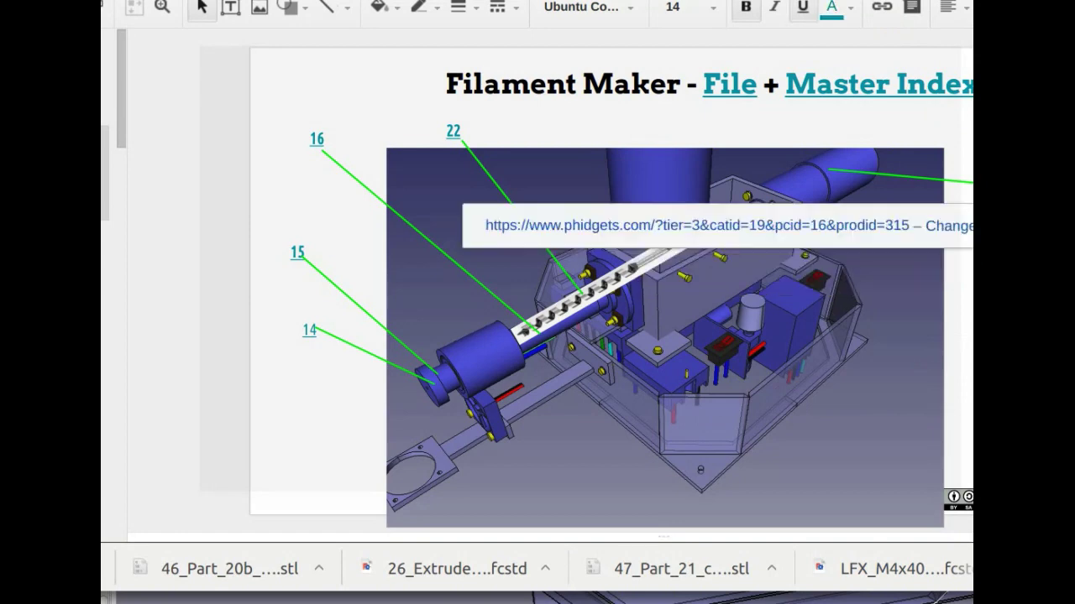
click(851, 168)
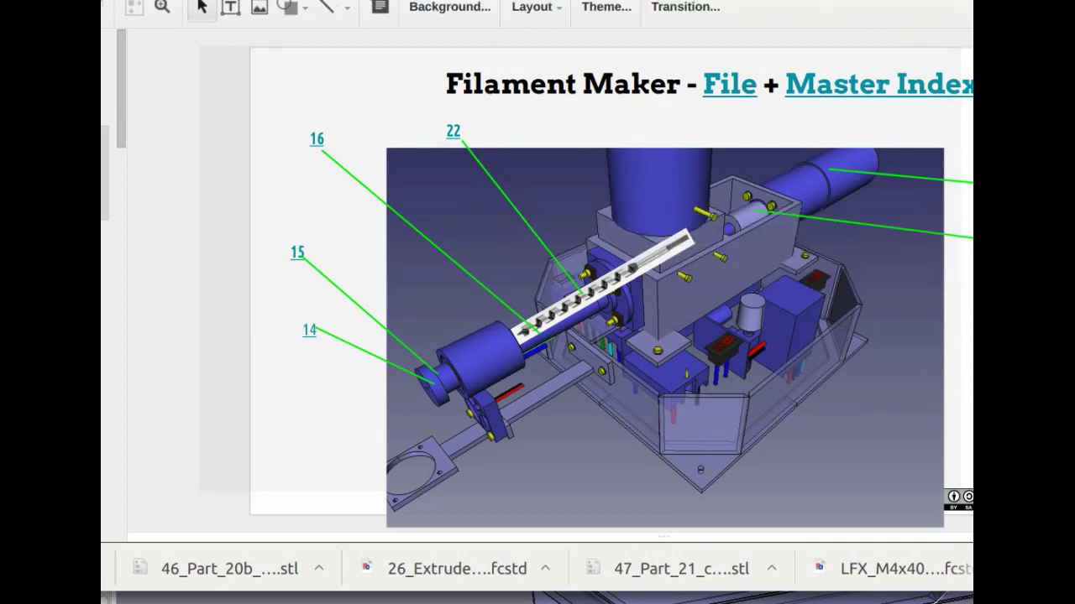
Step: Open the zoro.com purchasing page of the 1/2" iron floor flange from the spreadsheet row below the motor
key(ctrl+Page_Up)
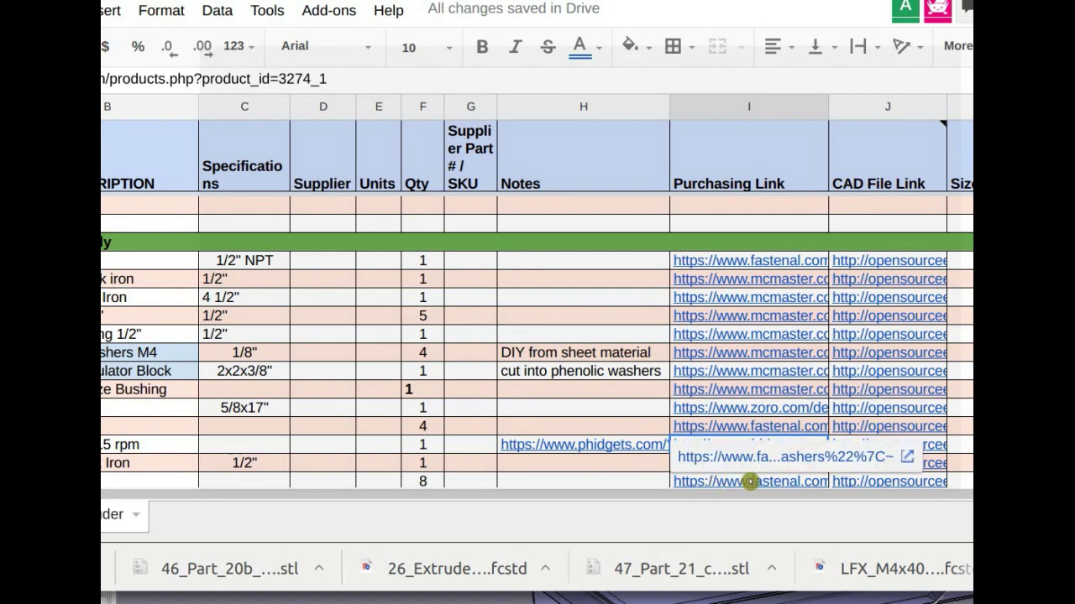
click(701, 463)
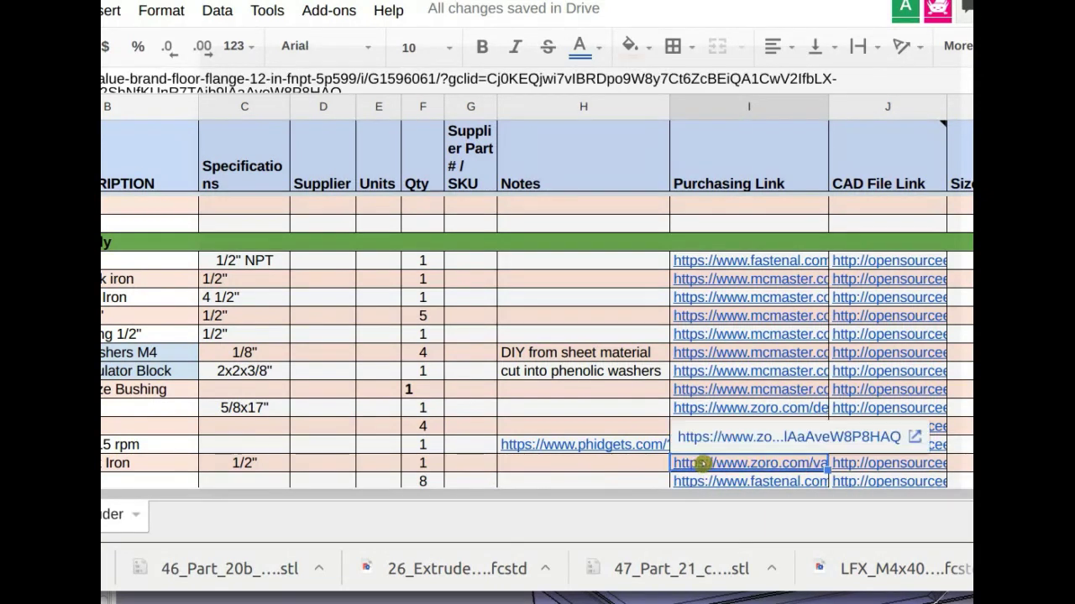
click(717, 438)
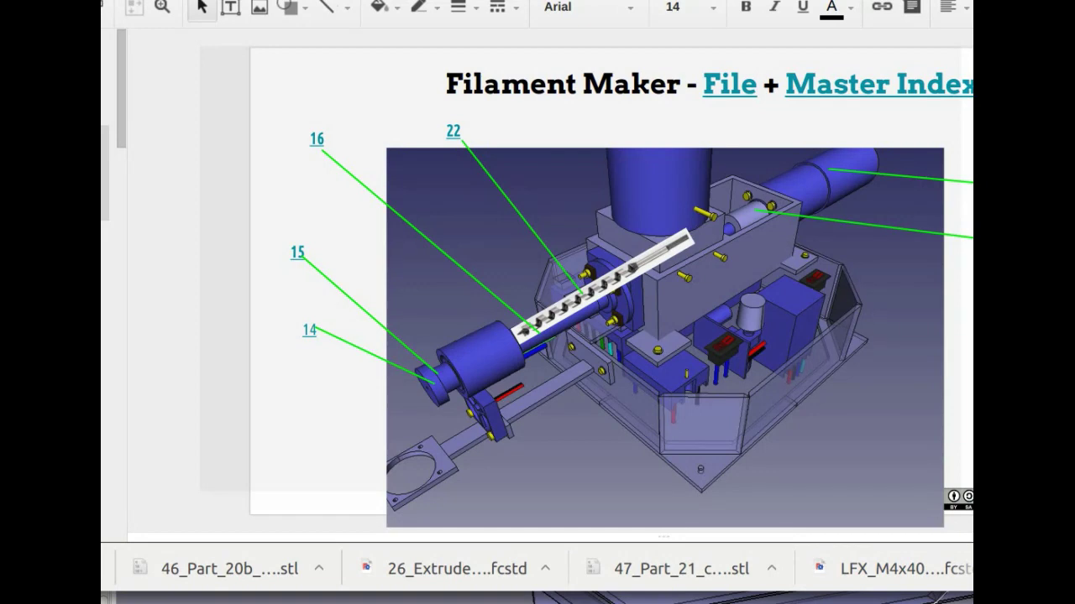
Step: Place a copy of label 24 above the image beside label 22 and renumber it 25
scroll(588, 277, down, 10)
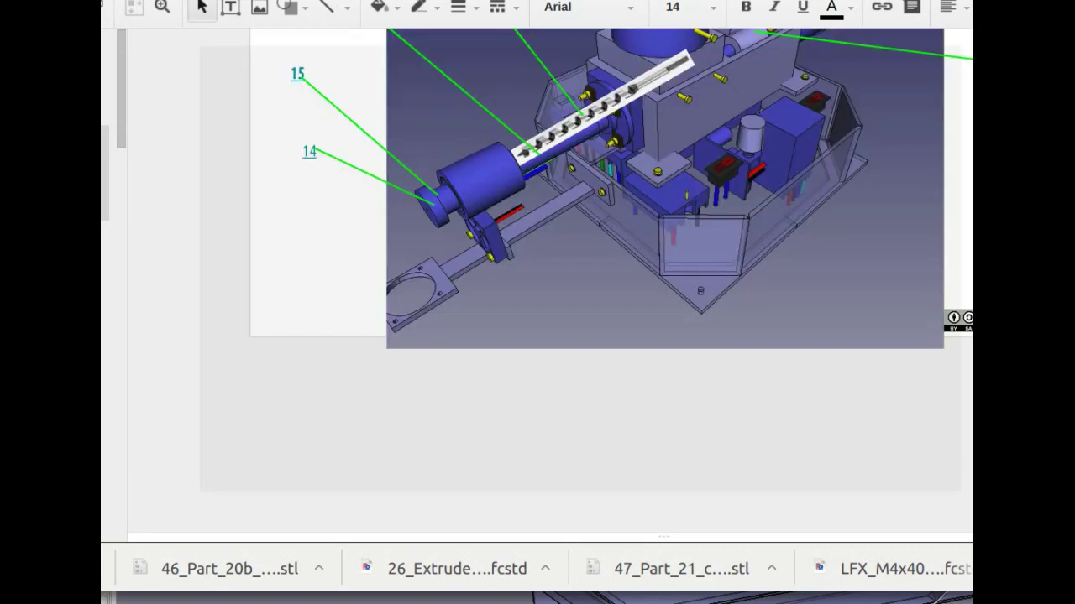
scroll(588, 268, up, 4)
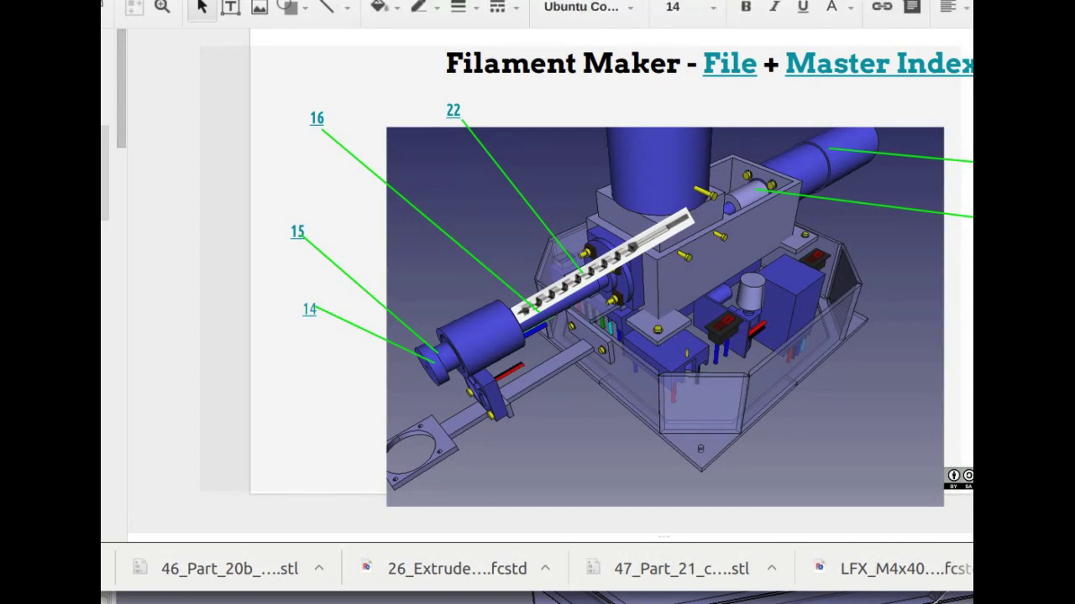
drag(972, 216, 543, 115)
text(25)
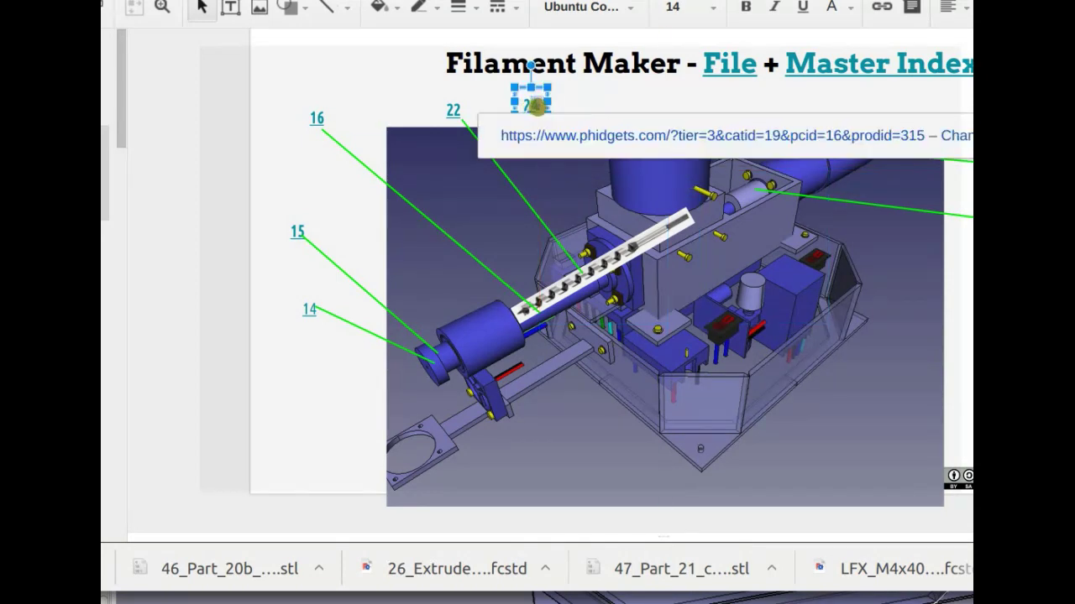
Step: Retype the number 25 in bold in the copied label, clearing the link inherited from label 24
key(BackSpace)
key(BackSpace)
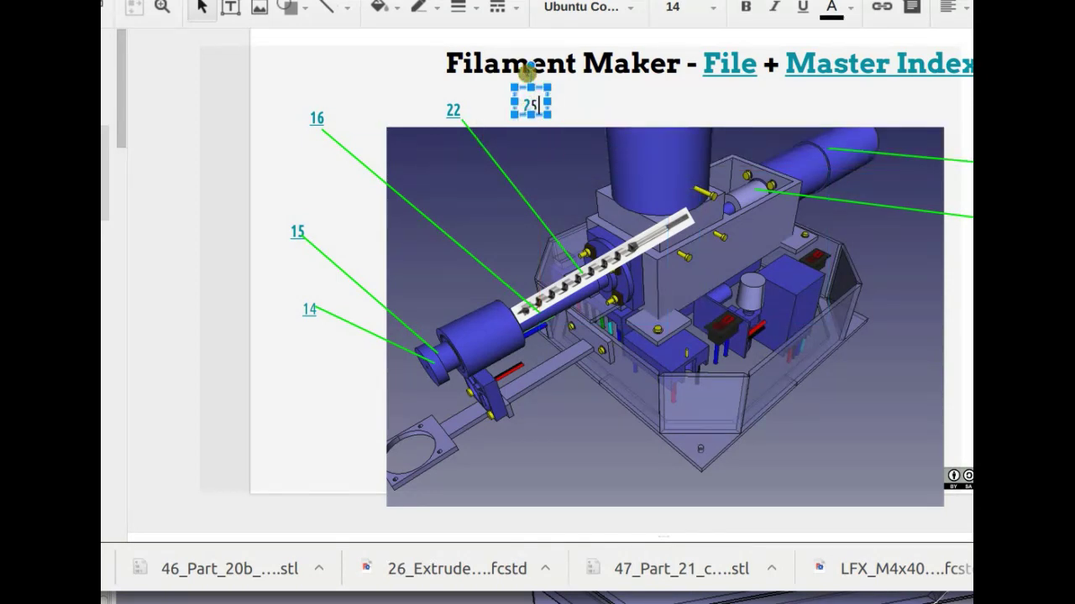
key(ctrl+b)
text(25)
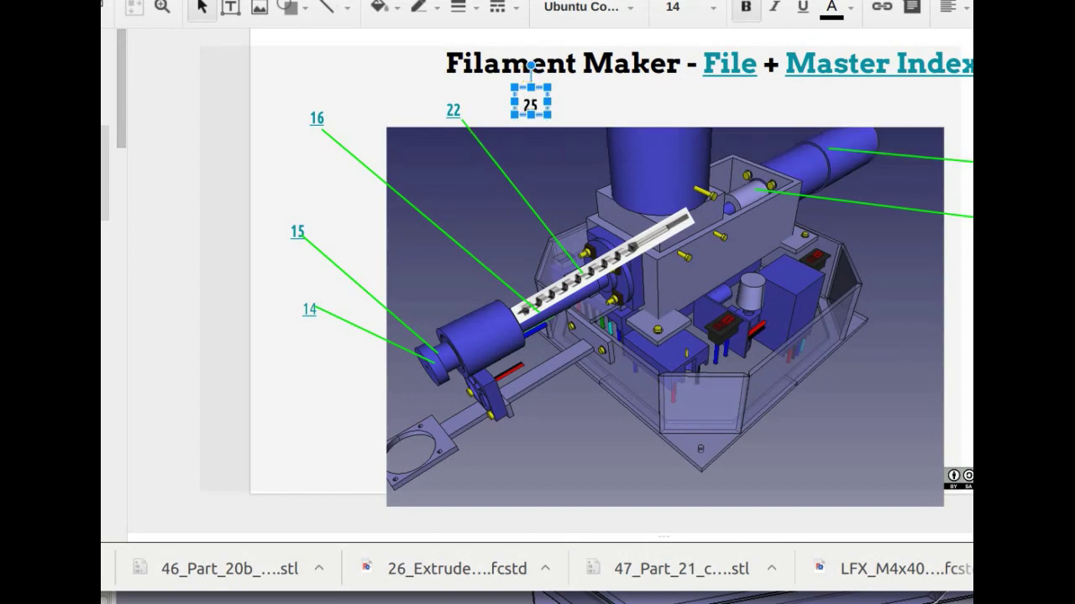
Step: Link label 25 to the zoro.com page of the 1/2" FNPT black iron floor flange given in the spreadsheet's purchasing link
key(ctrl+Page_Up)
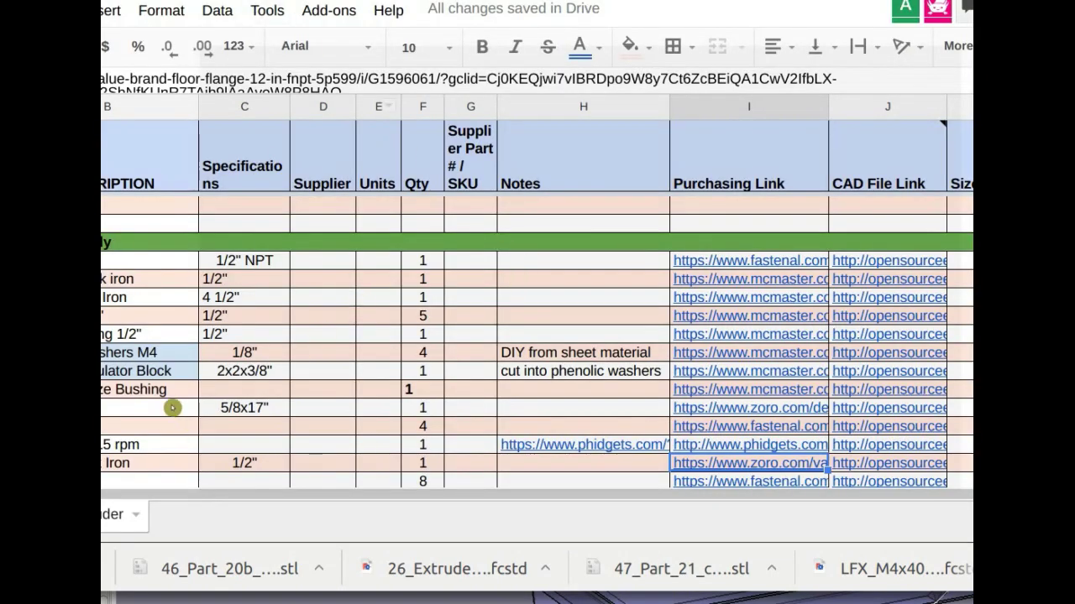
mouse_move(715, 470)
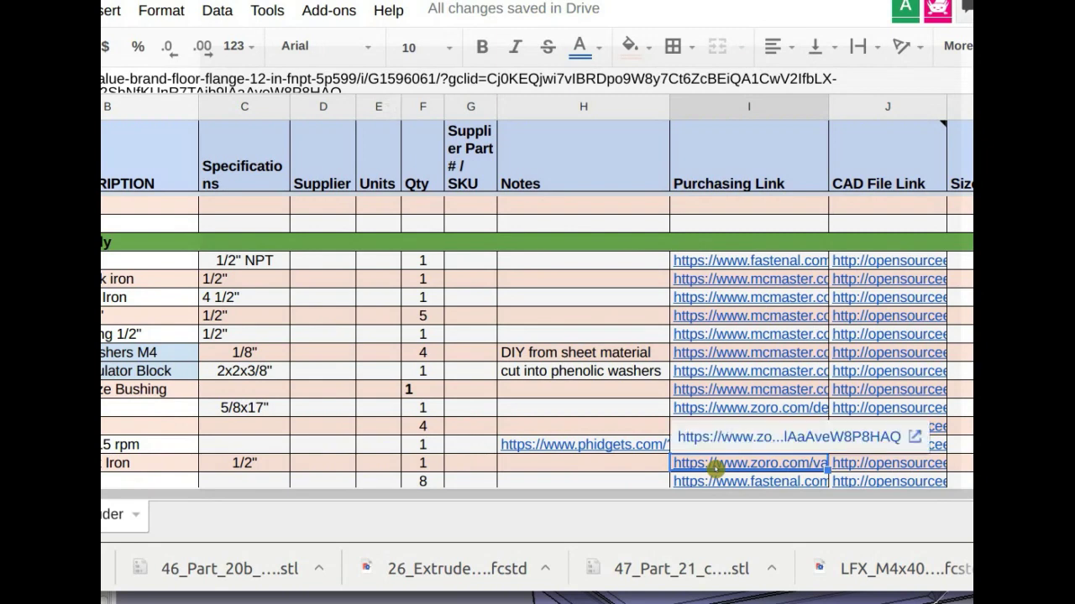
click(724, 437)
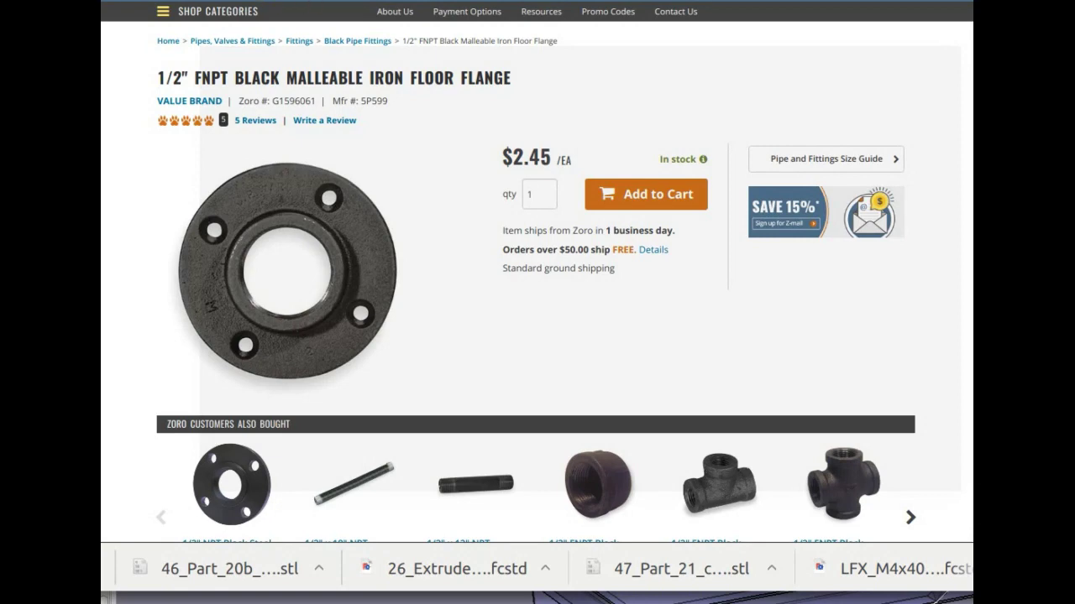
key(ctrl+Page_Up)
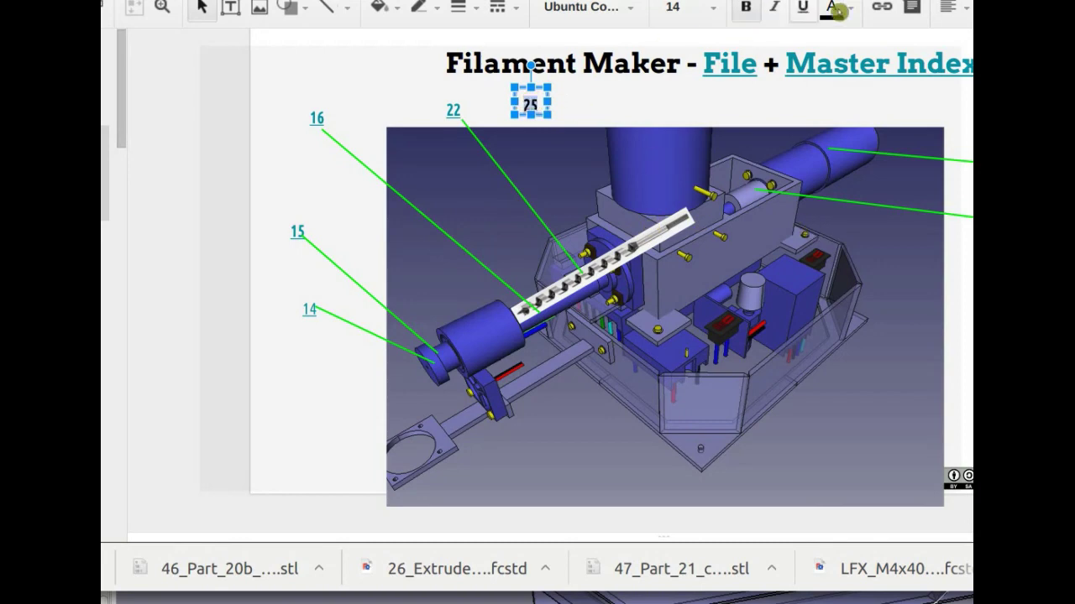
click(875, 12)
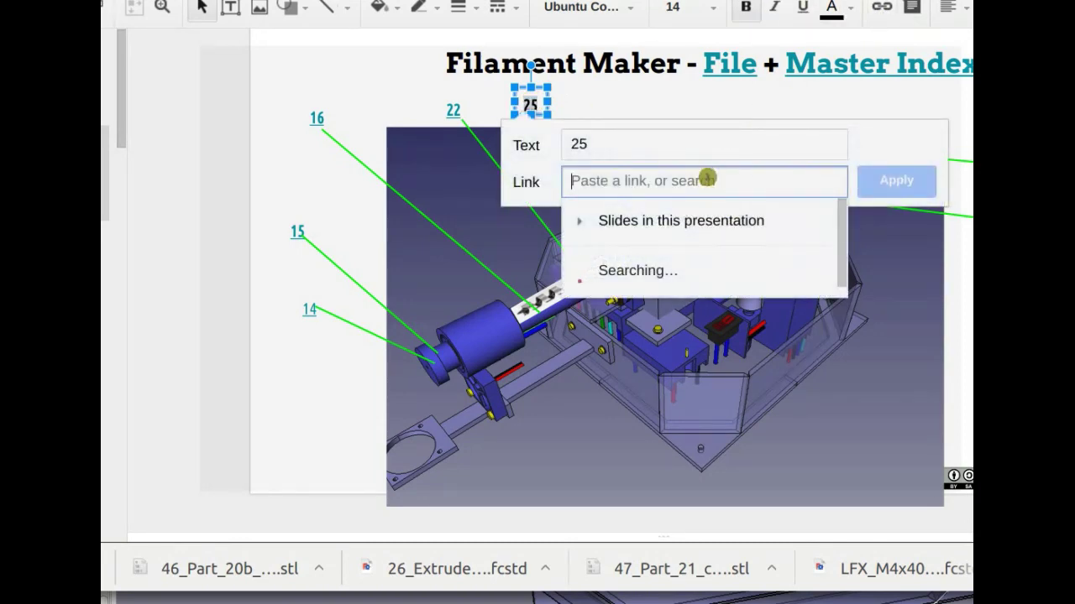
key(ctrl+v)
click(877, 182)
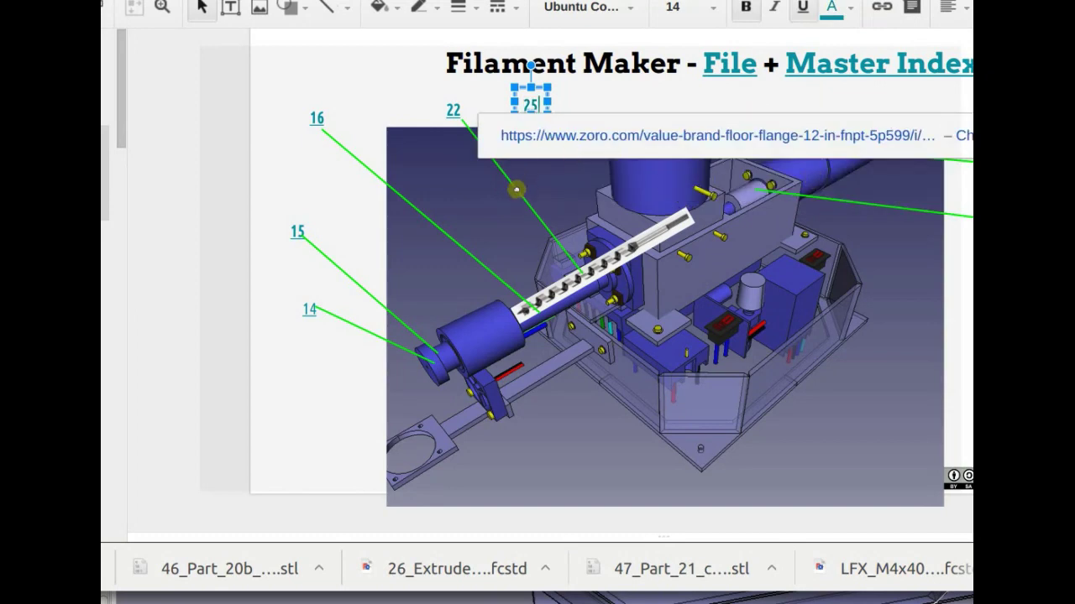
Step: Duplicate label 22's green leader line and run the copy from label 25 to the upper edge of the floor flange
click(518, 191)
key(ctrl+c)
key(ctrl+v)
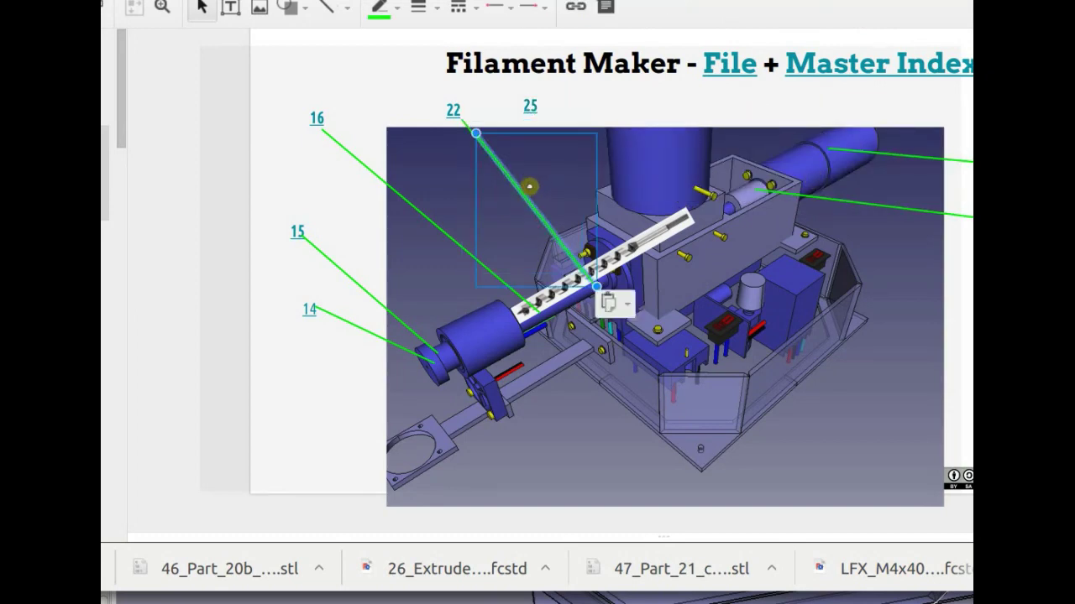
drag(476, 133, 530, 115)
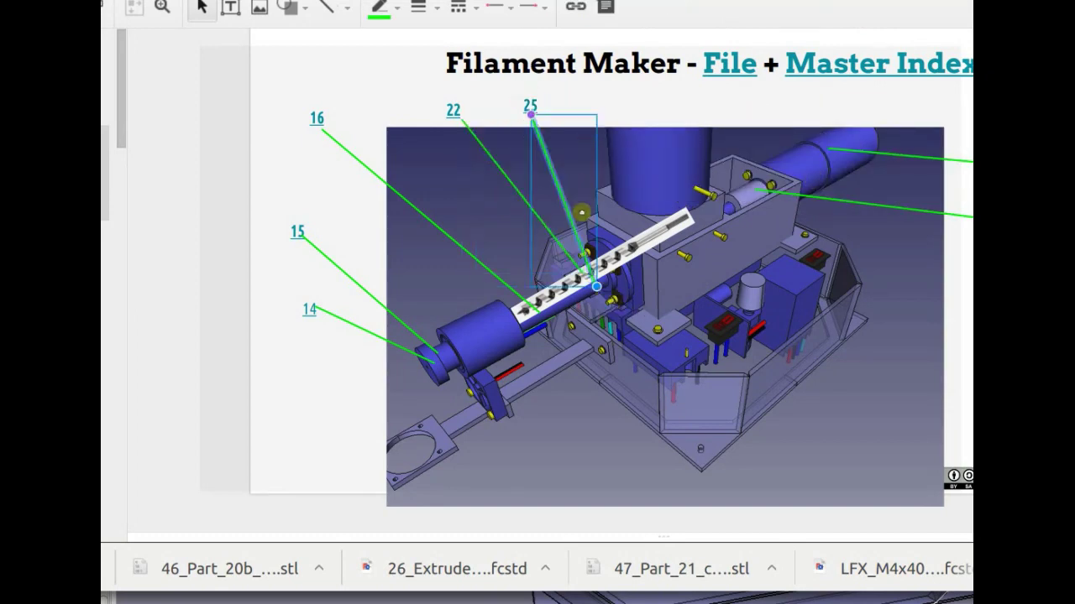
drag(595, 286, 602, 247)
click(598, 238)
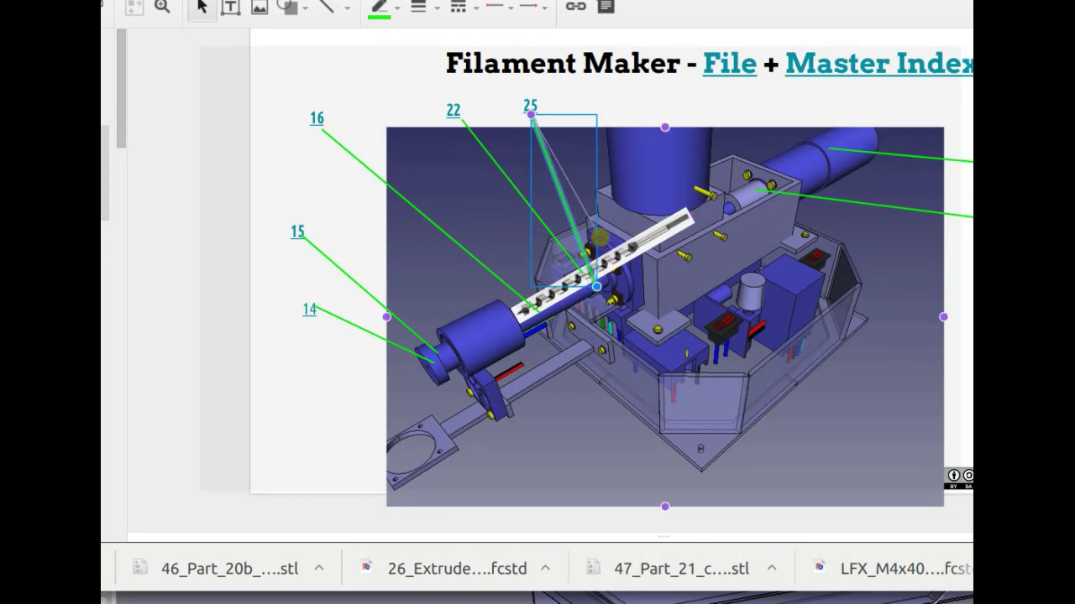
click(601, 241)
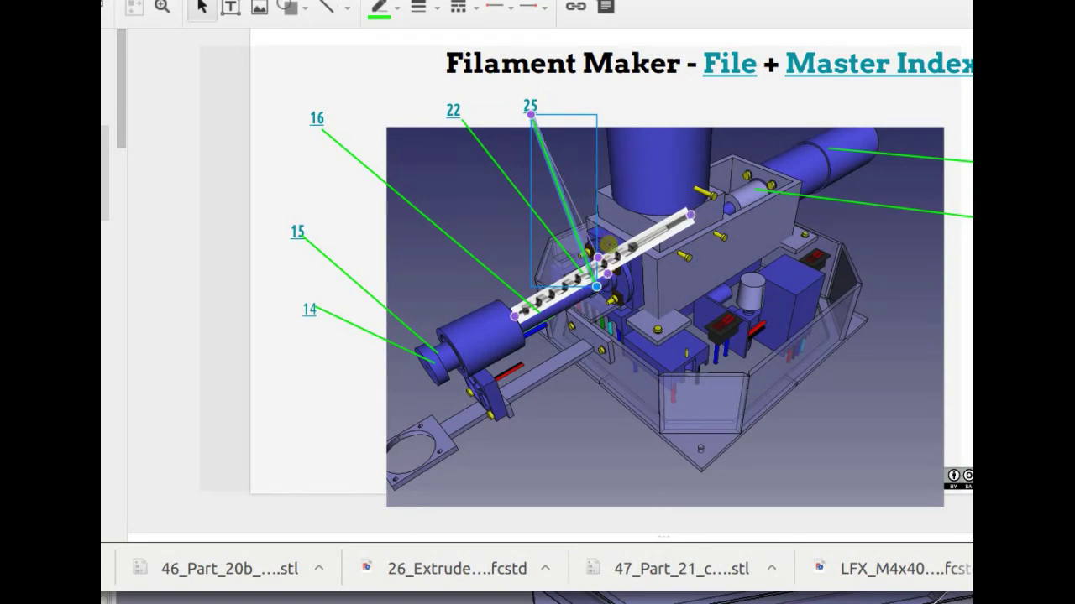
drag(607, 241, 598, 237)
key(Escape)
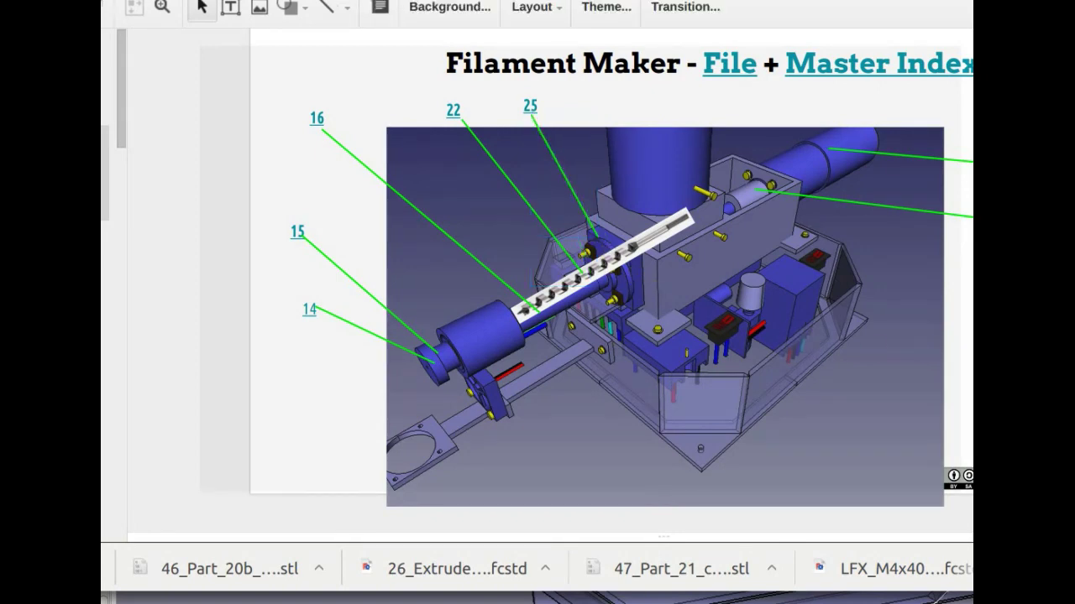
key(Tab)
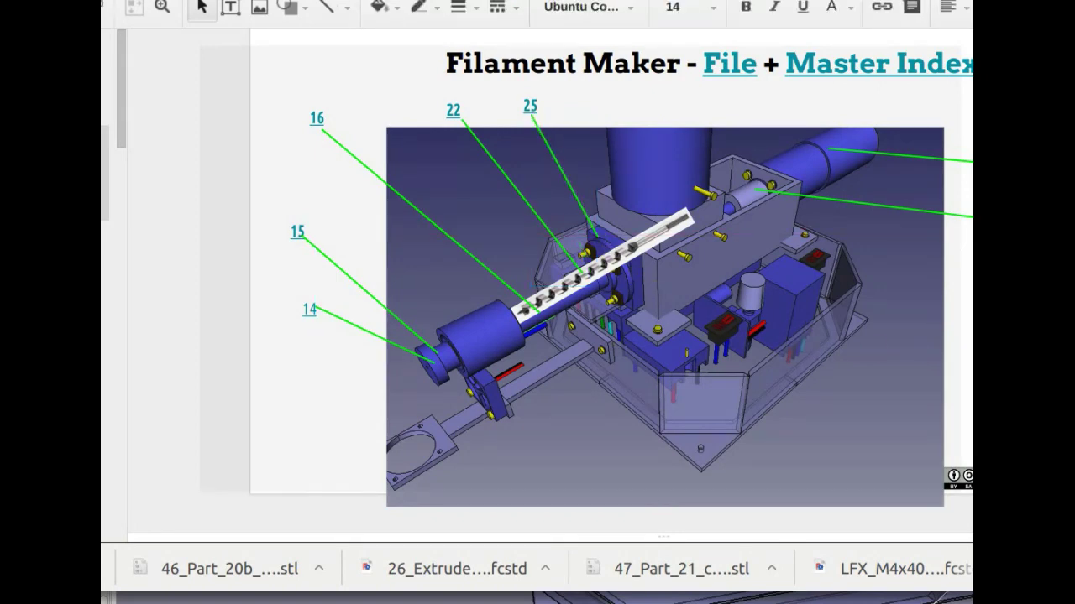
key(ctrl+v)
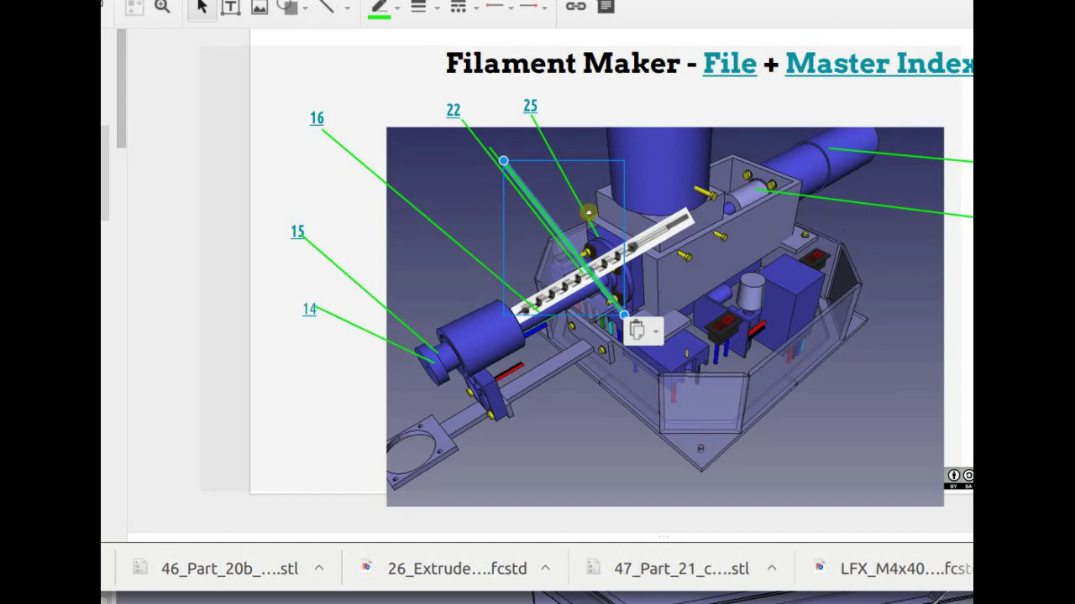
key(ctrl+z)
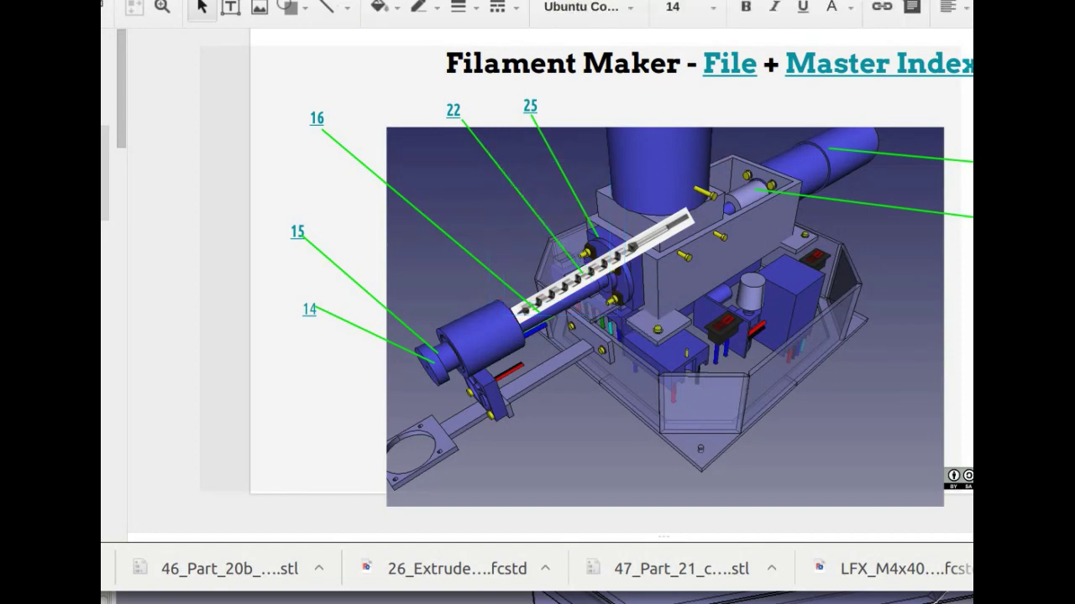
key(Escape)
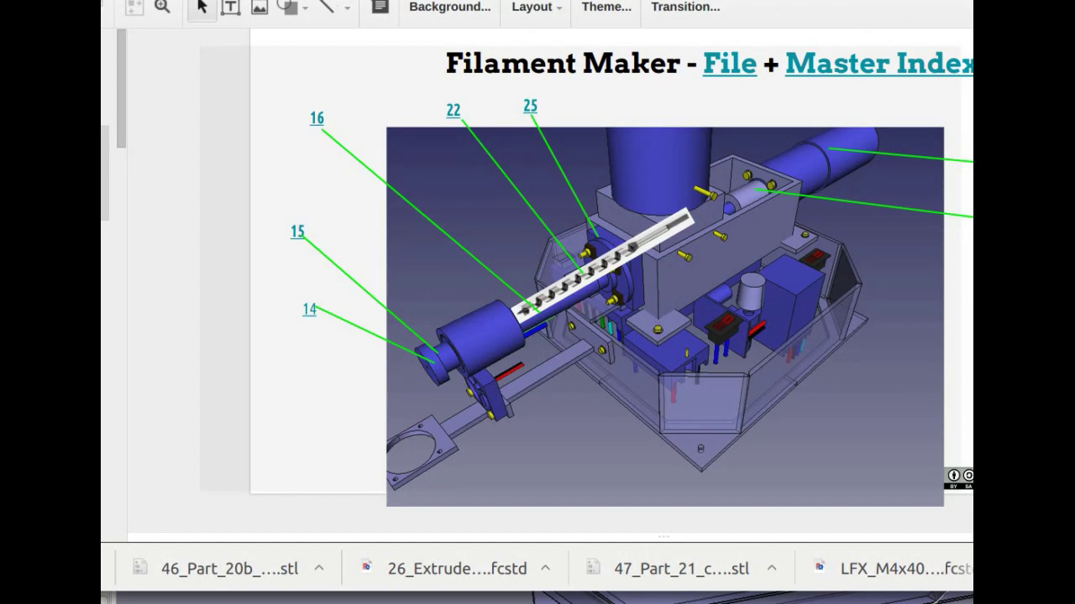
key(Tab)
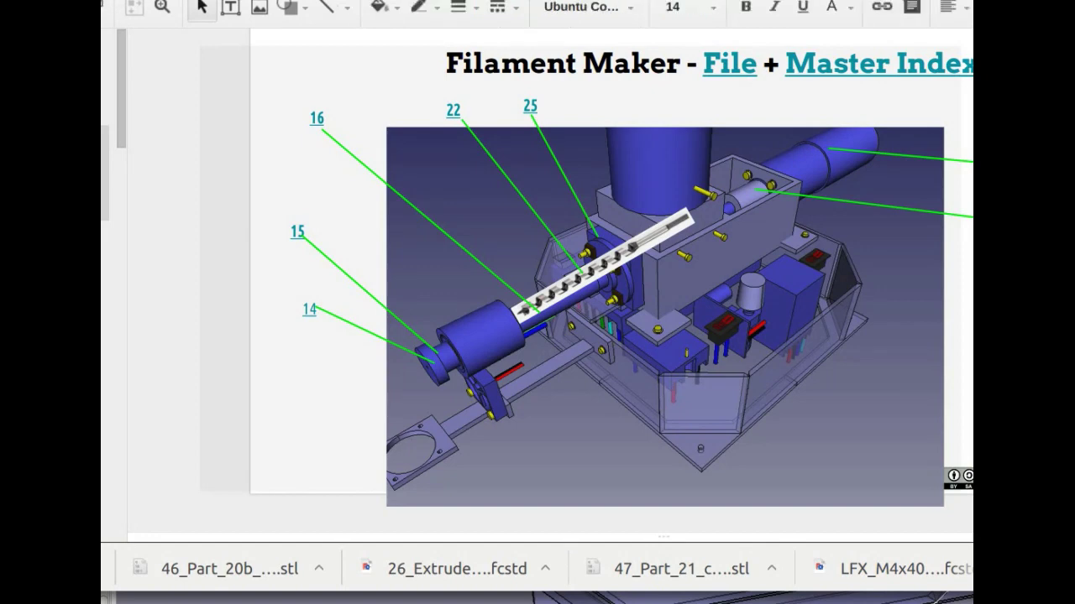
key(Escape)
key(Tab)
Step: Get the address of the M4 flat washer's Fastenal page from the spreadsheet row below the floor flange and return to the slides
key(ctrl+Page_Down)
scroll(534, 374, down, 1)
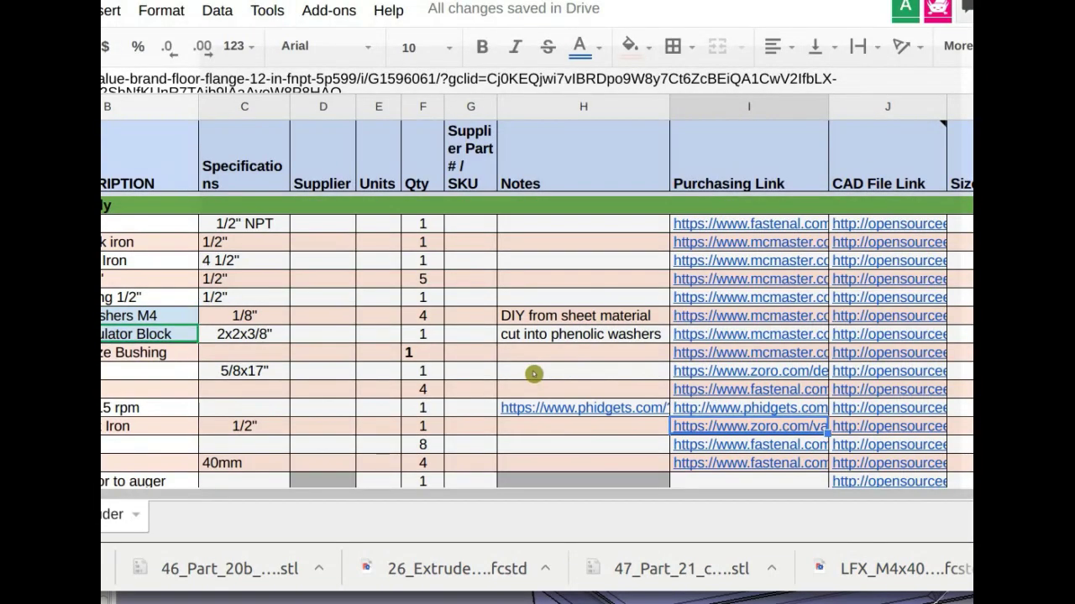
click(749, 445)
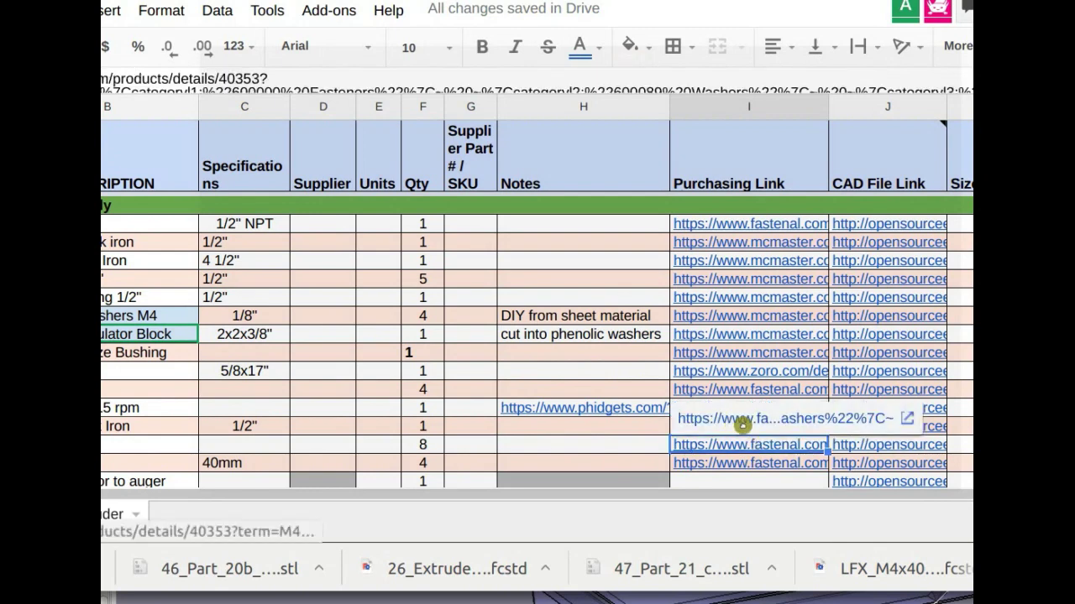
click(742, 426)
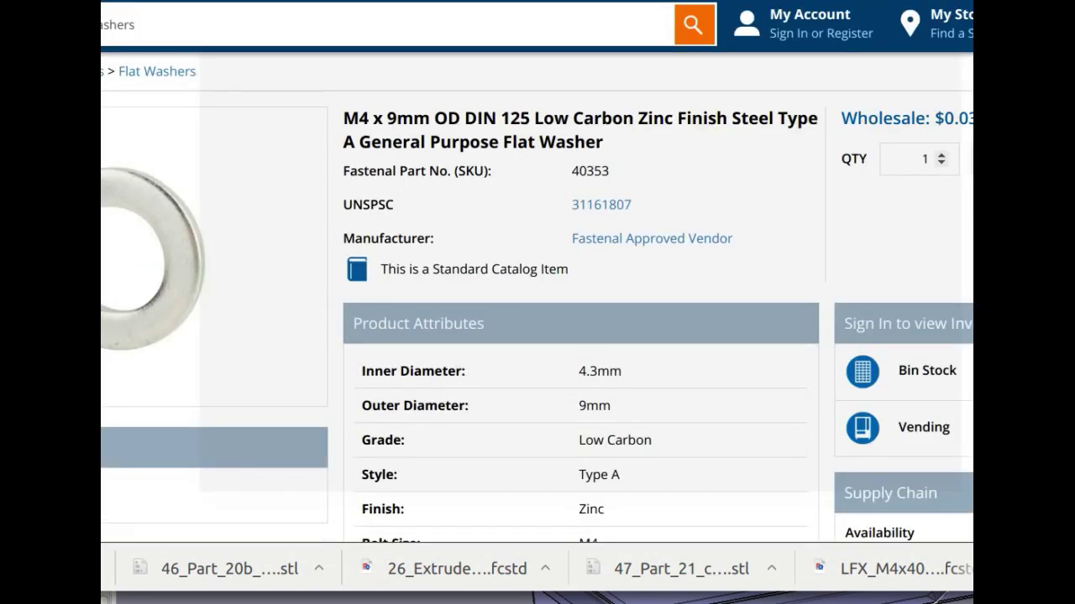
key(ctrl+Page_Up)
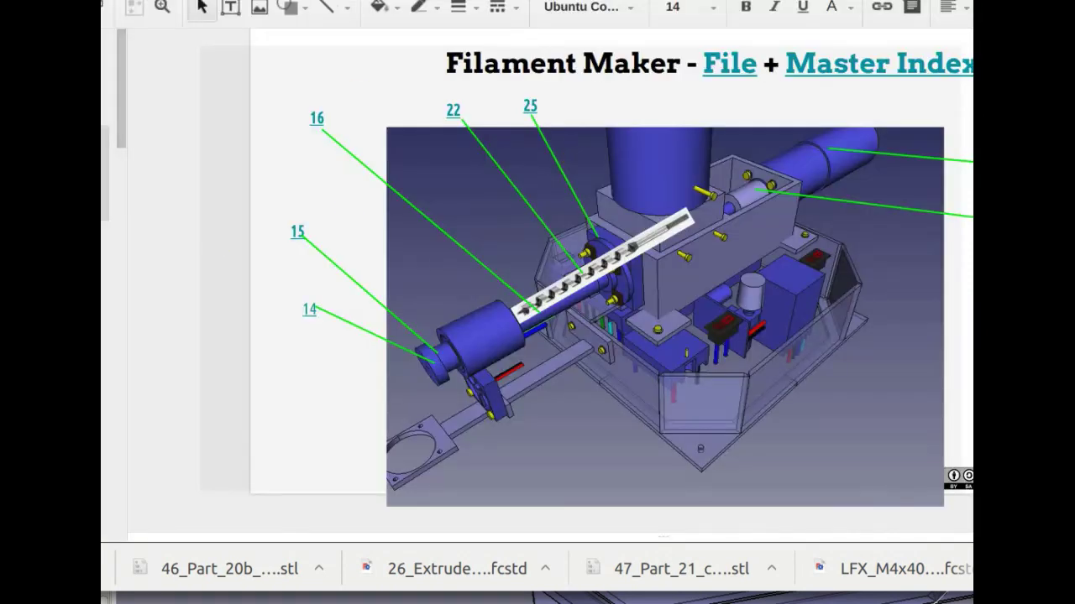
Step: Check the next slide's labels, then fill the M4 washer's purchasing link cell in the spreadsheet with green
key(Page_Down)
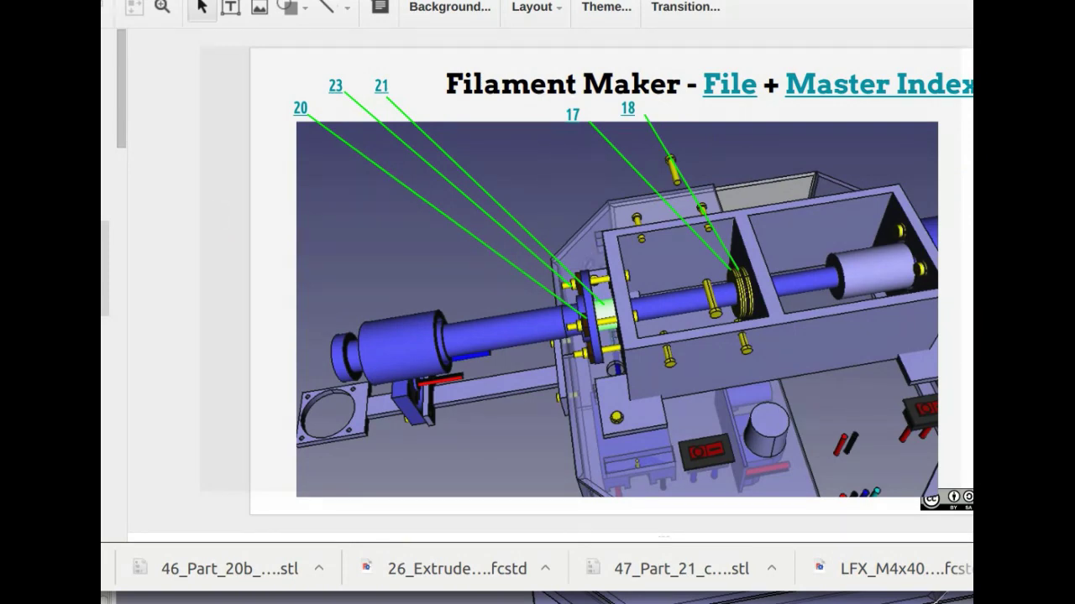
key(Up)
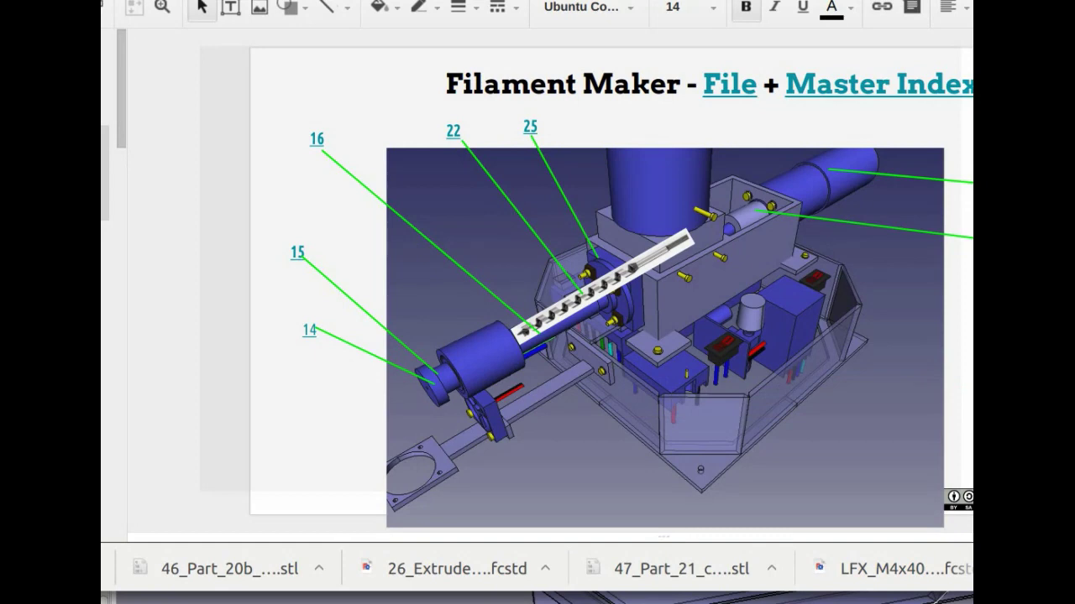
key(ctrl+Tab)
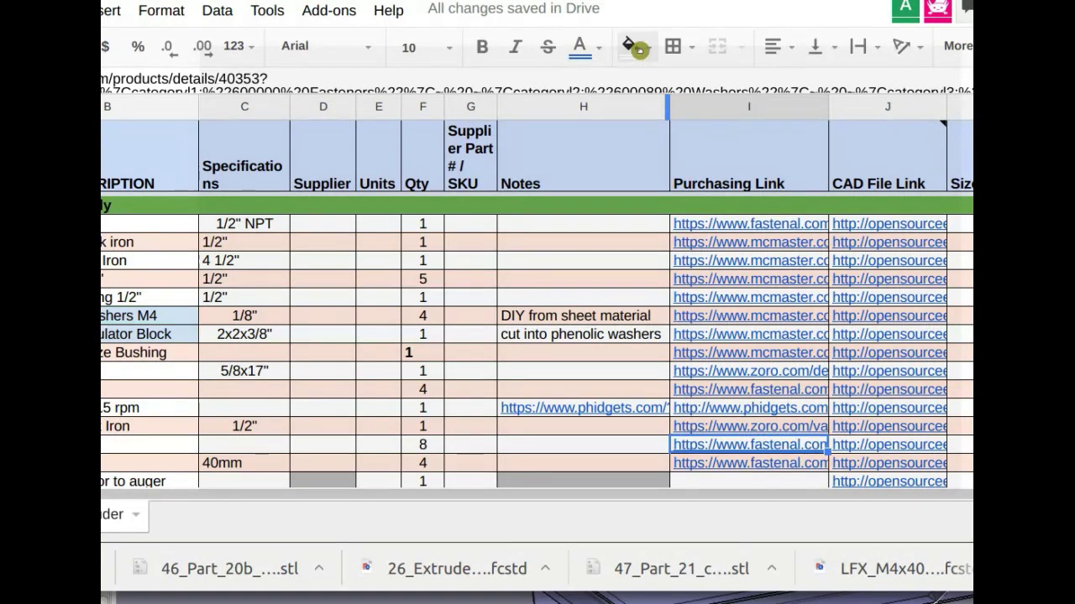
click(632, 47)
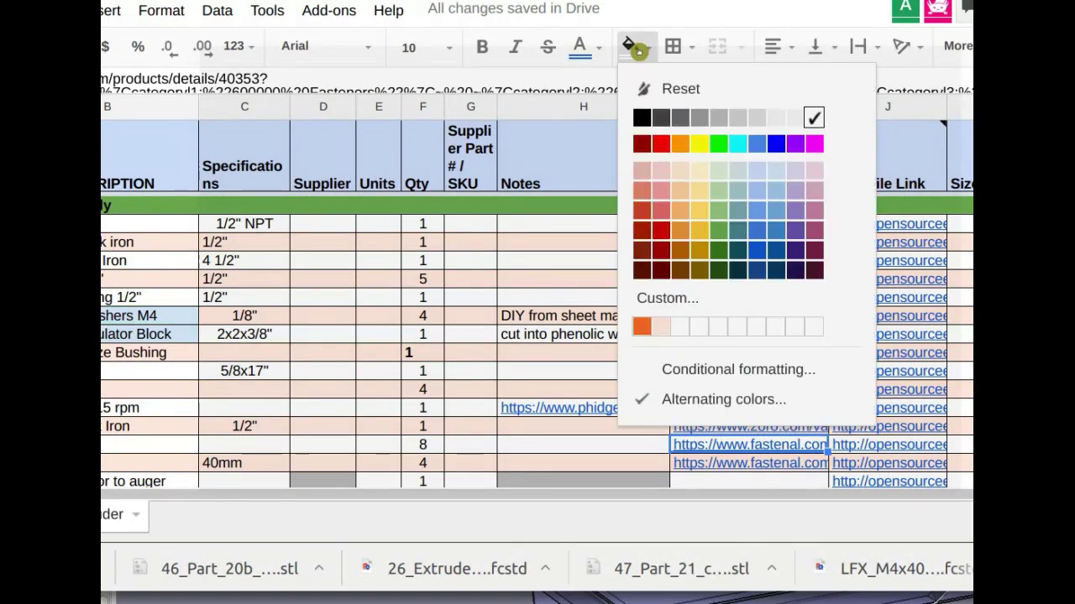
click(727, 211)
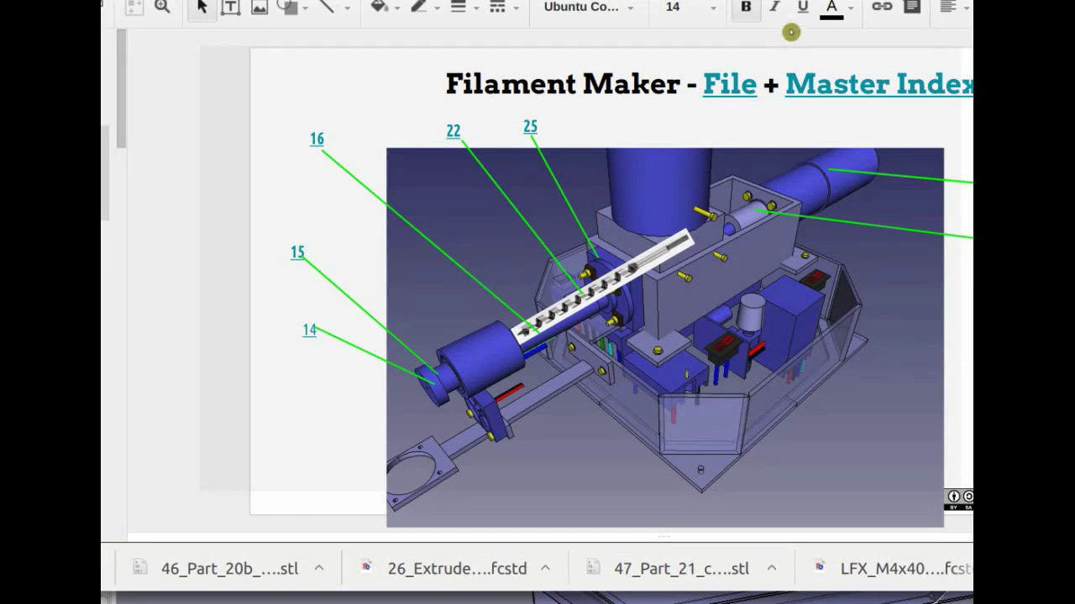
Step: Link label 26 to the Fastenal M4 washer page (product 40353) and place the label between 22 and 25
click(883, 8)
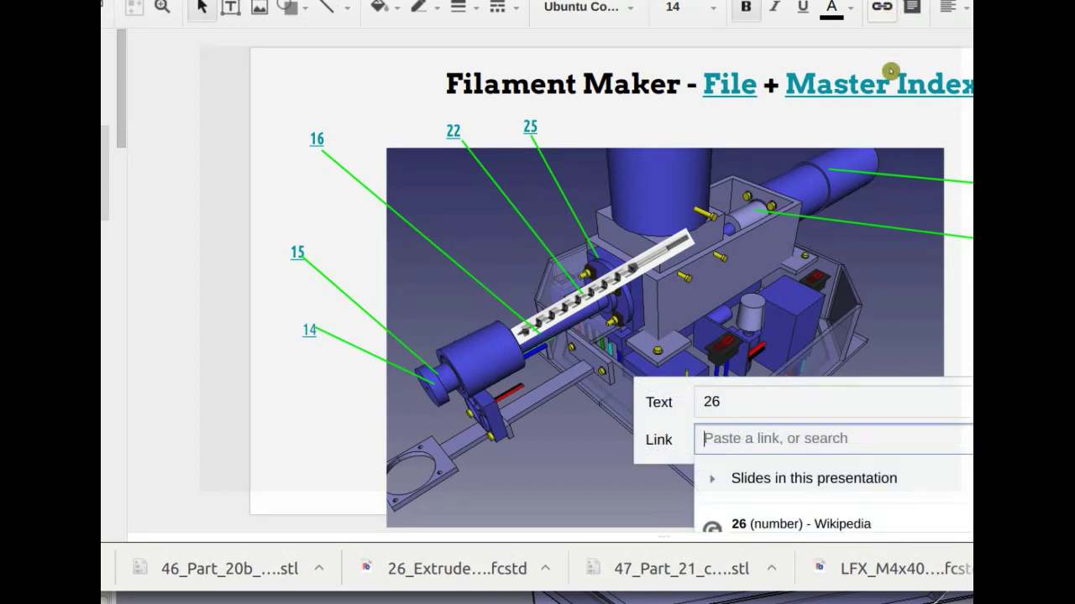
key(ctrl+v)
key(Return)
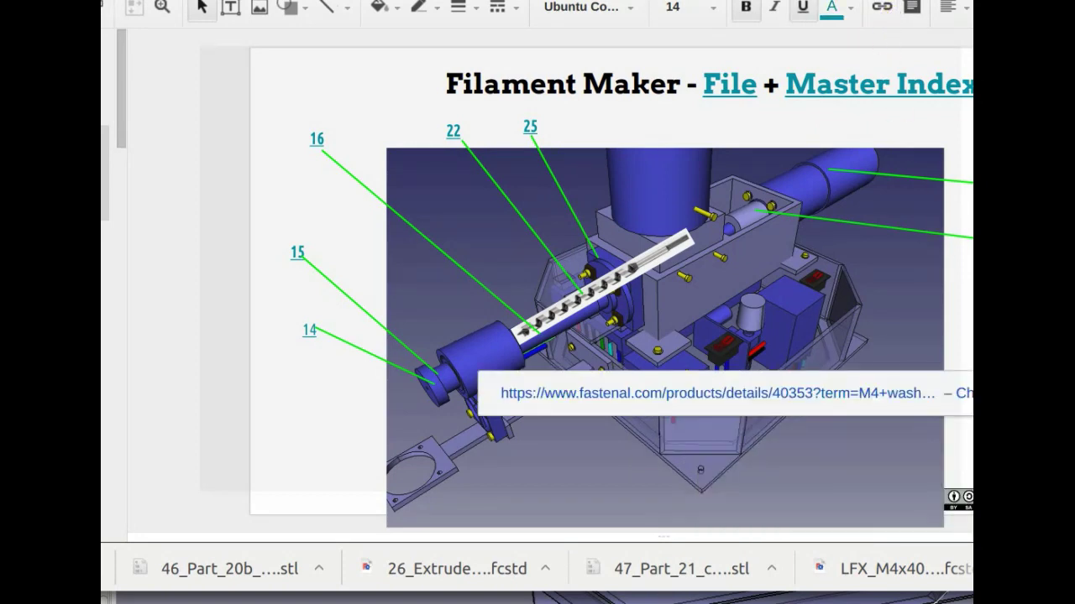
drag(722, 225, 495, 115)
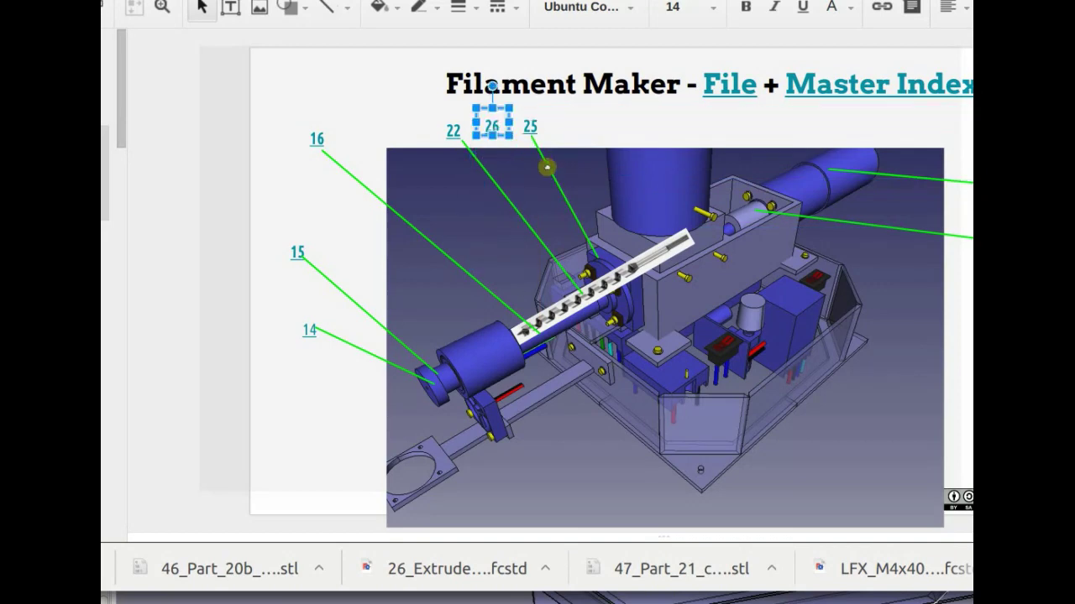
Step: Duplicate label 25's leader line and run the copy from label 26 to the washer on the flange's upper bolt
click(555, 174)
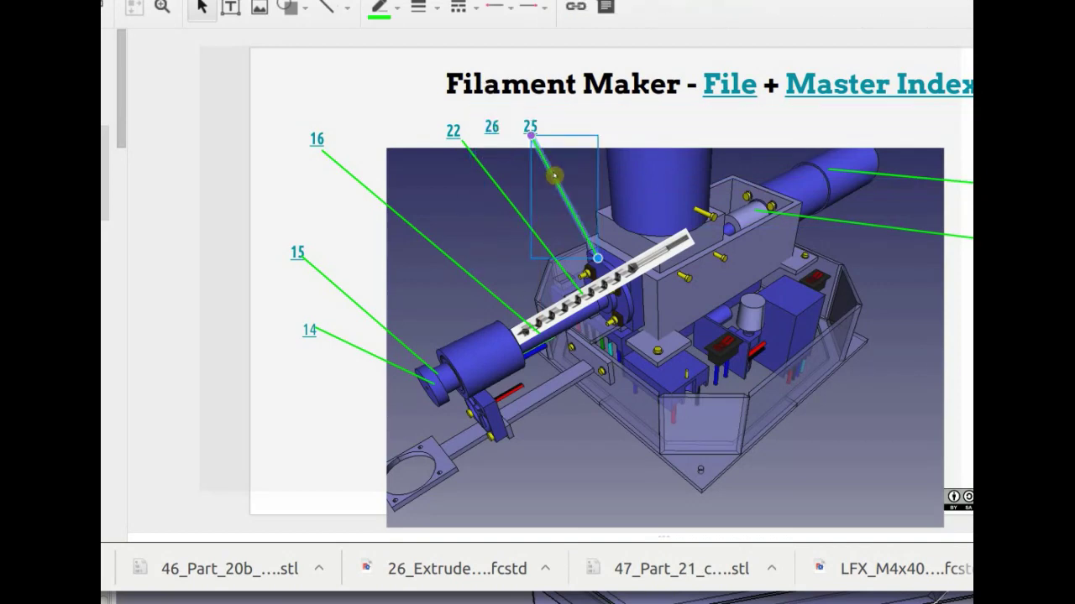
key(ctrl+c)
key(ctrl+v)
drag(569, 191, 483, 165)
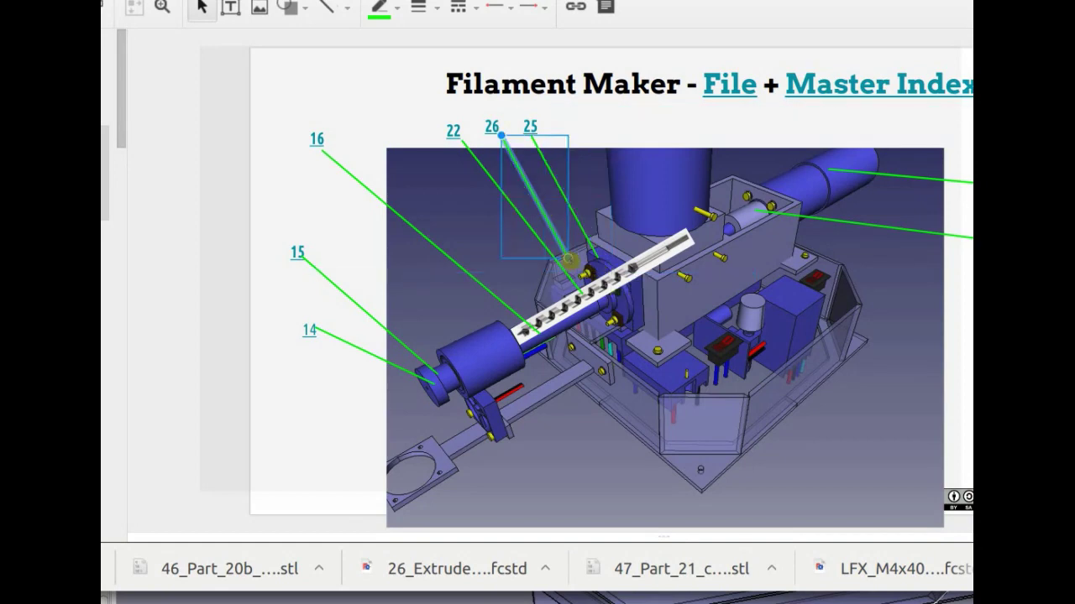
mouse_move(567, 258)
mouse_down()
mouse_move(591, 269)
mouse_move(578, 254)
mouse_up()
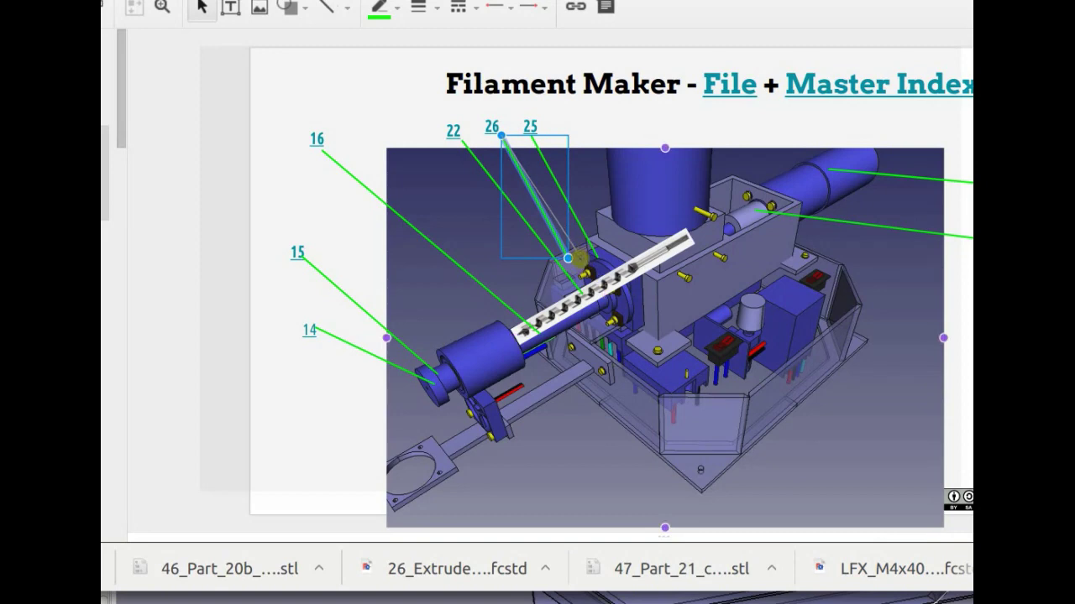
drag(581, 267, 615, 269)
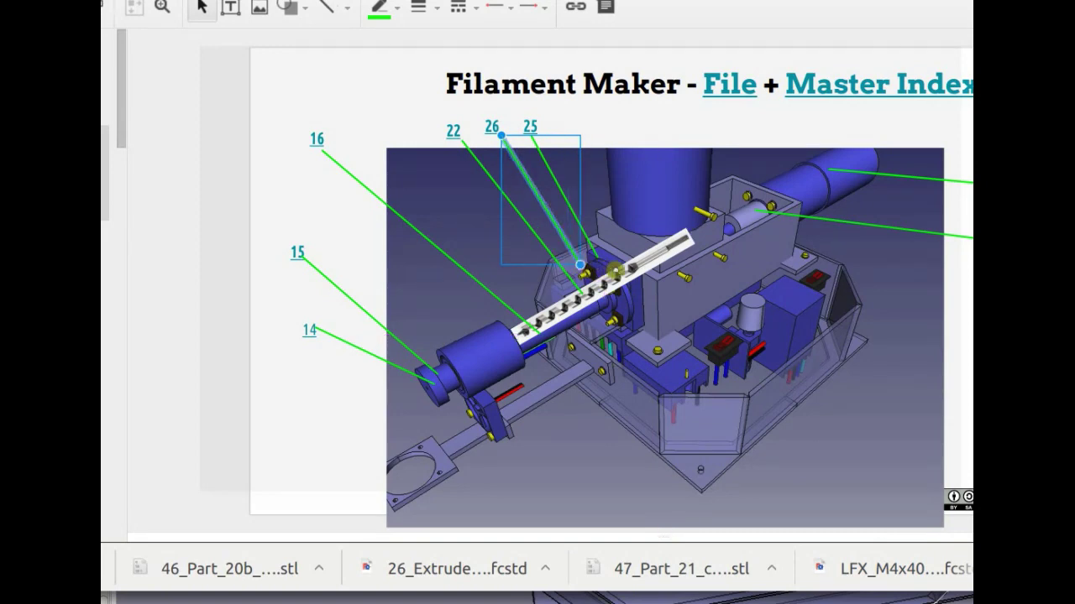
Step: Check the washer's row in the spreadsheet, then add another copy of label 26's leader line and stretch its end toward the base plate
click(353, 1)
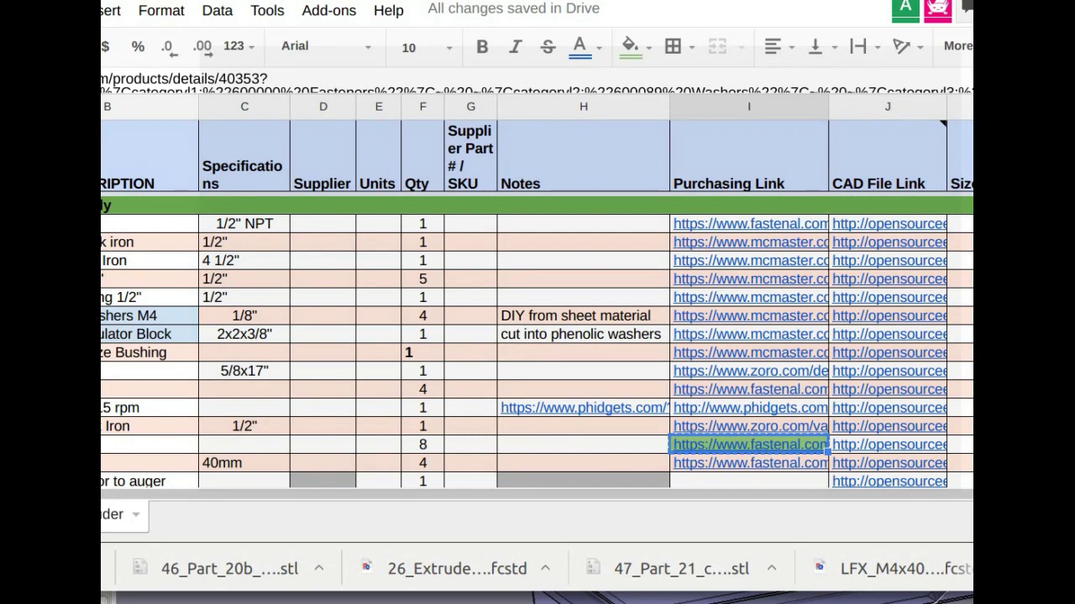
key(ctrl+Page_Up)
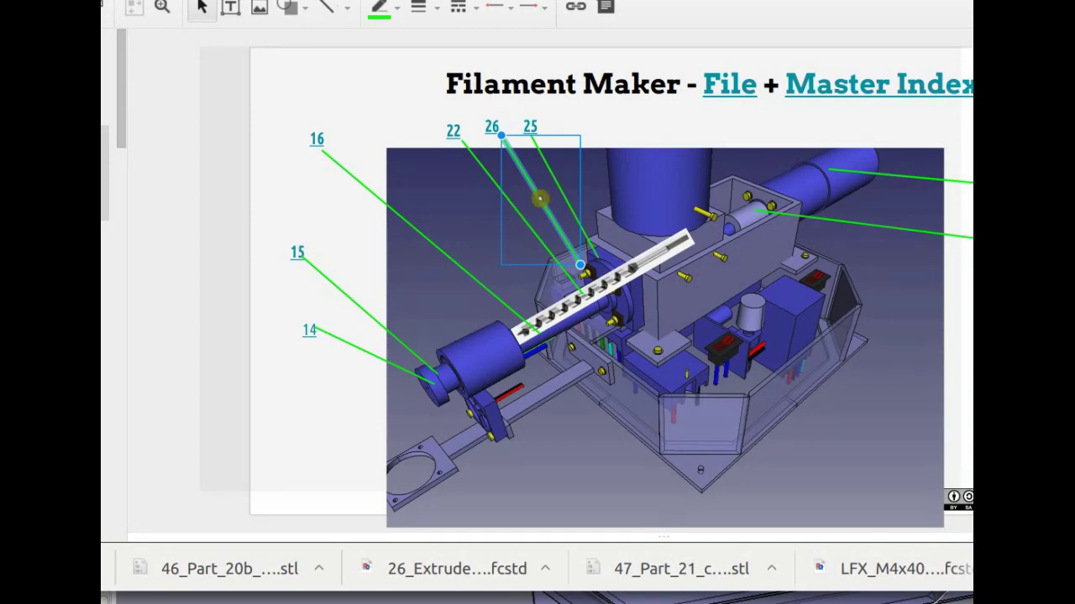
drag(542, 197, 792, 381)
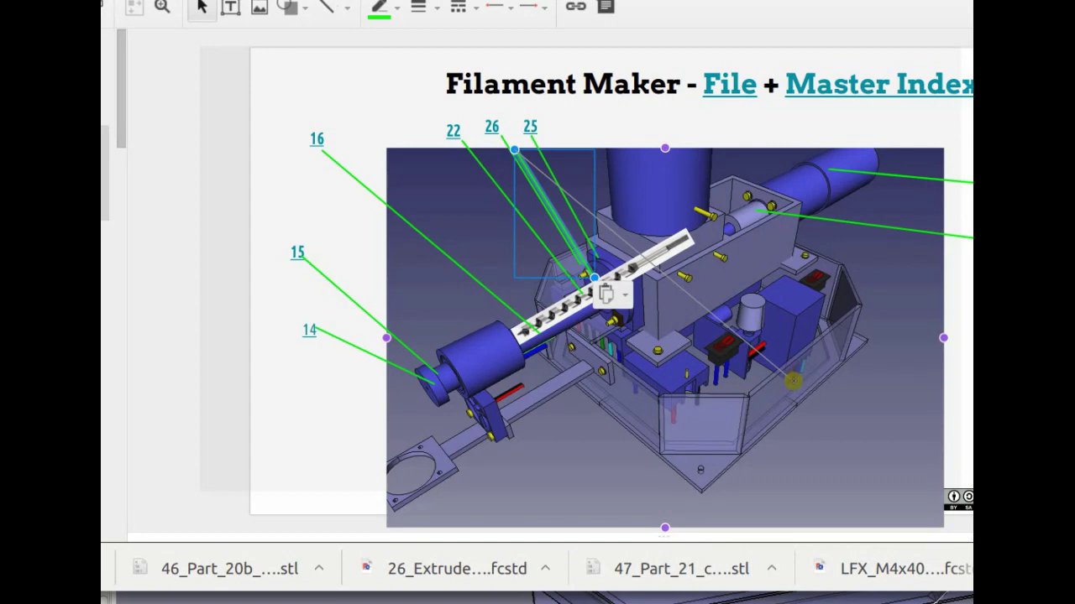
drag(793, 381, 792, 381)
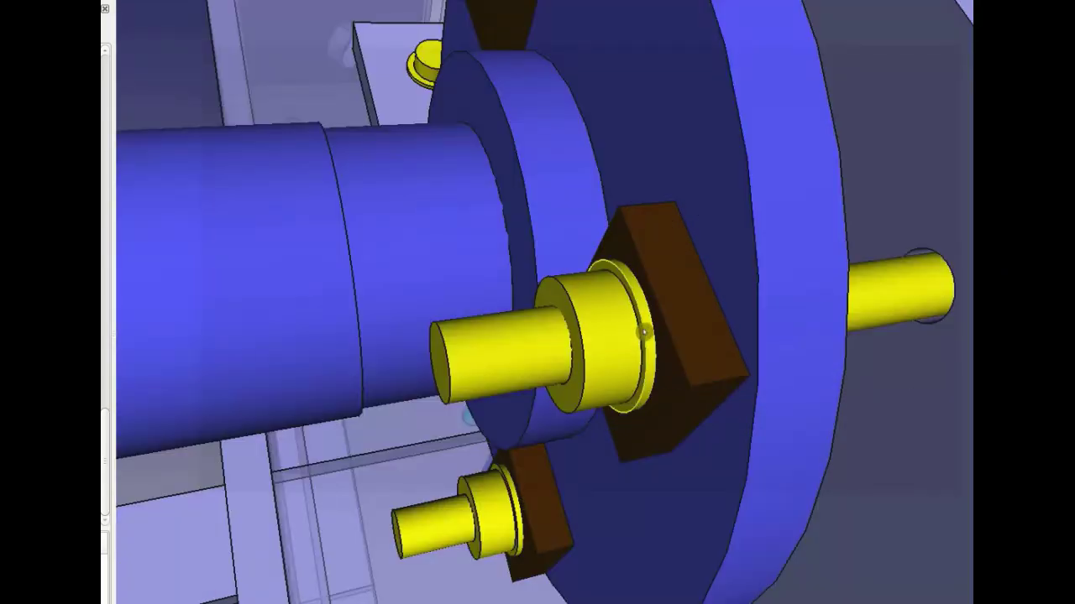
Step: Switch to the CAD model and examine the washer between the nut and the insulator block on the flange bolt
mouse_move(621, 352)
middle_down()
mouse_move(585, 348)
mouse_move(621, 346)
middle_up()
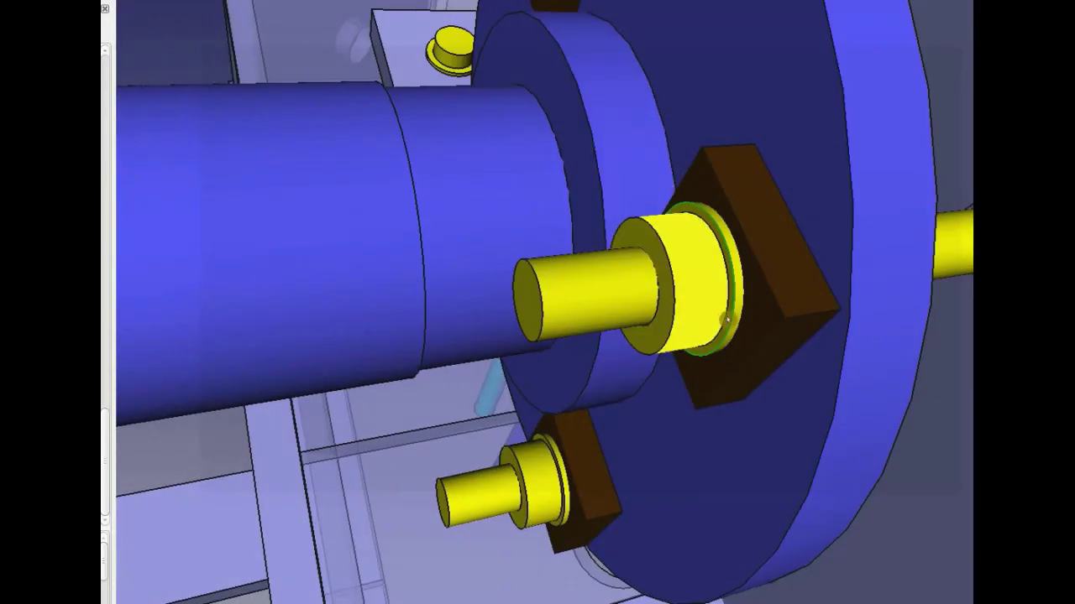